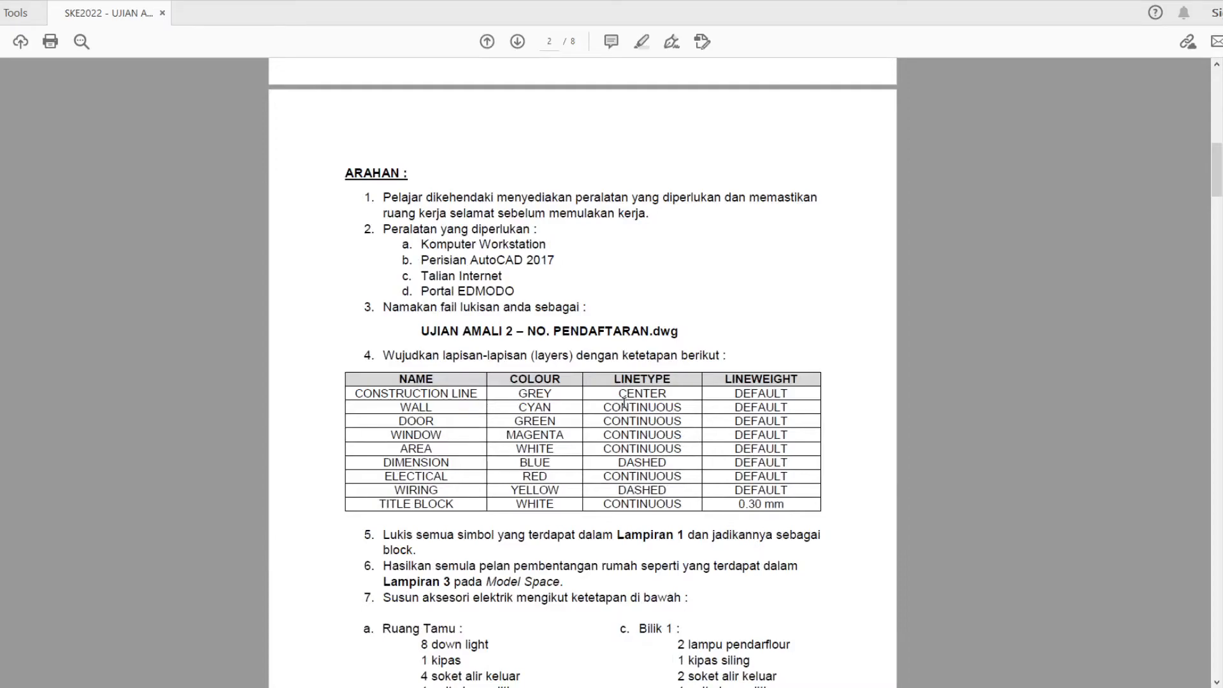
pyautogui.scroll(-15, 621, 403)
# Review the exam PDF's appendices: the electrical symbols, A4 title block, dimensioned house plan and the two required layouts
pyautogui.scroll(1, 613, 402)
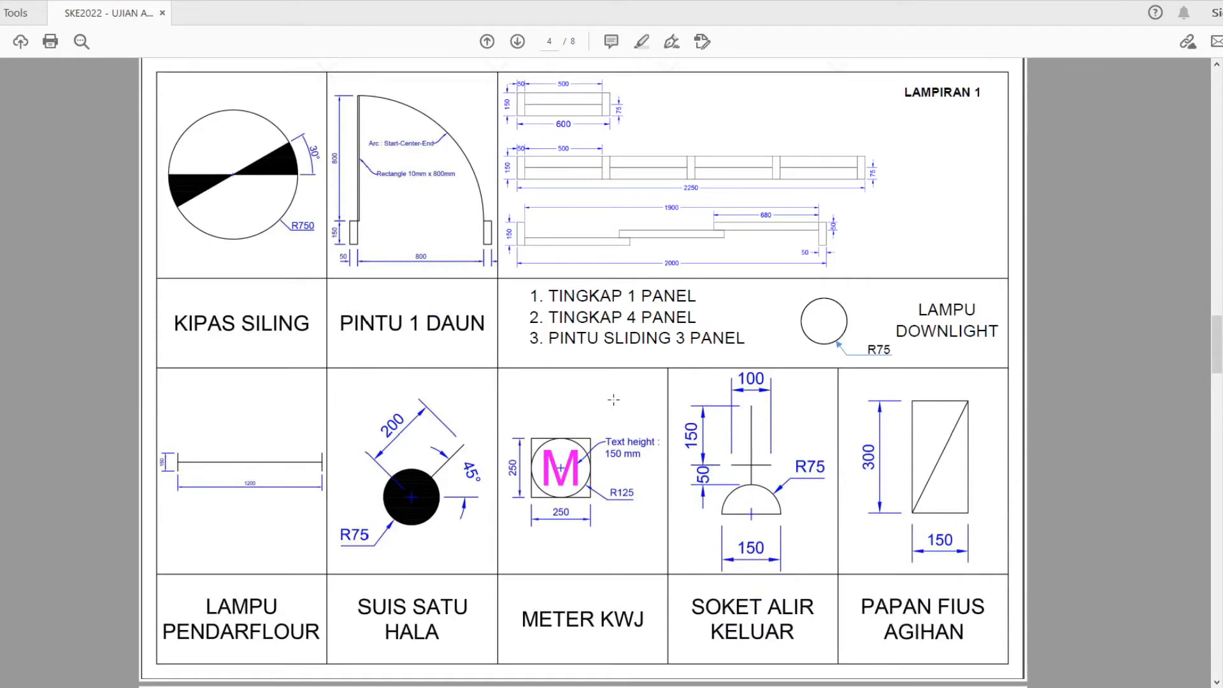
pyautogui.scroll(-10, 613, 399)
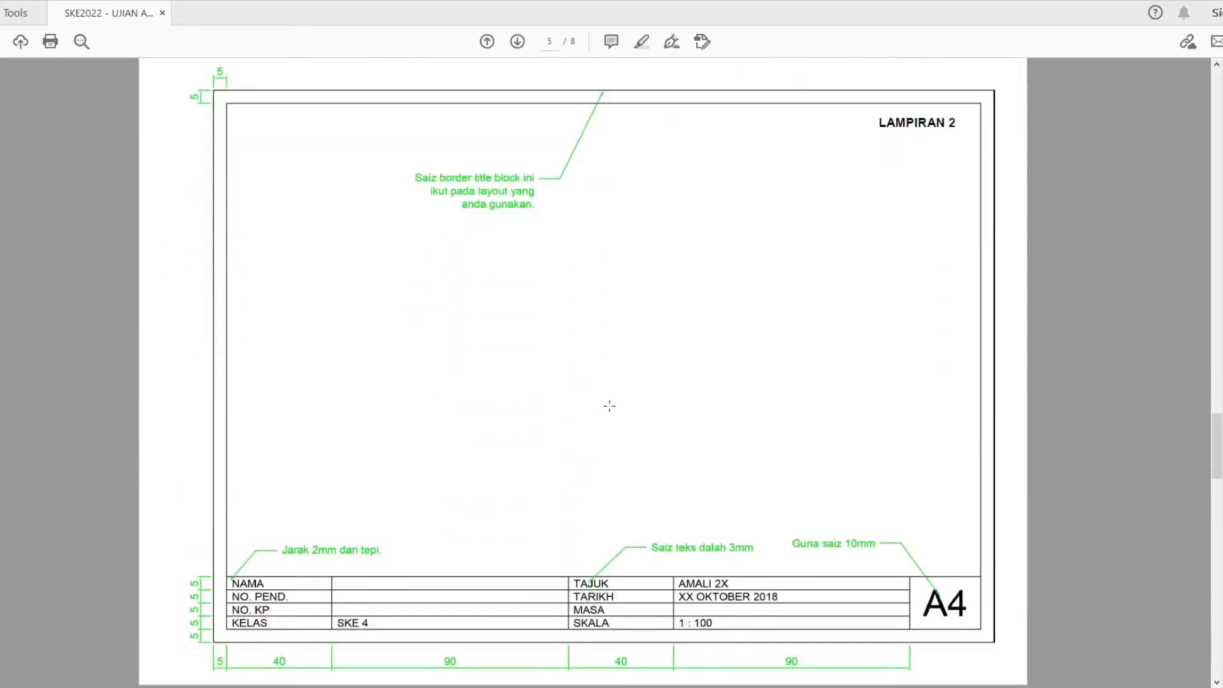
pyautogui.scroll(-10, 610, 406)
pyautogui.scroll(-1, 602, 419)
pyautogui.scroll(1, 602, 422)
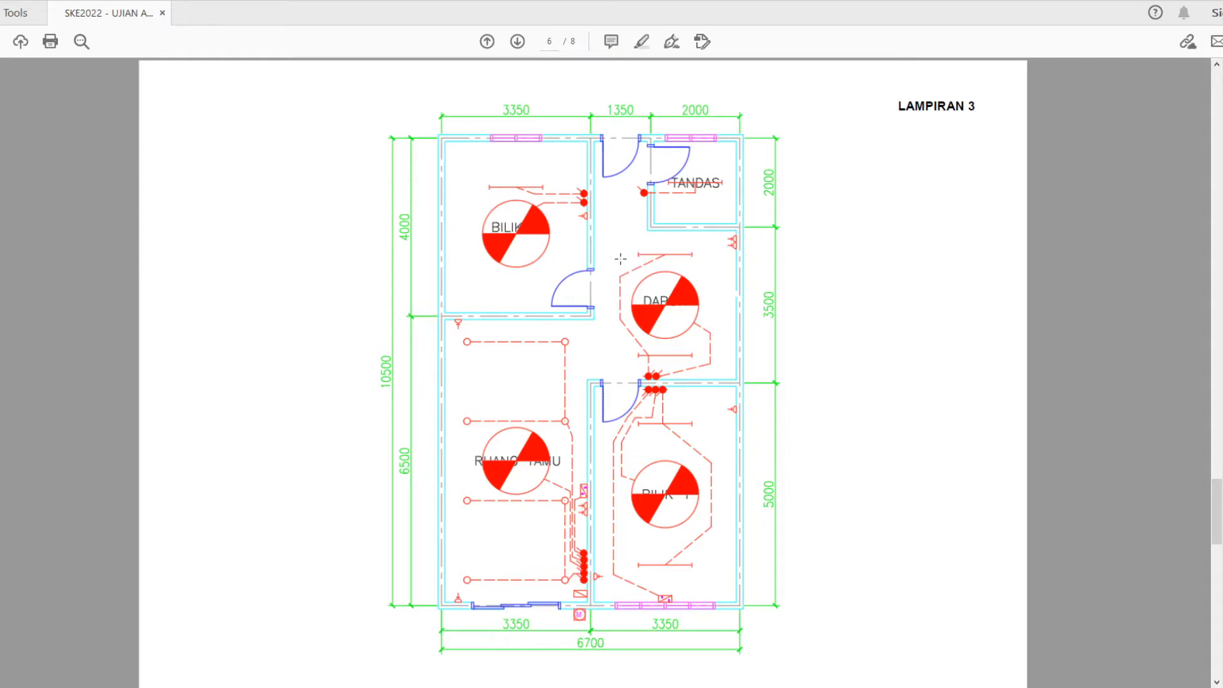
pyautogui.scroll(-2, 624, 262)
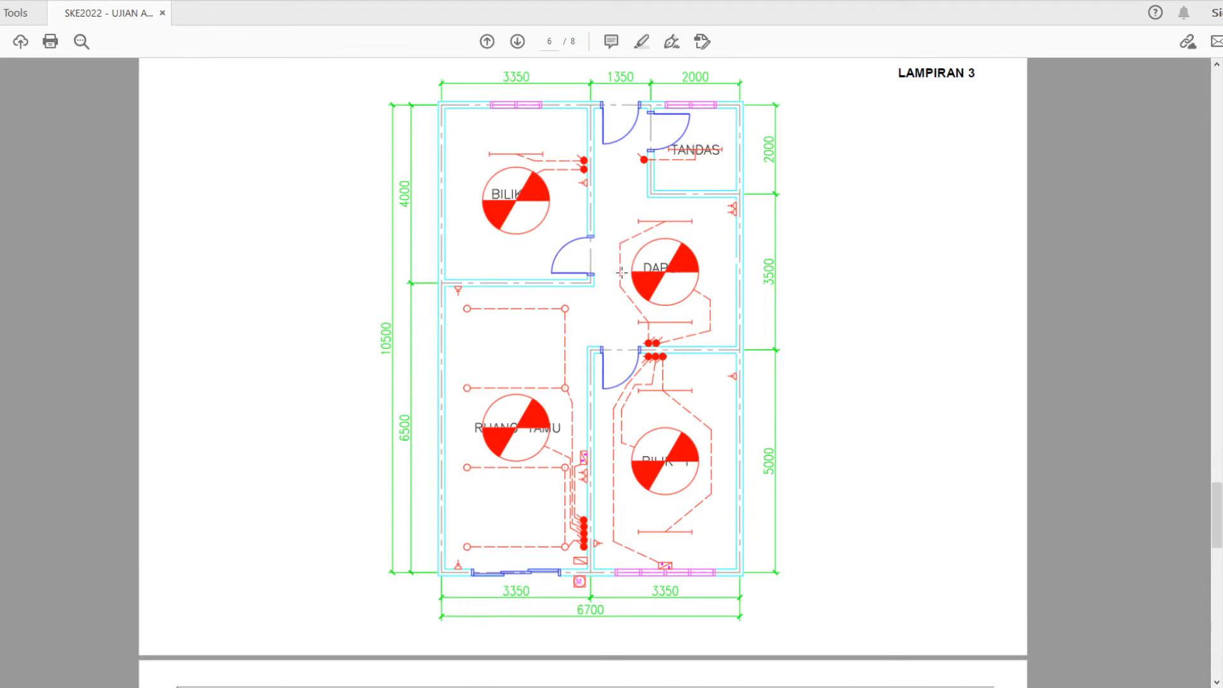
pyautogui.scroll(-2, 622, 276)
pyautogui.scroll(-12, 621, 275)
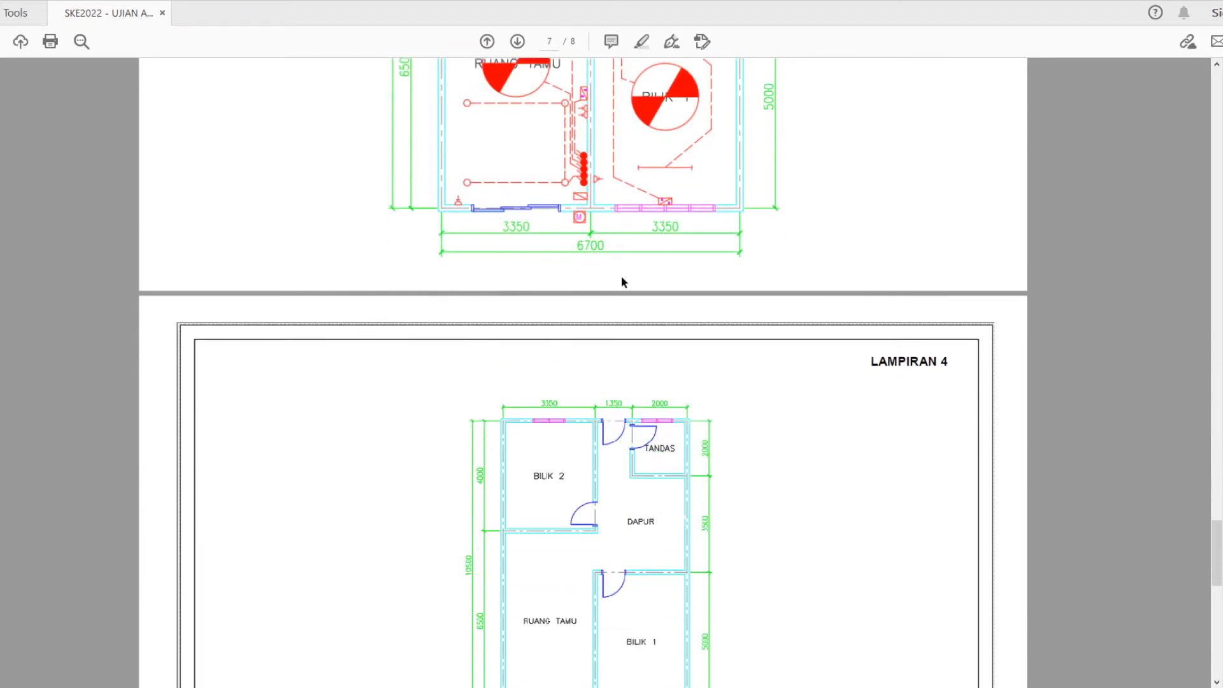
pyautogui.scroll(-2, 620, 277)
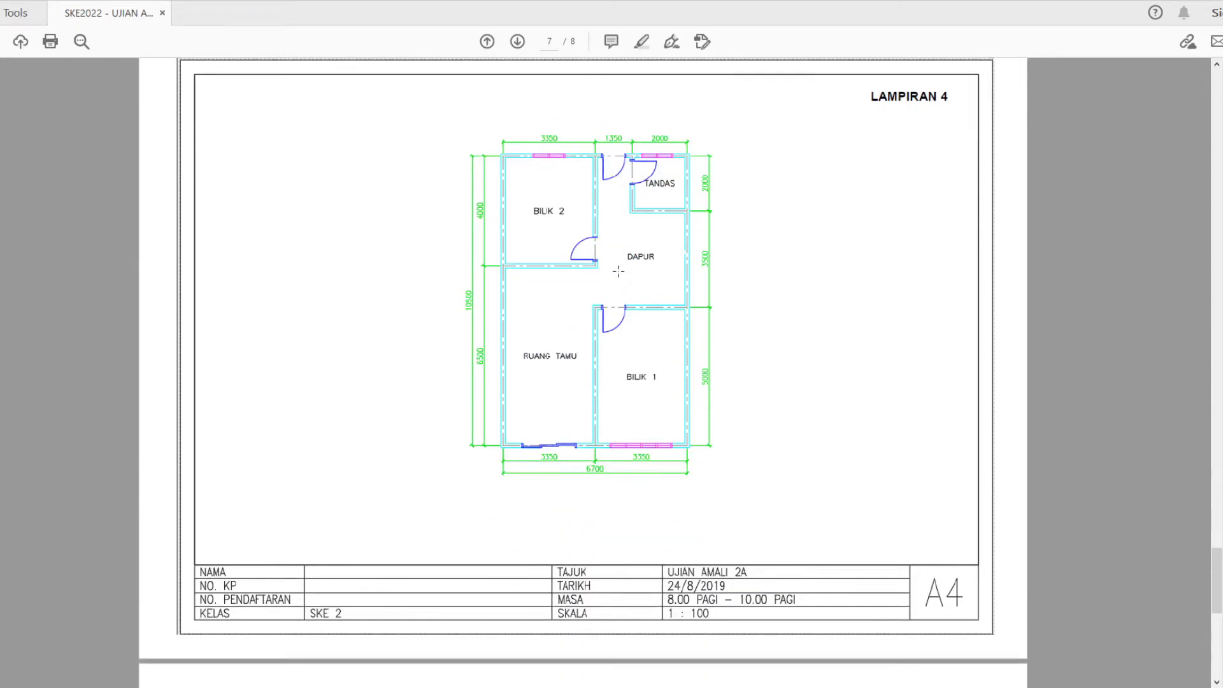
pyautogui.scroll(1, 613, 278)
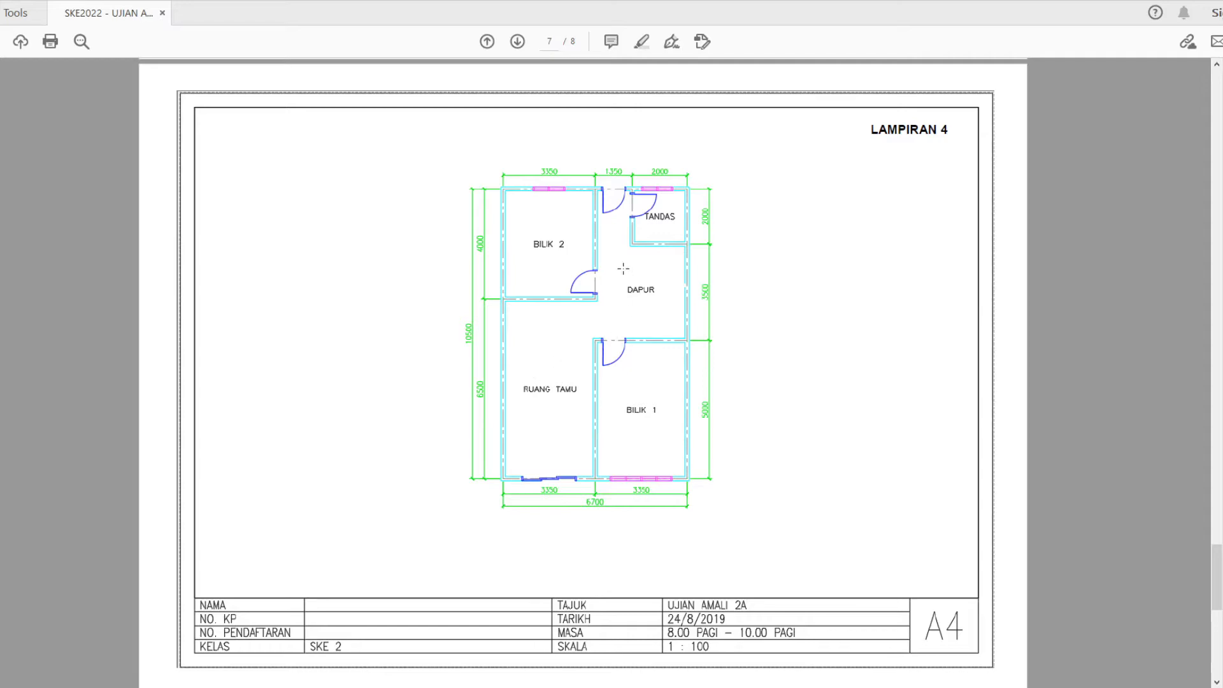
pyautogui.scroll(-10, 623, 268)
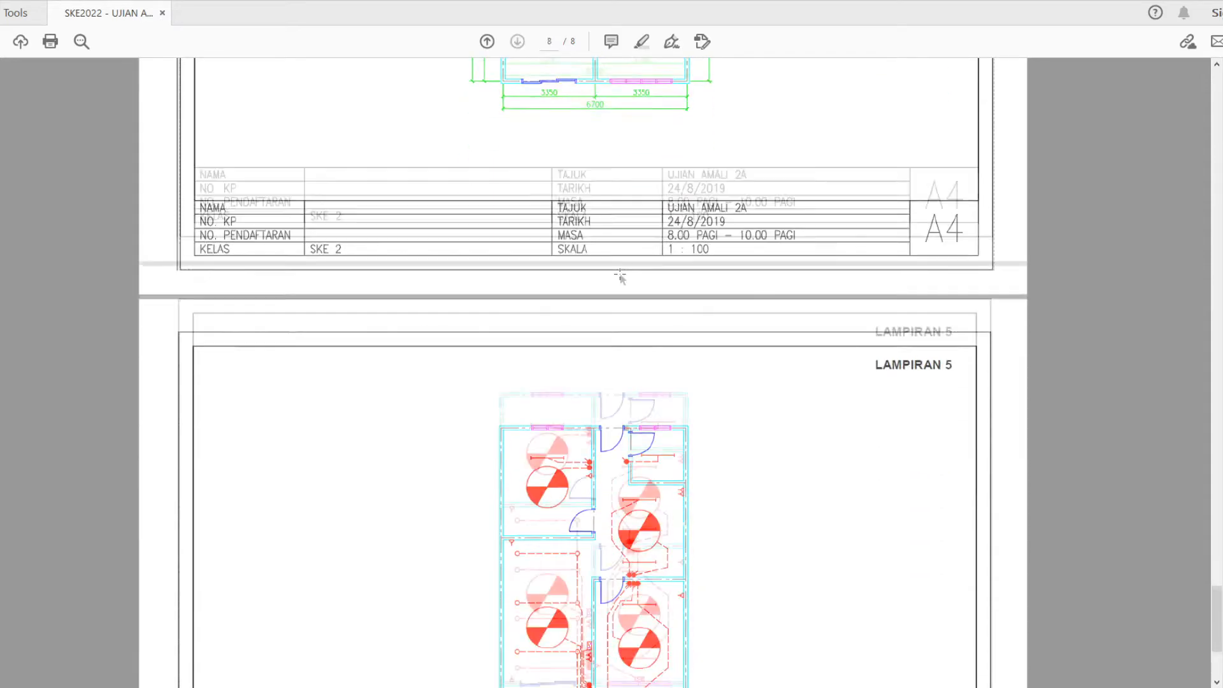
pyautogui.scroll(-3, 620, 274)
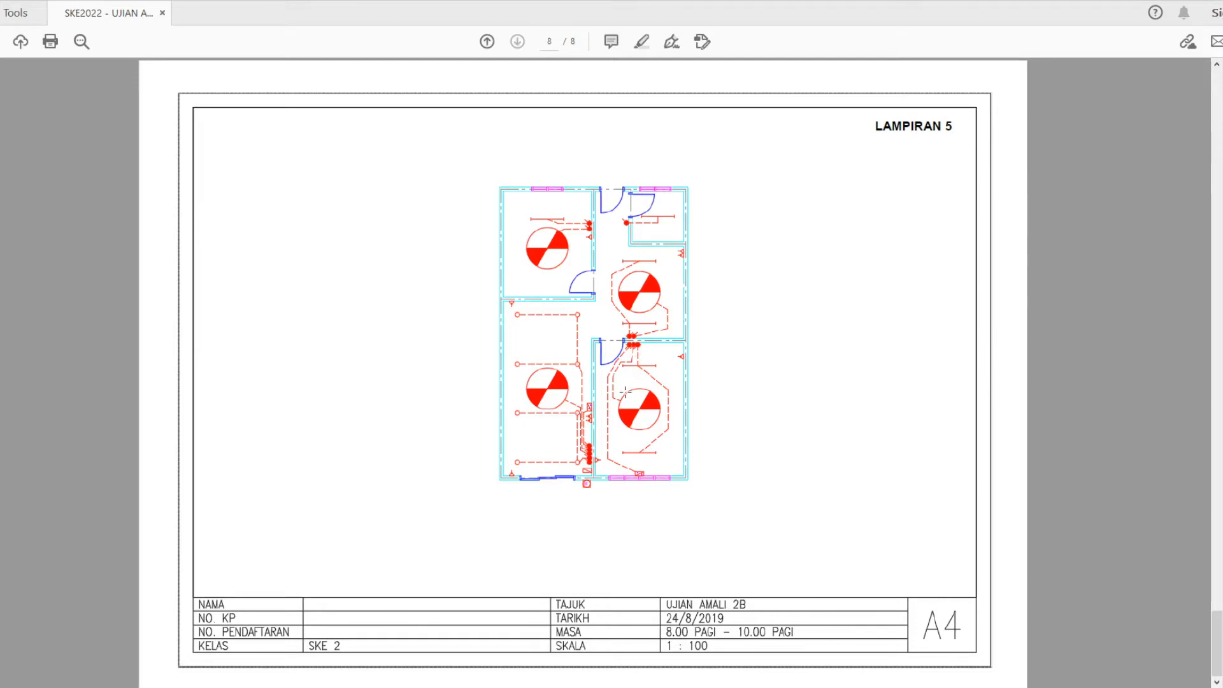
# Read the exam instructions covering the layer table, block symbols, electrical accessories per room, layout settings and PDF output
pyautogui.scroll(10, 625, 391)
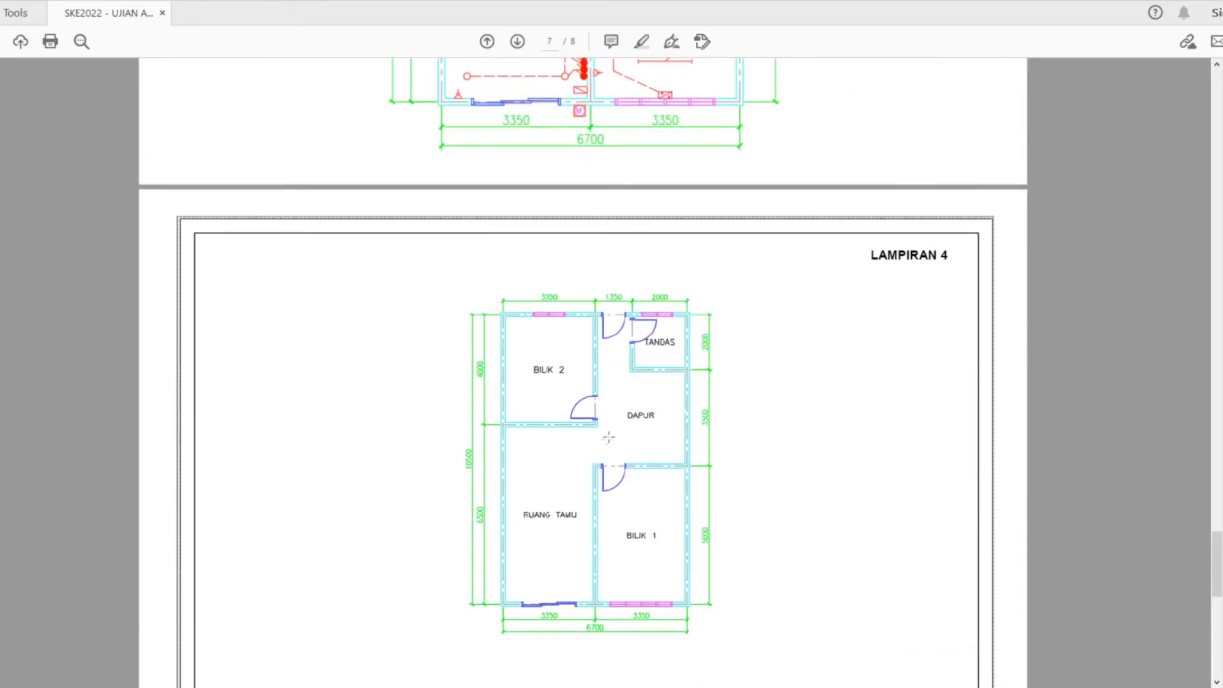
pyautogui.scroll(15, 610, 435)
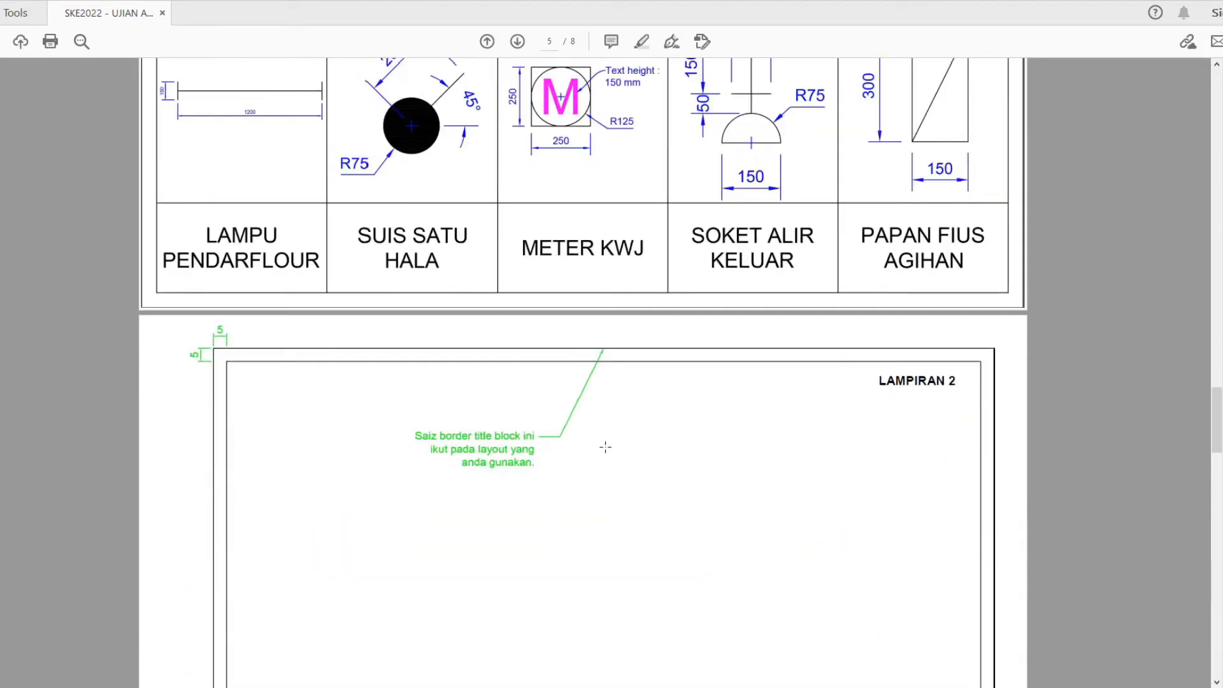
pyautogui.scroll(15, 606, 447)
pyautogui.scroll(7, 605, 446)
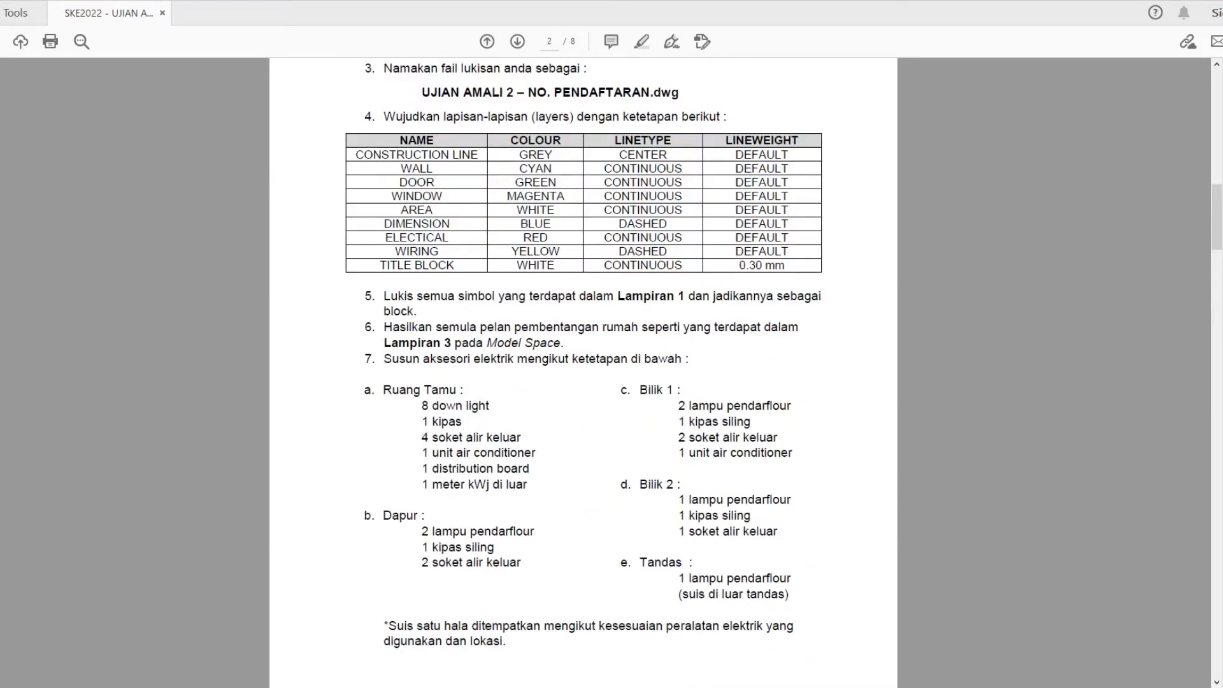
pyautogui.scroll(5, 545, 211)
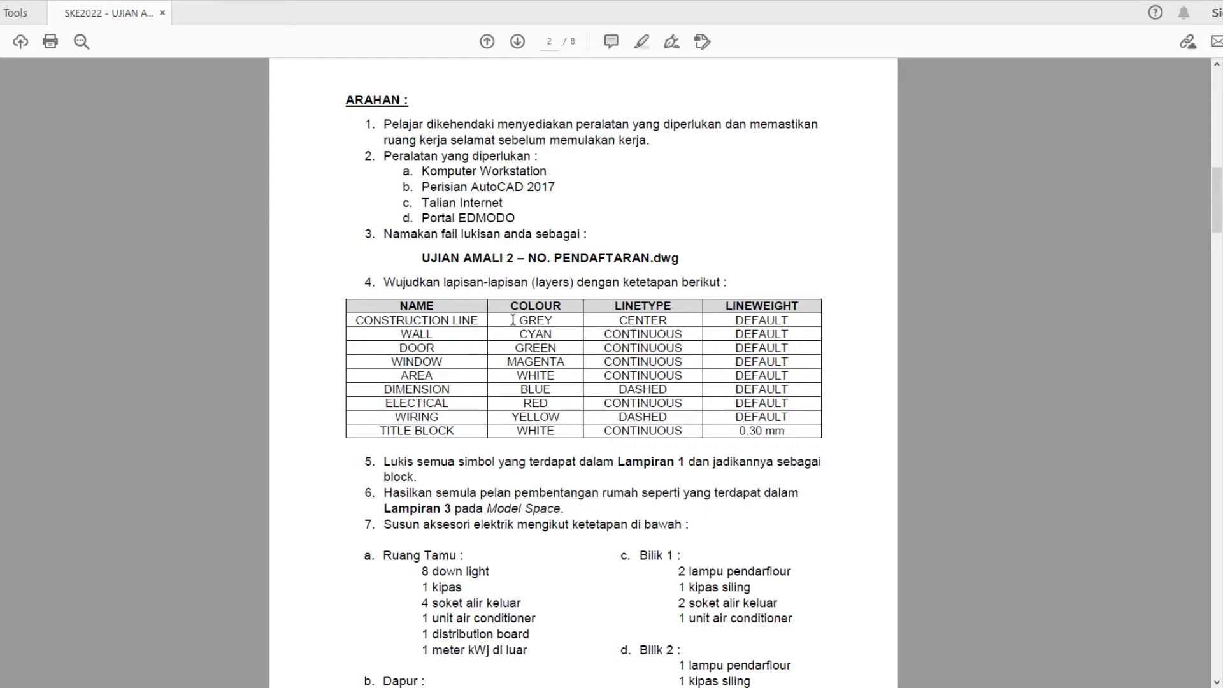
pyautogui.scroll(-2, 494, 350)
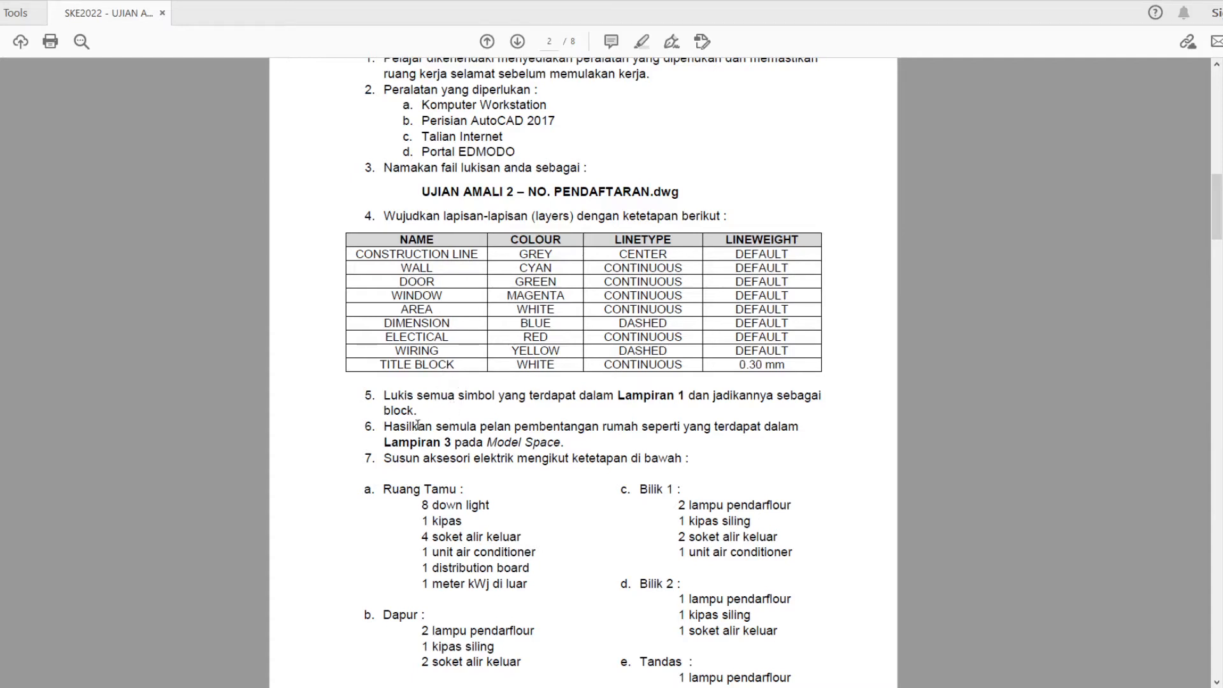
pyautogui.scroll(-1, 489, 408)
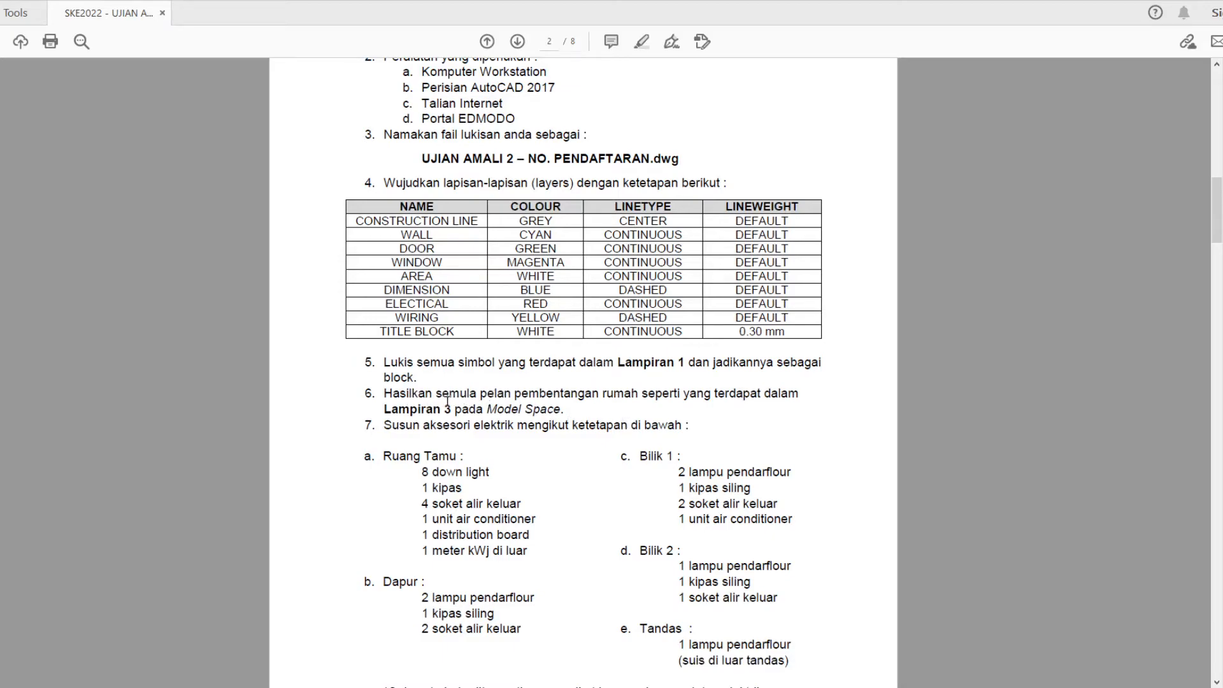
pyautogui.scroll(-7, 453, 404)
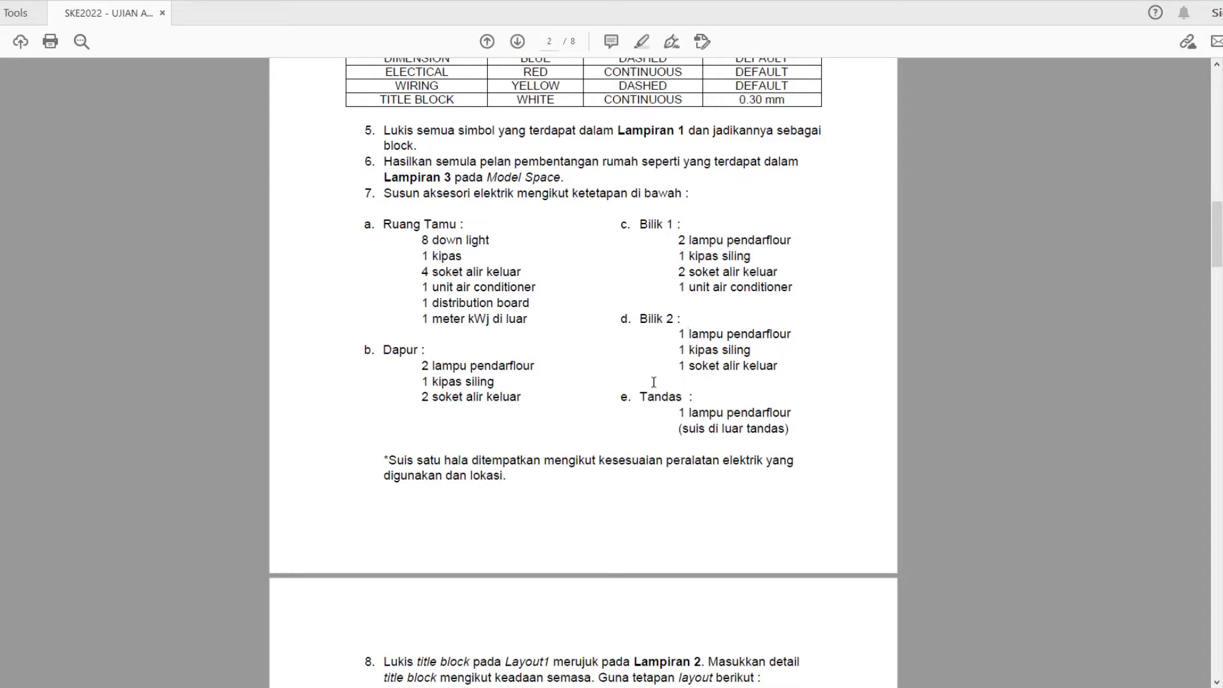
pyautogui.scroll(-5, 574, 379)
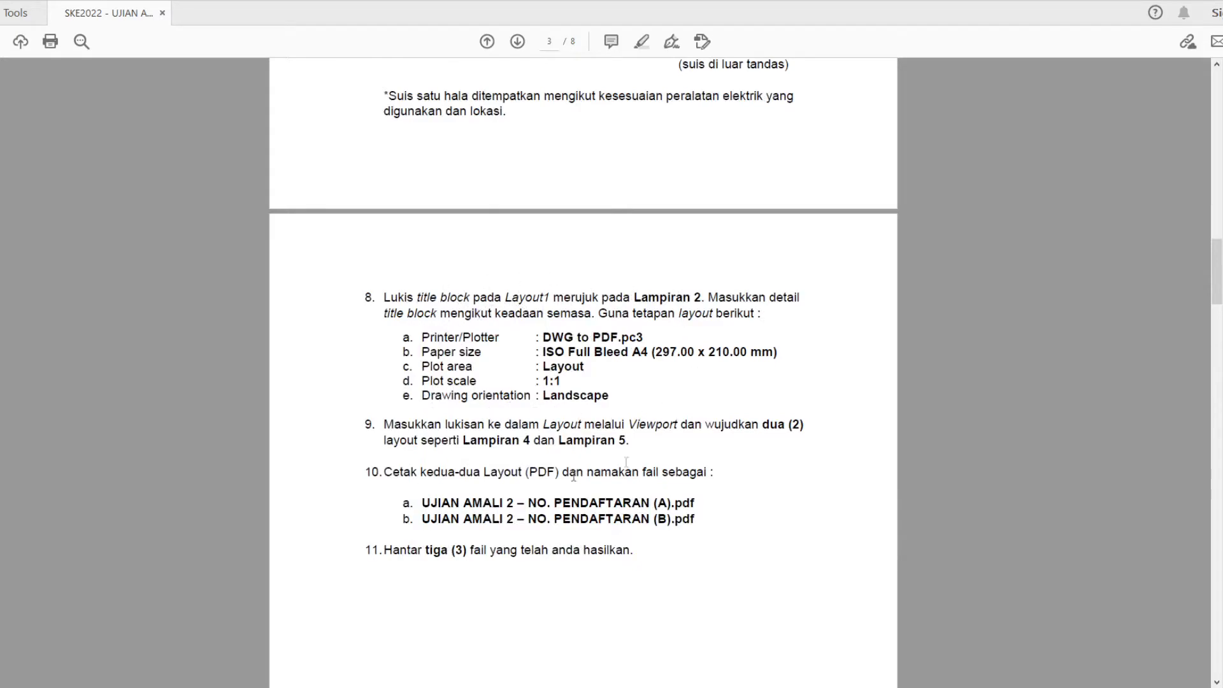
pyautogui.scroll(12, 536, 361)
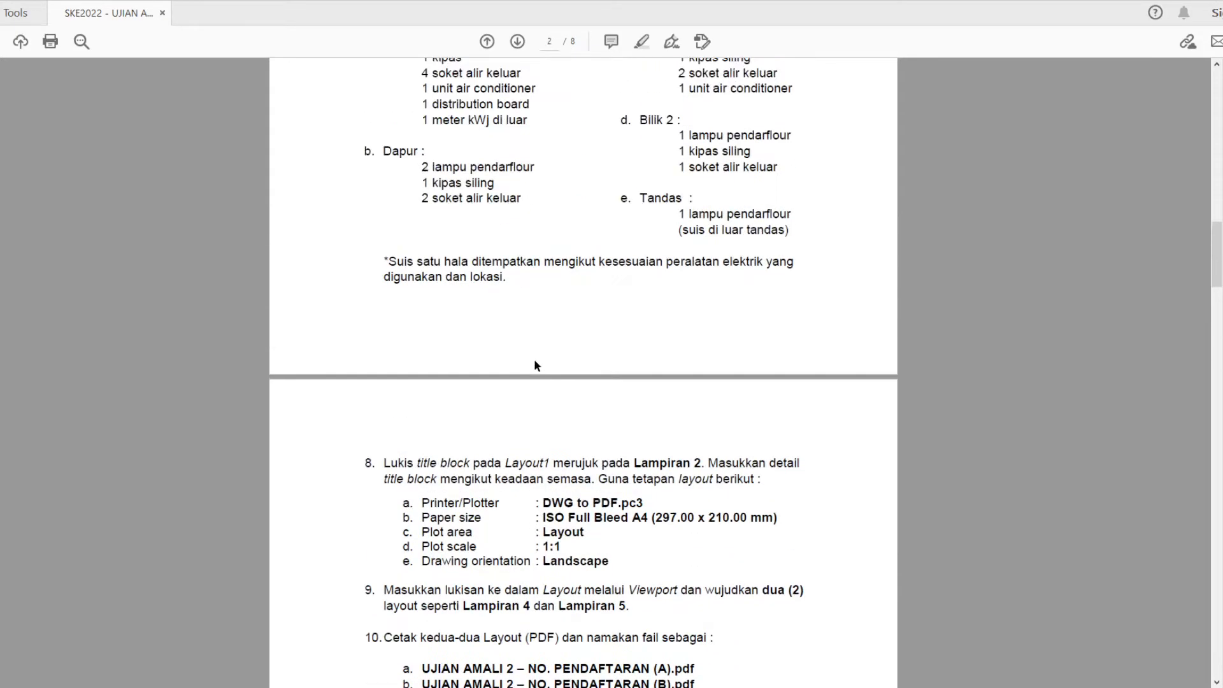
pyautogui.scroll(-4, 531, 362)
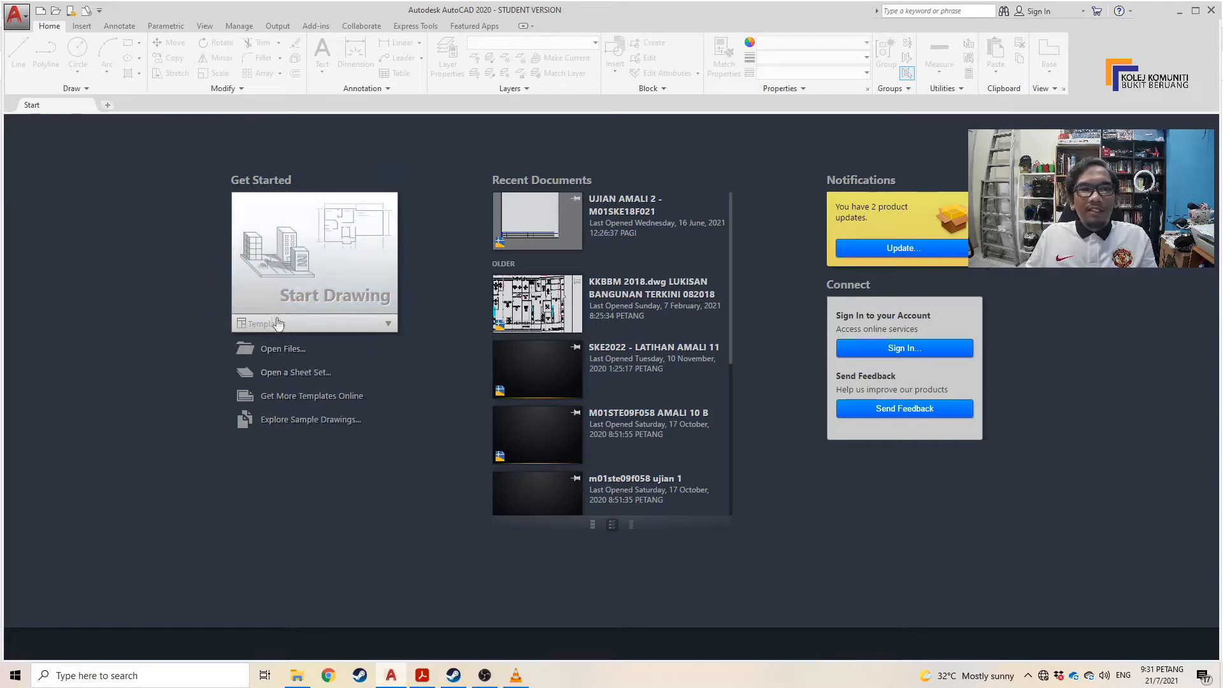
# In AutoCAD, start a new drawing from the acadiso.dwt template and turn off the grid display
pyautogui.click(376, 327)
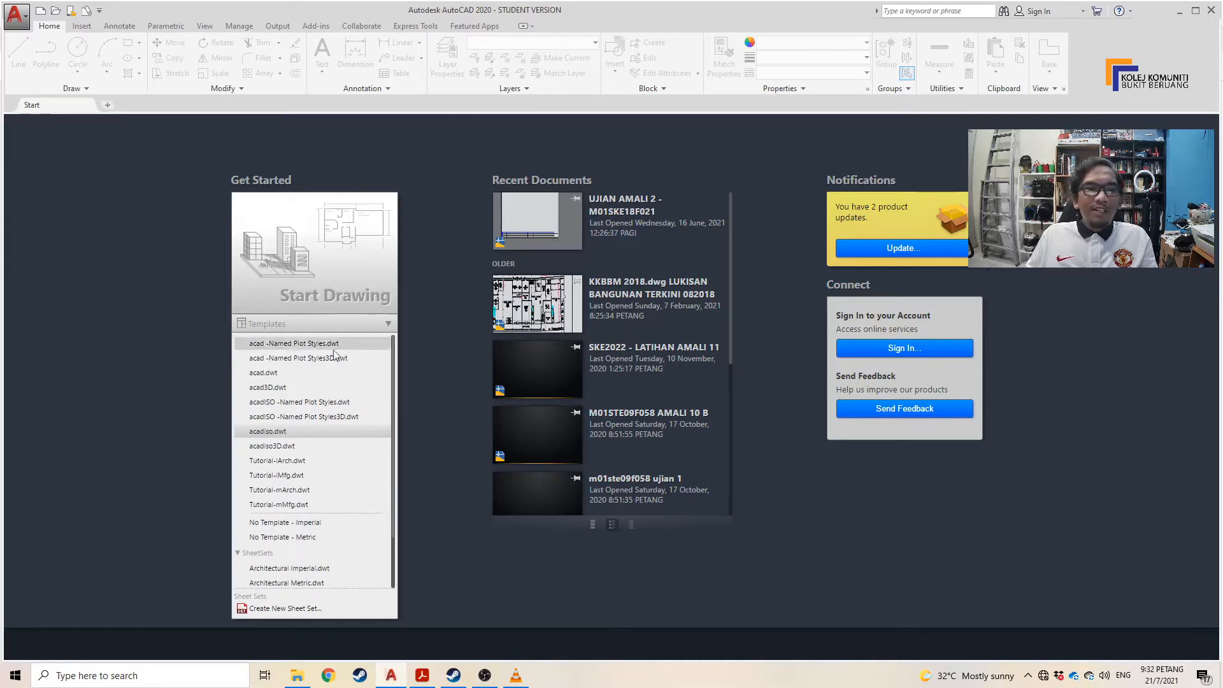
pyautogui.click(280, 436)
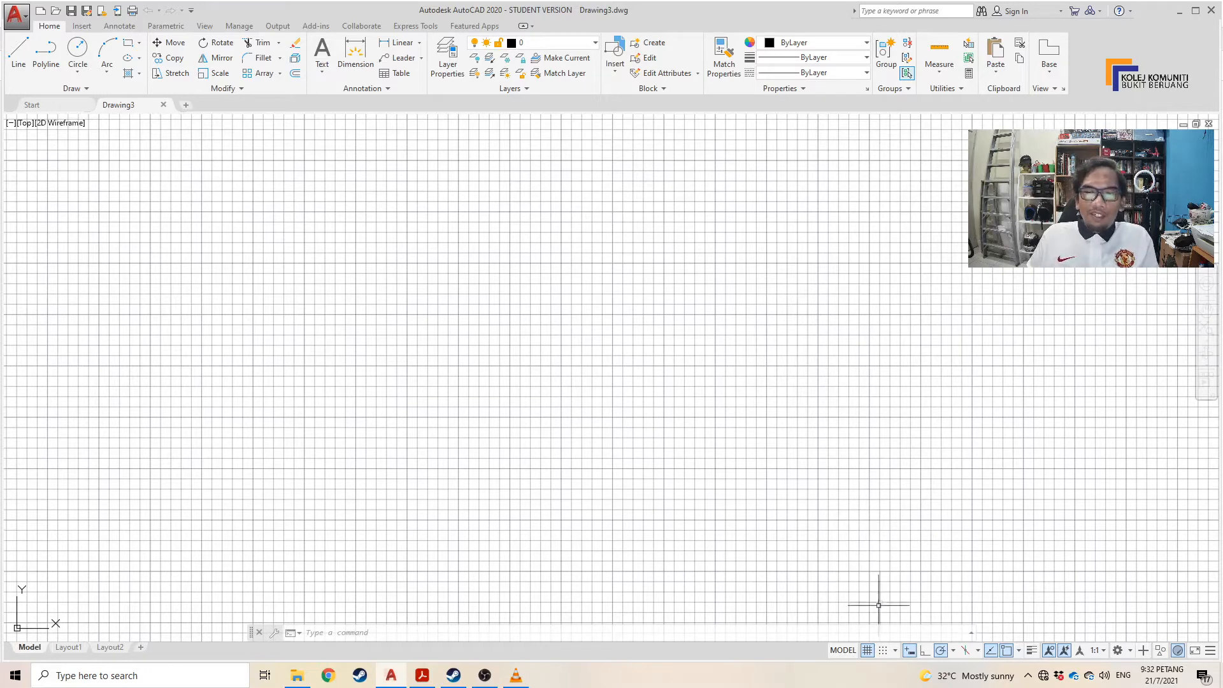
pyautogui.click(868, 651)
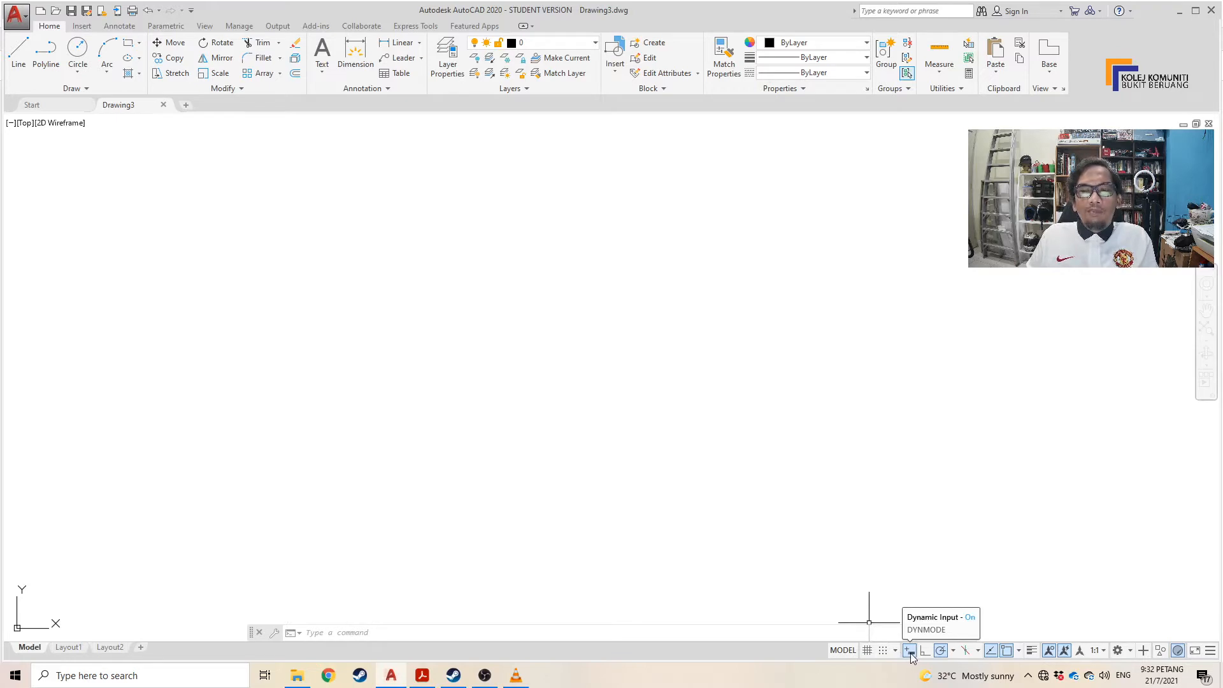
pyautogui.click(1210, 652)
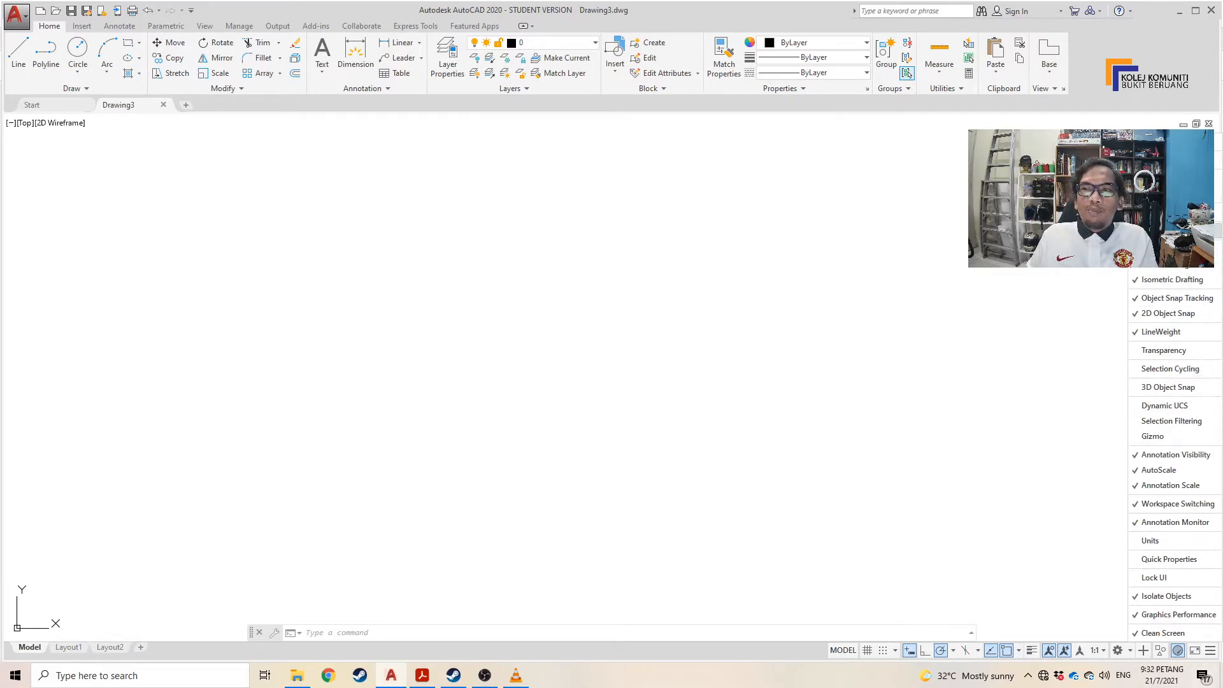
pyautogui.click(934, 610)
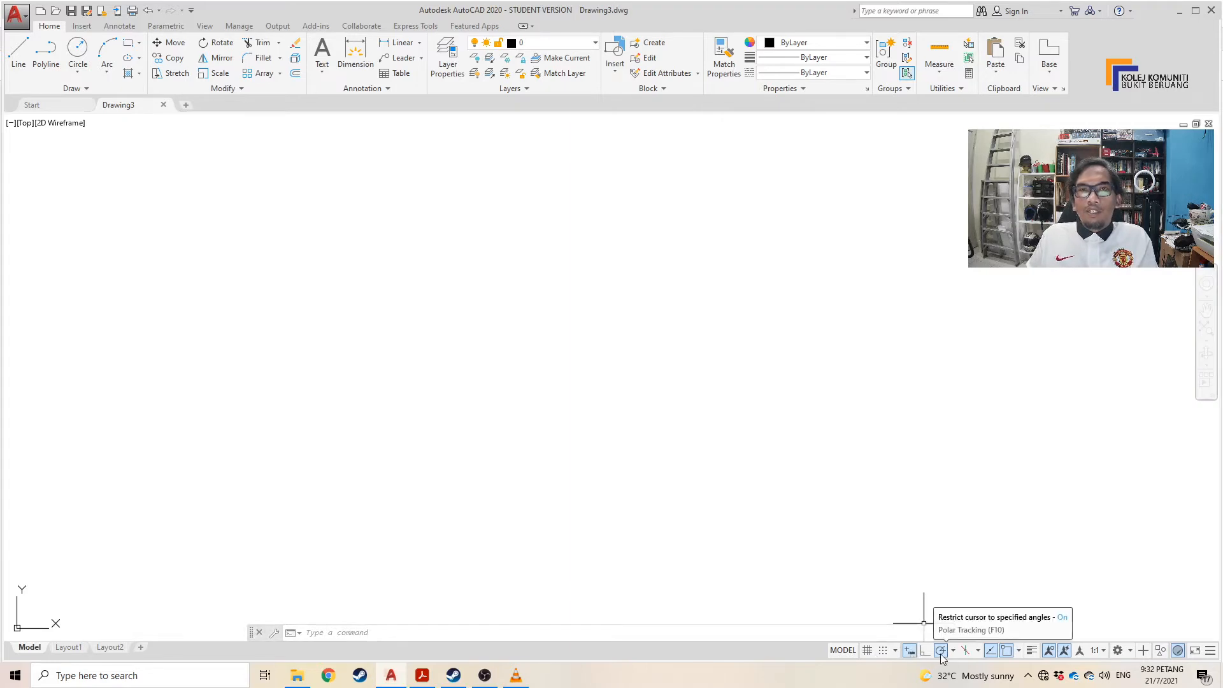
pyautogui.click(1020, 651)
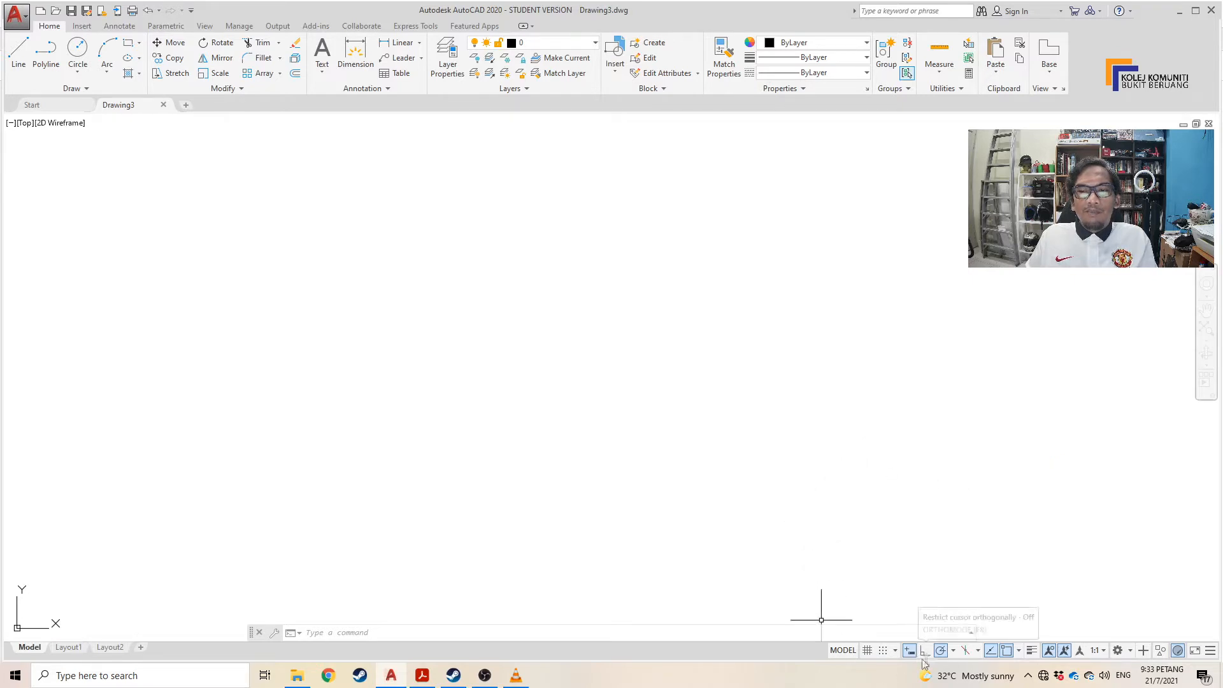
pyautogui.click(1020, 653)
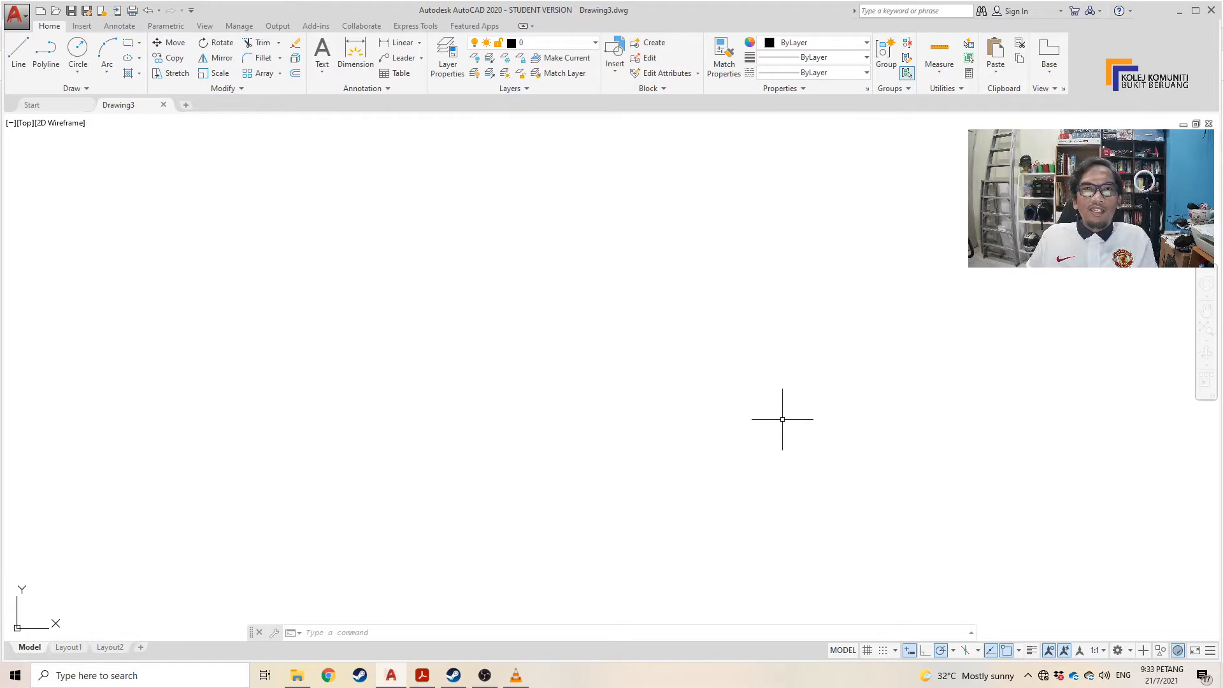
# Create a layer named CONSTRUCTION LINE and set its colour to light grey
pyautogui.click(450, 69)
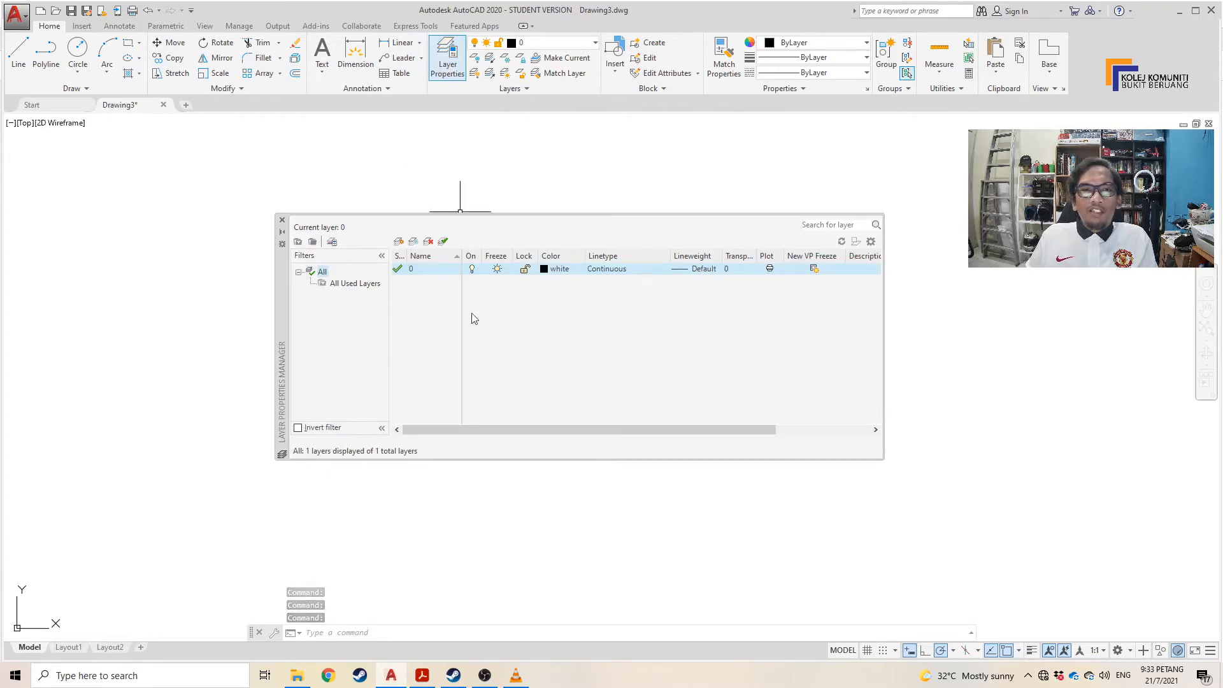
pyautogui.click(400, 243)
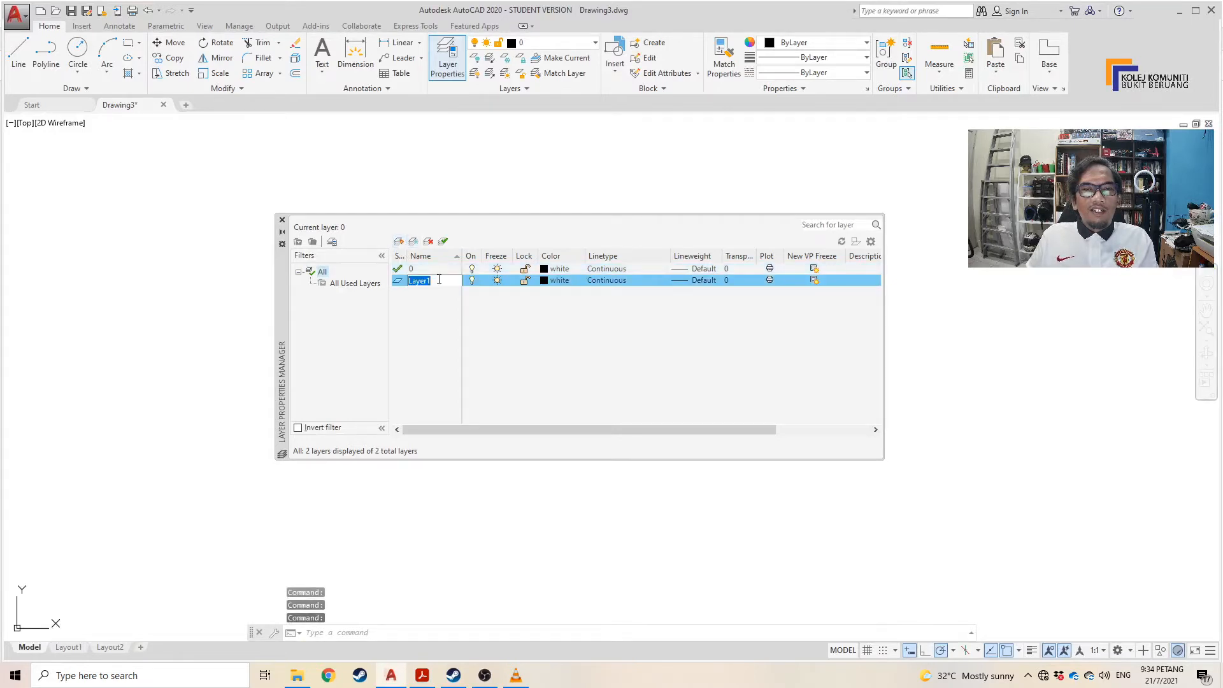
pyautogui.write('CO')
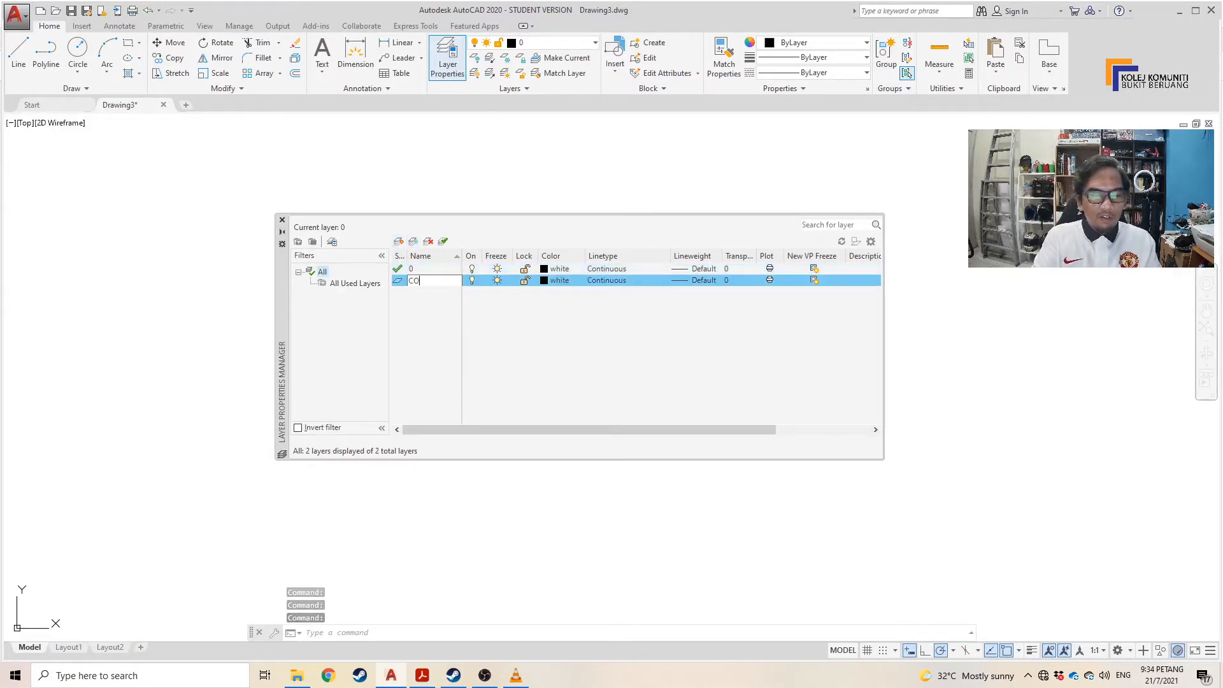
pyautogui.write('NSTRUCTION LINE')
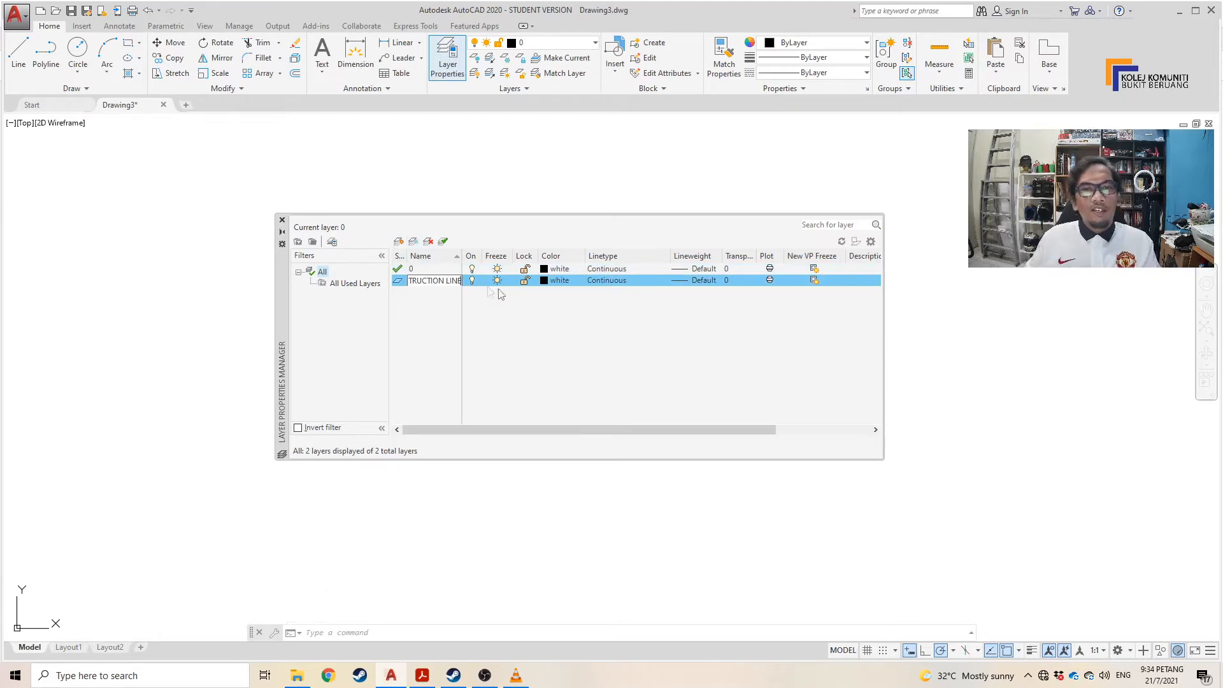
pyautogui.click(545, 281)
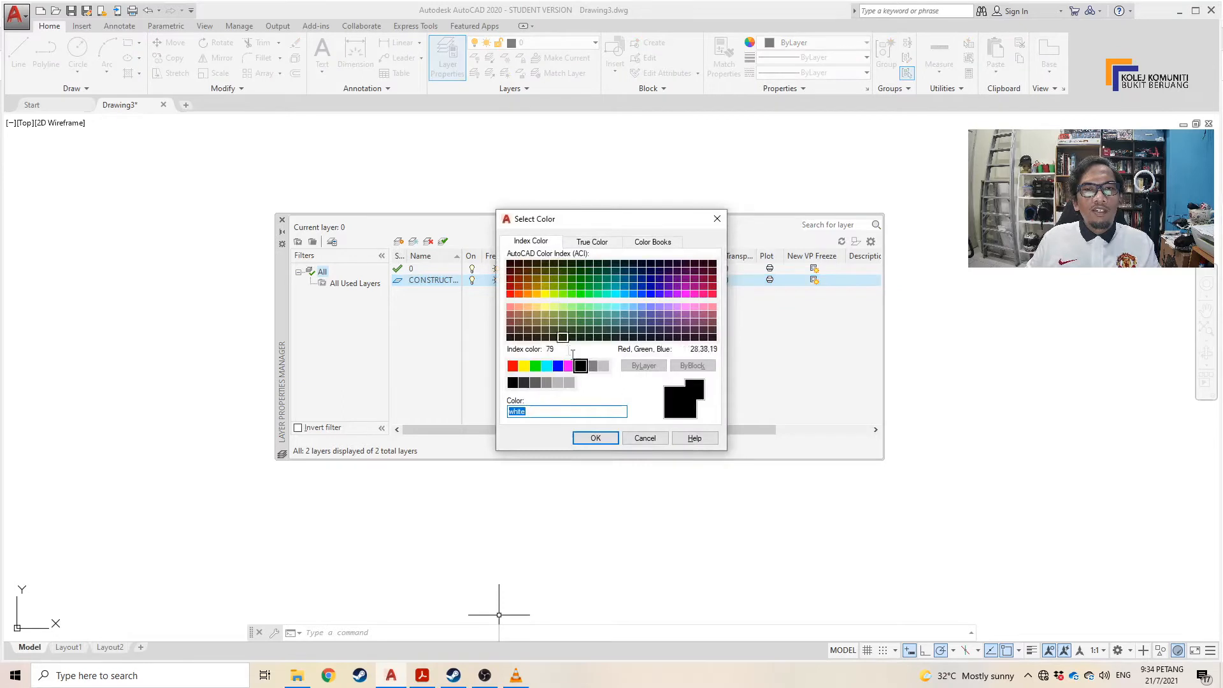
pyautogui.click(558, 382)
pyautogui.click(596, 438)
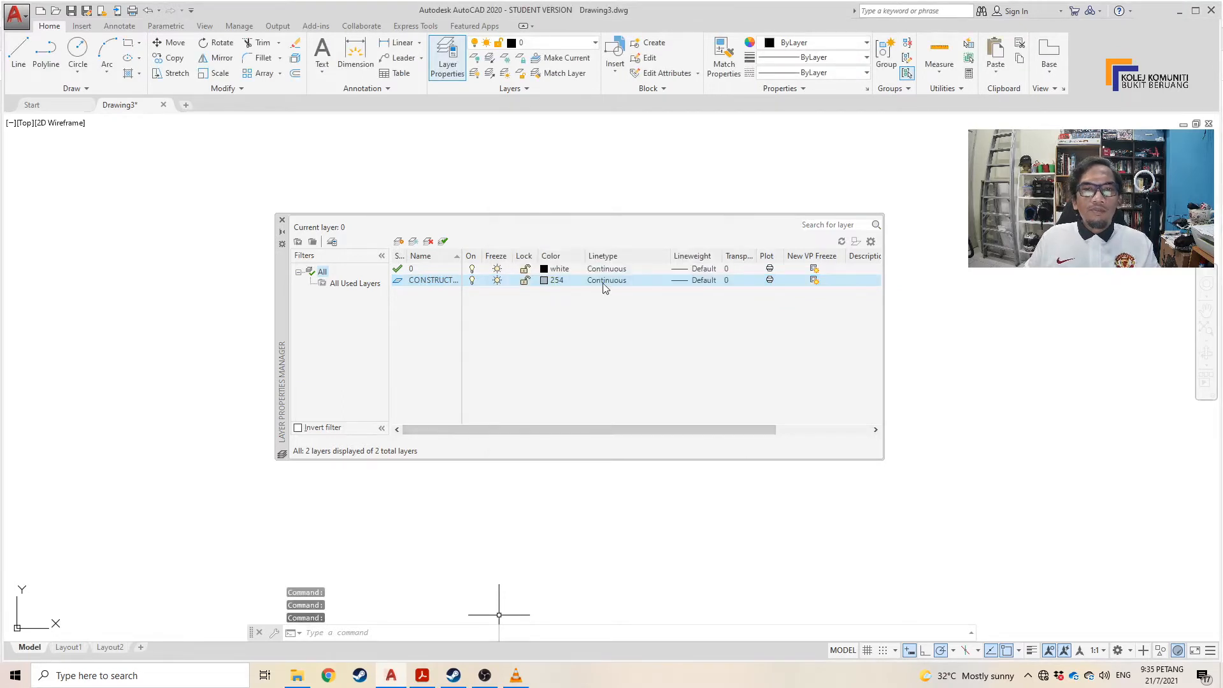
# Load the CENTER linetype, assign it to the CONSTRUCTION LINE layer, and close the layer manager
pyautogui.click(604, 281)
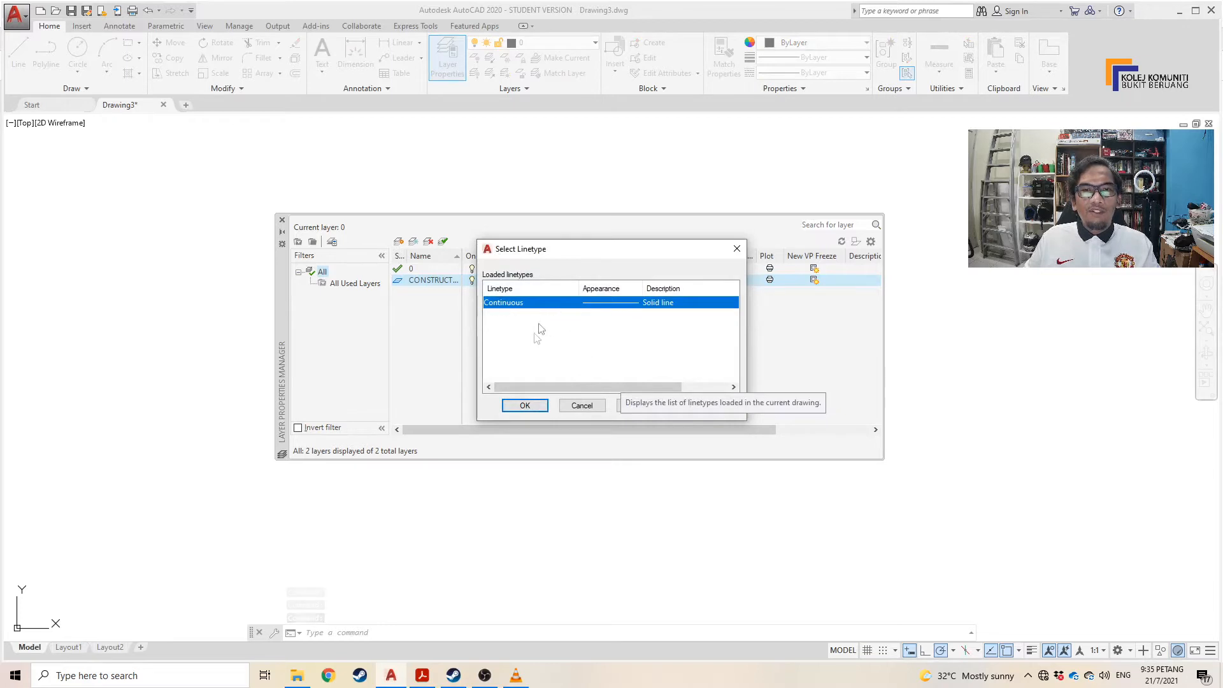
pyautogui.click(638, 406)
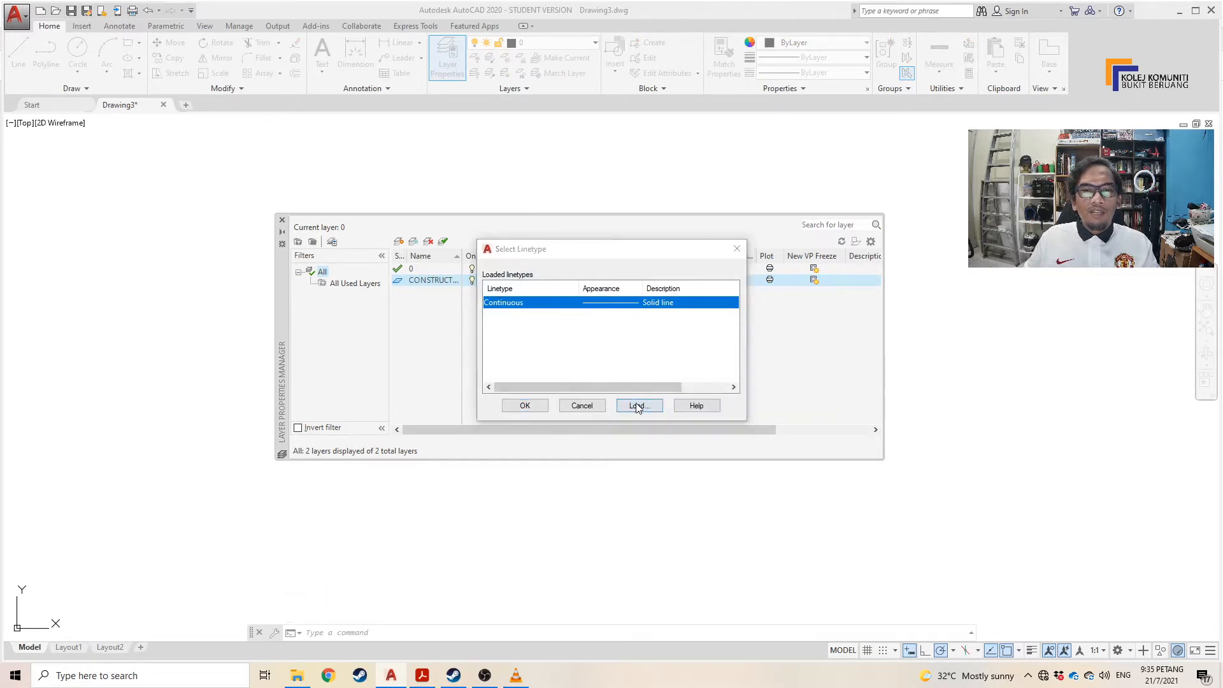
pyautogui.scroll(-4, 567, 312)
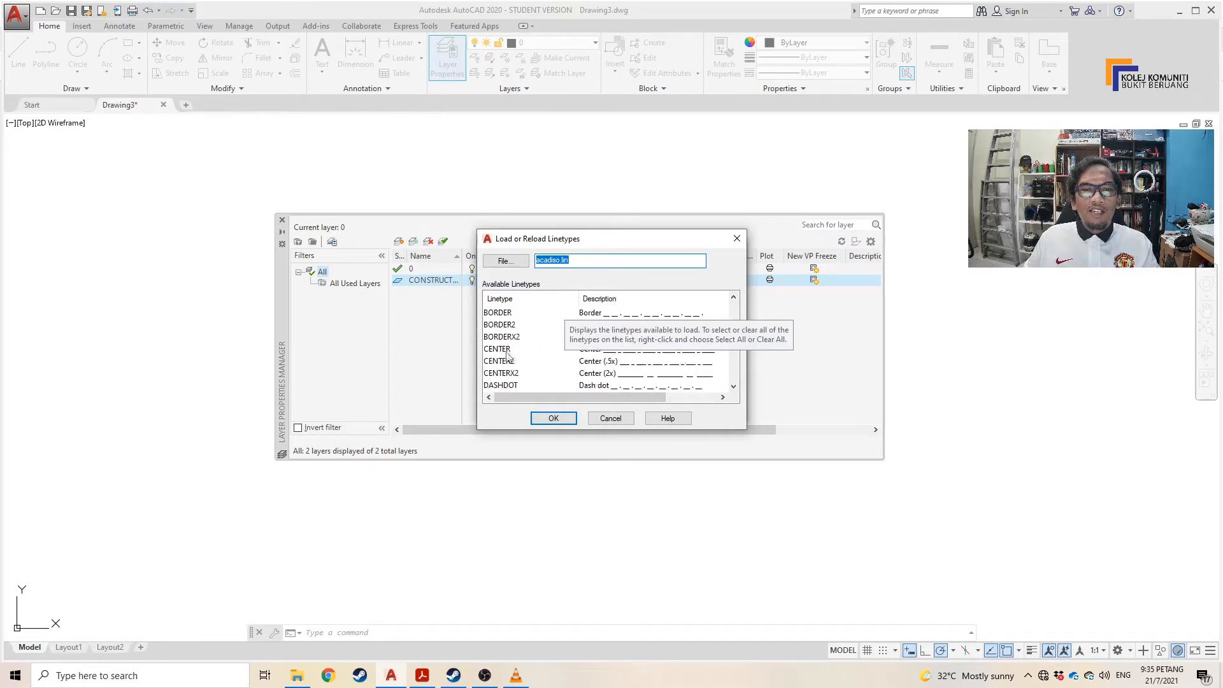
pyautogui.click(502, 350)
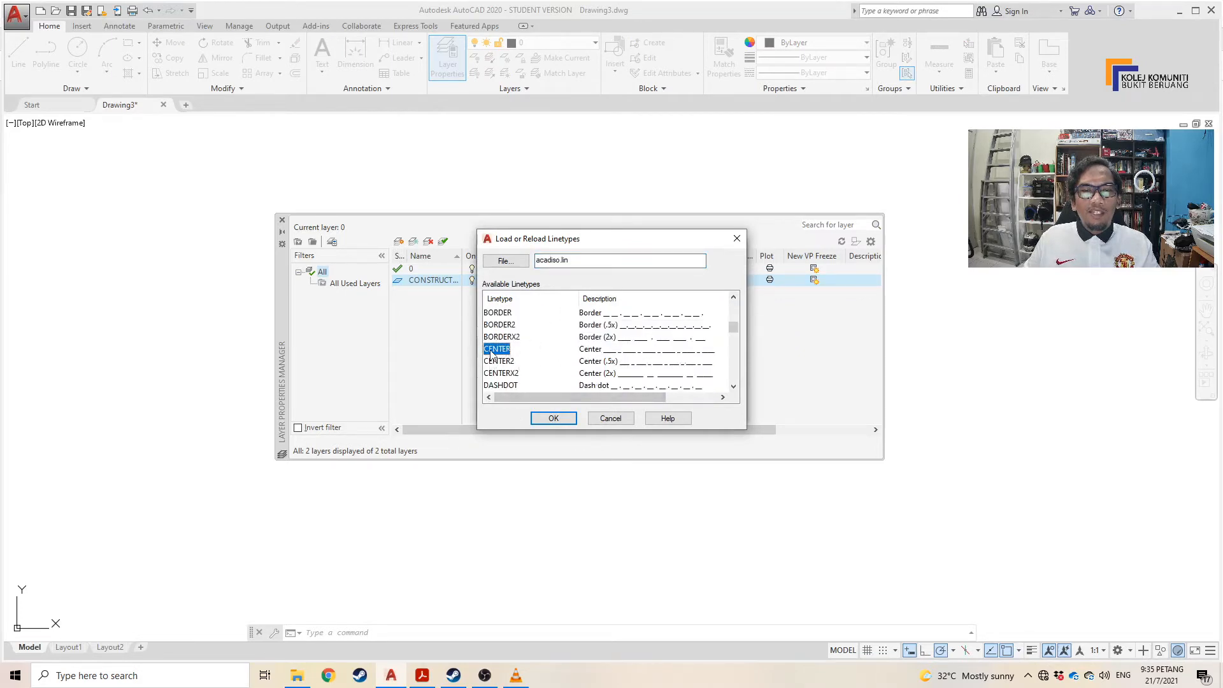
pyautogui.click(546, 420)
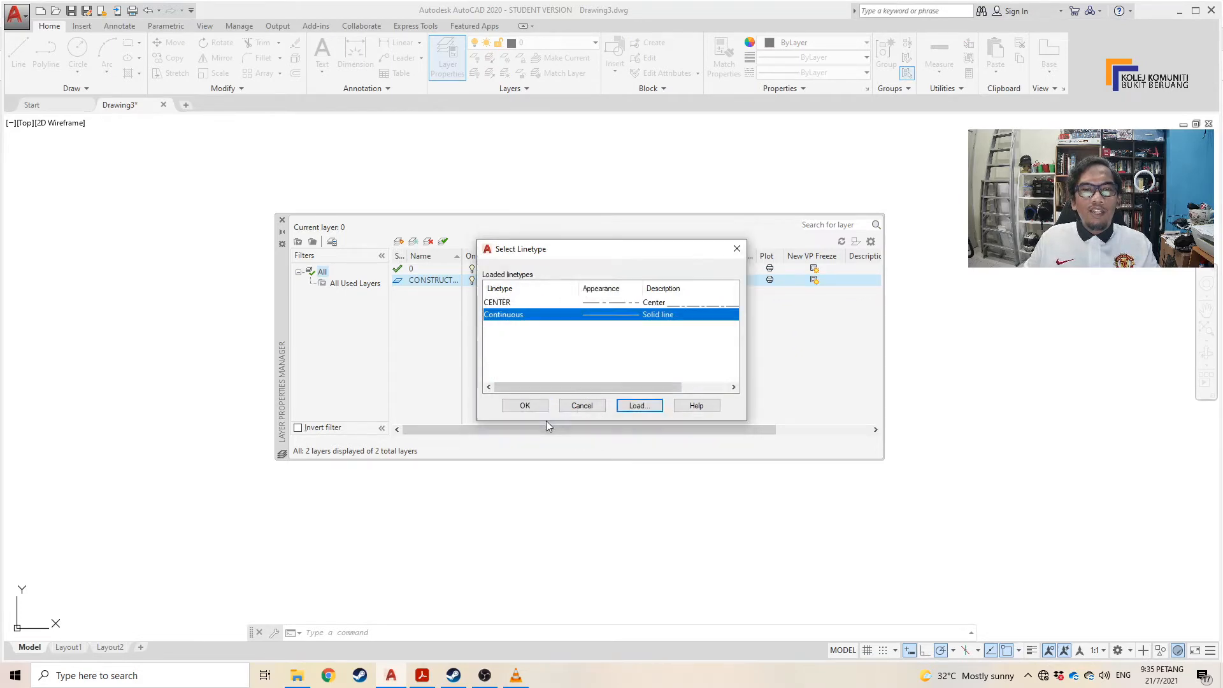
pyautogui.click(508, 304)
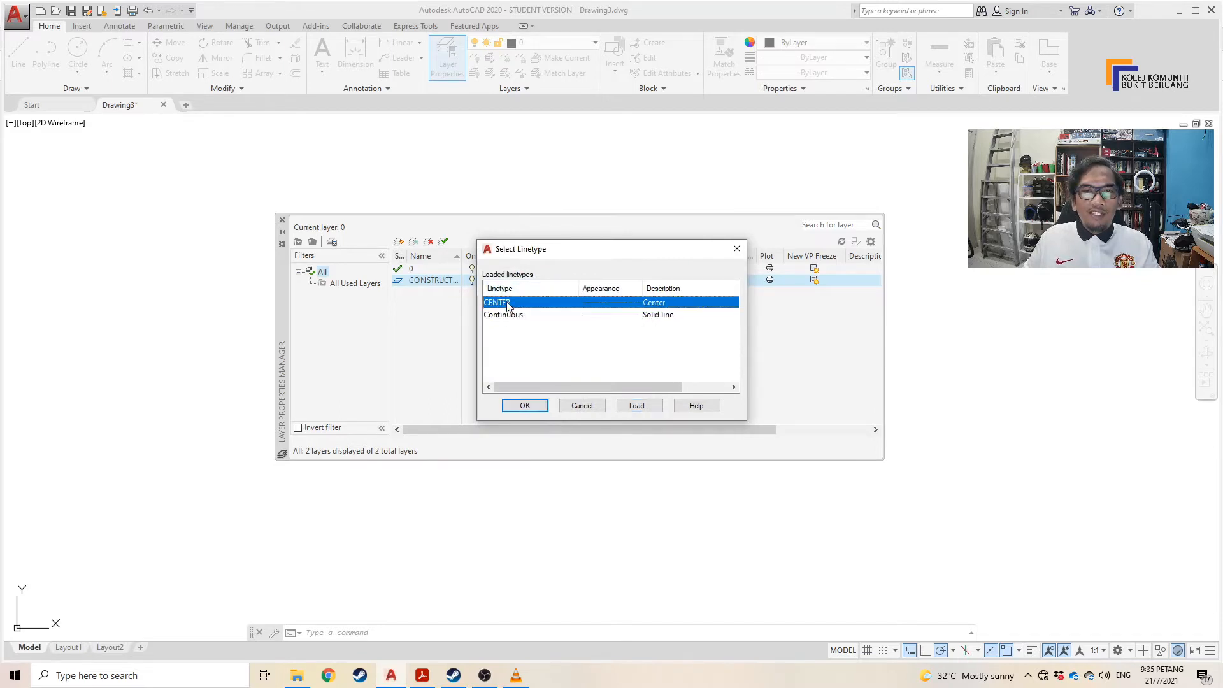
pyautogui.click(526, 406)
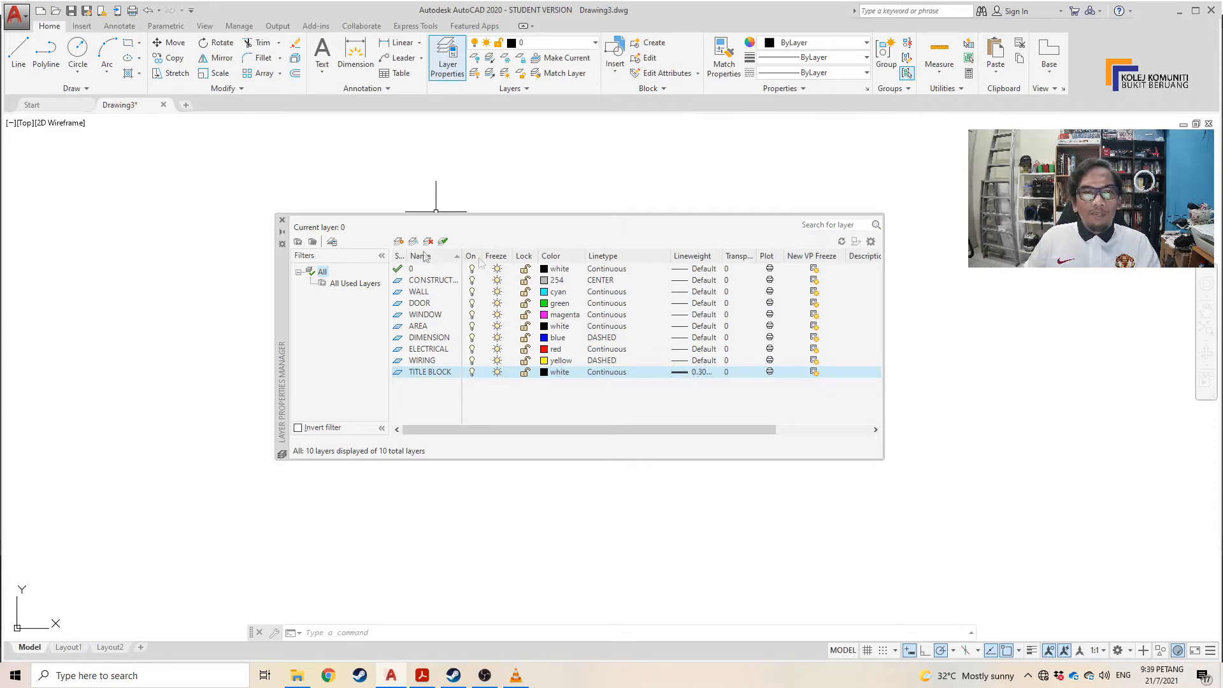
pyautogui.click(282, 221)
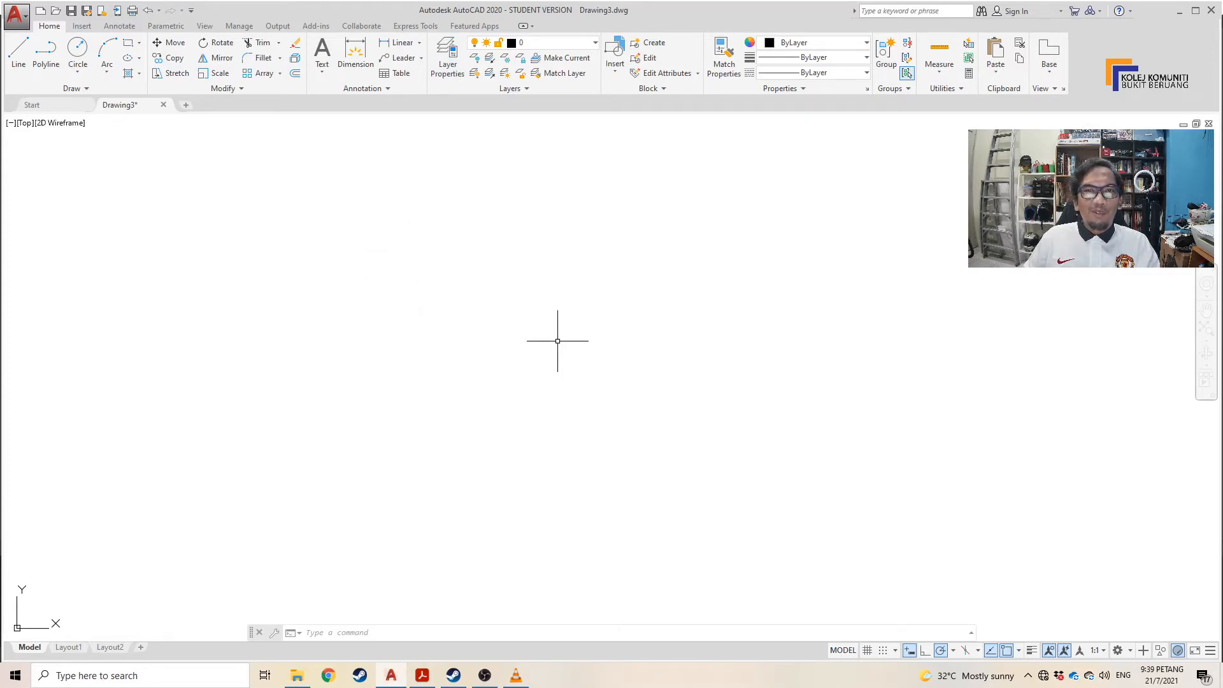
# Save the drawing as a DWG file named UJIAN AMALI 2 followed by the student registration number
pyautogui.click(17, 14)
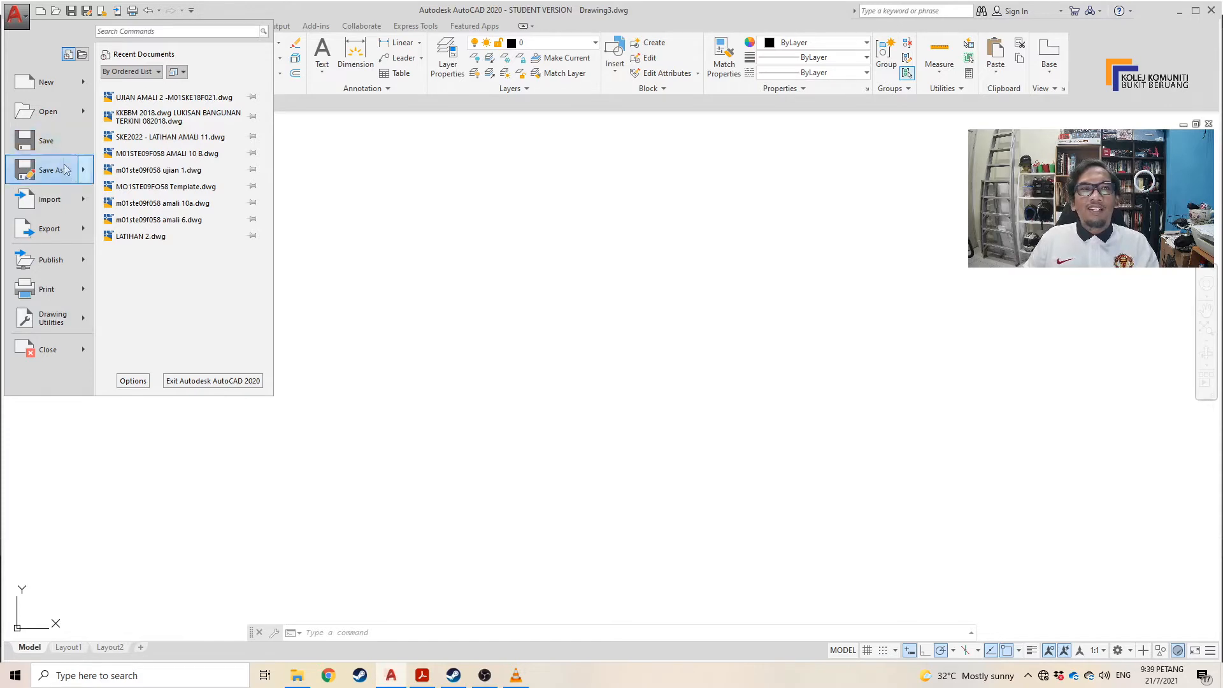
pyautogui.click(60, 141)
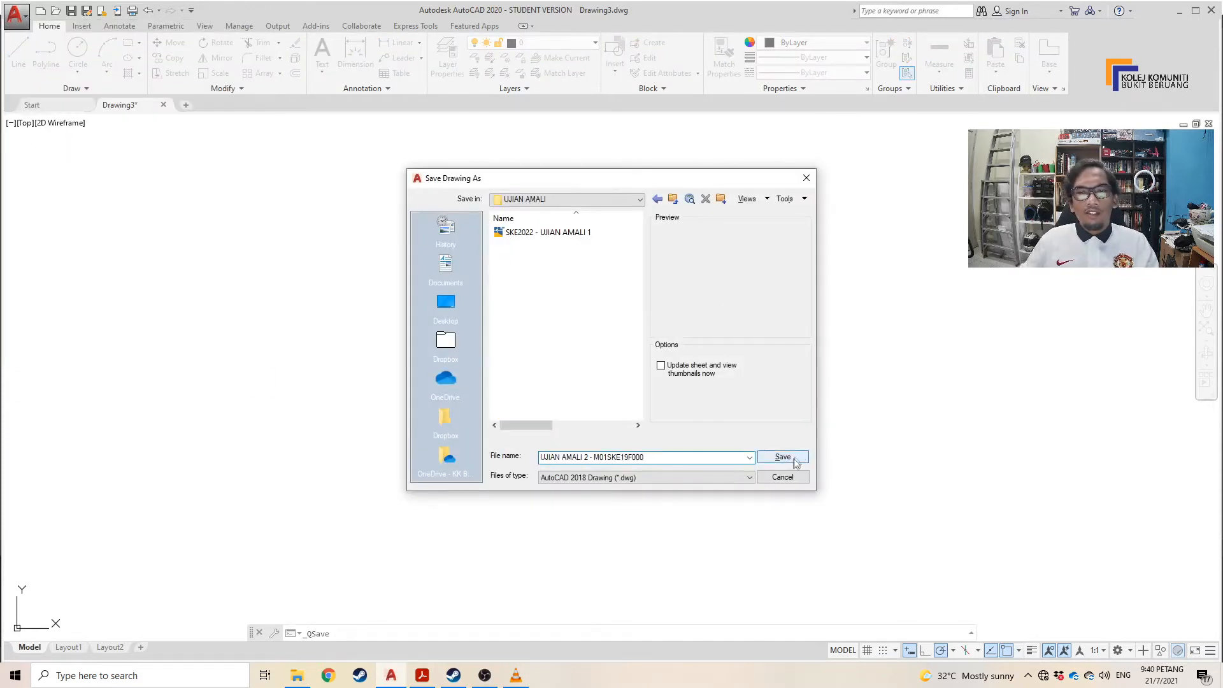
pyautogui.click(796, 463)
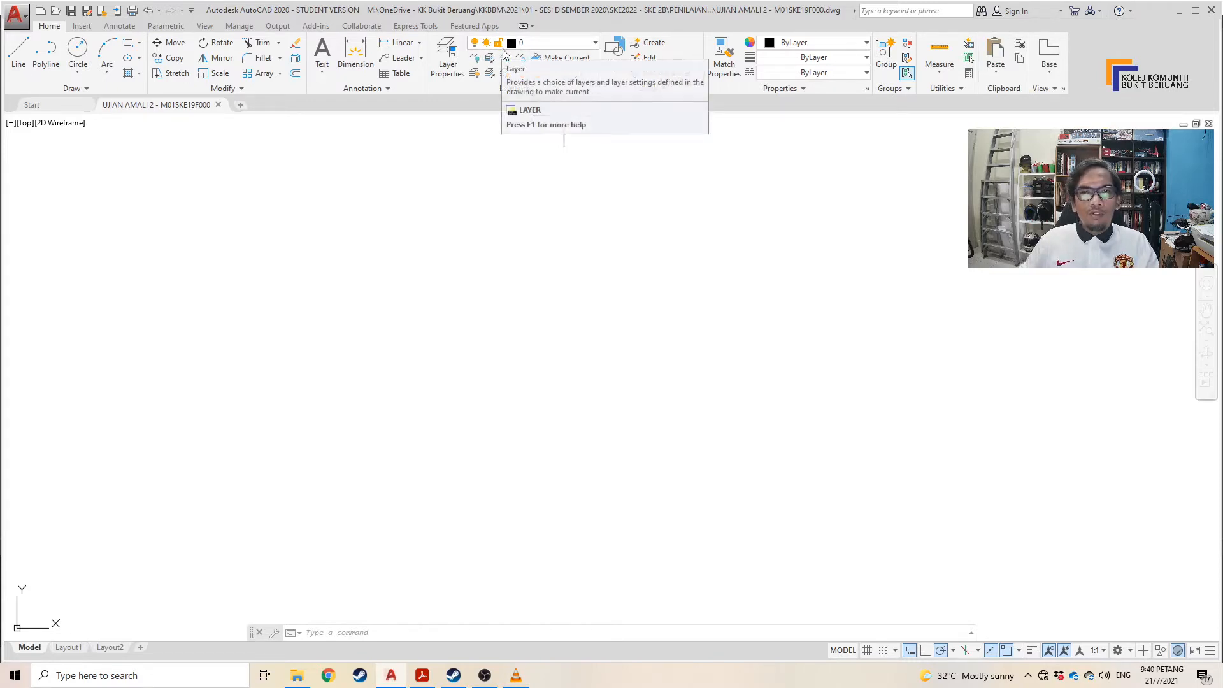
# Make layer 0 current and draw a circle of radius 750 as the outline of the KIPAS SILING (ceiling fan) symbol
pyautogui.click(534, 46)
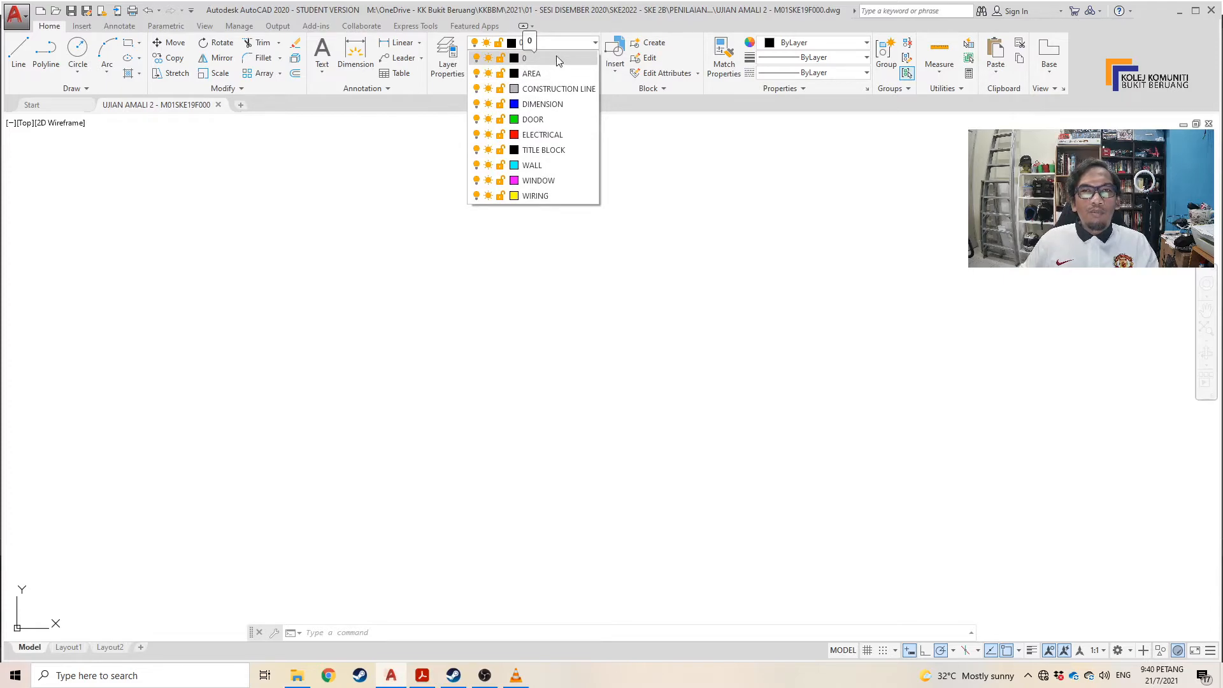
pyautogui.click(557, 60)
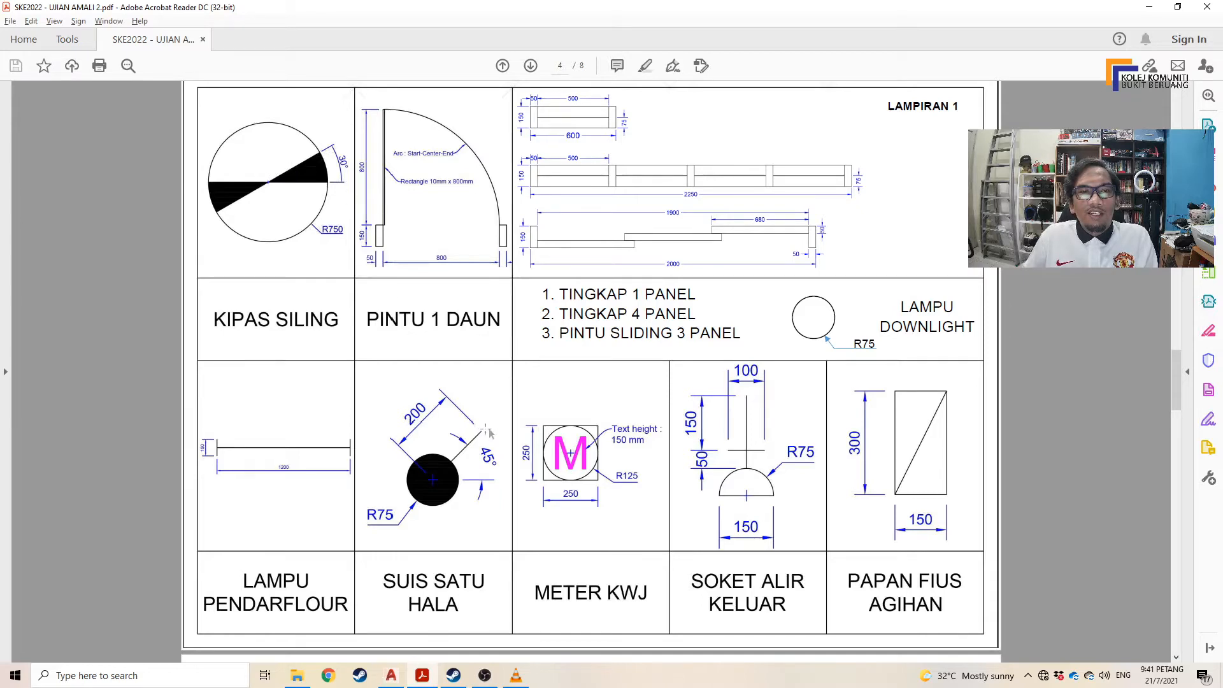
pyautogui.hotkey('alt', 'Tab')
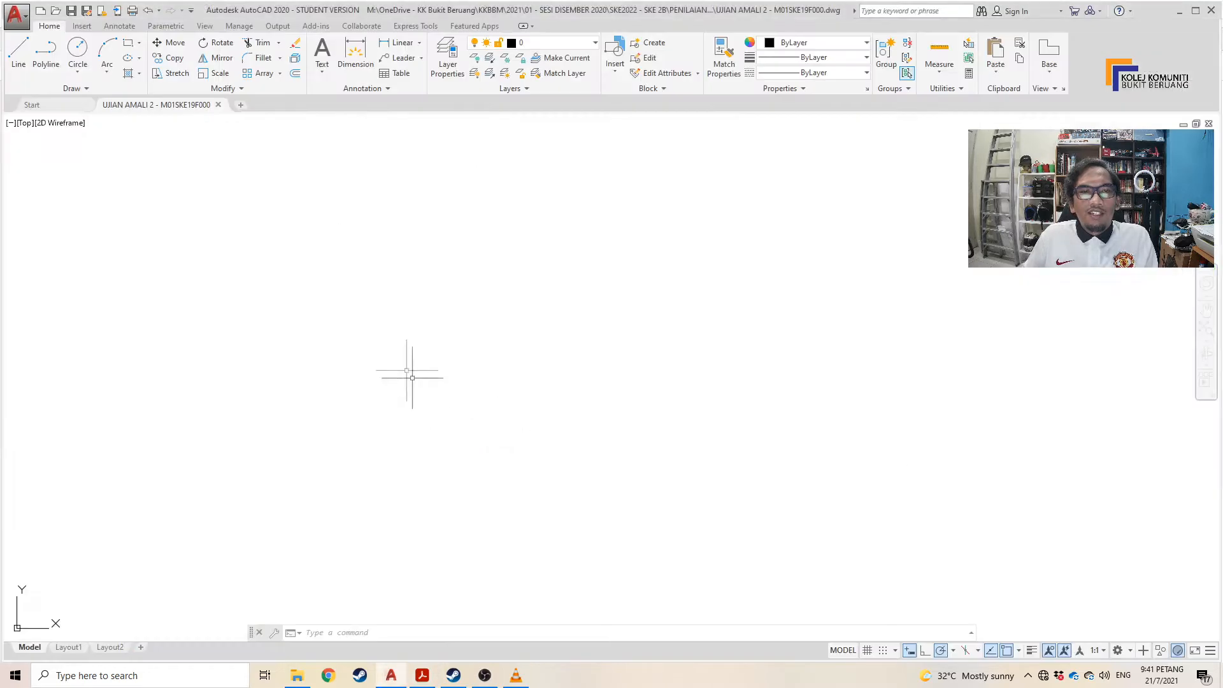
pyautogui.click(78, 51)
pyautogui.click(511, 334)
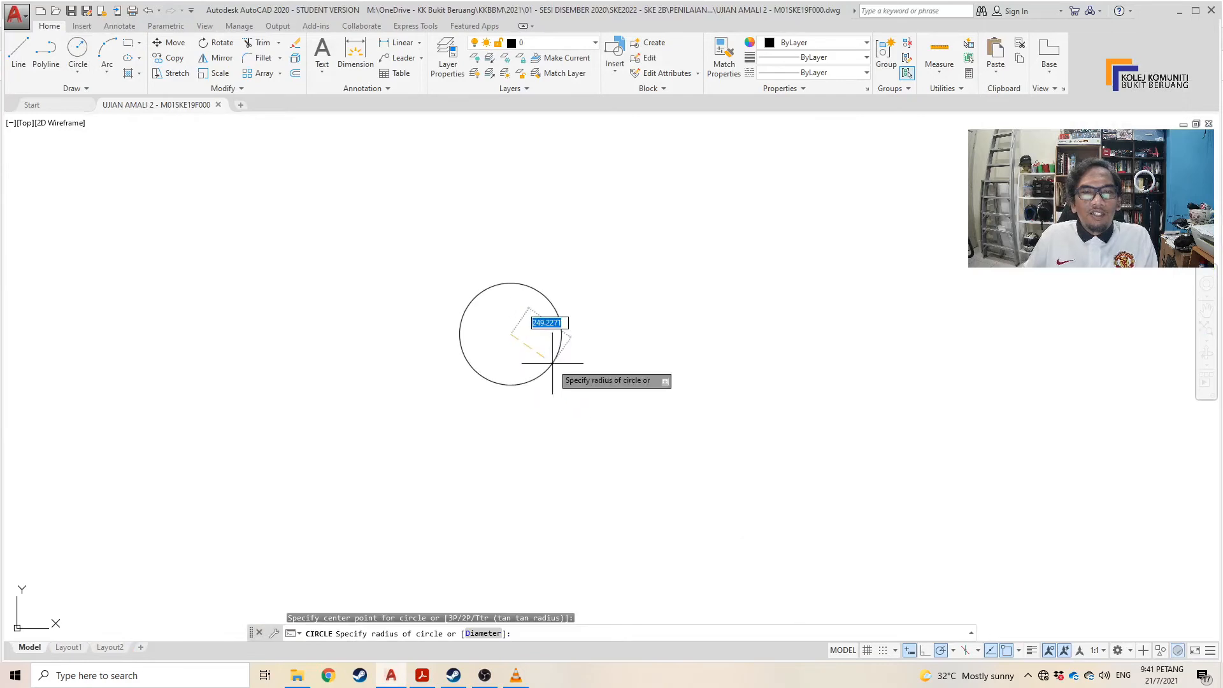
pyautogui.write('750')
pyautogui.press('Return')
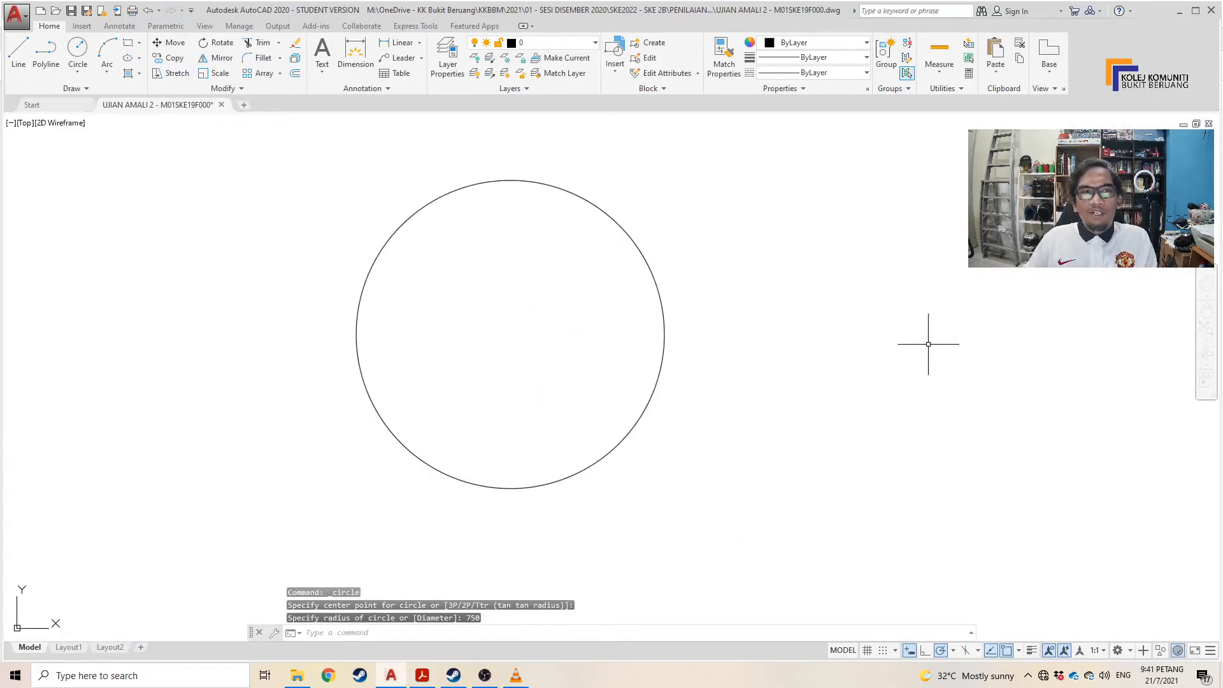
# Draw a horizontal diameter line across the fan circle between its two side quadrants
pyautogui.scroll(-5, 529, 246)
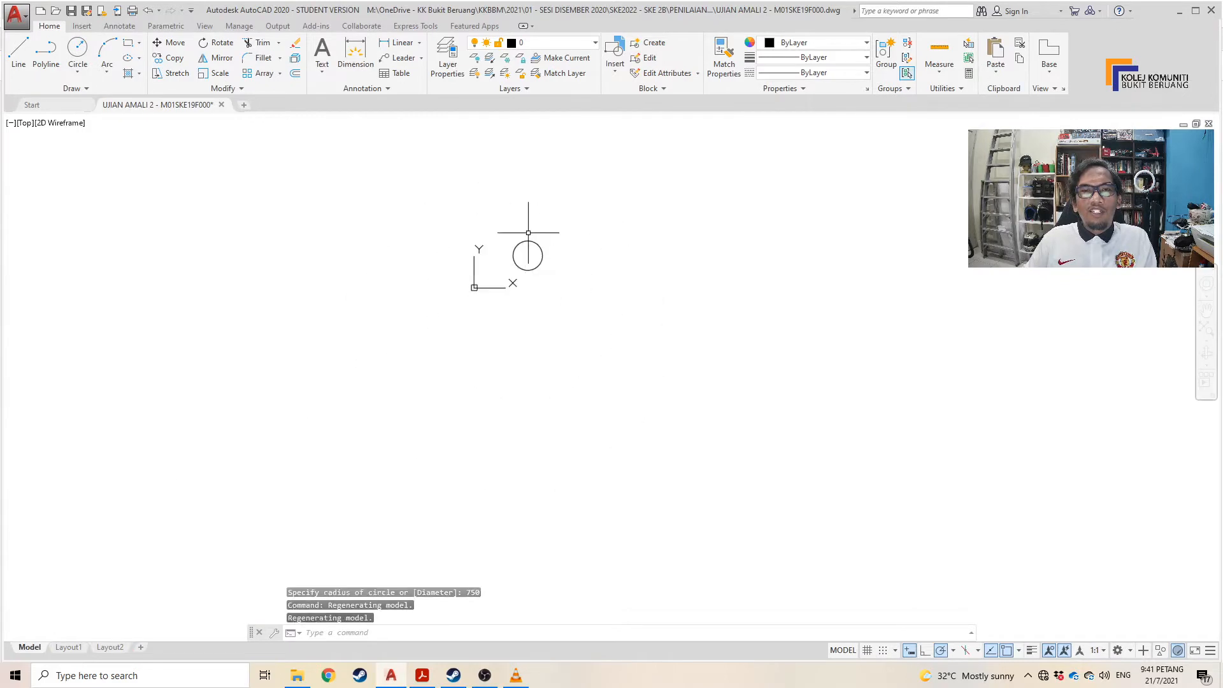
pyautogui.scroll(8, 524, 250)
pyautogui.scroll(5, 512, 255)
pyautogui.scroll(-5, 501, 262)
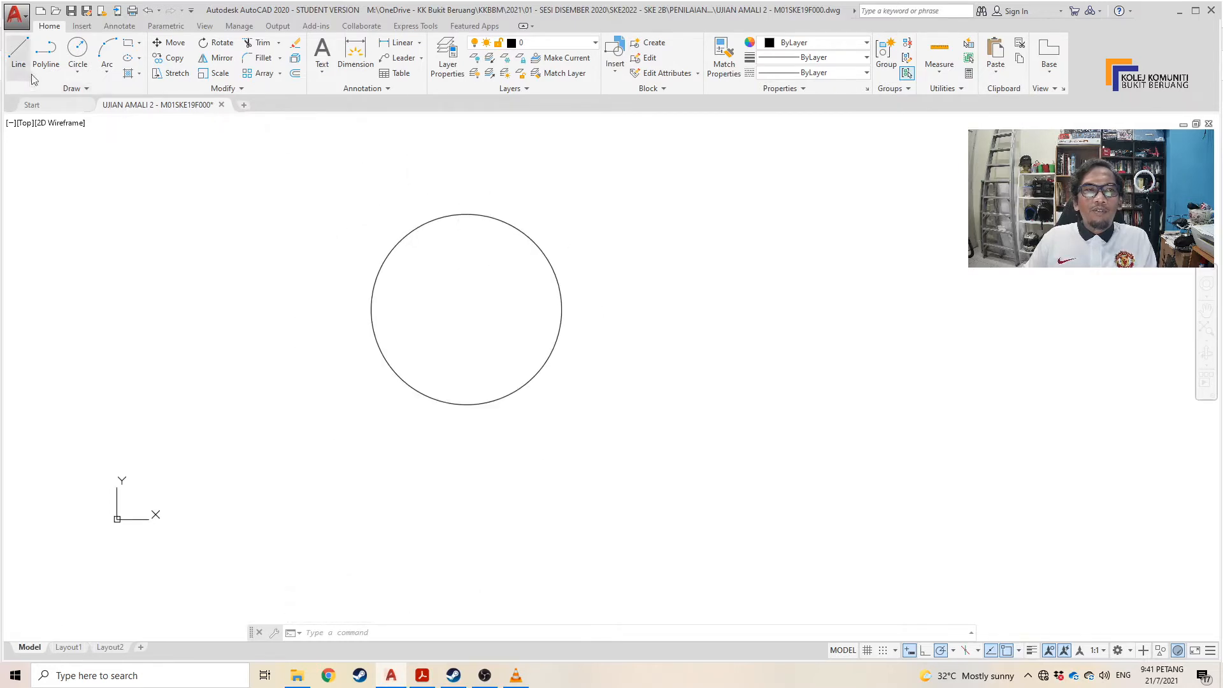
pyautogui.click(19, 51)
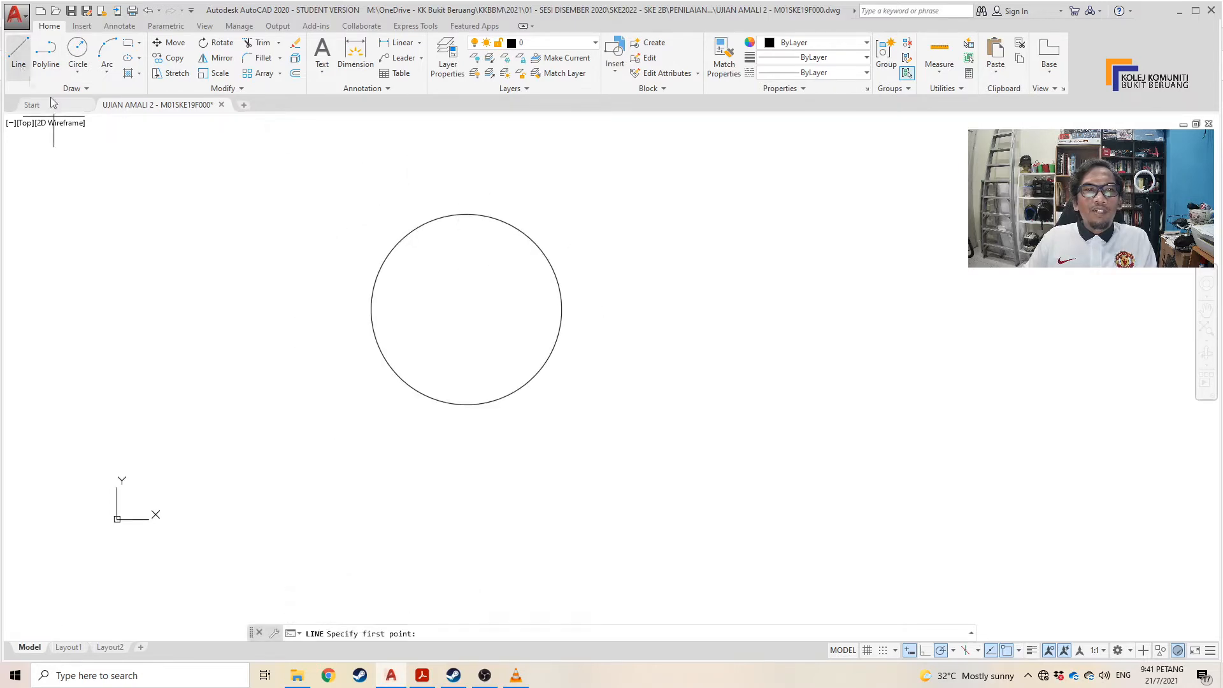
pyautogui.click(562, 310)
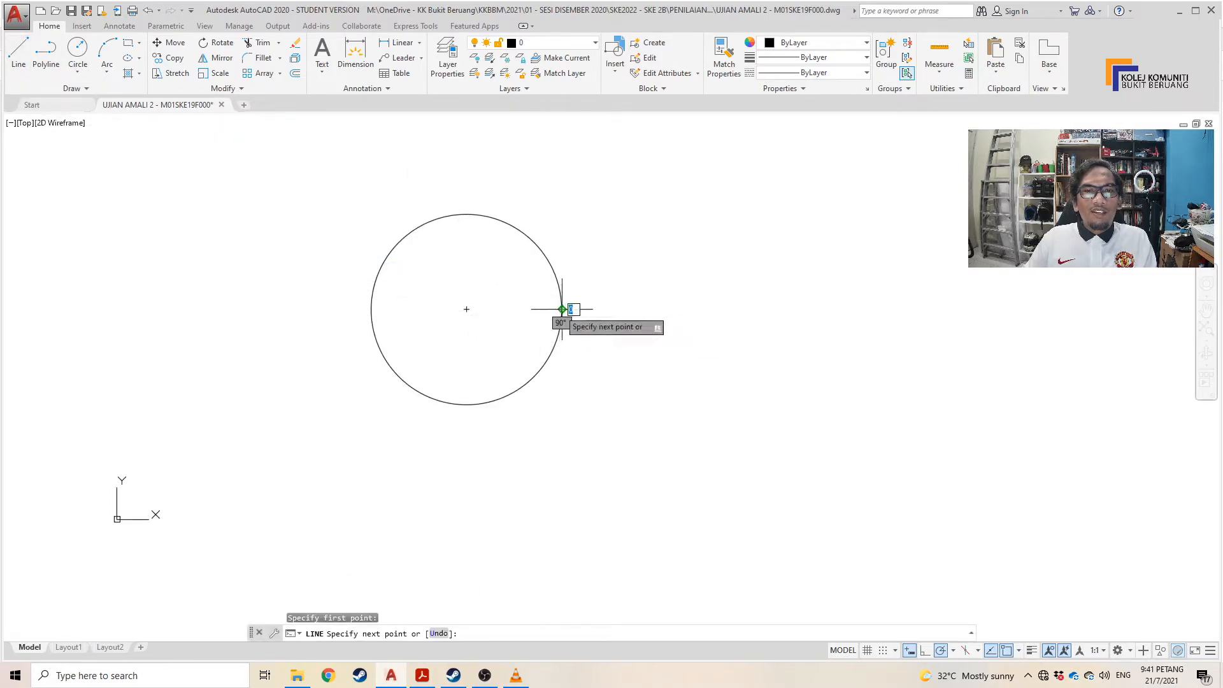
pyautogui.click(373, 310)
pyautogui.press('Return')
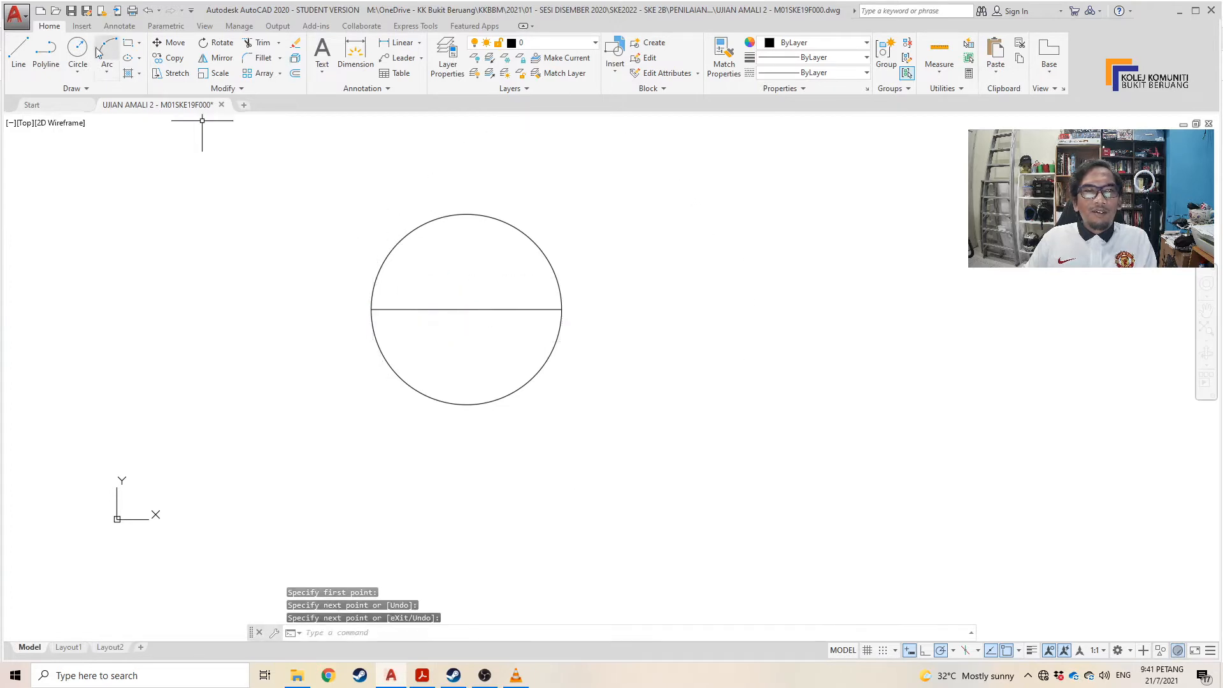
# Rotate a copy of the horizontal diameter line by 30 degrees about the circle's centre
pyautogui.click(216, 43)
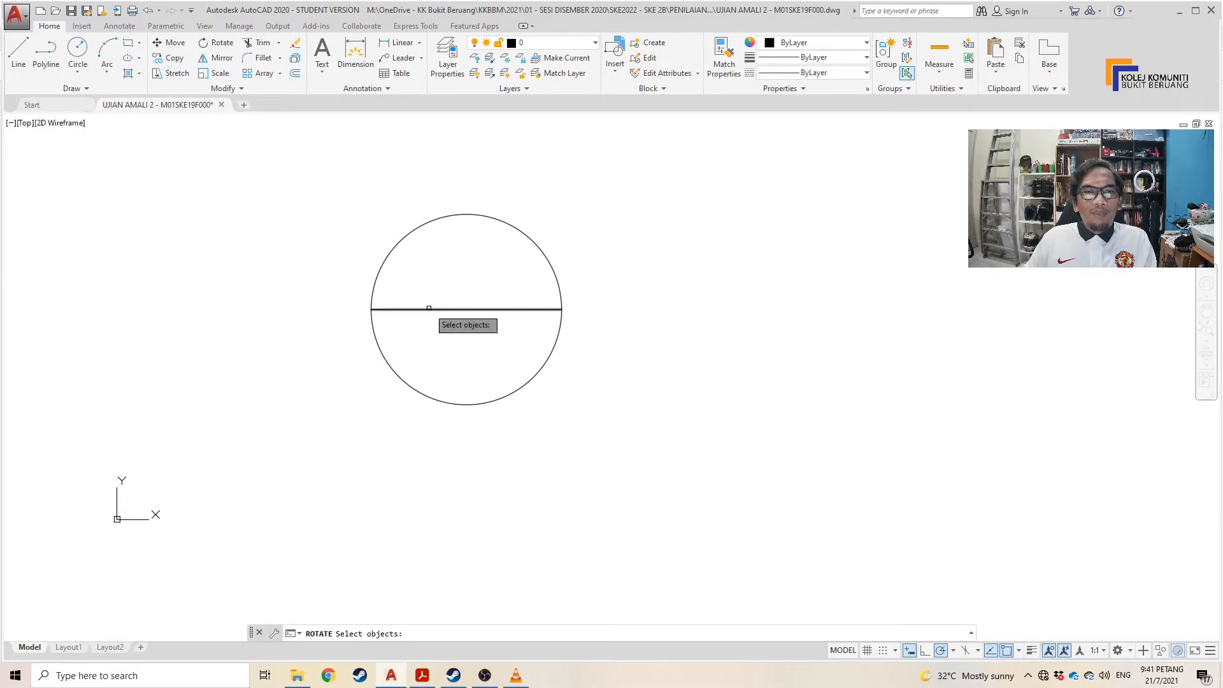
pyautogui.click(429, 308)
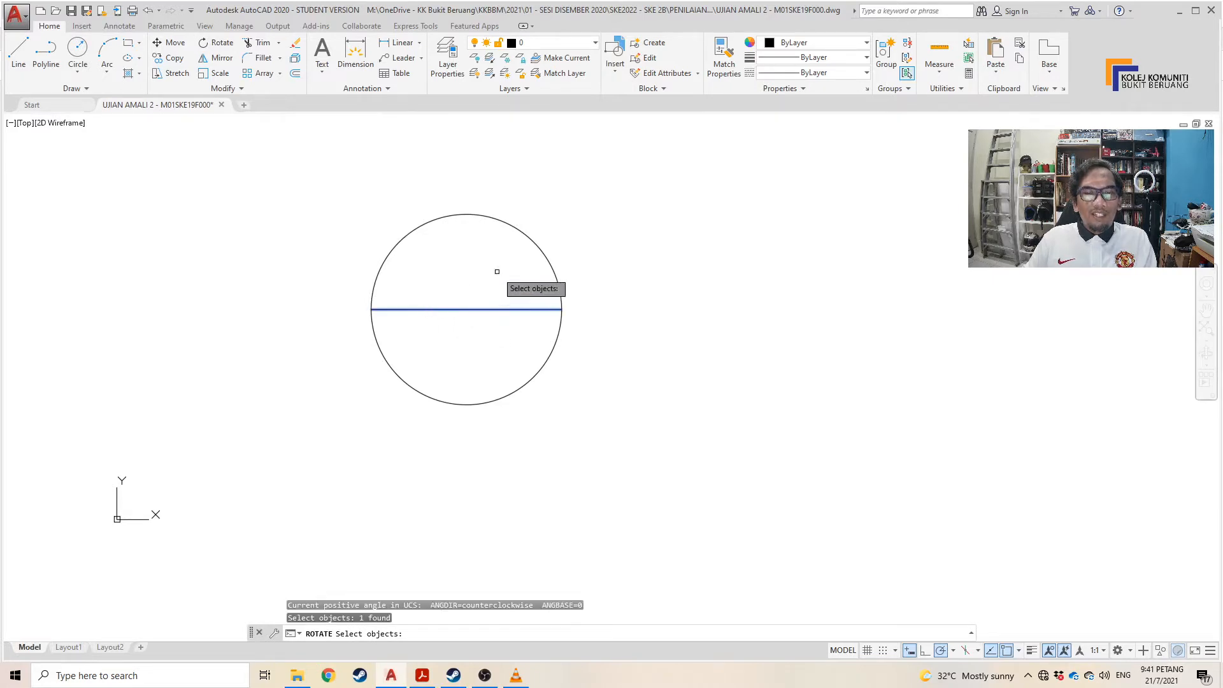
pyautogui.press('Return')
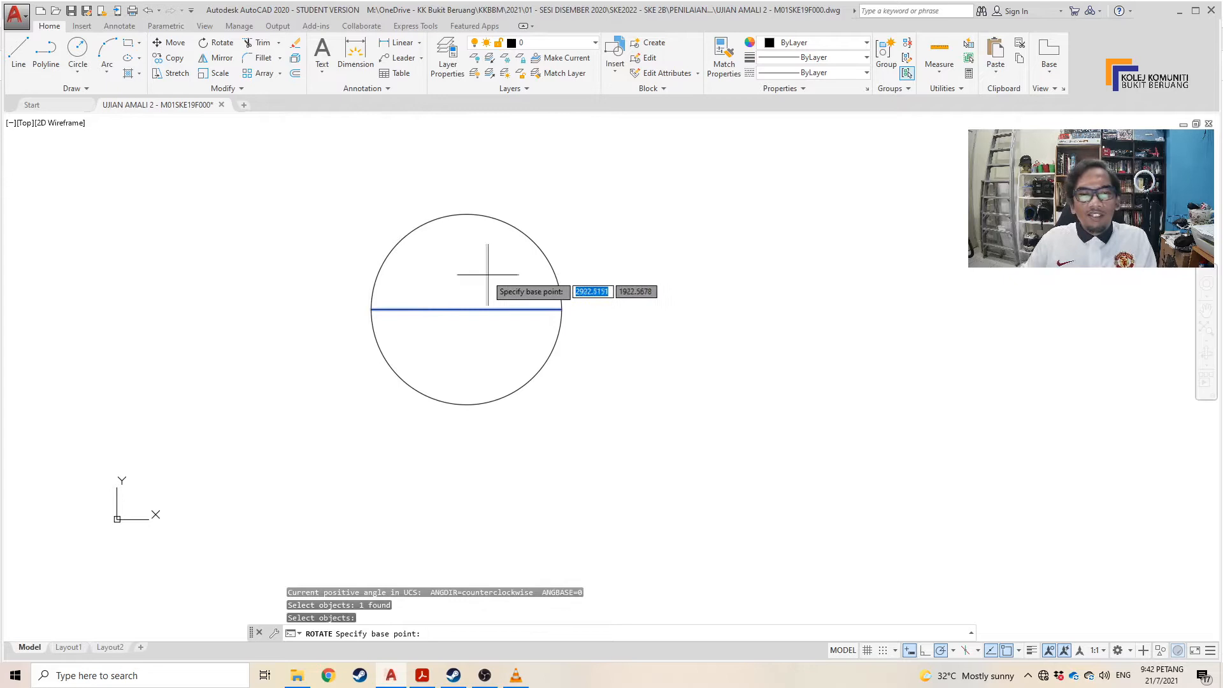
pyautogui.click(466, 310)
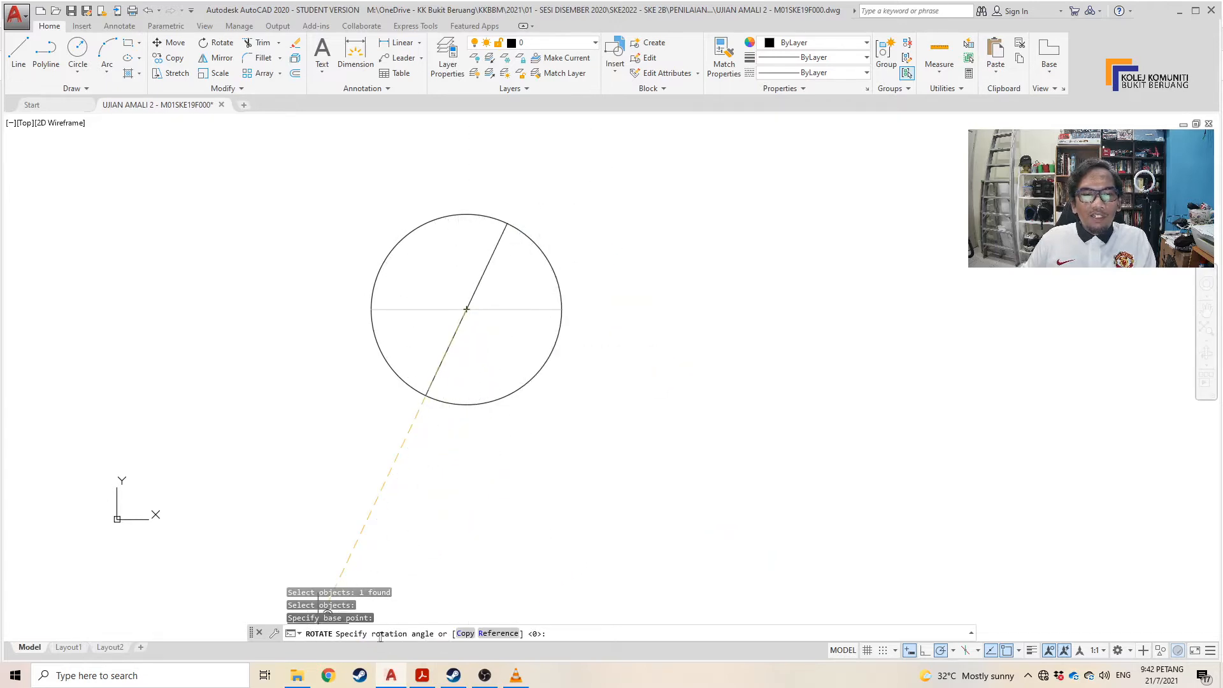
pyautogui.click(467, 635)
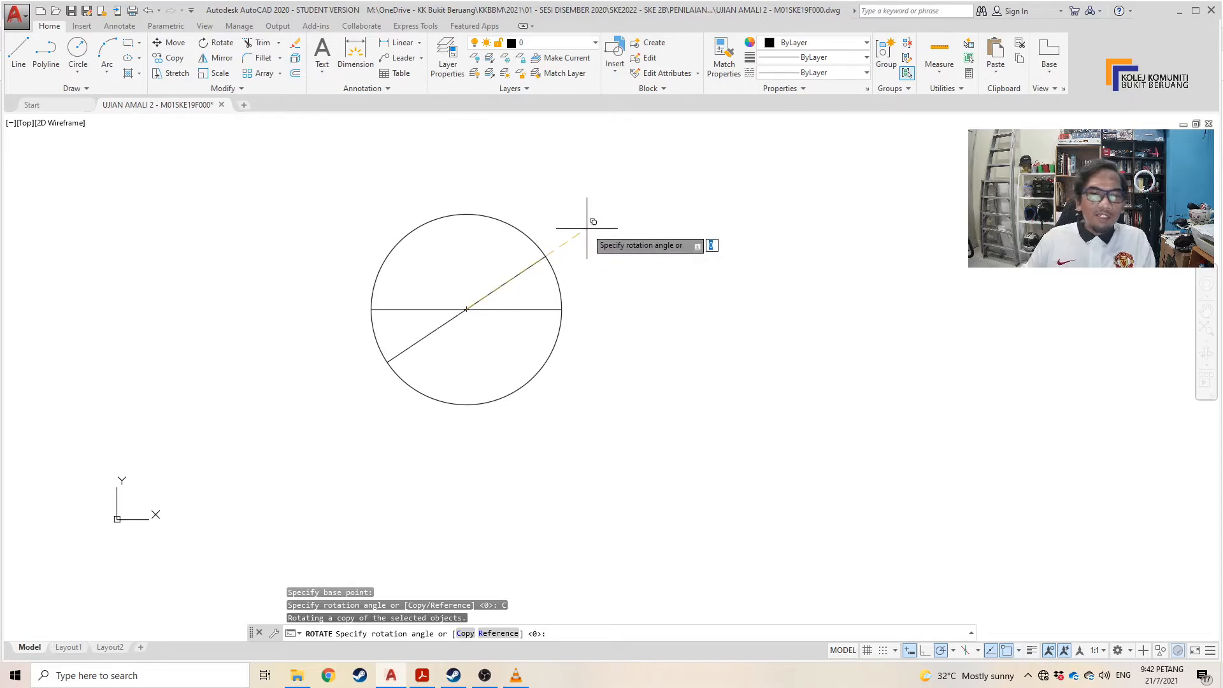
pyautogui.write('30')
pyautogui.press('Return')
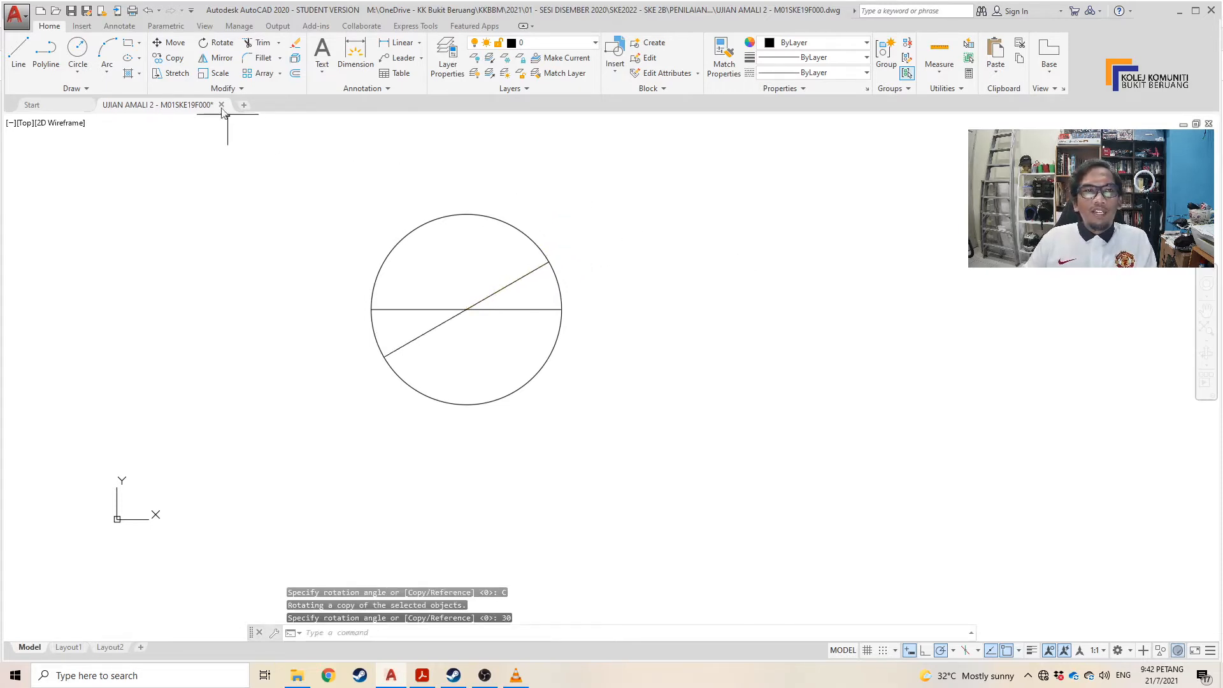
# Fill the two opposite narrow wedges between the fan's diameter lines with a SOLID hatch
pyautogui.click(128, 74)
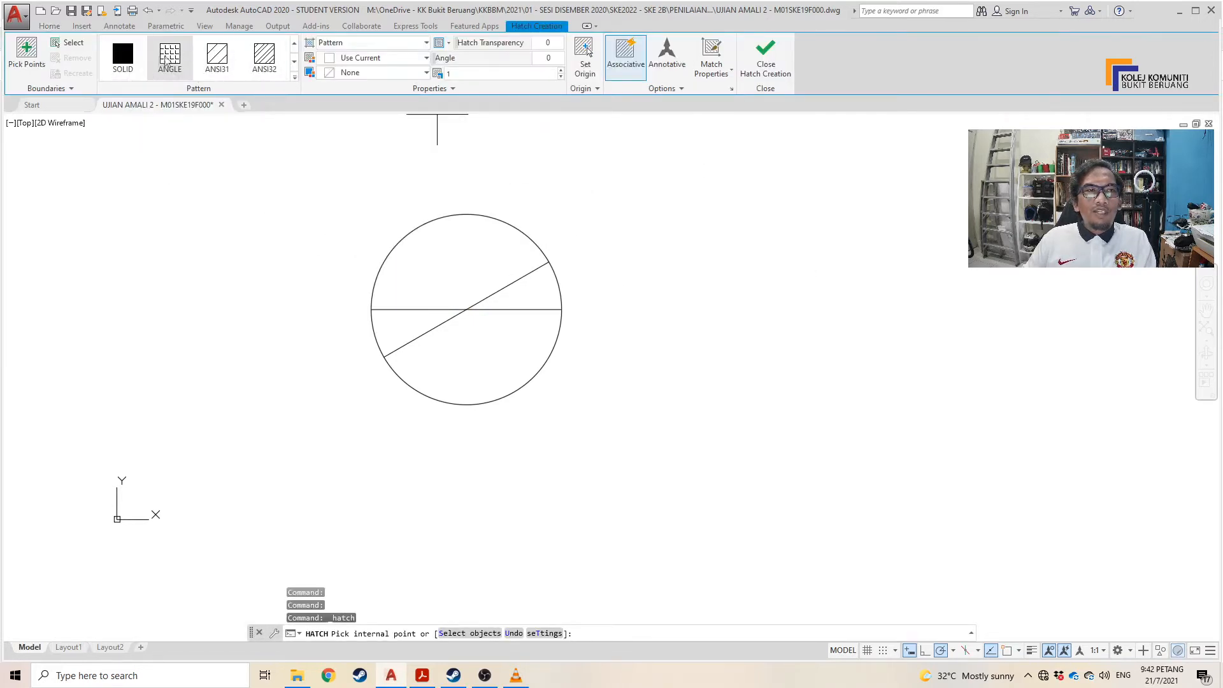
pyautogui.click(133, 62)
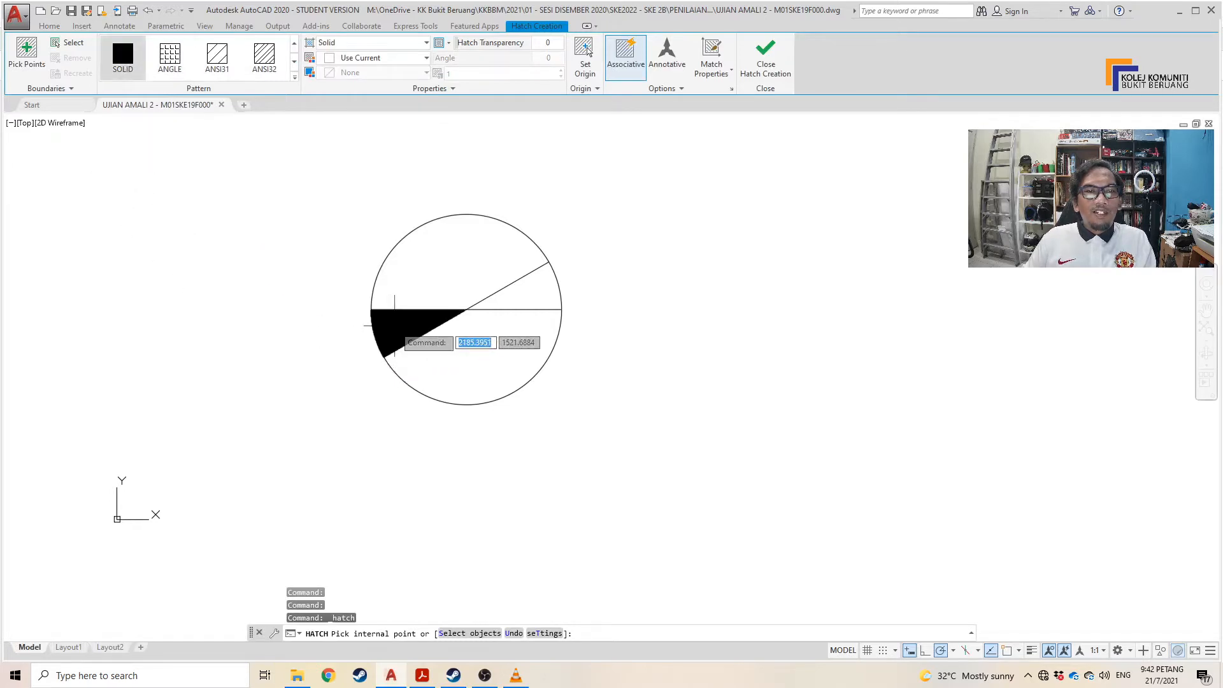
pyautogui.click(394, 326)
pyautogui.click(532, 288)
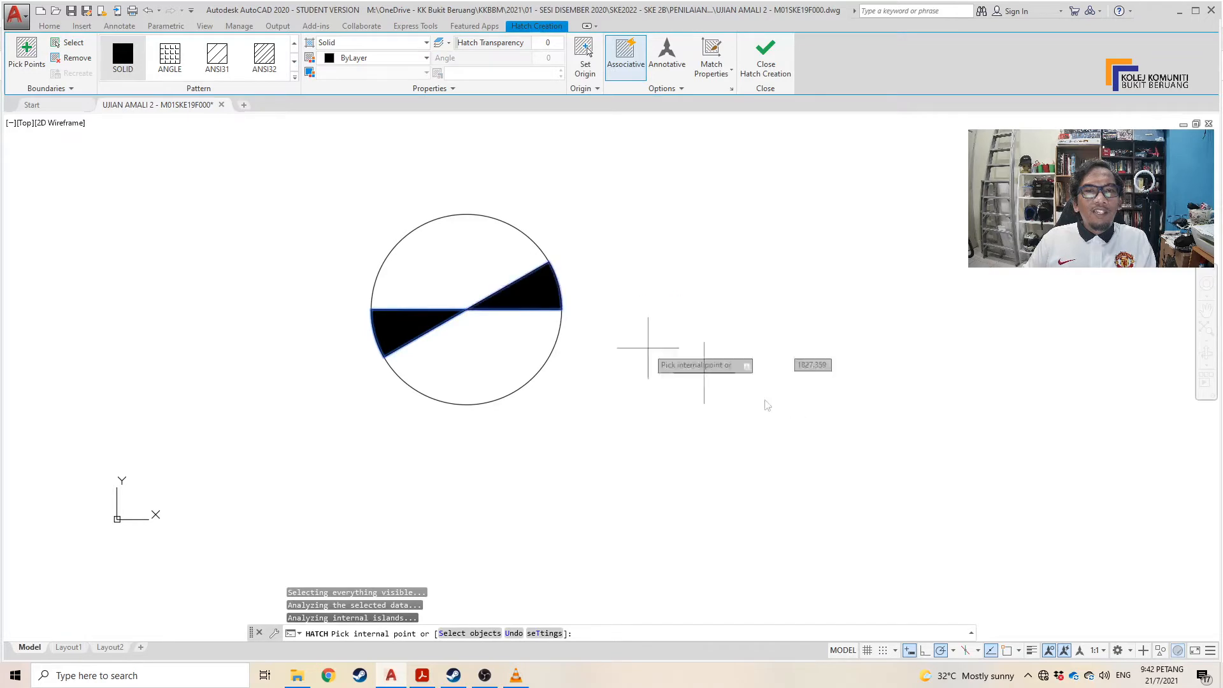
pyautogui.click(767, 74)
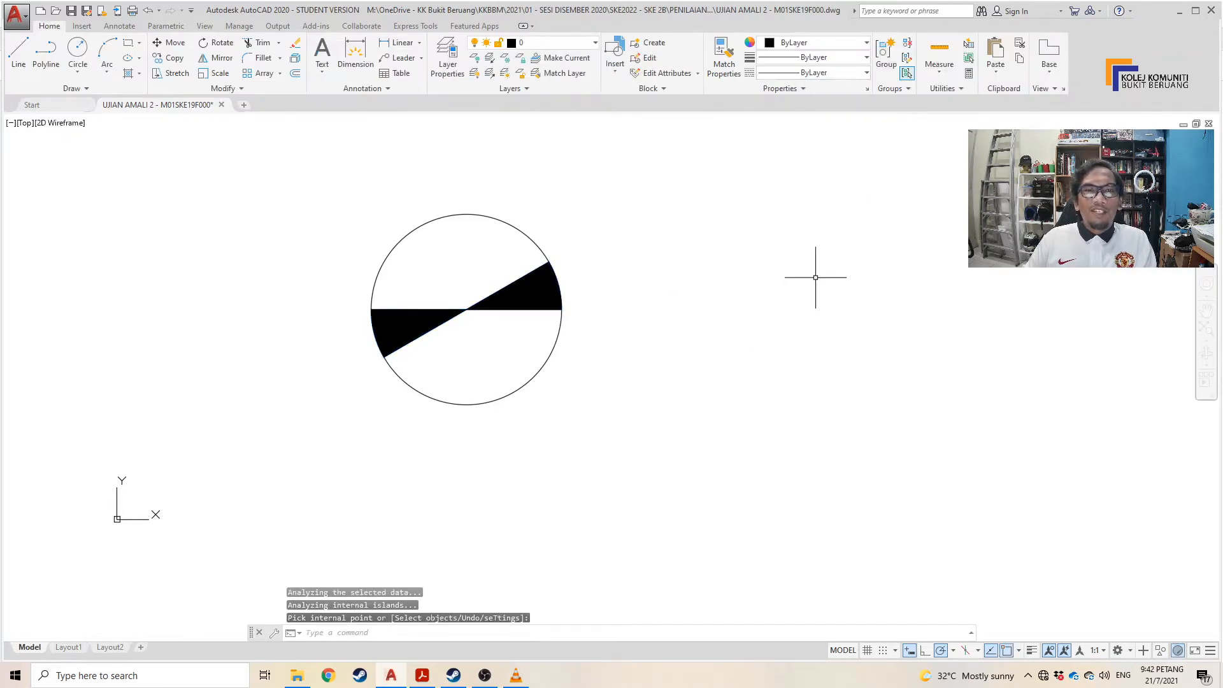
# Beside the fan symbol, draw a closed 50 by 150 rectangle from lines as a post of the PINTU 1 DAUN door, checking the exam PDF's dimensions
pyautogui.scroll(-2, 820, 254)
pyautogui.moveTo(803, 271); pyautogui.dragTo(454, 262, button='middle')
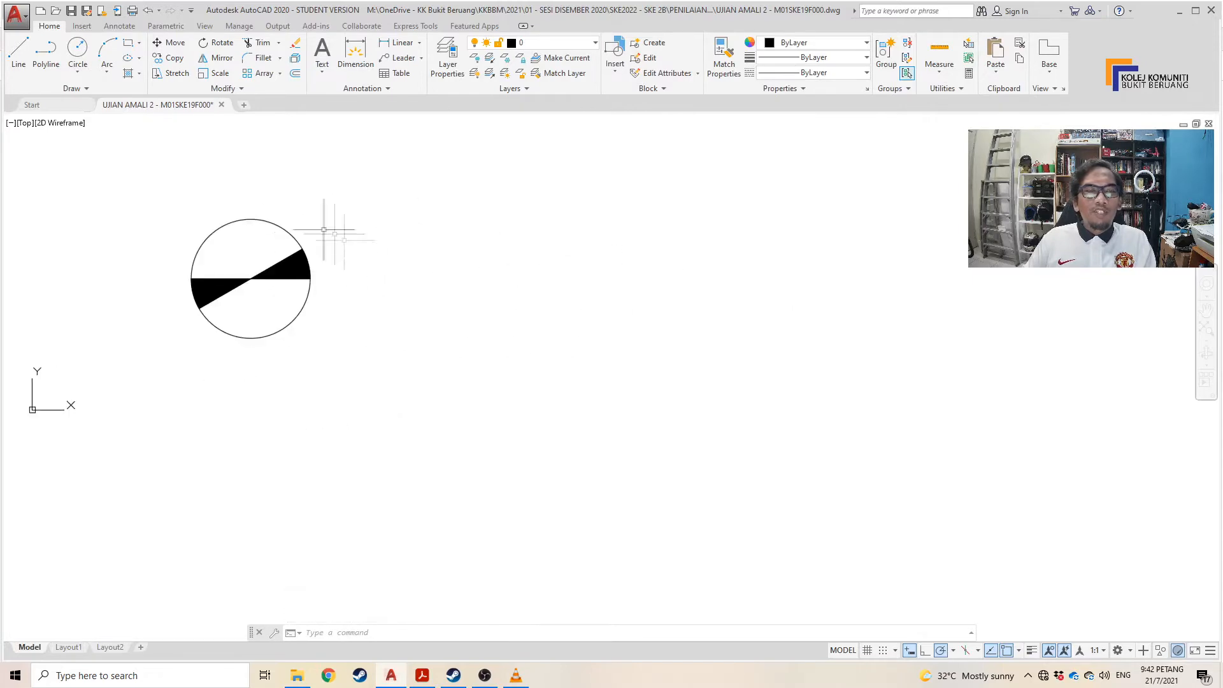
pyautogui.hotkey('alt', 'Tab')
pyautogui.hotkey('alt', 'Tab')
pyautogui.click(19, 51)
pyautogui.click(444, 293)
pyautogui.write('150')
pyautogui.press('Return')
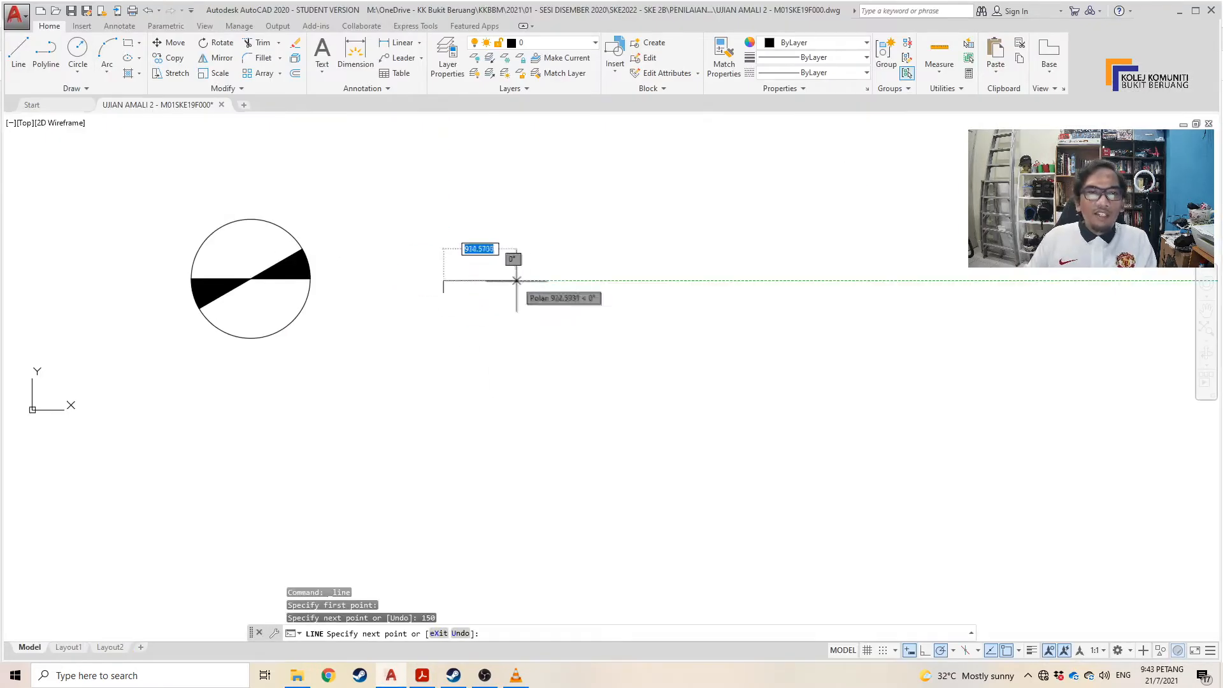
pyautogui.write('50')
pyautogui.press('Return')
pyautogui.write('U')
pyautogui.press('Return')
pyautogui.scroll(4, 449, 348)
pyautogui.write('150')
pyautogui.press('Return')
pyautogui.scroll(-3, 422, 244)
pyautogui.hotkey('alt', 'Tab')
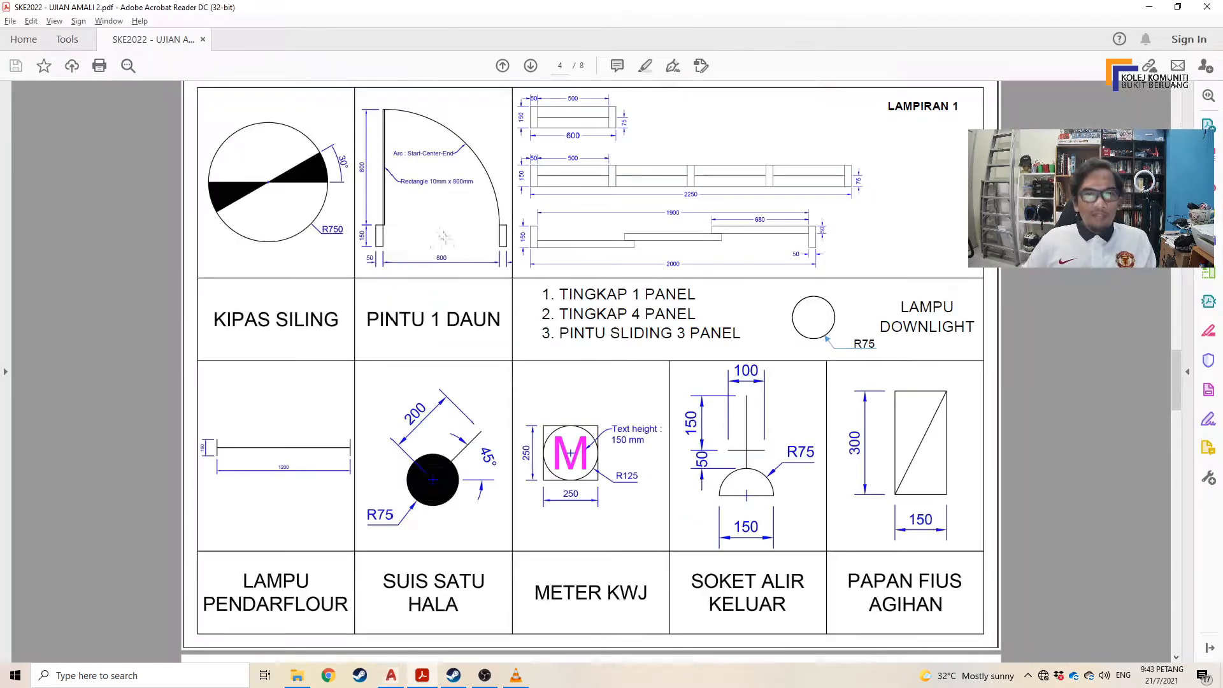
pyautogui.hotkey('alt', 'Tab')
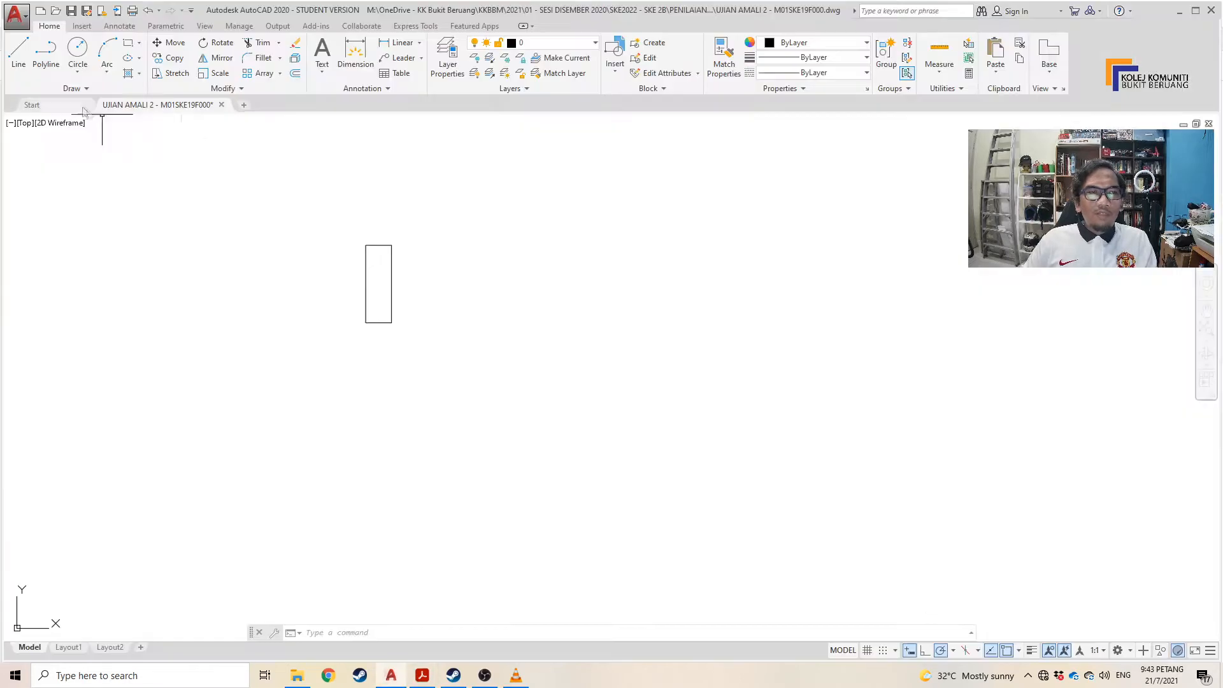
# Draw a horizontal 800 line outward from the upper inner corner of the PINTU 1 DAUN door post
pyautogui.click(19, 54)
pyautogui.click(391, 245)
pyautogui.press('Return')
pyautogui.press('Escape')
# Copy the door post by its outer upper corner to the far end of the horizontal line
pyautogui.click(173, 58)
pyautogui.click(318, 222)
pyautogui.click(417, 341)
pyautogui.press('Return')
pyautogui.click(366, 245)
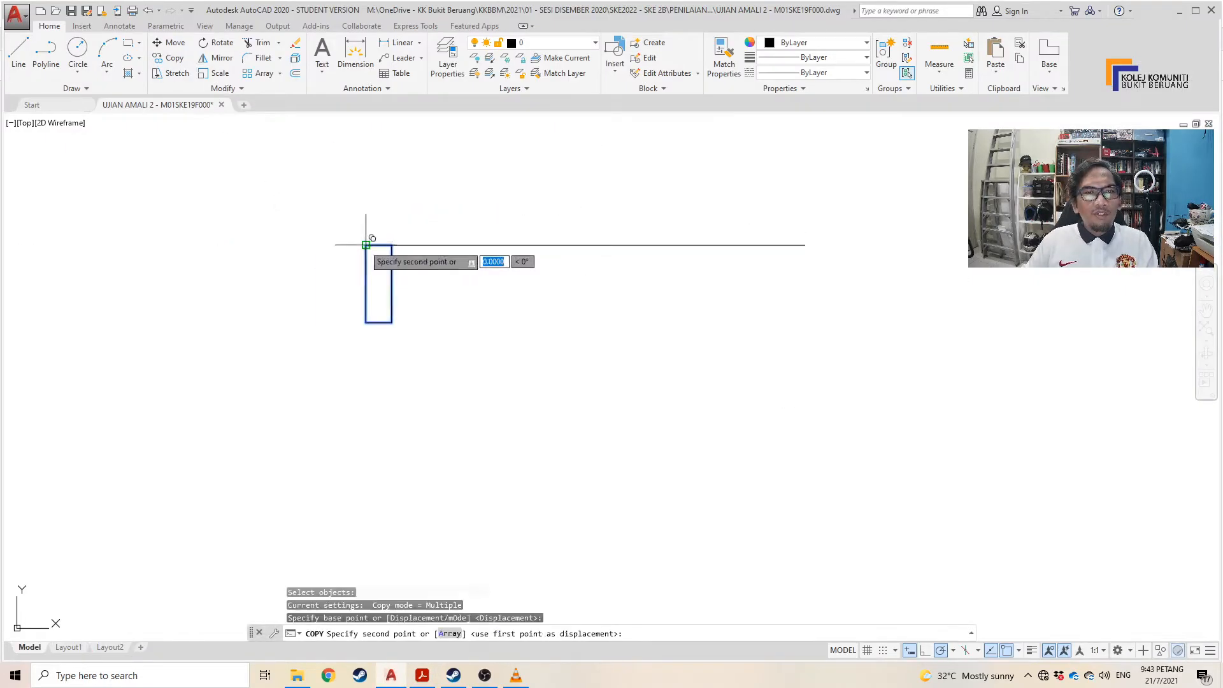
pyautogui.click(806, 245)
pyautogui.press('Escape')
pyautogui.moveTo(567, 253); pyautogui.dragTo(599, 469, button='middle')
# Check the exam PDF's door dimensions and draw a 10 by 800 rectangle upward from the first post's inner corner as the door leaf
pyautogui.hotkey('alt', 'Tab')
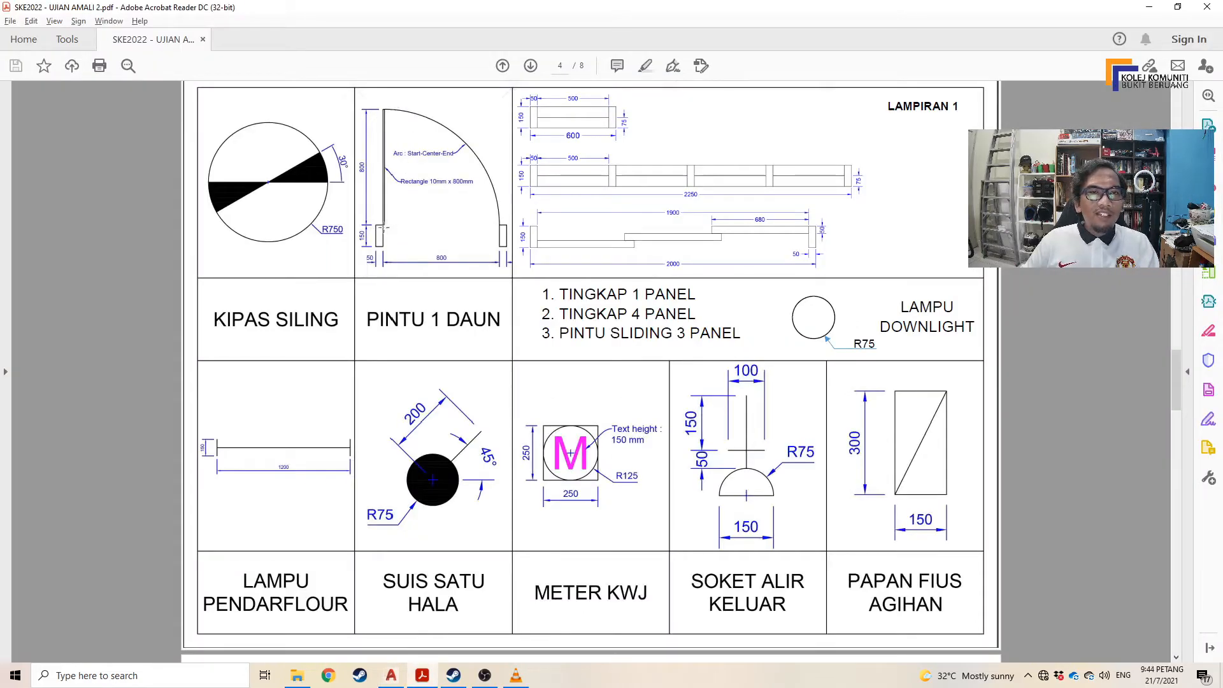
pyautogui.hotkey('alt', 'Tab')
pyautogui.click(19, 55)
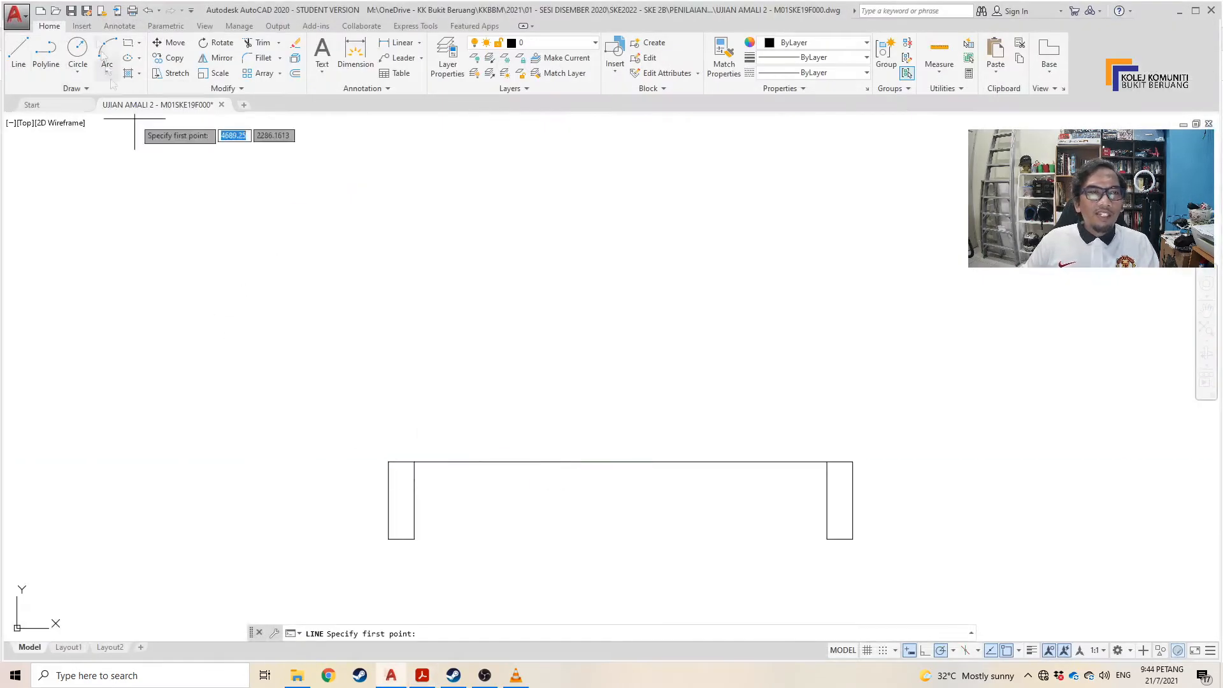
pyautogui.click(128, 48)
pyautogui.scroll(4, 382, 472)
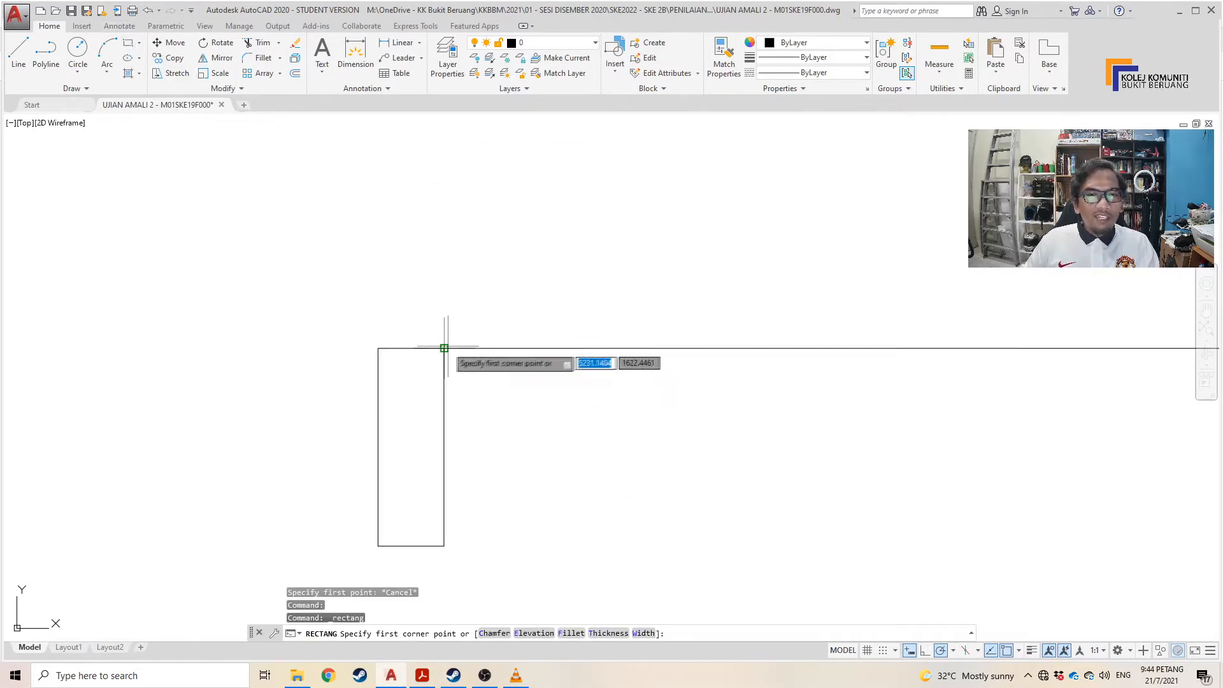
pyautogui.click(444, 349)
pyautogui.moveTo(523, 220); pyautogui.dragTo(498, 452, button='middle')
pyautogui.write('10')
pyautogui.press('Tab')
pyautogui.press('Return')
pyautogui.scroll(-3, 529, 217)
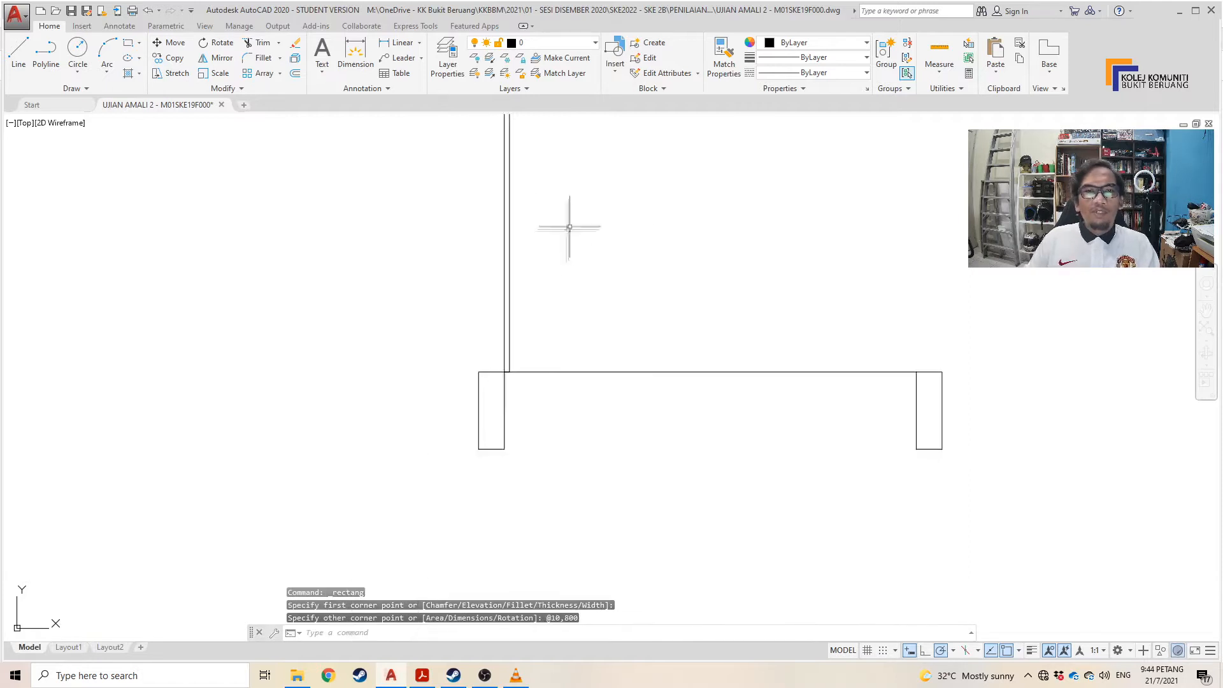
pyautogui.click(106, 70)
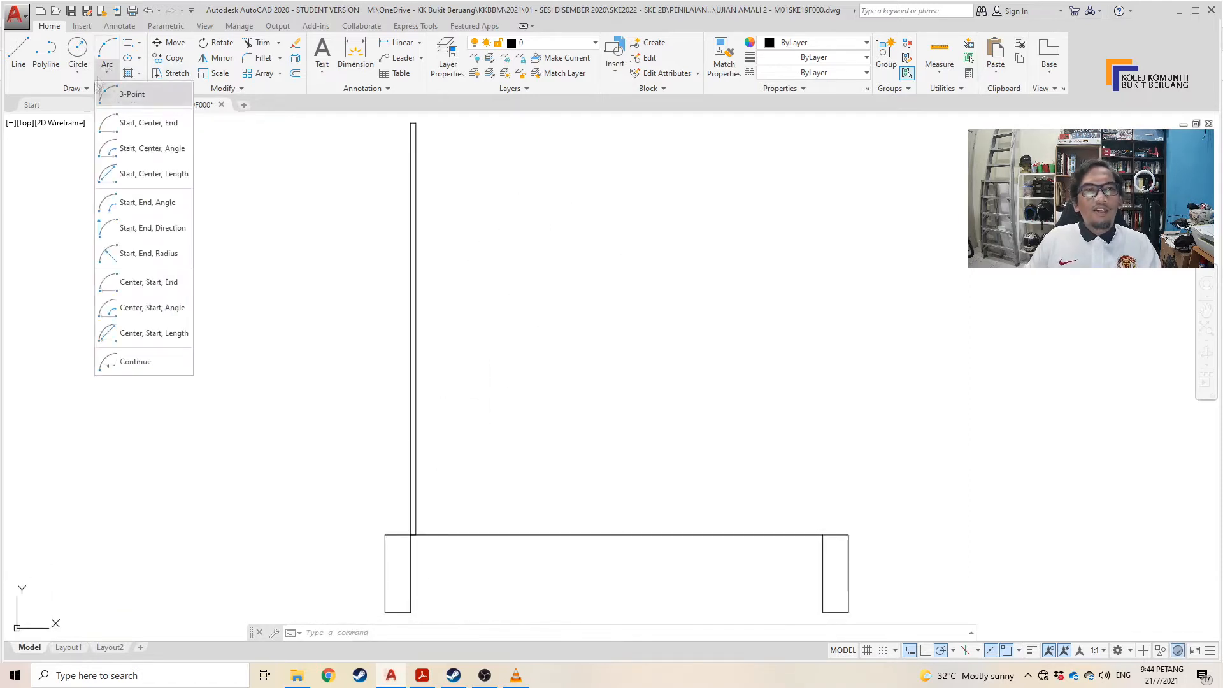
pyautogui.click(137, 96)
pyautogui.scroll(6, 433, 563)
pyautogui.scroll(-8, 318, 446)
pyautogui.click(138, 58)
pyautogui.click(106, 70)
pyautogui.click(237, 169)
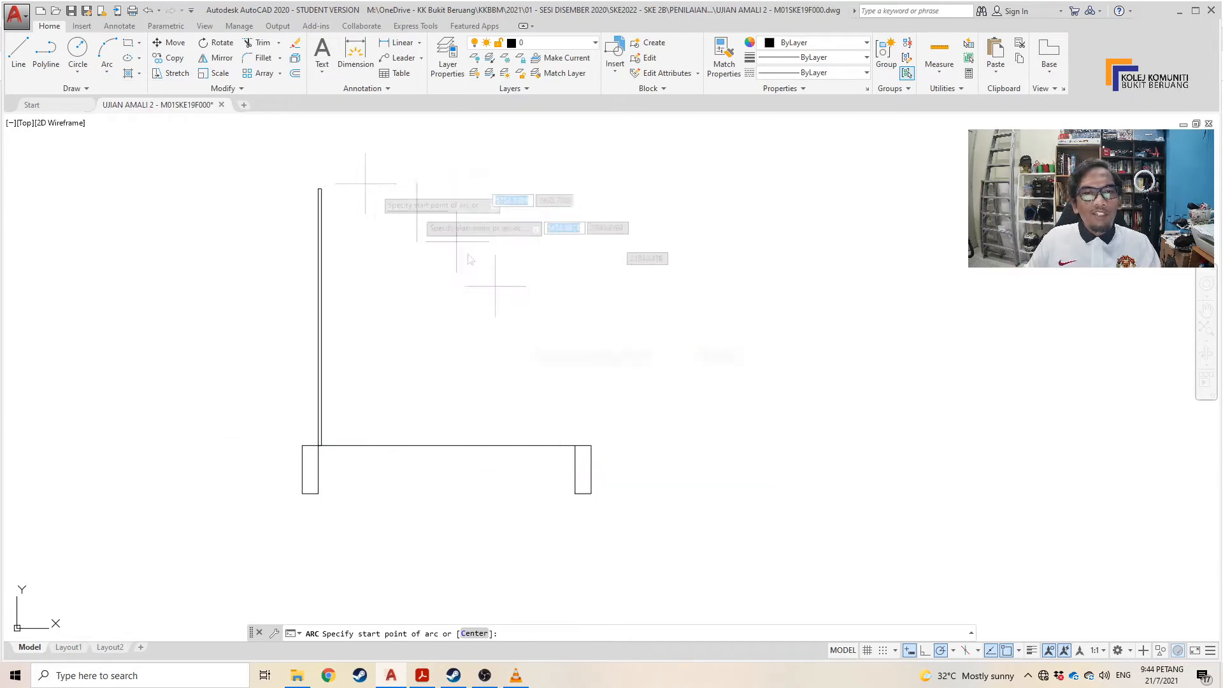
# Draw the door swing with a Start, Center, End arc from the far post's inner corner, centred at the leaf's base, to the leaf's upper end
pyautogui.click(106, 70)
pyautogui.click(117, 127)
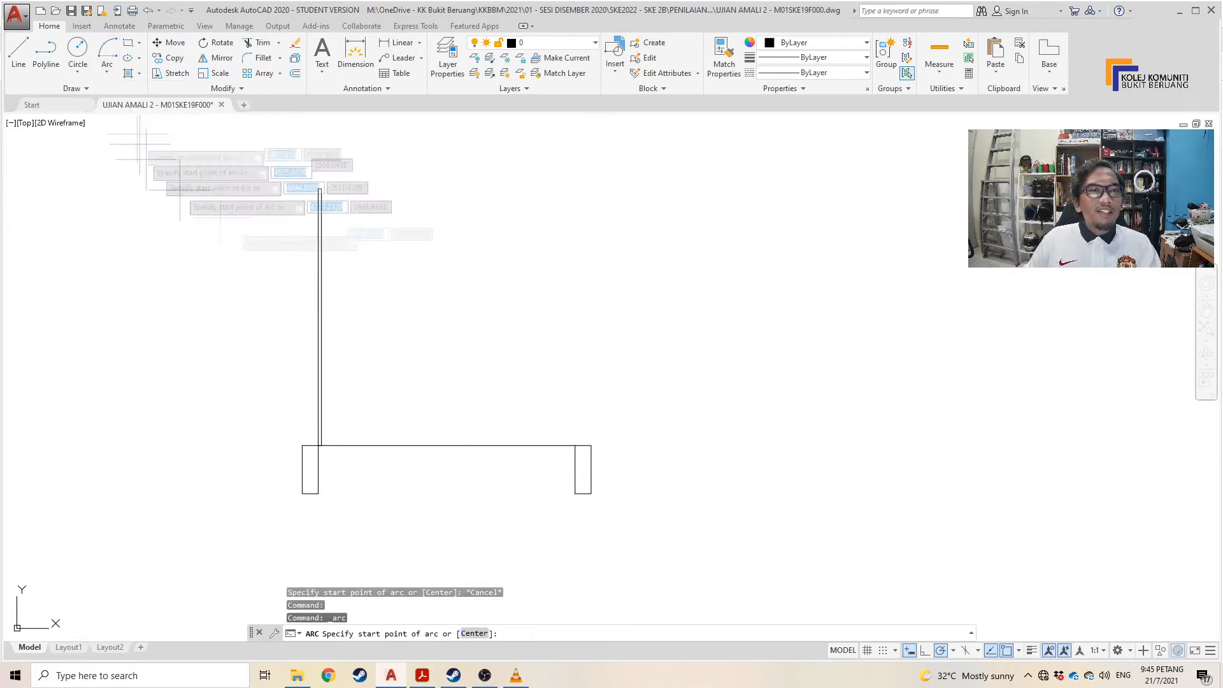
pyautogui.click(575, 446)
pyautogui.scroll(4, 309, 450)
pyautogui.click(332, 437)
pyautogui.scroll(-4, 810, 335)
pyautogui.moveTo(774, 258); pyautogui.dragTo(792, 387, button='middle')
pyautogui.scroll(6, 673, 257)
pyautogui.click(557, 234)
pyautogui.scroll(-8, 699, 369)
# Erase the horizontal guide line between the two door posts
pyautogui.moveTo(699, 368); pyautogui.dragTo(477, 310, button='middle')
pyautogui.scroll(2, 501, 476)
pyautogui.click(296, 42)
pyautogui.click(577, 413)
pyautogui.press('Return')
# Move the whole door symbol closer to the ceiling fan symbol
pyautogui.scroll(-4, 579, 412)
pyautogui.write('M')
pyautogui.press('Return')
pyautogui.click(499, 299)
pyautogui.click(679, 457)
pyautogui.press('Return')
pyautogui.click(572, 348)
pyautogui.click(511, 360)
pyautogui.press('Escape')
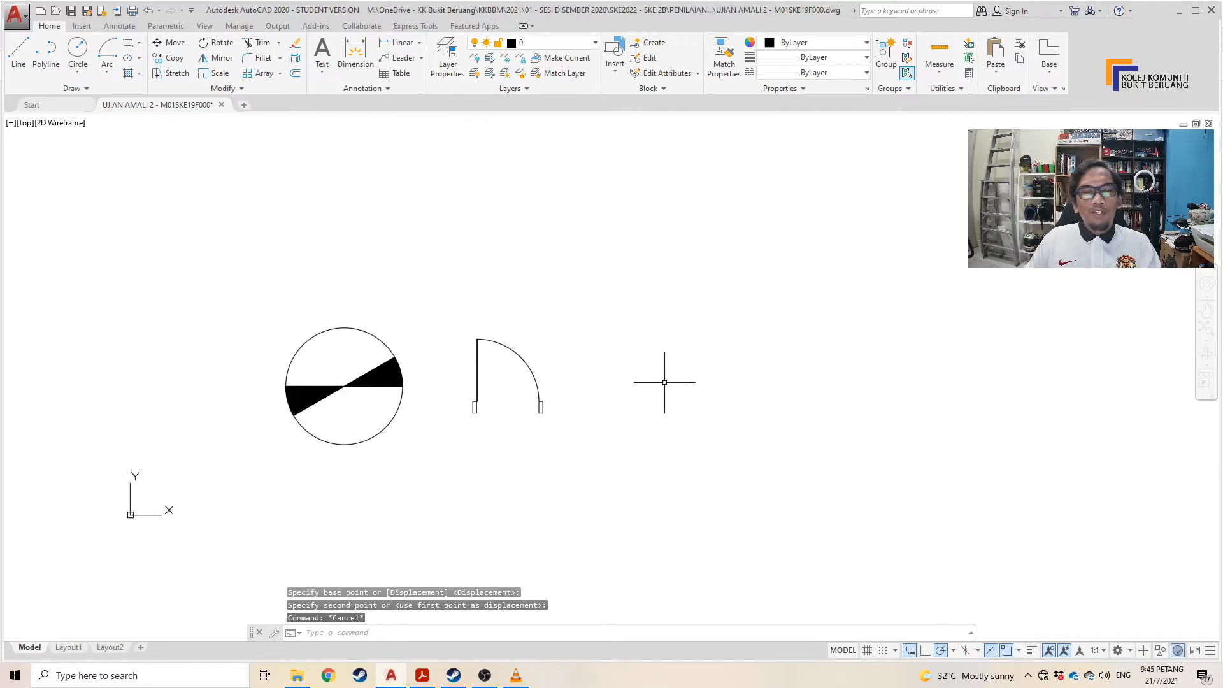
# Check the TINGKAP 1 PANEL drawing in the exam PDF and copy a door post to empty space beside the door as the window's first post
pyautogui.hotkey('alt', 'Tab')
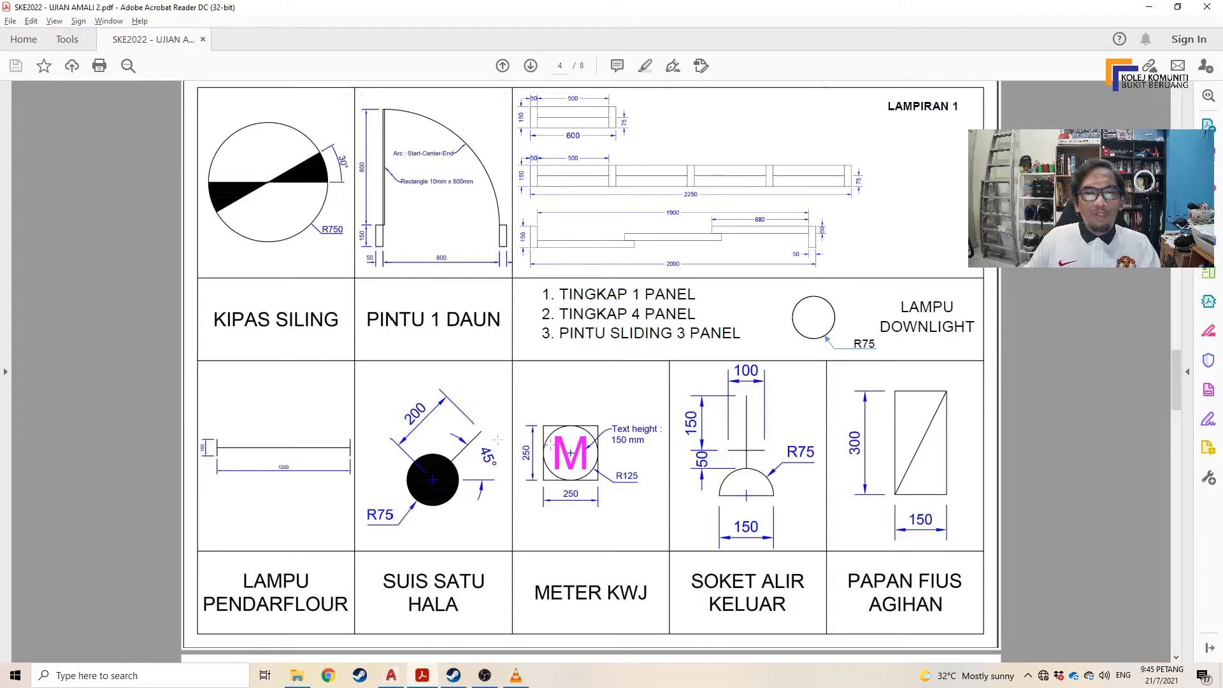
pyautogui.hotkey('alt', 'Tab')
pyautogui.scroll(-2, 608, 301)
pyautogui.moveTo(594, 343); pyautogui.dragTo(410, 314, button='middle')
pyautogui.scroll(2, 466, 349)
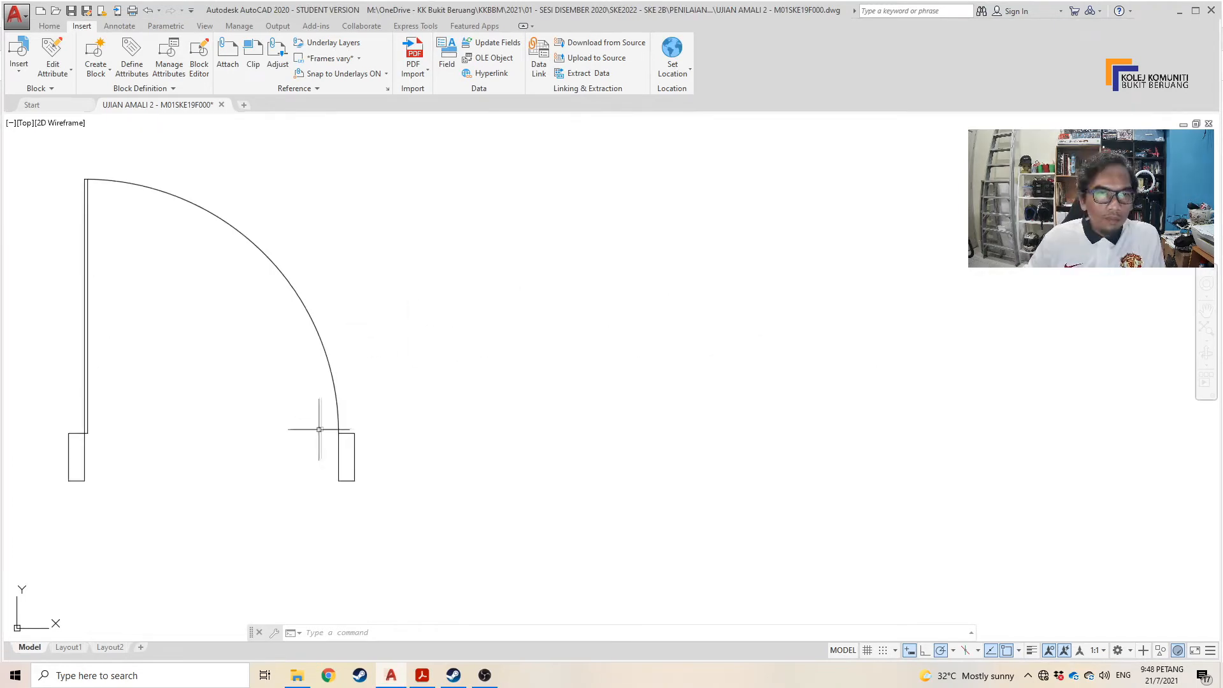
pyautogui.write('co')
pyautogui.press('Return')
pyautogui.click(347, 456)
pyautogui.press('Return')
pyautogui.click(340, 480)
pyautogui.click(608, 184)
pyautogui.press('Return')
# Draw a 500 horizontal line from the midpoint of the new window post's side, checking the length in the exam PDF
pyautogui.write('l')
pyautogui.press('Return')
pyautogui.hotkey('alt', 'Tab')
pyautogui.hotkey('alt', 'Tab')
pyautogui.write('500')
pyautogui.press('Return')
pyautogui.press('Escape')
# Copy the window post by its side midpoint to the far end of the 500 line
pyautogui.write('co')
pyautogui.press('Return')
pyautogui.click(583, 129)
pyautogui.click(647, 215)
pyautogui.press('Return')
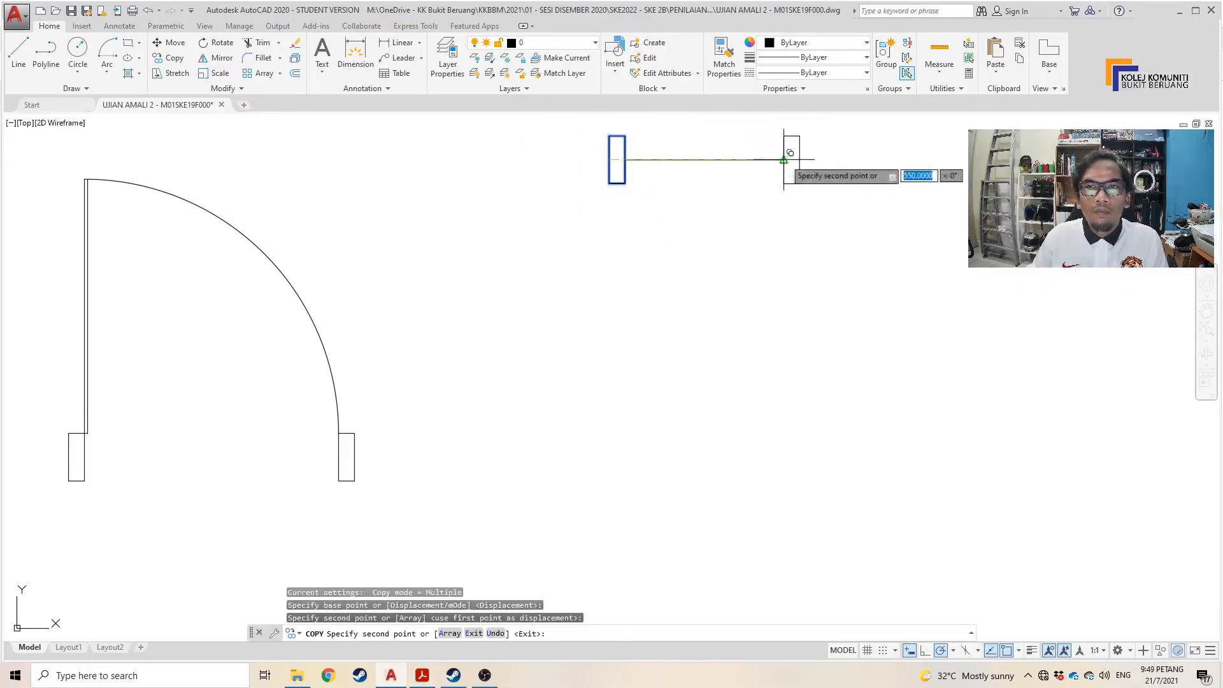
pyautogui.click(783, 159)
pyautogui.press('Escape')
# Copy the window's middle line to the upper and lower inner corners of the posts to close the panel
pyautogui.write('co')
pyautogui.press('Return')
pyautogui.click(702, 159)
pyautogui.press('Return')
pyautogui.click(625, 159)
pyautogui.click(625, 136)
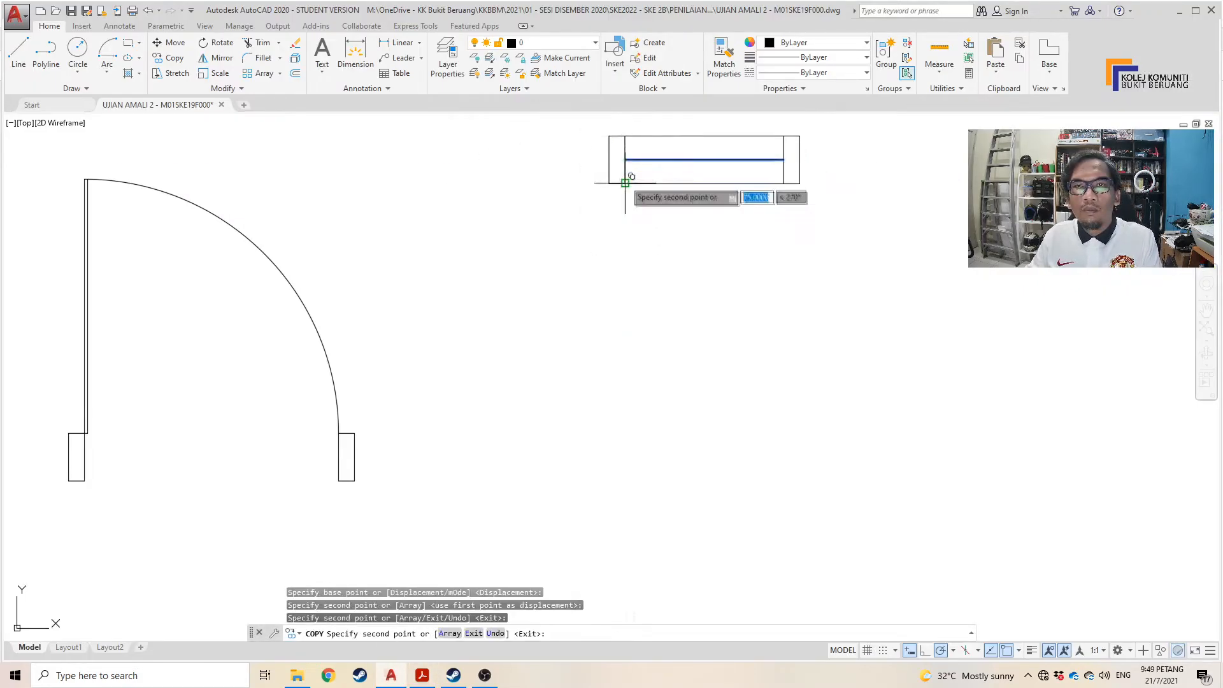
pyautogui.press('Escape')
pyautogui.press('Escape')
pyautogui.press('Escape')
# Copy the window's first post and its three lines to two positions directly below
pyautogui.write('co')
pyautogui.press('Return')
pyautogui.click(701, 202)
pyautogui.click(596, 126)
pyautogui.press('Return')
pyautogui.click(609, 136)
pyautogui.click(609, 253)
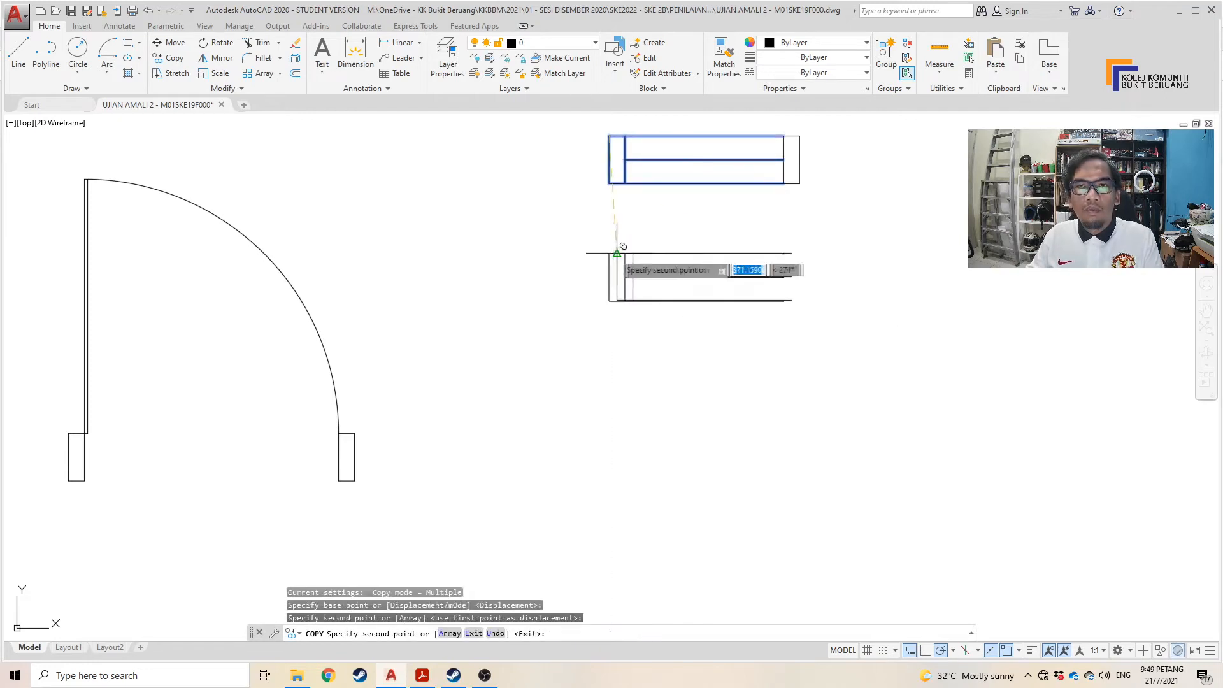
pyautogui.click(609, 370)
pyautogui.press('Escape')
# Copy the first posts of the upper two windows together to the open line ends of the two lower windows
pyautogui.write('co')
pyautogui.press('Return')
pyautogui.click(596, 125)
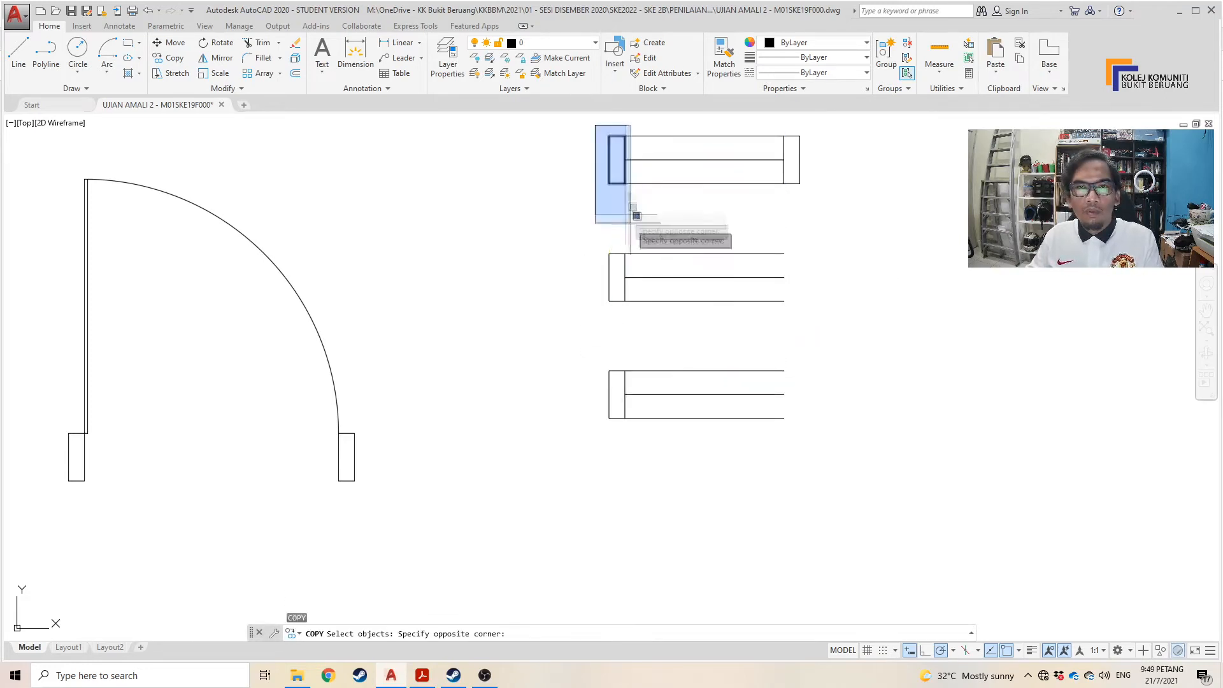
pyautogui.click(630, 328)
pyautogui.press('Return')
pyautogui.click(609, 136)
pyautogui.click(784, 253)
pyautogui.press('Escape')
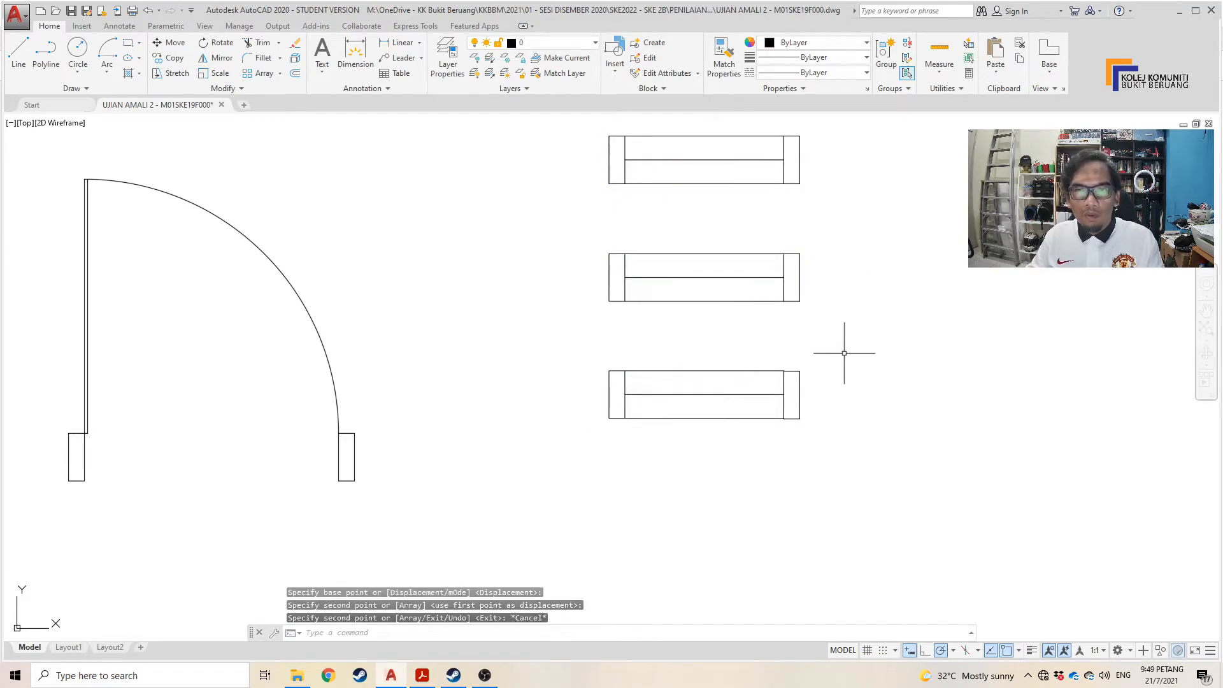
# Move the lowest window's end post slightly so it aligns with the ends of its lines
pyautogui.write('m')
pyautogui.press('Return')
pyautogui.click(766, 355)
pyautogui.click(825, 456)
pyautogui.press('Return')
pyautogui.scroll(6, 773, 375)
pyautogui.click(822, 359)
pyautogui.click(822, 356)
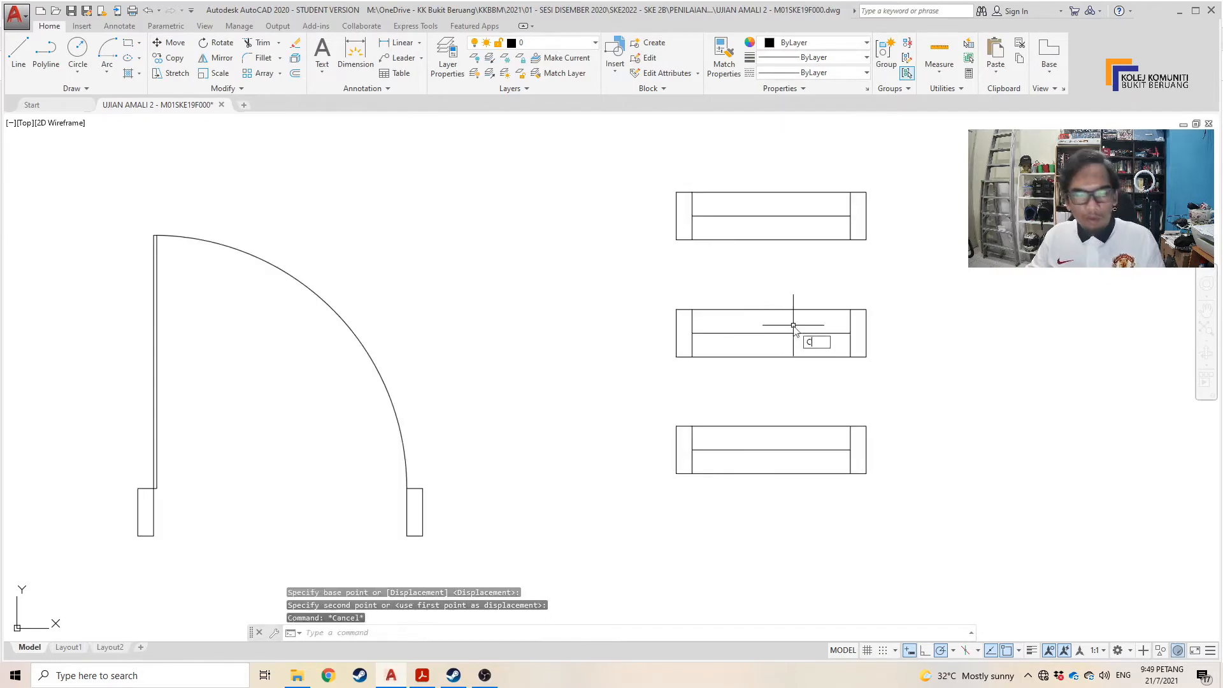
# Copy window panels with their end posts sideways to give the middle window two panels and the lowest window three
pyautogui.write('o')
pyautogui.press('Return')
pyautogui.click(901, 395)
pyautogui.click(809, 291)
pyautogui.press('Return')
pyautogui.click(692, 334)
pyautogui.click(867, 334)
pyautogui.press('Escape')
pyautogui.click(692, 450)
pyautogui.click(866, 450)
# Check the PINTU SLIDING 3 PANEL drawing in the exam PDF and copy the lowest window's first post straight down as the sliding door's post
pyautogui.hotkey('alt', 'Tab')
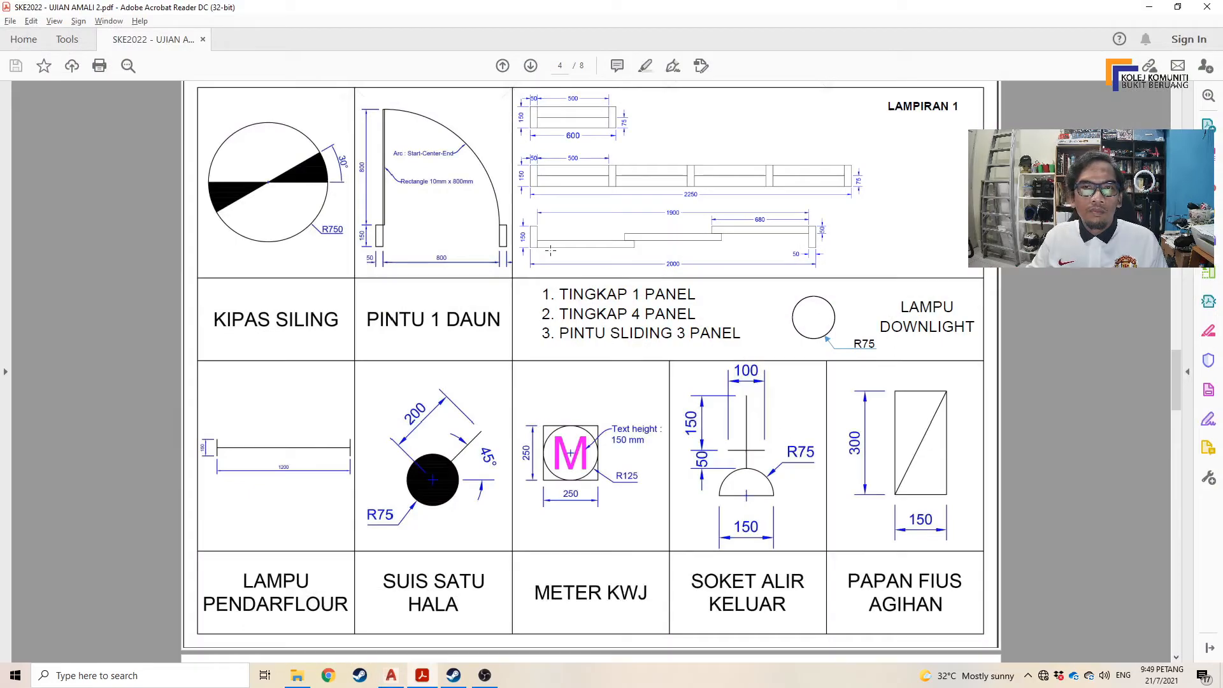
pyautogui.hotkey('alt', 'Tab')
pyautogui.write('co')
pyautogui.press('Return')
pyautogui.click(667, 291)
pyautogui.click(715, 355)
pyautogui.press('Return')
pyautogui.click(690, 309)
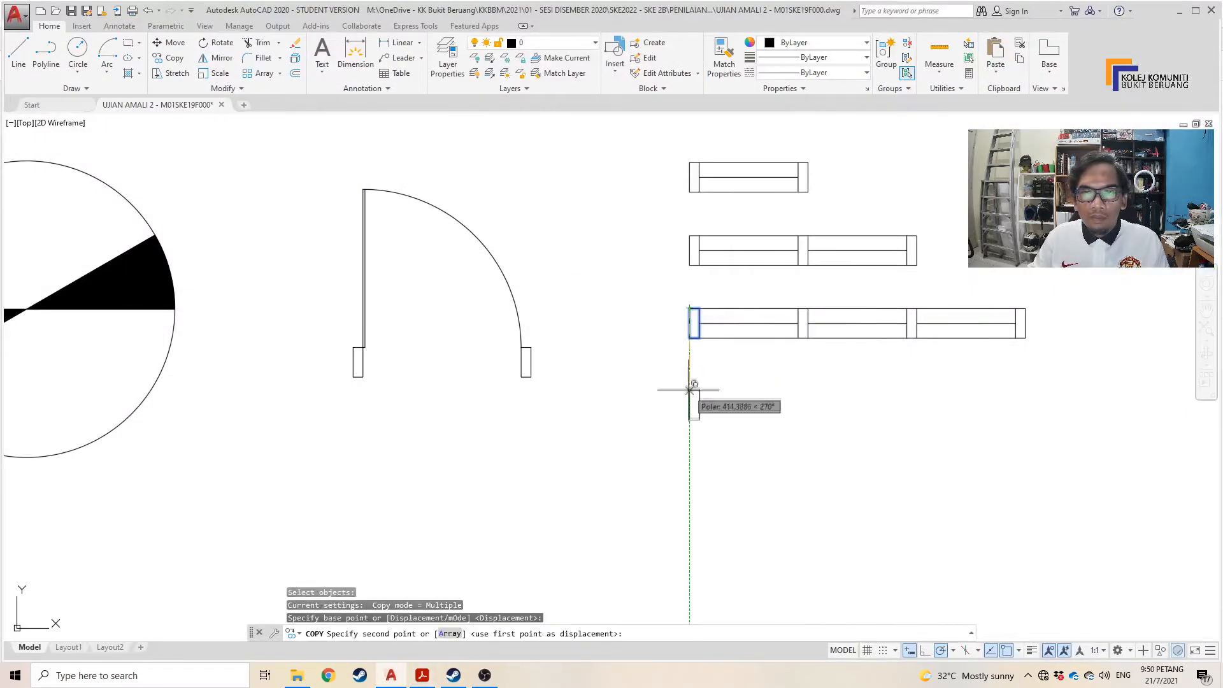
pyautogui.click(690, 392)
pyautogui.press('Escape')
# Draw a 1900 horizontal line from the midpoint of the sliding door post's inner side, checking the length in the exam PDF
pyautogui.write('l')
pyautogui.press('Return')
pyautogui.click(699, 406)
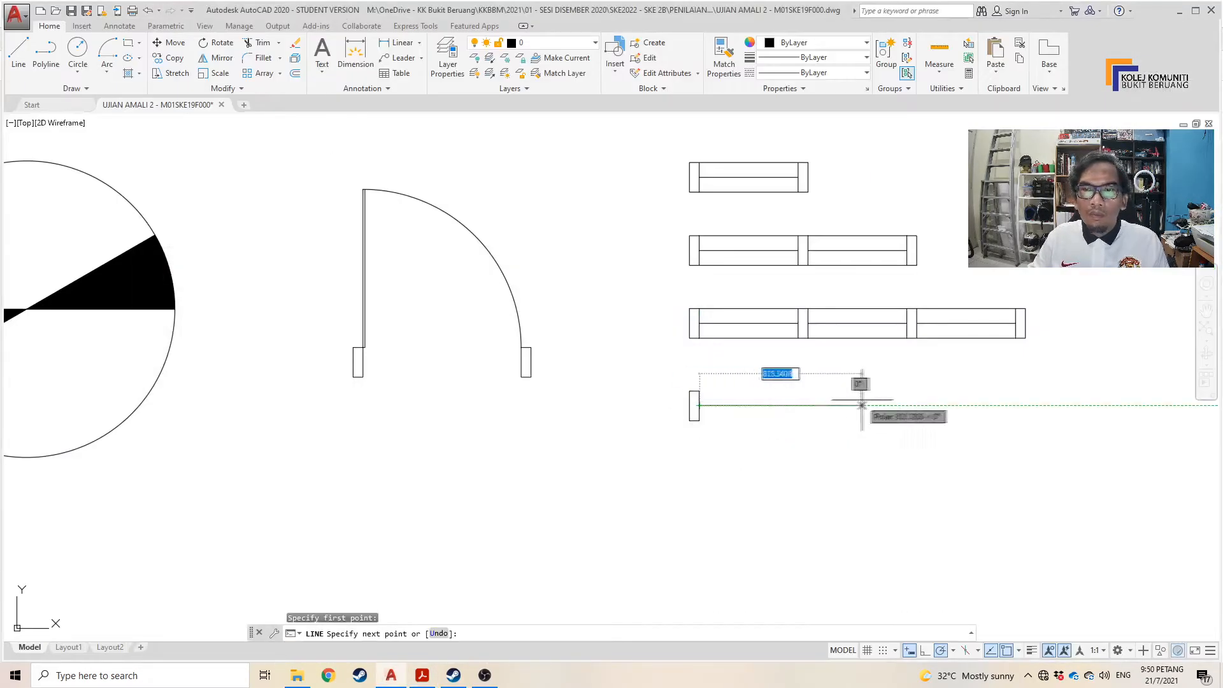
pyautogui.write('19')
pyautogui.hotkey('alt', 'Tab')
# Check the panel size in the exam PDF and draw a 650 by 50 rectangle below the sliding door line
pyautogui.hotkey('alt', 'Tab')
pyautogui.write('00')
pyautogui.press('Return')
pyautogui.press('Escape')
# Copy the sliding door post by its outer side midpoint to the far end of the 1900 line
pyautogui.write('co')
pyautogui.press('Return')
pyautogui.click(675, 376)
pyautogui.click(724, 450)
pyautogui.press('Return')
pyautogui.click(689, 406)
pyautogui.click(1076, 406)
pyautogui.press('Escape')
pyautogui.scroll(2, 733, 460)
pyautogui.hotkey('alt', 'Tab')
pyautogui.hotkey('alt', 'Tab')
pyautogui.click(128, 42)
pyautogui.click(736, 457)
pyautogui.write('650,50')
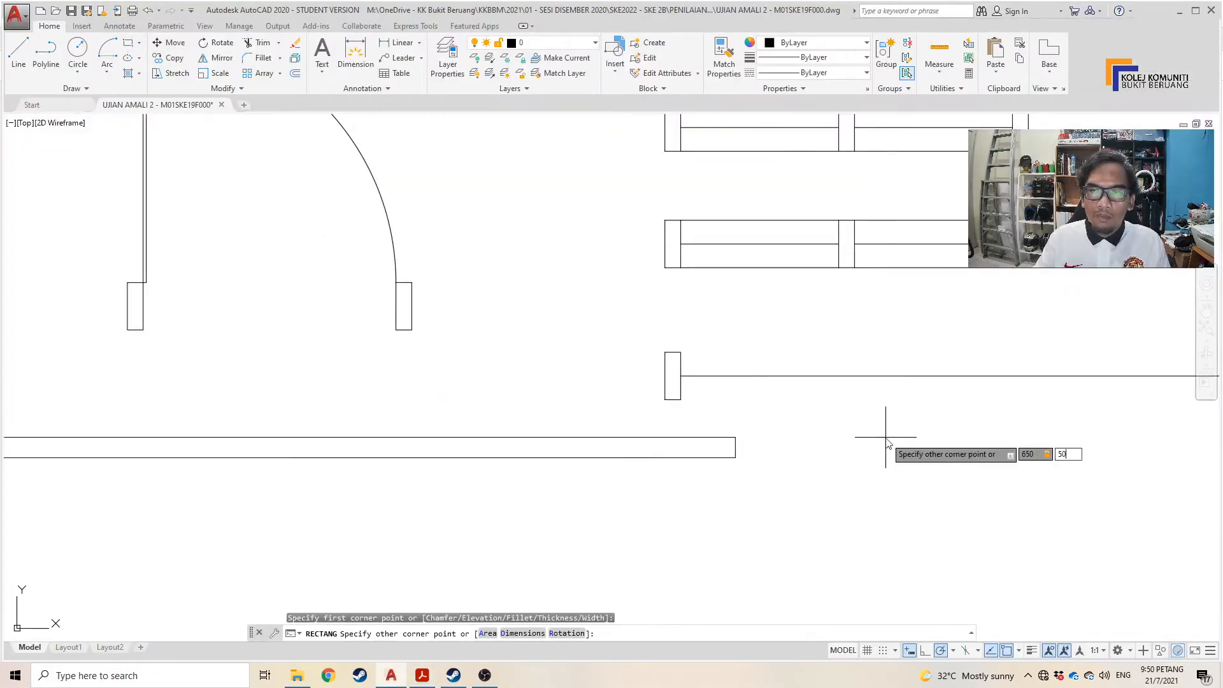
pyautogui.press('Return')
# Copy the 650 by 50 panel by its lower-left corner to the lower inner corner of the sliding door's first post
pyautogui.write('co')
pyautogui.press('Return')
pyautogui.click(961, 435)
pyautogui.click(865, 465)
pyautogui.press('Return')
pyautogui.click(736, 458)
pyautogui.click(682, 400)
pyautogui.scroll(-4, 838, 377)
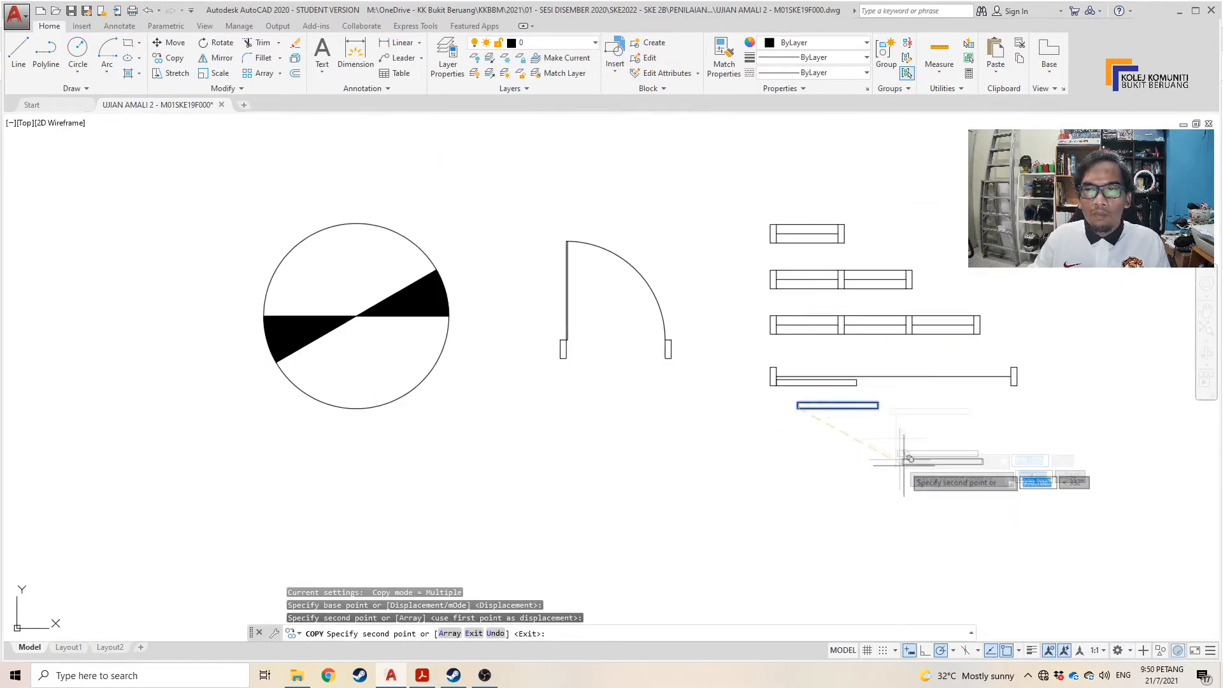
# Move the original 650 by 50 panel by its upper-right corner to the upper inner corner of the sliding door's far post
pyautogui.press('Escape')
pyautogui.press('Escape')
pyautogui.press('Escape')
pyautogui.write('m')
pyautogui.click(890, 415)
pyautogui.click(796, 400)
pyautogui.press('Return')
pyautogui.click(878, 403)
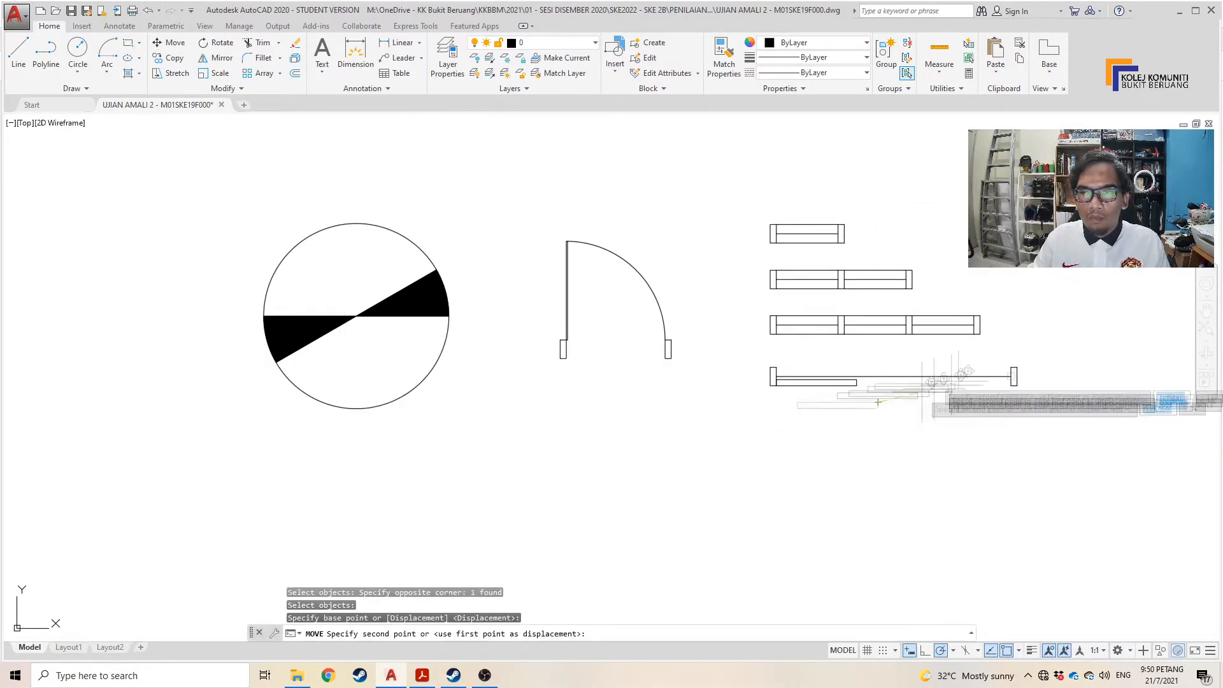
pyautogui.scroll(4, 998, 381)
pyautogui.click(1034, 346)
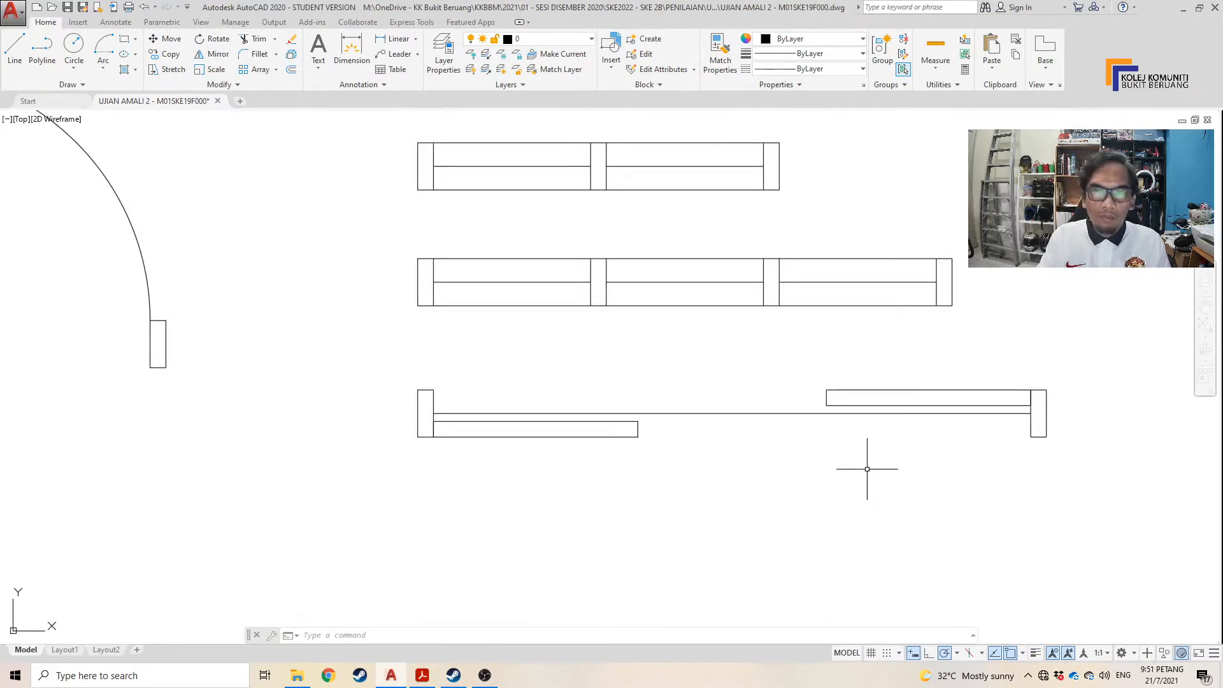
# Copy the far panel by its centre to the midpoint of the 1900 line as the middle panel, and erase the line
pyautogui.write('co')
pyautogui.click(931, 390)
pyautogui.press('Return')
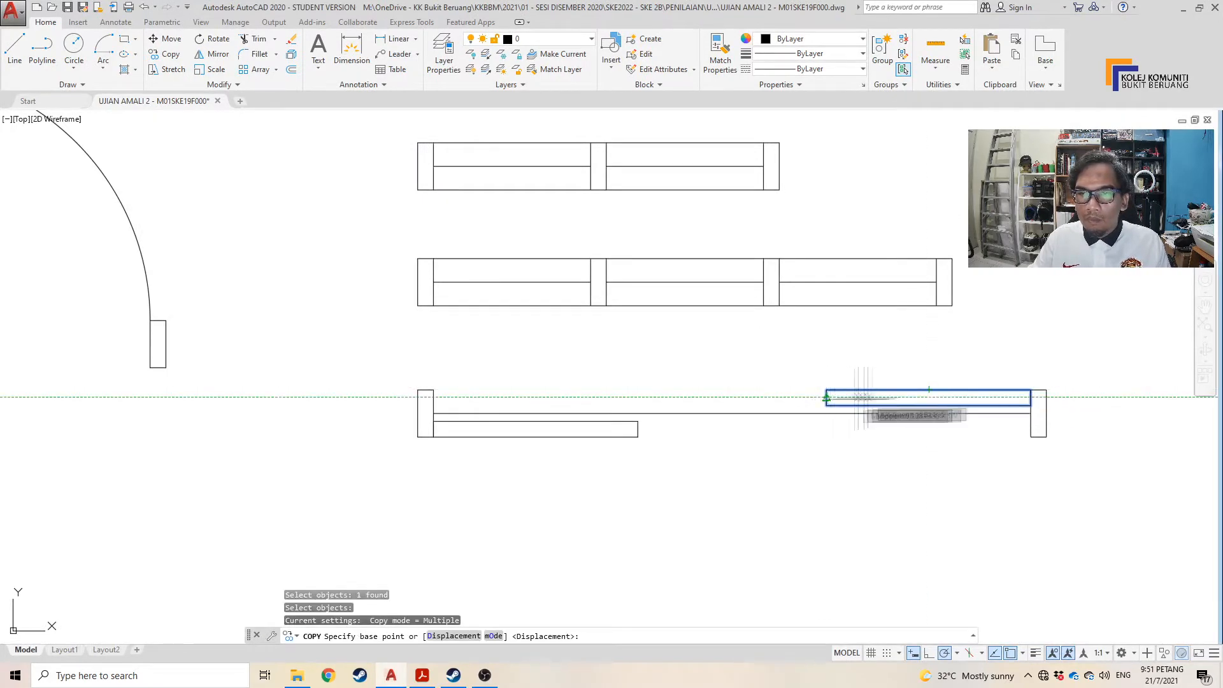
pyautogui.click(929, 398)
pyautogui.click(732, 413)
pyautogui.press('Escape')
pyautogui.write('e')
pyautogui.click(515, 414)
pyautogui.press('Return')
# Check LAMPU DOWNLIGHT in the exam PDF and draw its circle with radius 75 to the right of the window symbols
pyautogui.hotkey('alt', 'Tab')
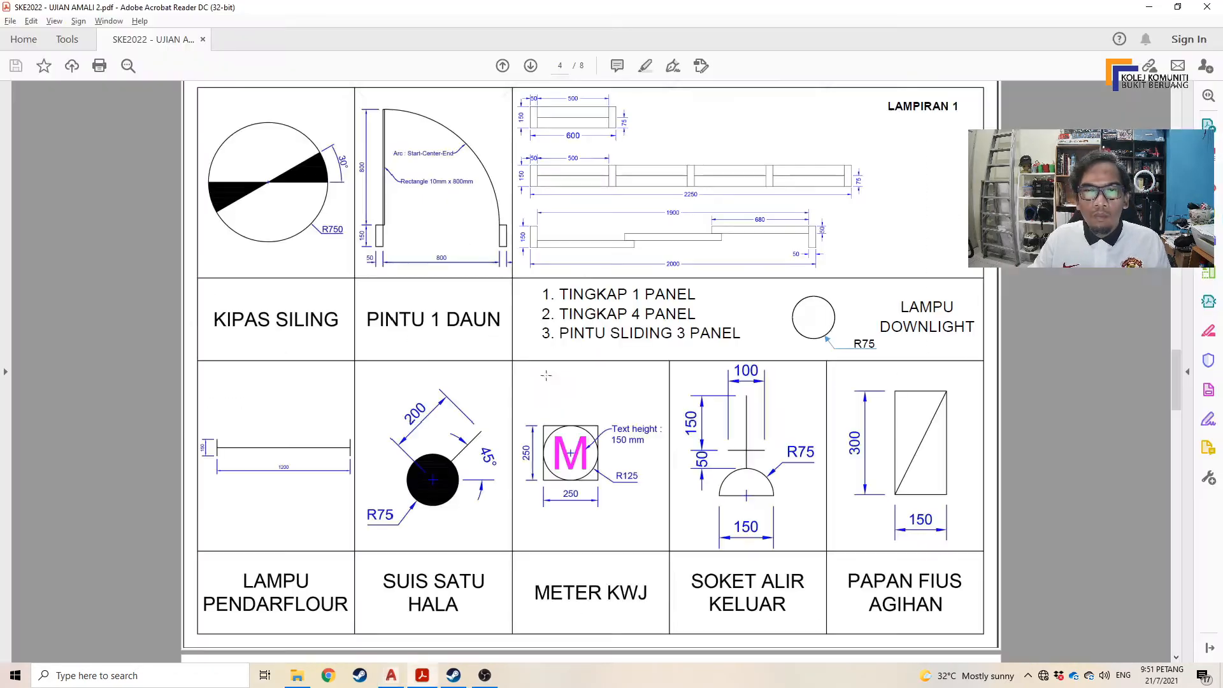
pyautogui.hotkey('alt', 'Tab')
pyautogui.click(74, 44)
pyautogui.hotkey('alt', 'Tab')
# Check LAMPU PENDARFLOUR in the exam PDF, then draw its 1200 horizontal line and a short vertical line beside it
pyautogui.hotkey('alt', 'Tab')
pyautogui.click(708, 341)
pyautogui.hotkey('alt', 'Tab')
pyautogui.hotkey('alt', 'Tab')
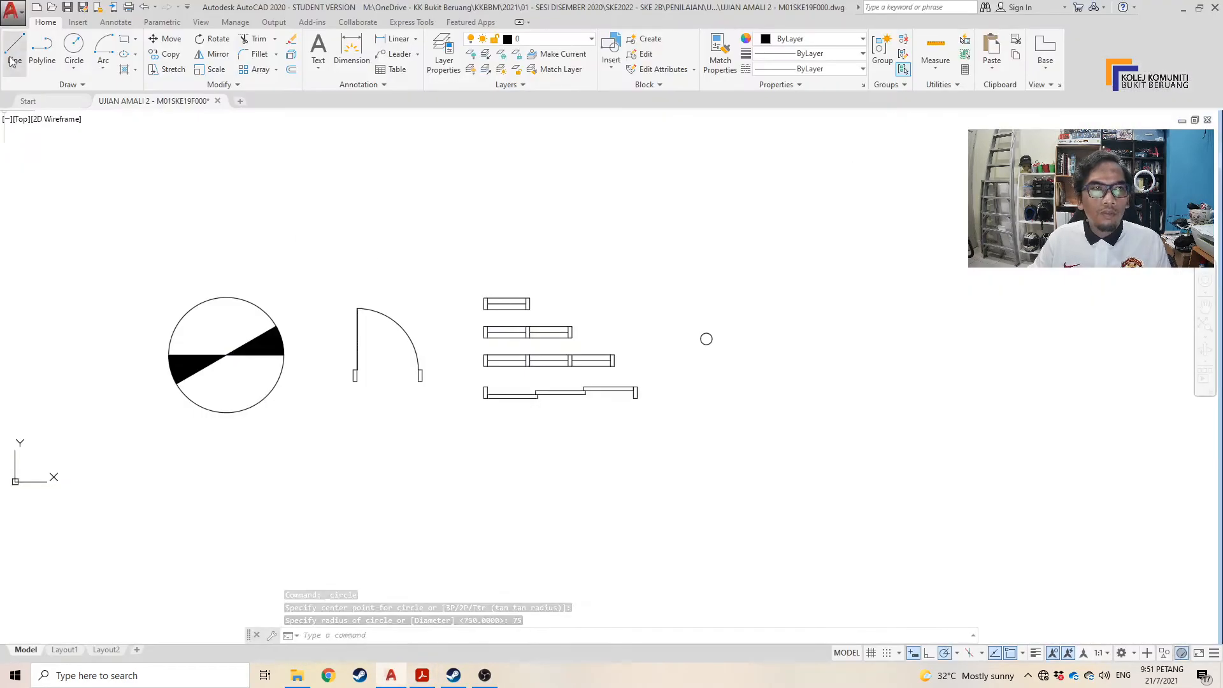
pyautogui.write('l')
pyautogui.click(772, 339)
pyautogui.write('1200')
pyautogui.press('Return')
pyautogui.scroll(4, 852, 339)
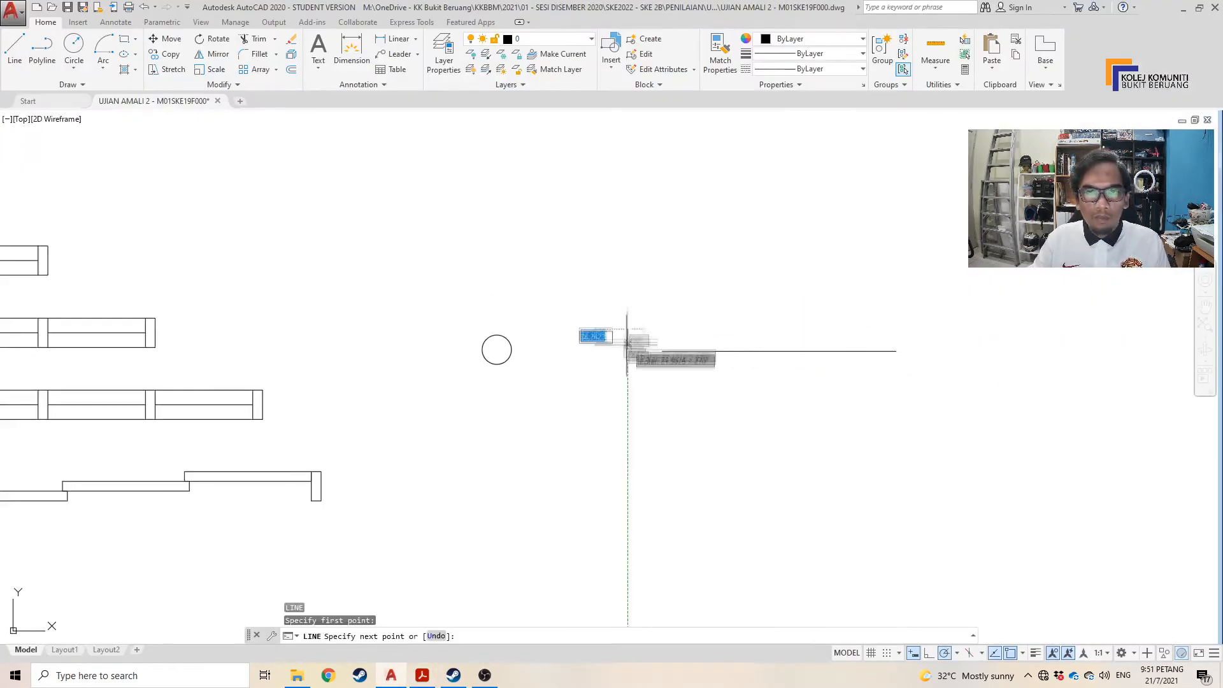
pyautogui.press('Escape')
# Copy the short vertical line by its midpoint to both ends of the 1200 line and delete the original
pyautogui.write('co')
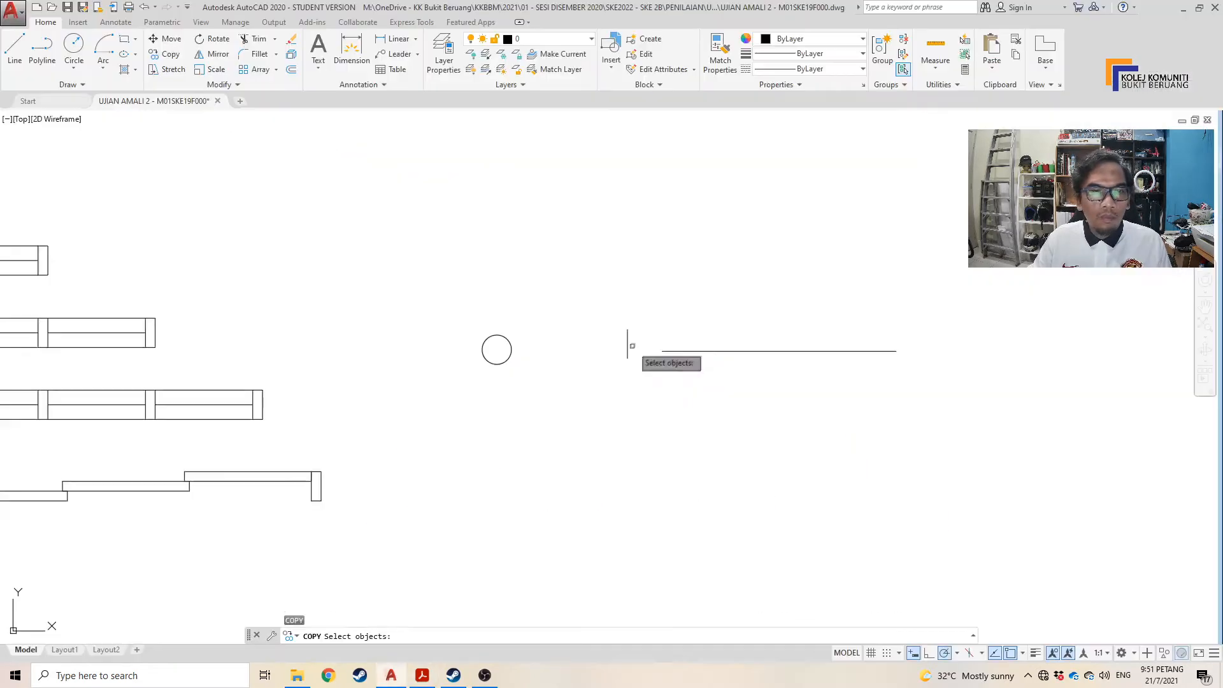
pyautogui.click(628, 345)
pyautogui.press('Return')
pyautogui.click(628, 344)
pyautogui.press('Escape')
pyautogui.click(628, 344)
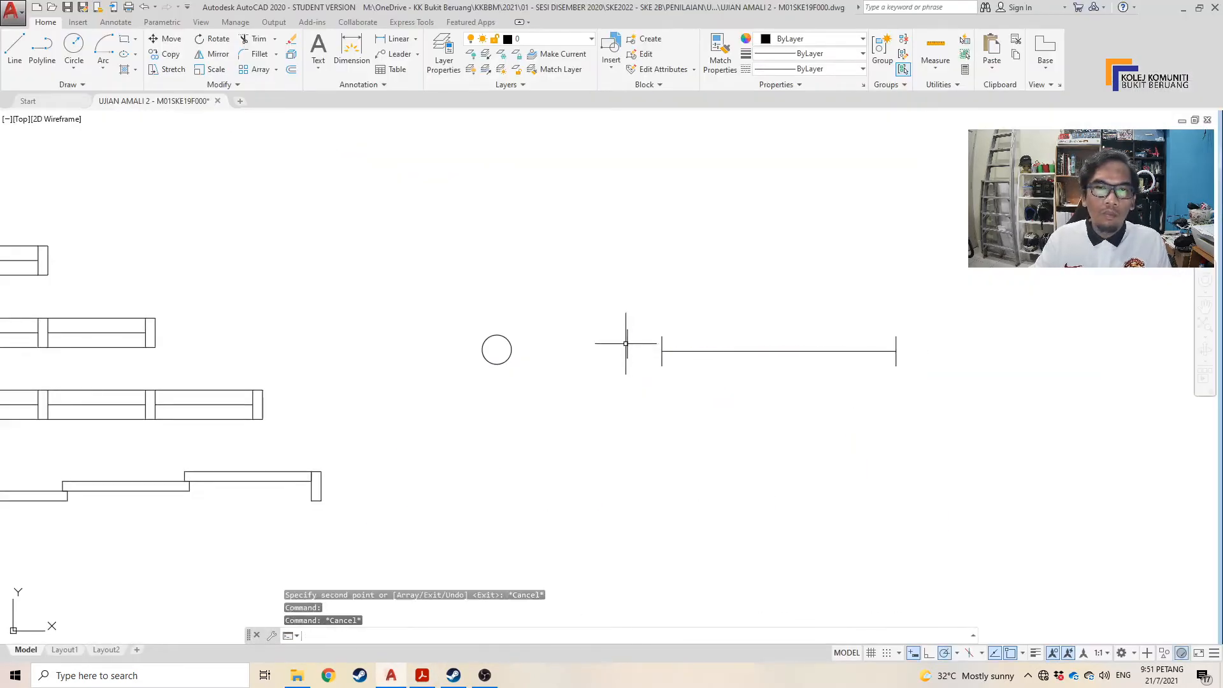
pyautogui.click(644, 367)
pyautogui.click(584, 302)
pyautogui.press('Delete')
# Save the drawing and check the SUIS SATU HALA dimensions in the exam PDF
pyautogui.hotkey('alt', 'Tab')
pyautogui.hotkey('alt', 'Tab')
pyautogui.hotkey('ctrl', 's')
pyautogui.hotkey('alt', 'Tab')
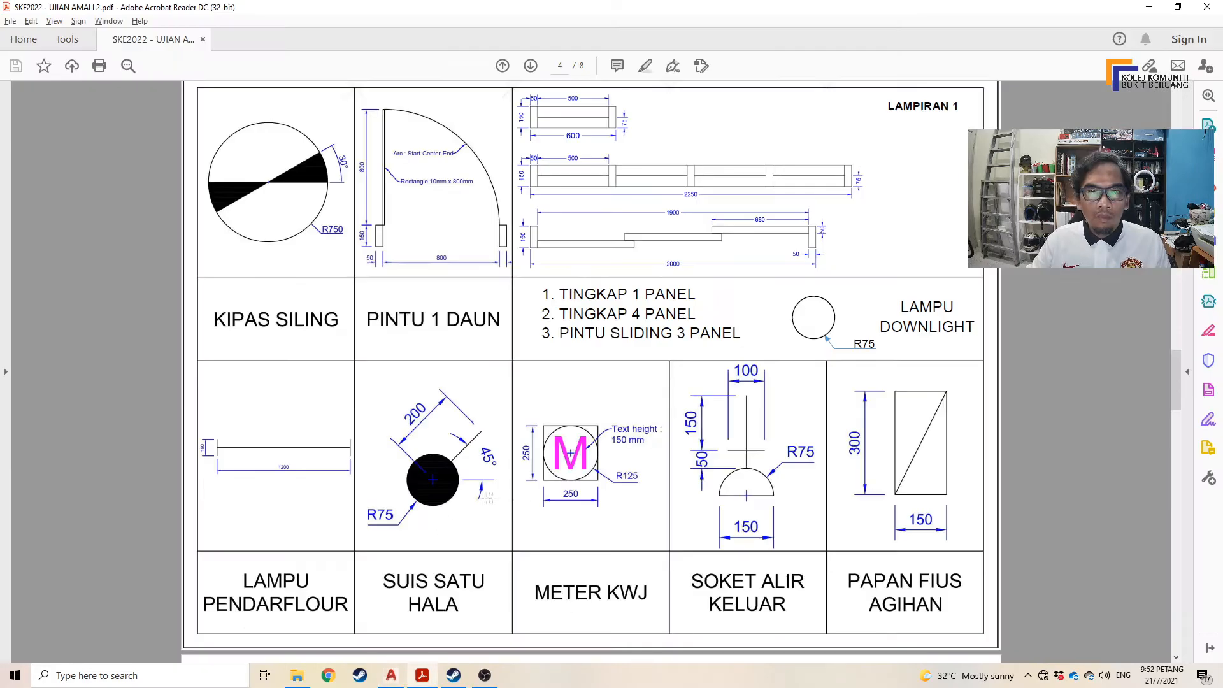
pyautogui.hotkey('alt', 'Tab')
# Draw the SUIS SATU HALA circle with radius 75 to the right of the fluorescent lamp symbol
pyautogui.click(14, 48)
pyautogui.click(998, 352)
pyautogui.press('Escape')
pyautogui.click(73, 46)
pyautogui.click(999, 351)
pyautogui.press('Return')
# Draw a 200 long line at 45° from the centre of the switch circle
pyautogui.write('l')
pyautogui.press('Return')
pyautogui.click(998, 350)
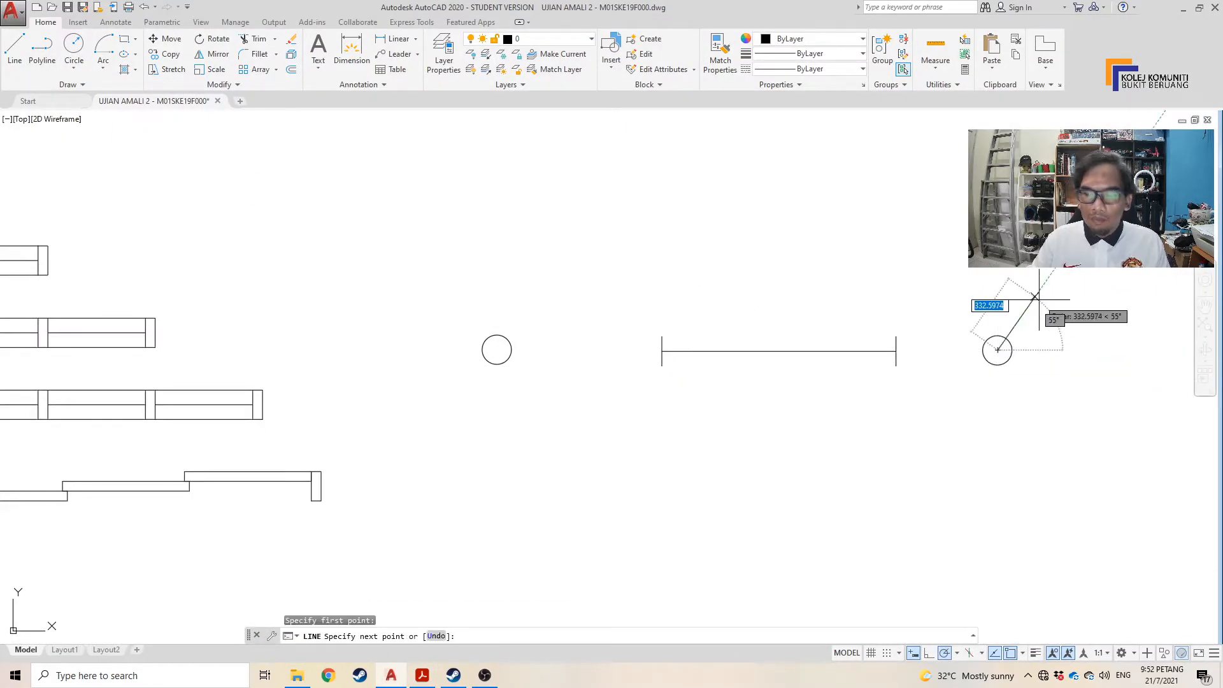
pyautogui.write('200<45')
pyautogui.press('Return')
pyautogui.press('Escape')
# Fill the switch circle with a solid black hatch
pyautogui.click(125, 70)
pyautogui.click(994, 354)
pyautogui.press('Return')
# Check METER KWJ in the exam PDF and draw its 250 by 250 square to the right of the switch symbol
pyautogui.hotkey('alt', 'Tab')
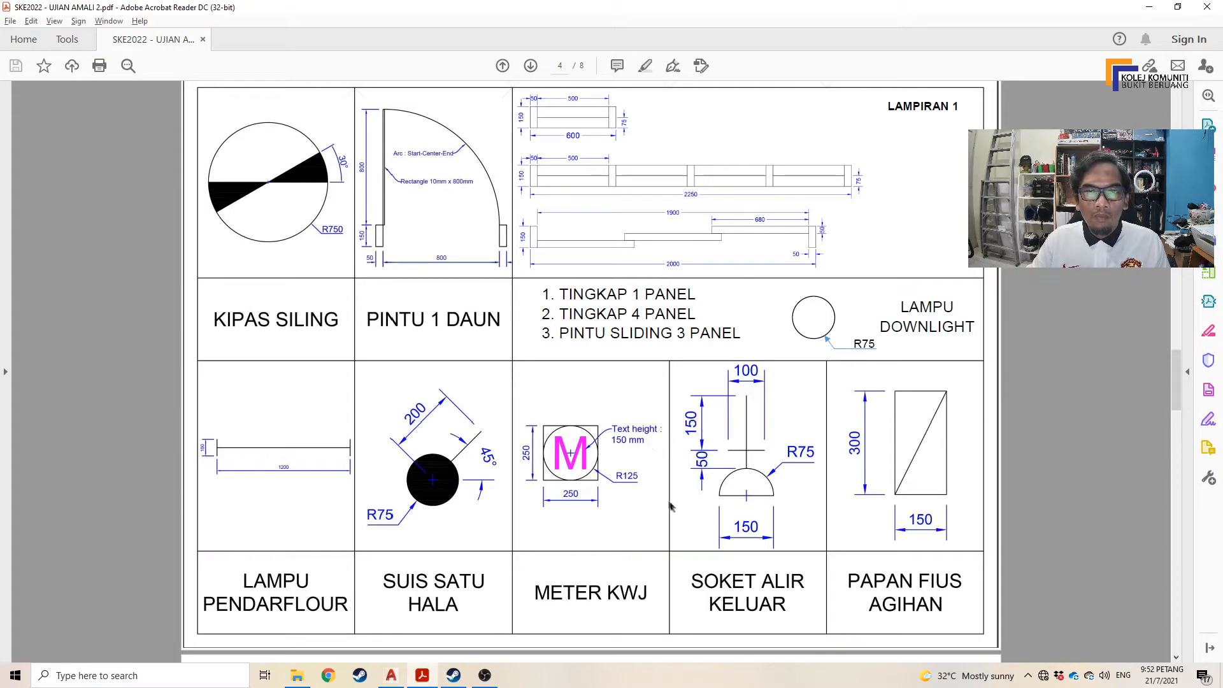
pyautogui.hotkey('alt', 'Tab')
pyautogui.click(124, 39)
pyautogui.moveTo(1053, 410); pyautogui.dragTo(692, 384, button='middle')
pyautogui.click(751, 346)
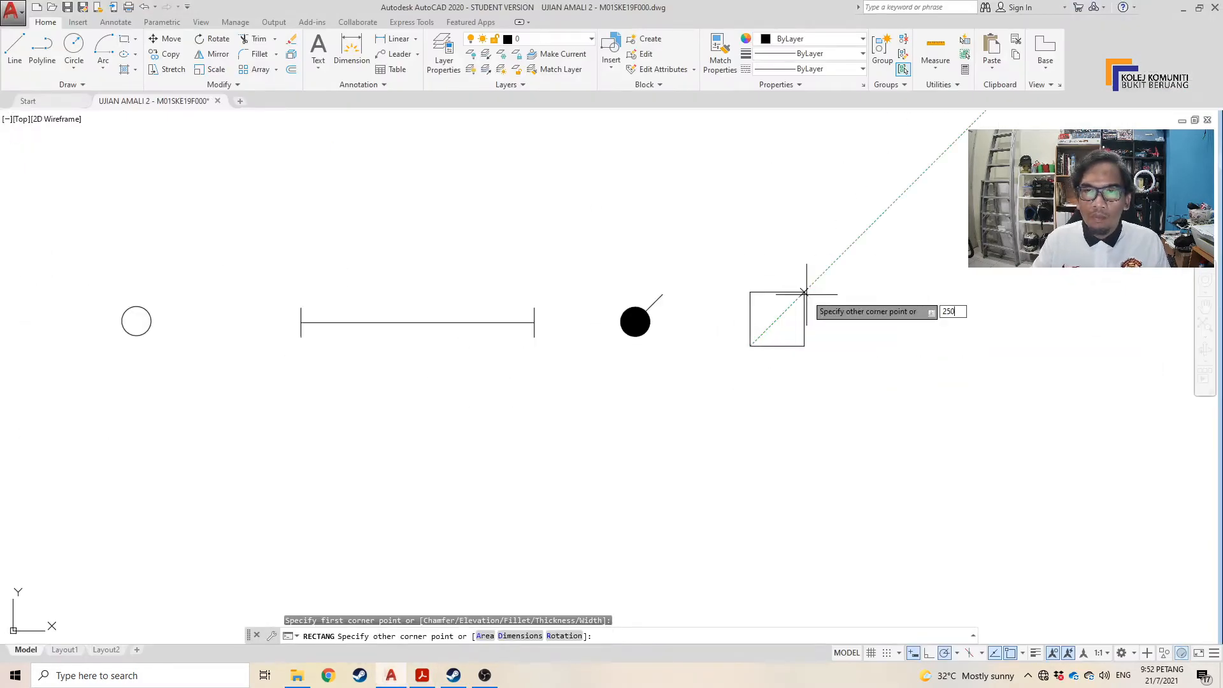
pyautogui.write('250')
pyautogui.press('Return')
# Draw a circle inscribed in the 250 square, touching its sides
pyautogui.click(74, 69)
pyautogui.click(115, 225)
pyautogui.click(750, 322)
pyautogui.click(769, 298)
pyautogui.click(769, 346)
pyautogui.scroll(4, 853, 329)
pyautogui.hotkey('alt', 'Tab')
pyautogui.hotkey('alt', 'Tab')
pyautogui.write('dt')
pyautogui.press('Return')
pyautogui.click(656, 311)
pyautogui.hotkey('alt', 'Tab')
# Draw a circle of radius 150 to the right of the meter symbol for SOKET ALIR KELUAR, checking the exam PDF
pyautogui.hotkey('alt', 'Tab')
pyautogui.write('150')
pyautogui.press('Return')
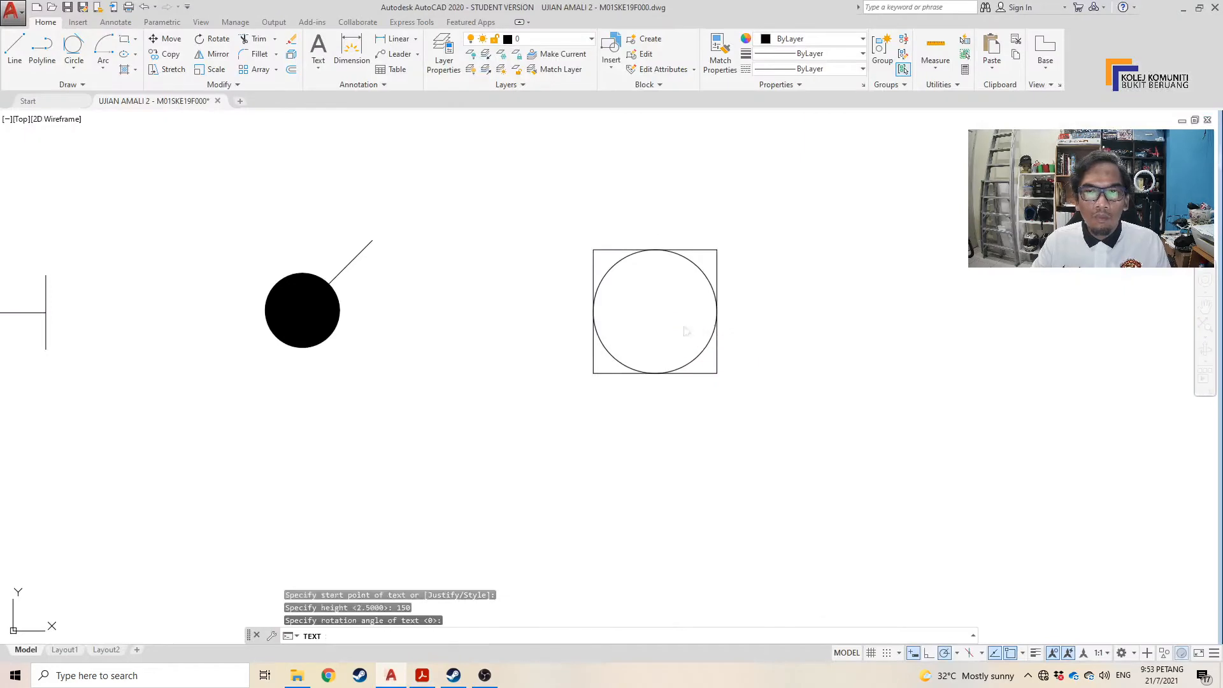
pyautogui.press('Return')
pyautogui.write('M')
pyautogui.press('Escape')
# Place the single-line text M, middle-justified with height 150, at the centre of the meter circle
pyautogui.press('Return')
pyautogui.click(486, 636)
pyautogui.click(525, 636)
pyautogui.click(655, 311)
pyautogui.write('150')
pyautogui.press('Return')
pyautogui.press('Return')
pyautogui.write('M')
pyautogui.press('Return')
pyautogui.press('Return')
# Change the colour of the meter's M text to magenta
pyautogui.click(622, 281)
pyautogui.click(862, 58)
pyautogui.click(862, 58)
pyautogui.click(863, 39)
pyautogui.click(841, 160)
pyautogui.click(860, 303)
pyautogui.press('Escape')
pyautogui.hotkey('alt', 'Tab')
pyautogui.hotkey('alt', 'Tab')
pyautogui.click(74, 47)
pyautogui.click(905, 356)
pyautogui.write('150')
pyautogui.press('Return')
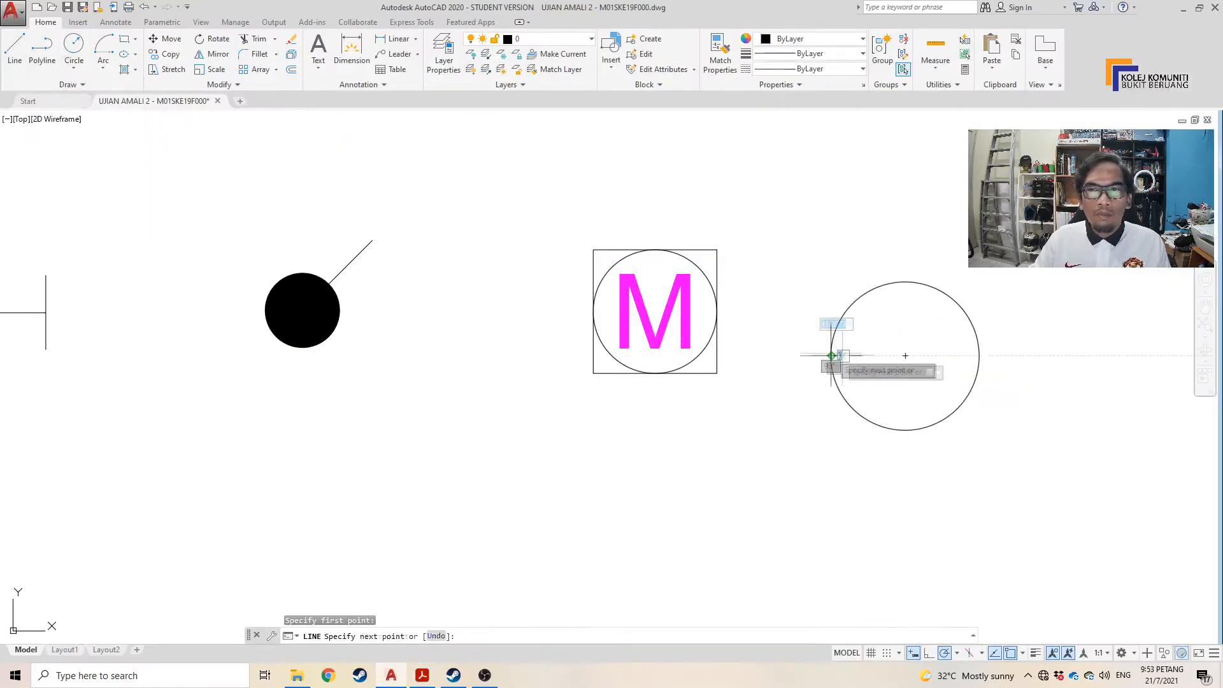
pyautogui.hotkey('alt', 'Tab')
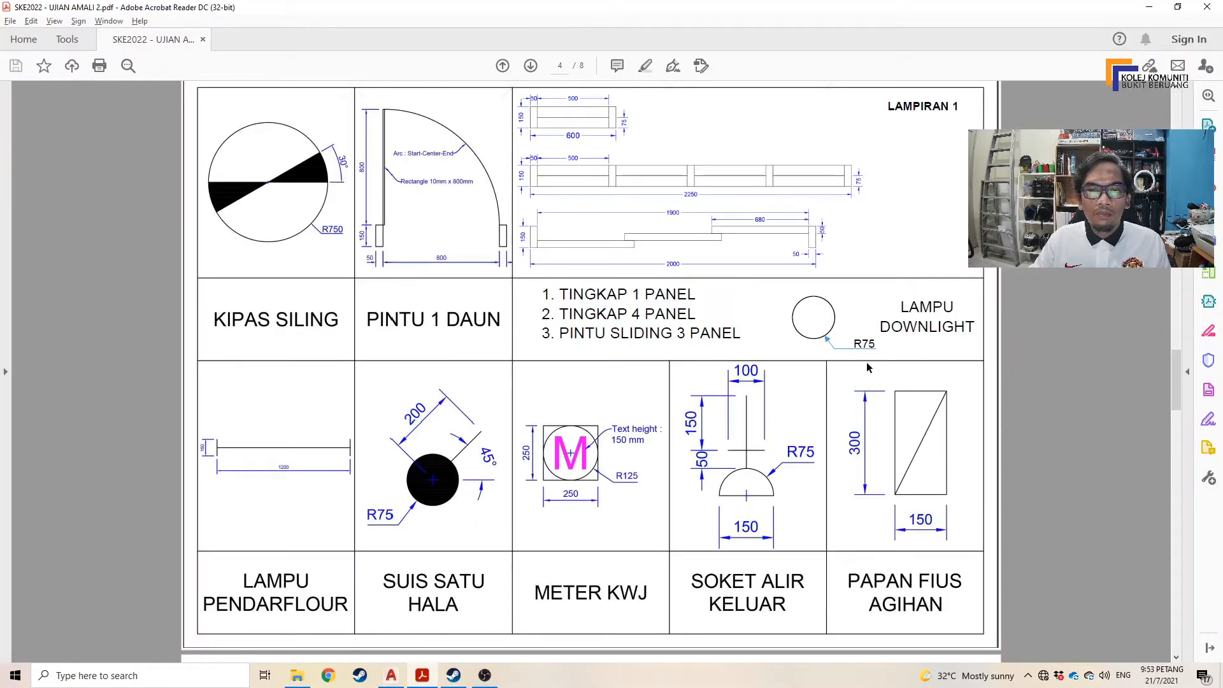
# Draw a vertical line from the top of the socket circle in two consecutive segments, 50 and 150 long
pyautogui.hotkey('alt', 'Tab')
pyautogui.click(14, 49)
pyautogui.click(905, 282)
pyautogui.write('50')
pyautogui.press('Return')
pyautogui.write('150')
pyautogui.press('Return')
pyautogui.press('Escape')
# Draw a separate horizontal line 100 long beside the socket symbol for its crossbar
pyautogui.click(15, 49)
pyautogui.click(786, 149)
pyautogui.write('5')
pyautogui.press('BackSpace')
pyautogui.write('100')
pyautogui.press('Return')
pyautogui.press('Escape')
# Move the 100 crossbar onto the junction of the 50 and 150 segments so it is centred on the stem
pyautogui.press('m')
pyautogui.press('Return')
pyautogui.click(829, 149)
pyautogui.press('Return')
pyautogui.click(811, 149)
pyautogui.click(906, 256)
# Trim away the lower half of the socket circle to leave a semicircle
pyautogui.write('tr')
pyautogui.press('Return')
# Draw a 150 by 300 rectangle beside the socket symbol for PAPAN FIUS AGIHAN, checking the dimensions in the exam PDF
pyautogui.press('Return')
pyautogui.click(904, 430)
pyautogui.press('Escape')
pyautogui.scroll(-5, 685, 313)
pyautogui.hotkey('alt', 'Tab')
pyautogui.hotkey('alt', 'Tab')
pyautogui.click(124, 39)
# Draw a diagonal line from the lower-left to the upper-right corner of the fuse board rectangle and compare the symbol with the exam PDF
pyautogui.hotkey('alt', 'Tab')
pyautogui.hotkey('alt', 'Tab')
pyautogui.click(878, 348)
pyautogui.write('150,300')
pyautogui.press('Return')
pyautogui.click(14, 49)
pyautogui.click(878, 347)
pyautogui.click(908, 290)
pyautogui.press('Escape')
pyautogui.hotkey('alt', 'Tab')
pyautogui.hotkey('alt', 'Tab')
pyautogui.scroll(-5, 900, 336)
pyautogui.moveTo(714, 327)
pyautogui.mouseDown(button='middle')
pyautogui.moveTo(806, 310)
pyautogui.moveTo(829, 324)
pyautogui.mouseUp(button='middle')
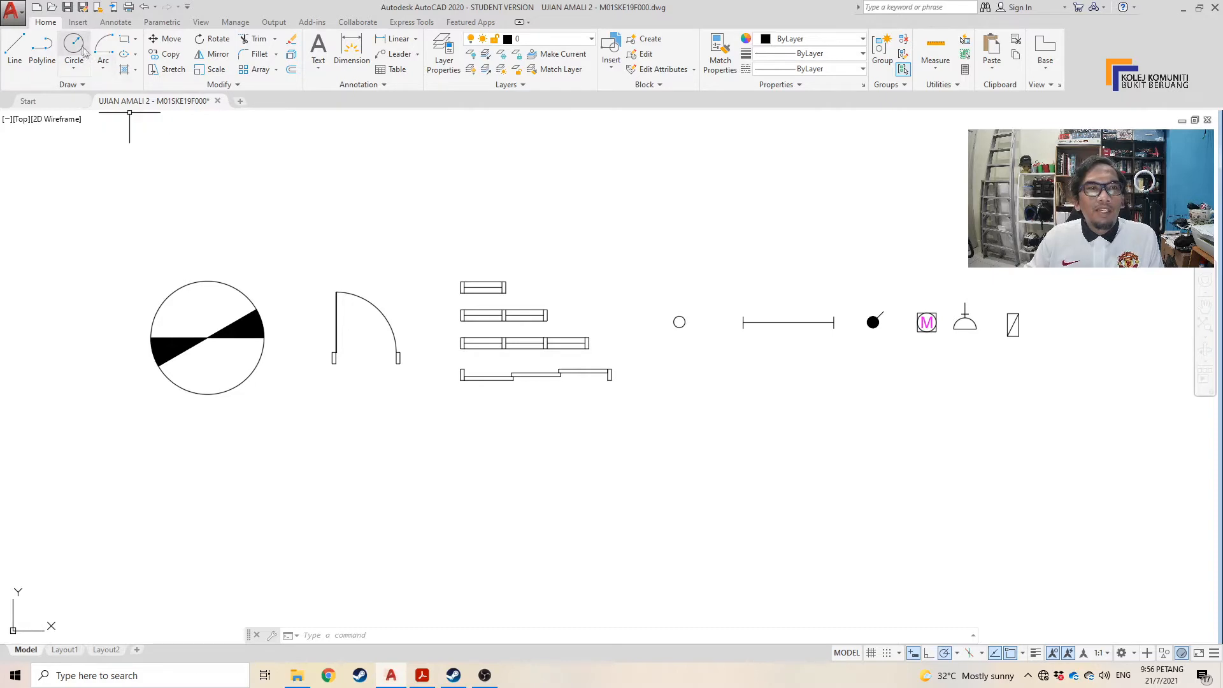
# Start a new block definition named KIPAS SILING, checking the symbol's name in the exam PDF
pyautogui.click(77, 22)
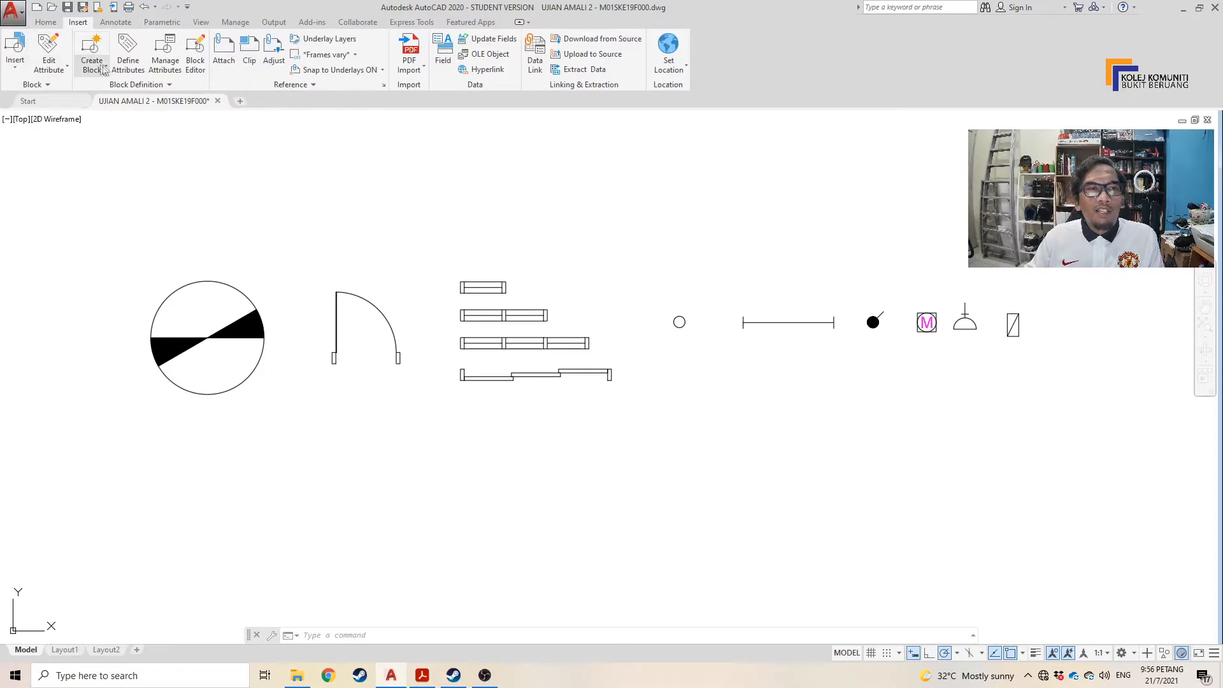
pyautogui.click(102, 67)
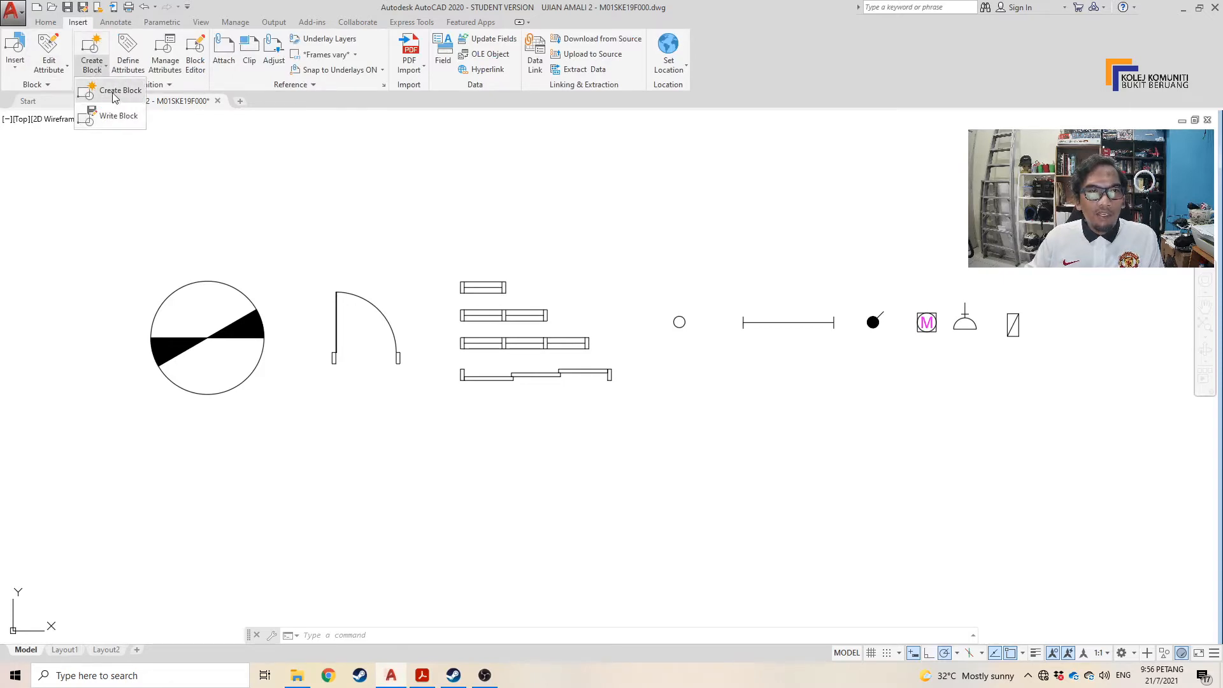
pyautogui.click(115, 91)
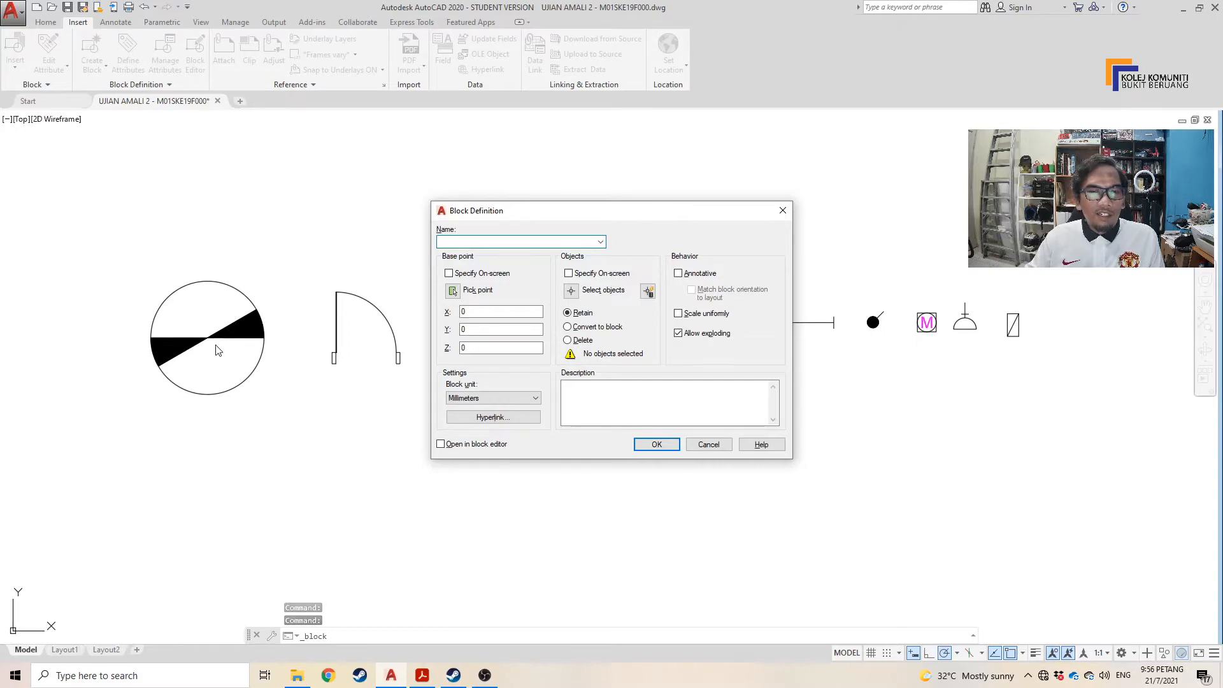
pyautogui.hotkey('alt', 'Tab')
pyautogui.press('Tab')
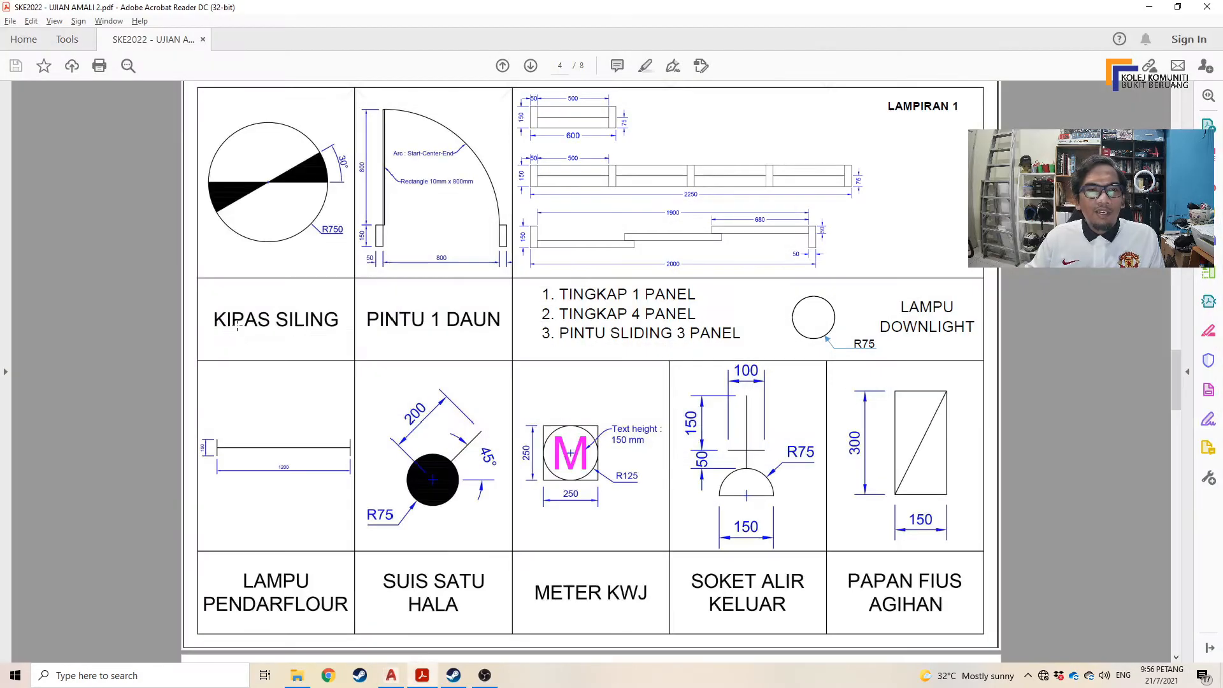
pyautogui.hotkey('alt', 'Tab')
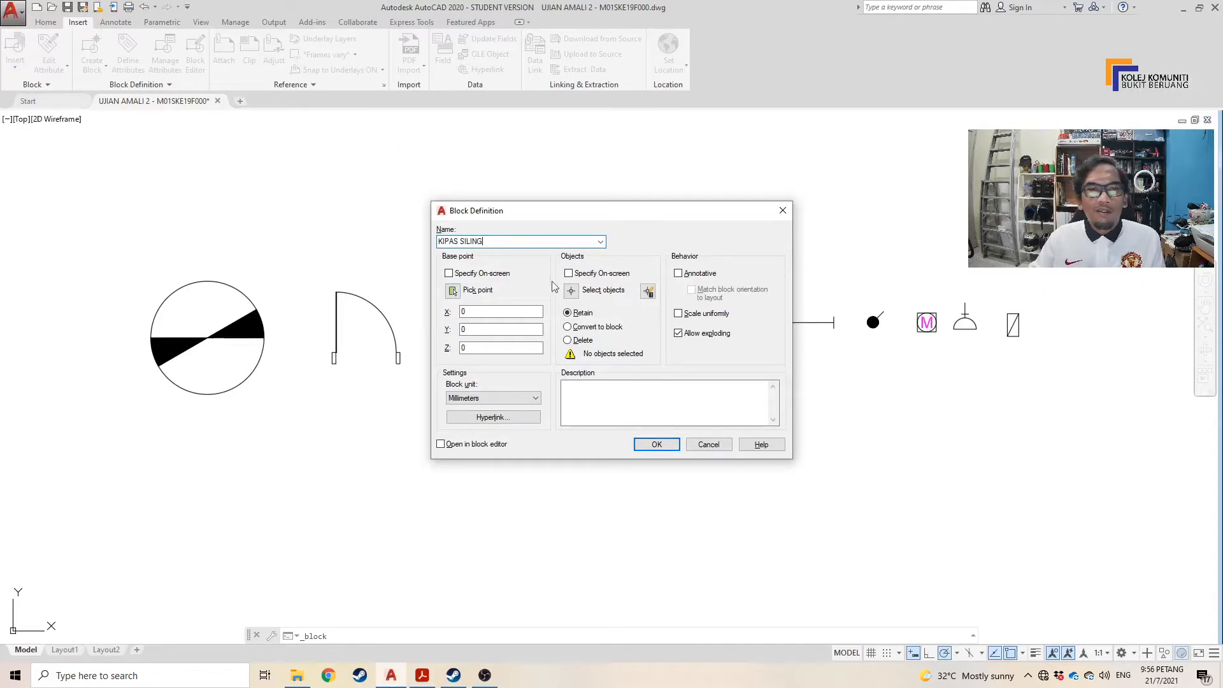
# Set the block's base point at the ceiling fan's centre, with the source objects deleted and Scale uniformly enabled
pyautogui.click(453, 291)
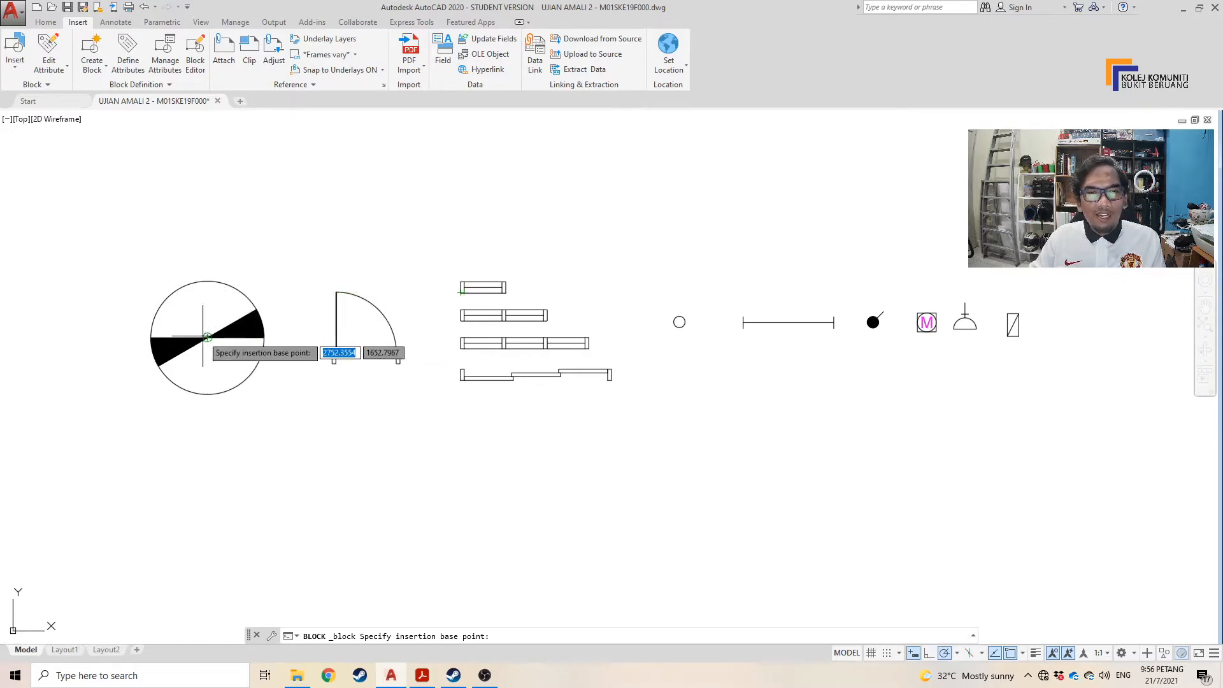
pyautogui.click(207, 337)
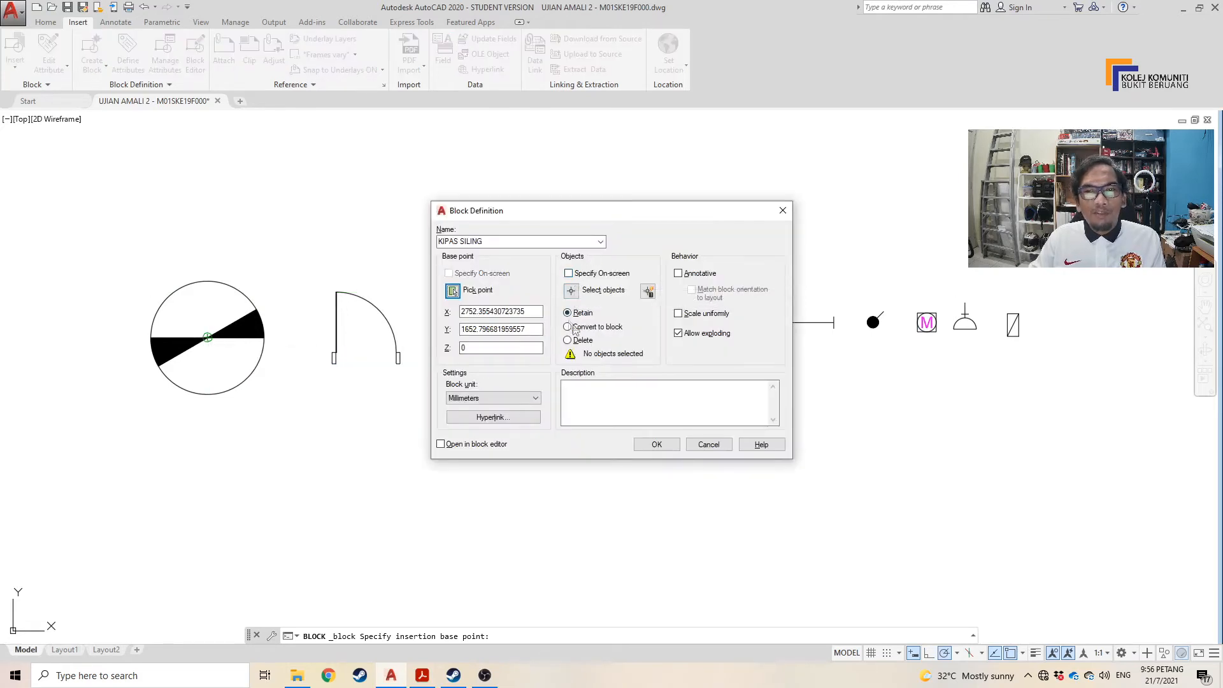
pyautogui.click(577, 342)
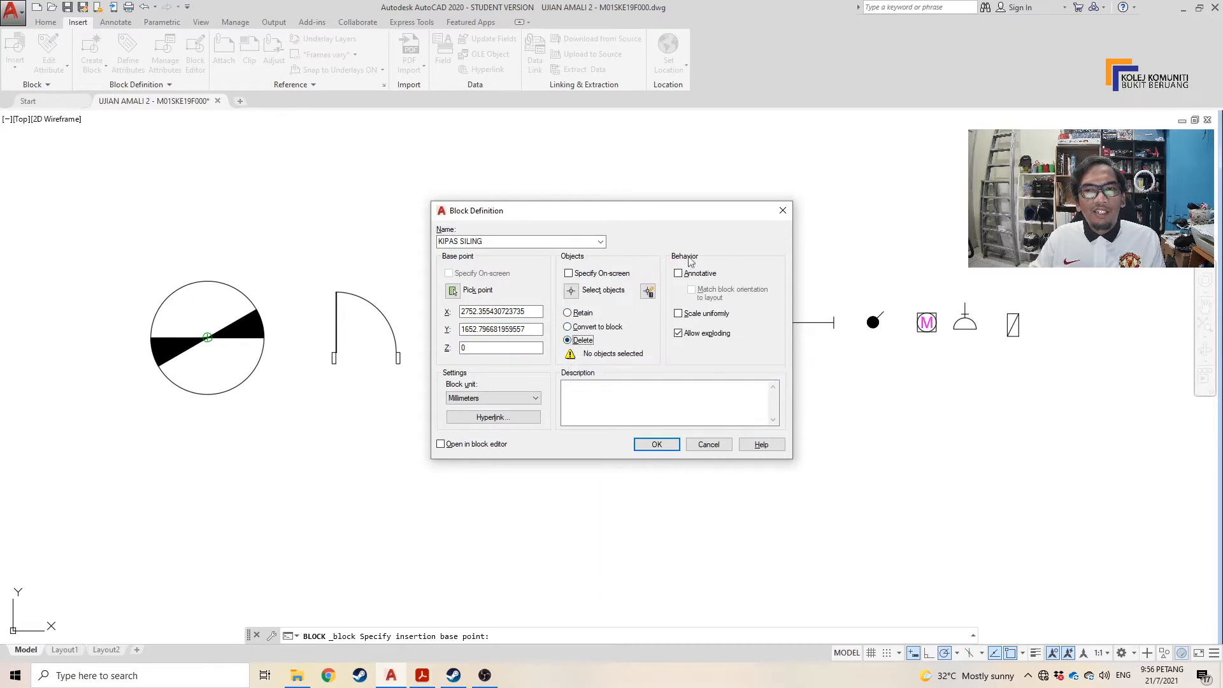
pyautogui.click(678, 315)
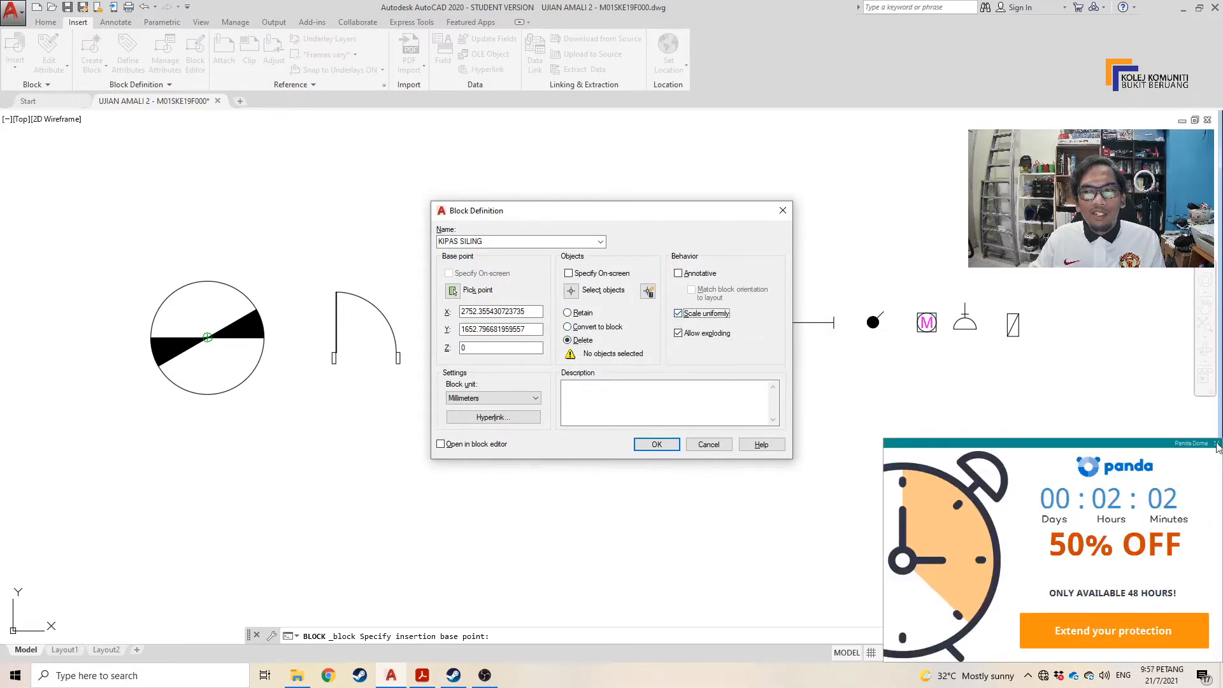
pyautogui.click(1217, 444)
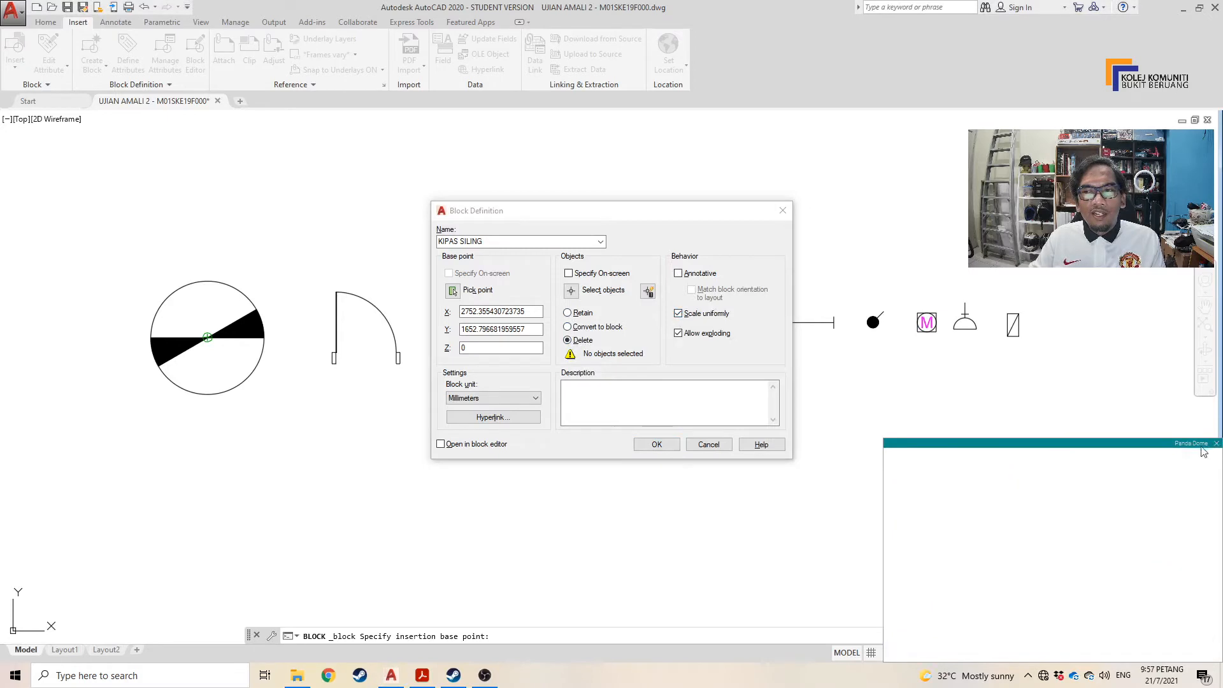
pyautogui.click(671, 325)
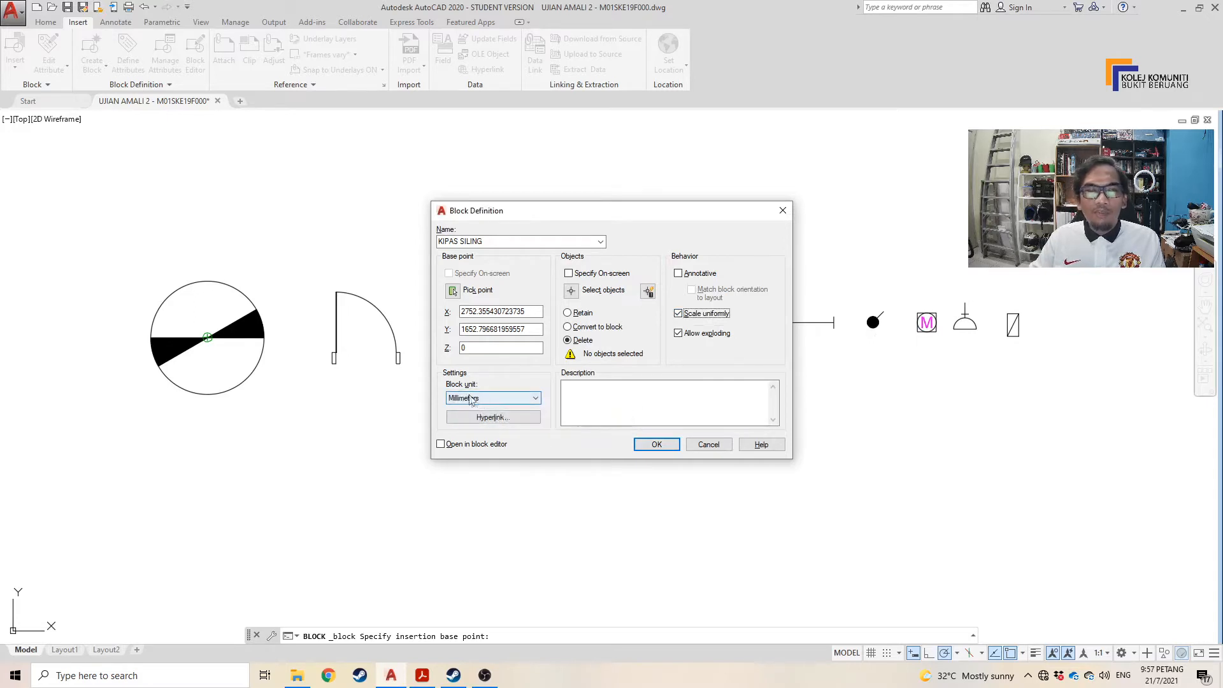
# Select the whole ceiling fan symbol as the block's objects, create the KIPAS SILING block, and check it in the block gallery
pyautogui.click(651, 444)
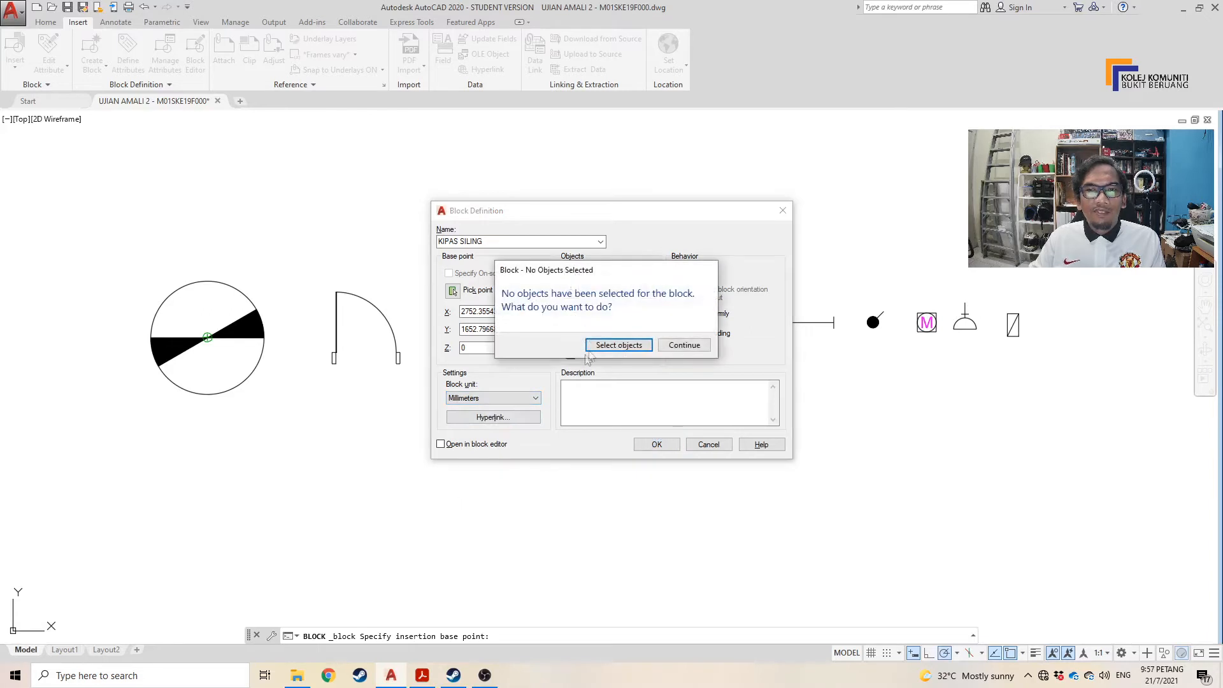
pyautogui.click(633, 351)
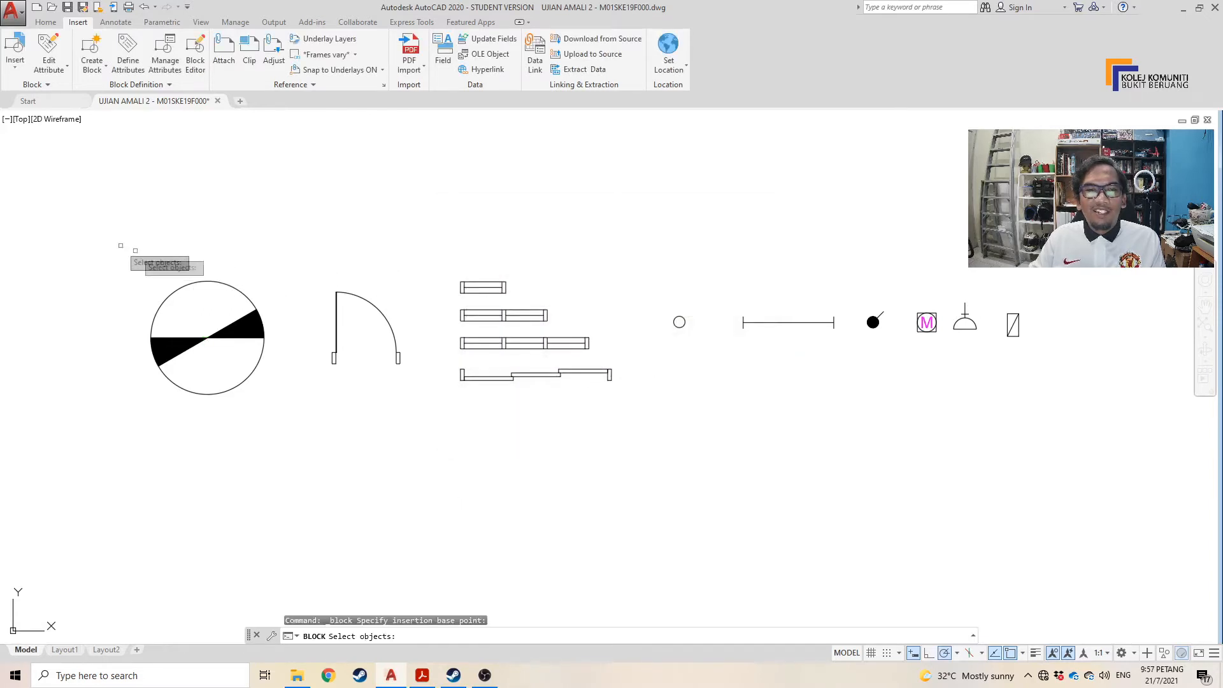
pyautogui.click(99, 244)
pyautogui.click(309, 417)
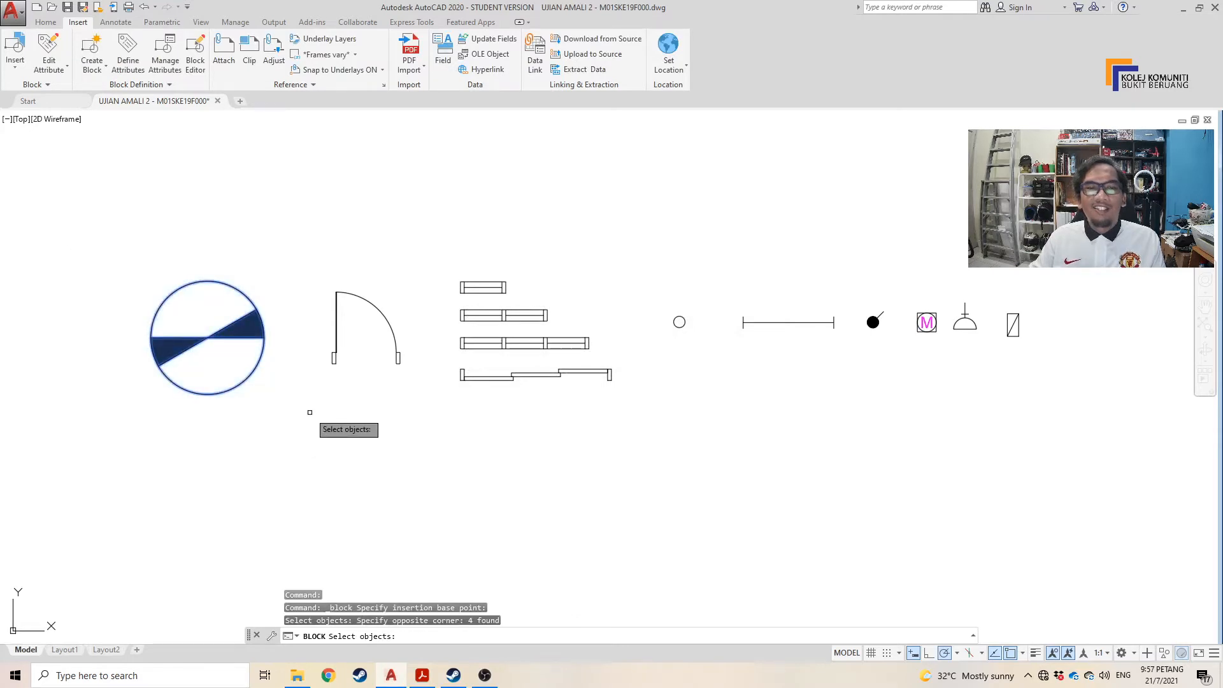
pyautogui.press('Return')
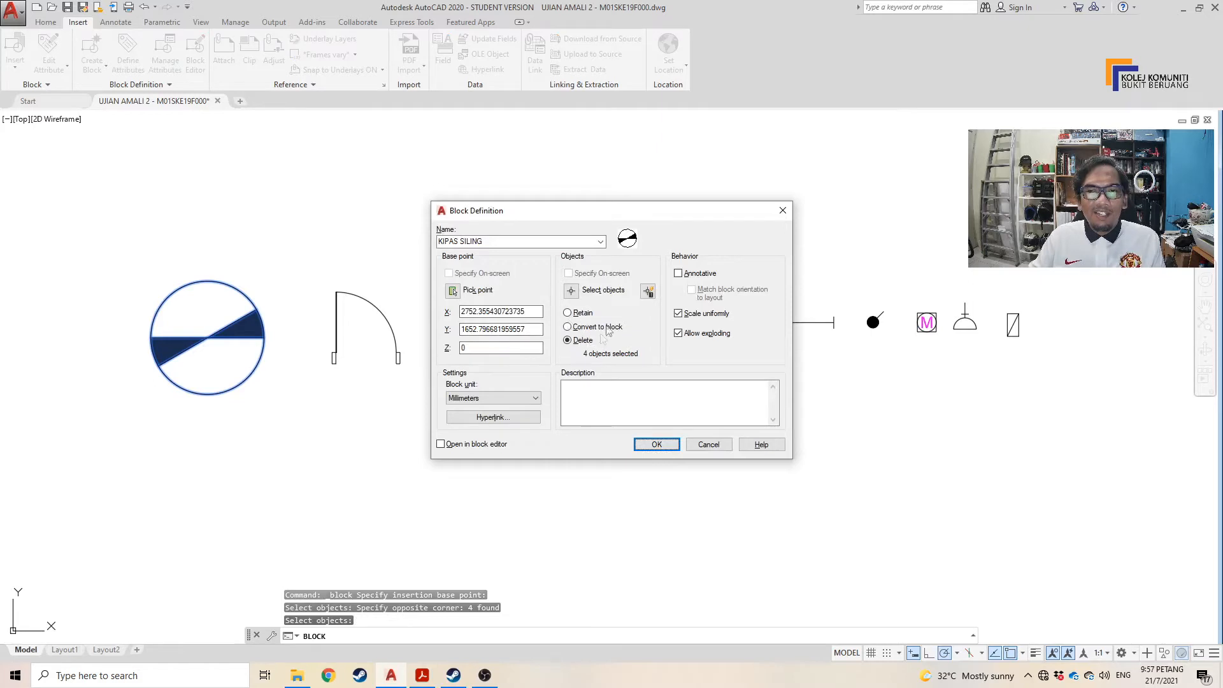
pyautogui.click(571, 291)
pyautogui.click(114, 252)
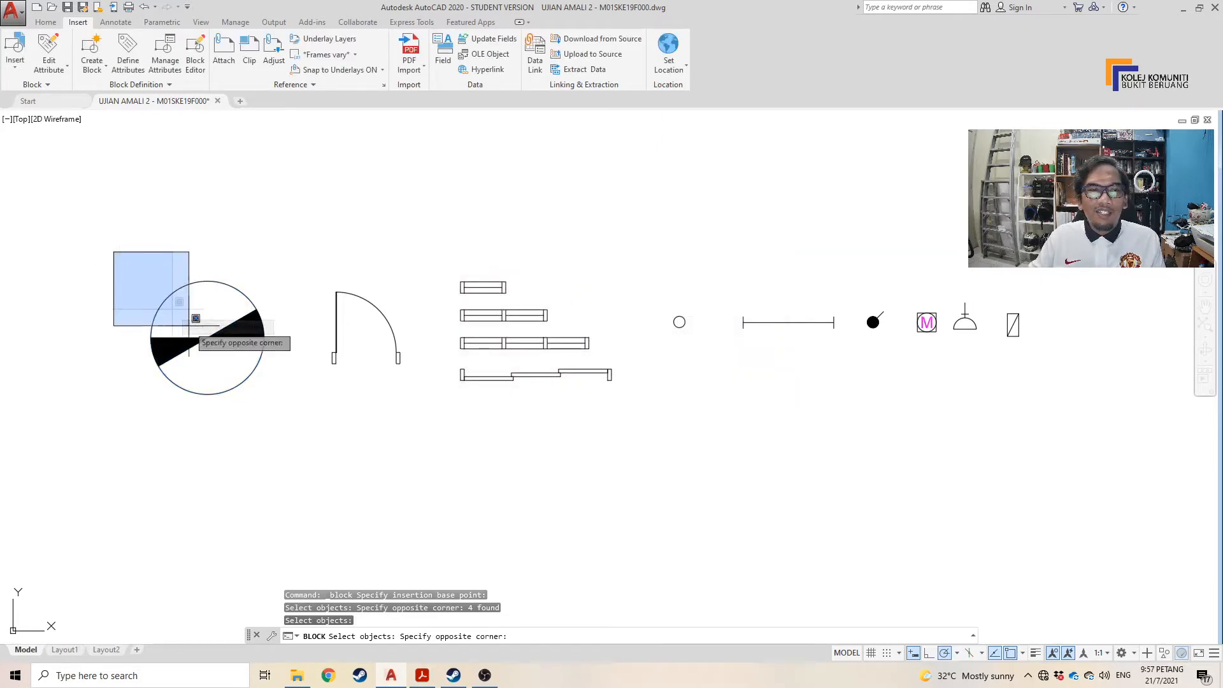
pyautogui.click(298, 425)
pyautogui.press('Return')
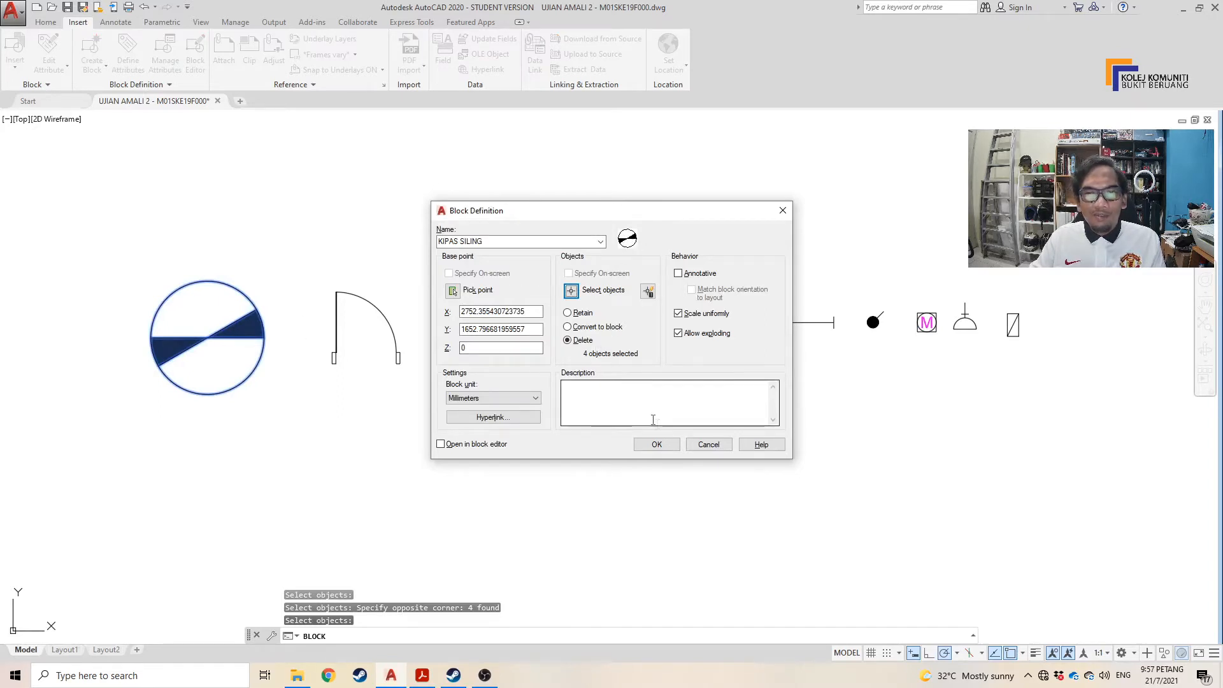
pyautogui.click(657, 444)
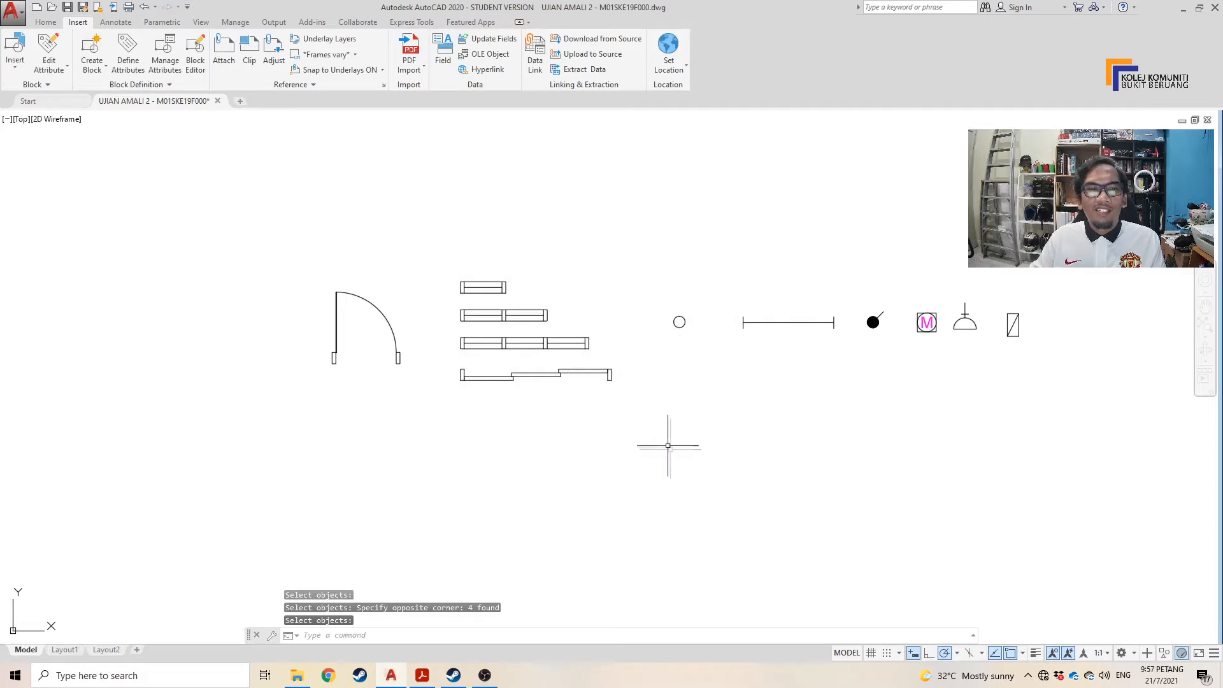
pyautogui.click(16, 75)
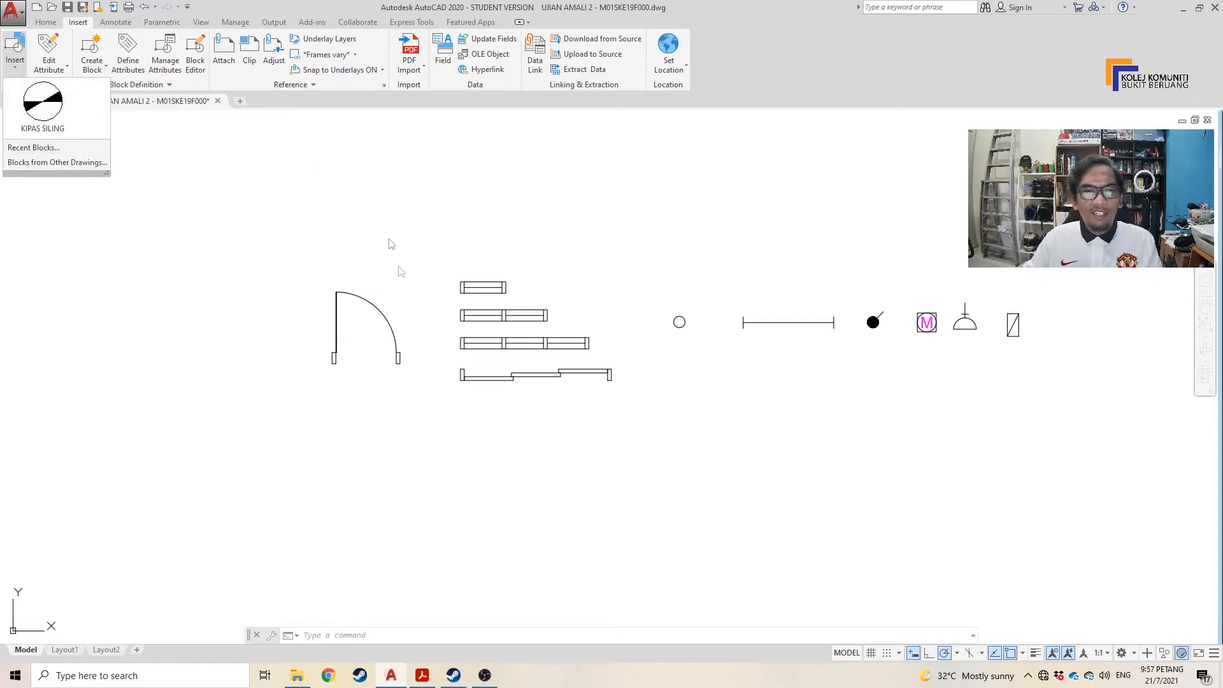
pyautogui.click(377, 220)
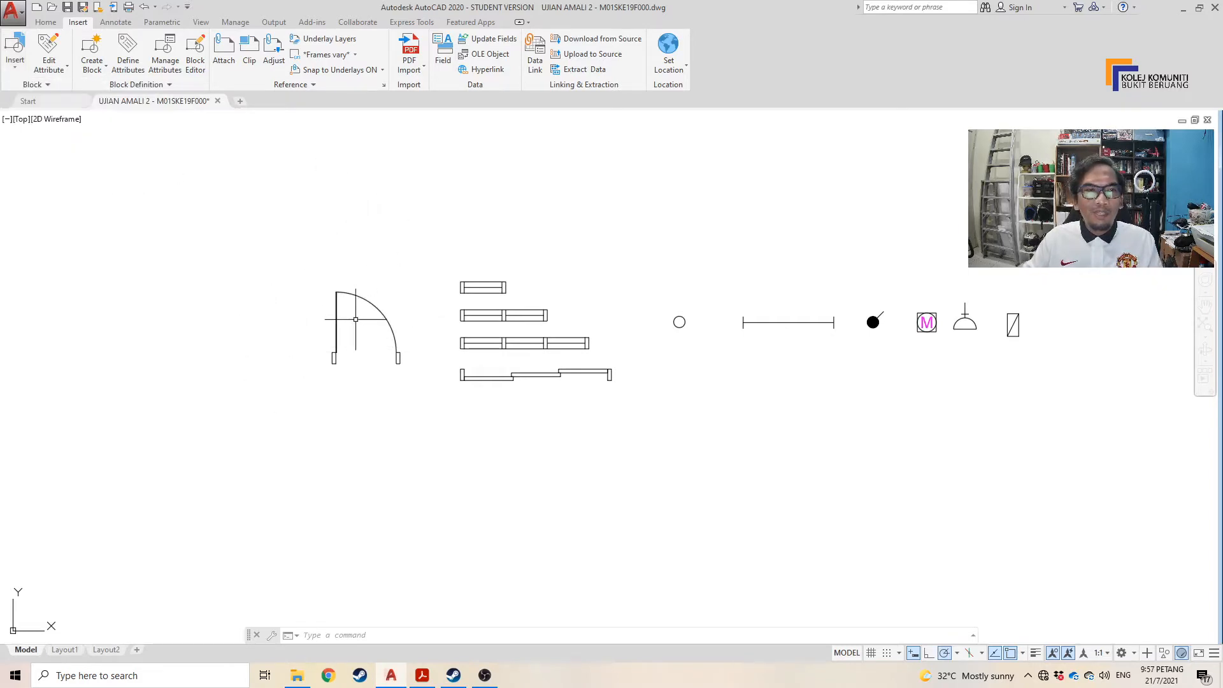
# Start a block definition named PINTU 1 DAUN with its base point at the lower-left corner of the door's left jamb
pyautogui.click(92, 48)
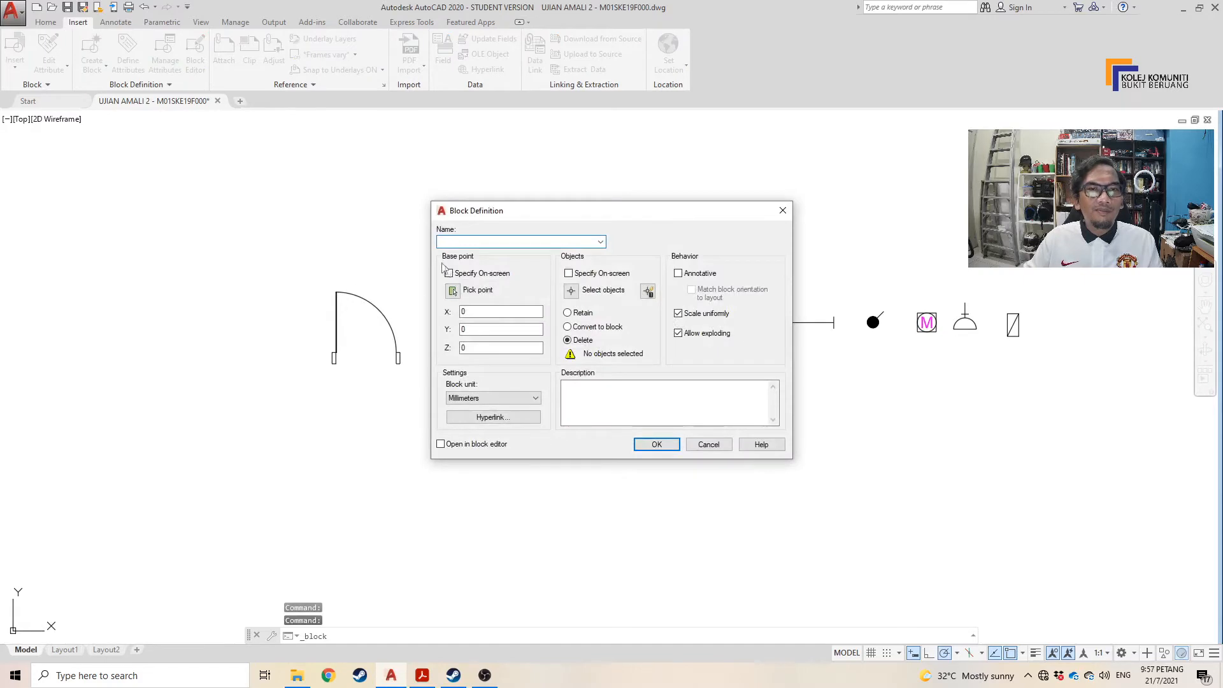
pyautogui.hotkey('alt', 'Tab')
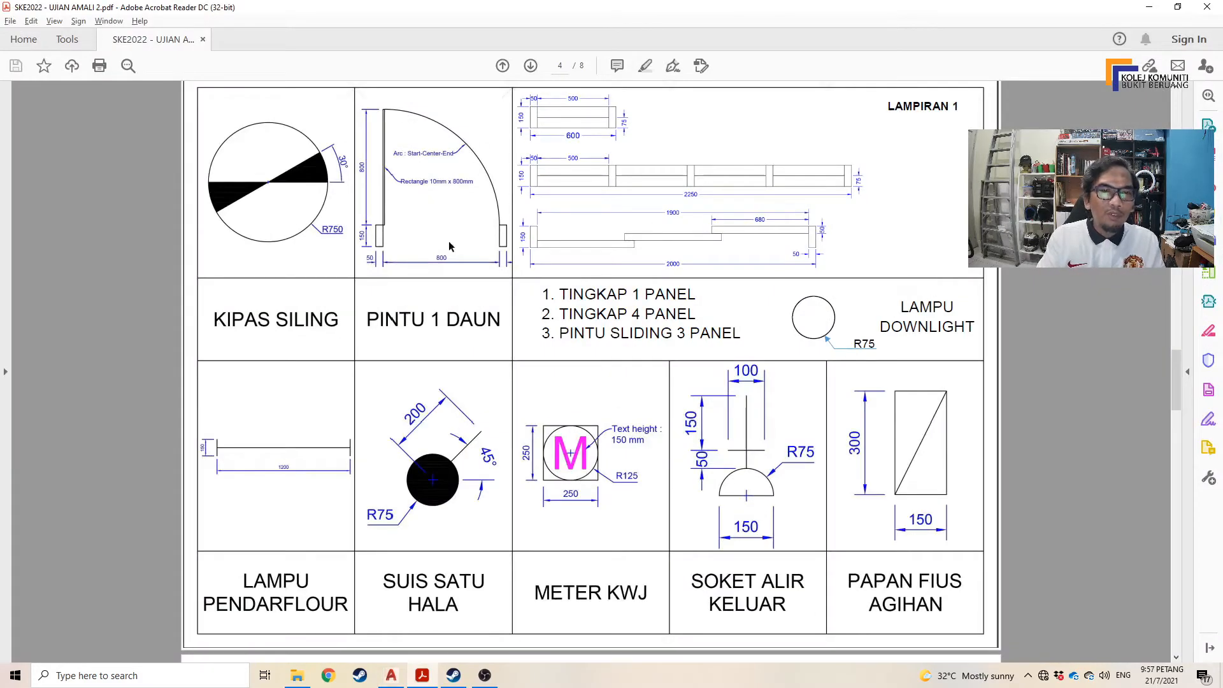
pyautogui.hotkey('alt', 'Tab')
pyautogui.write('Pl')
pyautogui.write('NTU 1 DAUN')
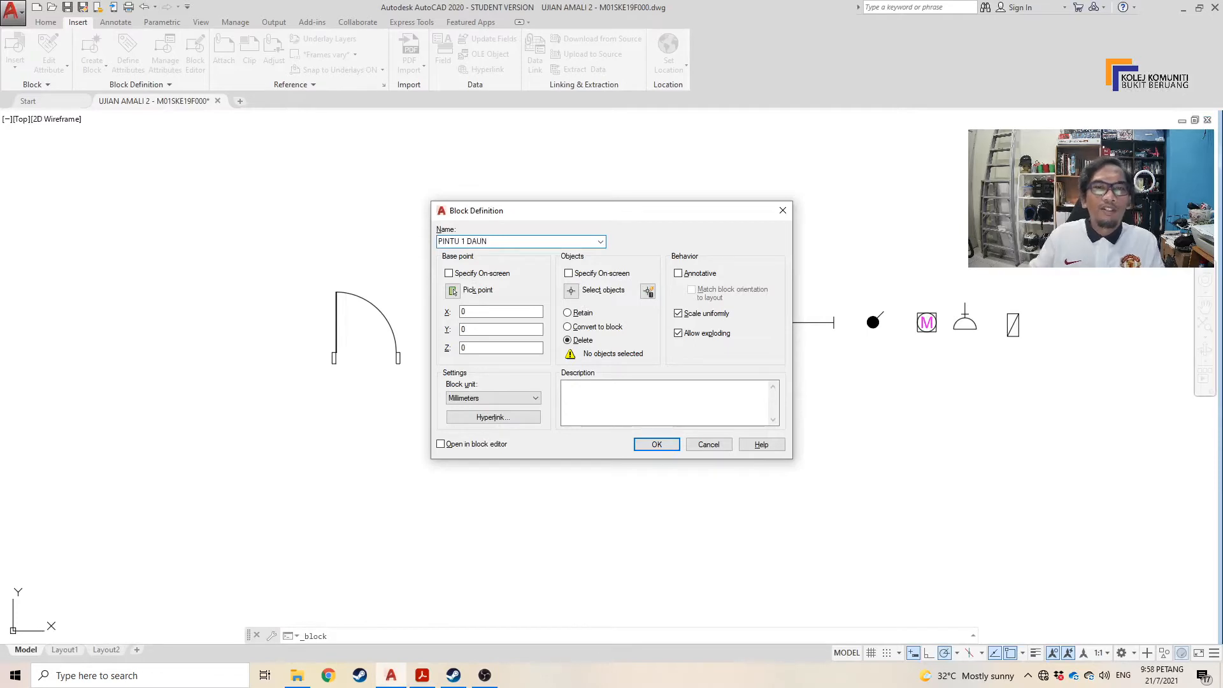
pyautogui.click(452, 291)
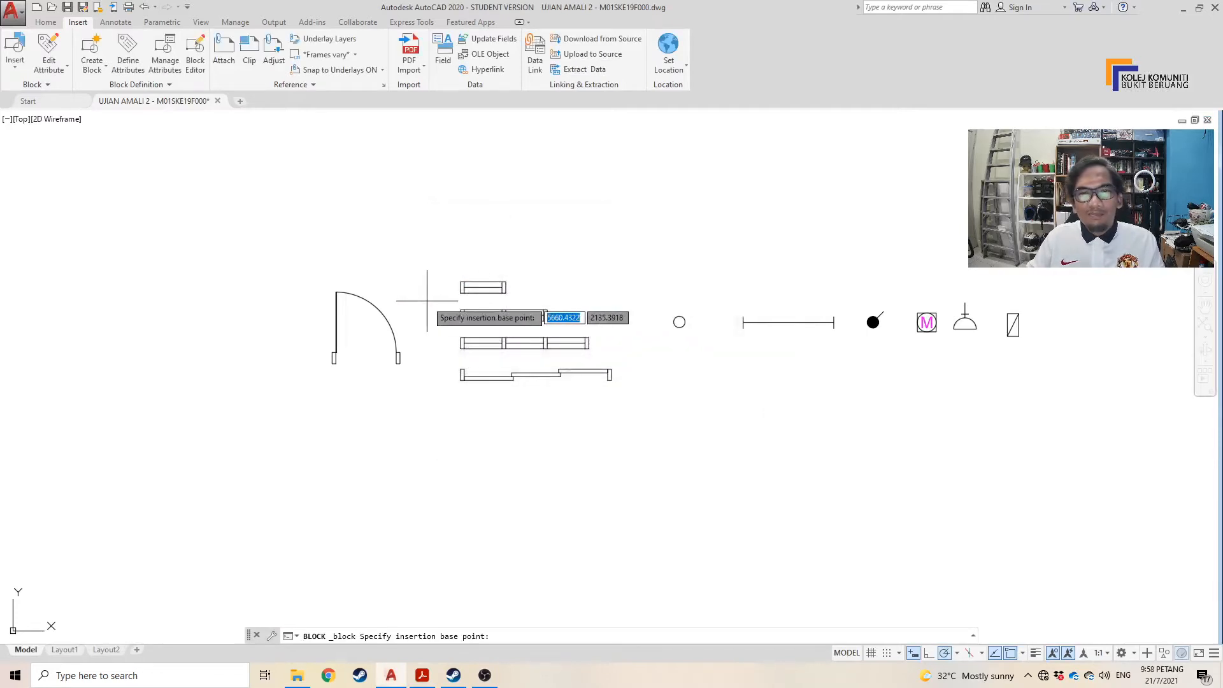
pyautogui.scroll(6, 334, 357)
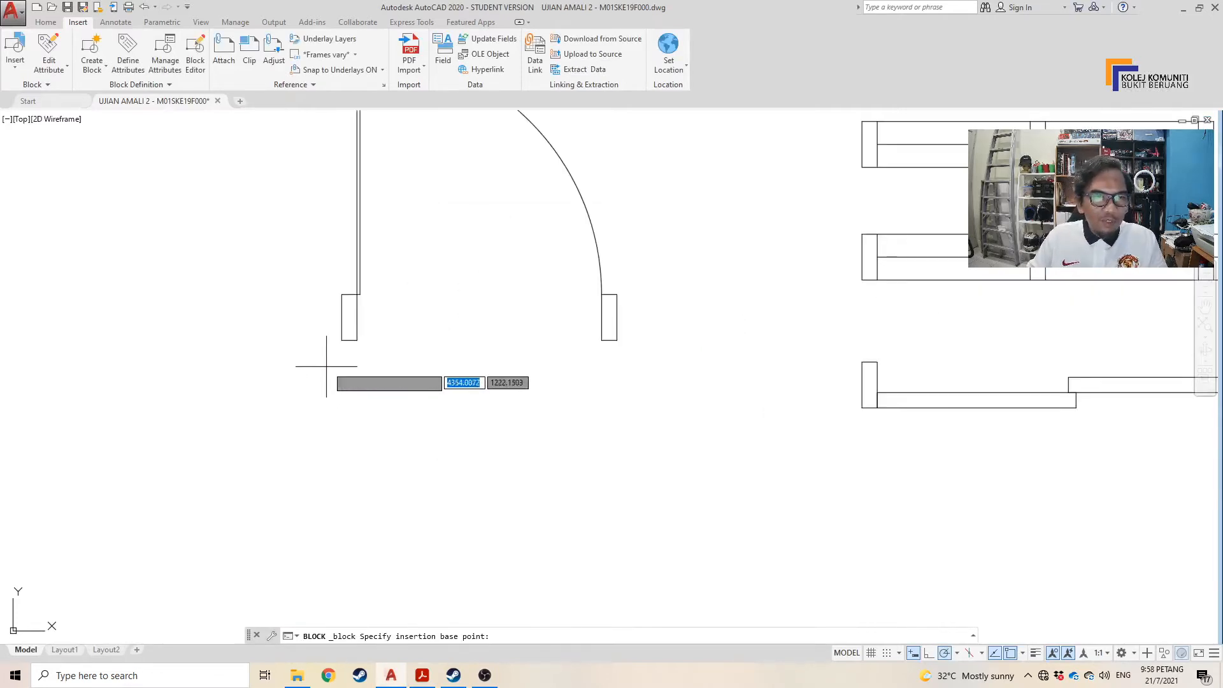
pyautogui.click(340, 340)
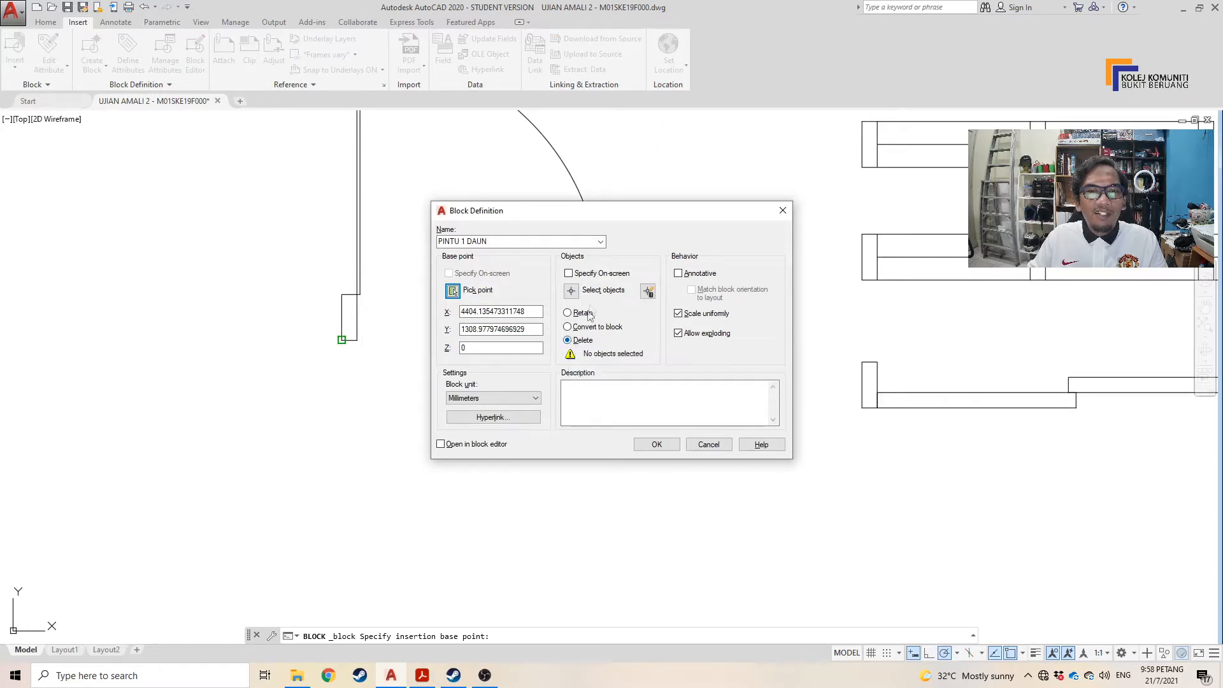
# Select the whole single door symbol as the block's objects, create the PINTU 1 DAUN block, and check it in the block gallery
pyautogui.click(572, 293)
pyautogui.scroll(-3, 573, 322)
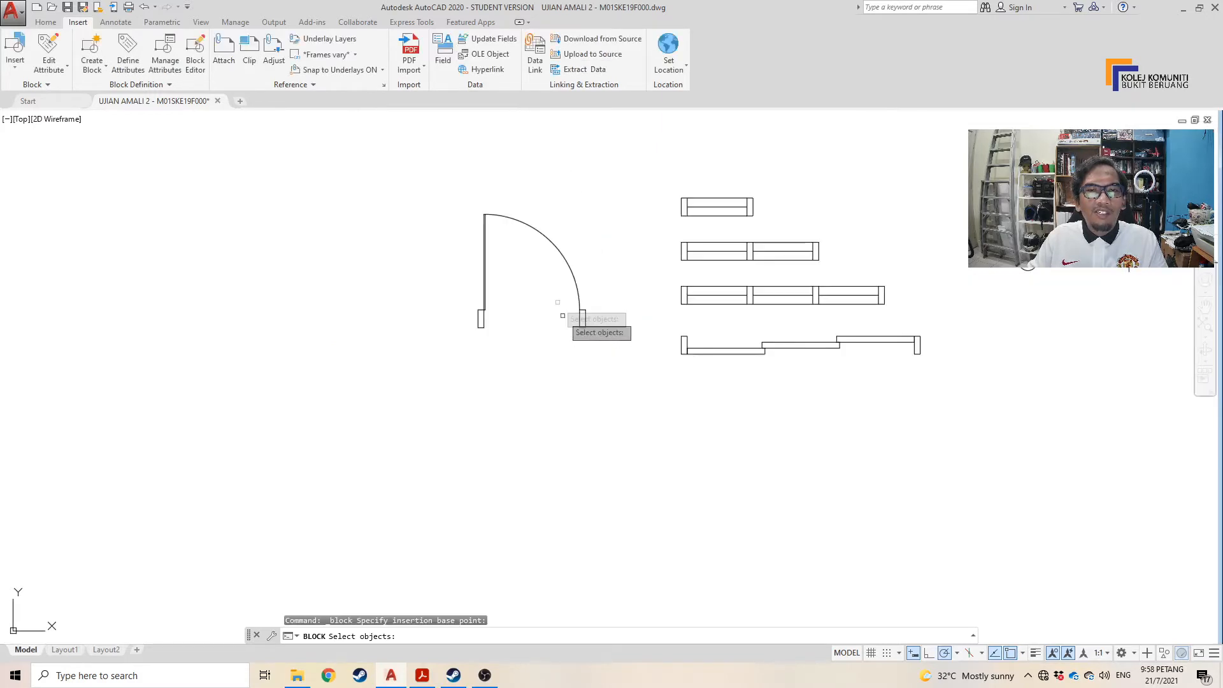
pyautogui.click(439, 186)
pyautogui.click(613, 384)
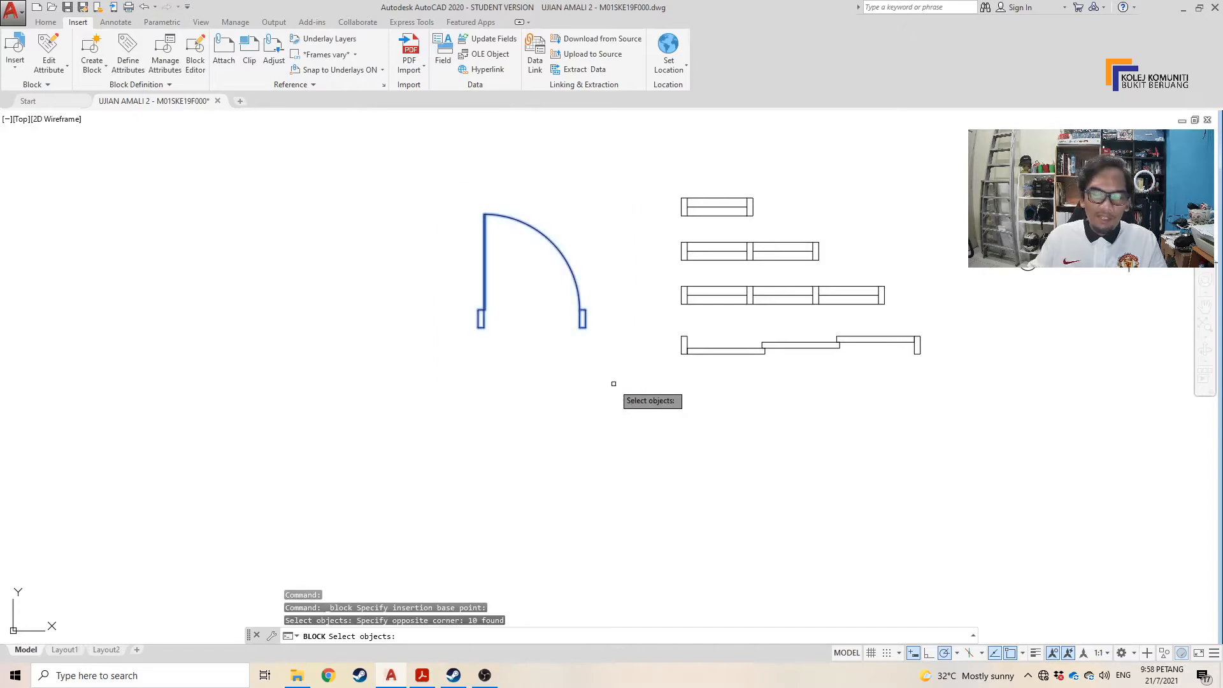
pyautogui.press('Return')
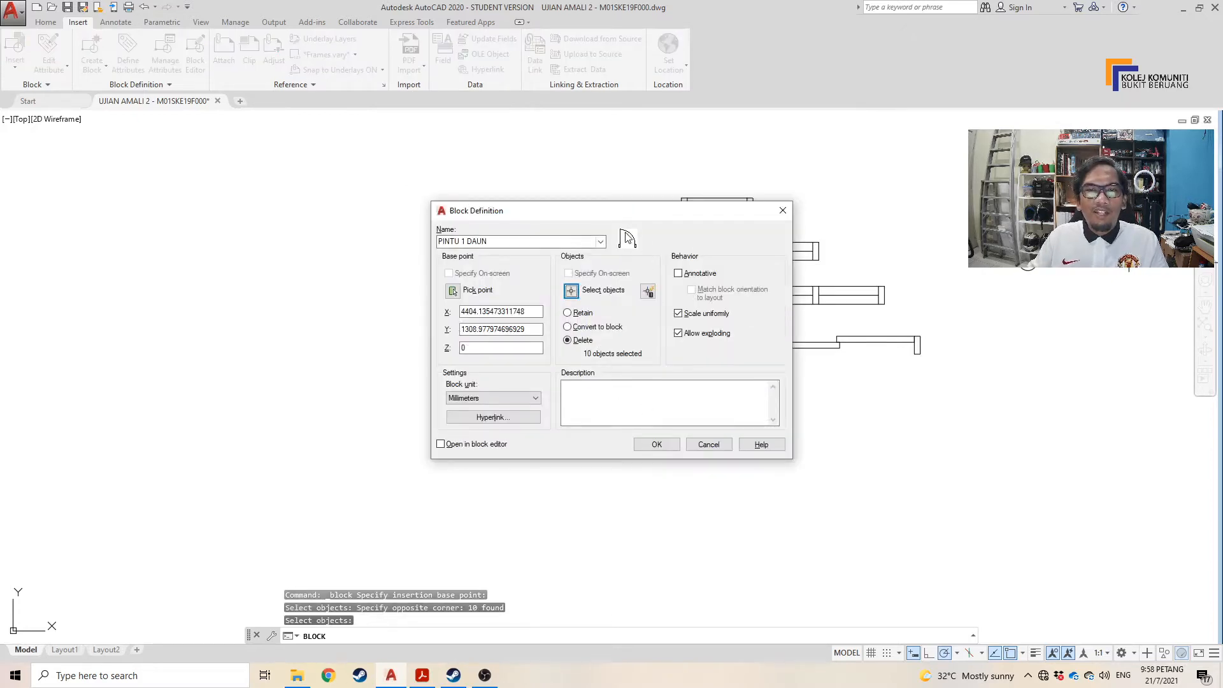
pyautogui.click(657, 445)
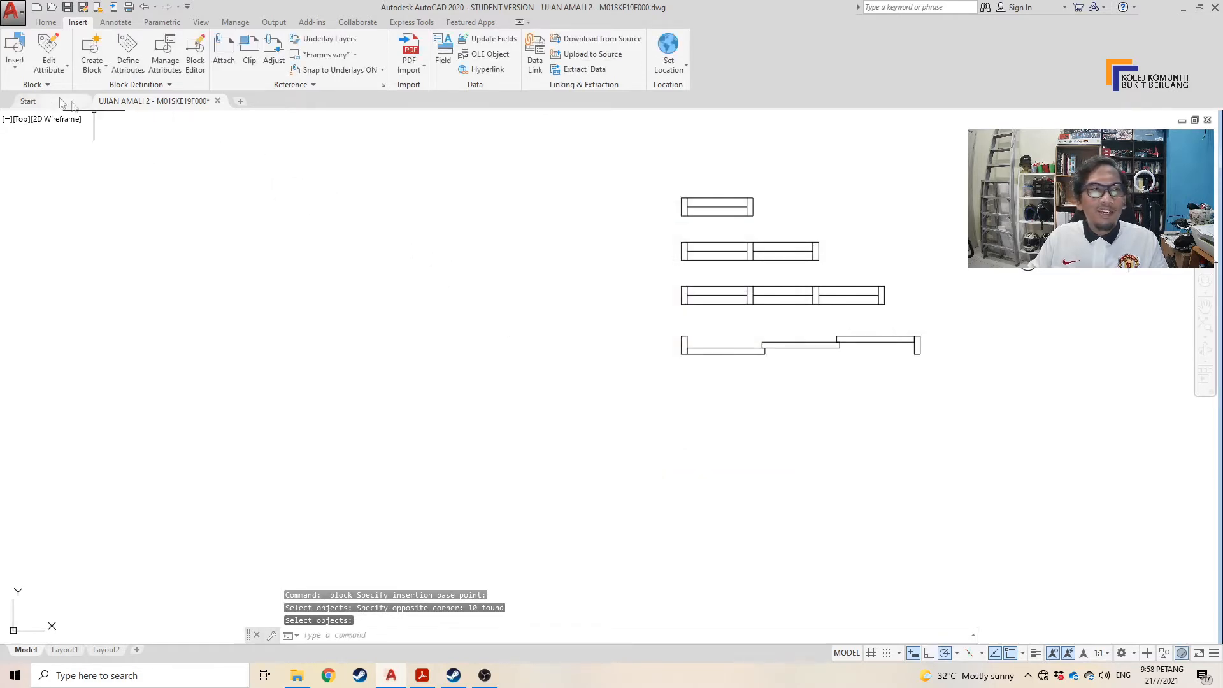
pyautogui.click(14, 64)
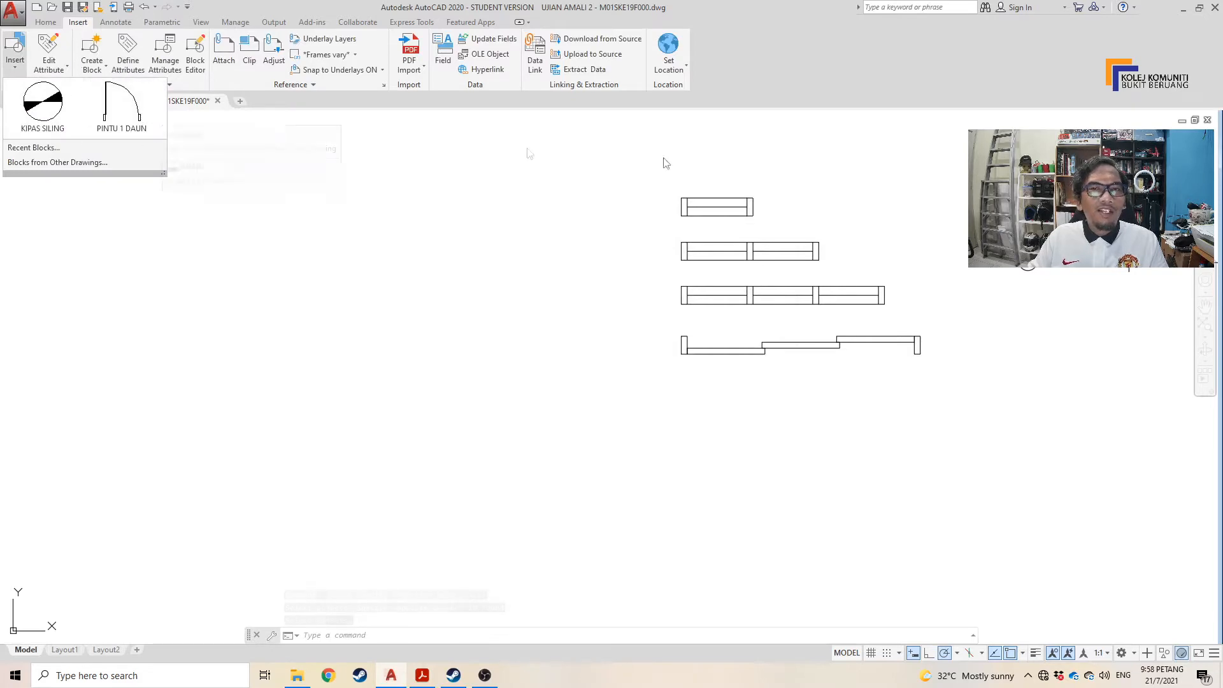
pyautogui.click(861, 170)
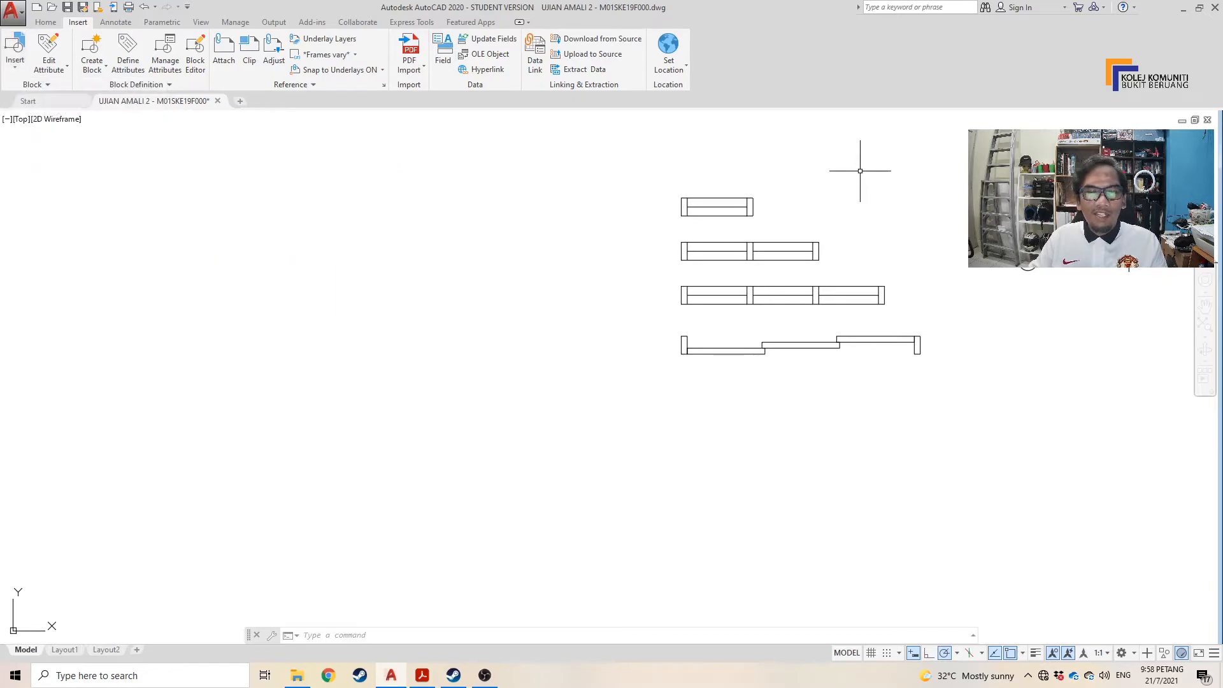
# Check the names of the window and sliding door symbols in the exam PDF
pyautogui.scroll(-2, 864, 216)
pyautogui.hotkey('alt', 'Tab')
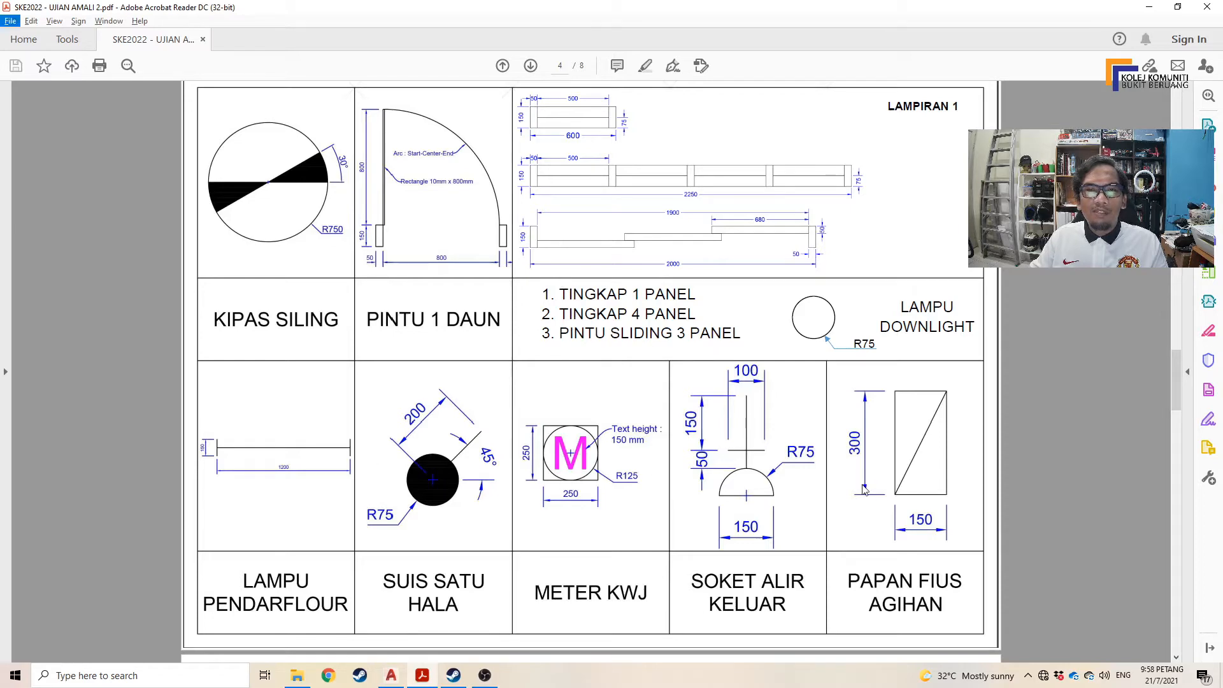
pyautogui.hotkey('alt', 'Tab')
pyautogui.moveTo(785, 265); pyautogui.dragTo(426, 292, button='middle')
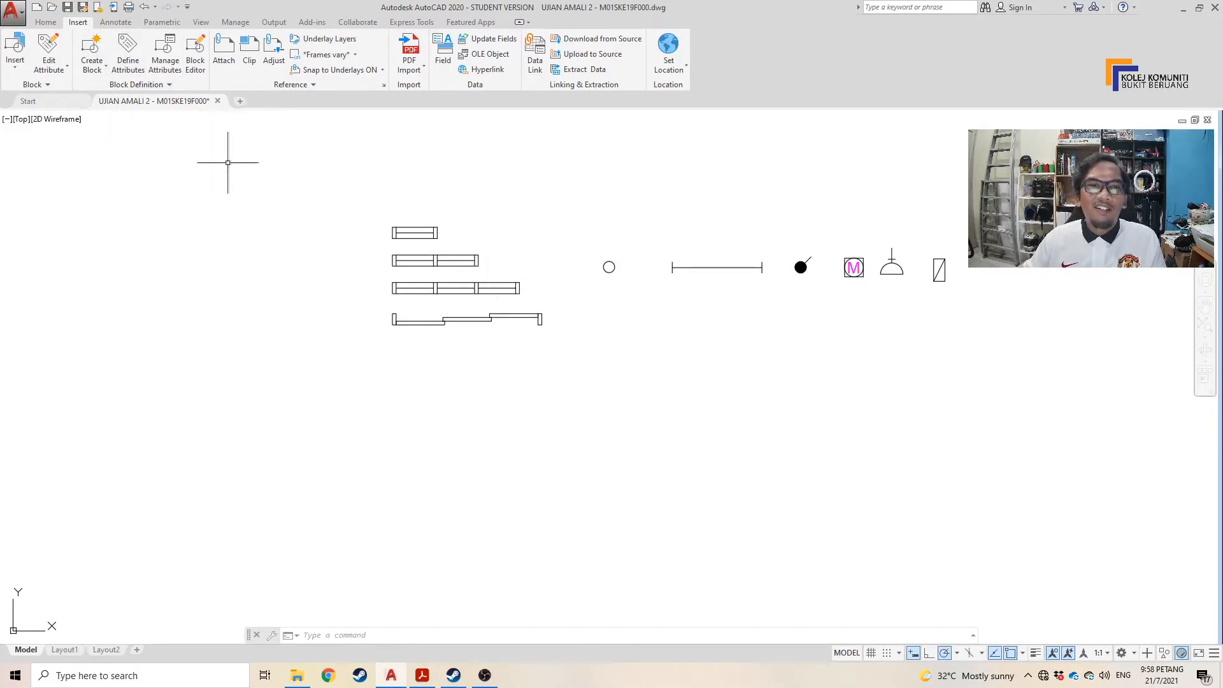
# Create a TINGKAP 1 PANEL block from the single-panel window symbol, with its base point at the midpoint of the lower edge
pyautogui.click(91, 44)
pyautogui.write('TINGKAP 1 D')
pyautogui.write('AUN')
pyautogui.doubleClick(477, 241)
pyautogui.click(453, 291)
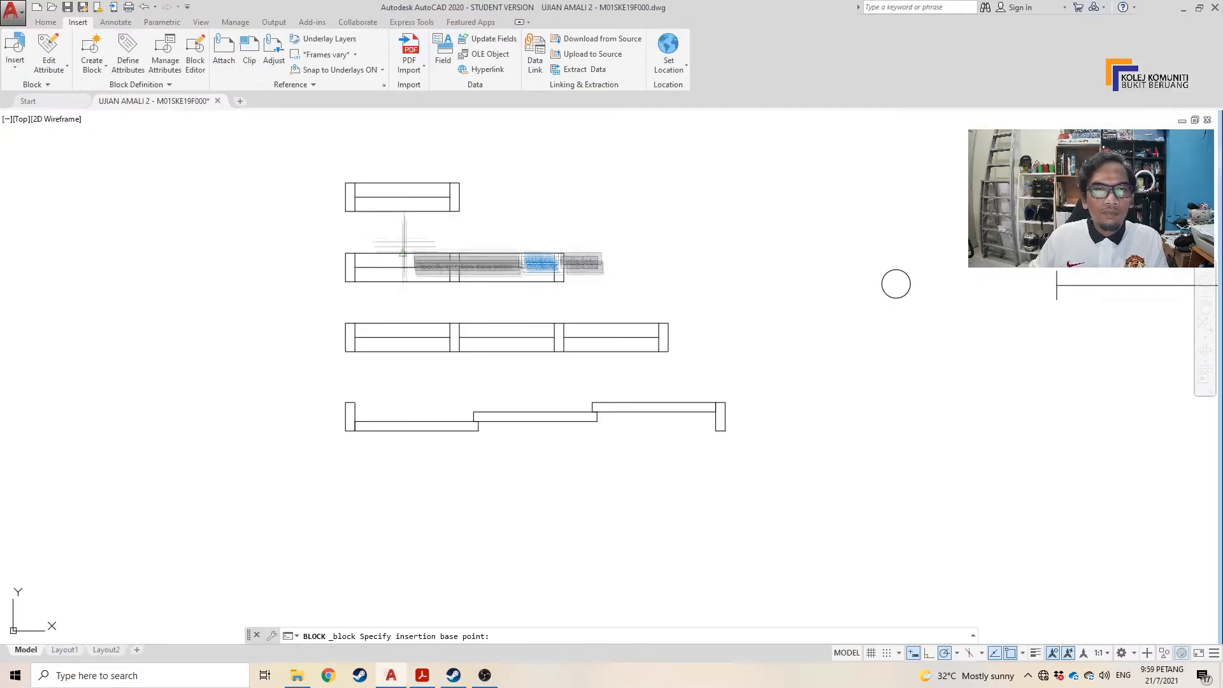
pyautogui.click(402, 211)
pyautogui.click(572, 291)
pyautogui.click(304, 160)
pyautogui.click(472, 227)
pyautogui.press('Return')
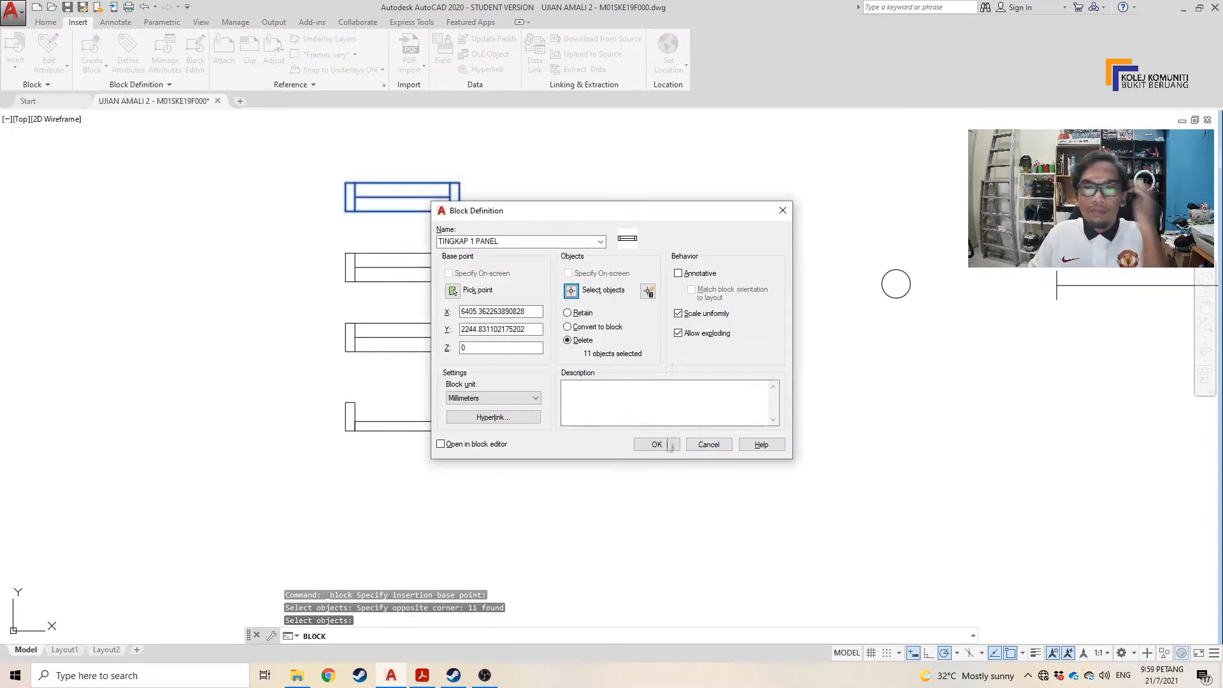
pyautogui.click(667, 438)
# Create a TINGKAP 2 PANEL block from the whole two-panel window symbol
pyautogui.press('Return')
pyautogui.write('TINGKAP 2 PANEL')
pyautogui.press('Return')
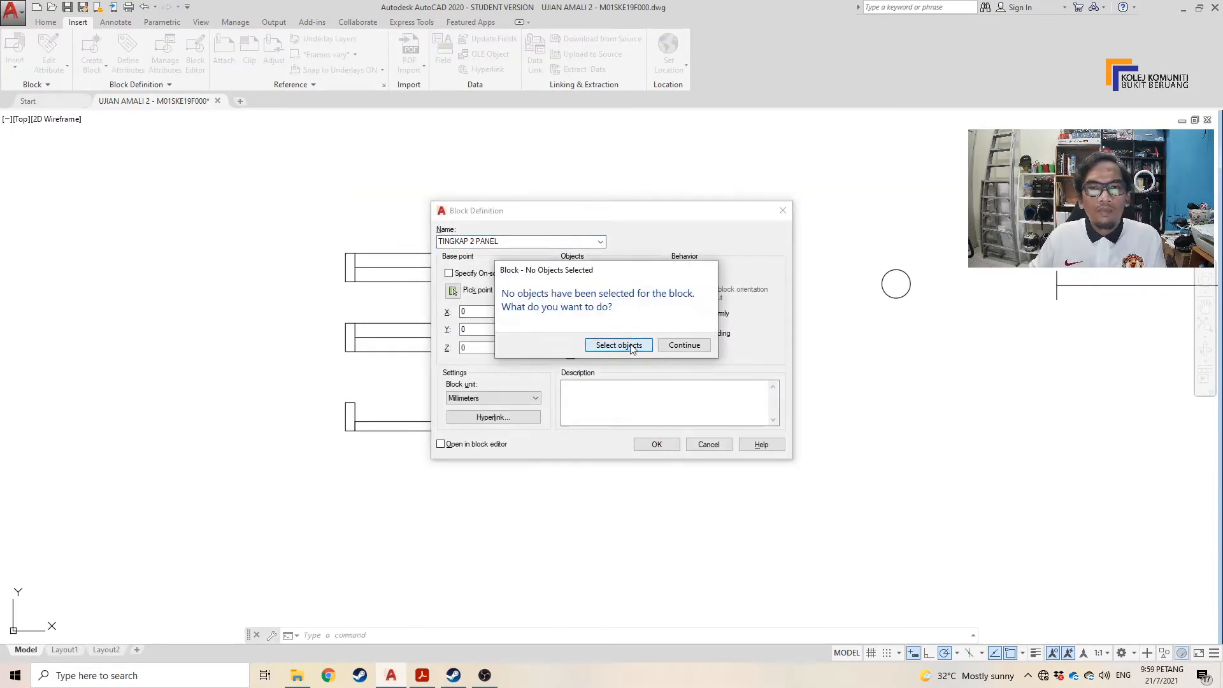
pyautogui.click(634, 344)
pyautogui.click(295, 227)
pyautogui.click(601, 308)
pyautogui.press('Return')
pyautogui.click(657, 444)
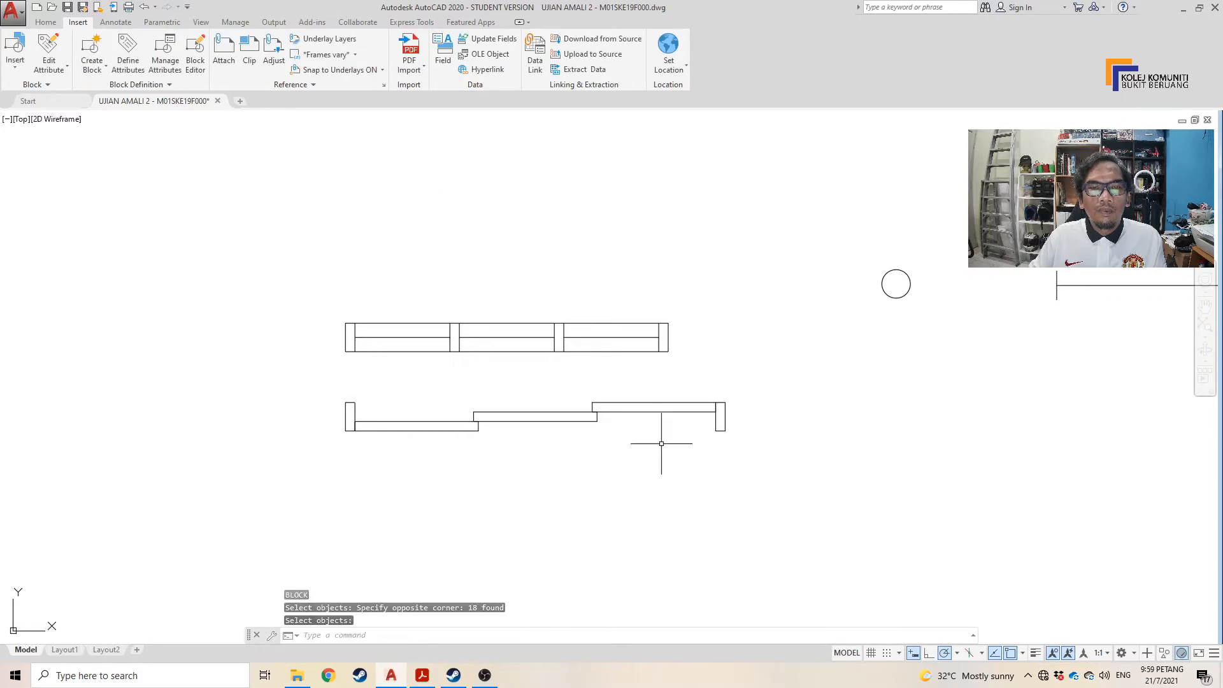
pyautogui.press('Return')
pyautogui.write('TINGKA')
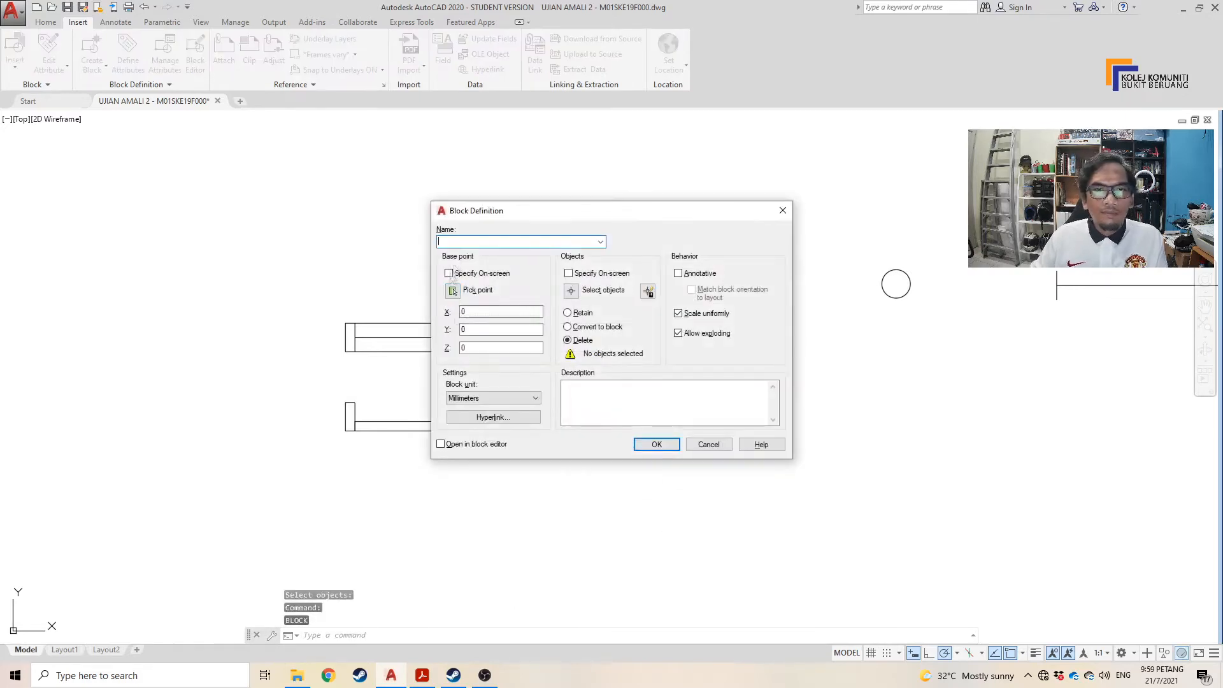
pyautogui.write('P 3 PANEL')
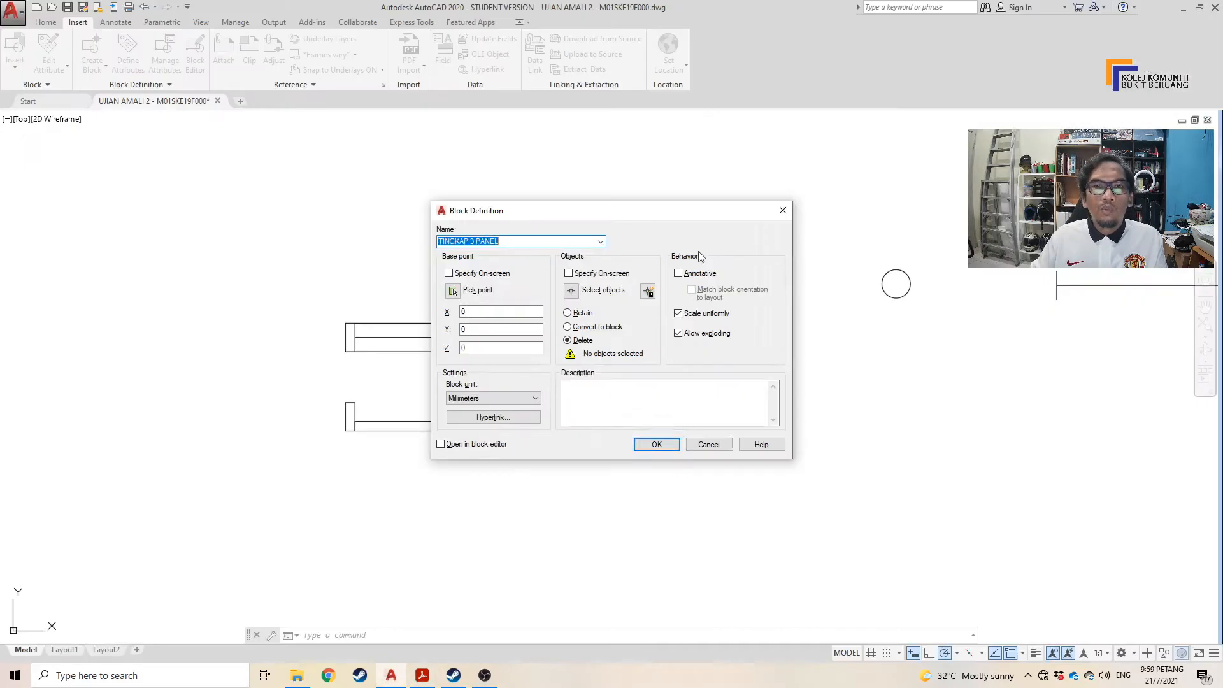
pyautogui.click(571, 290)
# Copy the last panel and end post of the three-panel window onto its right end to form a four-panel window
pyautogui.scroll(2, 628, 352)
pyautogui.moveTo(629, 354); pyautogui.dragTo(552, 342, button='middle')
pyautogui.write('co')
pyautogui.moveTo(691, 357); pyautogui.dragTo(510, 284)
pyautogui.press('Return')
pyautogui.click(448, 315)
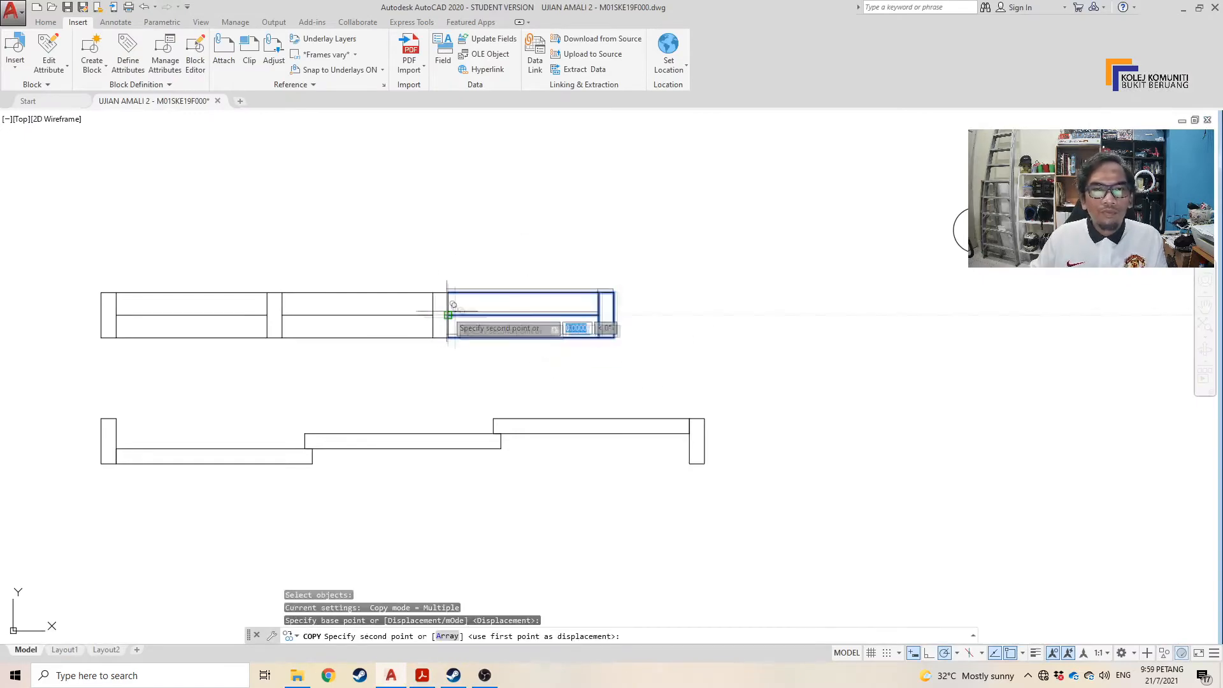
pyautogui.click(614, 315)
pyautogui.press('Return')
# Create a TINGKAP 4 PANEL block from the four-panel window, with its base point at the middle of the lower edge
pyautogui.click(92, 52)
pyautogui.write('TINGKAP 4 PANEL')
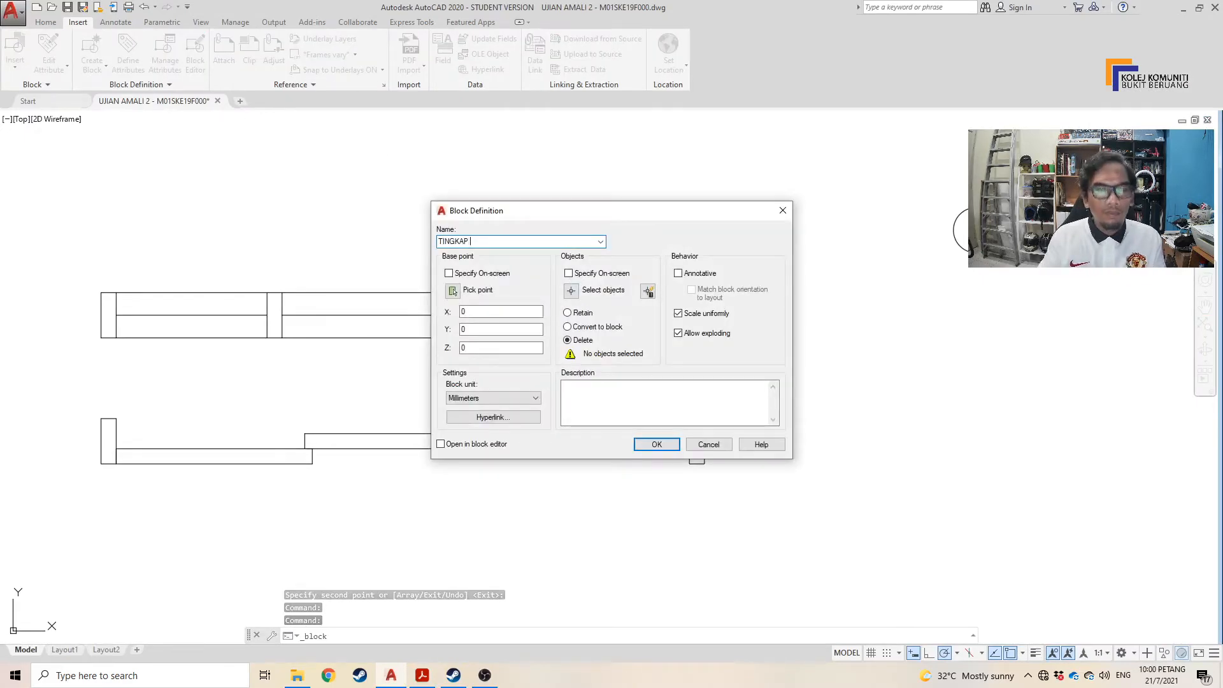
pyautogui.click(479, 290)
pyautogui.click(439, 338)
pyautogui.click(571, 291)
pyautogui.click(74, 254)
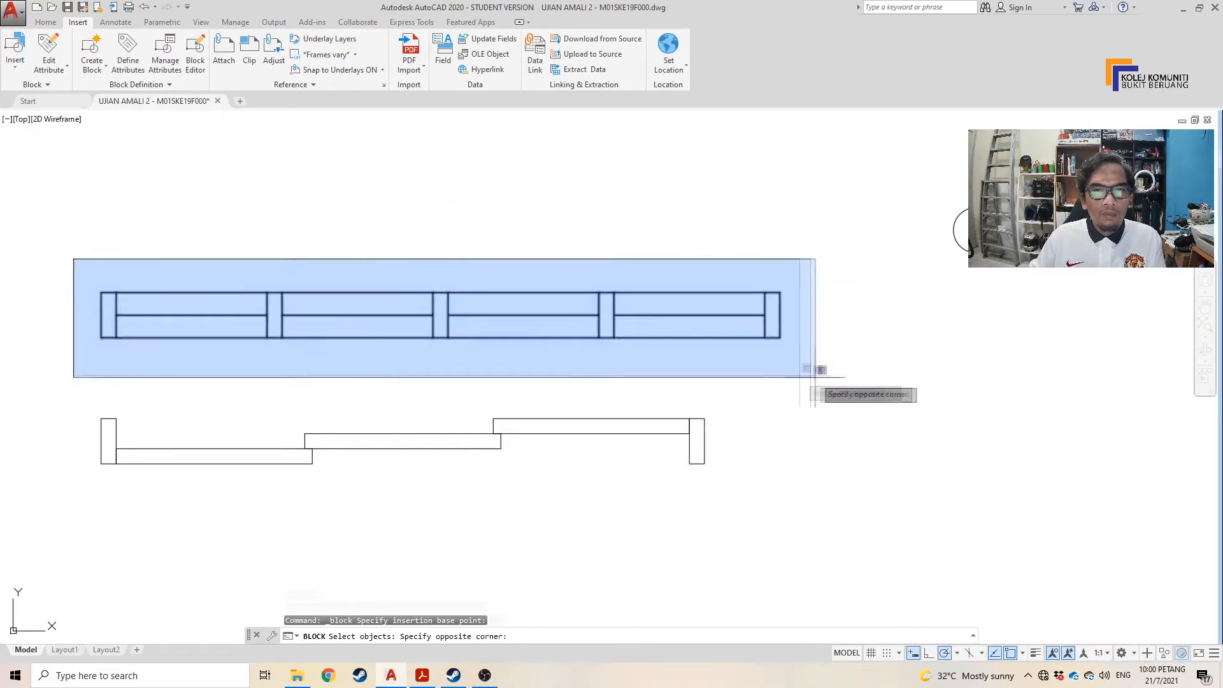
pyautogui.click(811, 374)
pyautogui.press('Return')
pyautogui.click(657, 444)
# Create a PINTU SLIDING 3 PANEL block from the sliding door symbol, with its base point at the left jamb's lower-left corner
pyautogui.press('Return')
pyautogui.write('PINTU SLIDING 3 PANEL')
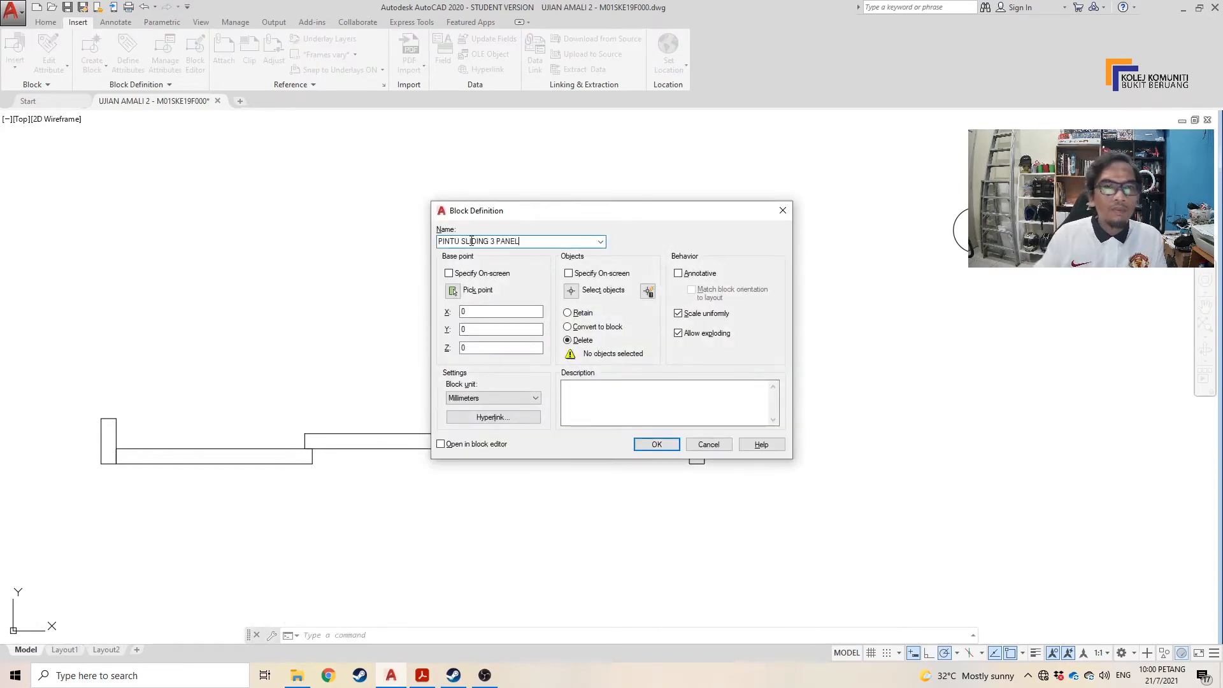
pyautogui.click(453, 290)
pyautogui.click(101, 464)
pyautogui.click(571, 290)
pyautogui.click(83, 402)
pyautogui.click(792, 494)
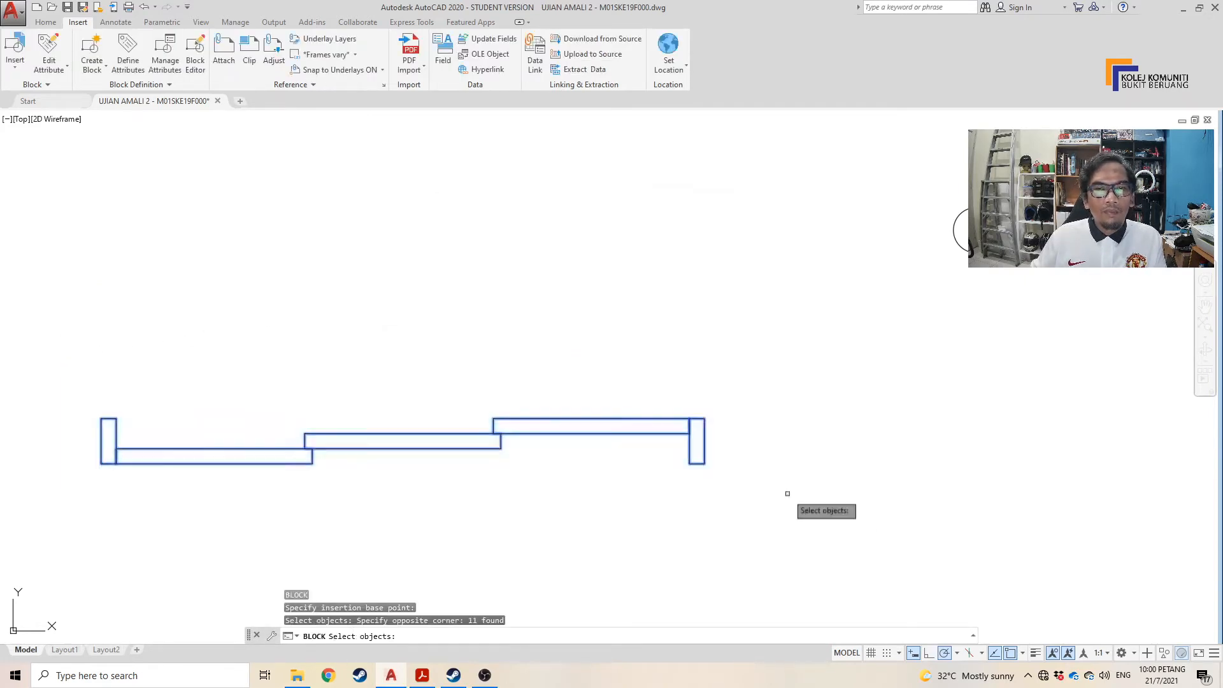
pyautogui.press('Return')
# Create a LAMPU DOWNLIGHT block from the small empty circle symbol, with its base point at the circle's center
pyautogui.hotkey('alt', 'Tab')
pyautogui.press('Return')
pyautogui.write('LAMPU DOWNLIGHT')
pyautogui.click(453, 290)
pyautogui.click(396, 392)
pyautogui.click(571, 291)
pyautogui.click(371, 358)
pyautogui.click(418, 419)
pyautogui.press('Return')
pyautogui.click(656, 445)
# Create a LAMPU PENDARFLOUR block from the fluorescent lamp line, checking the name in the exam PDF and using its left end as base point
pyautogui.press('Return')
pyautogui.write('LAMPU P')
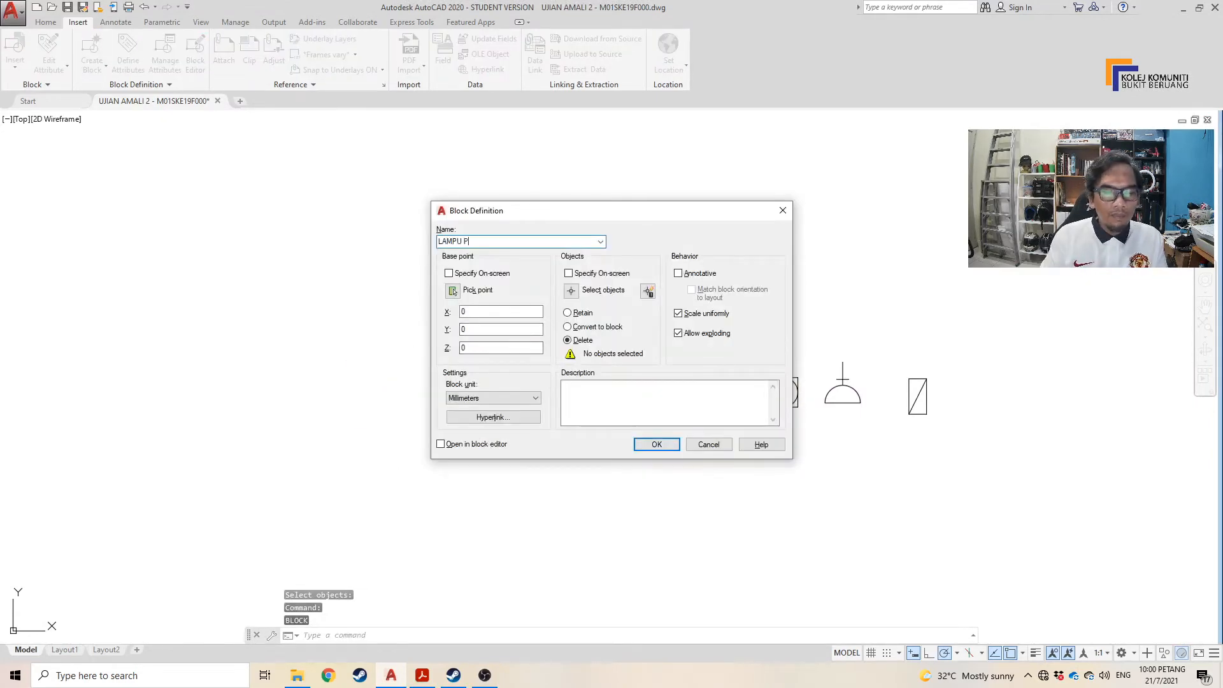
pyautogui.write('ENDARFLOUR')
pyautogui.hotkey('alt', 'Tab')
pyautogui.hotkey('alt', 'Tab')
pyautogui.click(453, 291)
pyautogui.click(495, 392)
pyautogui.click(571, 293)
pyautogui.click(476, 362)
pyautogui.click(661, 420)
pyautogui.press('Return')
pyautogui.click(653, 441)
# Create a SUIS 1 HALA block from the switch symbol, with its base point at the bottom quadrant of the filled circle
pyautogui.press('Return')
pyautogui.write('SUIS 1 HALA')
pyautogui.click(453, 291)
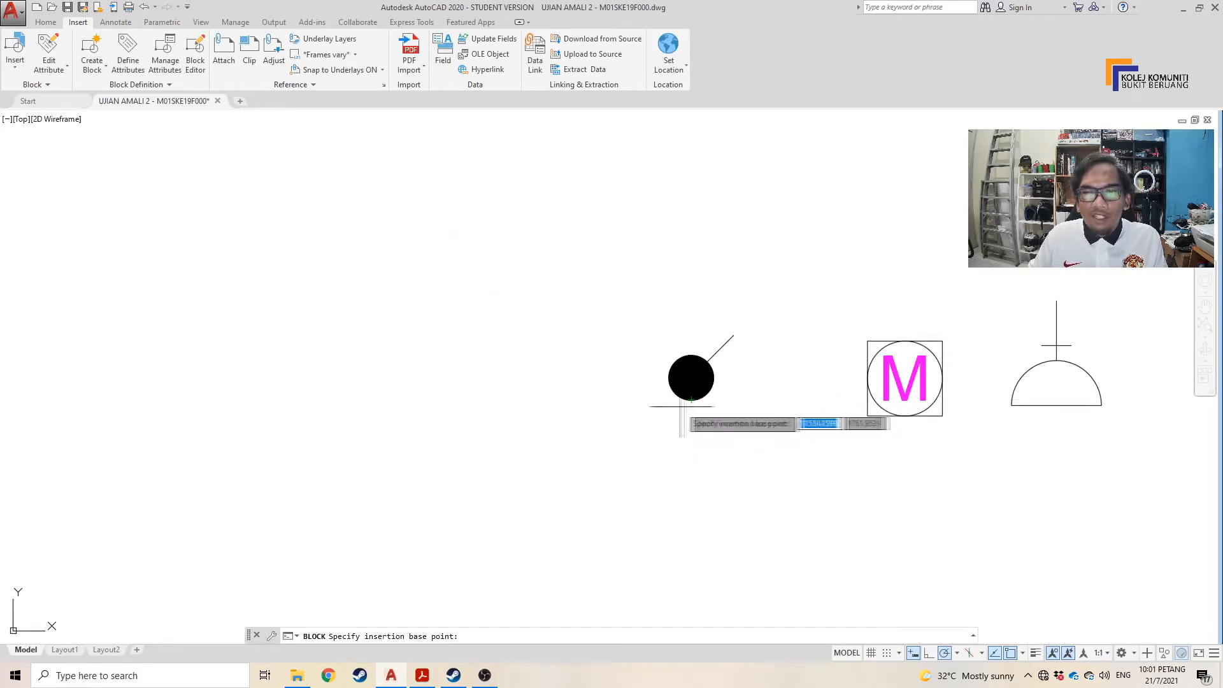
pyautogui.click(691, 400)
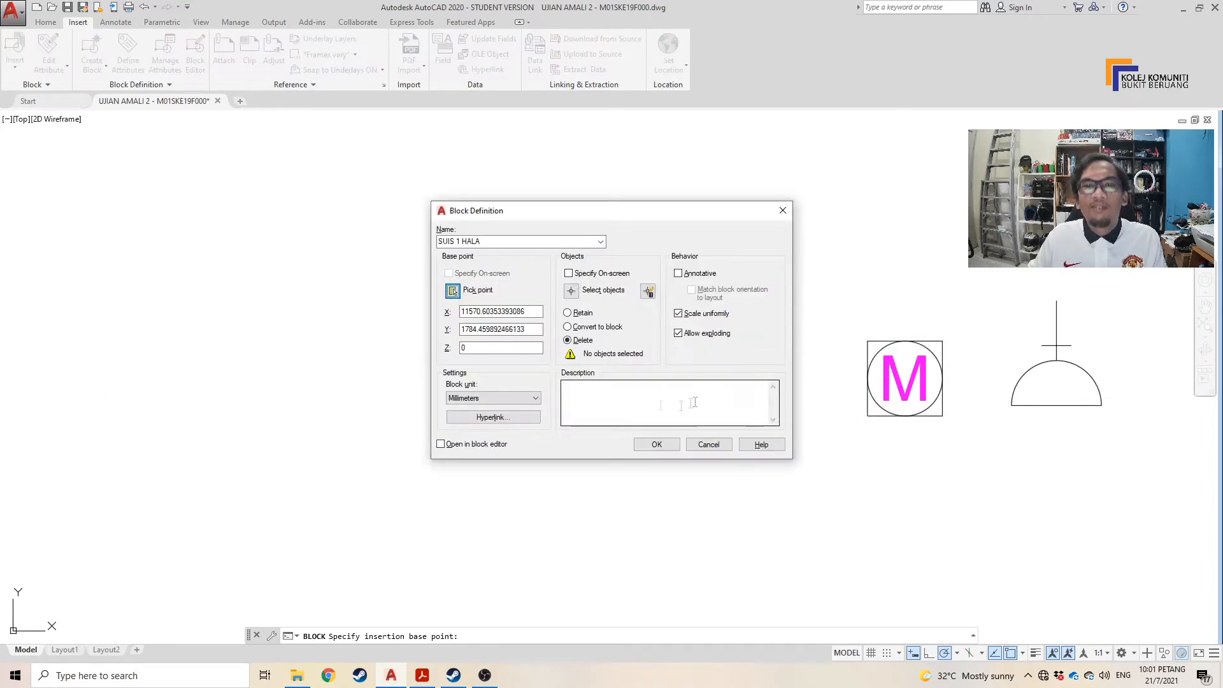
pyautogui.click(571, 291)
pyautogui.click(646, 324)
pyautogui.click(758, 421)
pyautogui.press('Return')
pyautogui.click(656, 446)
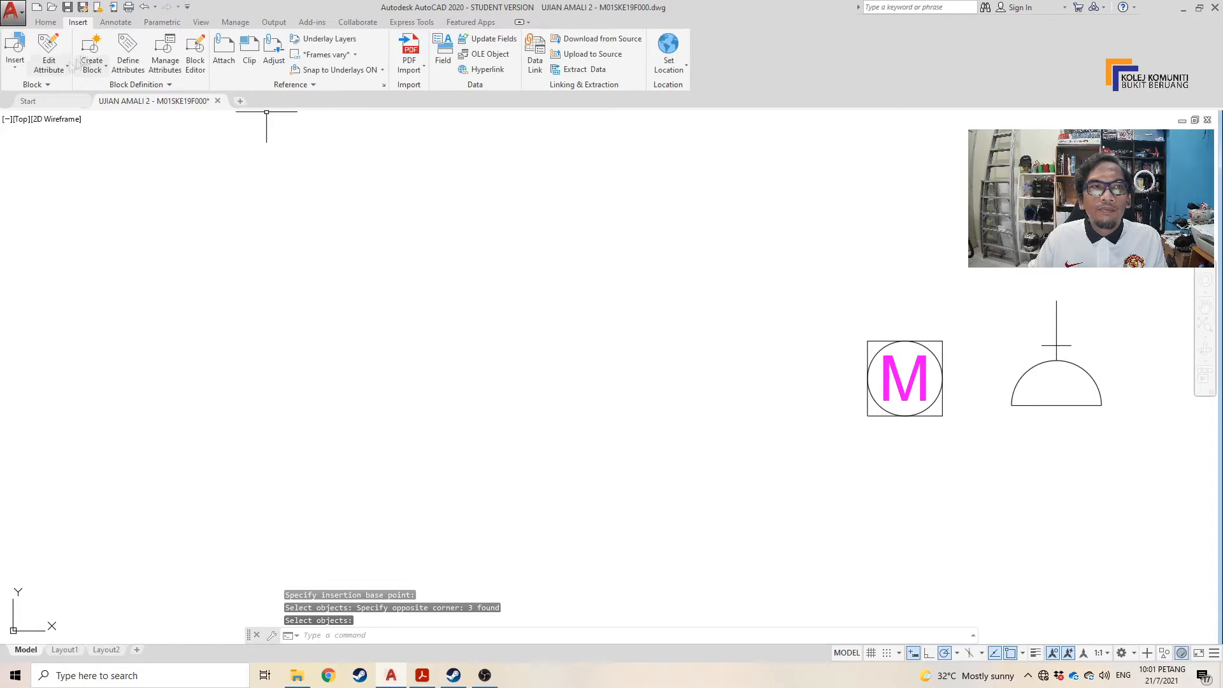
# Create a METER KWJ block from the boxed M symbol, with its base point at the midpoint of the square's lower edge
pyautogui.click(92, 54)
pyautogui.write('METER KWJ')
pyautogui.click(453, 291)
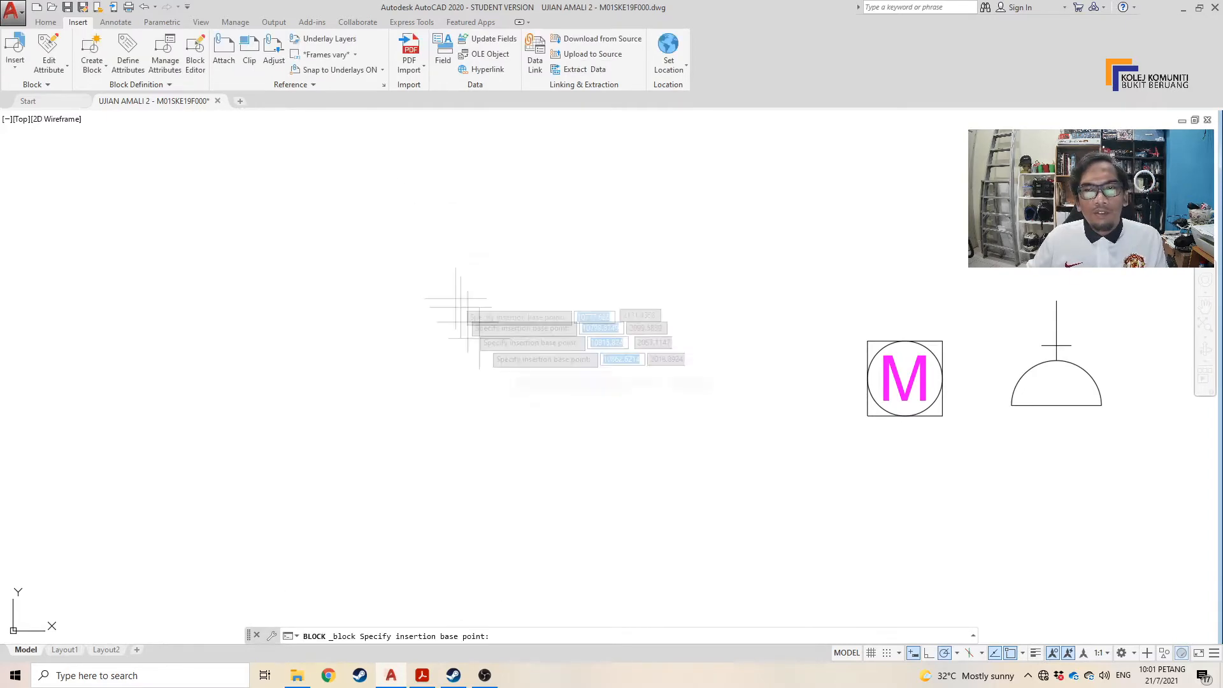
pyautogui.click(905, 416)
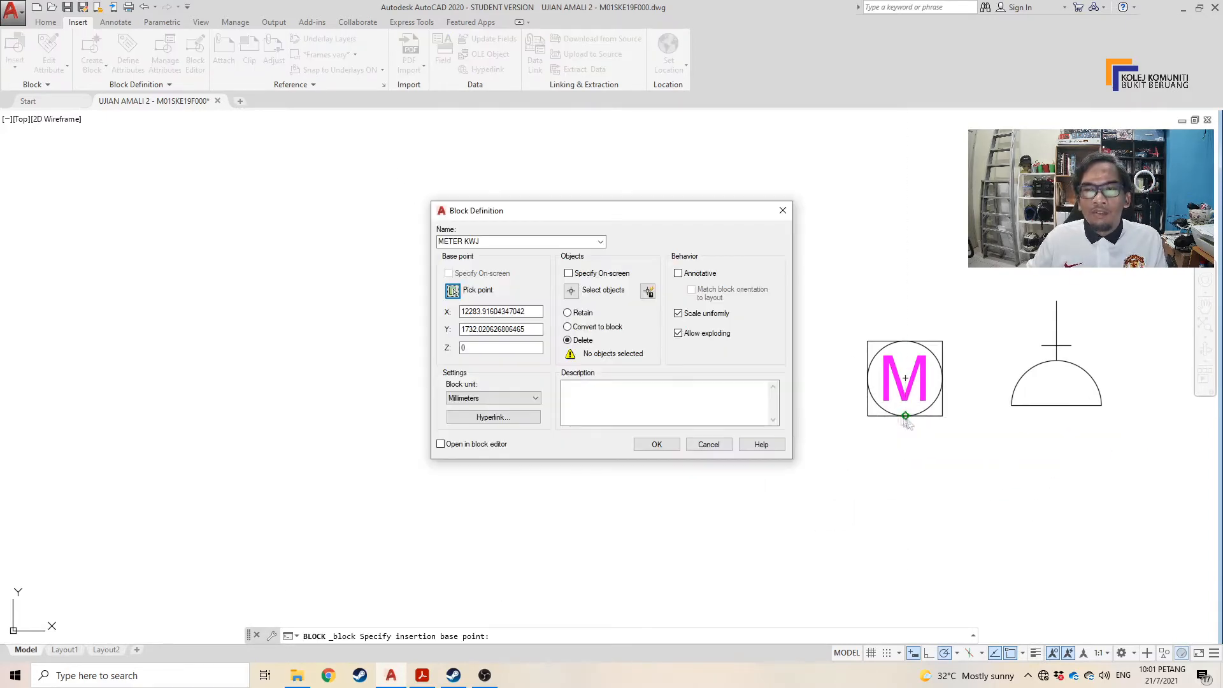
pyautogui.click(568, 295)
pyautogui.click(853, 326)
pyautogui.click(955, 438)
pyautogui.press('Return')
pyautogui.click(664, 448)
# Create a SOKET ALIR KELUAR block from the socket outlet symbol, with its base point at the midpoint of the flat edge
pyautogui.press('Return')
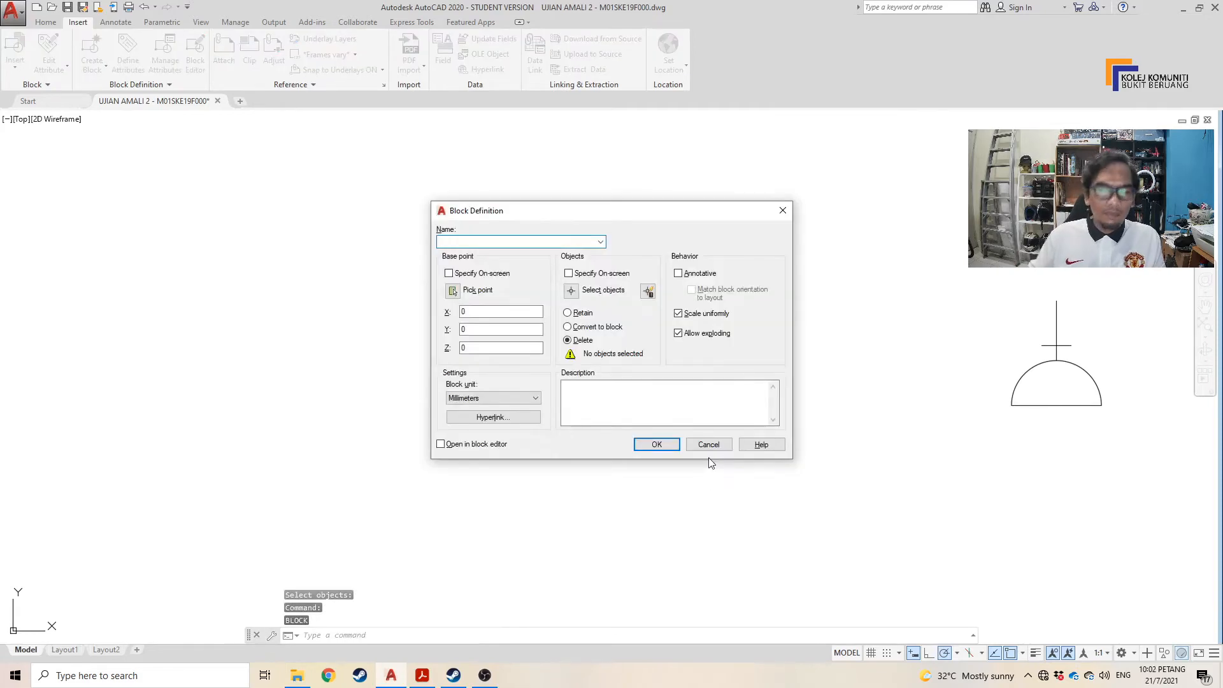
pyautogui.write('ELUAR')
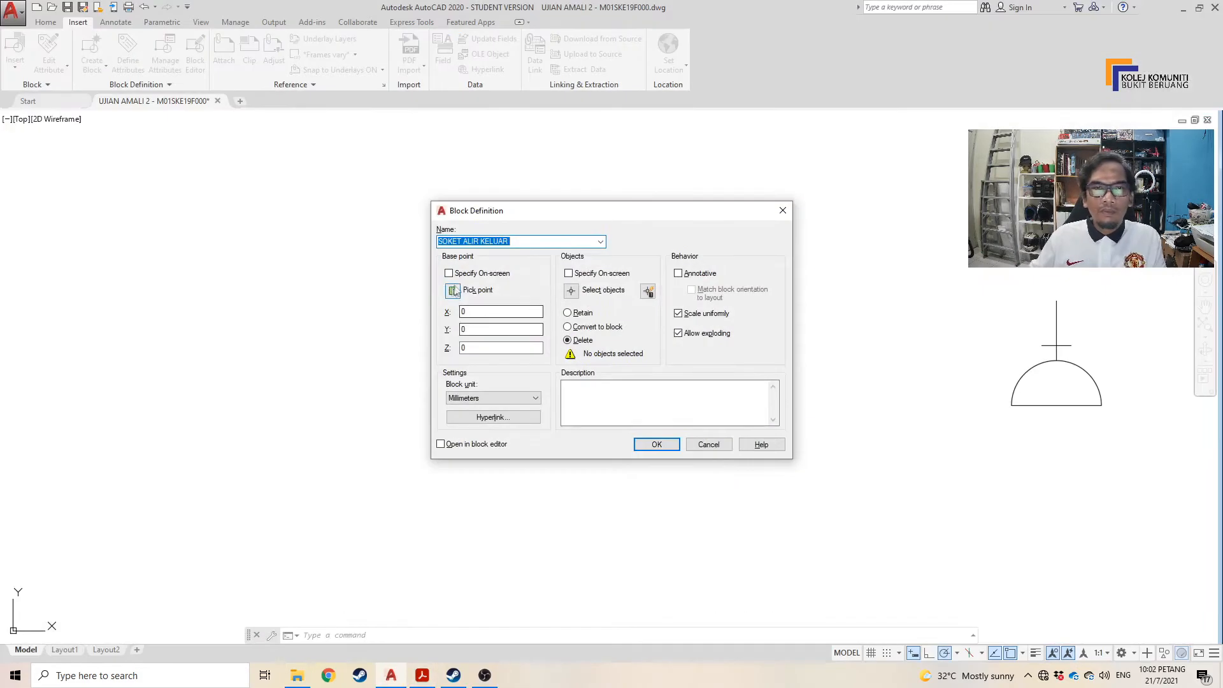
pyautogui.click(453, 291)
pyautogui.click(1057, 405)
pyautogui.click(571, 290)
pyautogui.click(973, 274)
pyautogui.click(1164, 456)
pyautogui.press('Return')
pyautogui.click(660, 445)
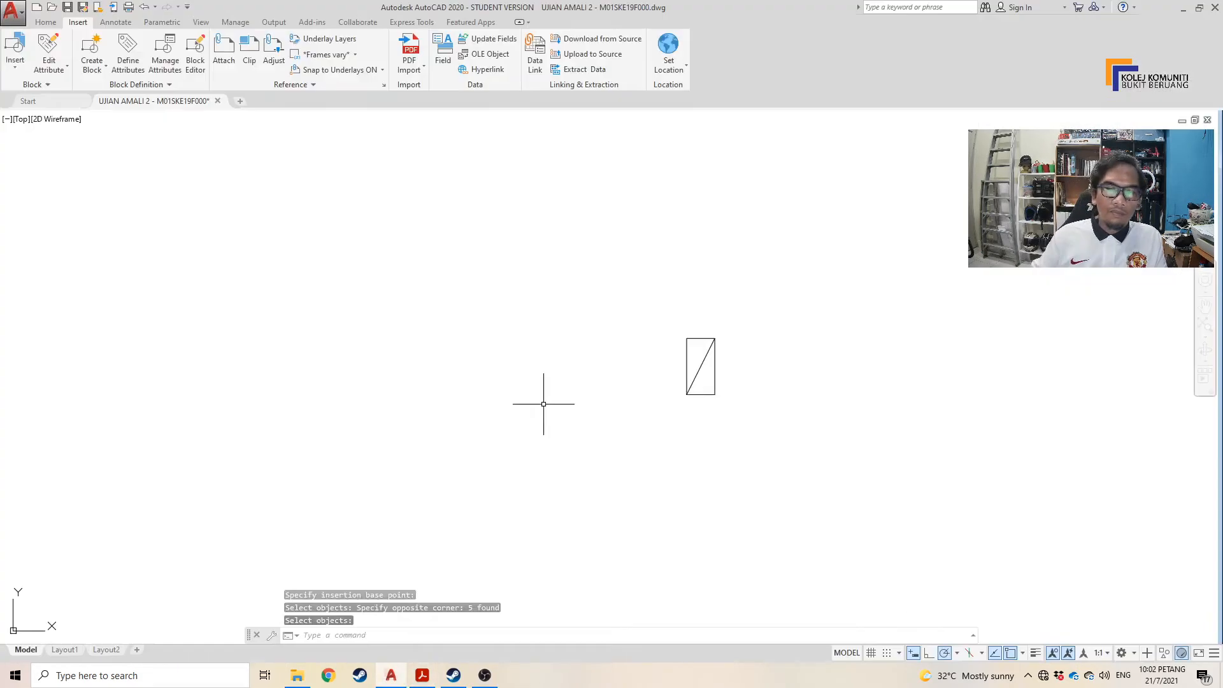
# Create a PAPAN FIUS AGIHAN block from the rectangle with a diagonal, with its base point at the lower edge's midpoint
pyautogui.press('Return')
pyautogui.write('PAPAN FIUS AGIHAN')
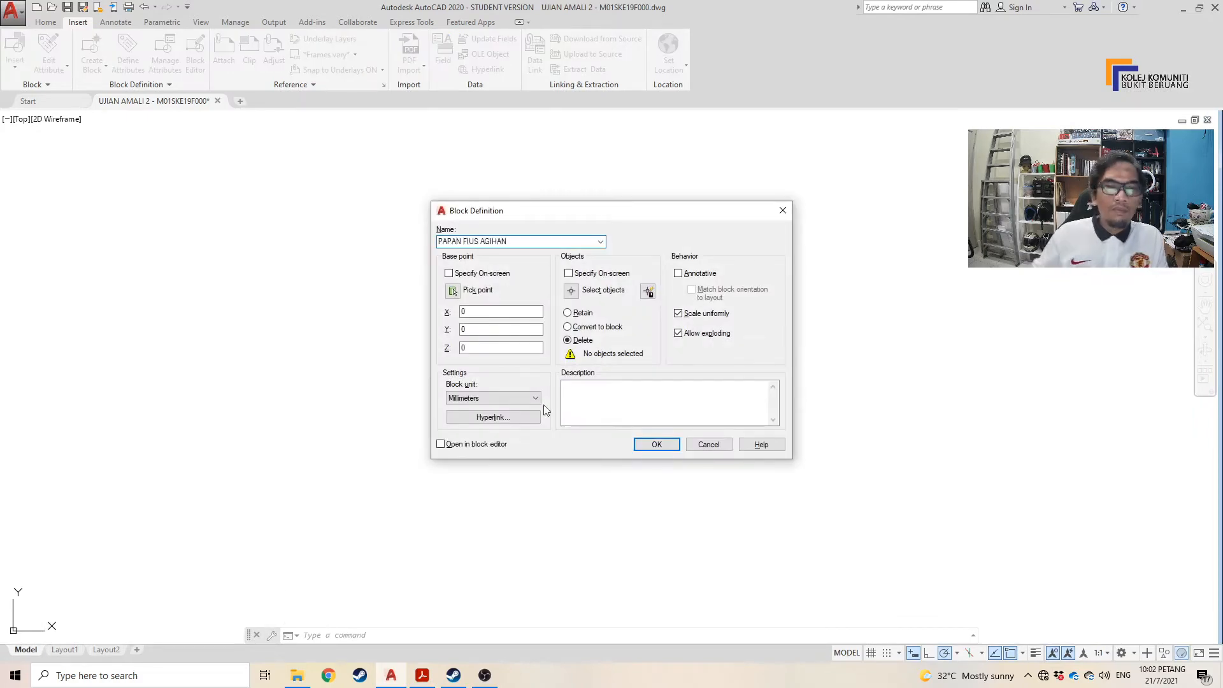
pyautogui.click(453, 292)
pyautogui.click(701, 395)
pyautogui.click(571, 291)
pyautogui.click(658, 309)
pyautogui.click(796, 460)
pyautogui.press('Return')
pyautogui.click(659, 445)
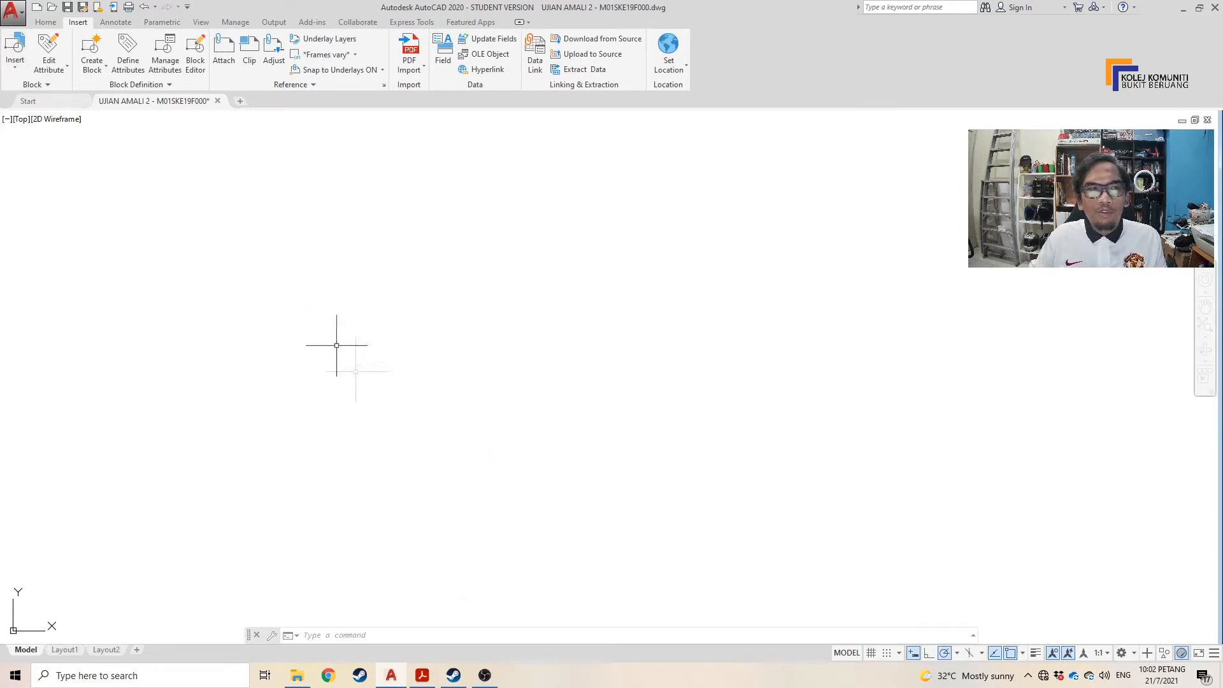
# Review all the created symbol blocks in the drawing's block gallery
pyautogui.click(11, 72)
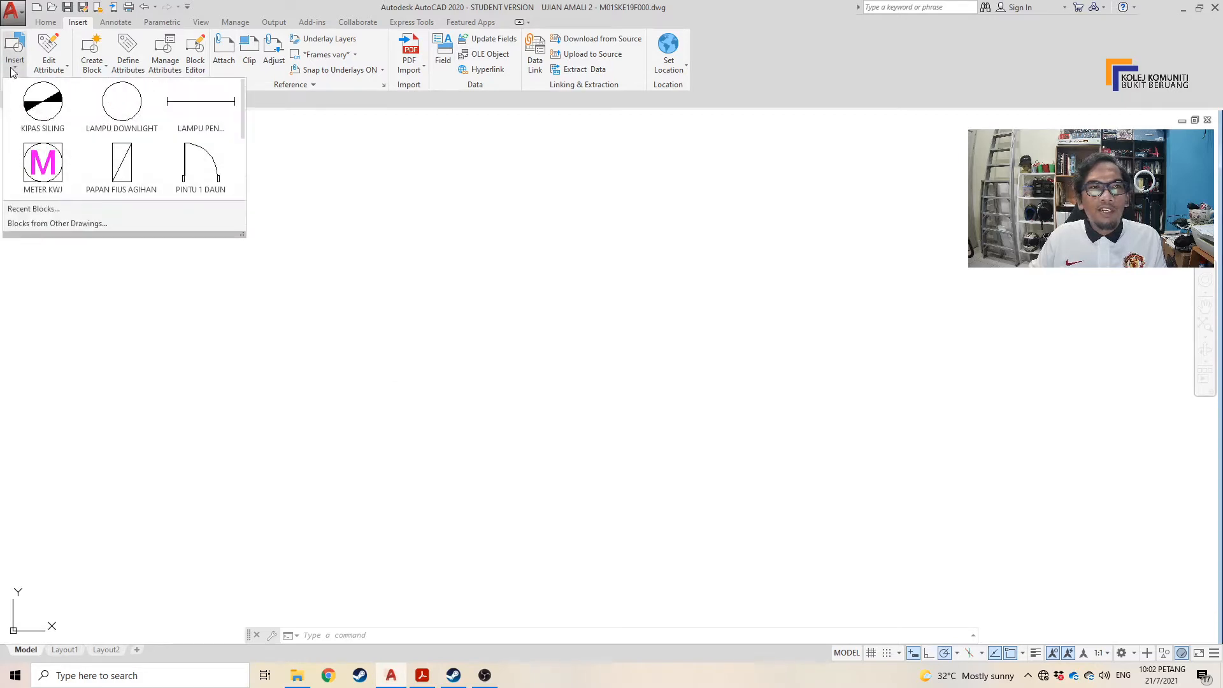
pyautogui.scroll(-1, 120, 108)
pyautogui.scroll(-2, 121, 128)
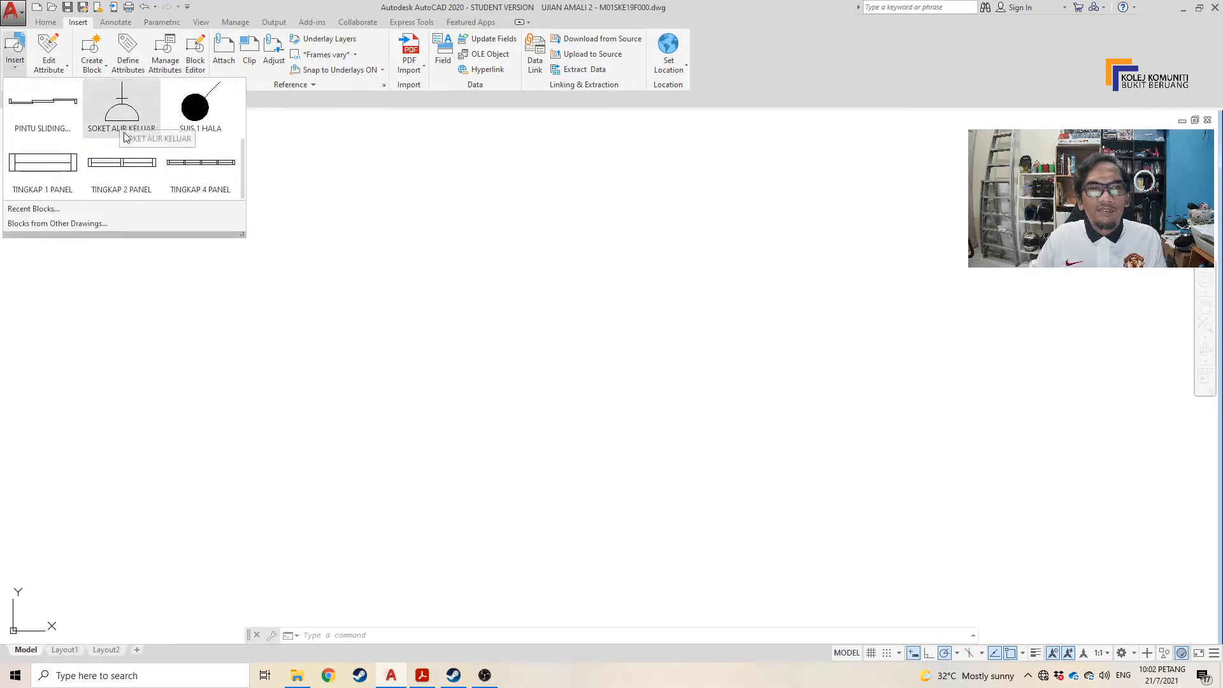
pyautogui.scroll(3, 123, 140)
pyautogui.scroll(1, 124, 150)
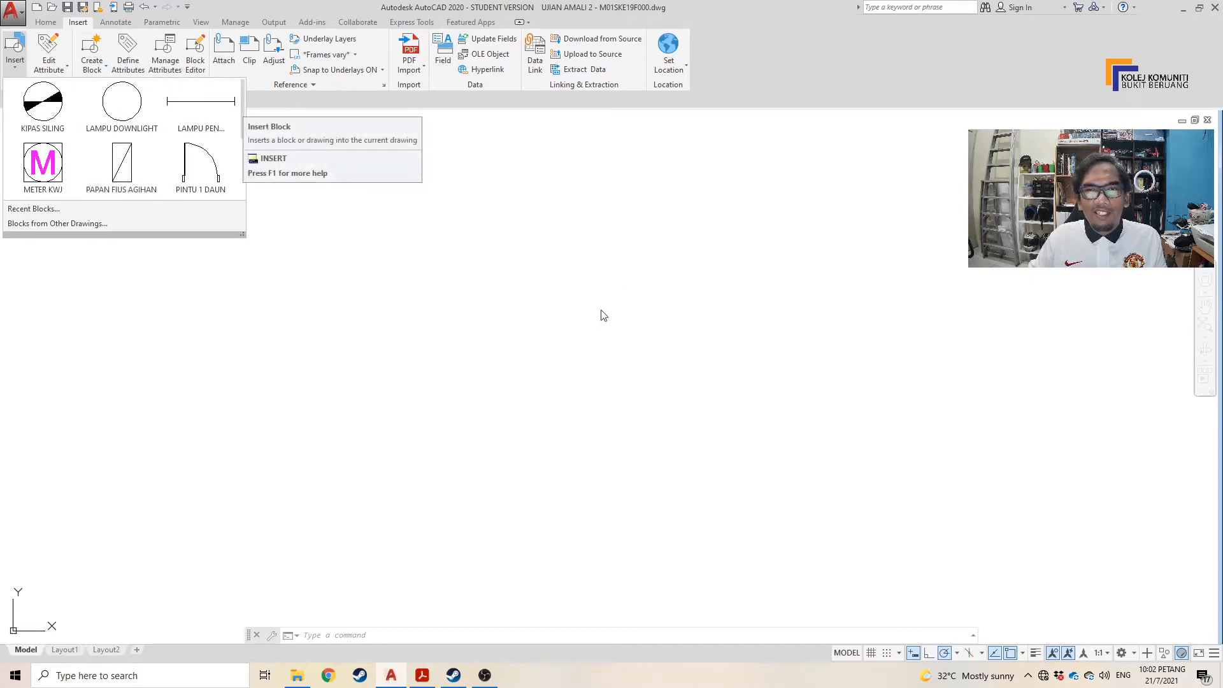
pyautogui.click(541, 337)
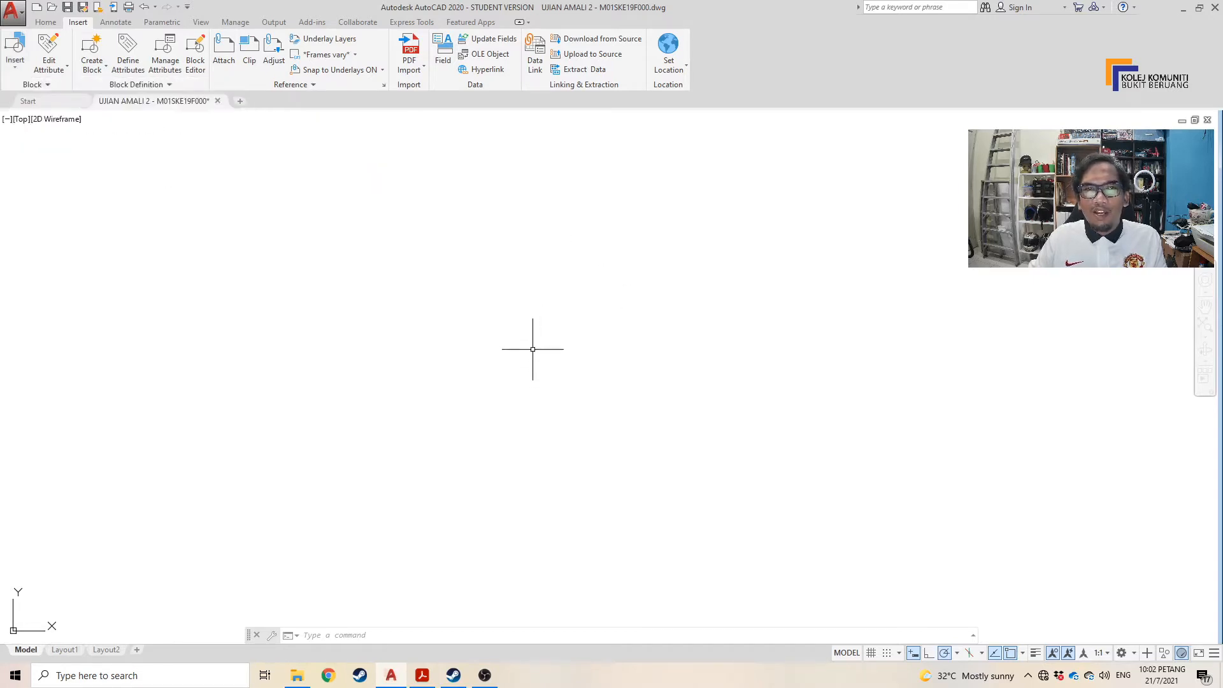
# Check the overall house dimensions on the Lampiran 3 floor plan in the exam PDF and return to AutoCAD
pyautogui.hotkey('alt', 'Tab')
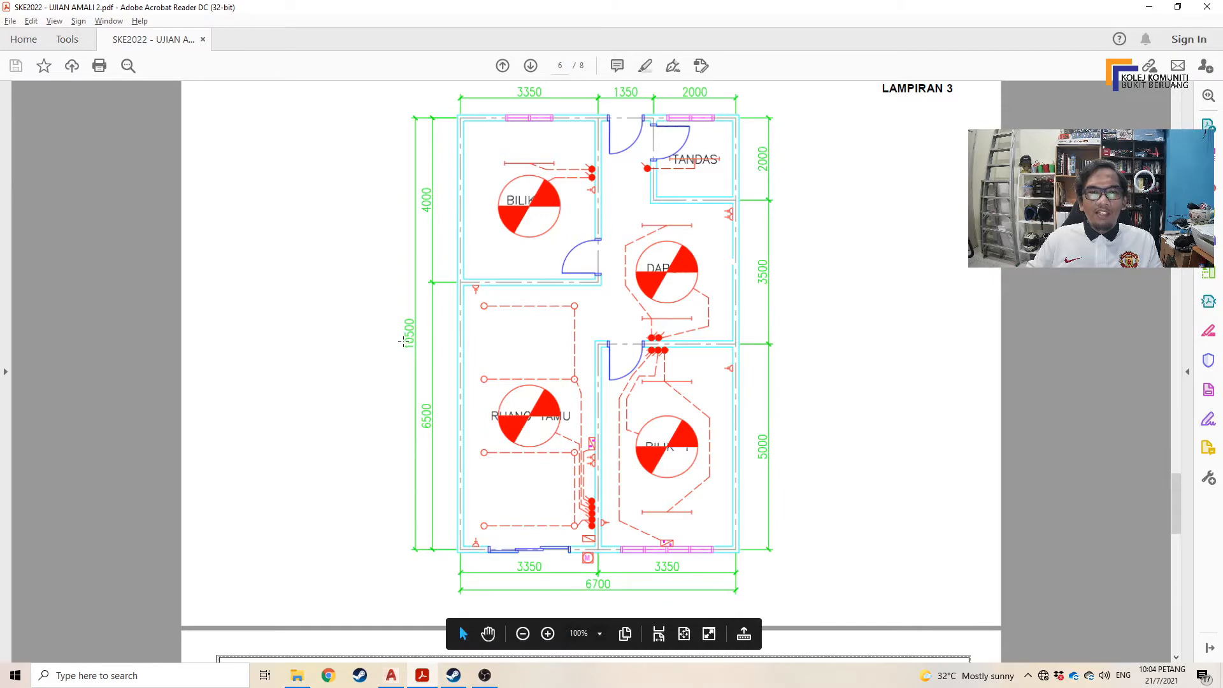
pyautogui.hotkey('alt', 'Tab')
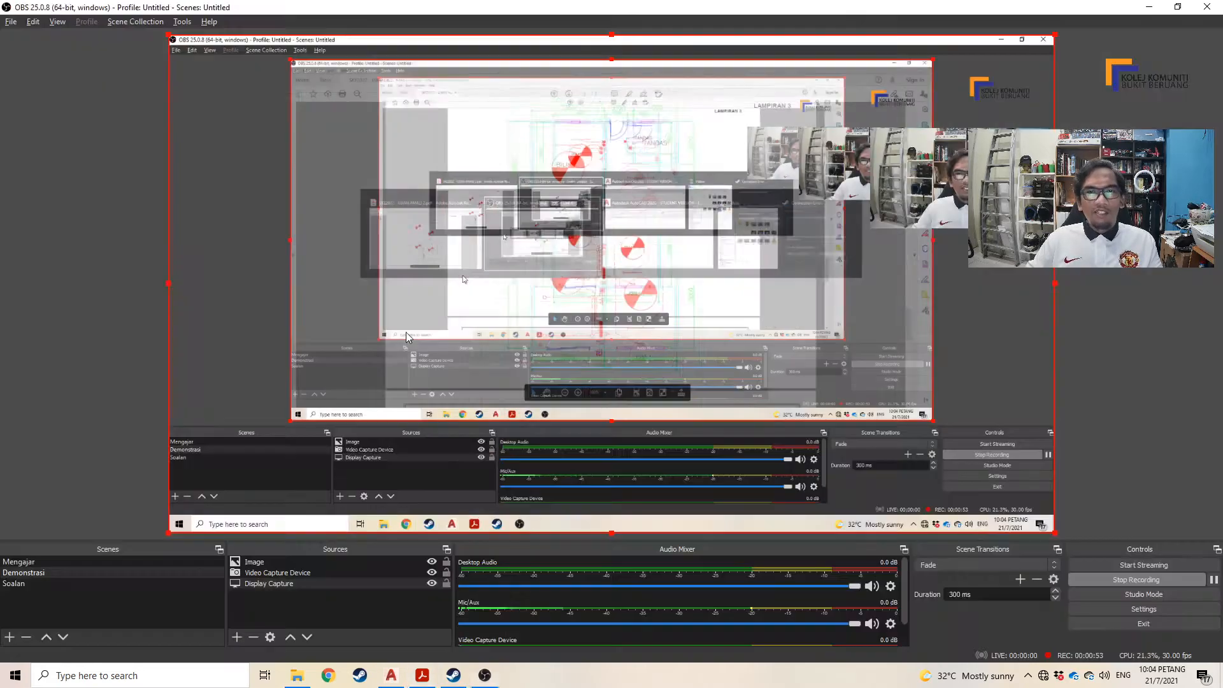
pyautogui.hotkey('alt', 'Tab')
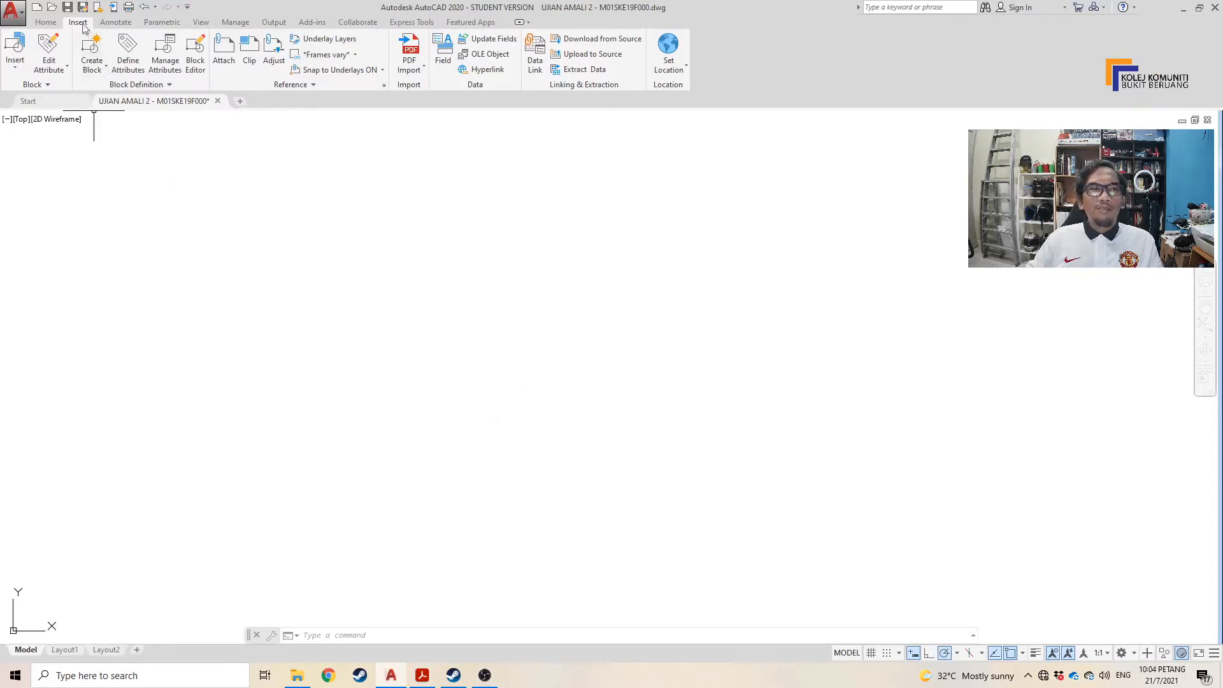
# Draw a horizontal line 6700 long on the CONSTRUCTION LINE layer as the house's bottom axis
pyautogui.click(46, 23)
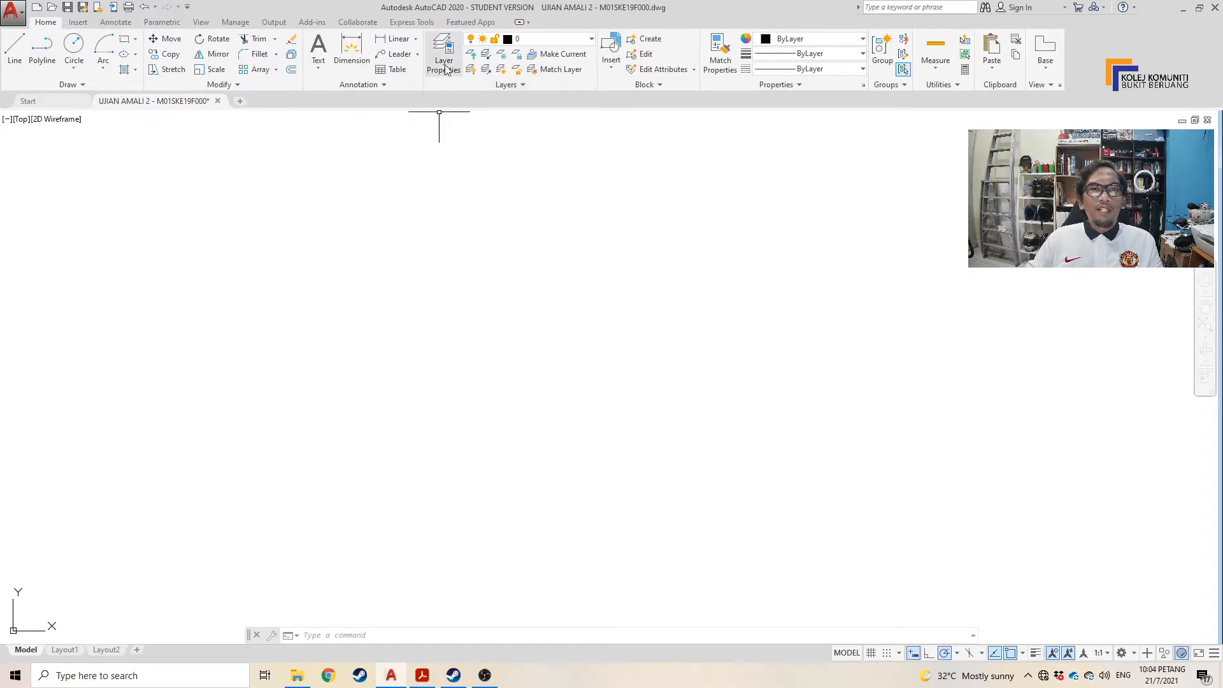
pyautogui.click(570, 40)
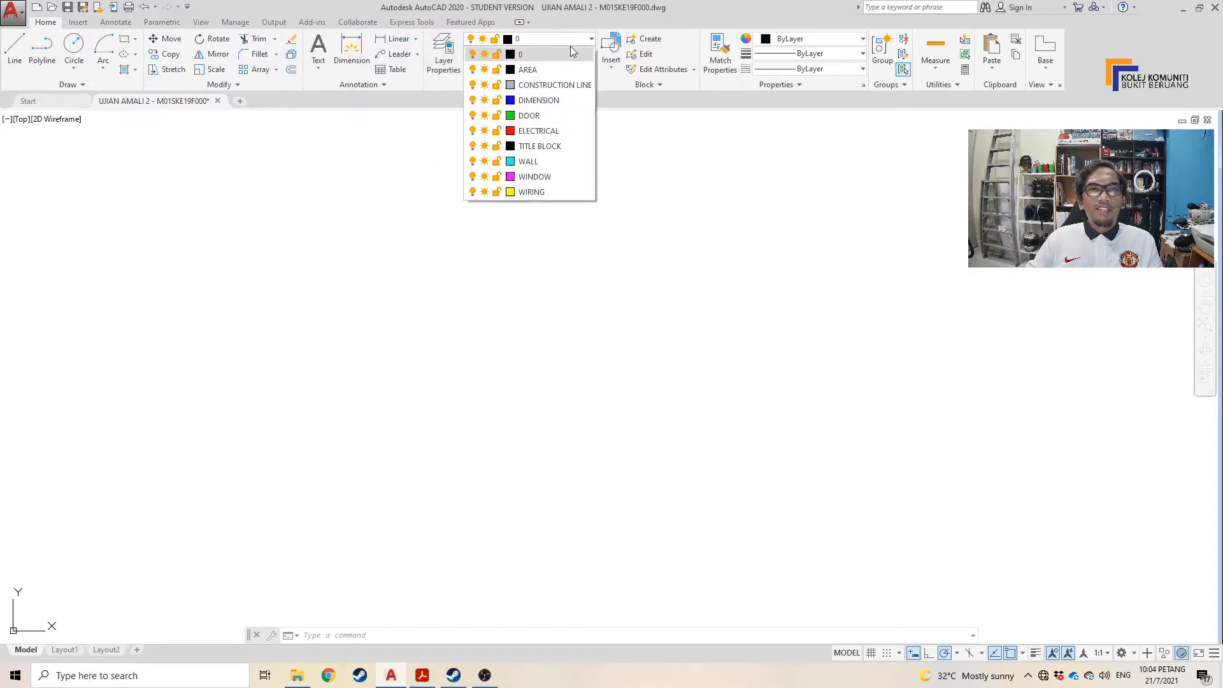
pyautogui.click(552, 84)
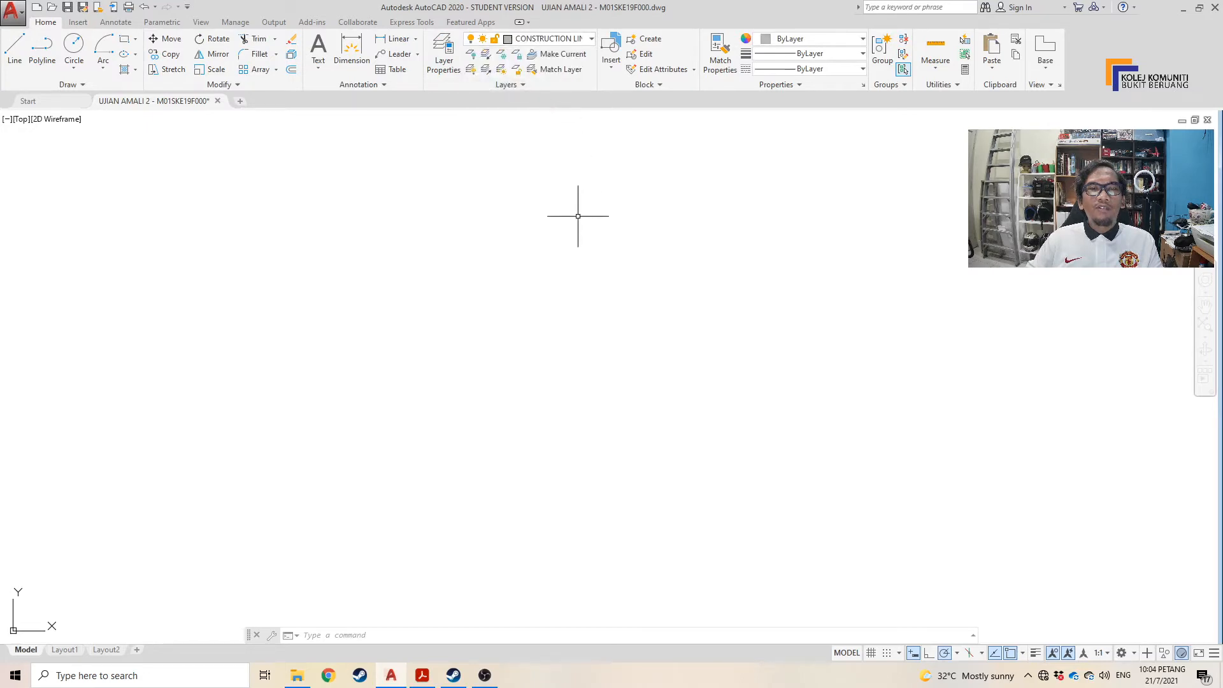
pyautogui.click(14, 53)
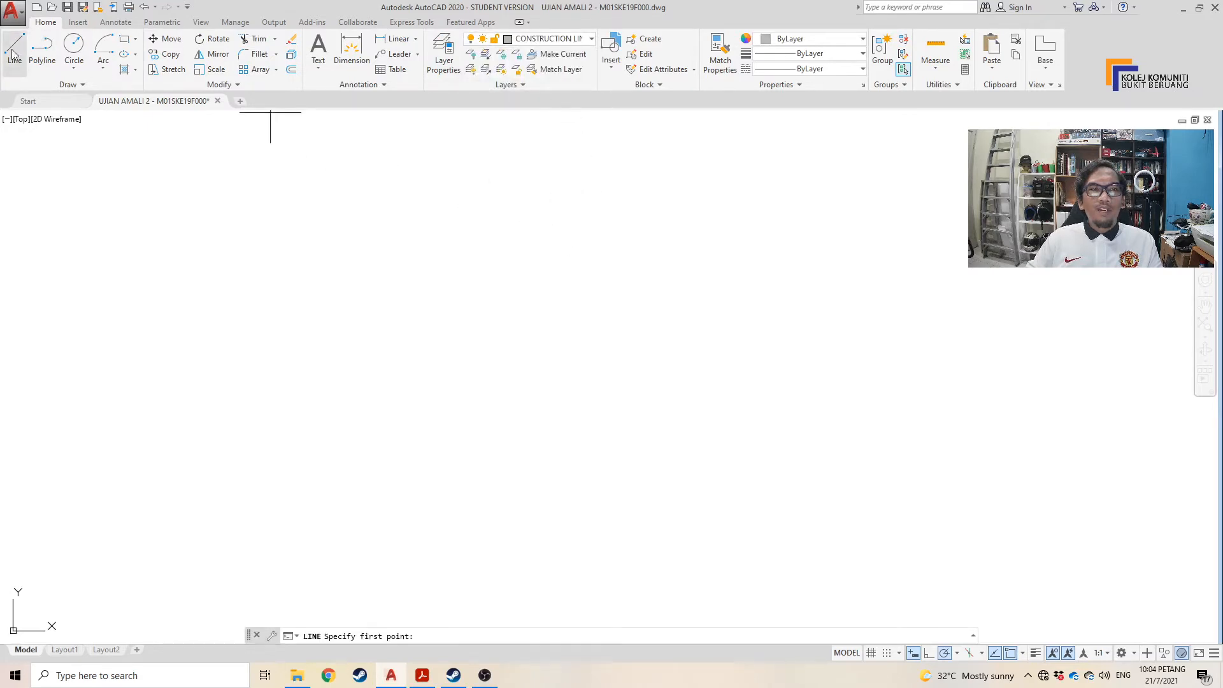
pyautogui.click(385, 582)
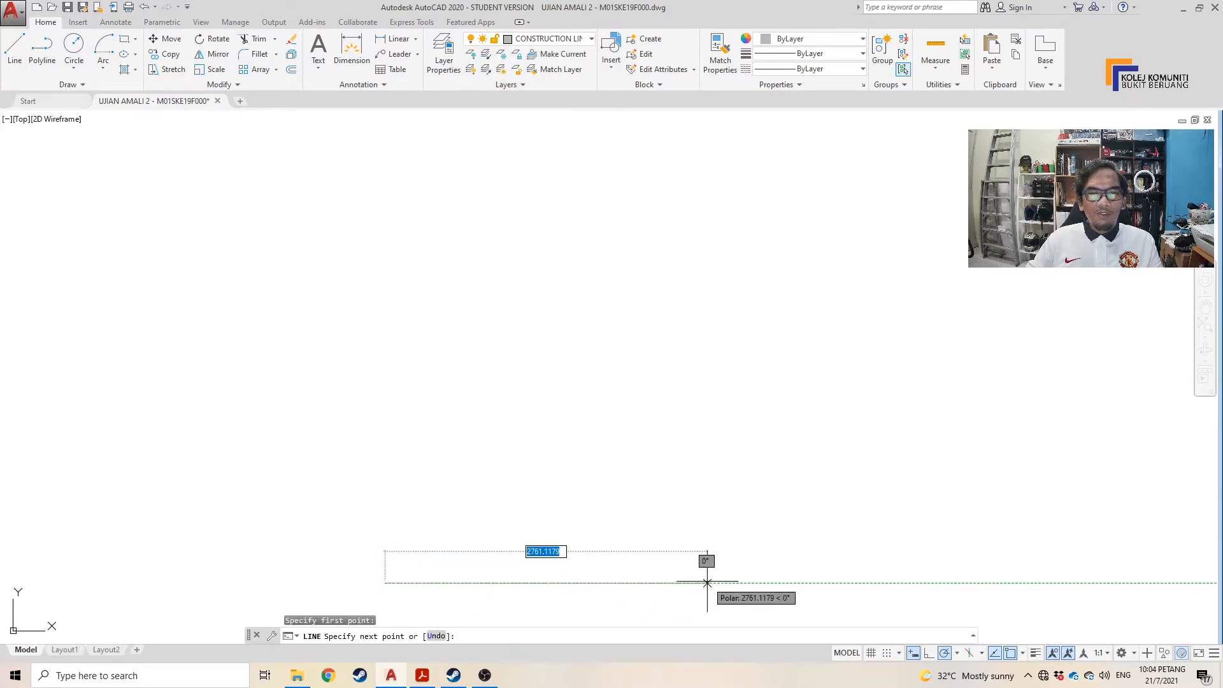
pyautogui.write('67')
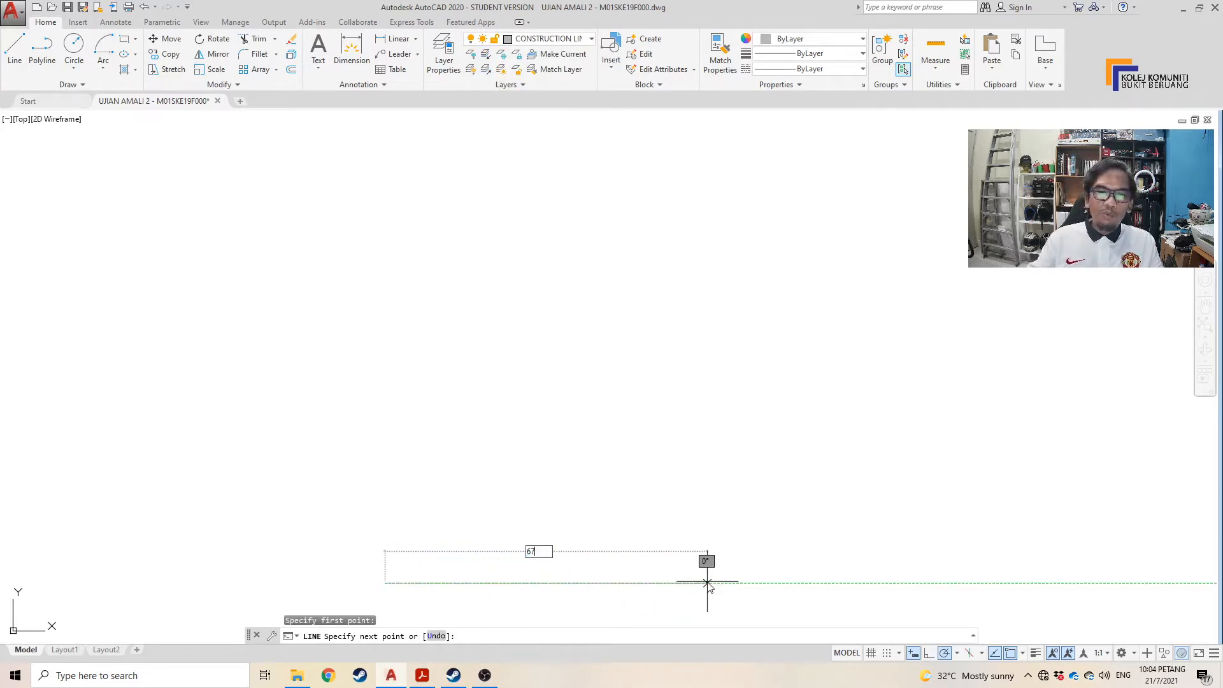
pyautogui.write('00')
pyautogui.press('Return')
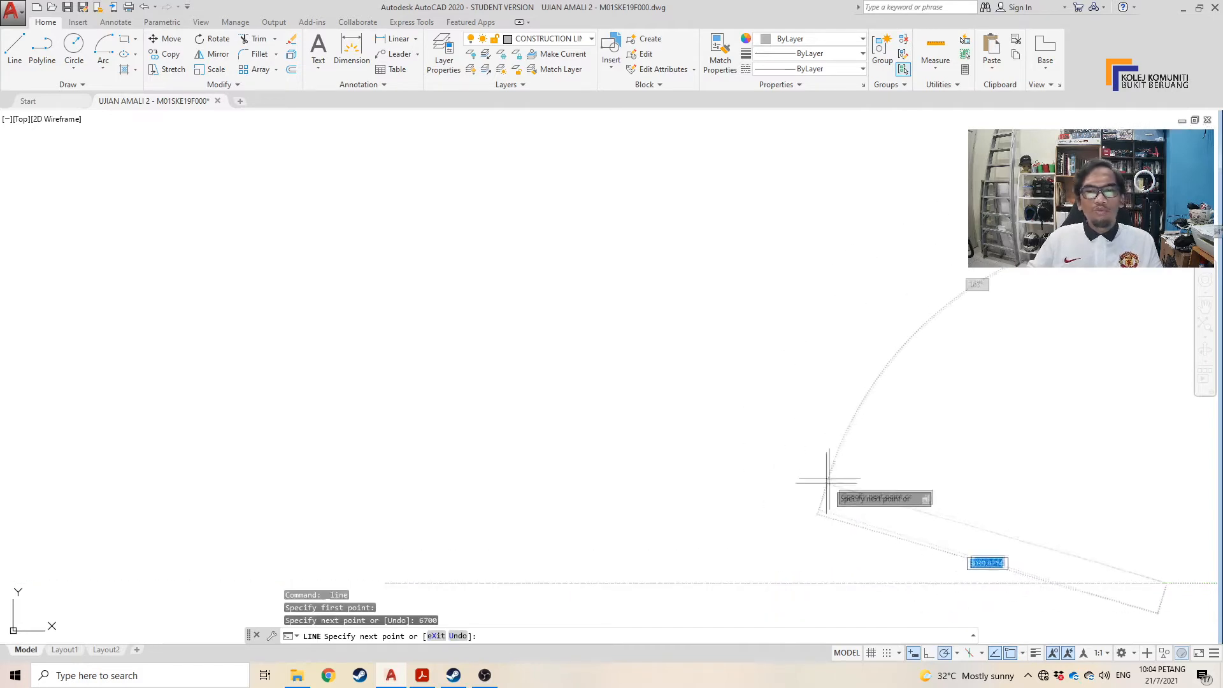
# End the line and set the drawing's global linetype scale factor to 10
pyautogui.press('Escape')
pyautogui.scroll(-2, 836, 472)
pyautogui.scroll(2, 808, 554)
pyautogui.moveTo(829, 488); pyautogui.dragTo(718, 511, button='middle')
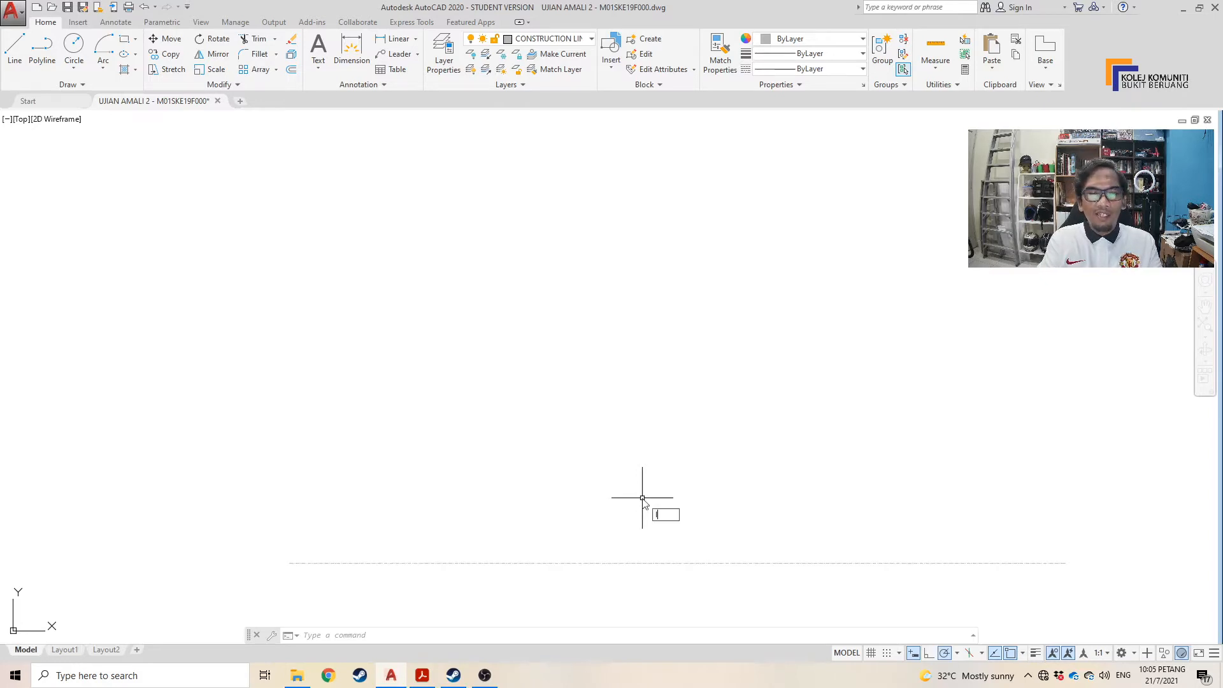
pyautogui.write('s')
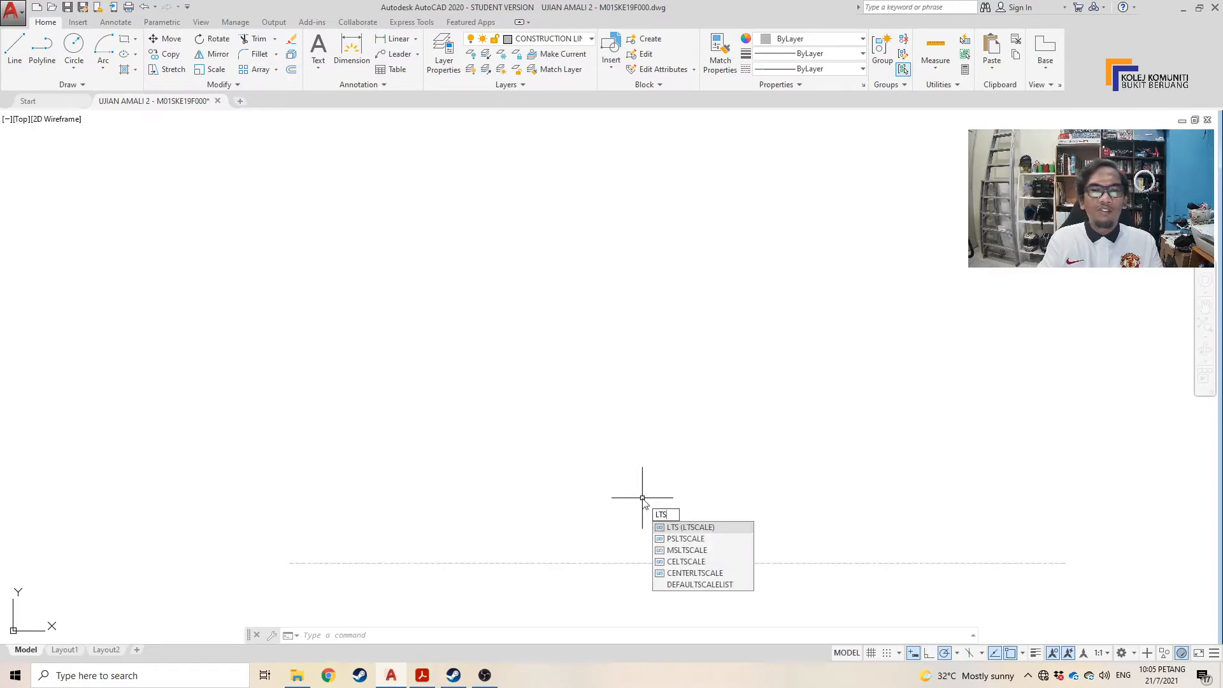
pyautogui.press('Return')
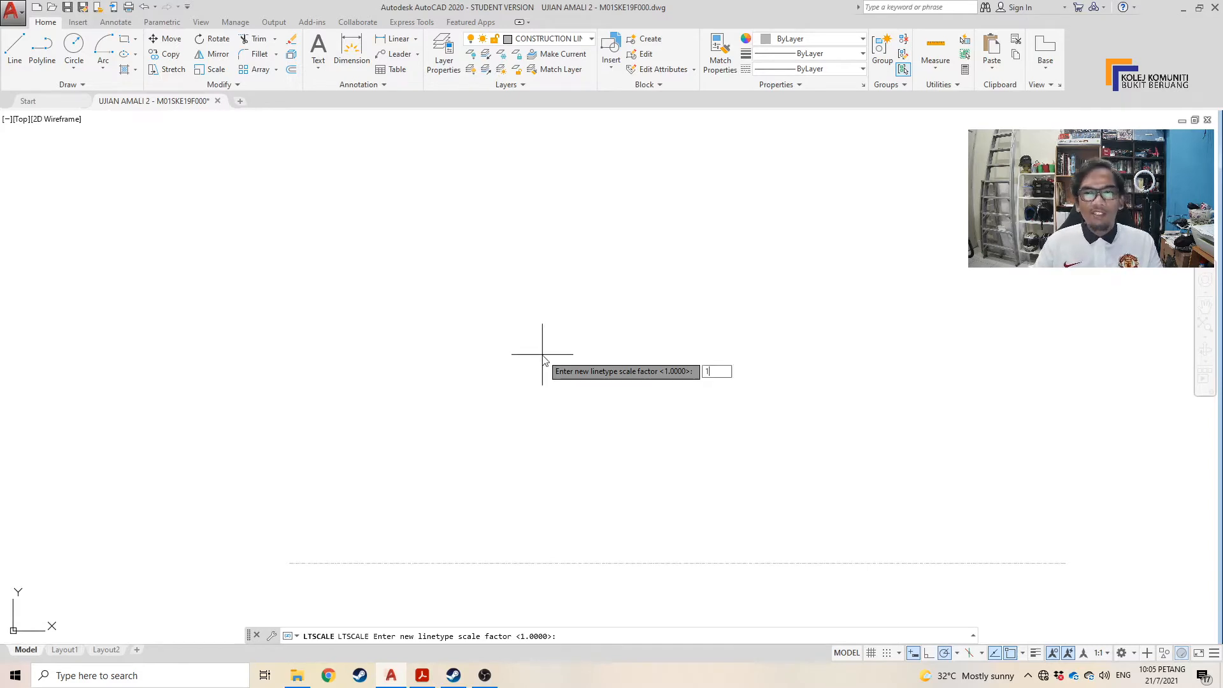
pyautogui.press('Return')
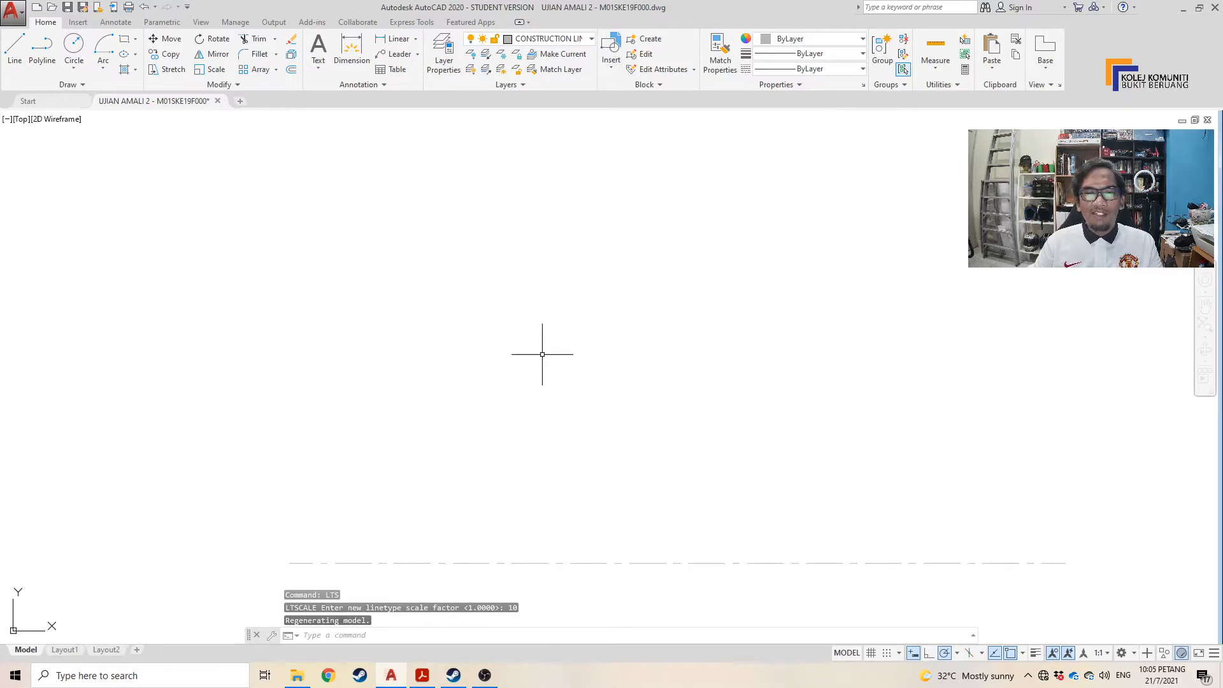
# Set the global linetype scale factor to 20 so the construction line's dashes show more clearly
pyautogui.write('LTSCALE')
pyautogui.press('Return')
pyautogui.write('20')
pyautogui.press('Return')
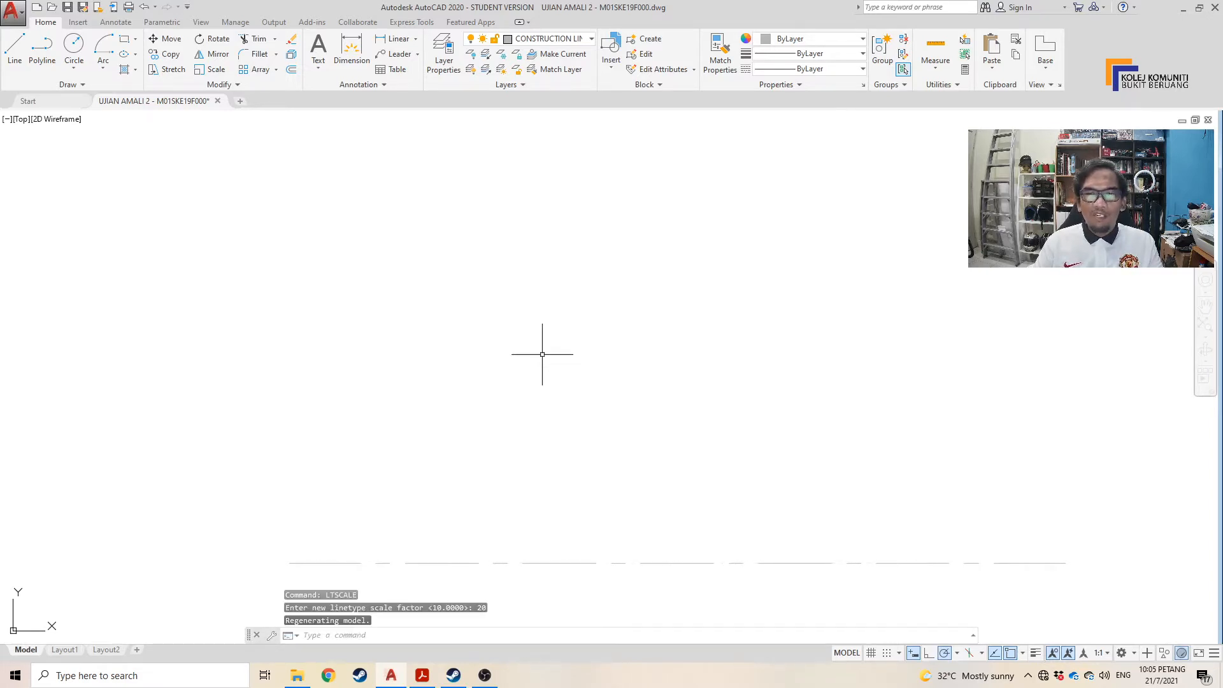
# Check the house's overall height on the Lampiran 3 plan in the exam PDF and return to AutoCAD
pyautogui.scroll(-4, 920, 548)
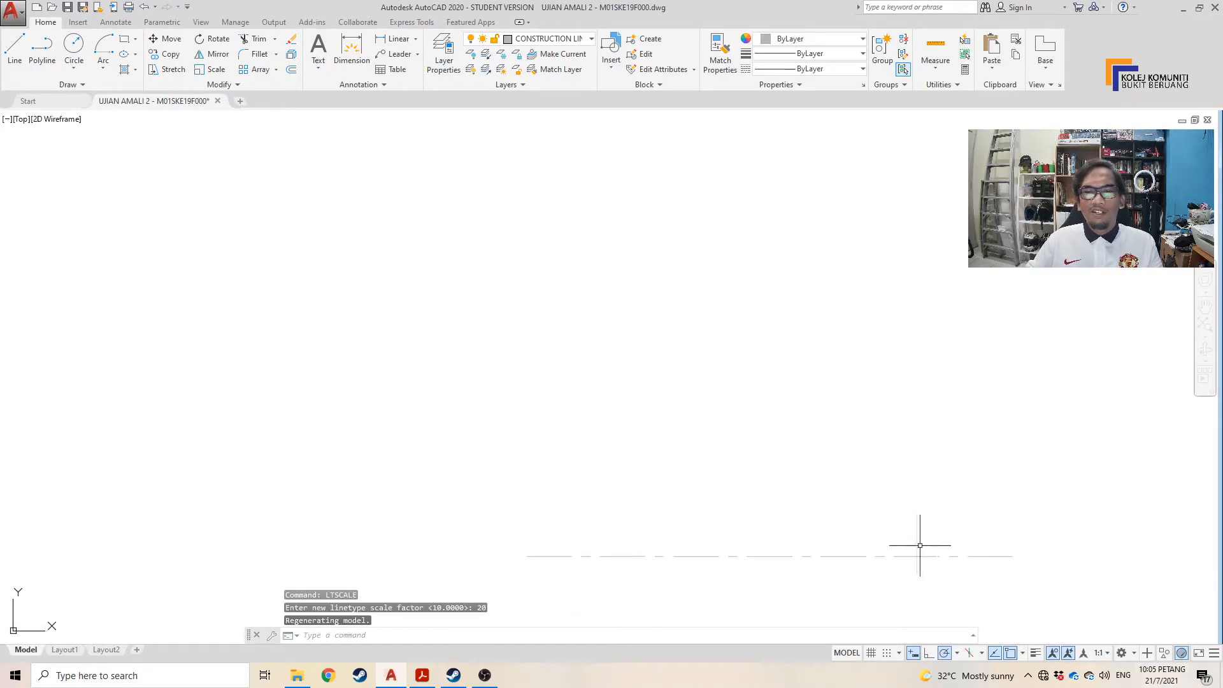
pyautogui.moveTo(888, 504); pyautogui.dragTo(754, 543, button='middle')
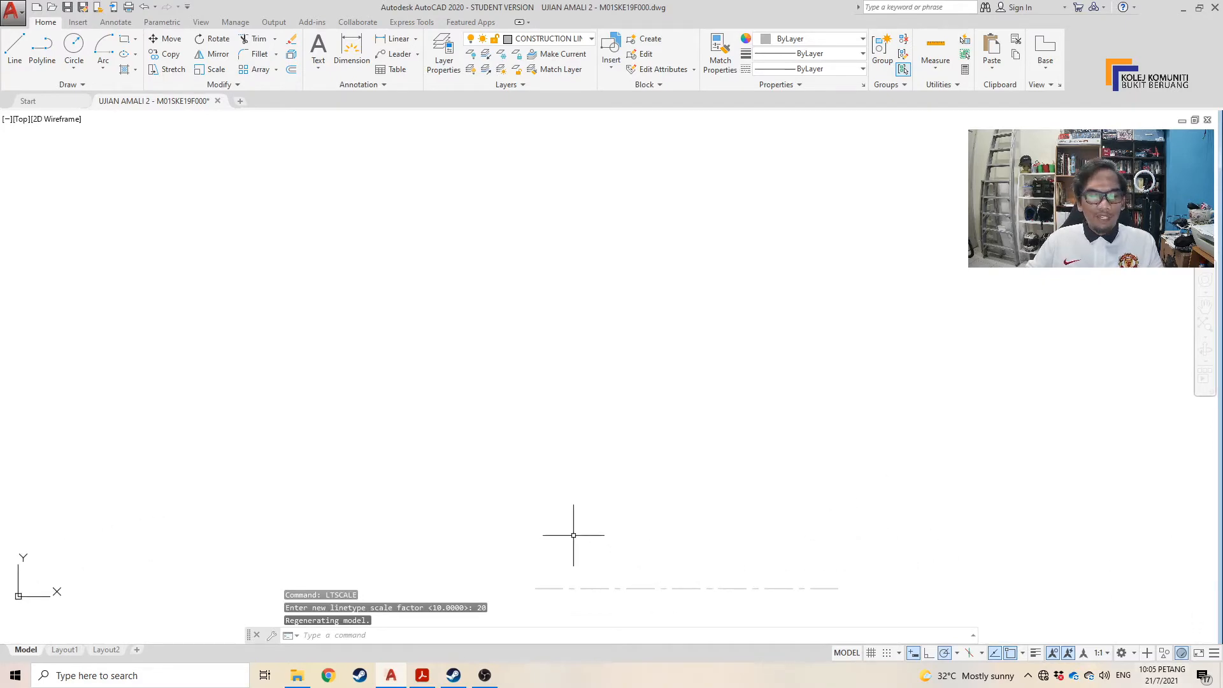
pyautogui.hotkey('alt', 'Tab')
pyautogui.hotkey('alt', 'Tab')
pyautogui.press('Tab')
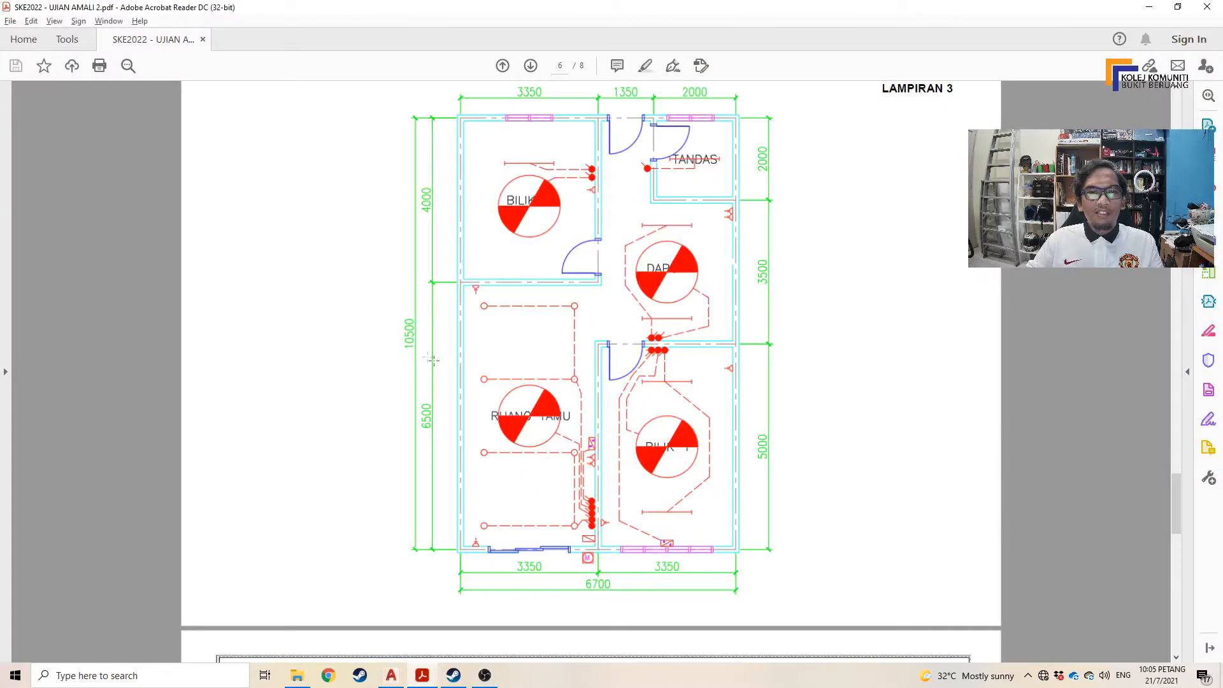
pyautogui.hotkey('alt', 'Tab')
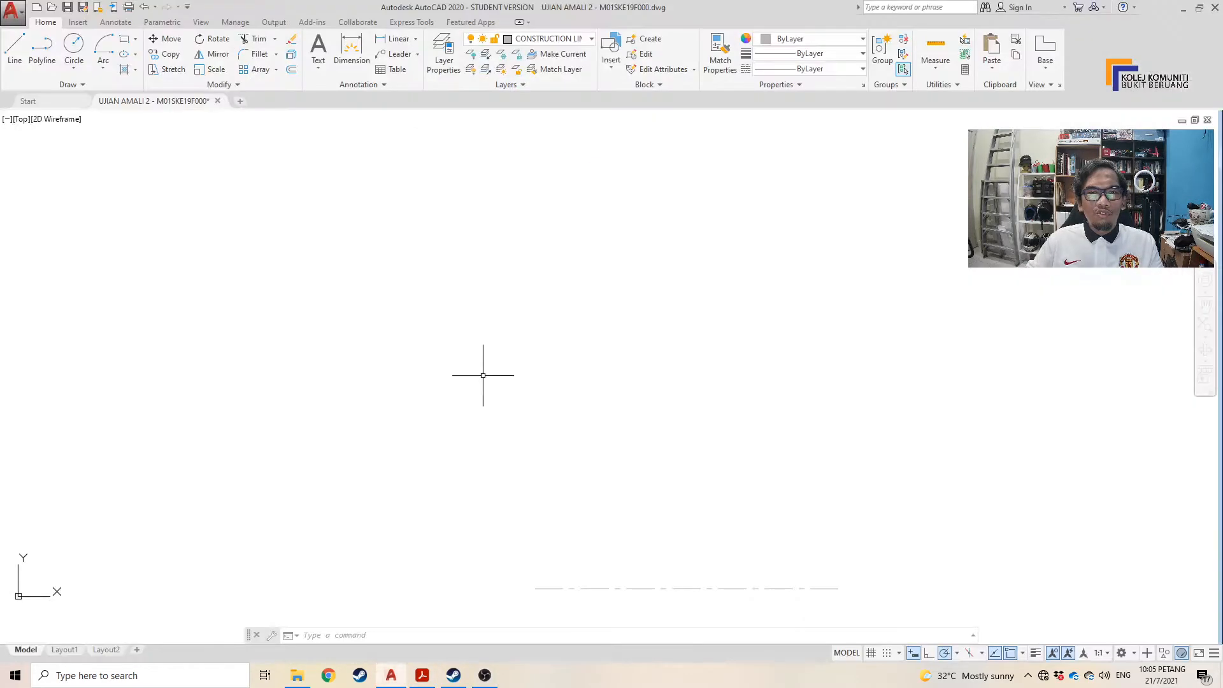
pyautogui.click(61, 303)
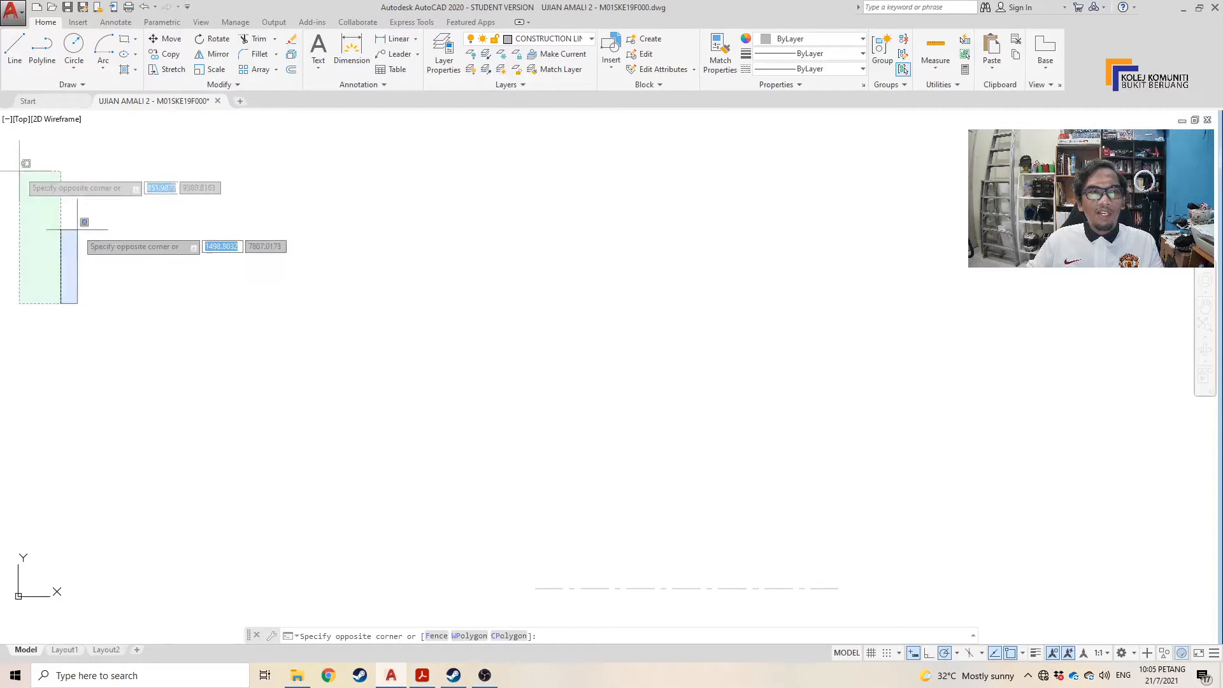
# Draw the left axis 10500 up from the bottom axis's left end and close the outline with the top and right axes
pyautogui.click(16, 54)
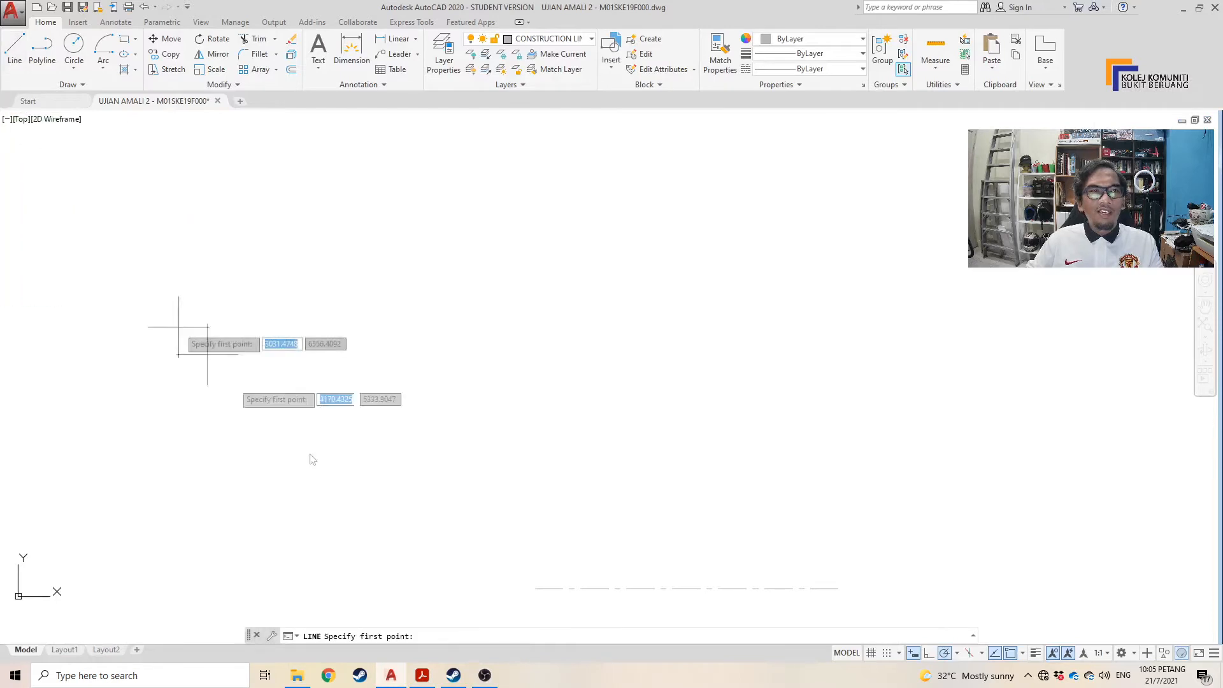
pyautogui.click(535, 588)
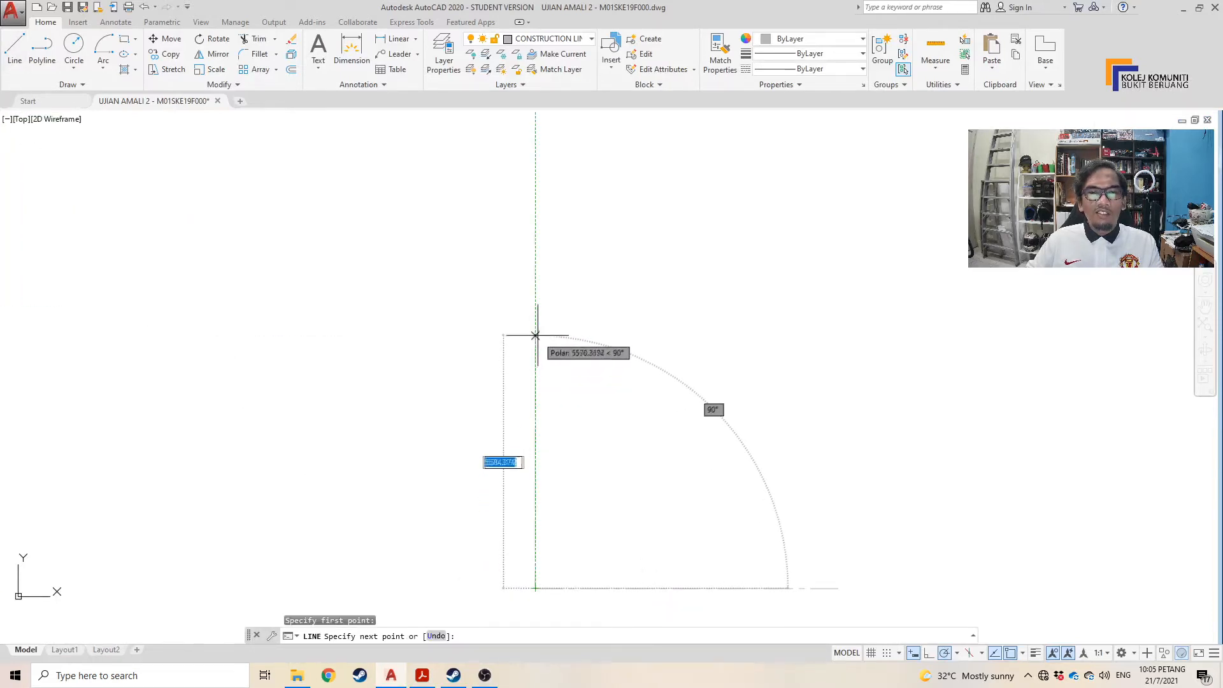
pyautogui.write('105')
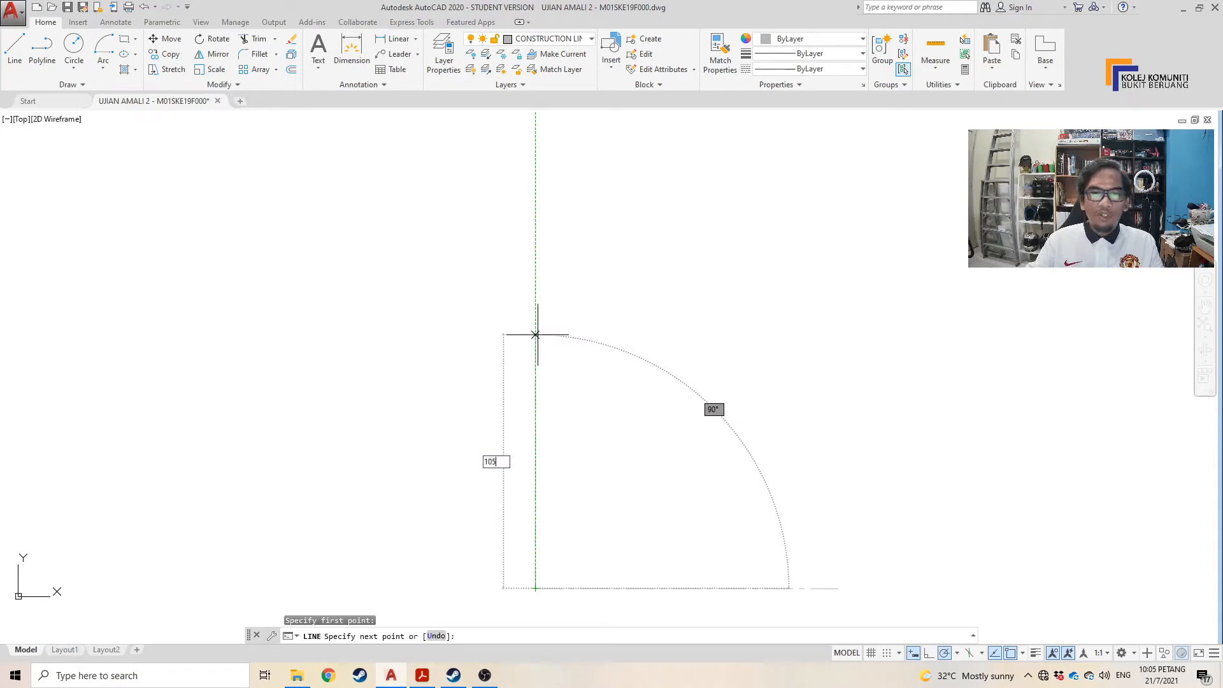
pyautogui.write('00')
pyautogui.press('Return')
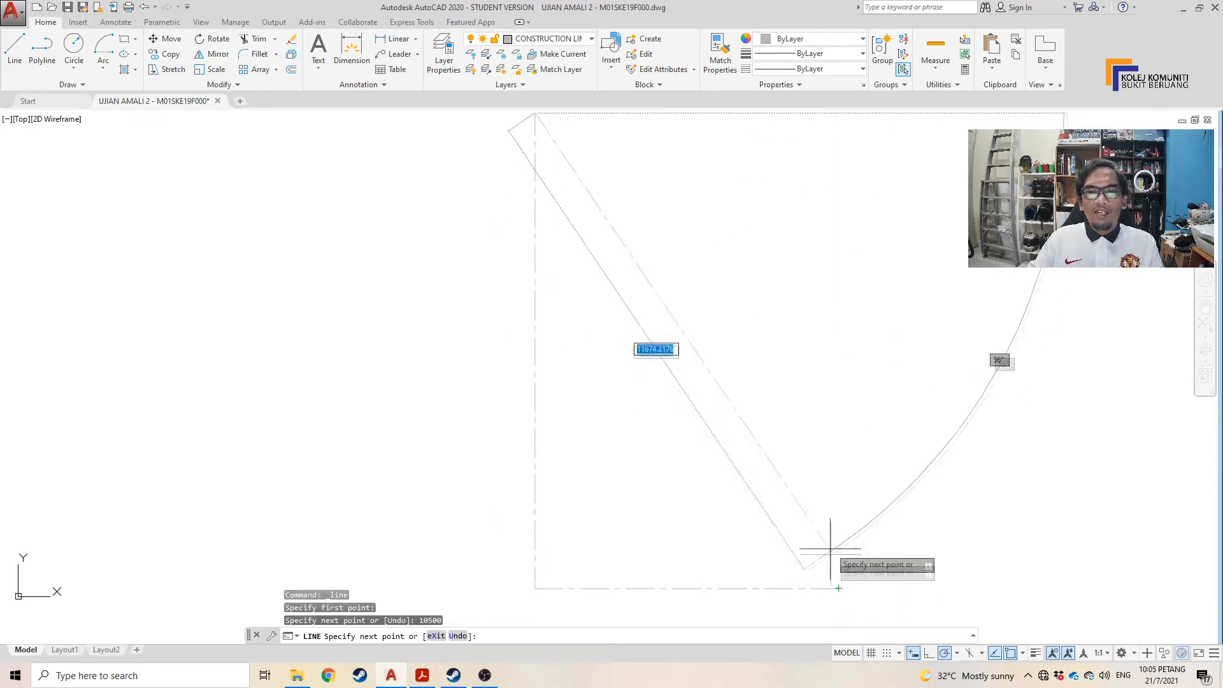
pyautogui.click(839, 115)
pyautogui.click(839, 588)
pyautogui.press('Escape')
pyautogui.moveTo(926, 445)
pyautogui.mouseDown(button='middle')
pyautogui.moveTo(926, 418)
pyautogui.moveTo(881, 430)
pyautogui.mouseUp(button='middle')
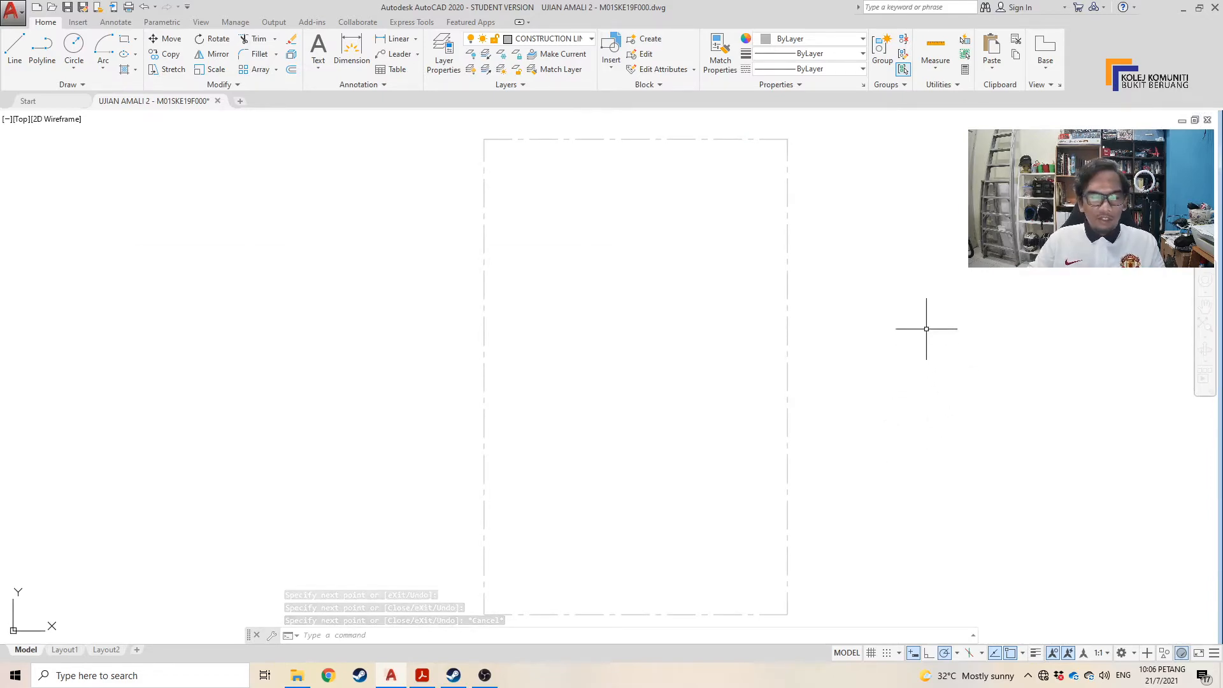
# Check the upper room widths in the exam PDF and offset the left vertical axis 3350 inward as the middle wall axis
pyautogui.hotkey('alt', 'Tab')
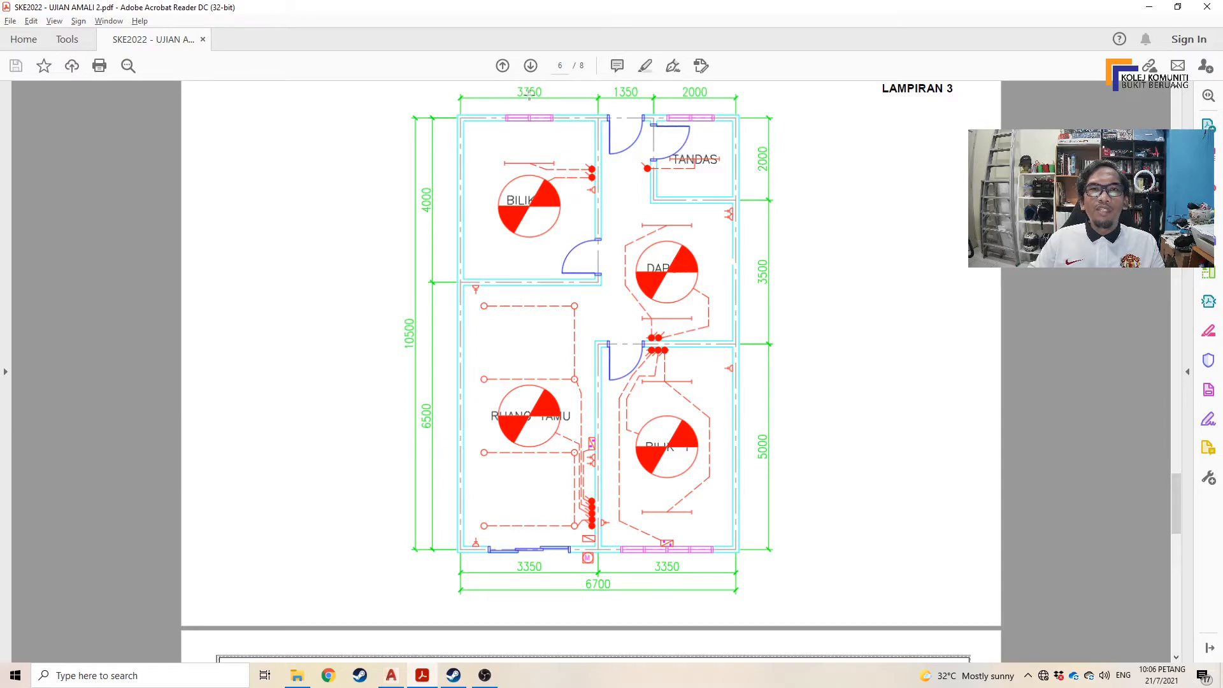
pyautogui.hotkey('alt', 'Tab')
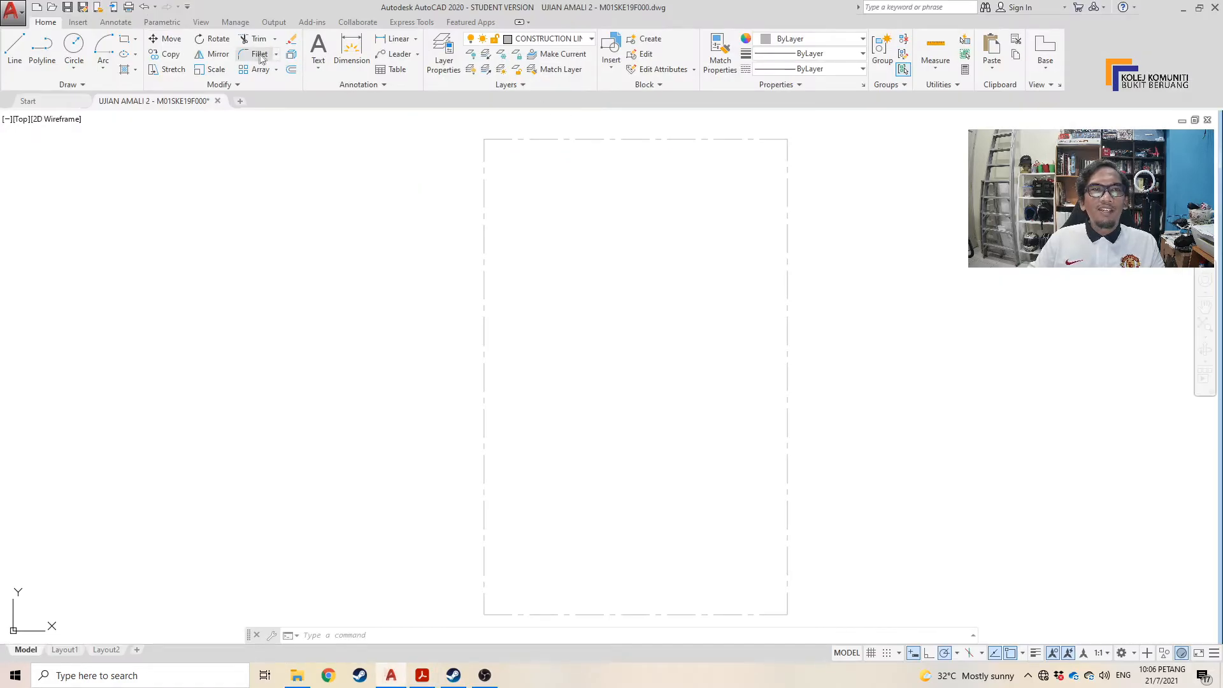
pyautogui.hotkey('alt', 'Tab')
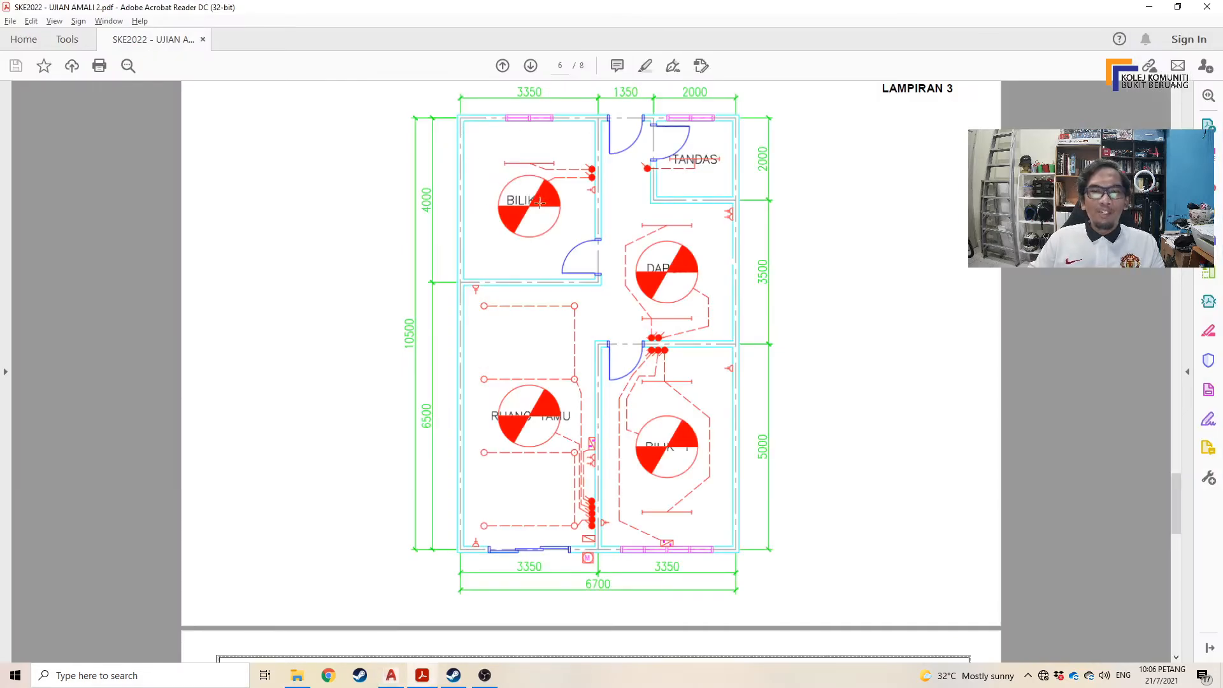
pyautogui.hotkey('alt', 'Tab')
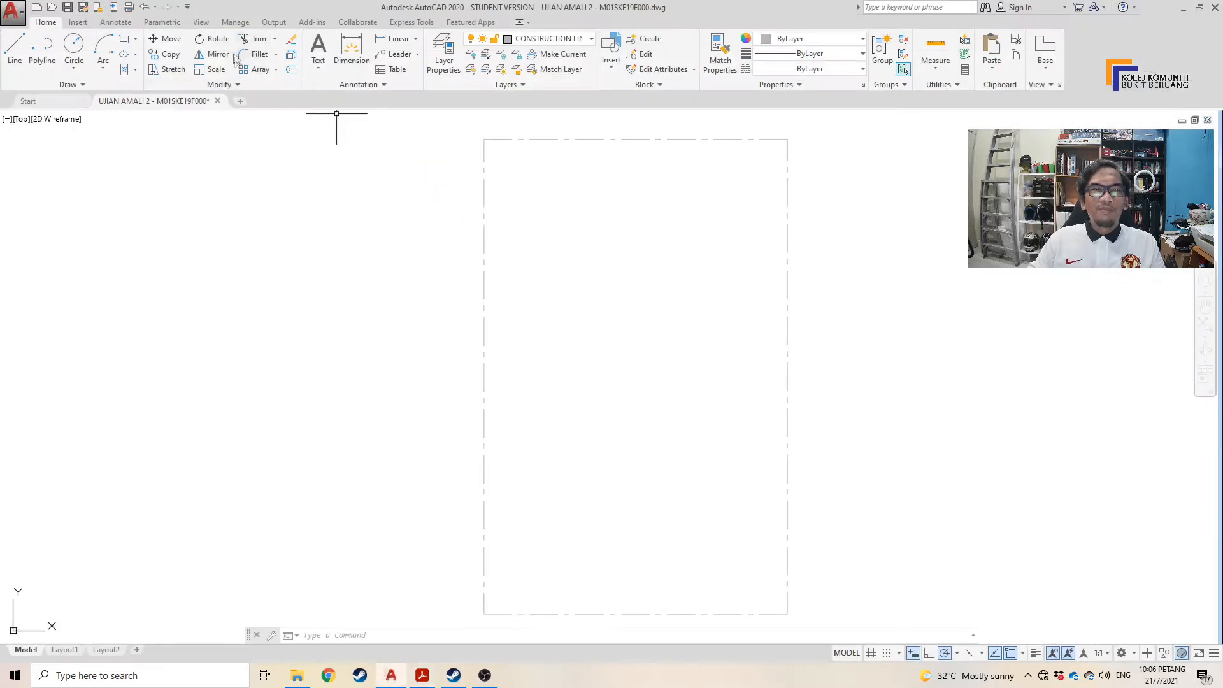
pyautogui.click(293, 71)
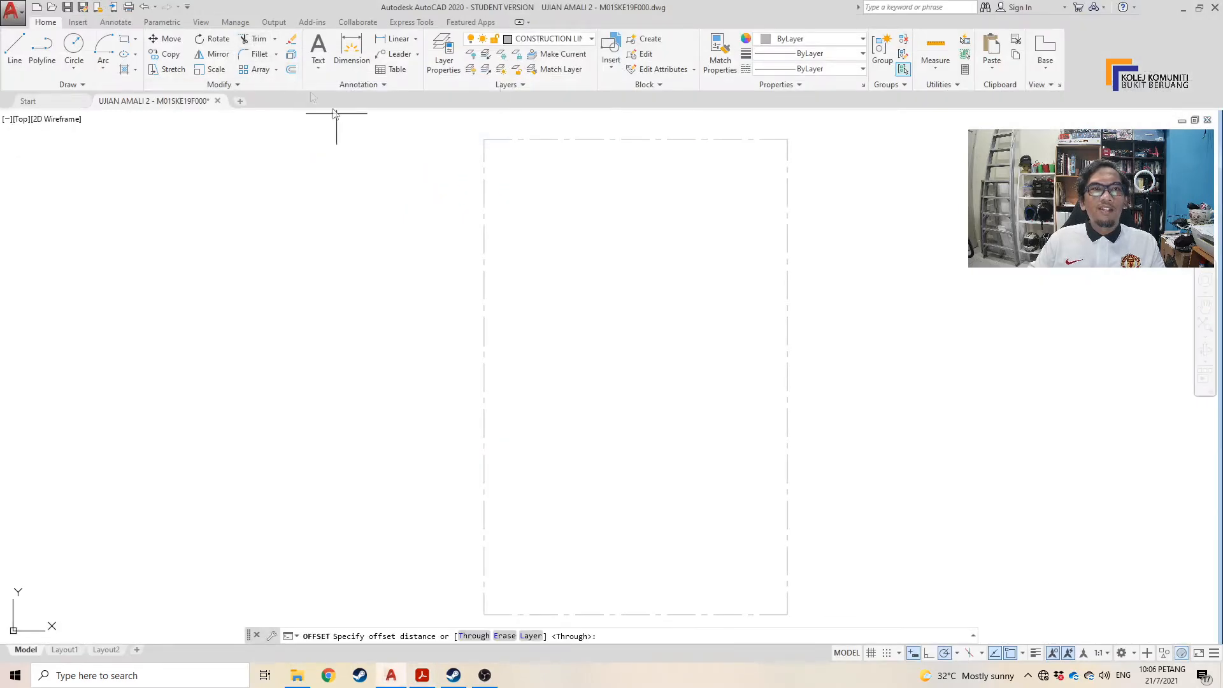
pyautogui.hotkey('alt', 'Tab')
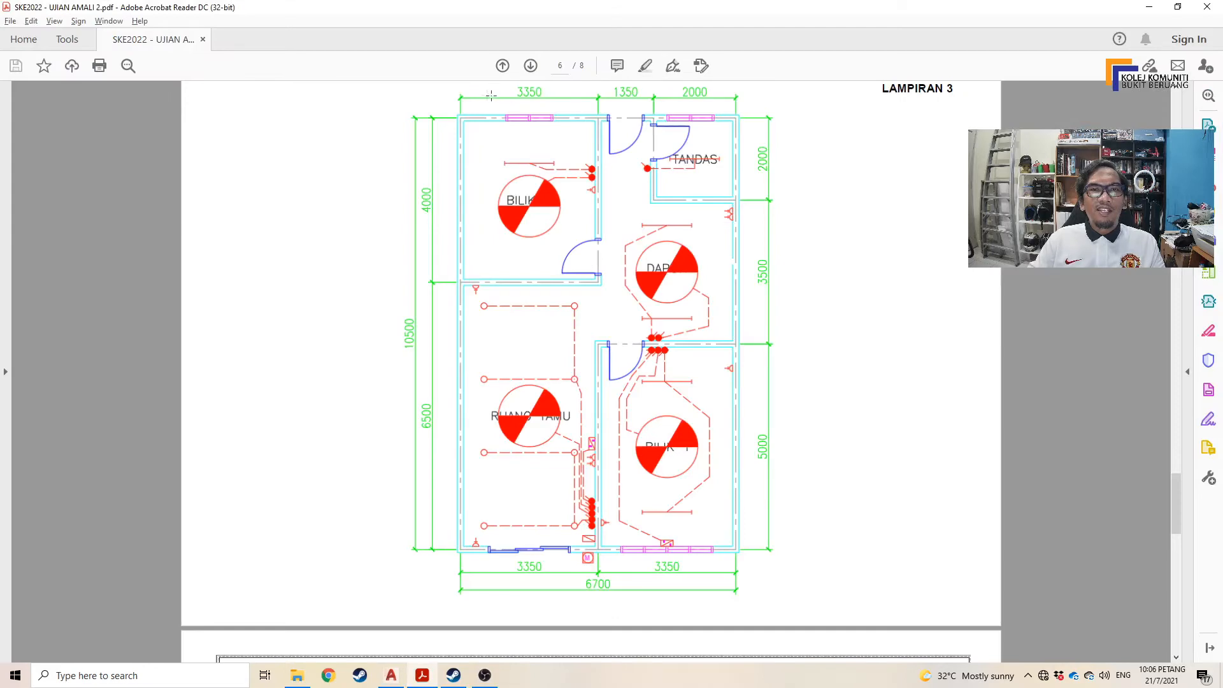
pyautogui.hotkey('alt', 'Tab')
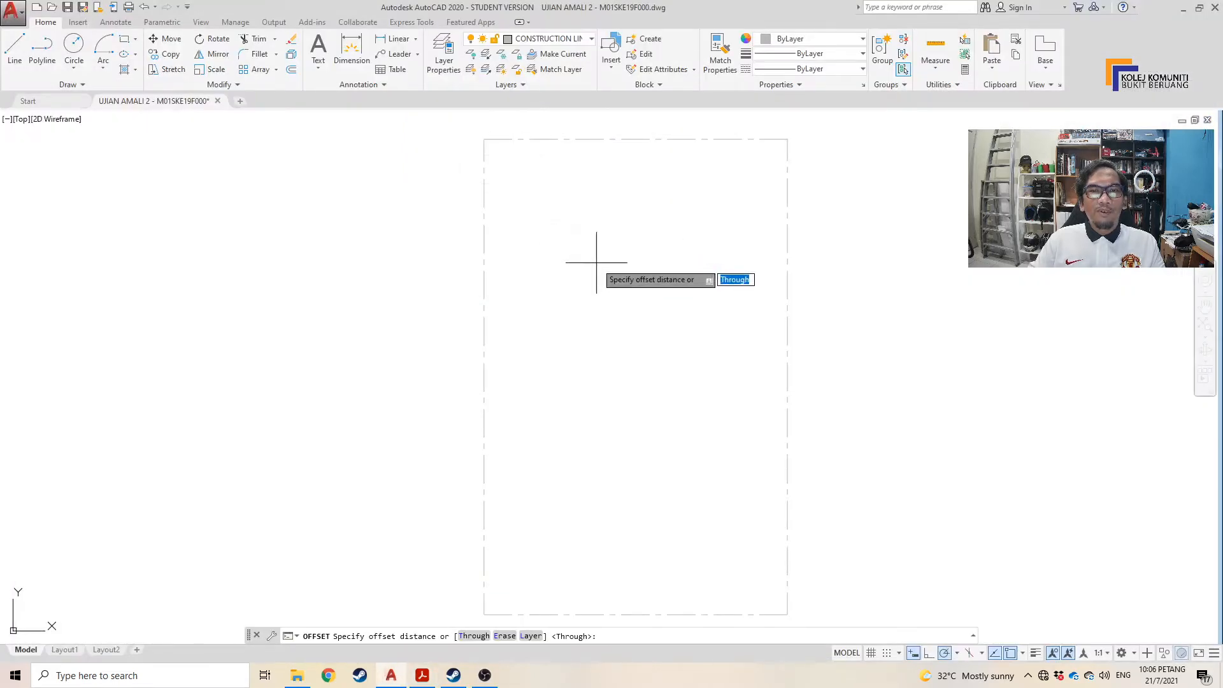
pyautogui.write('3')
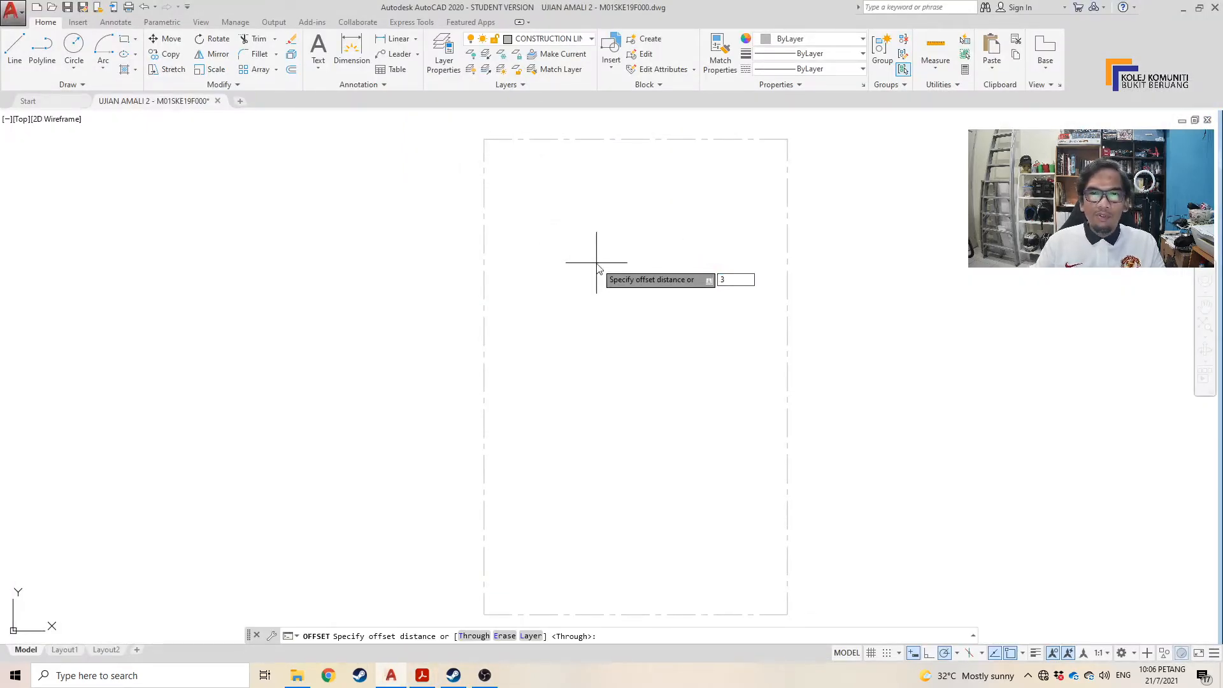
pyautogui.press('Return')
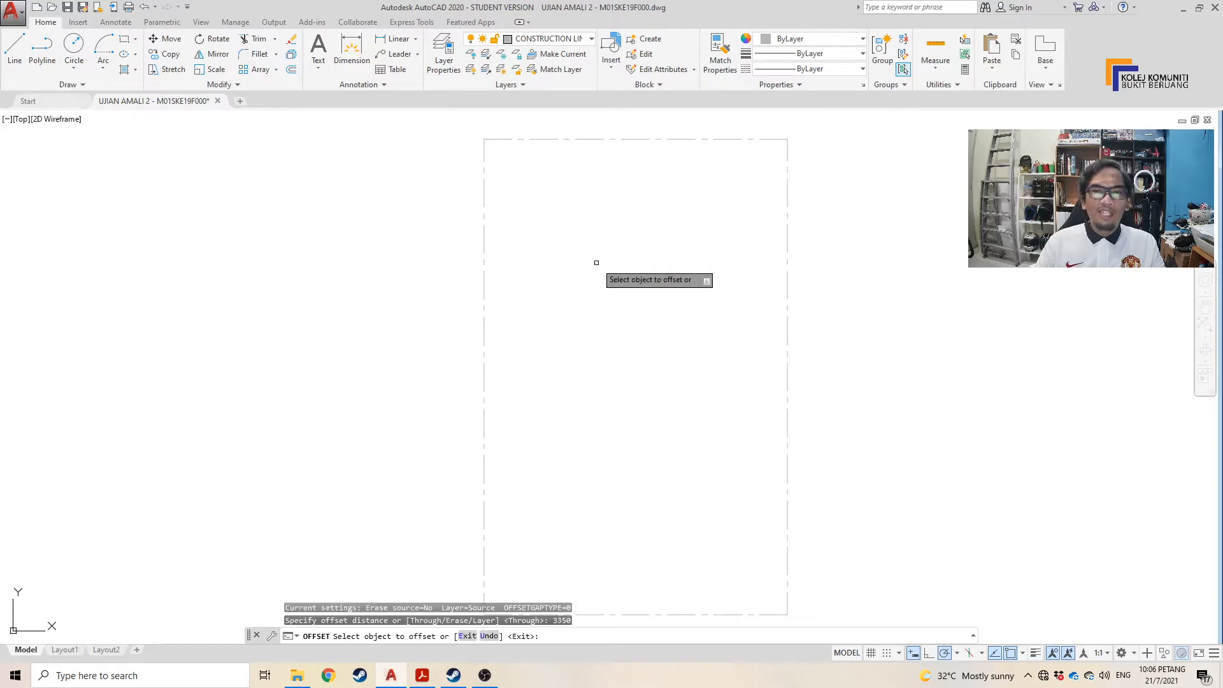
pyautogui.click(483, 191)
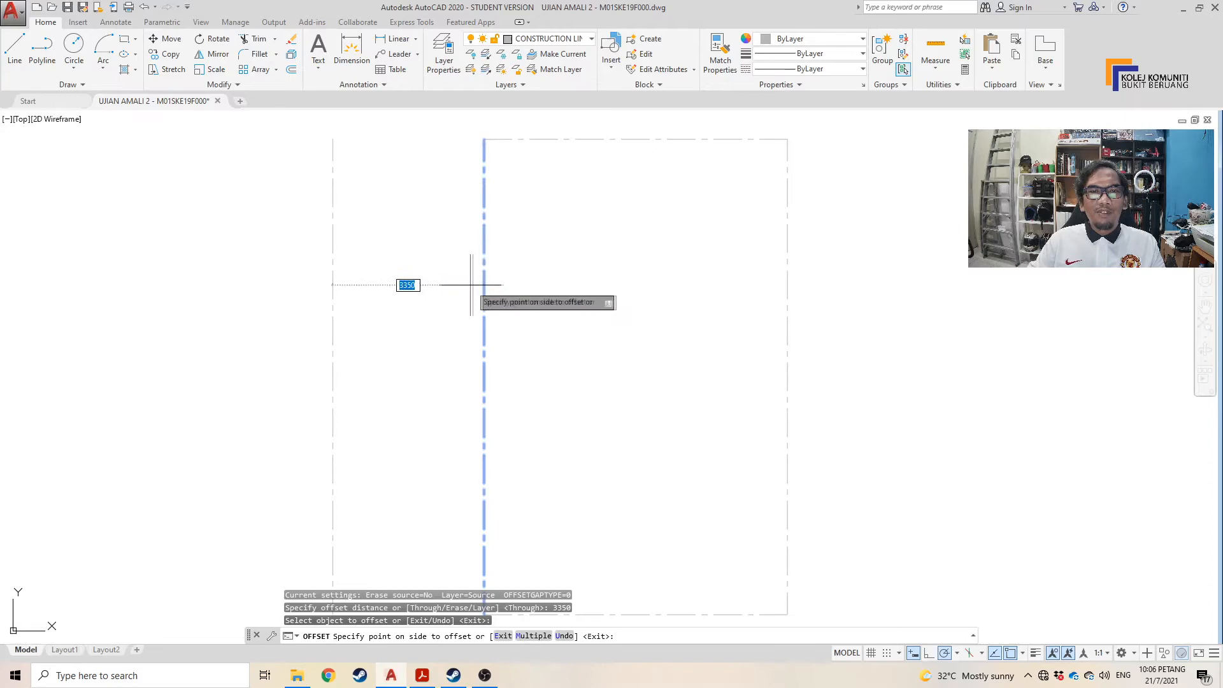
pyautogui.click(576, 262)
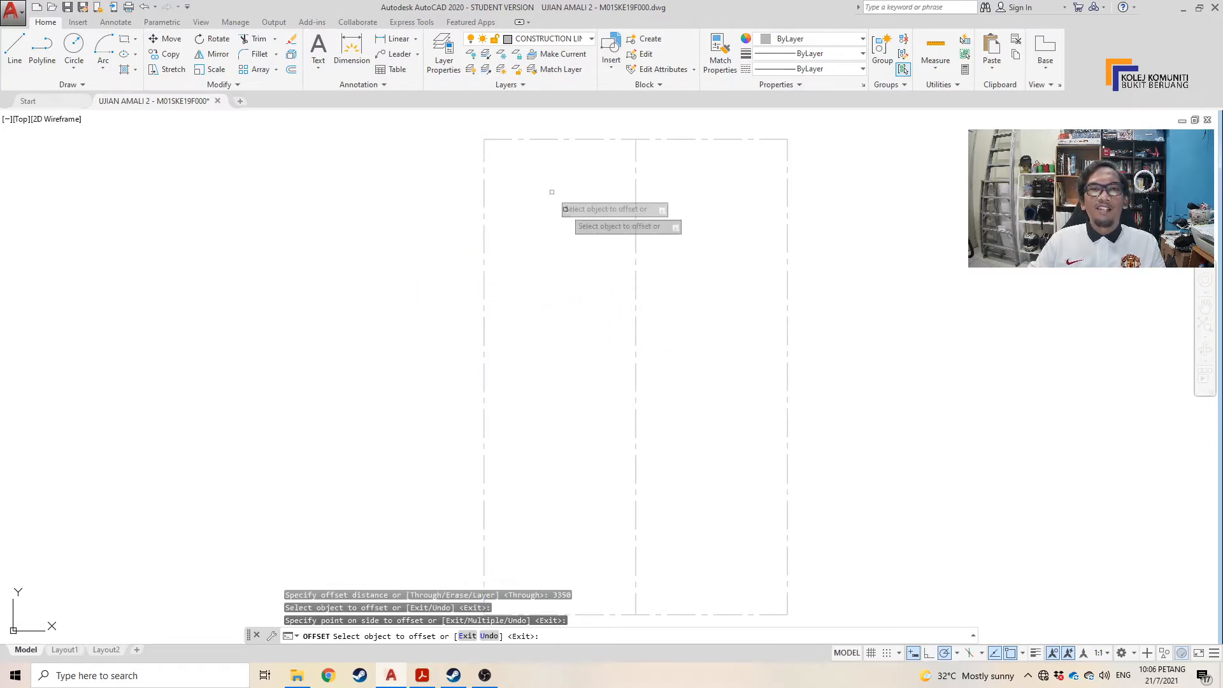
# Offset the right vertical axis 2000 inward for the TANDAS wall, consulting the Lampiran 3 plan in the exam PDF
pyautogui.hotkey('alt', 'Tab')
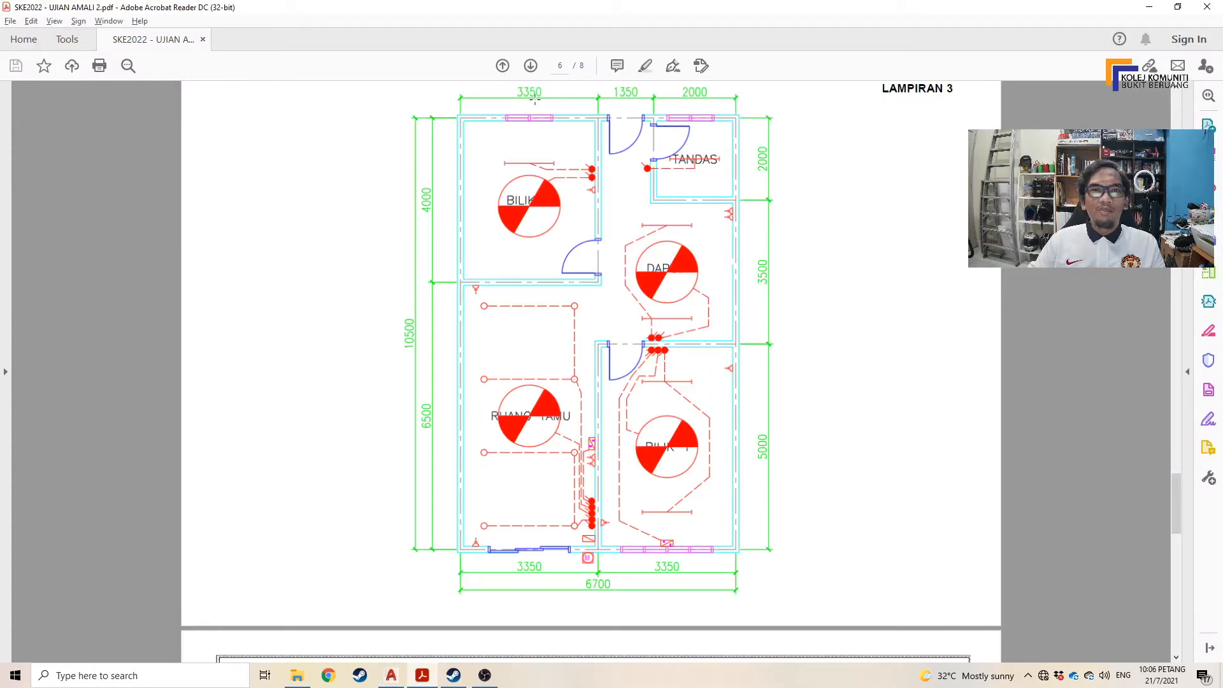
pyautogui.hotkey('alt', 'Tab')
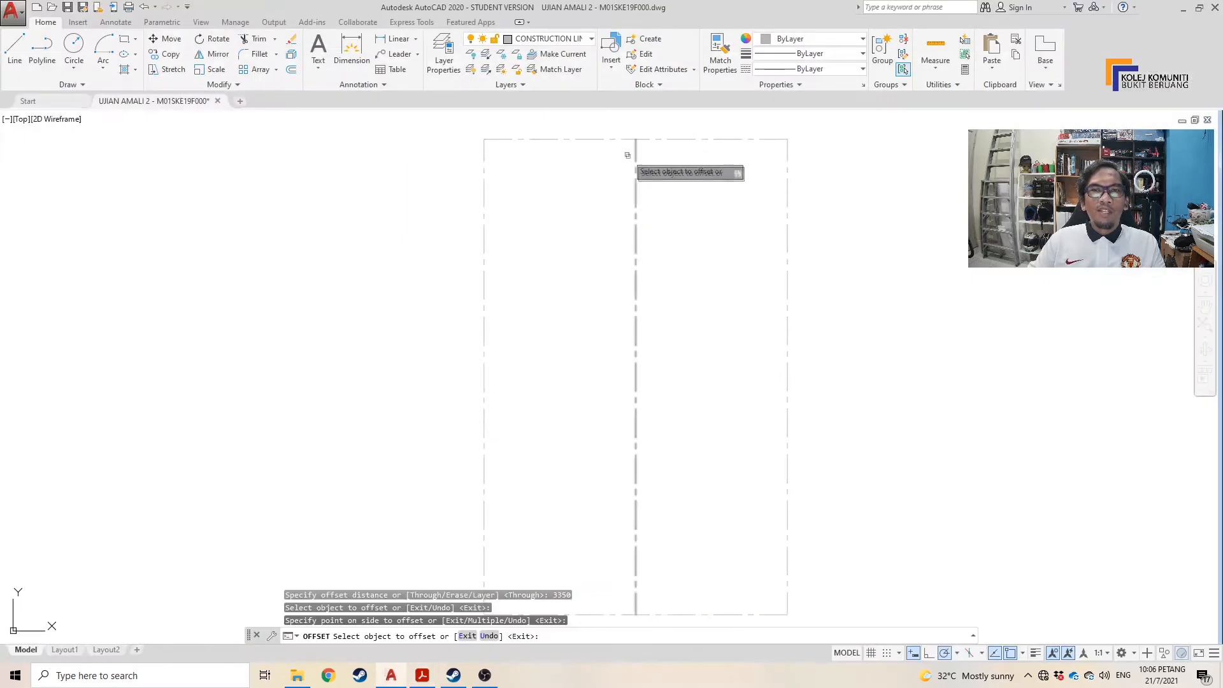
pyautogui.click(291, 69)
pyautogui.hotkey('alt', 'Tab')
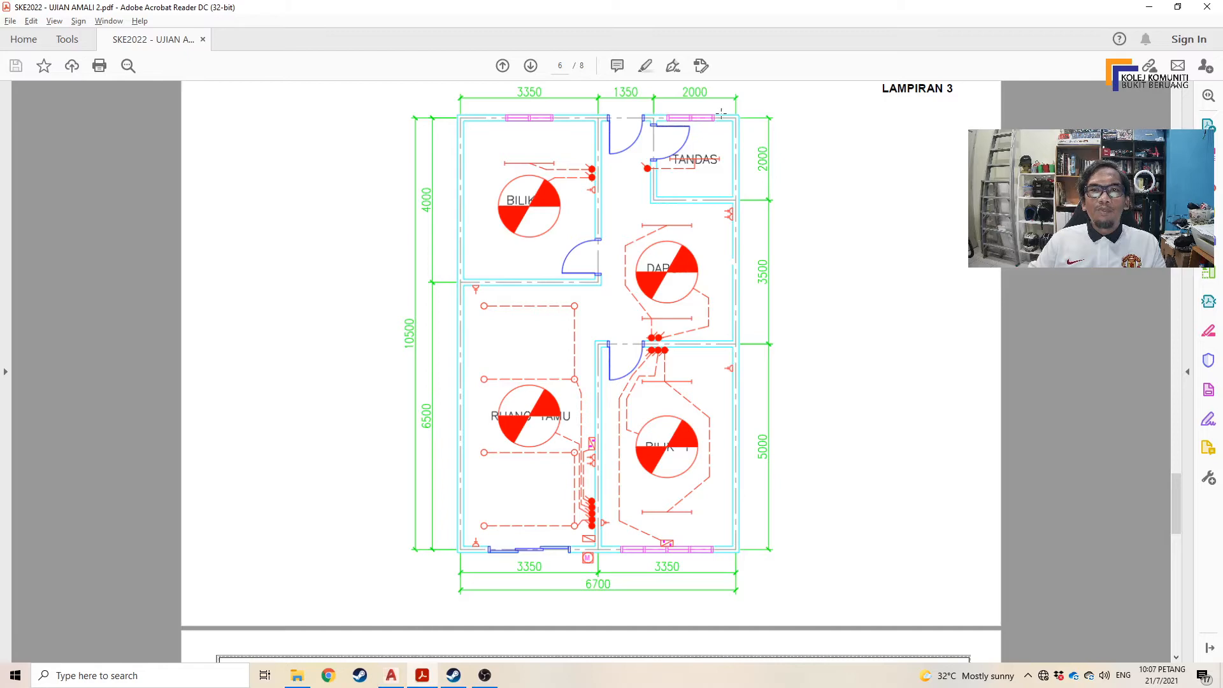
pyautogui.hotkey('alt', 'Tab')
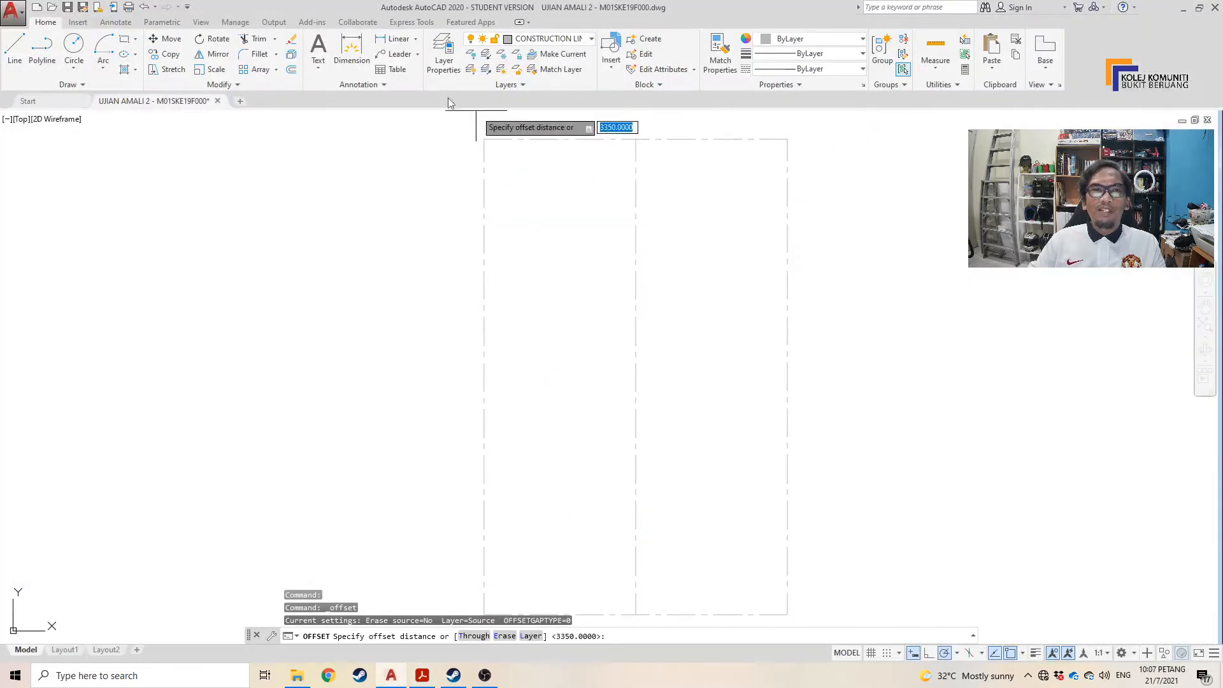
pyautogui.write('20')
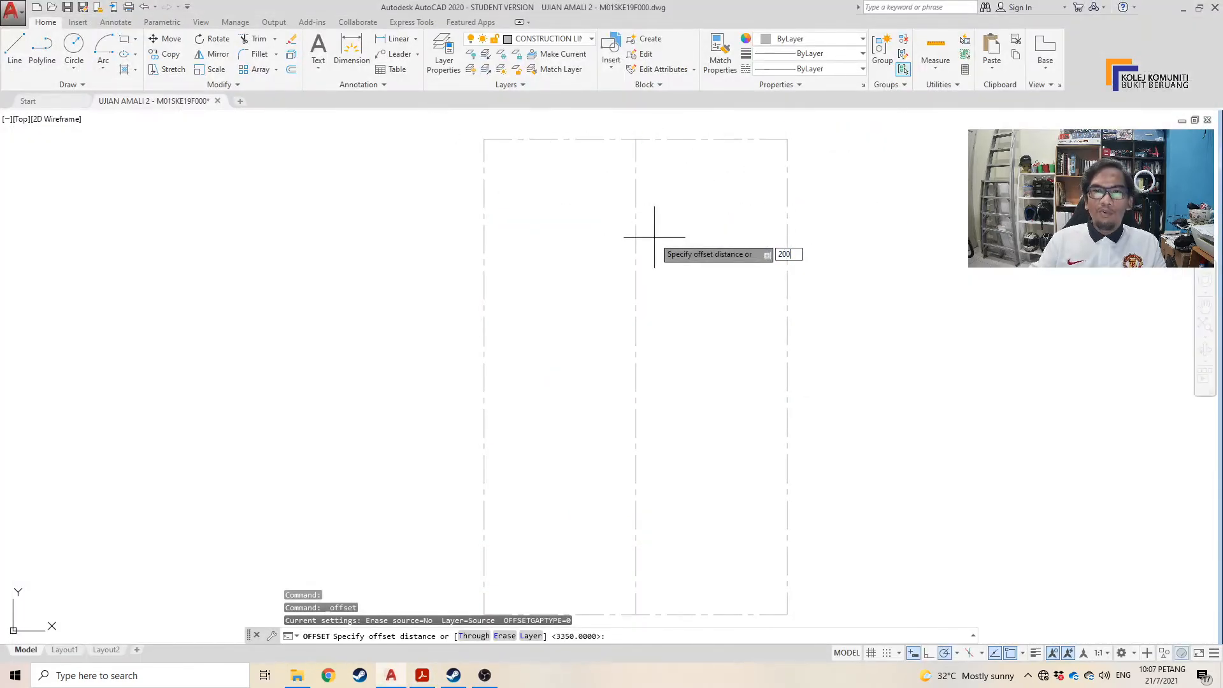
pyautogui.press('Return')
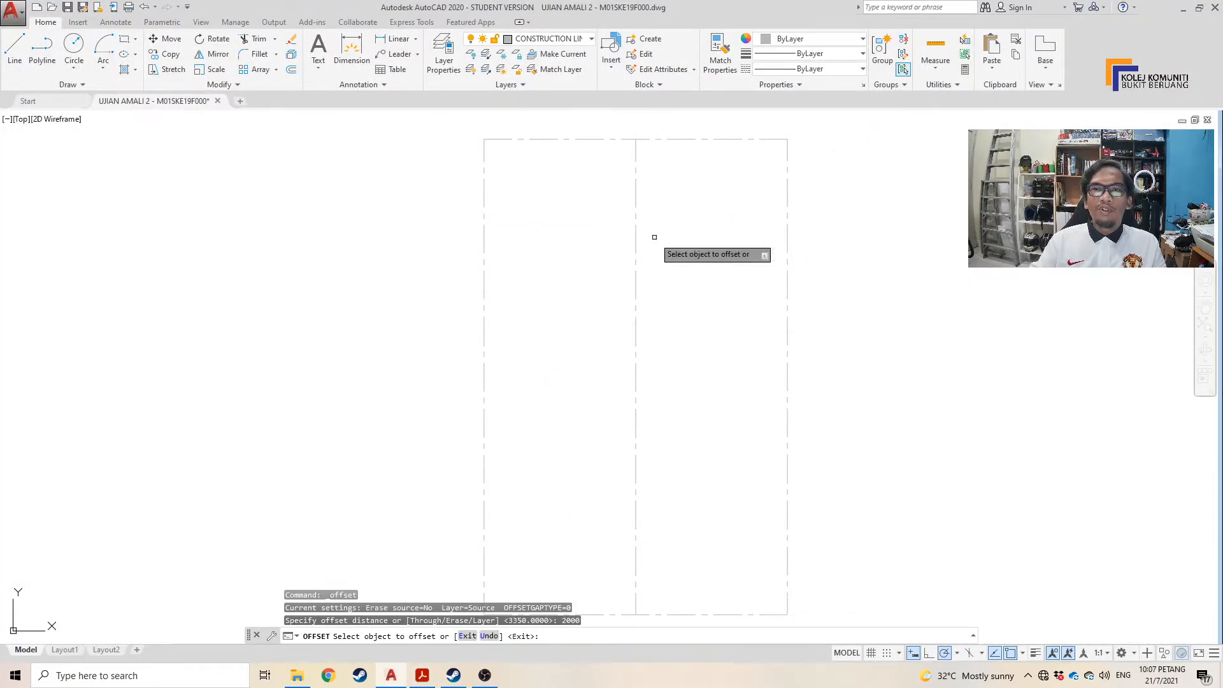
pyautogui.click(786, 162)
pyautogui.click(733, 220)
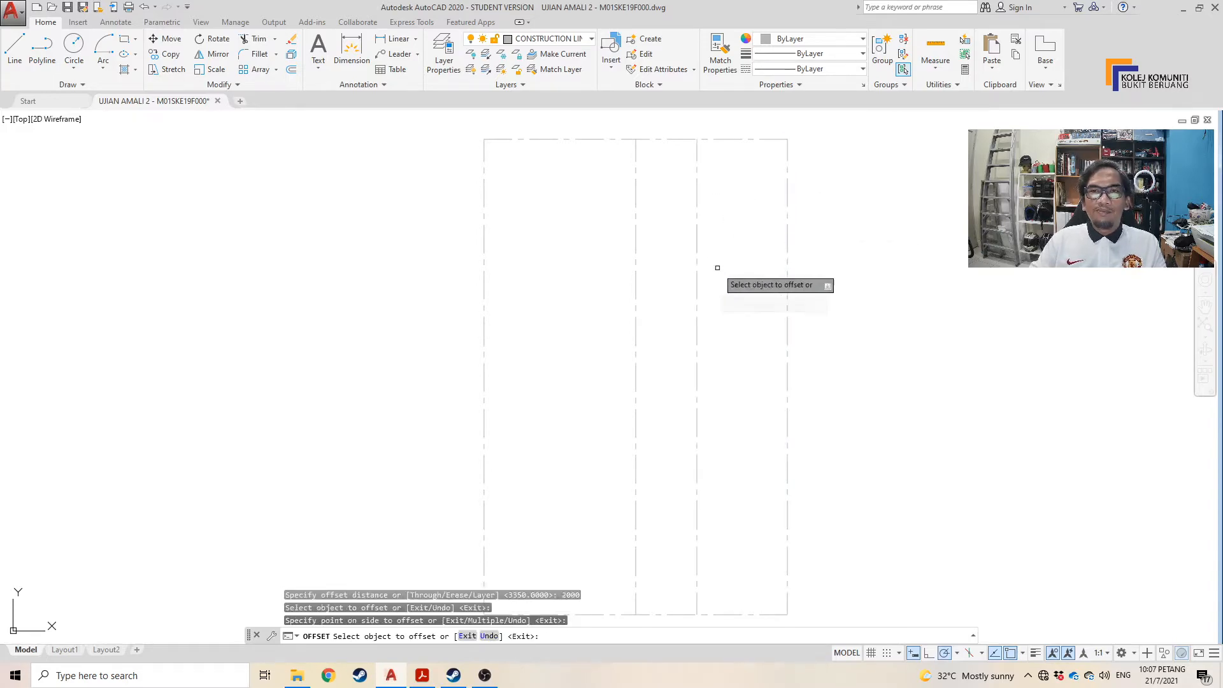
pyautogui.hotkey('alt', 'Tab')
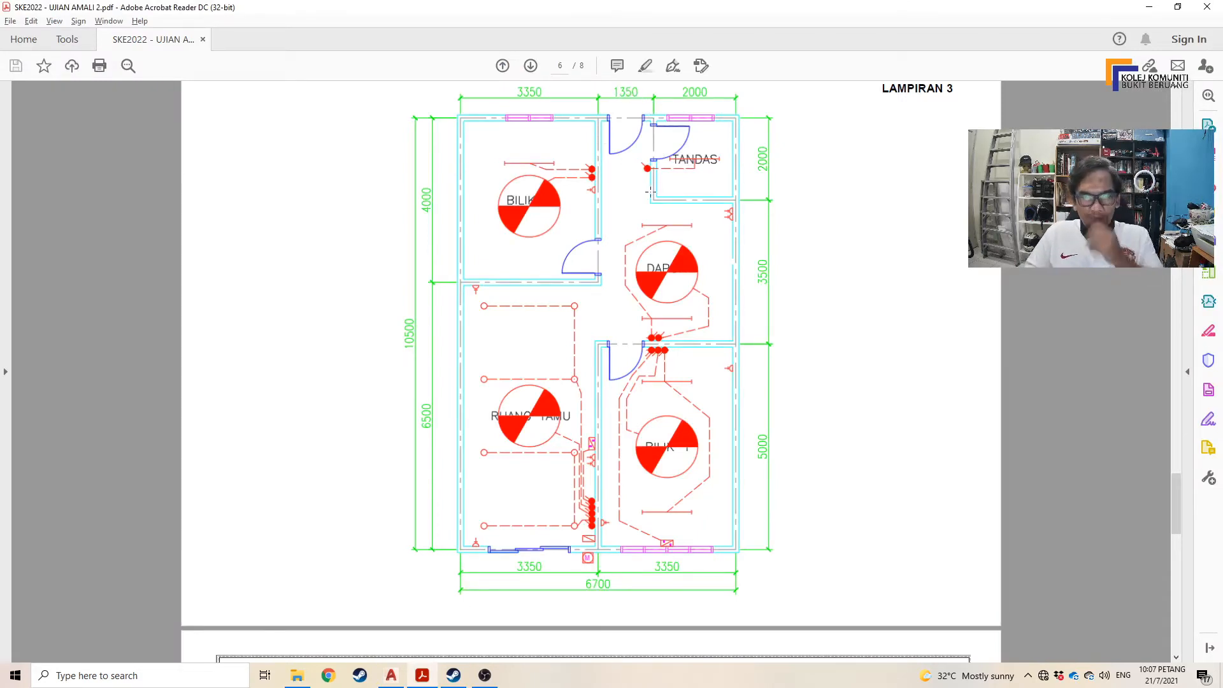
pyautogui.hotkey('alt', 'Tab')
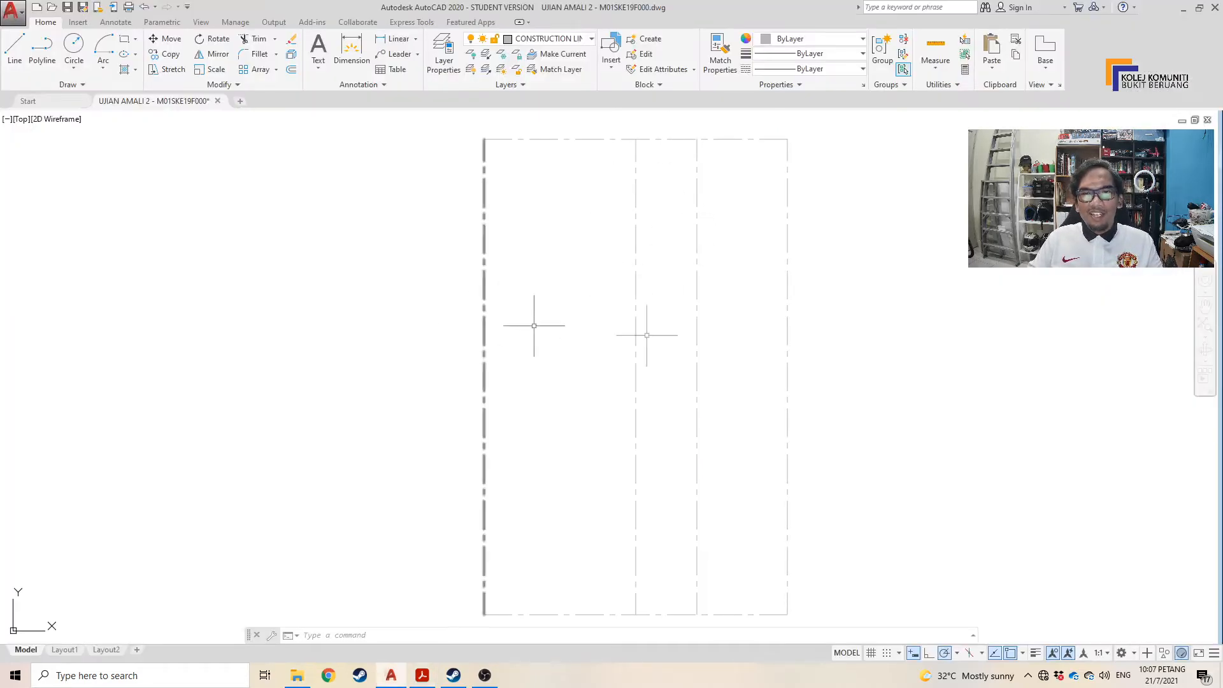
# Check the BILIK 2 depth on the Lampiran 3 plan in the exam PDF and offset the top axis 4000 downward in AutoCAD
pyautogui.hotkey('alt', 'Tab')
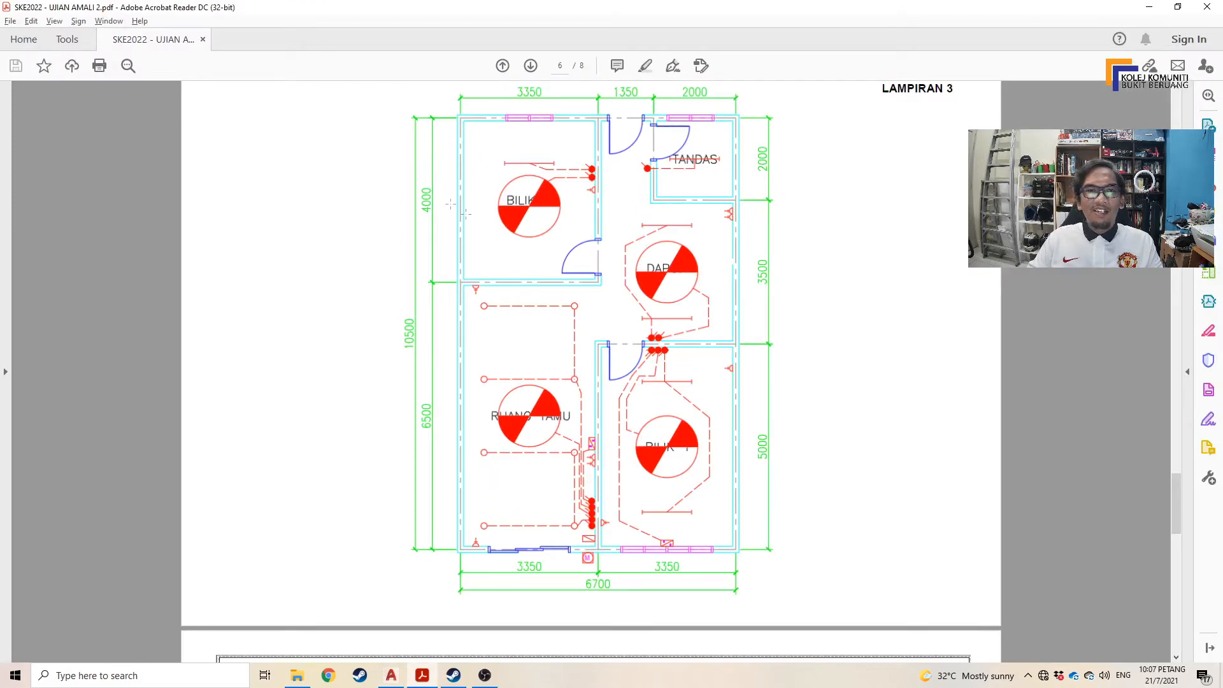
pyautogui.hotkey('alt', 'Tab')
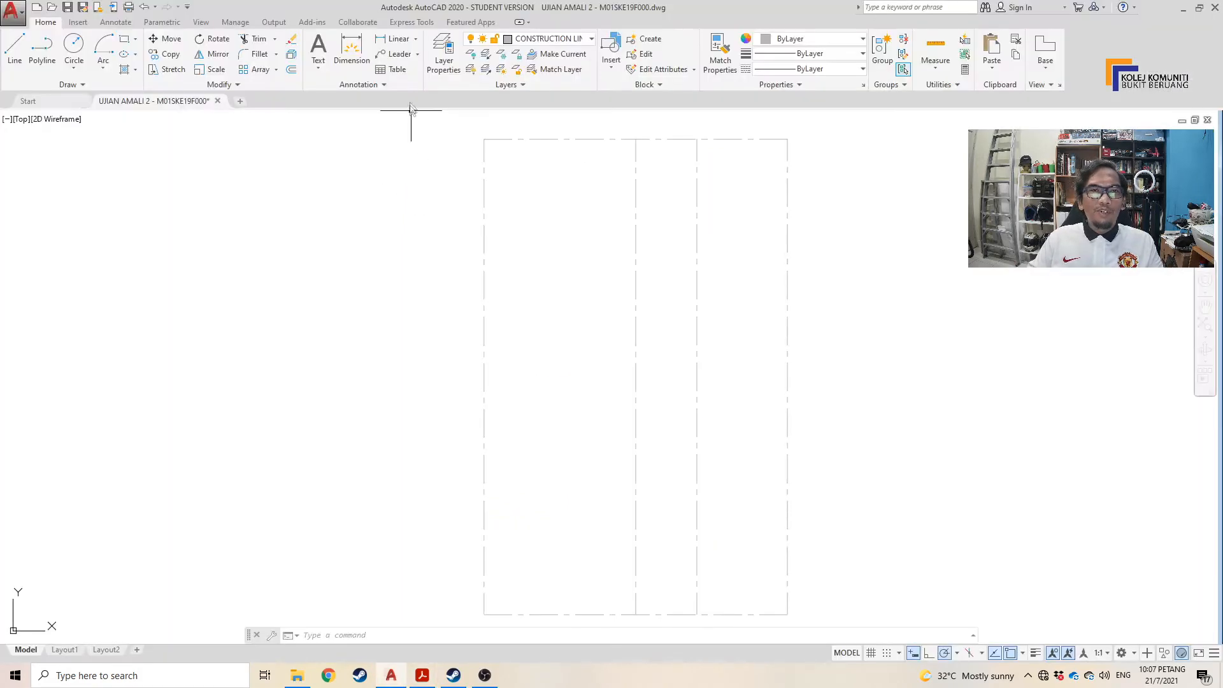
pyautogui.click(291, 70)
pyautogui.write('4000')
pyautogui.press('Return')
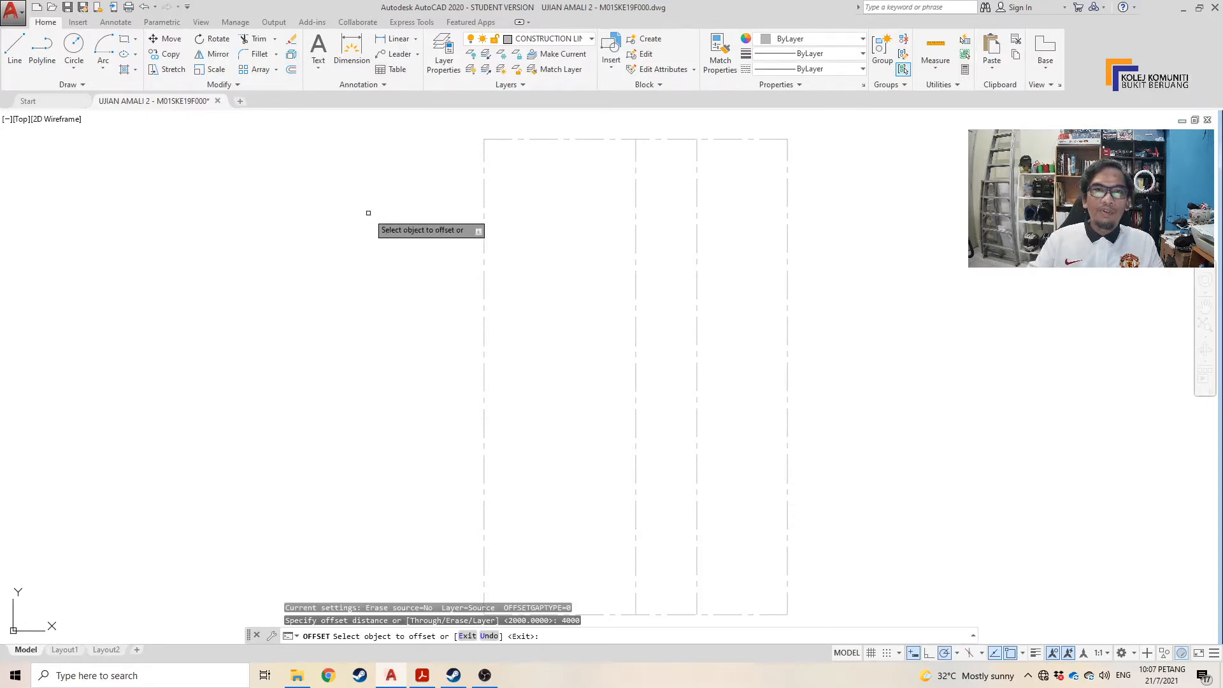
pyautogui.click(535, 138)
pyautogui.click(567, 357)
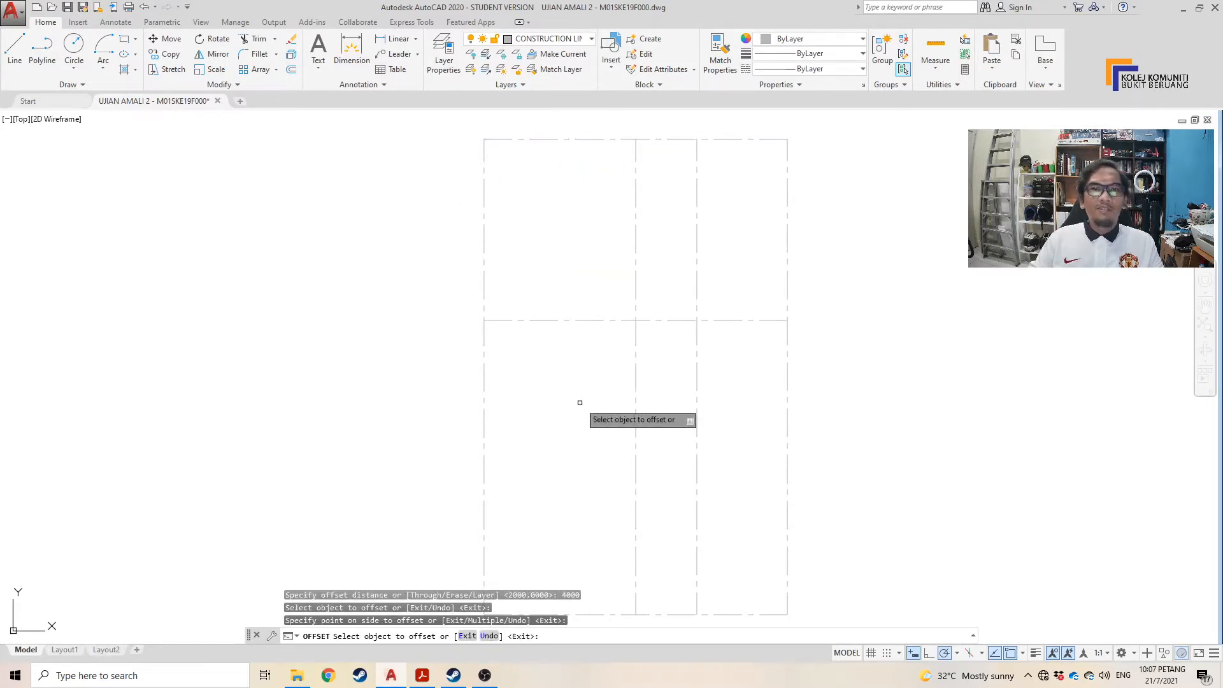
# Check the TANDAS depth in the exam PDF and offset the top axis 2000 downward in AutoCAD
pyautogui.hotkey('alt', 'Tab')
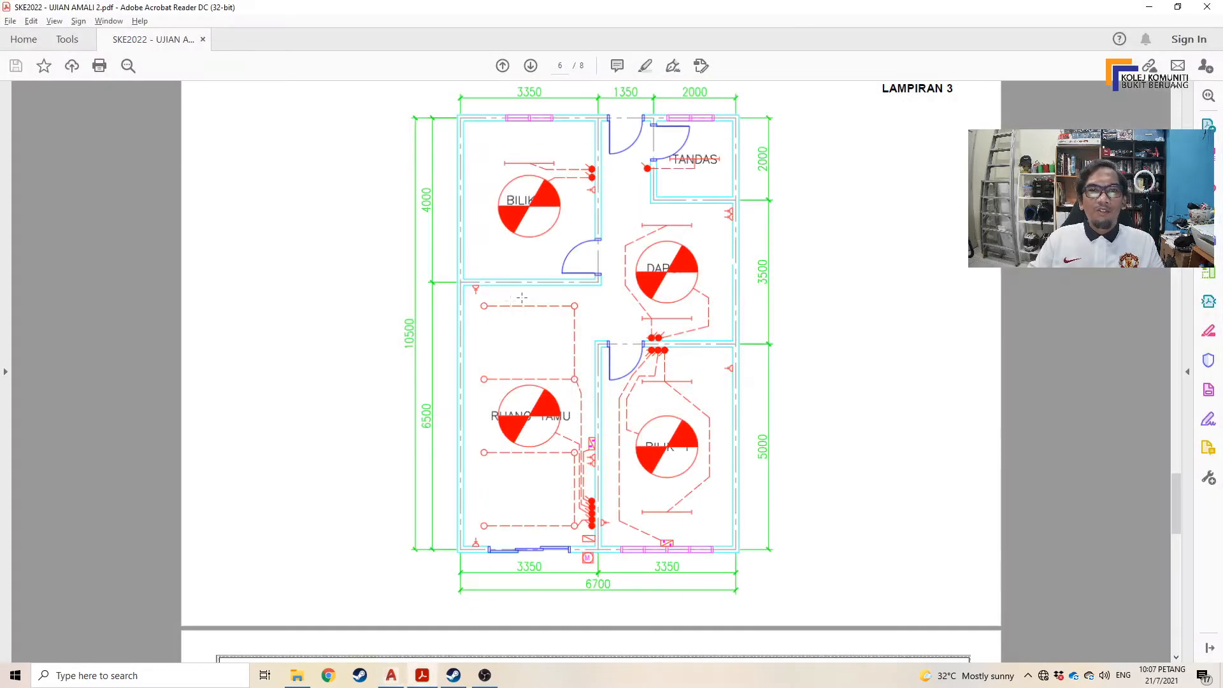
pyautogui.hotkey('alt', 'Tab')
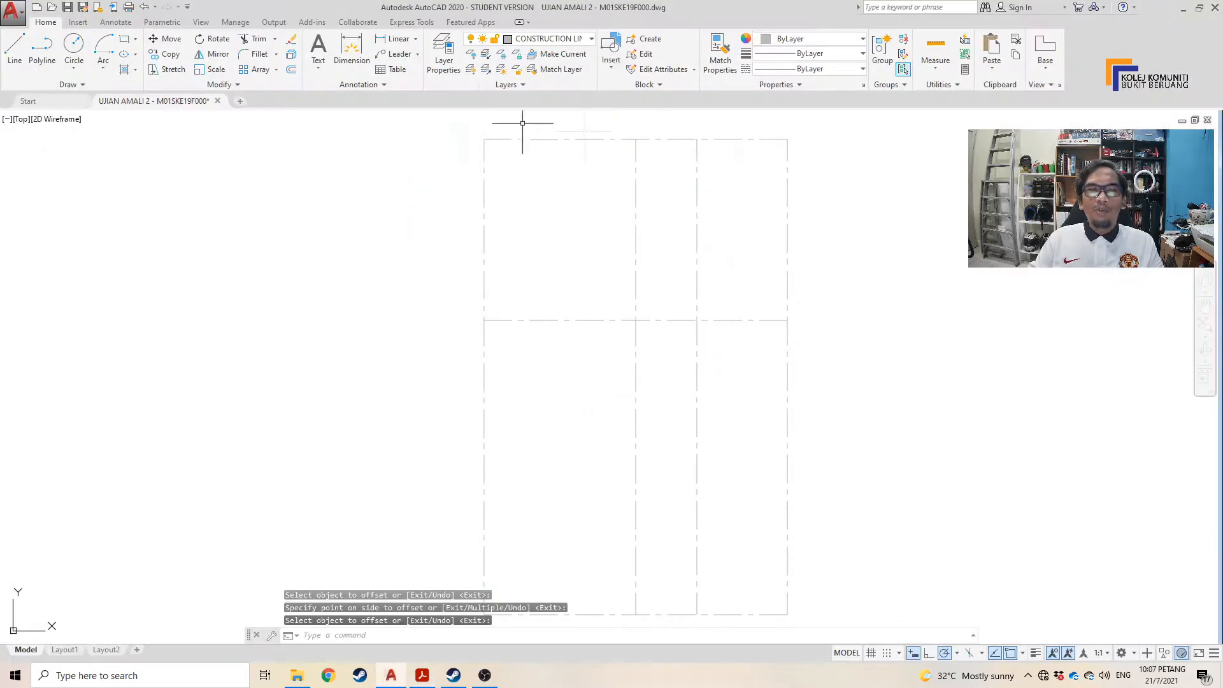
pyautogui.click(292, 70)
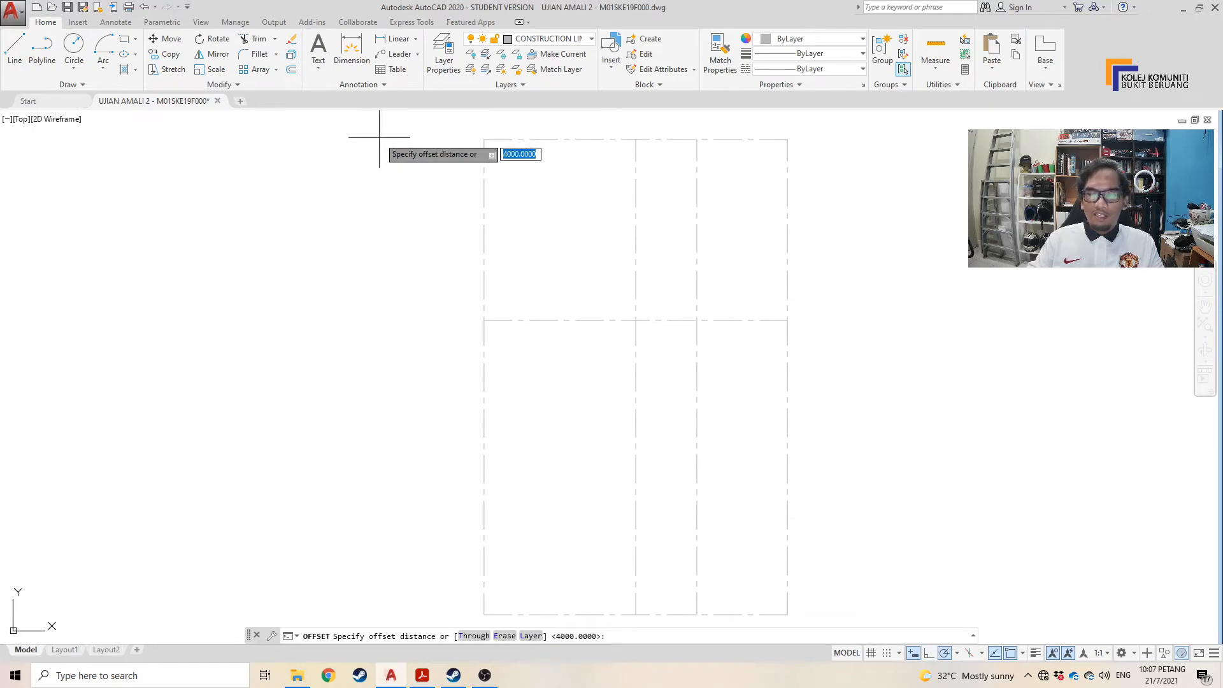
pyautogui.write('2000')
pyautogui.press('Return')
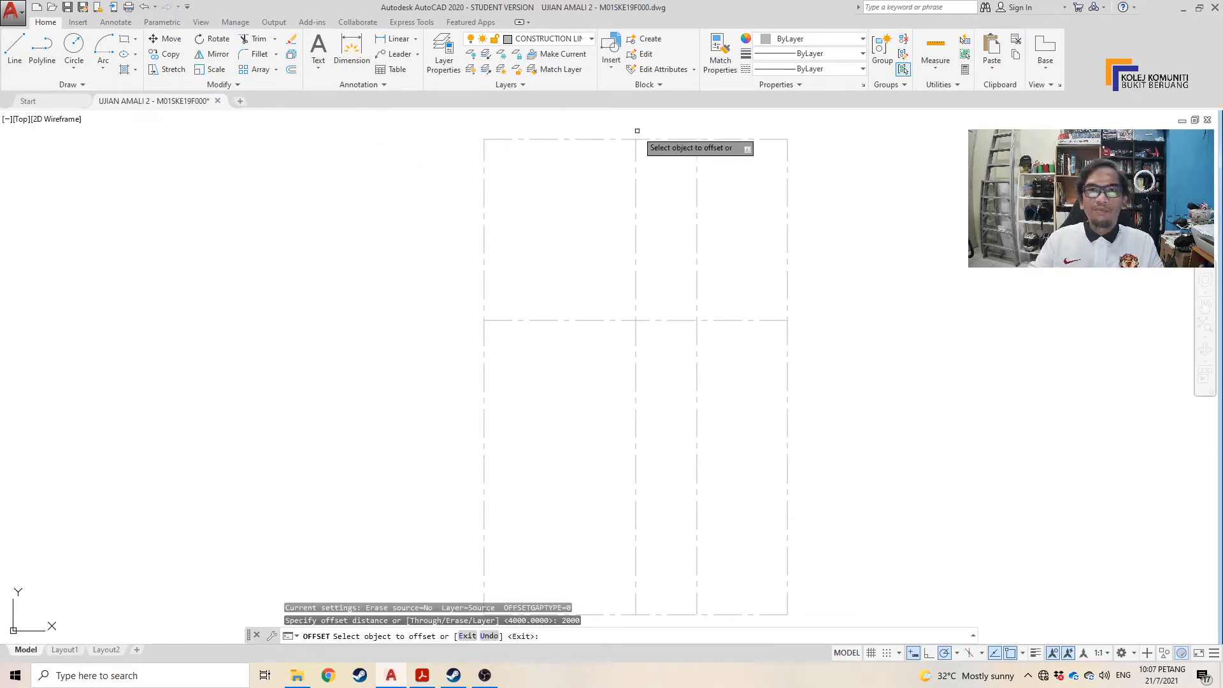
pyautogui.click(737, 138)
pyautogui.click(745, 199)
pyautogui.press('Return')
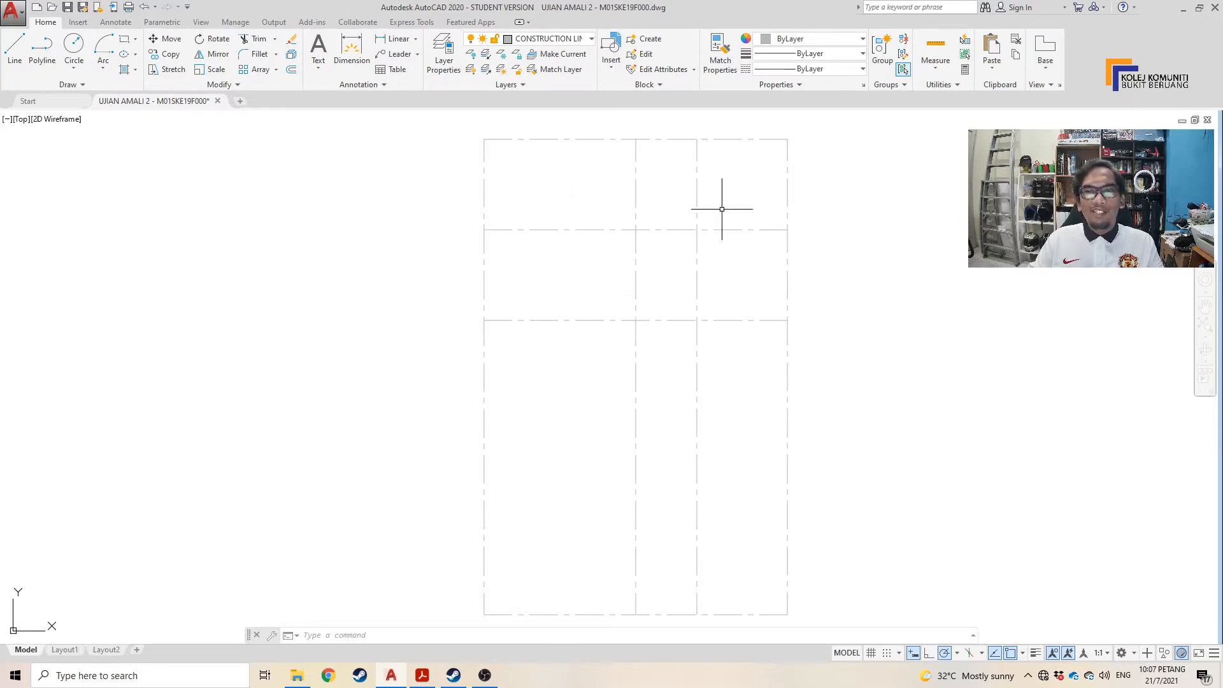
# Trim the upper inner horizontal axis back to the TANDAS width, following the Lampiran 3 plan in the exam PDF
pyautogui.hotkey('alt', 'Tab')
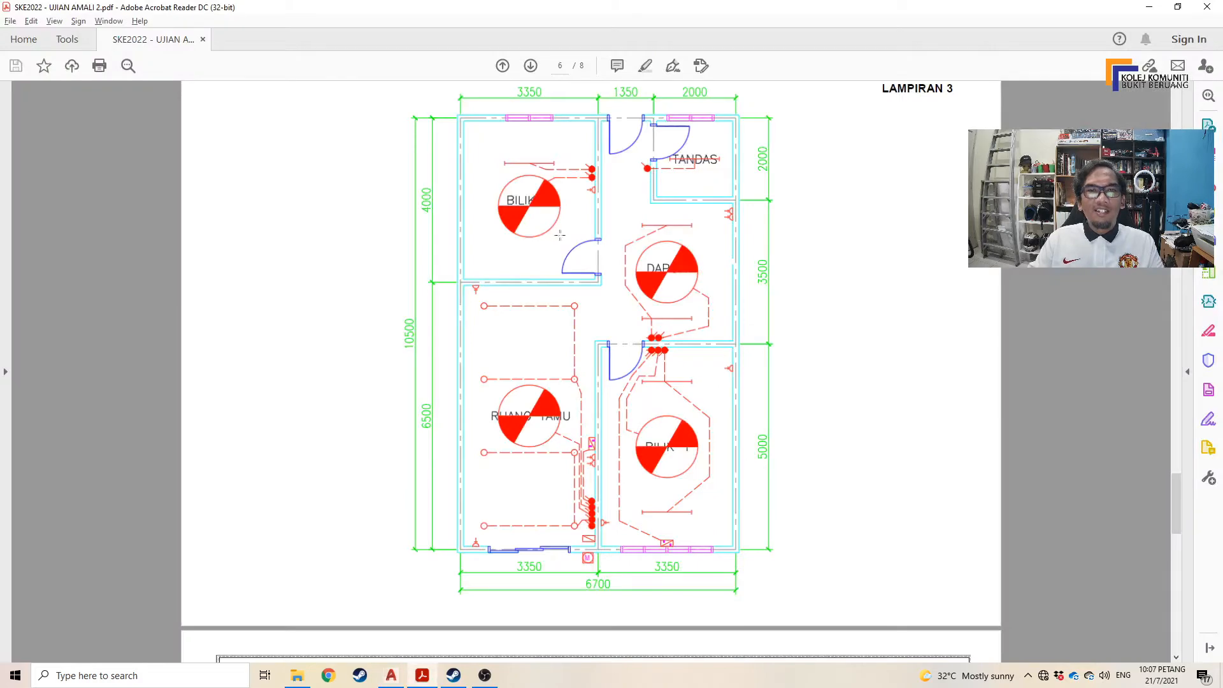
pyautogui.hotkey('alt', 'Tab')
pyautogui.hotkey('alt', 'Tab')
pyautogui.hotkey('alt', 'Tab')
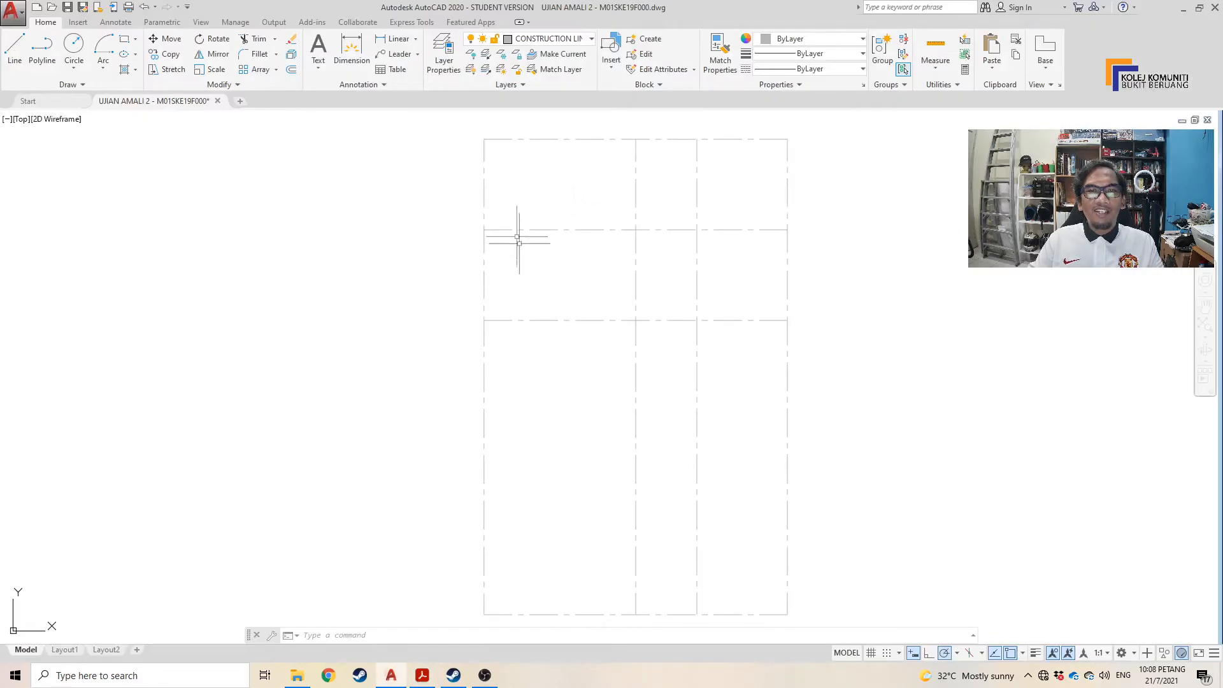
pyautogui.click(254, 39)
pyautogui.press('Return')
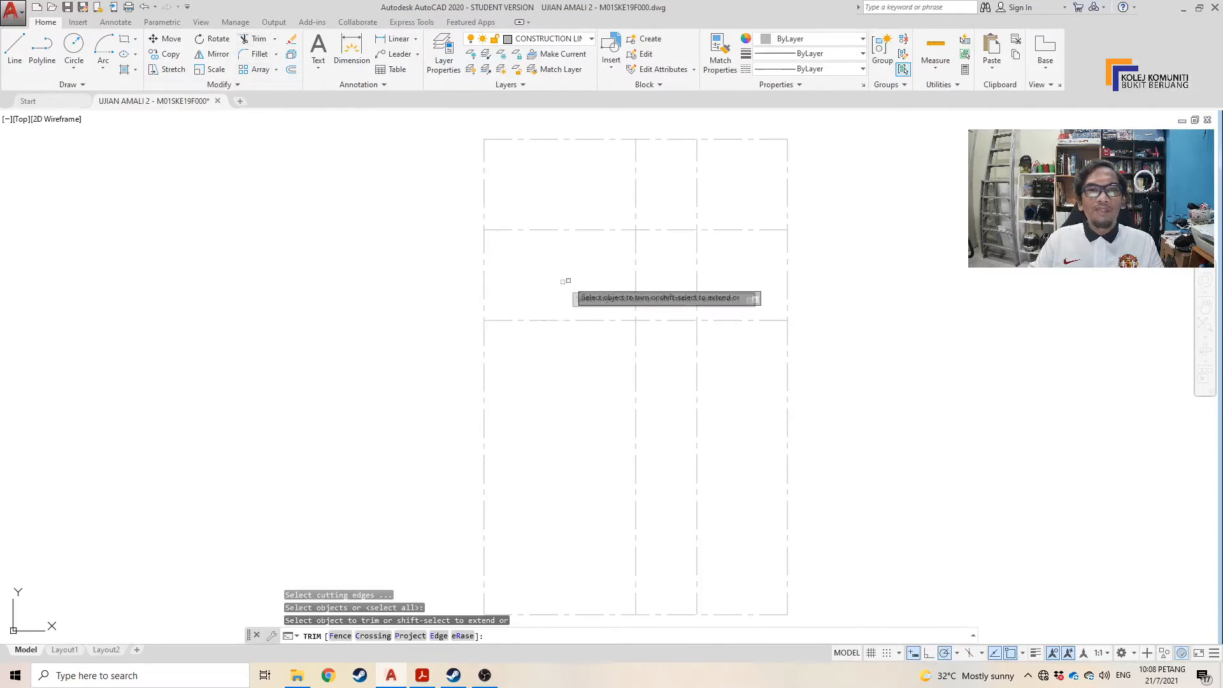
pyautogui.click(553, 229)
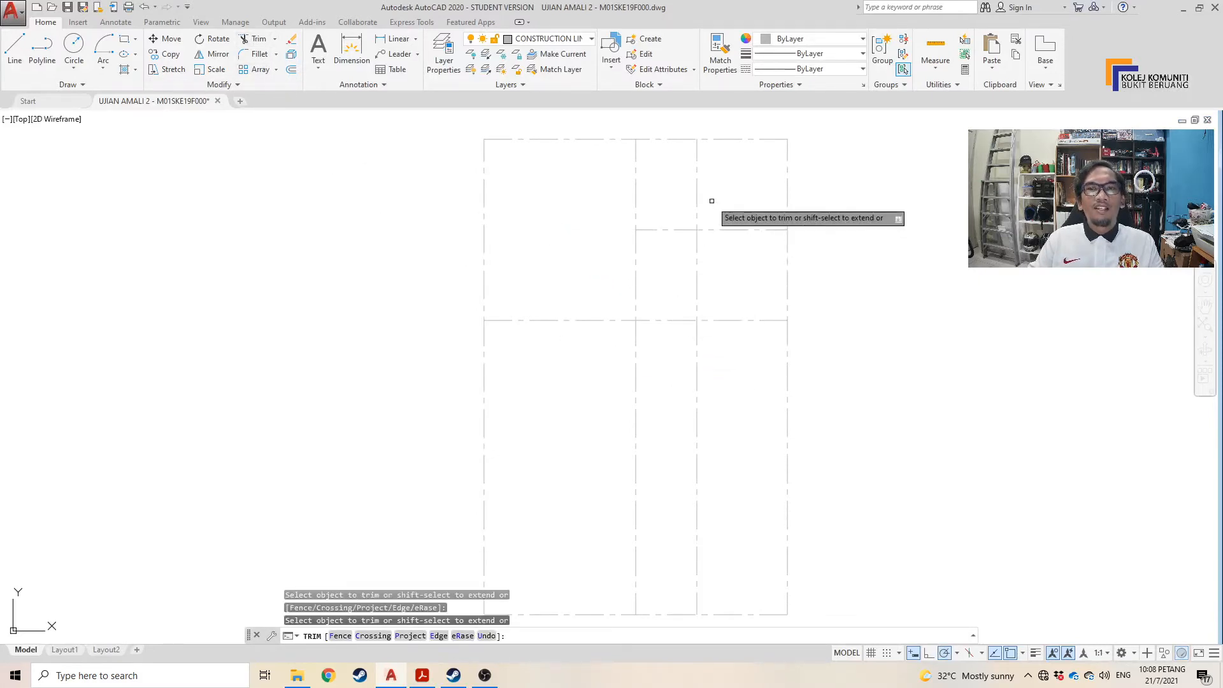
pyautogui.hotkey('alt', 'Tab')
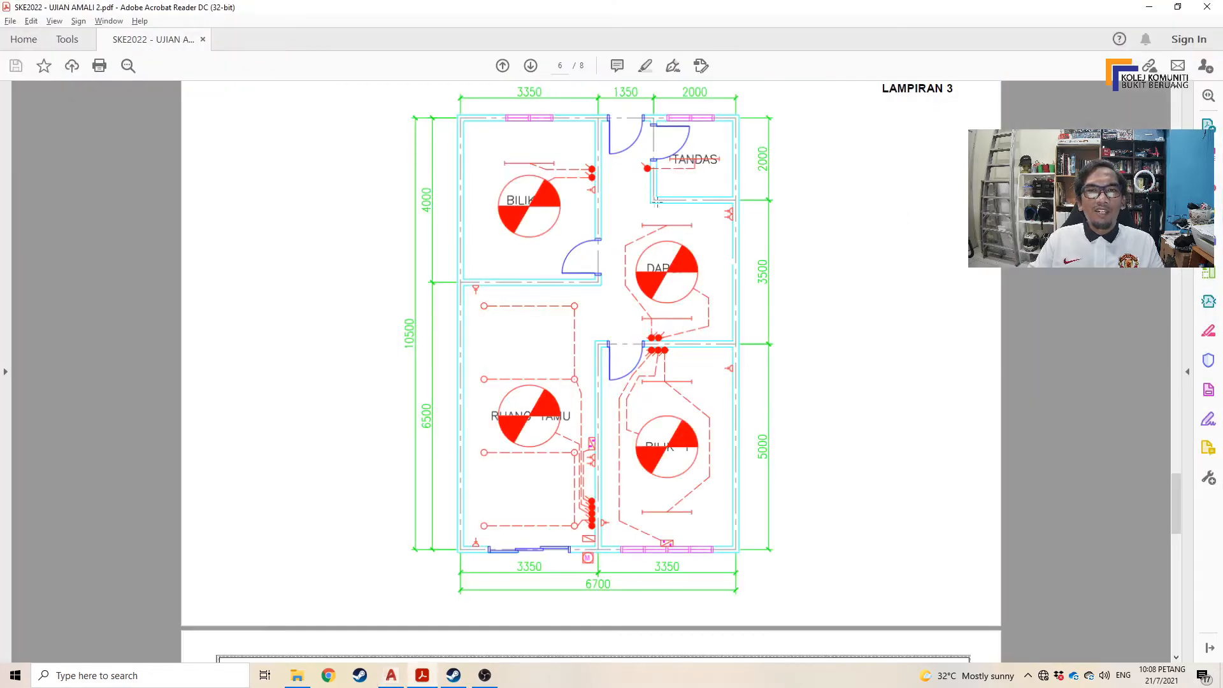
pyautogui.hotkey('alt', 'Tab')
pyautogui.click(664, 230)
pyautogui.hotkey('alt', 'Tab')
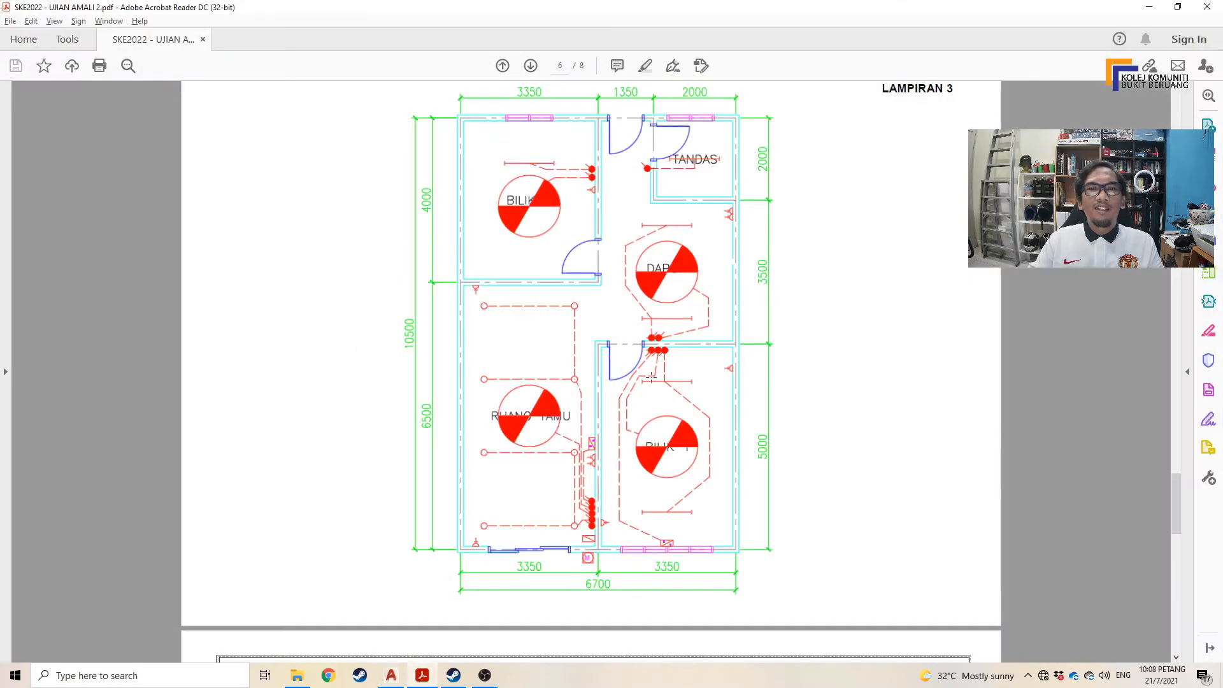
pyautogui.hotkey('alt', 'Tab')
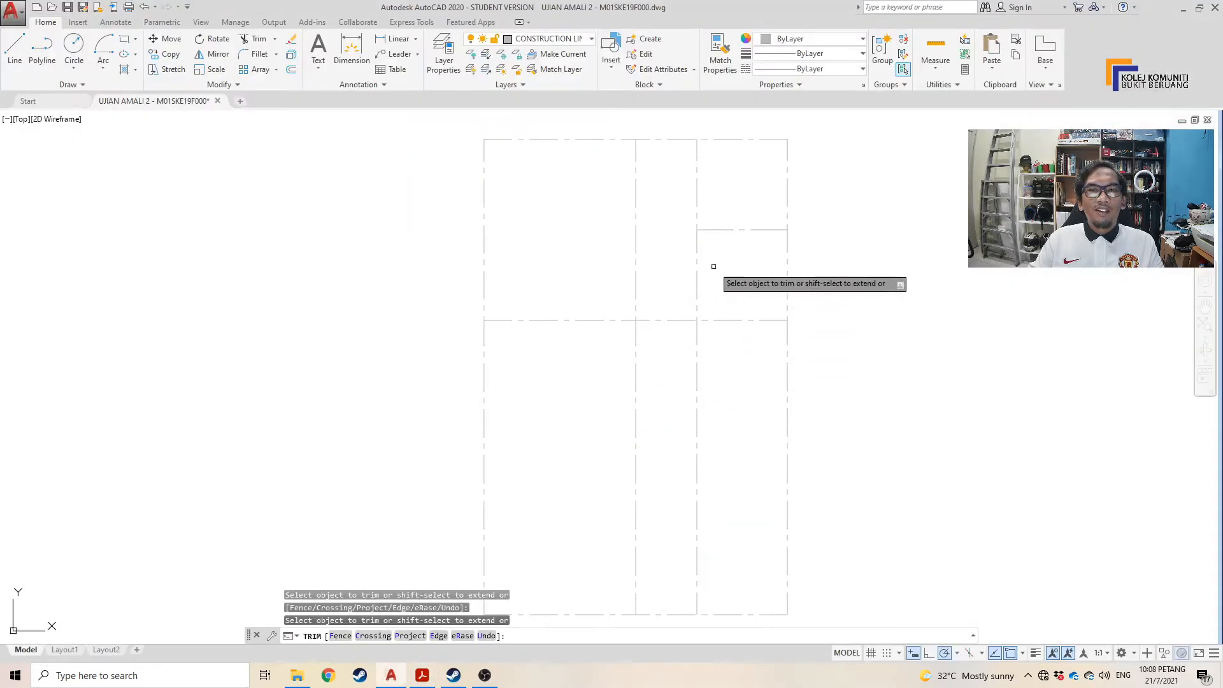
# Trim the TANDAS vertical axis below the room's corner and erase its leftover lower segment
pyautogui.click(697, 287)
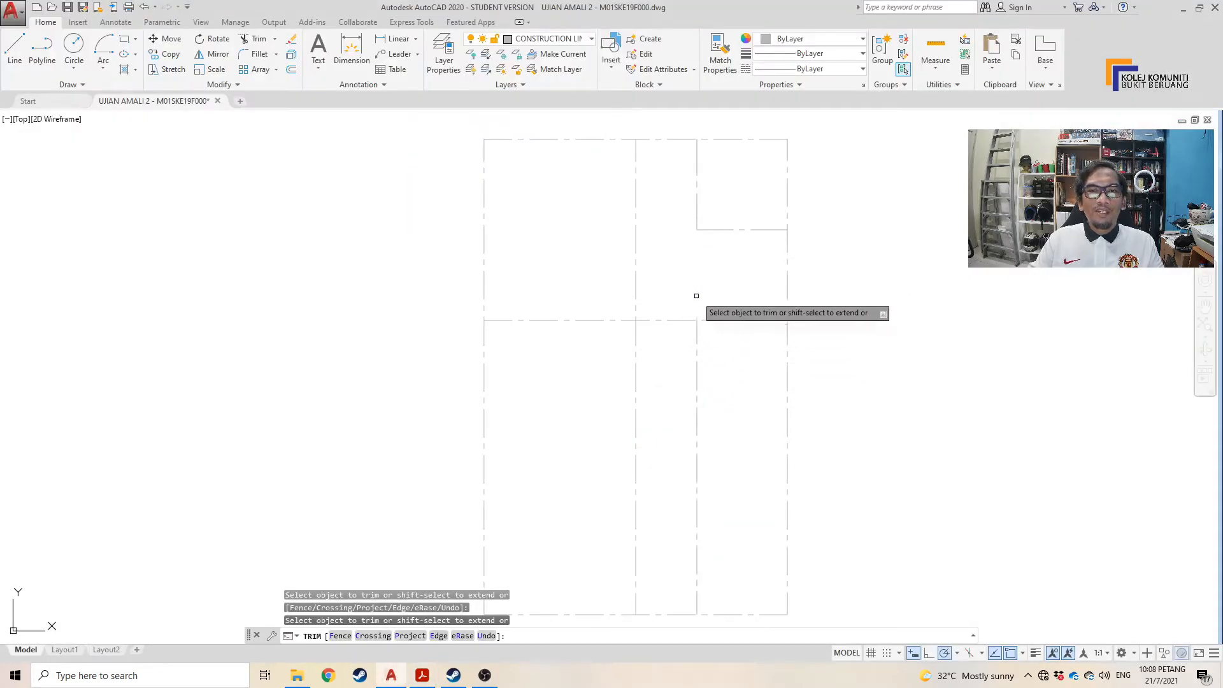
pyautogui.press('Escape')
pyautogui.click(698, 378)
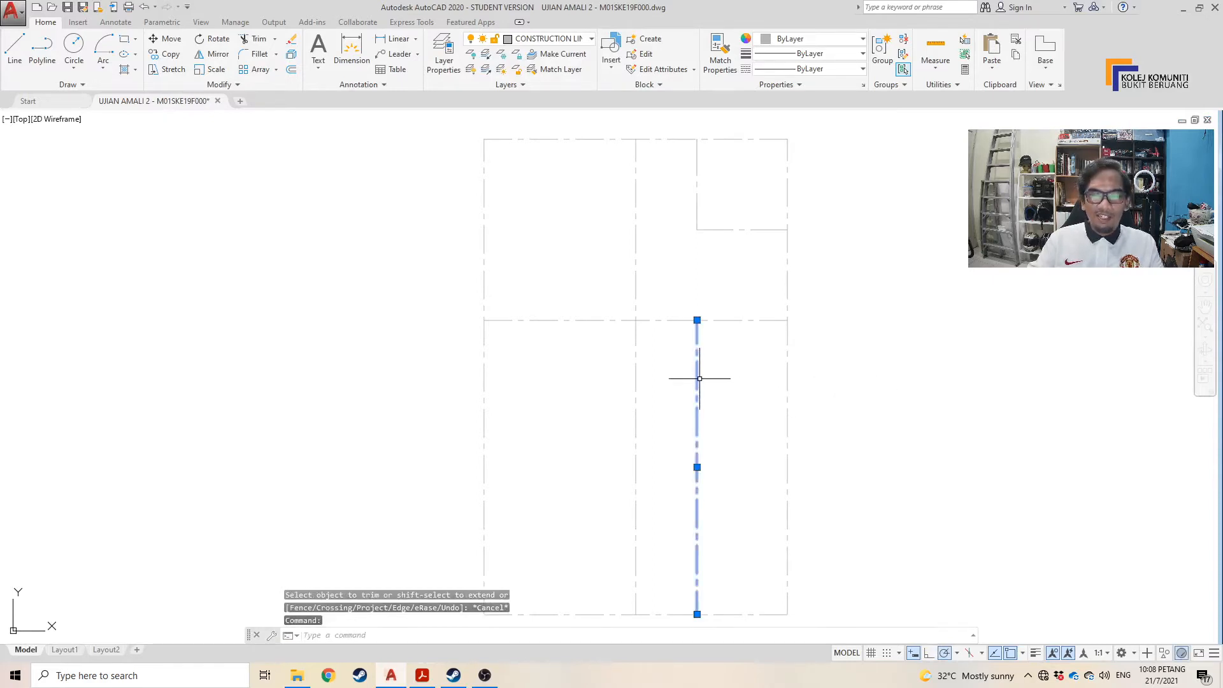
pyautogui.press('Escape')
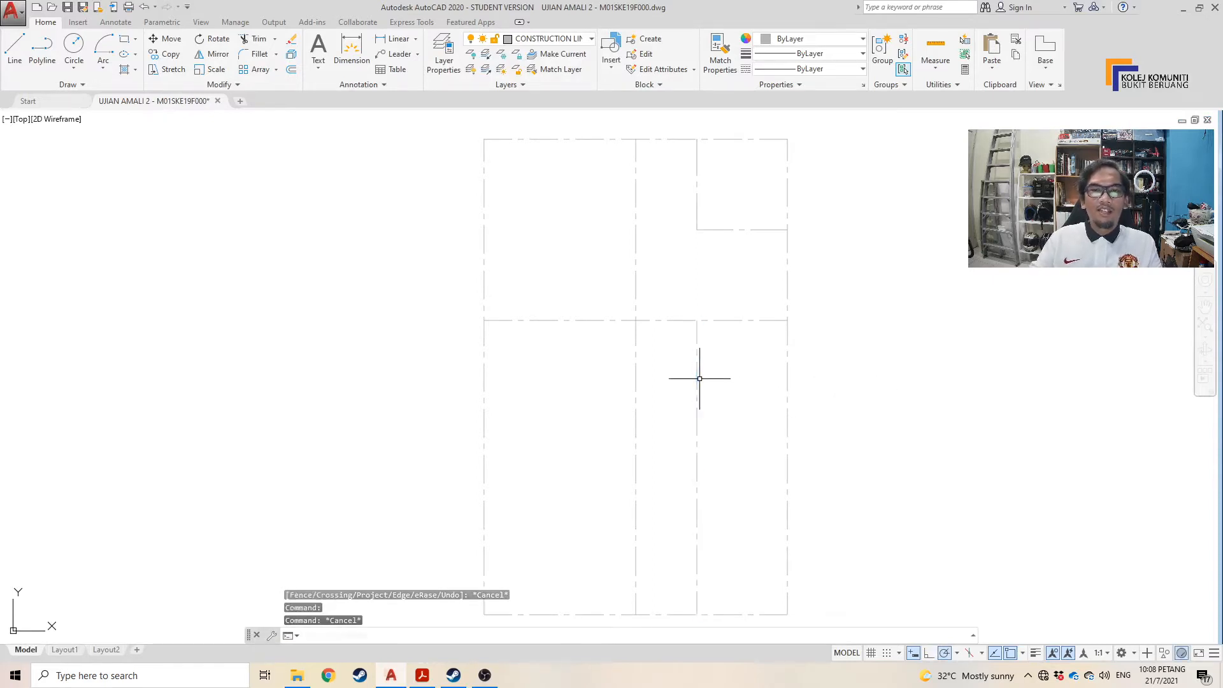
pyautogui.click(697, 377)
pyautogui.press('Delete')
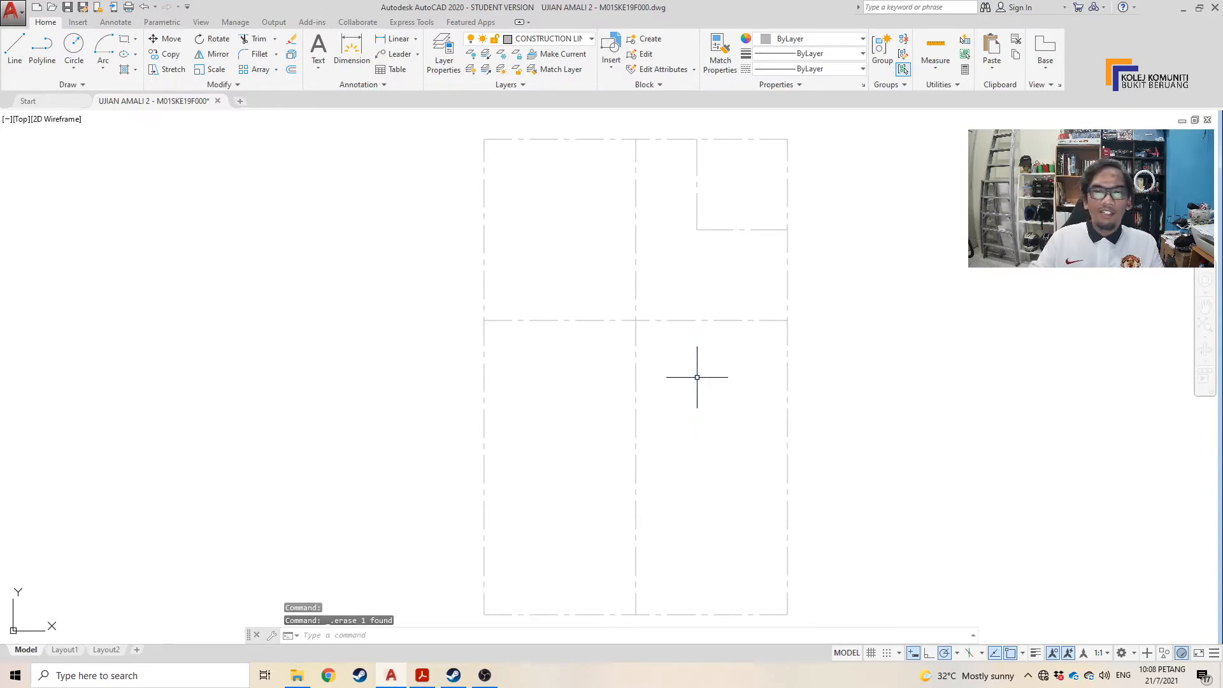
# Trim the horizontal axis below the upper-left bedroom so it ends at the middle vertical axis, consulting the exam PDF
pyautogui.hotkey('alt', 'Tab')
pyautogui.hotkey('alt', 'Tab')
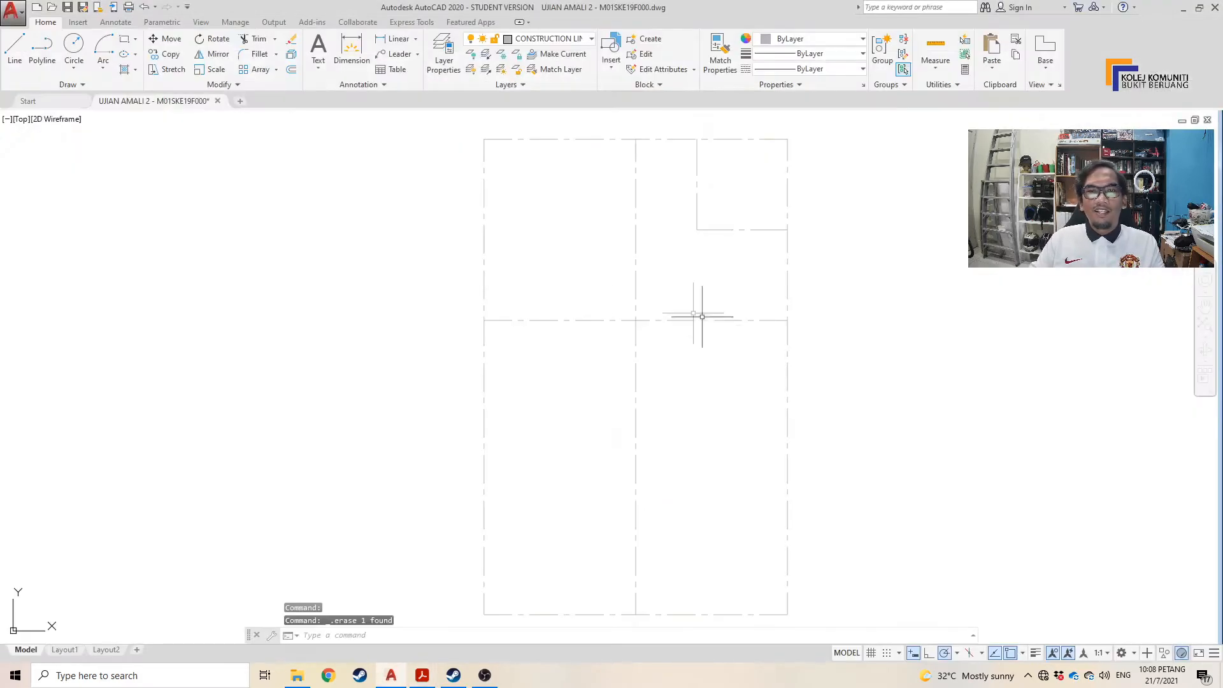
pyautogui.click(253, 39)
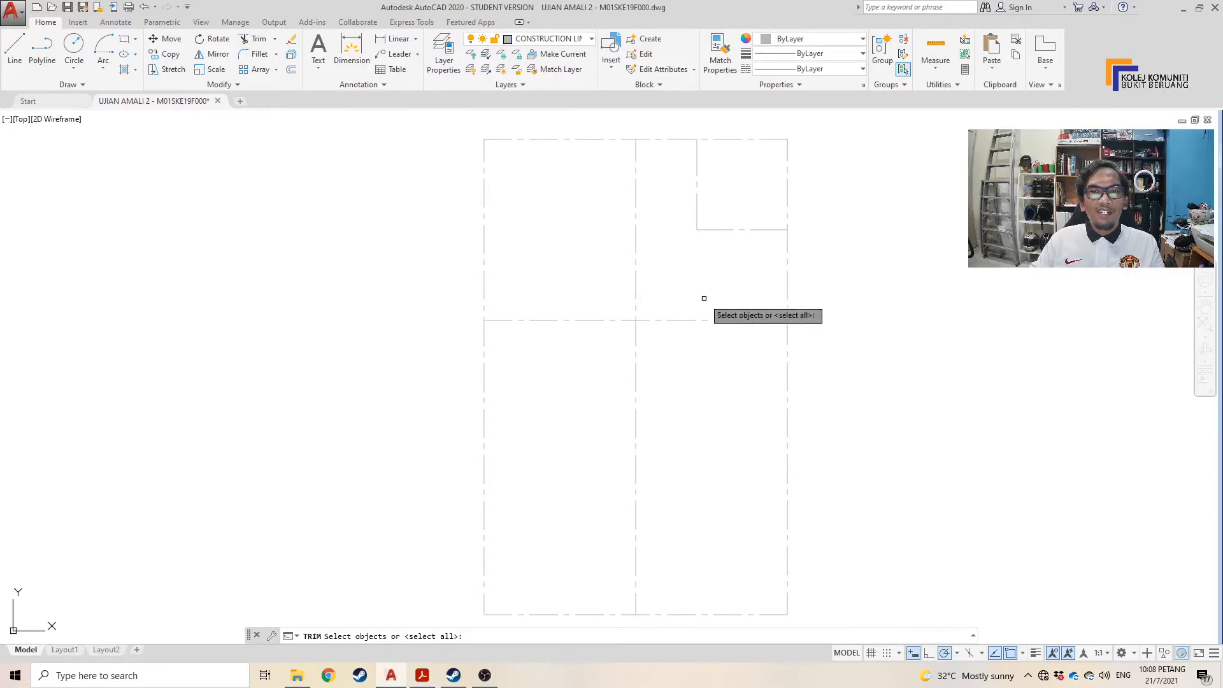
pyautogui.click(690, 320)
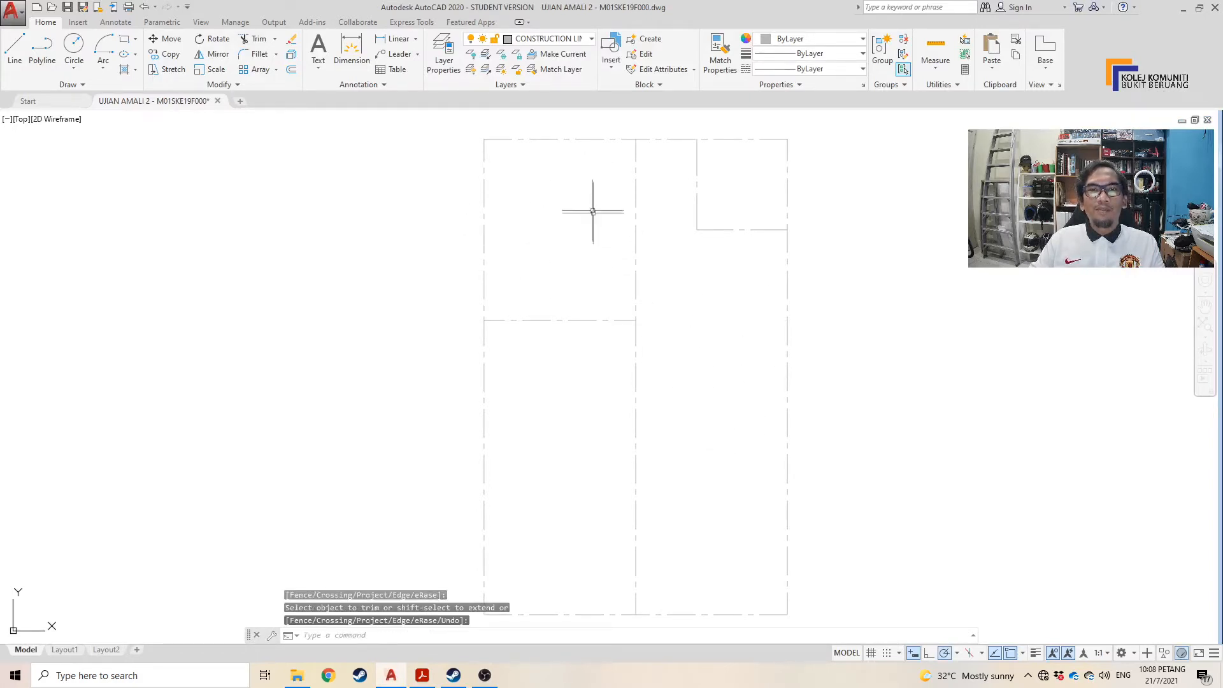
# Check the lower-right bedroom's depth in the exam PDF and offset the bottom axis 5000 upward in AutoCAD
pyautogui.hotkey('alt', 'Tab')
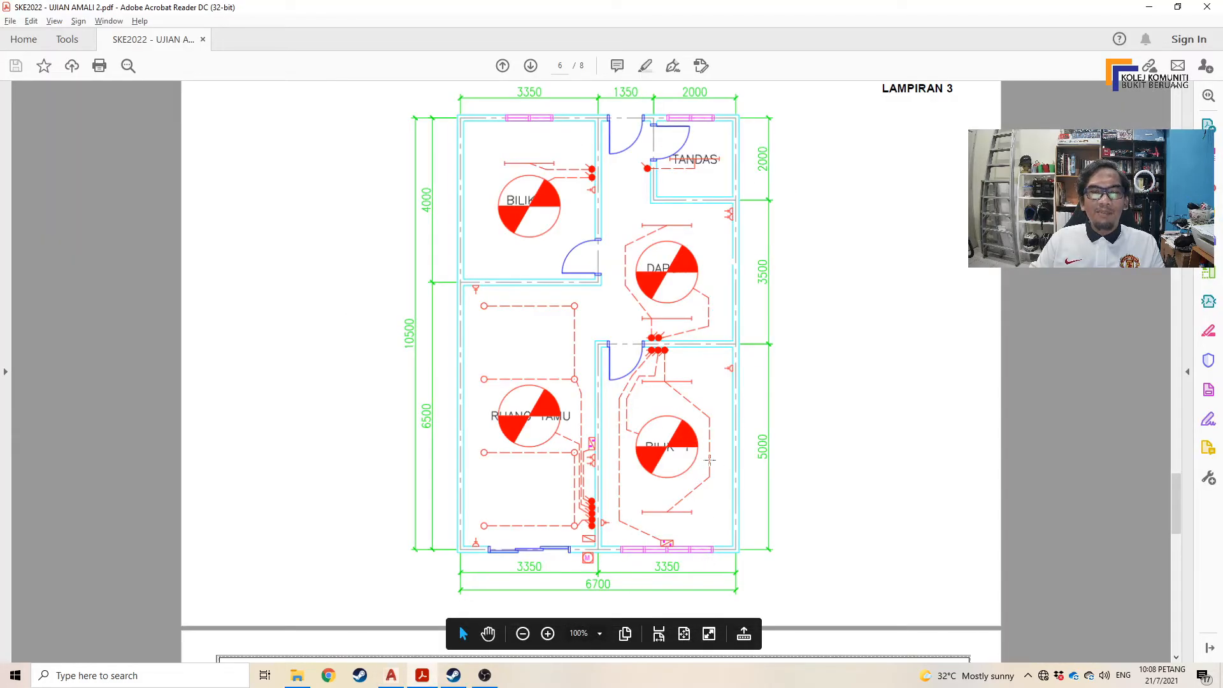
pyautogui.hotkey('alt', 'Tab')
pyautogui.hotkey('alt', 'Tab')
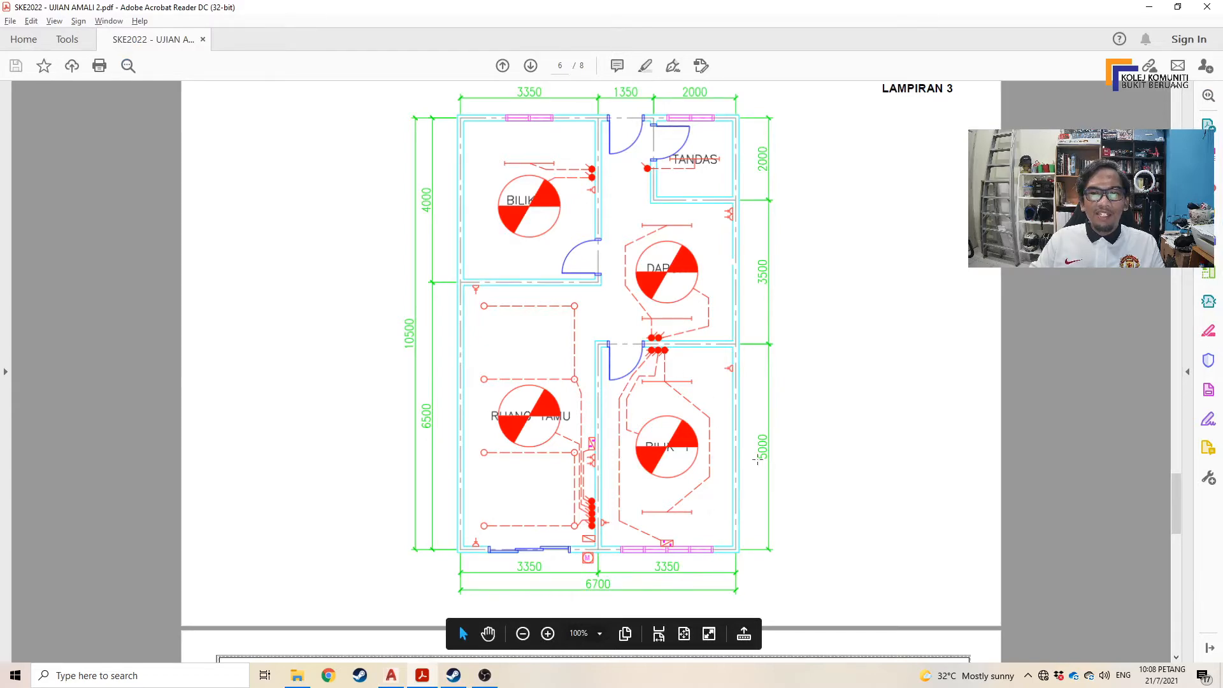
pyautogui.hotkey('alt', 'Tab')
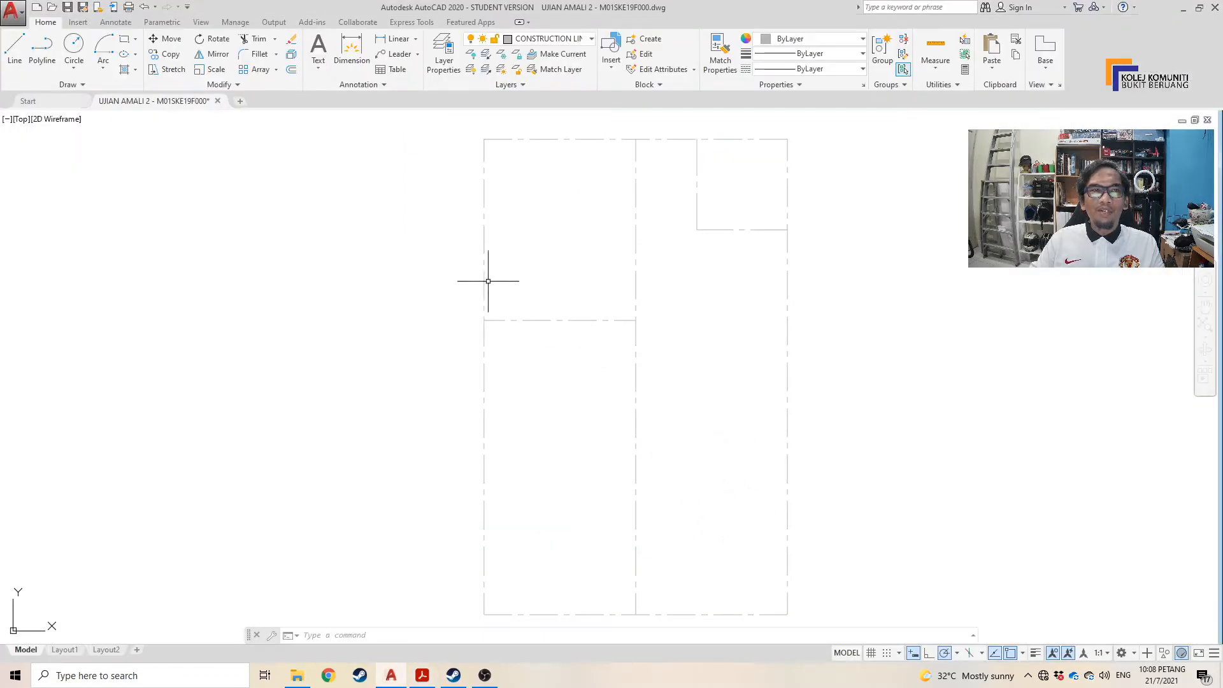
pyautogui.click(292, 70)
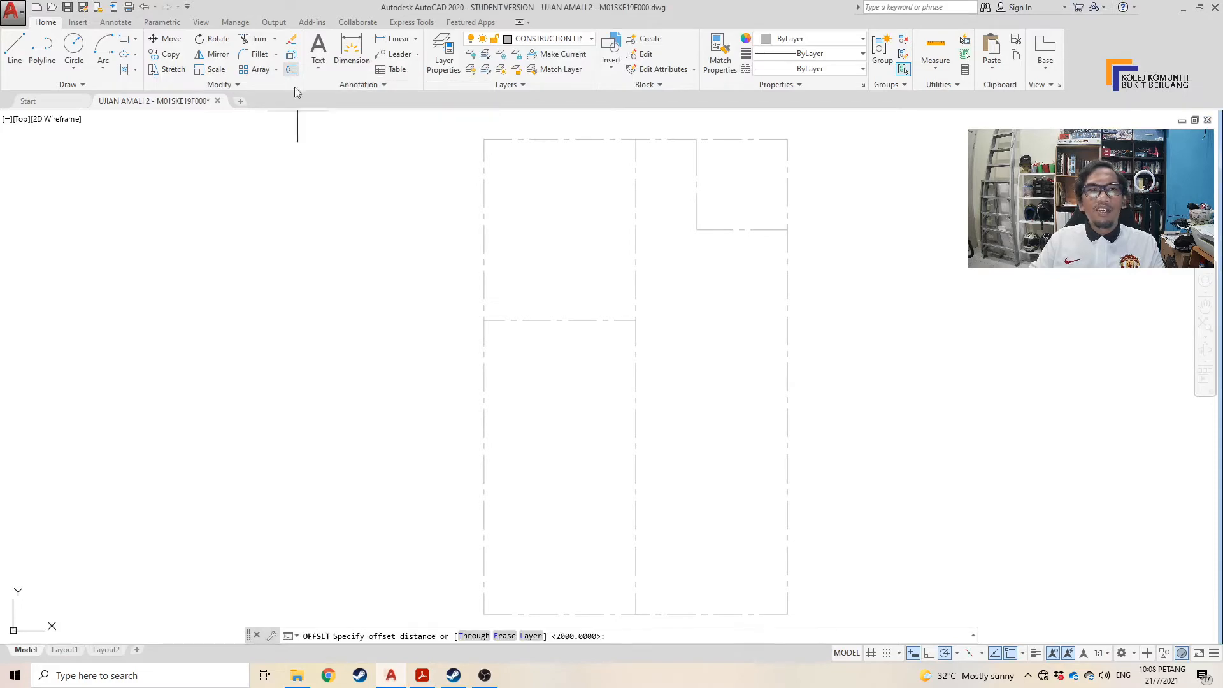
pyautogui.write('500')
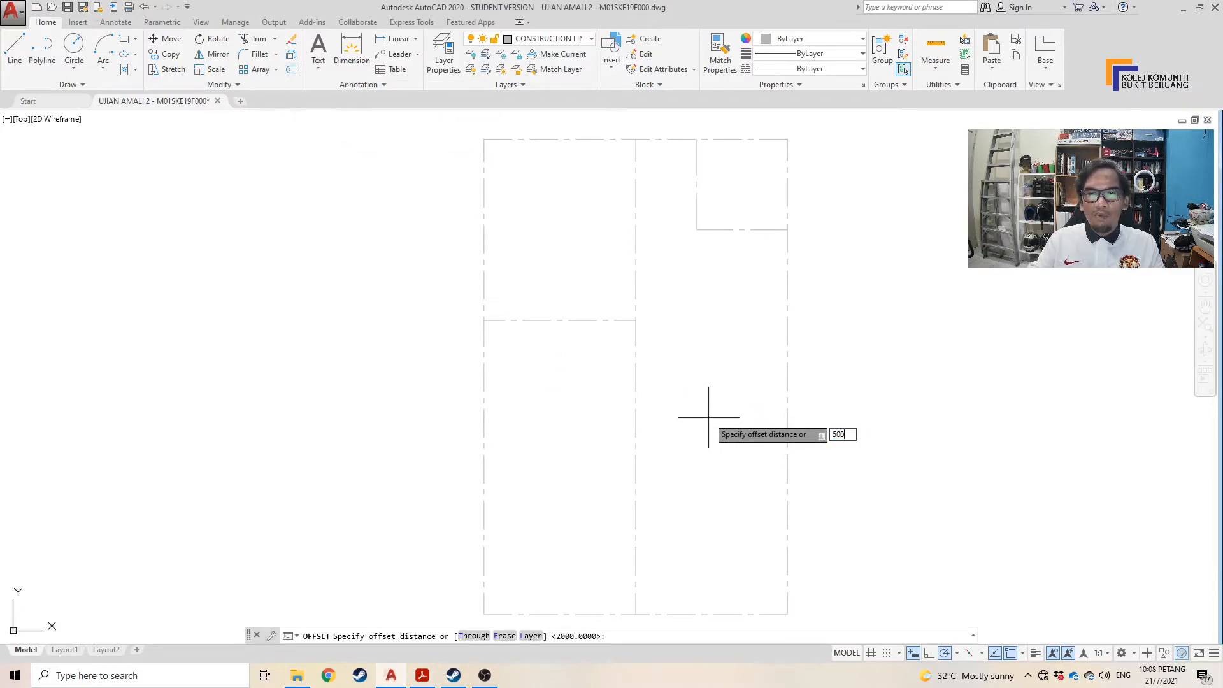
pyautogui.write('0')
pyautogui.press('Return')
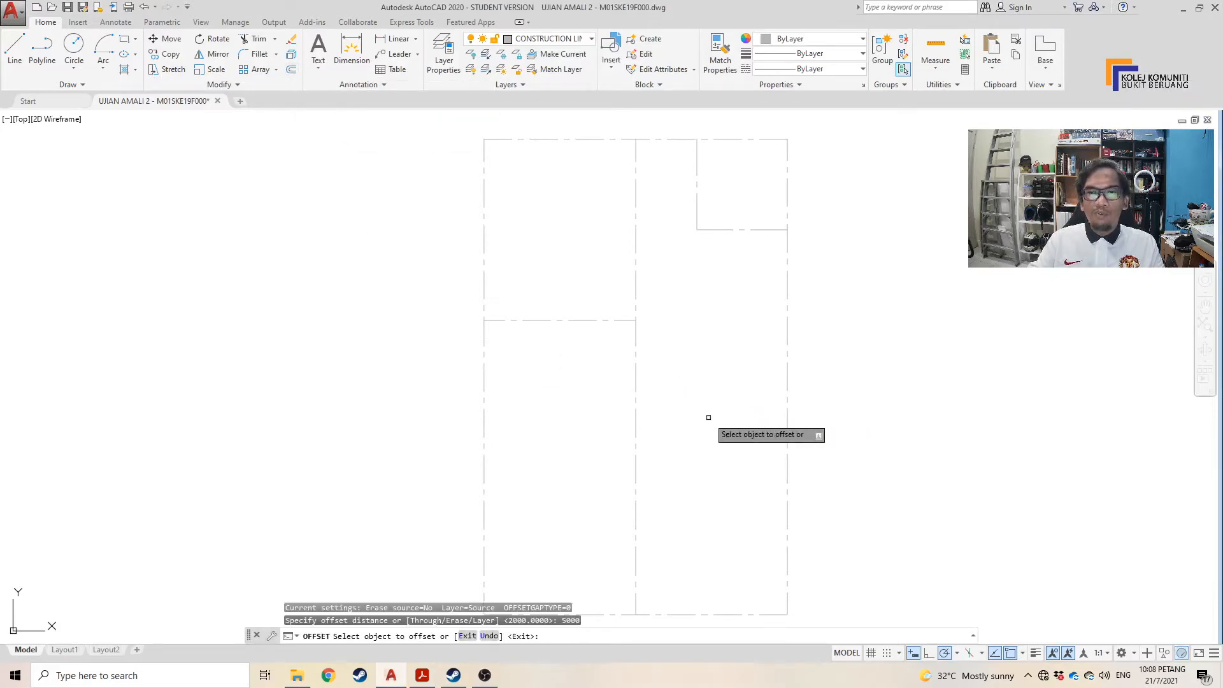
pyautogui.click(723, 616)
pyautogui.click(726, 443)
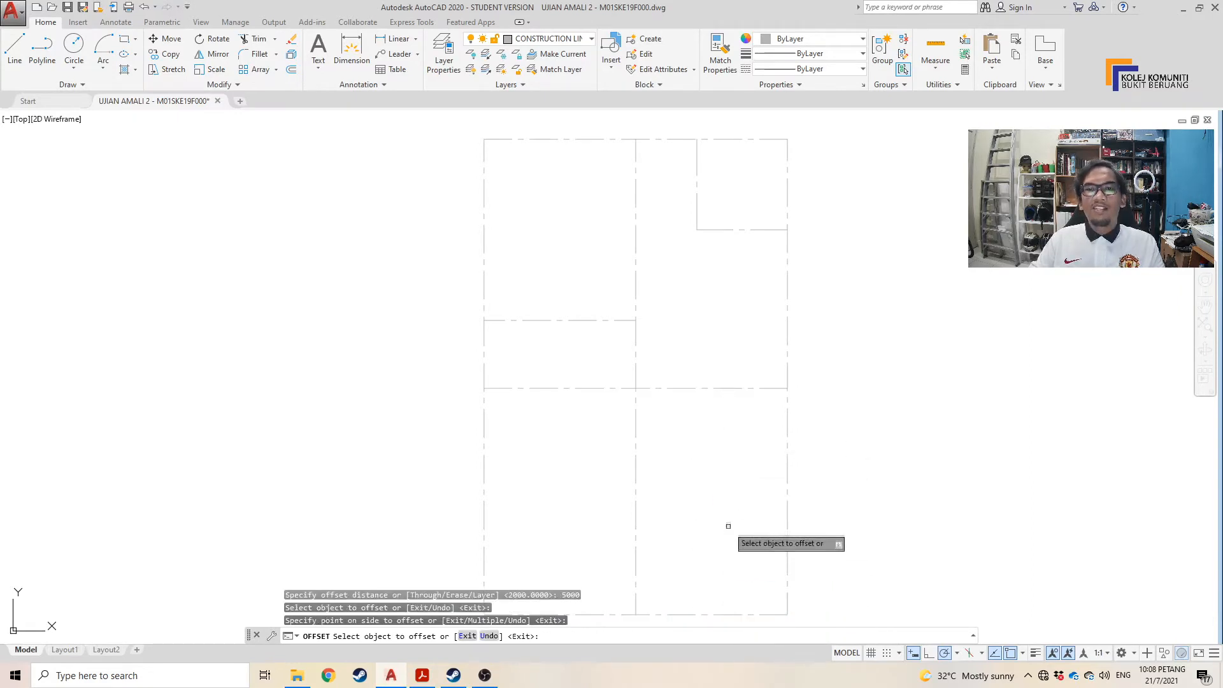
pyautogui.press('Escape')
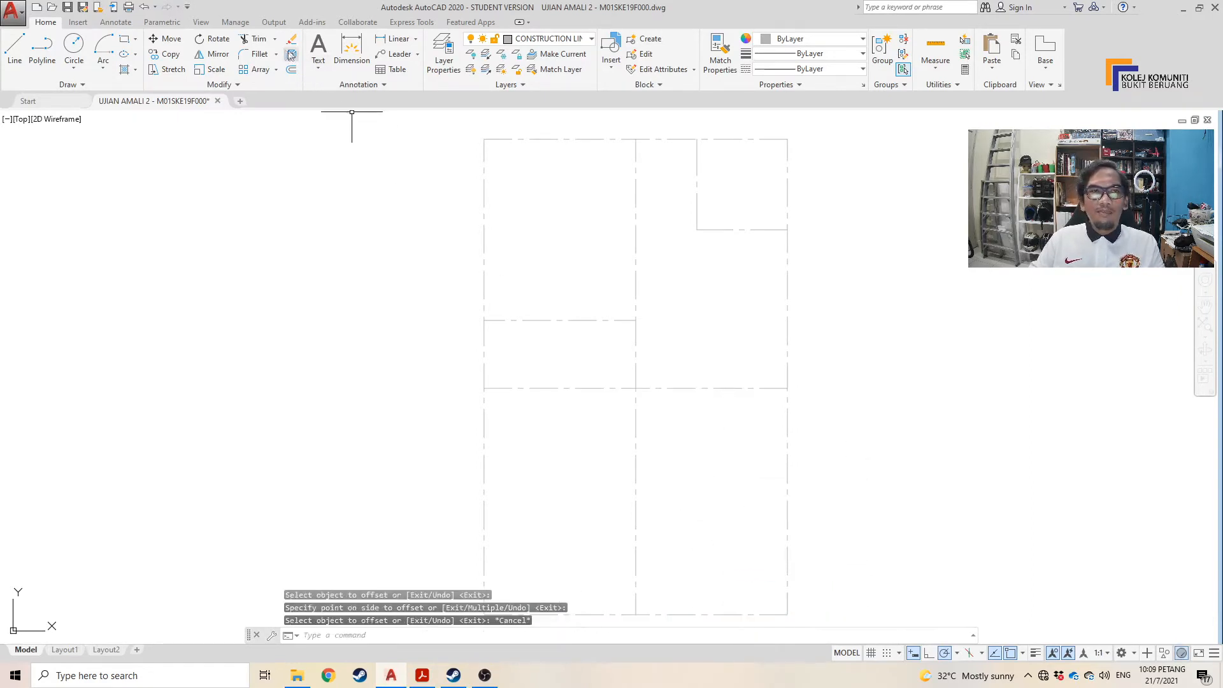
# Trim the middle vertical axis between the two bedrooms and the lower-right bedroom's top axis across the living room, then compare with the exam PDF
pyautogui.click(253, 40)
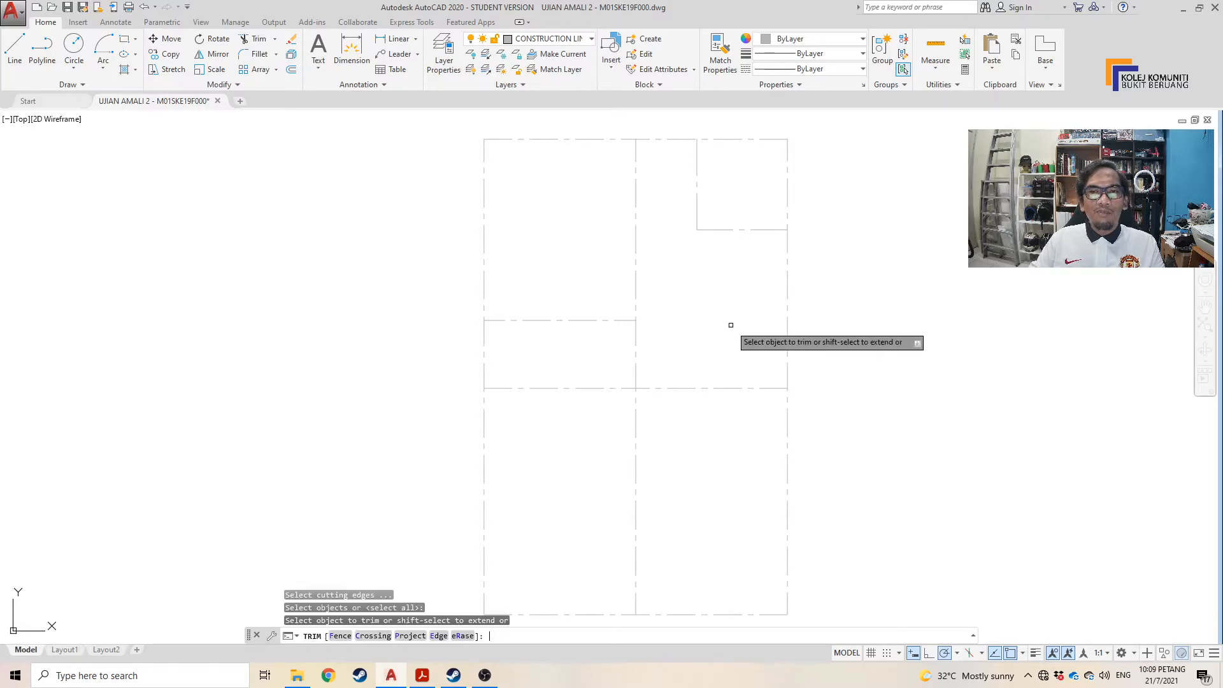
pyautogui.click(635, 344)
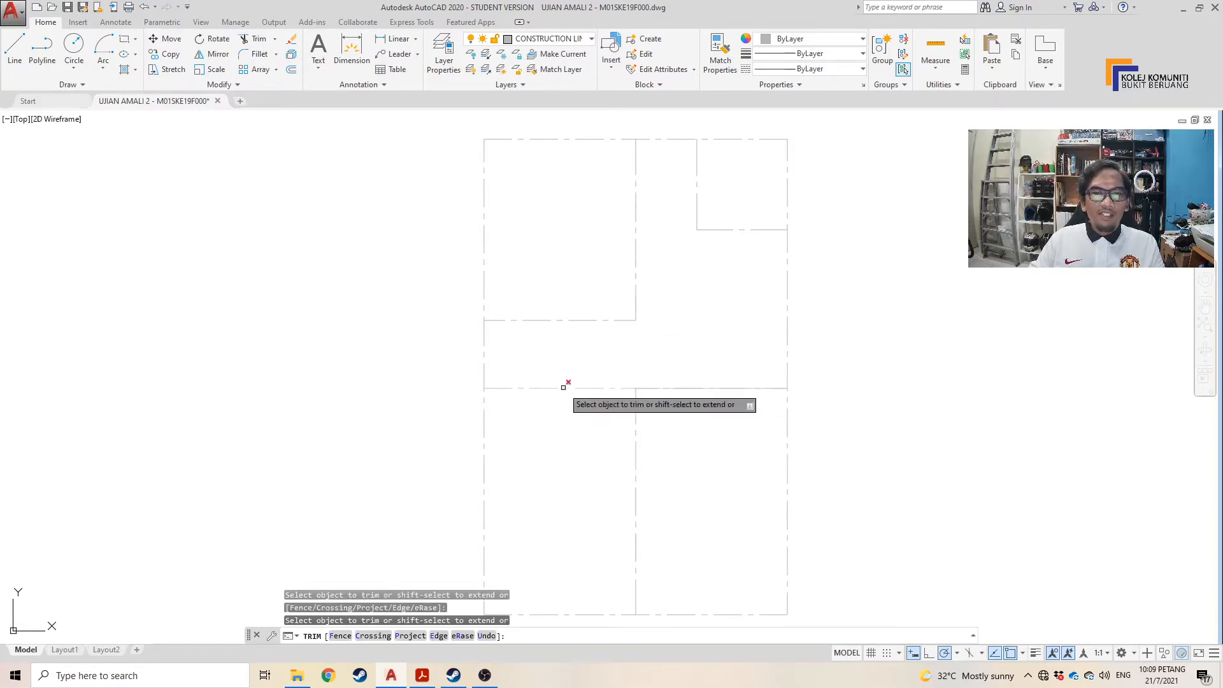
pyautogui.press('Escape')
pyautogui.hotkey('alt', 'Tab')
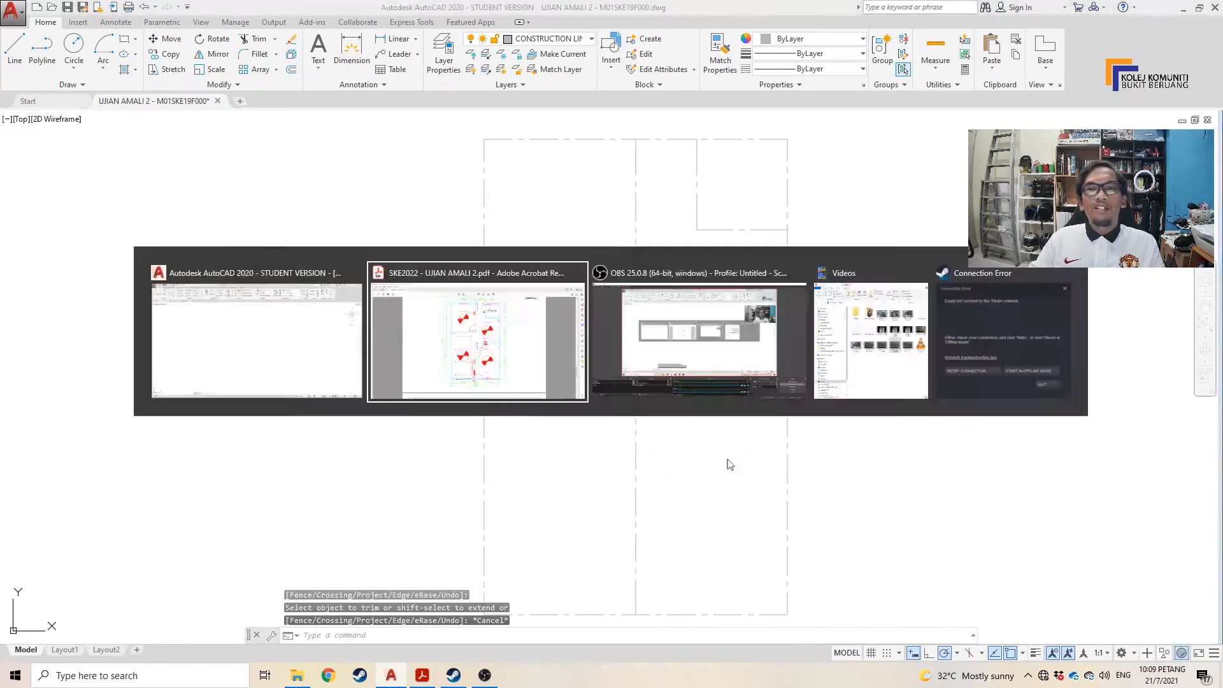
pyautogui.hotkey('alt', 'Tab')
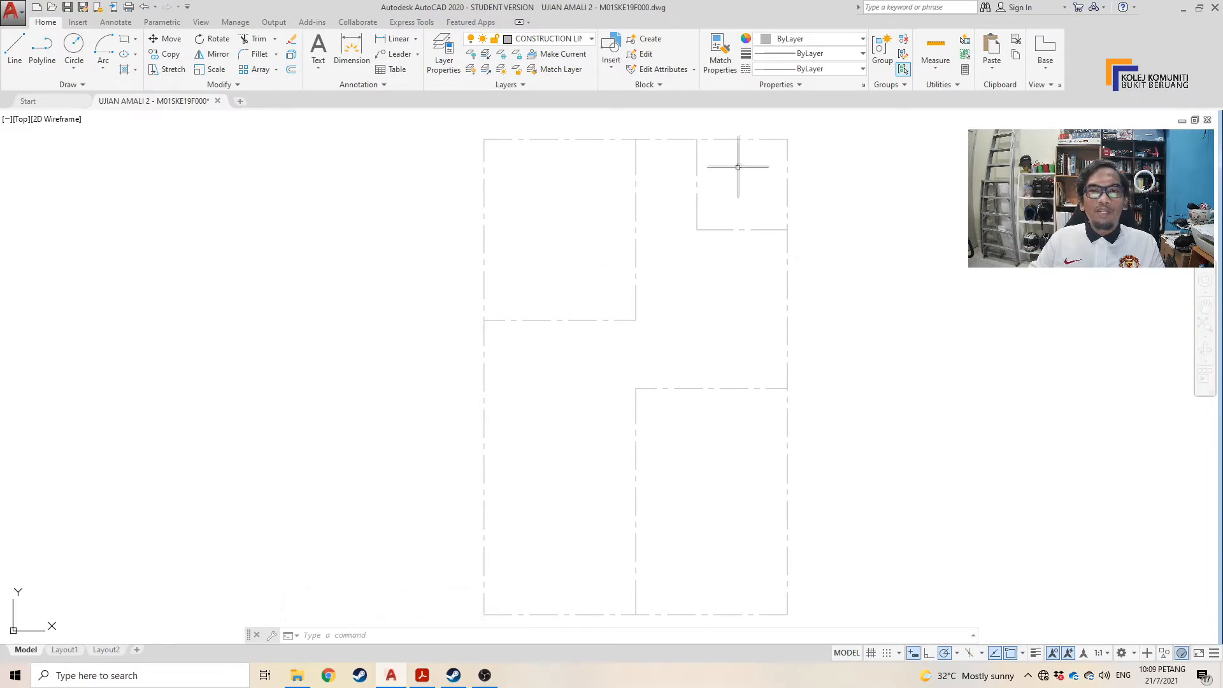
pyautogui.moveTo(724, 286); pyautogui.dragTo(697, 282, button='middle')
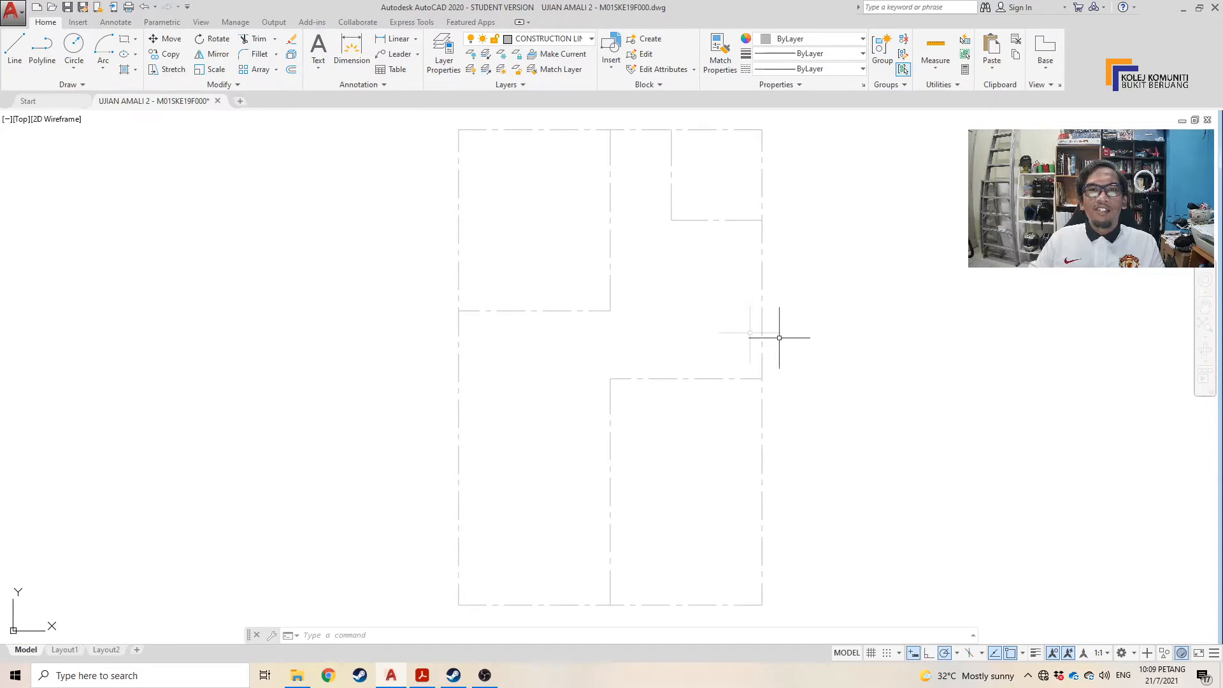
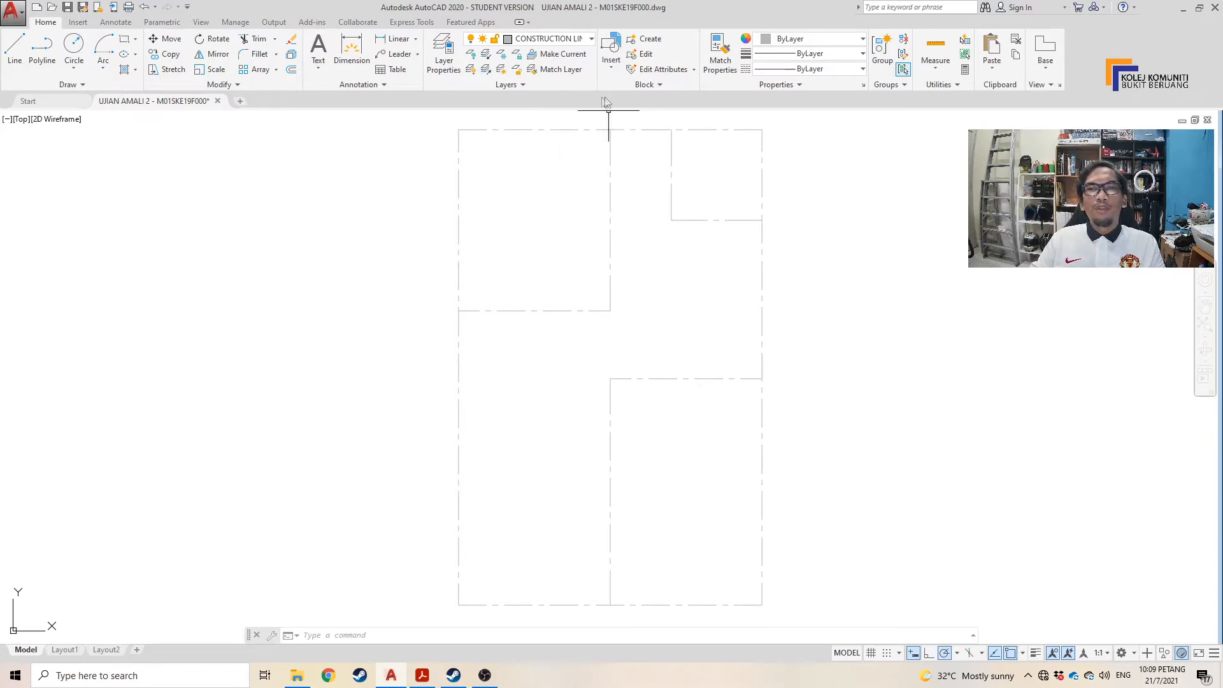
# Make WALL the current layer for the wall lines
pyautogui.scroll(5, 582, 197)
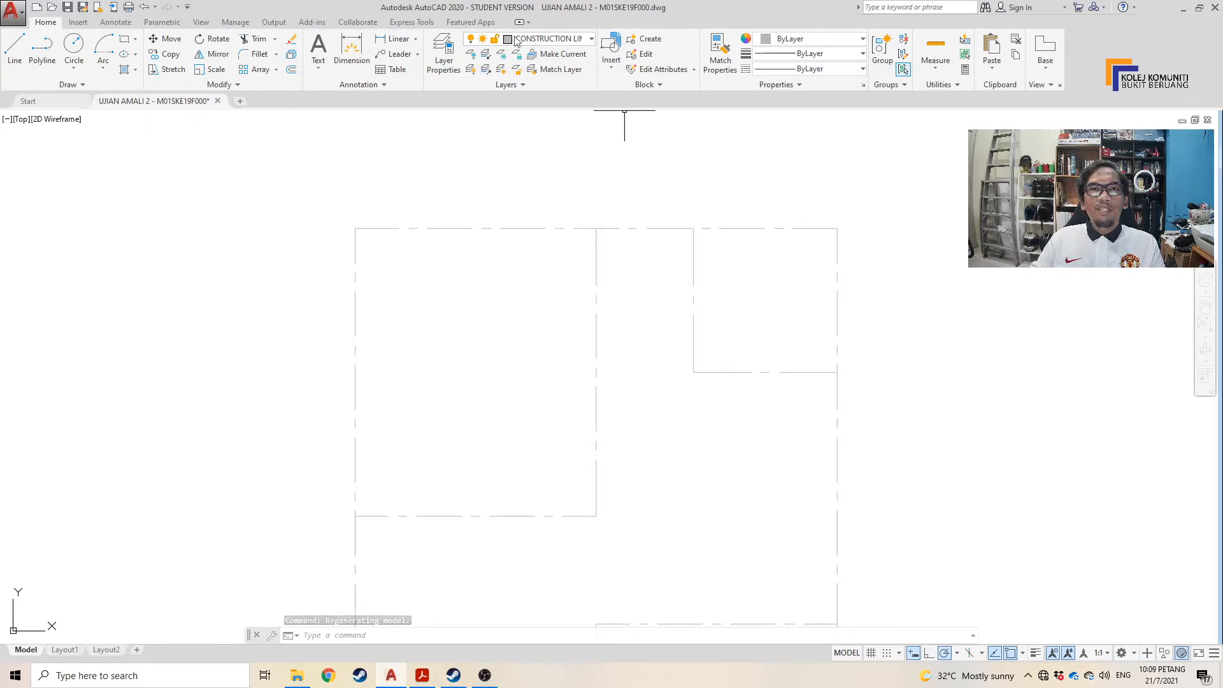
pyautogui.click(543, 40)
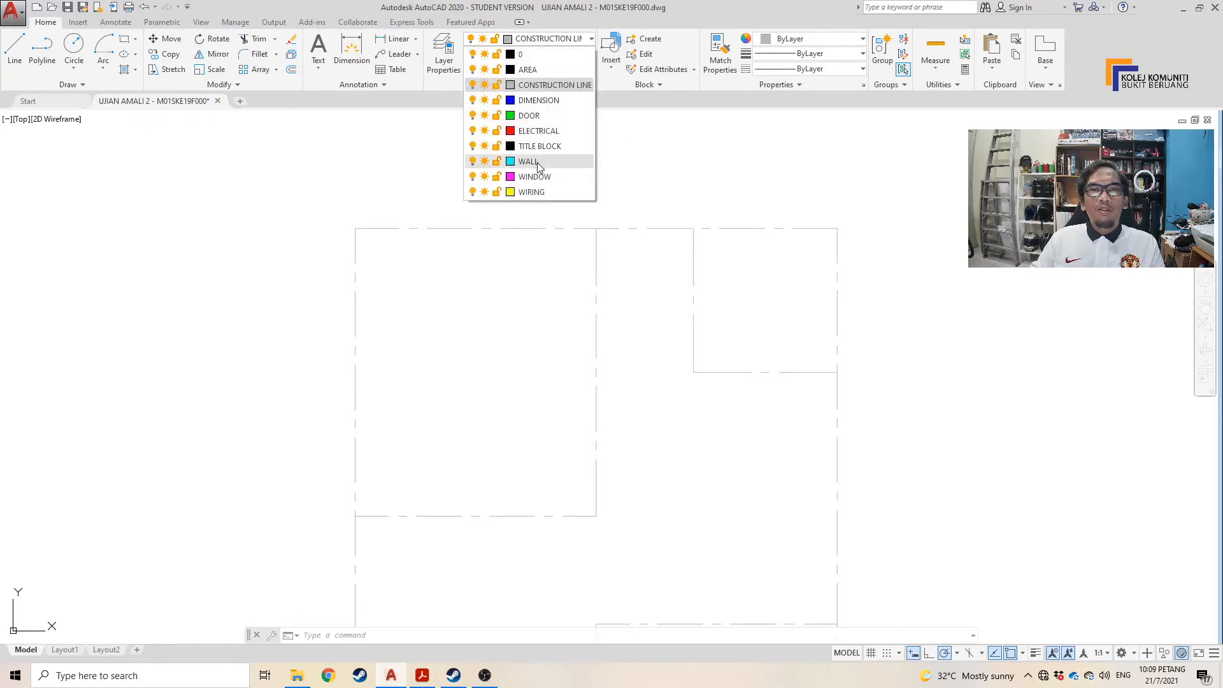
pyautogui.click(537, 163)
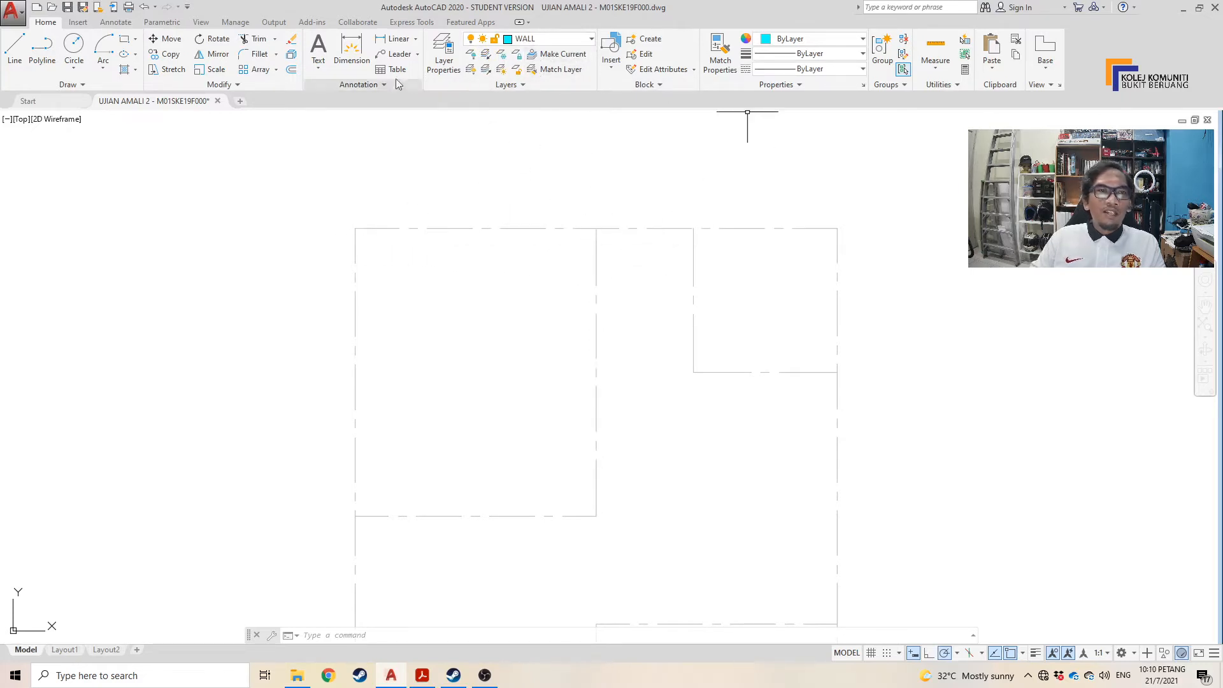
# Try to offset the plan's top axis 75 to both sides with the source layer setting, and undo the offsets
pyautogui.click(291, 71)
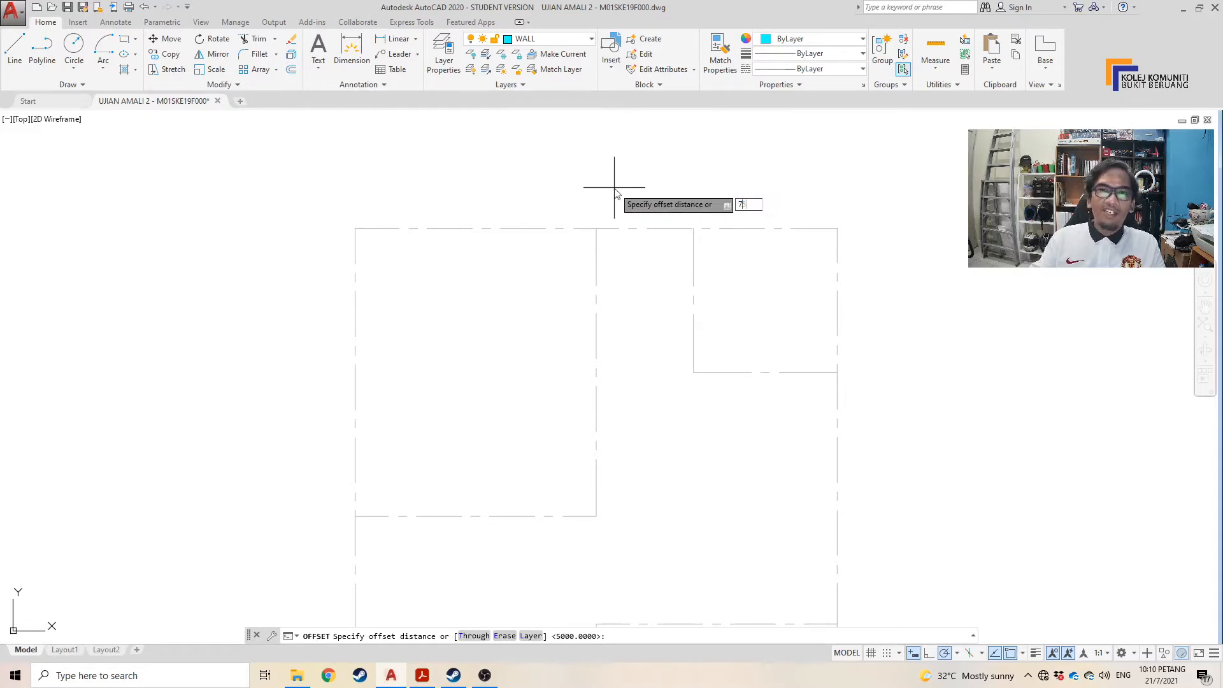
pyautogui.press('Return')
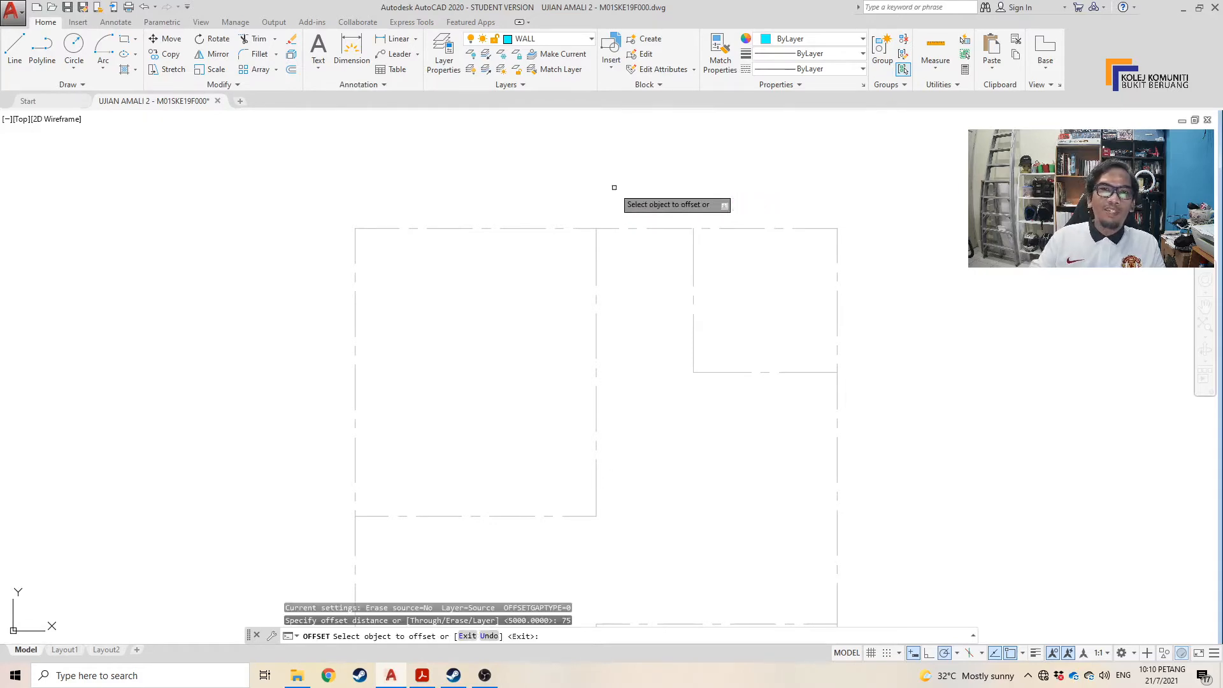
pyautogui.click(651, 229)
pyautogui.click(648, 199)
pyautogui.click(661, 228)
pyautogui.click(650, 325)
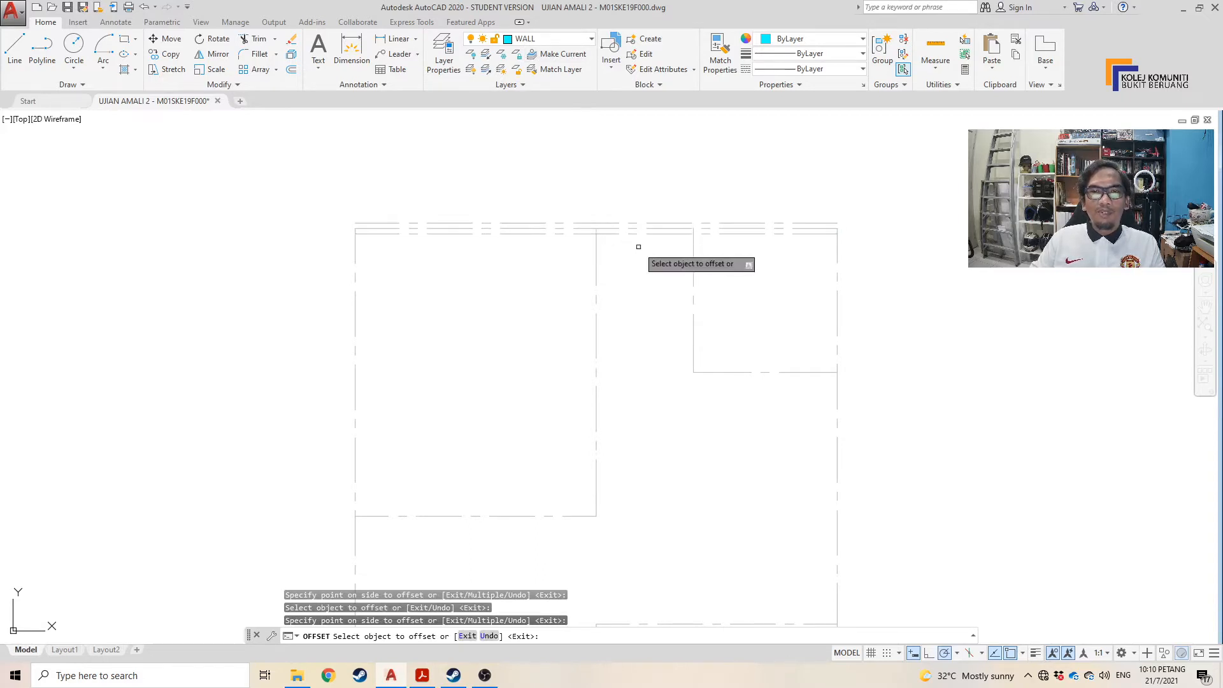
pyautogui.press('Escape')
pyautogui.hotkey('ctrl', 'z')
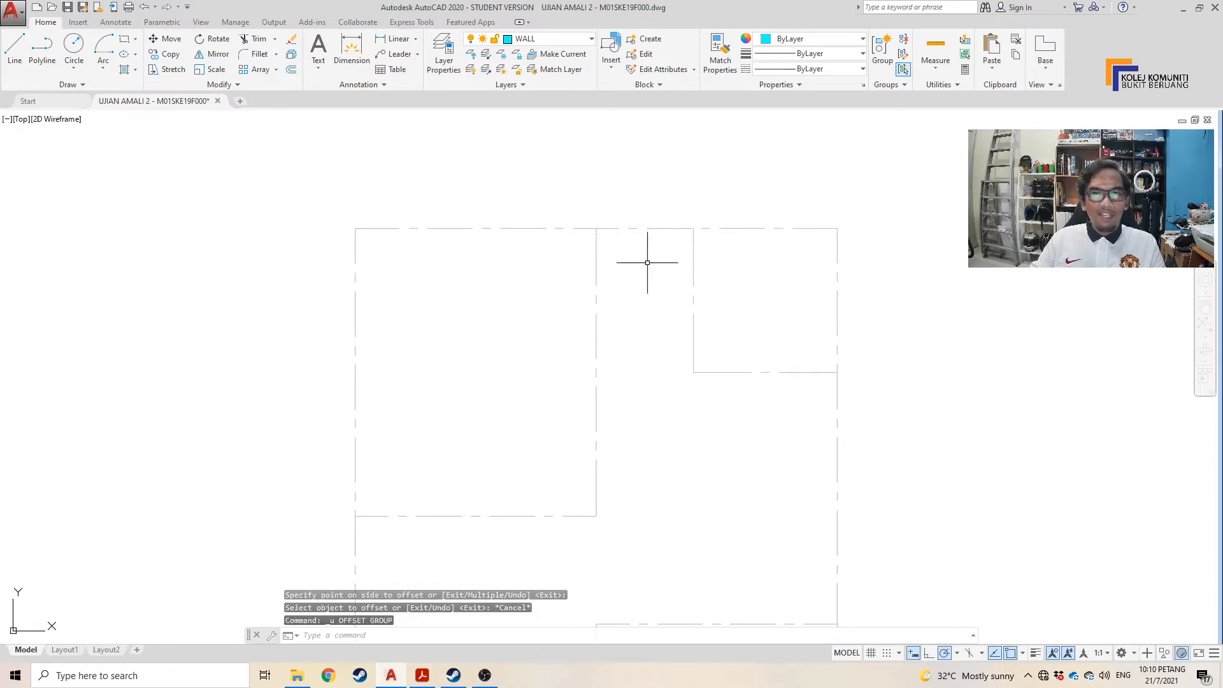
# Set Offset to place results on the current layer at distance 75, and offset the top axis both upward and downward
pyautogui.click(292, 70)
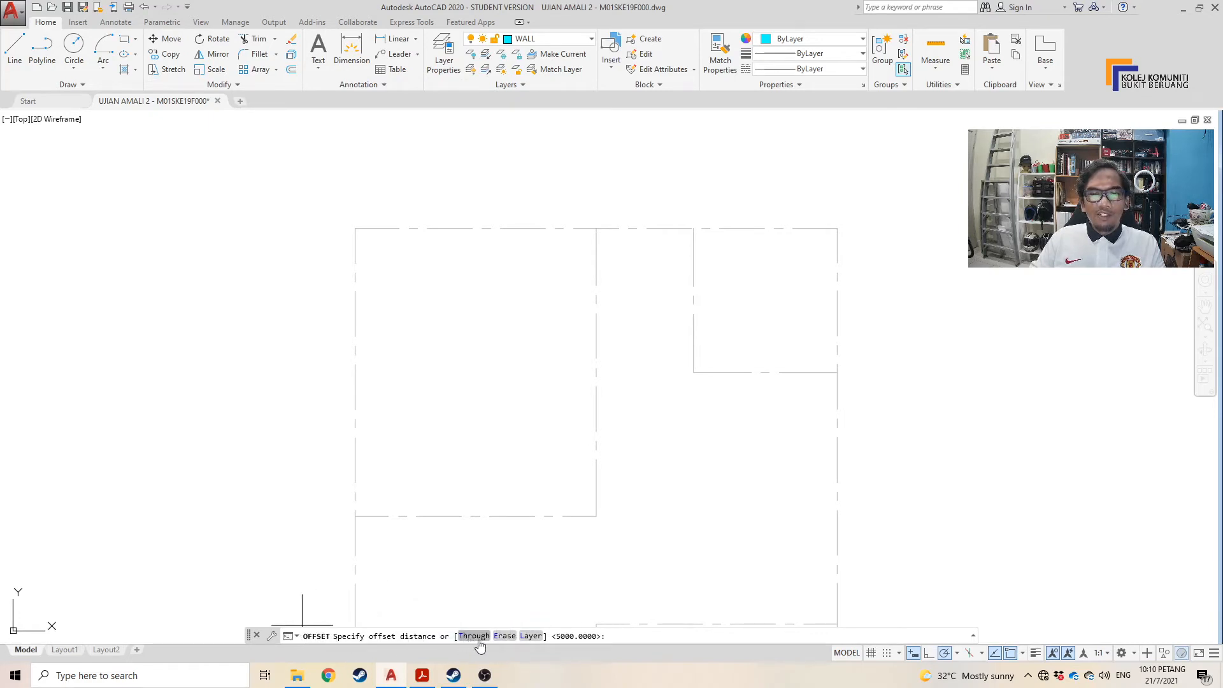
pyautogui.click(531, 637)
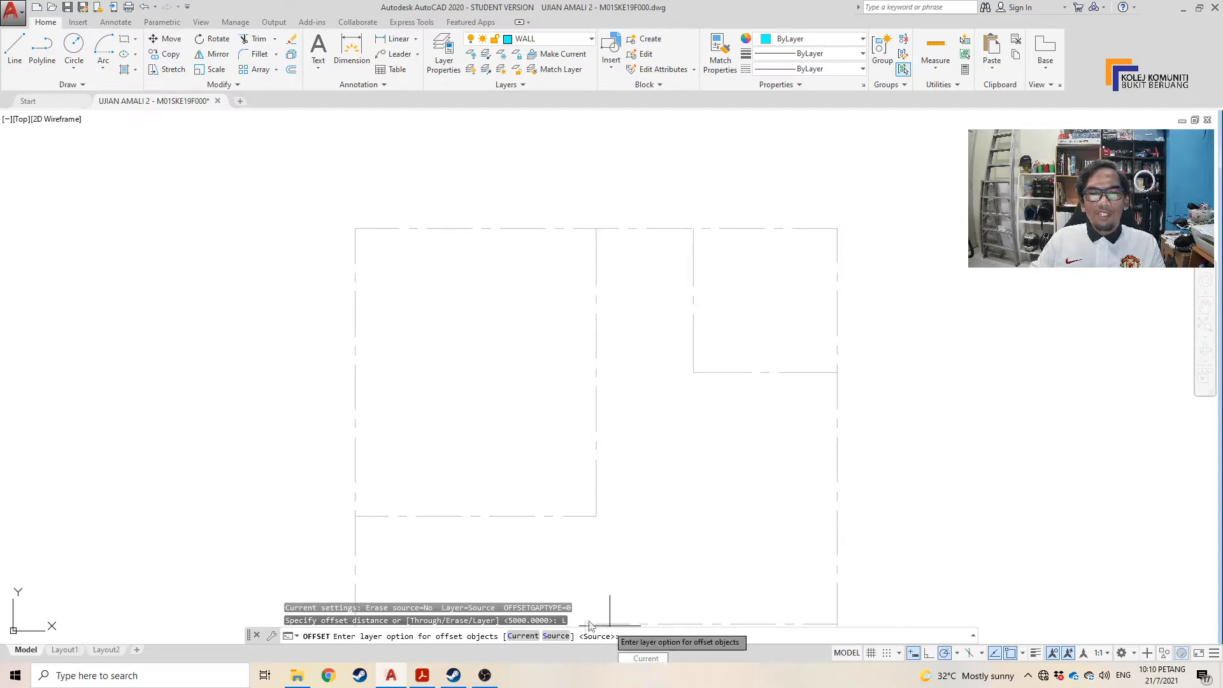
pyautogui.click(524, 637)
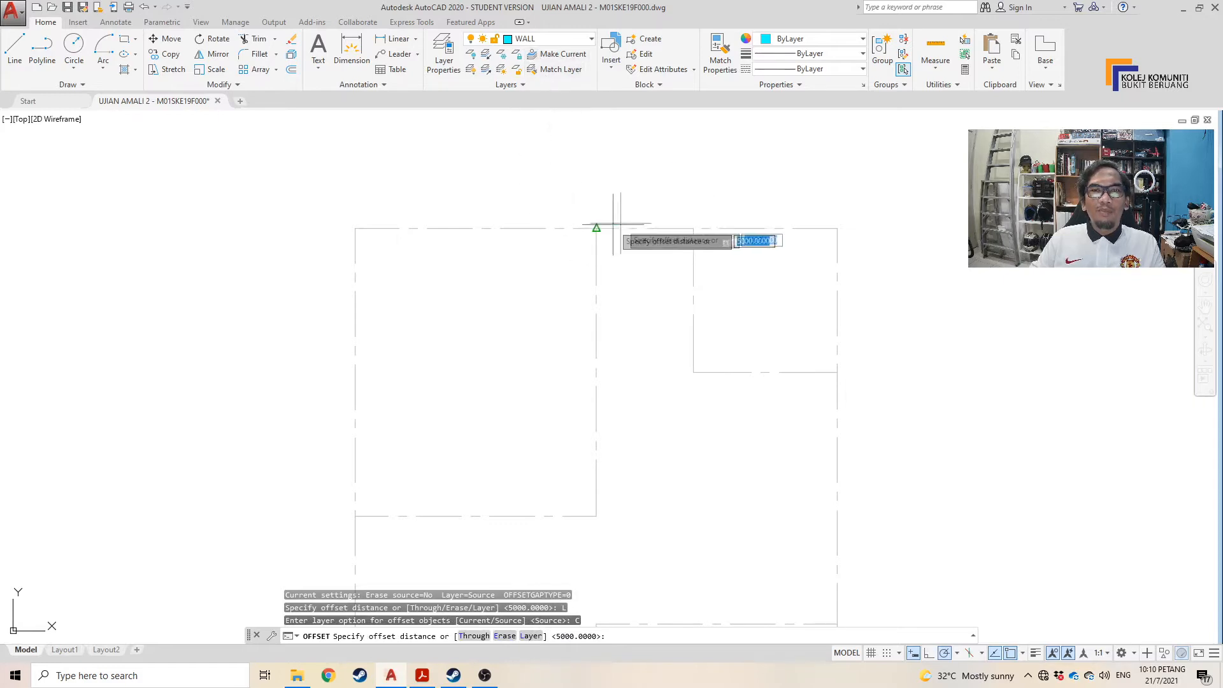
pyautogui.press('Return')
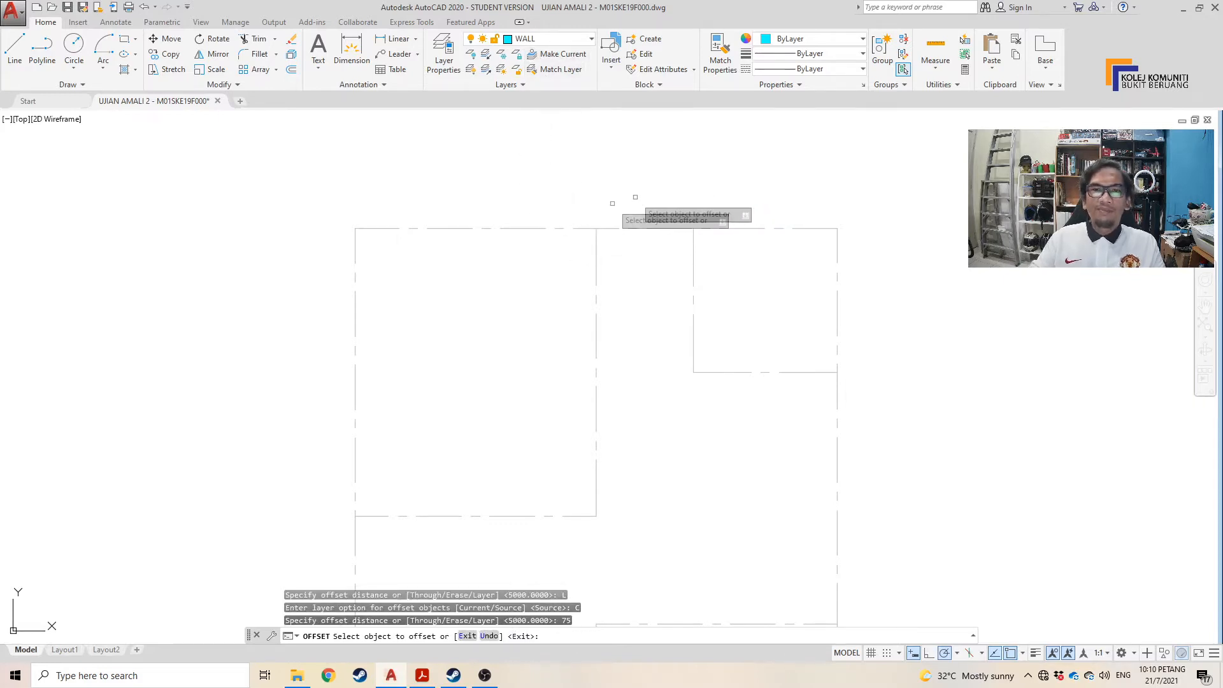
pyautogui.click(633, 227)
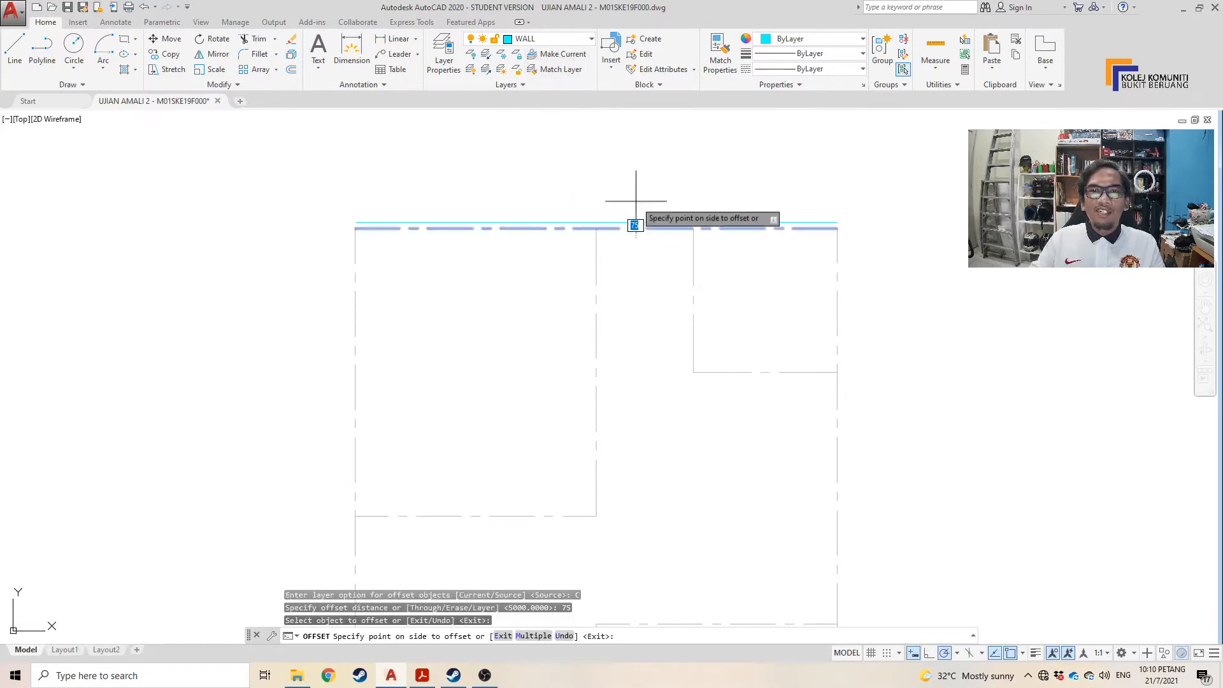
pyautogui.click(640, 198)
pyautogui.click(634, 228)
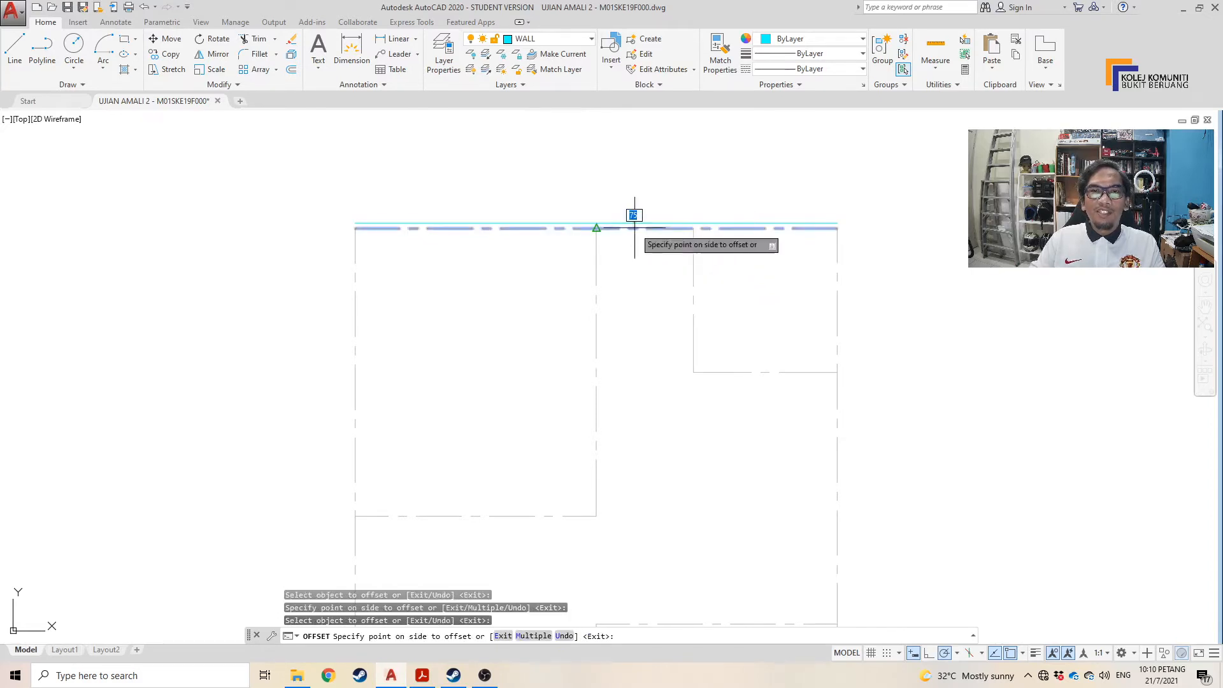
pyautogui.click(634, 241)
# Offset the plan's left outer axis and the upper-left bedroom's right-hand axis 75 to both sides
pyautogui.scroll(2, 579, 241)
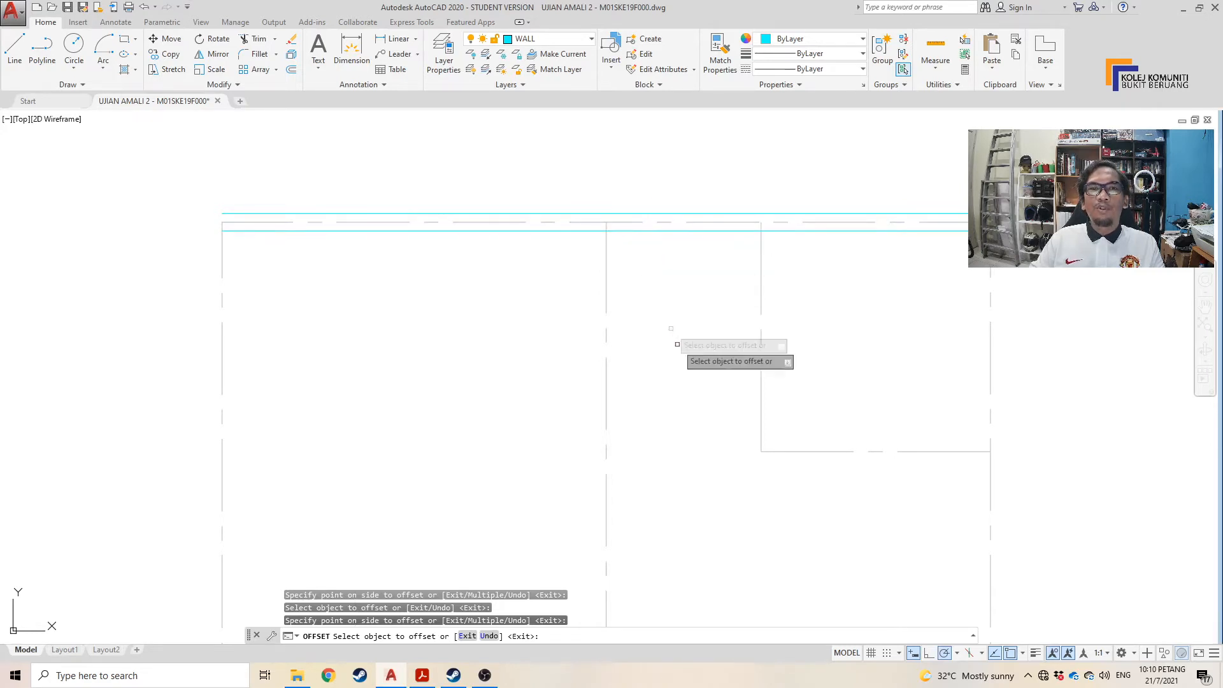
pyautogui.click(223, 265)
pyautogui.click(204, 267)
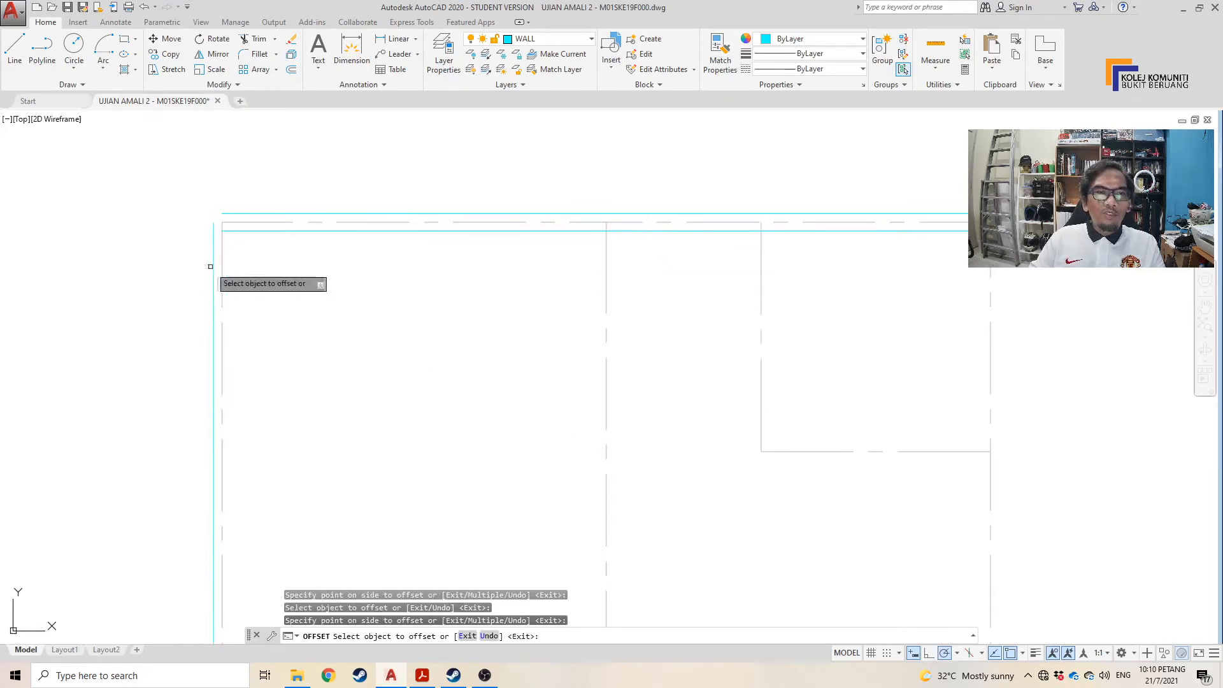
pyautogui.click(222, 262)
pyautogui.click(255, 274)
pyautogui.click(607, 270)
pyautogui.click(573, 273)
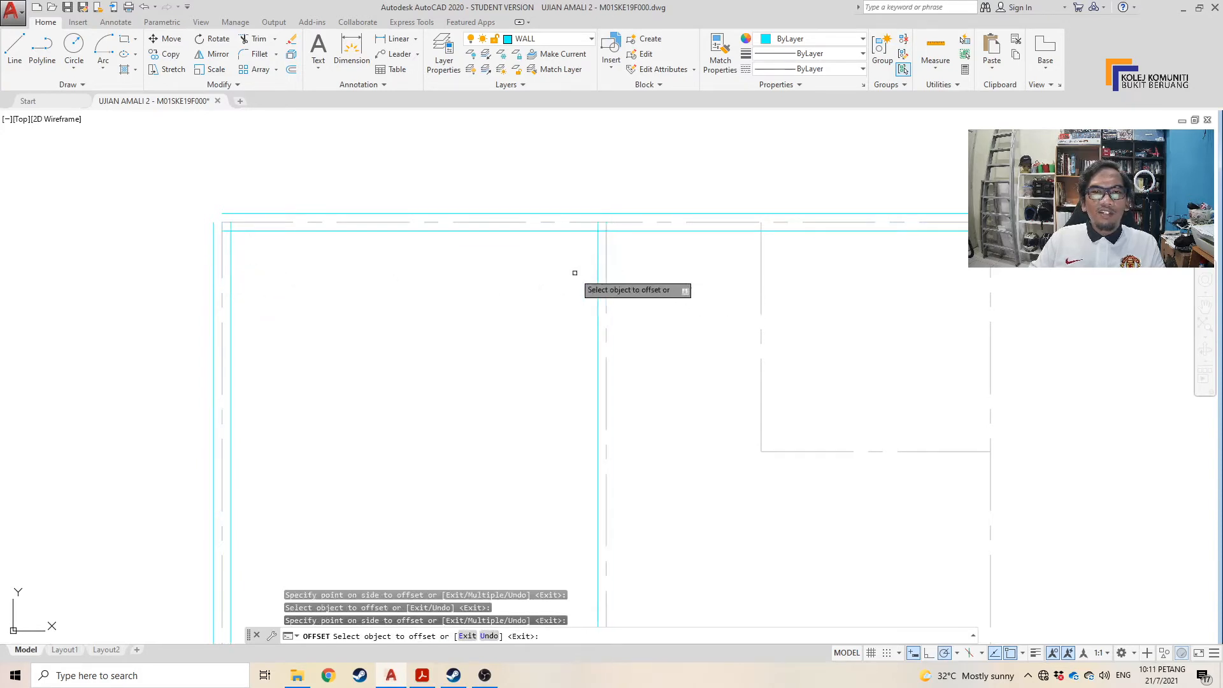
pyautogui.click(605, 274)
pyautogui.click(648, 276)
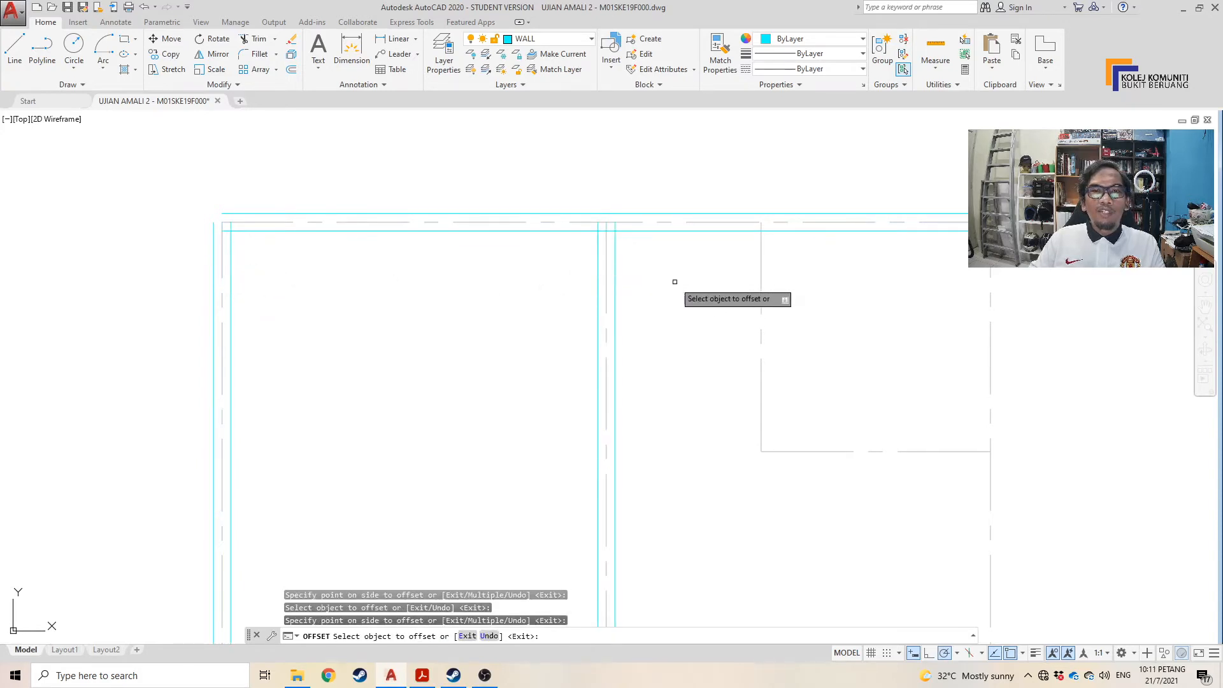
# Offset the TANDAS vertical axis and the plan's right outer axis 75 to both sides
pyautogui.click(762, 289)
pyautogui.click(792, 291)
pyautogui.click(761, 296)
pyautogui.click(757, 286)
pyautogui.click(991, 297)
pyautogui.click(986, 299)
pyautogui.click(993, 300)
pyautogui.click(995, 301)
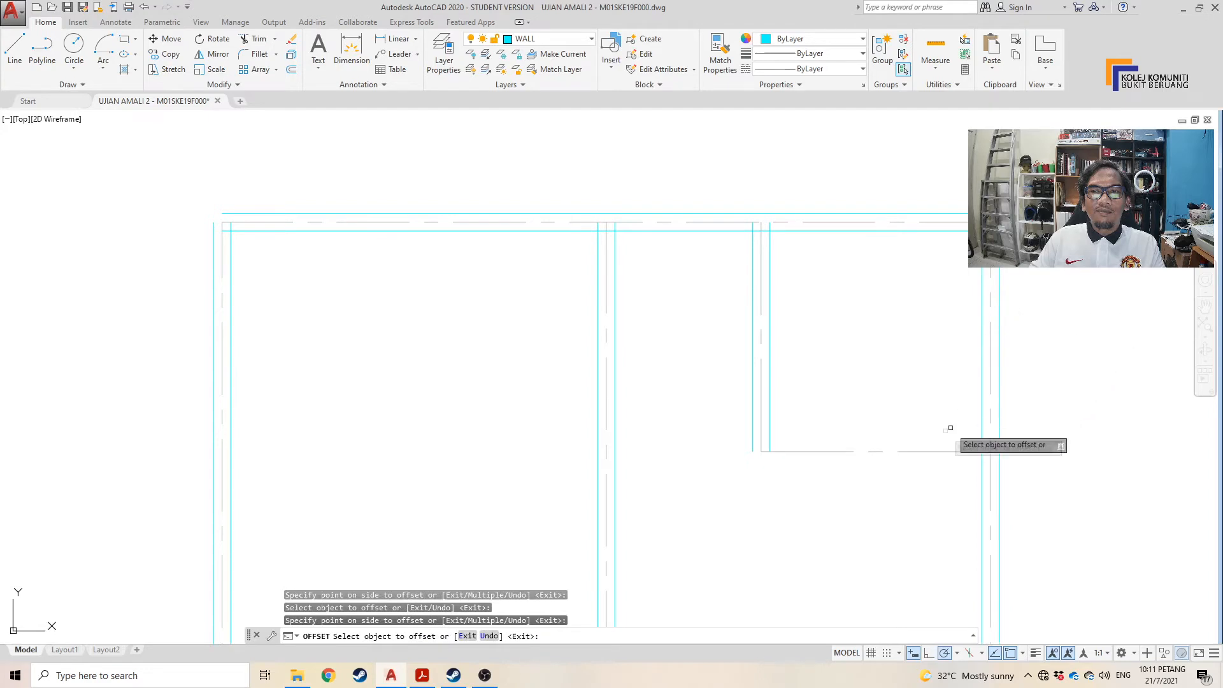
# Offset the TANDAS room's lower horizontal axis 75 both upward and downward
pyautogui.click(953, 451)
pyautogui.click(953, 426)
pyautogui.click(953, 451)
pyautogui.click(954, 472)
# Offset the upper-left bedroom's bottom axis and the lower-right bedroom's top axis 75 to both sides
pyautogui.scroll(-3, 931, 496)
pyautogui.moveTo(899, 476); pyautogui.dragTo(760, 237, button='middle')
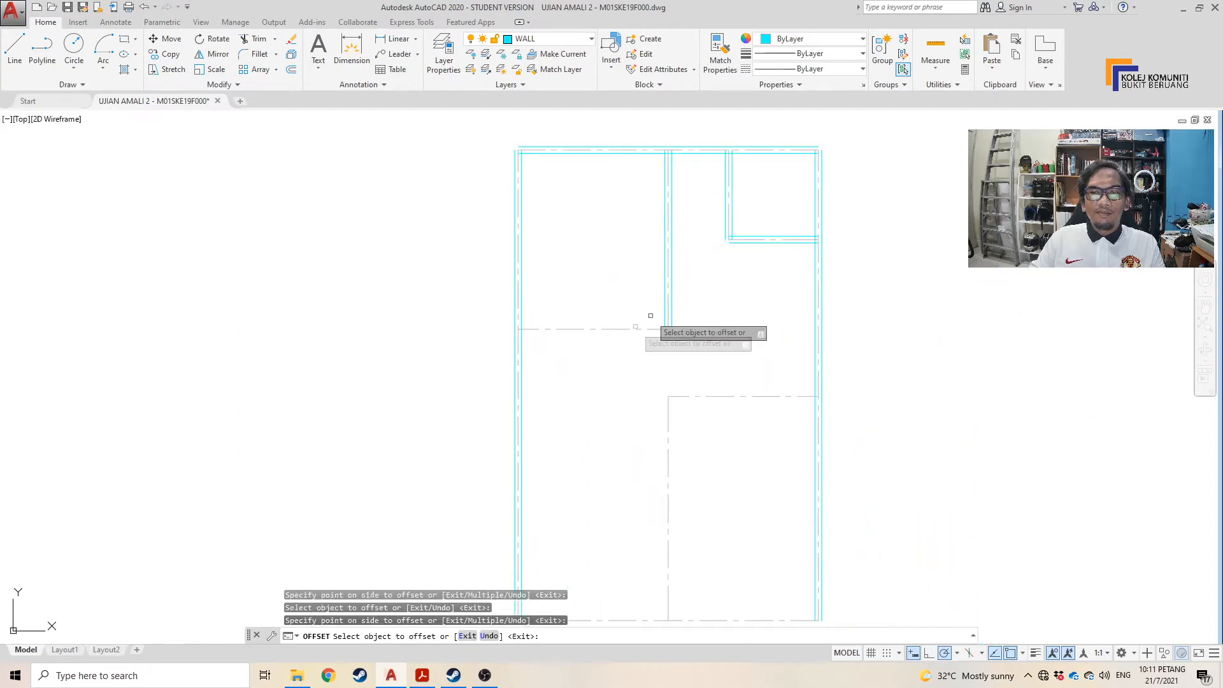
pyautogui.click(622, 329)
pyautogui.click(625, 306)
pyautogui.click(618, 330)
pyautogui.click(644, 356)
pyautogui.click(719, 396)
pyautogui.click(718, 380)
pyautogui.click(719, 396)
pyautogui.click(689, 411)
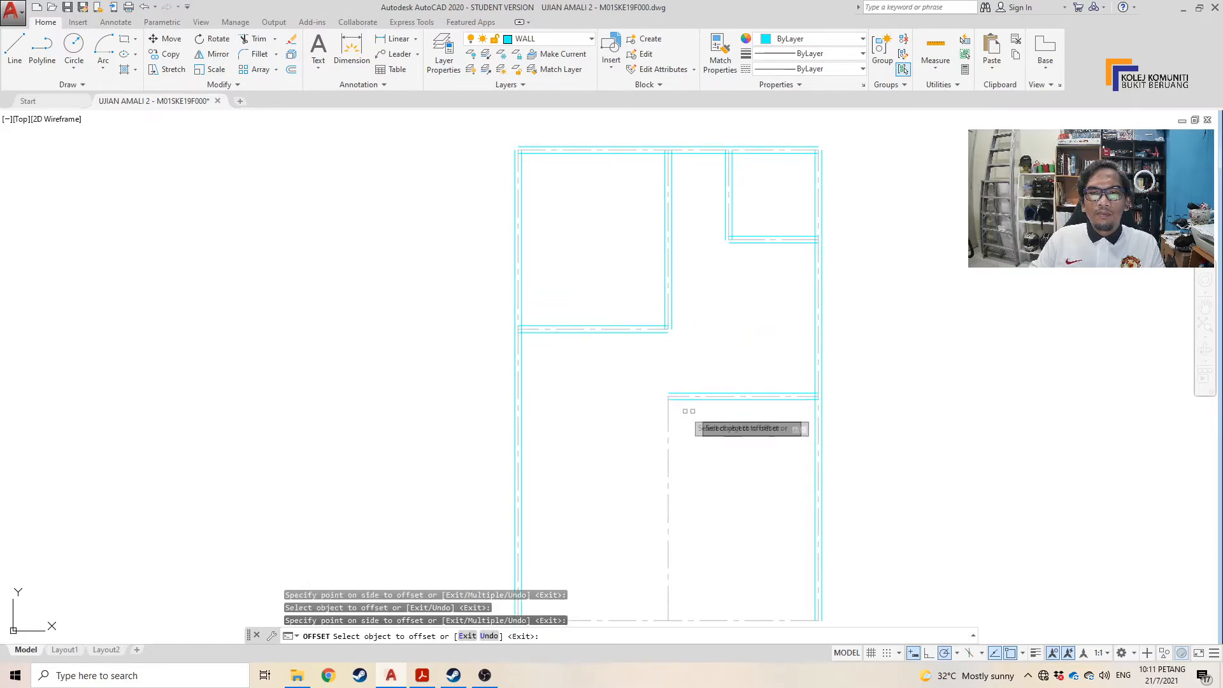
# Offset the lower-right bedroom's left axis and the plan's bottom axis 75 to both sides, and end the Offset command
pyautogui.click(669, 415)
pyautogui.click(663, 409)
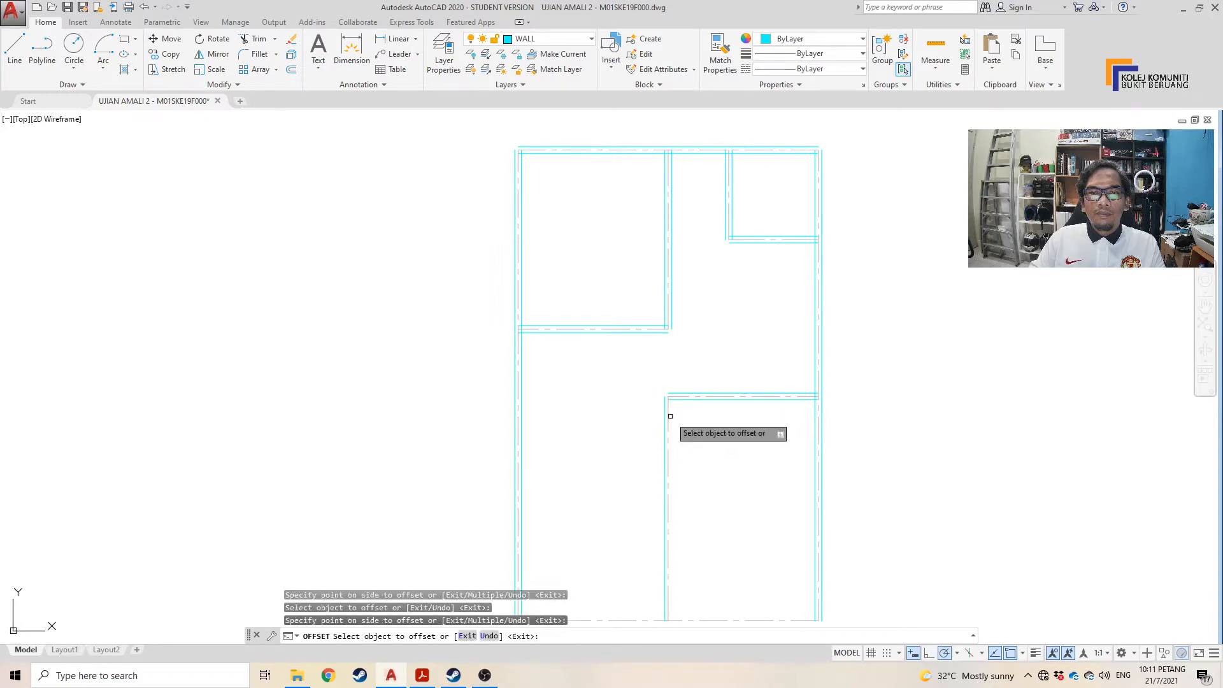
pyautogui.click(669, 416)
pyautogui.click(693, 428)
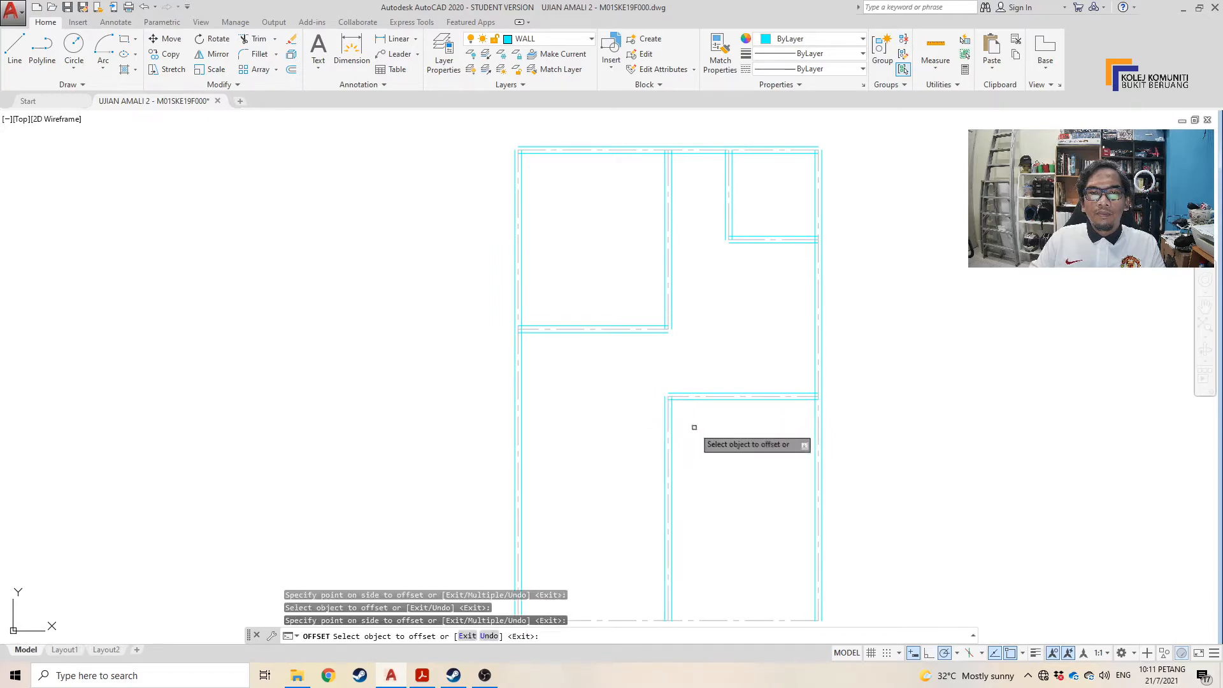
pyautogui.click(718, 620)
pyautogui.click(716, 573)
pyautogui.scroll(5, 656, 484)
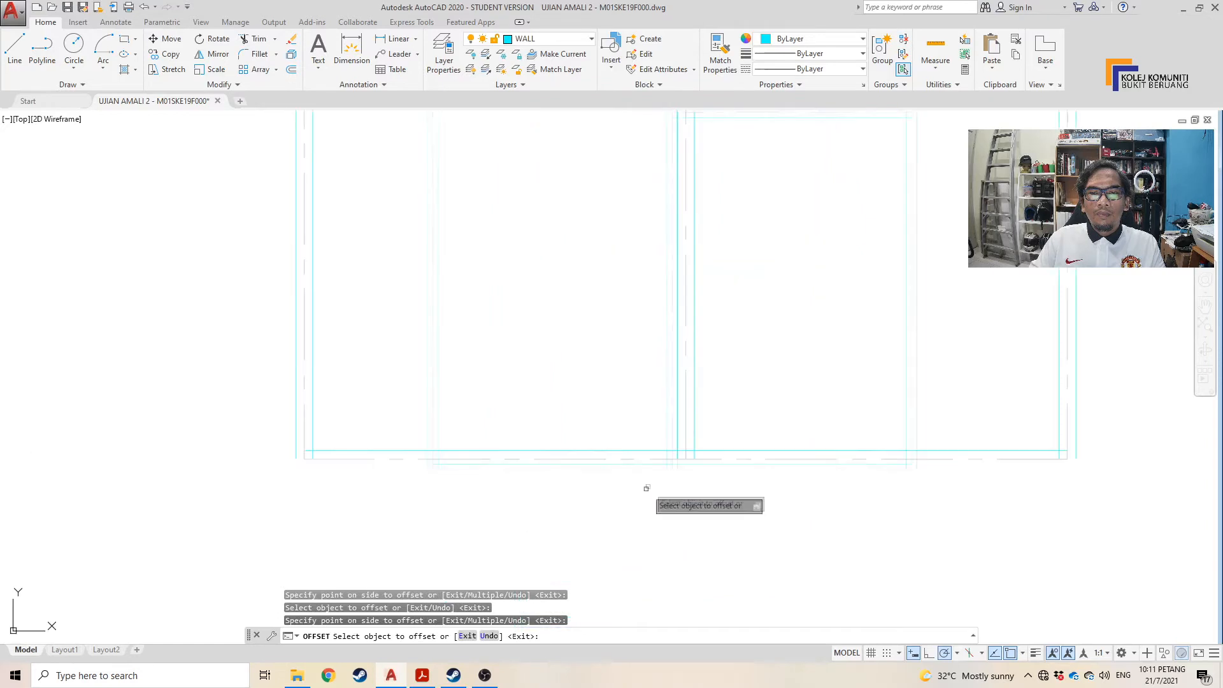
pyautogui.scroll(-6, 669, 440)
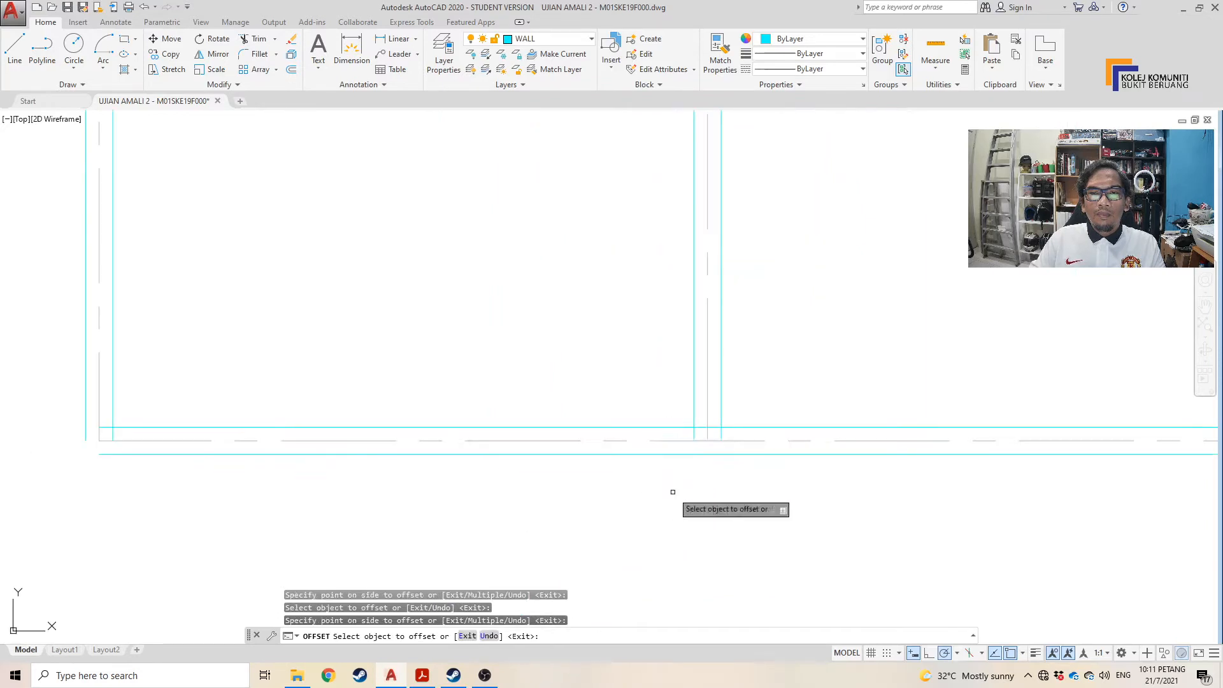
pyautogui.moveTo(702, 395); pyautogui.dragTo(661, 412, button='middle')
pyautogui.press('Escape')
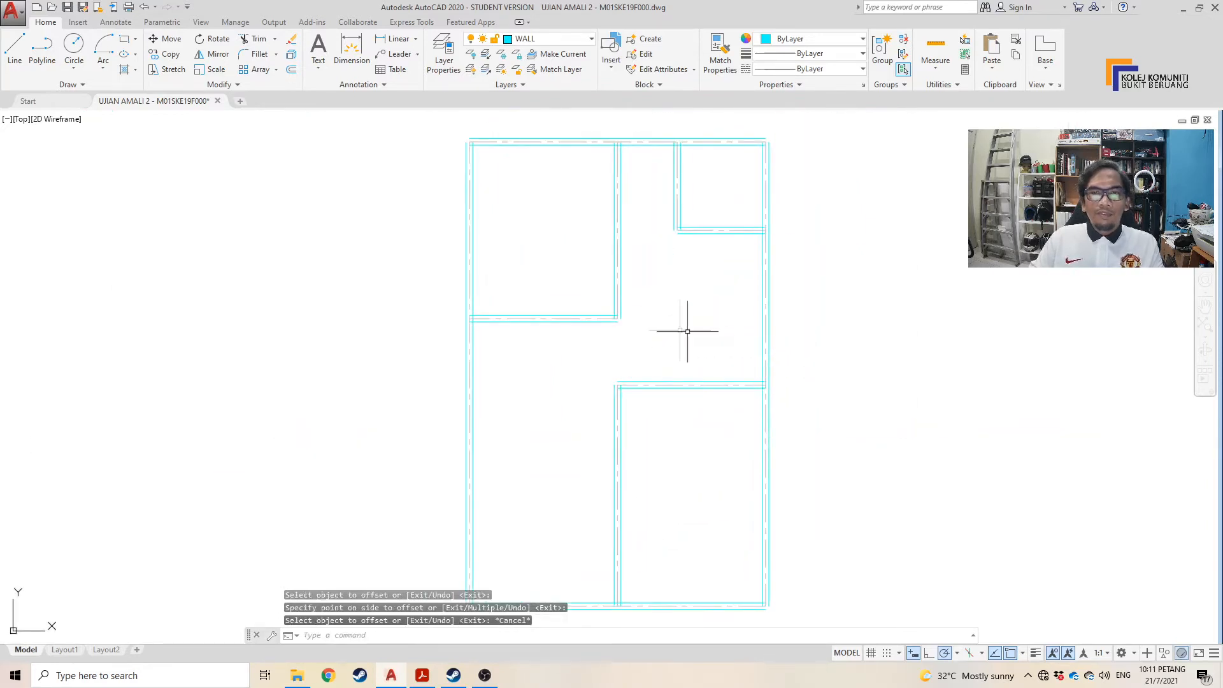
# Examine how the offset wall lines meet at the plan's corners and junctions, especially at the upper-left outer corner
pyautogui.moveTo(657, 314); pyautogui.dragTo(696, 315, button='middle')
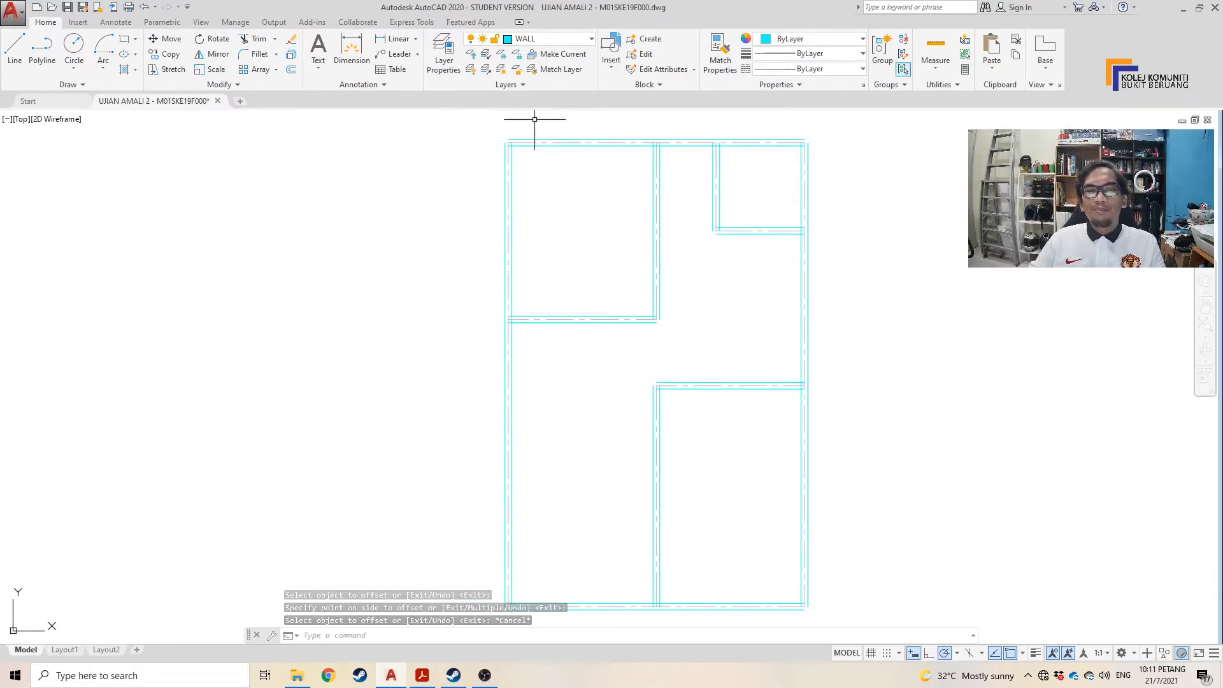
pyautogui.scroll(8, 503, 128)
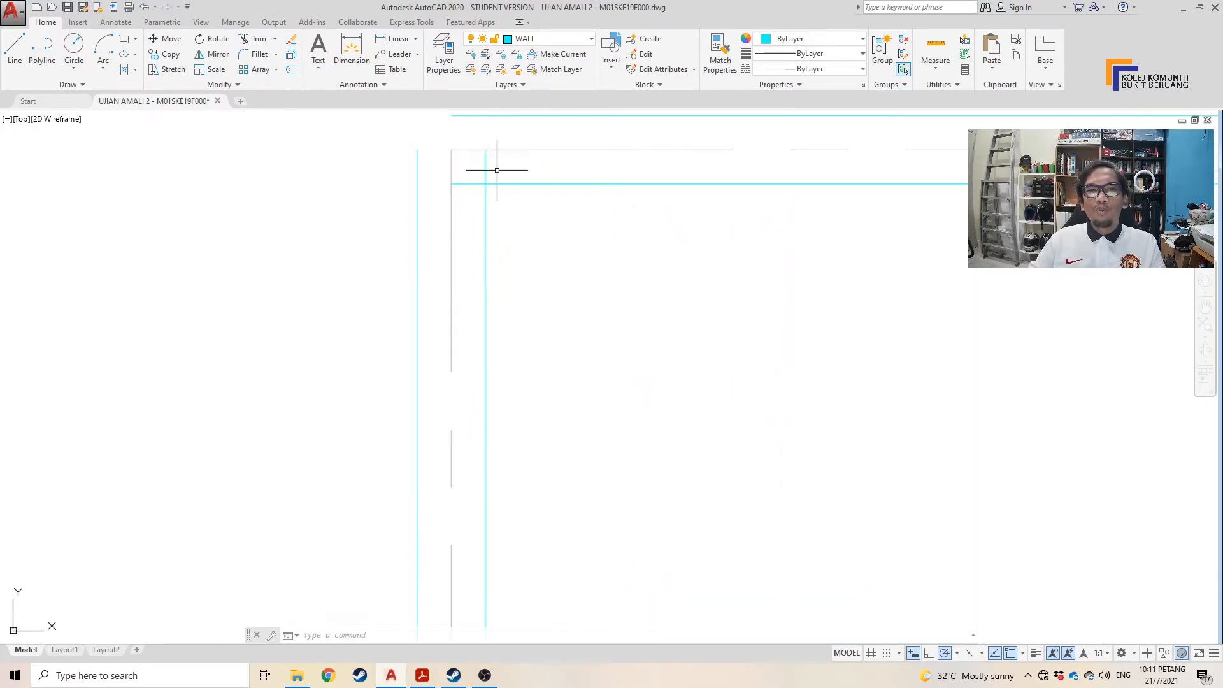
pyautogui.moveTo(480, 173); pyautogui.dragTo(485, 248, button='middle')
pyautogui.scroll(-4, 953, 295)
pyautogui.scroll(6, 678, 246)
pyautogui.scroll(-5, 547, 285)
pyautogui.moveTo(732, 350); pyautogui.dragTo(697, 260, button='middle')
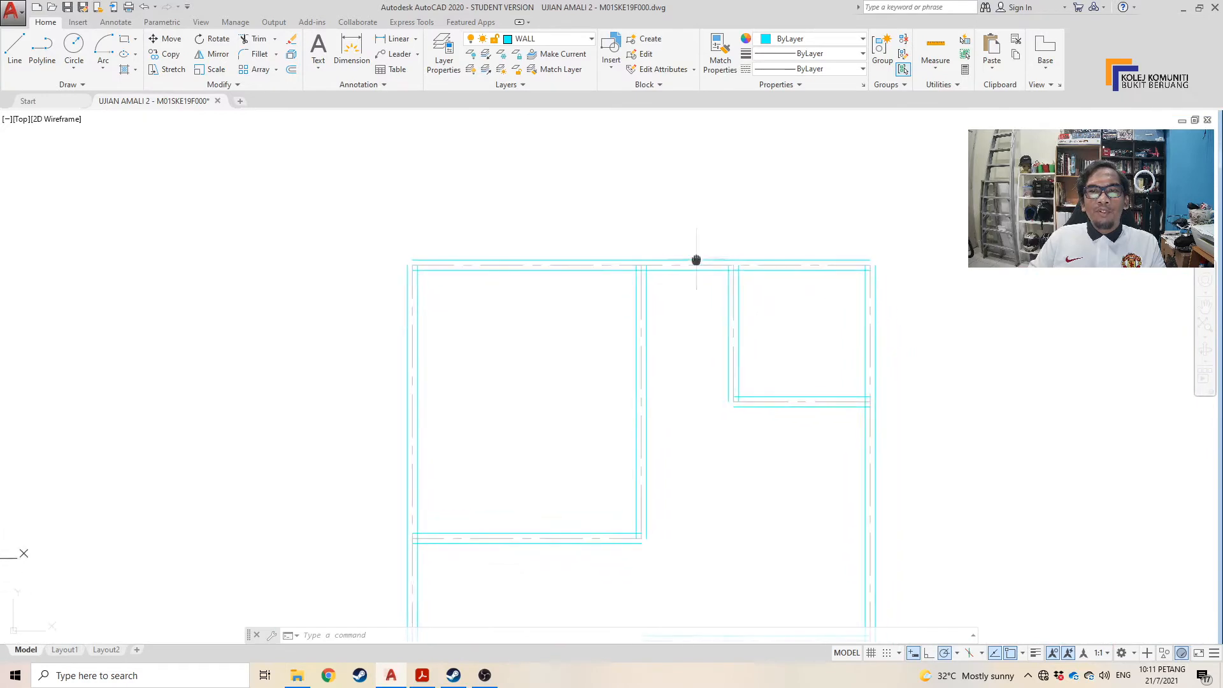
pyautogui.moveTo(751, 381); pyautogui.dragTo(724, 238, button='middle')
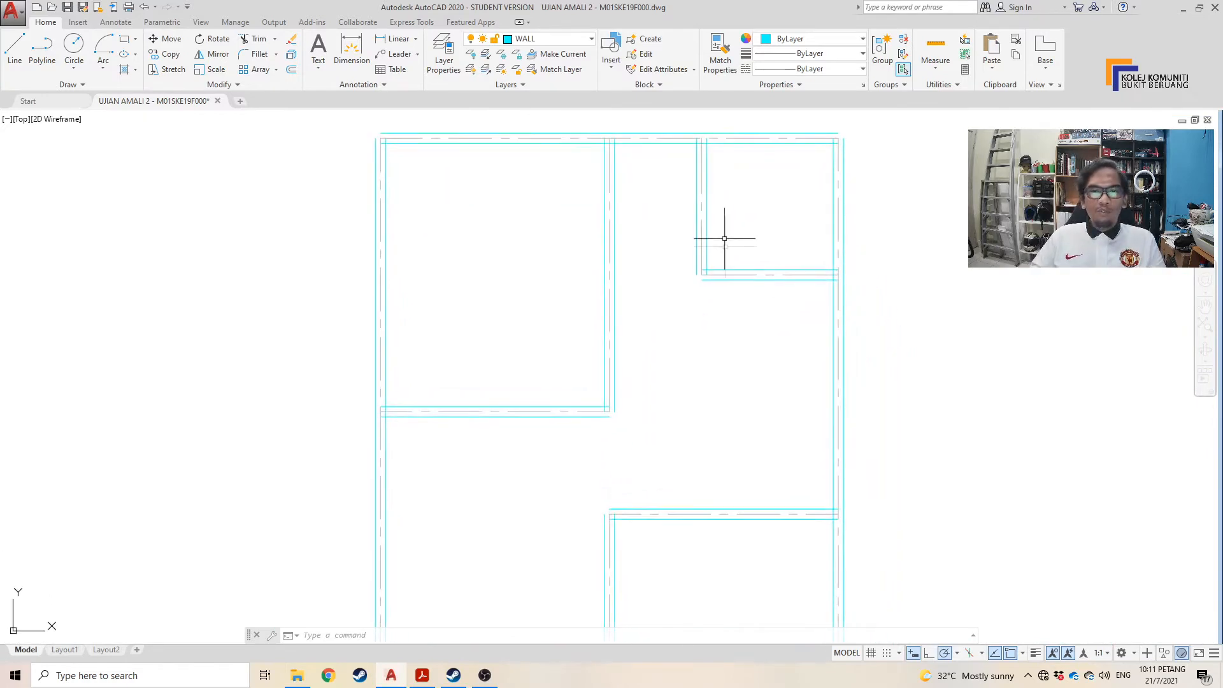
pyautogui.moveTo(633, 243); pyautogui.dragTo(767, 339, button='middle')
pyautogui.scroll(4, 466, 197)
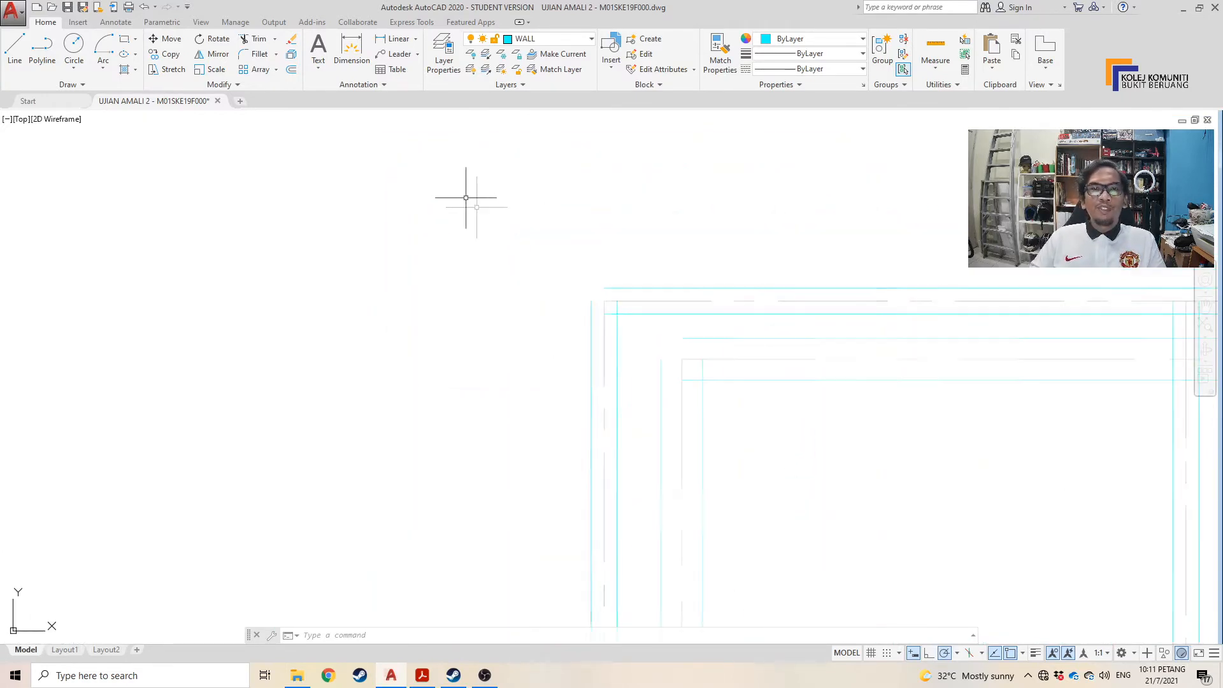
pyautogui.scroll(-2, 755, 367)
pyautogui.moveTo(772, 405); pyautogui.dragTo(420, 336, button='middle')
pyautogui.scroll(6, 420, 336)
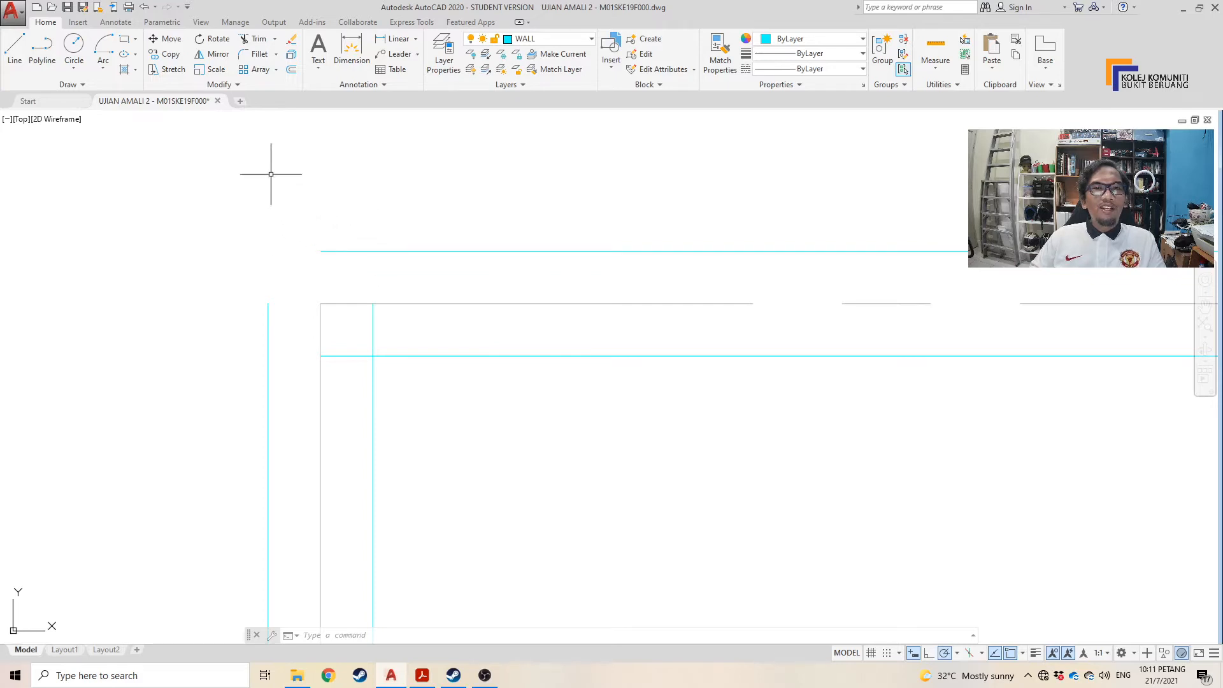
pyautogui.scroll(-4, 709, 369)
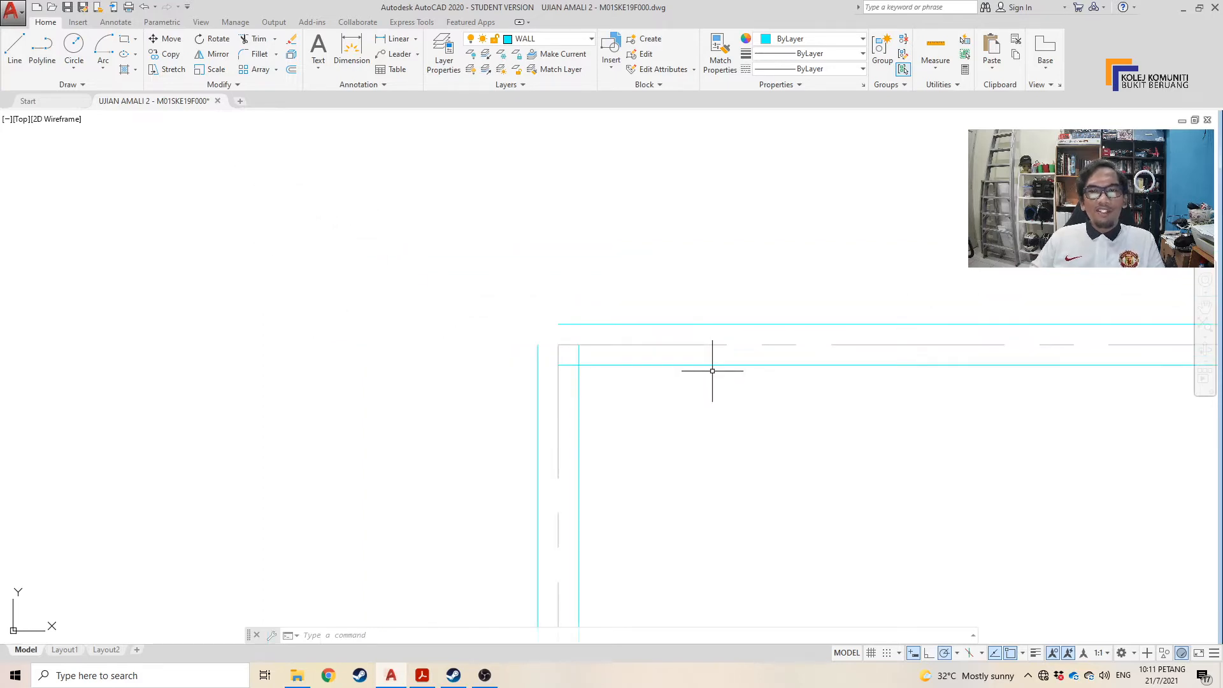
# Fillet the two outer wall lines at the plan's upper-left corner with a radius of 0
pyautogui.moveTo(738, 358); pyautogui.dragTo(616, 357, button='middle')
pyautogui.scroll(2, 637, 360)
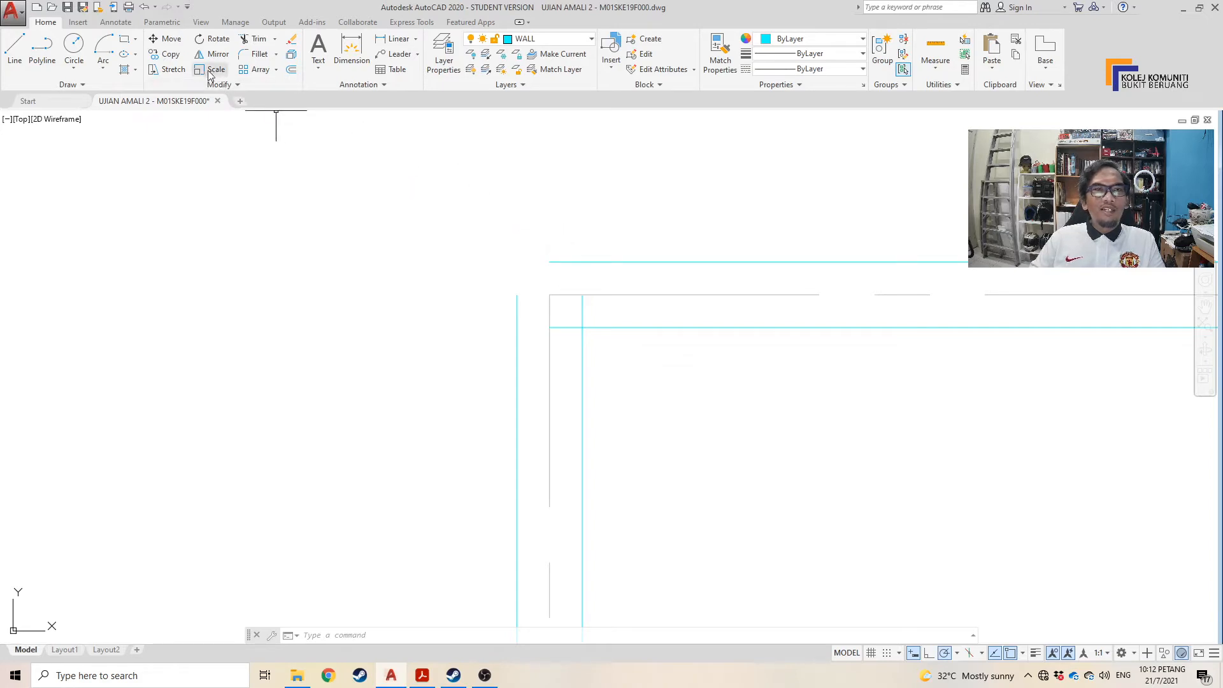
pyautogui.click(277, 56)
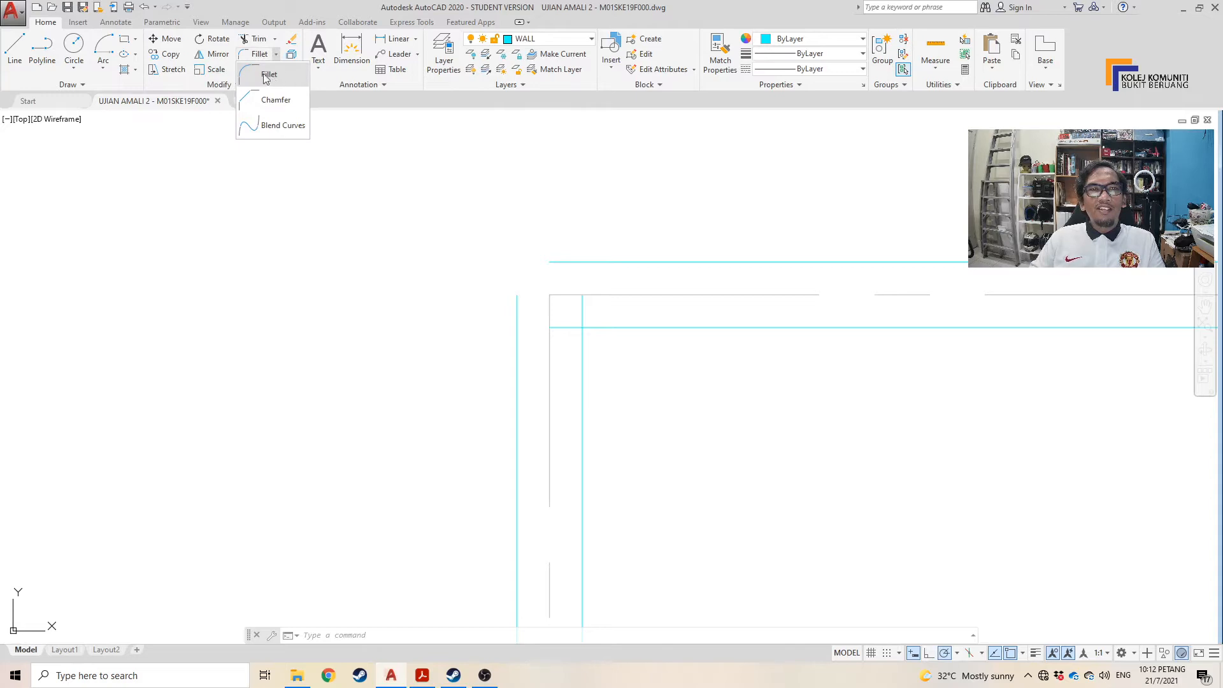
pyautogui.click(269, 74)
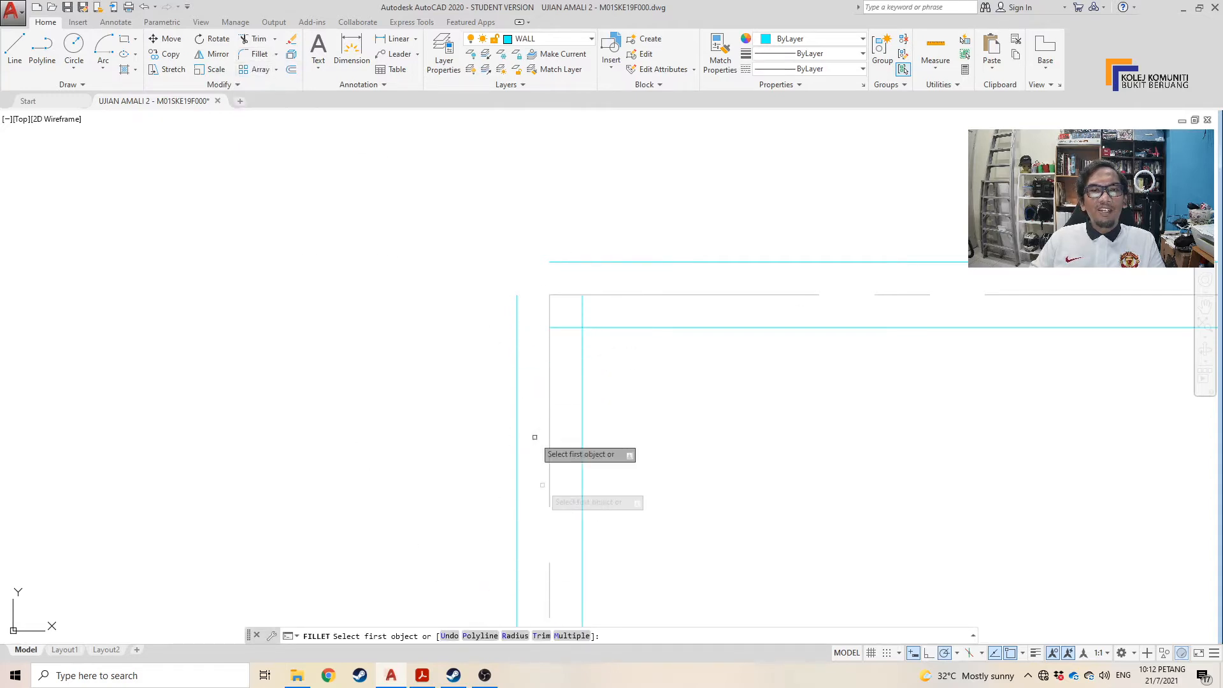
pyautogui.click(515, 636)
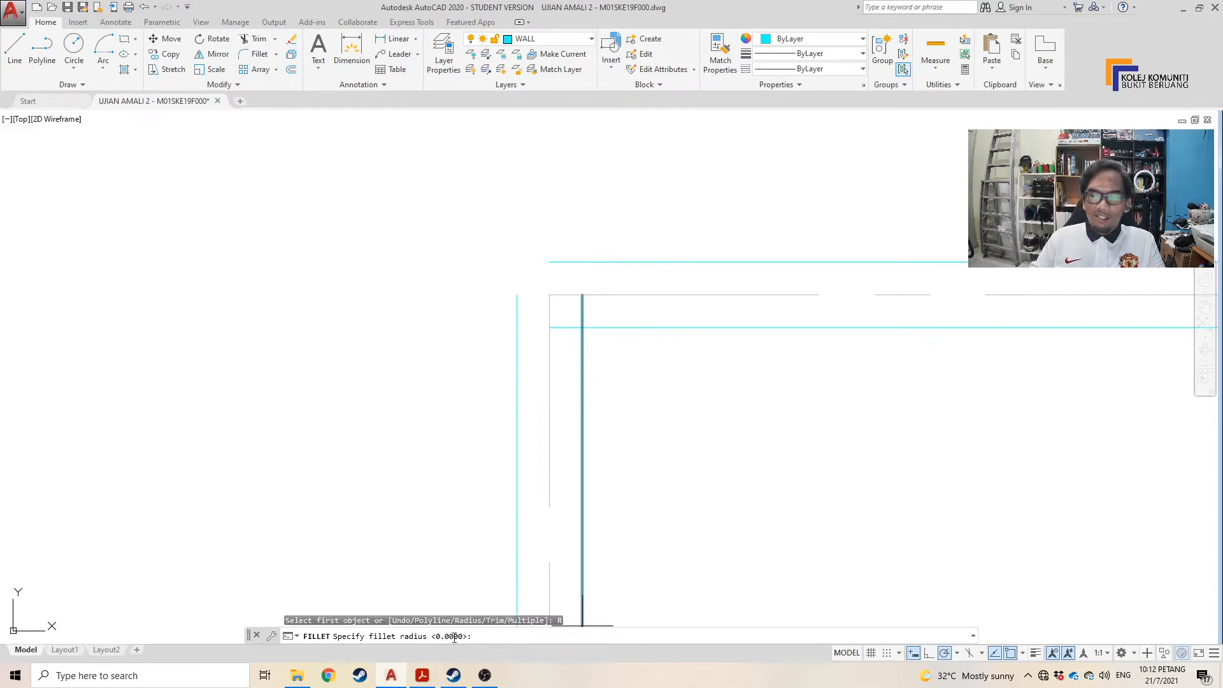
pyautogui.press('Return')
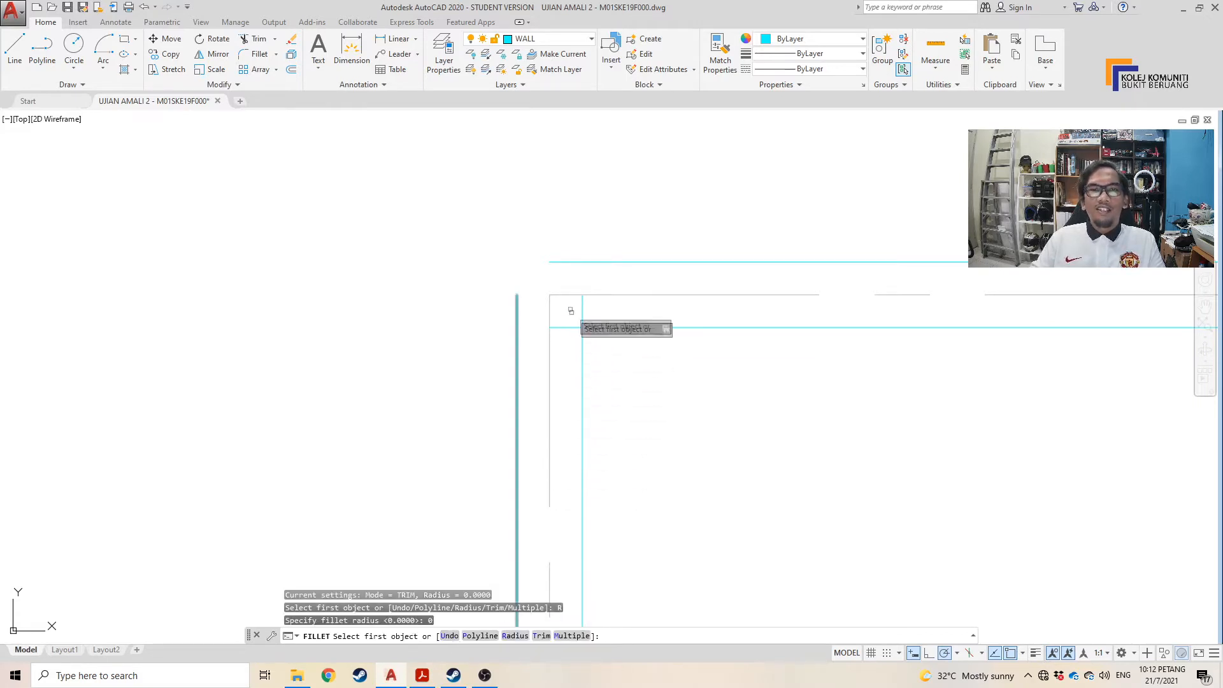
pyautogui.click(554, 262)
pyautogui.click(518, 305)
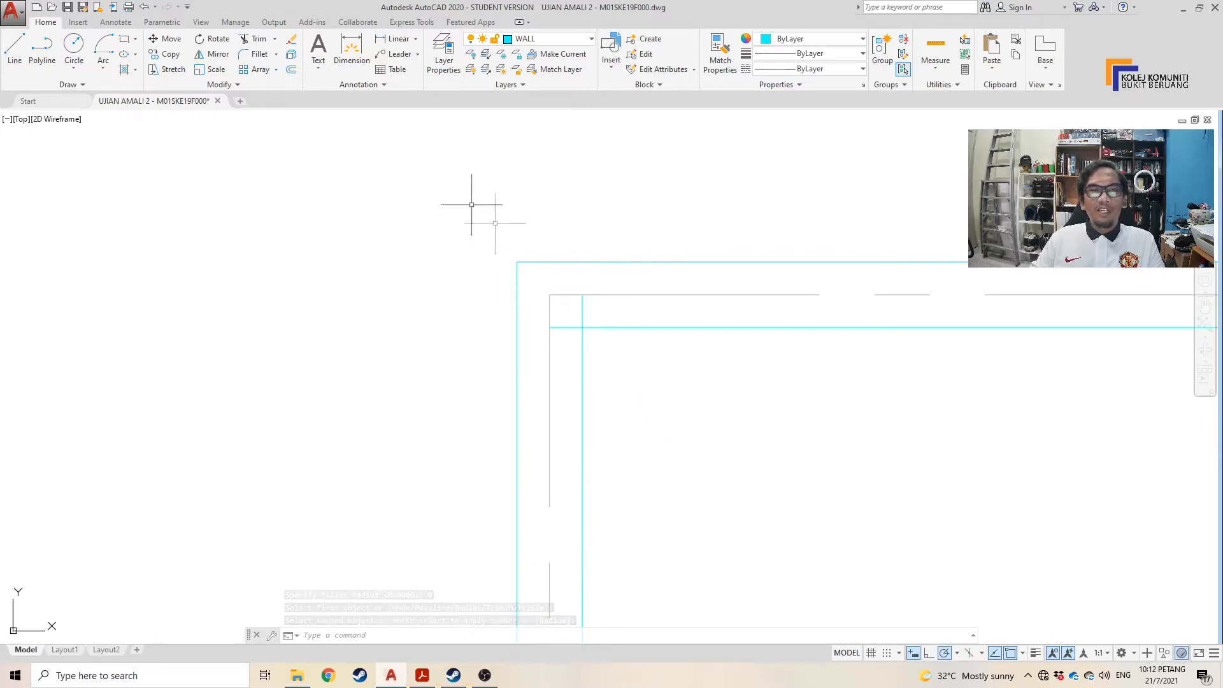
# Fillet the two inner wall lines at the plan's upper-left corner
pyautogui.click(259, 54)
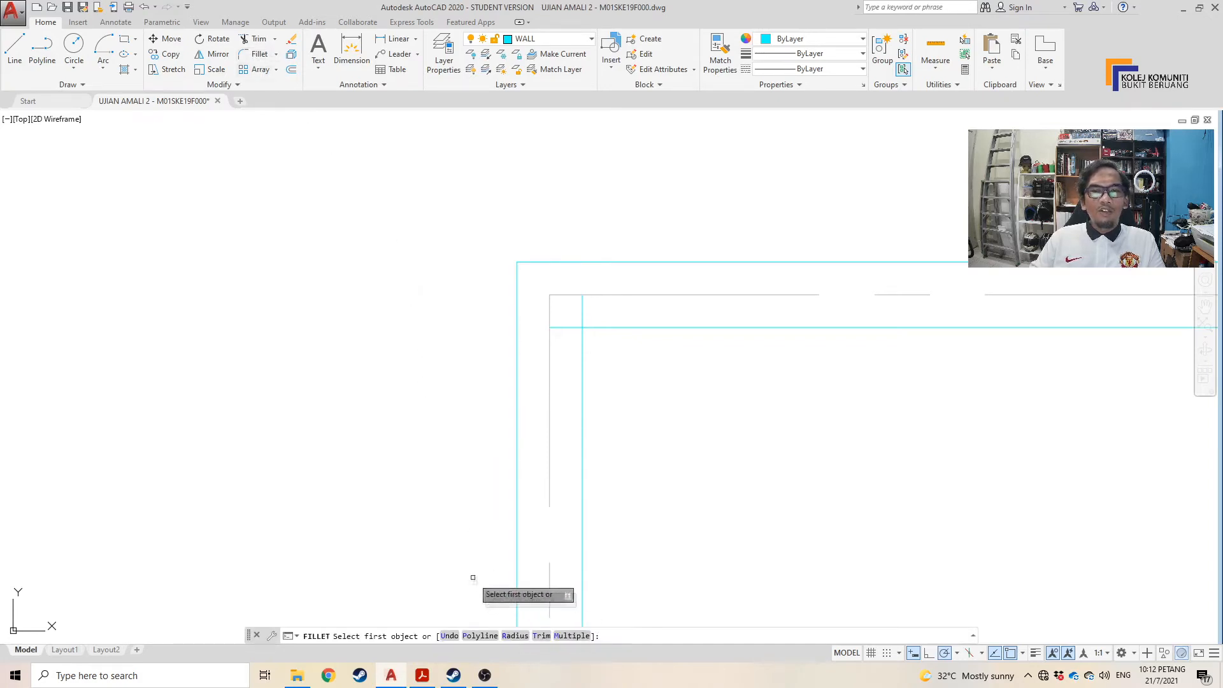
pyautogui.click(610, 326)
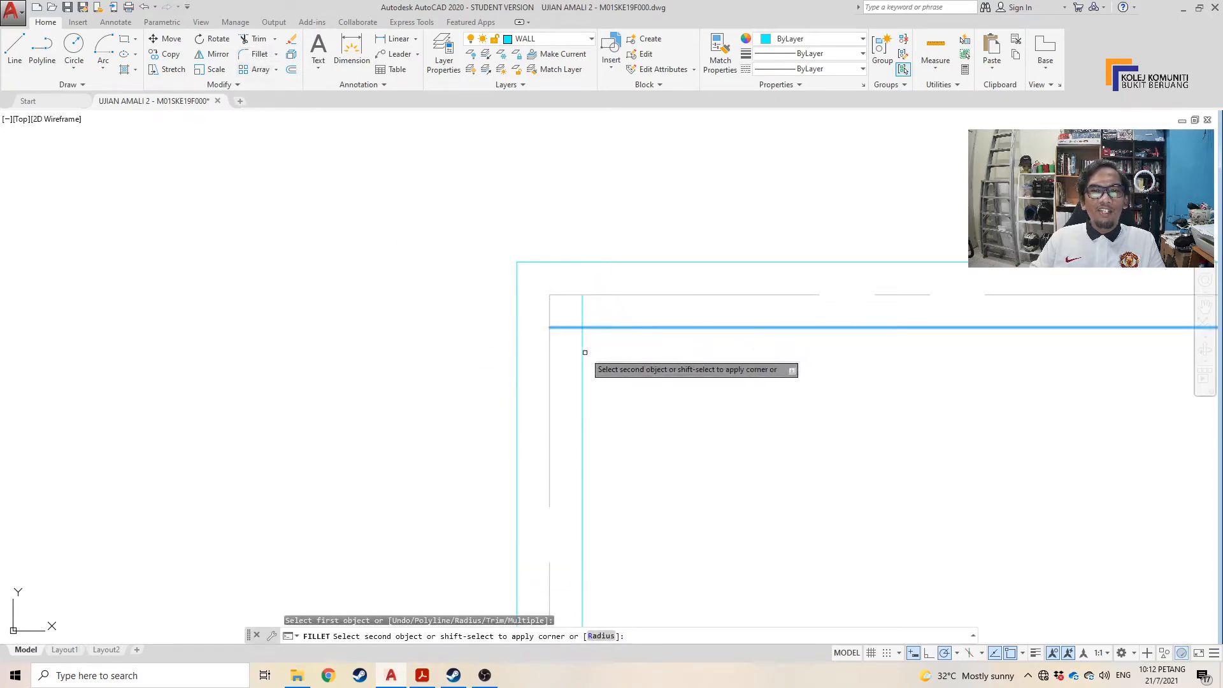
pyautogui.click(582, 340)
# Fillet the wall lines at the plan's upper-right corner with the same zero radius
pyautogui.scroll(-5, 726, 438)
pyautogui.moveTo(825, 425); pyautogui.dragTo(388, 393, button='middle')
pyautogui.scroll(3, 655, 404)
pyautogui.scroll(4, 762, 415)
pyautogui.press('space')
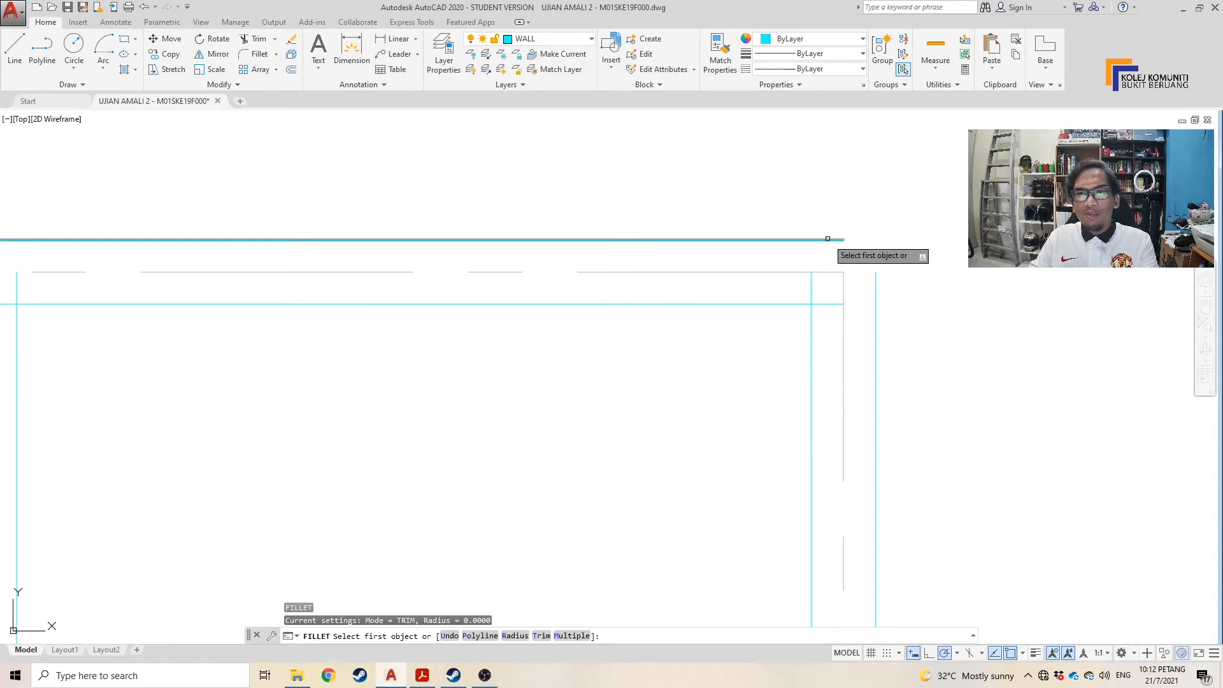
pyautogui.click(828, 239)
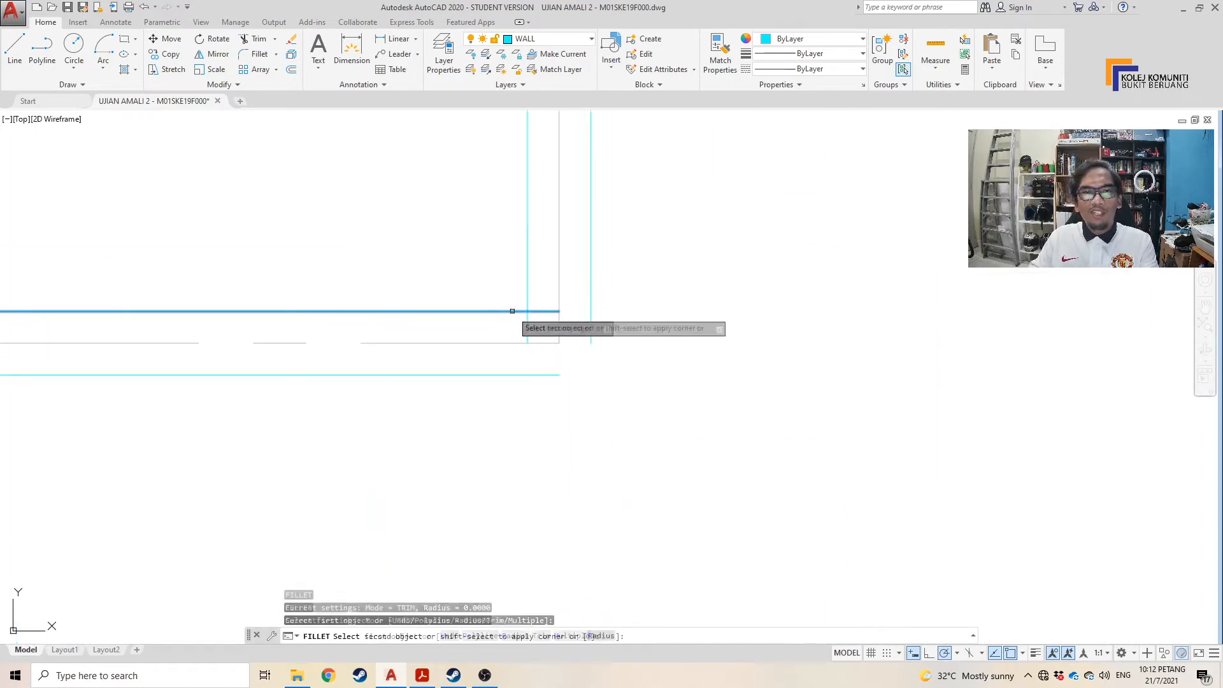
# Fillet the inner and outer wall lines at the lower-right corner of the upper-left bedroom
pyautogui.click(513, 311)
pyautogui.click(527, 295)
pyautogui.press('space')
pyautogui.click(550, 375)
pyautogui.click(590, 333)
# Fillet the wall lines at the upper-left corner of the lower-right bedroom
pyautogui.scroll(-8, 583, 319)
pyautogui.scroll(7, 556, 296)
pyautogui.press('space')
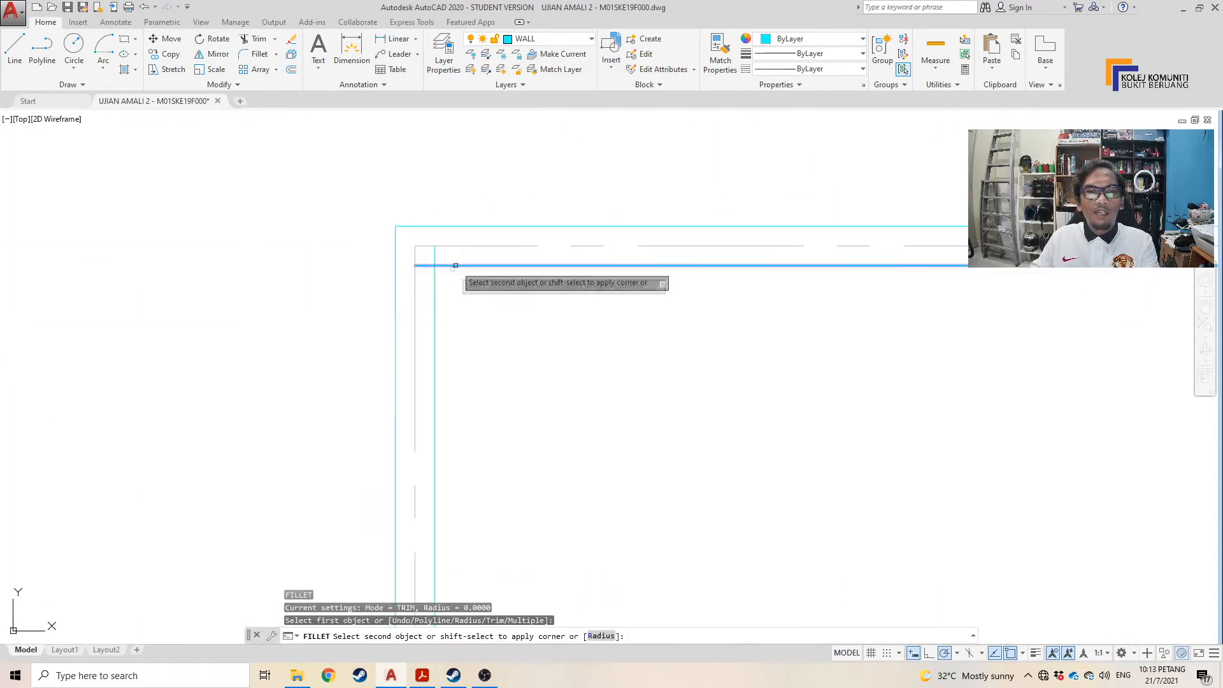
pyautogui.click(435, 287)
# Fillet the inner and outer wall lines at the plan's lower-right corner and end the Fillet command
pyautogui.scroll(-7, 446, 287)
pyautogui.scroll(8, 703, 457)
pyautogui.press('space')
pyautogui.click(605, 301)
pyautogui.click(627, 281)
pyautogui.press('space')
pyautogui.click(689, 317)
pyautogui.click(639, 367)
pyautogui.scroll(-8, 505, 401)
pyautogui.press('space')
pyautogui.moveTo(628, 327); pyautogui.dragTo(565, 453, button='middle')
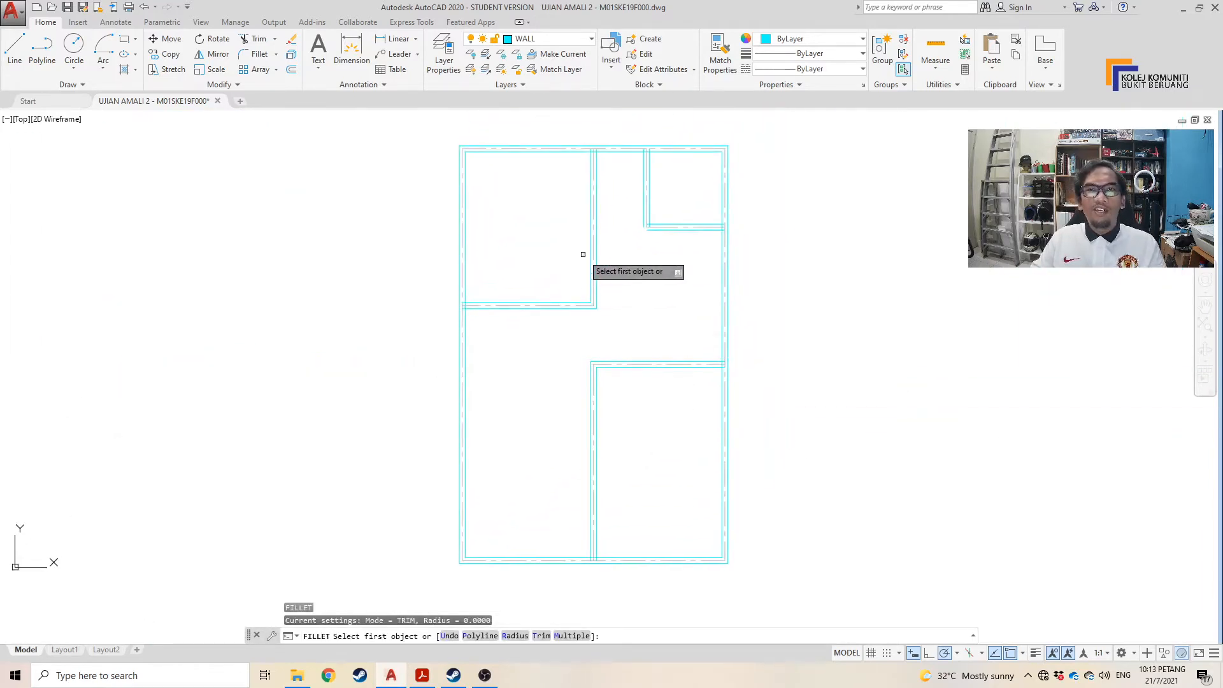
pyautogui.scroll(8, 601, 134)
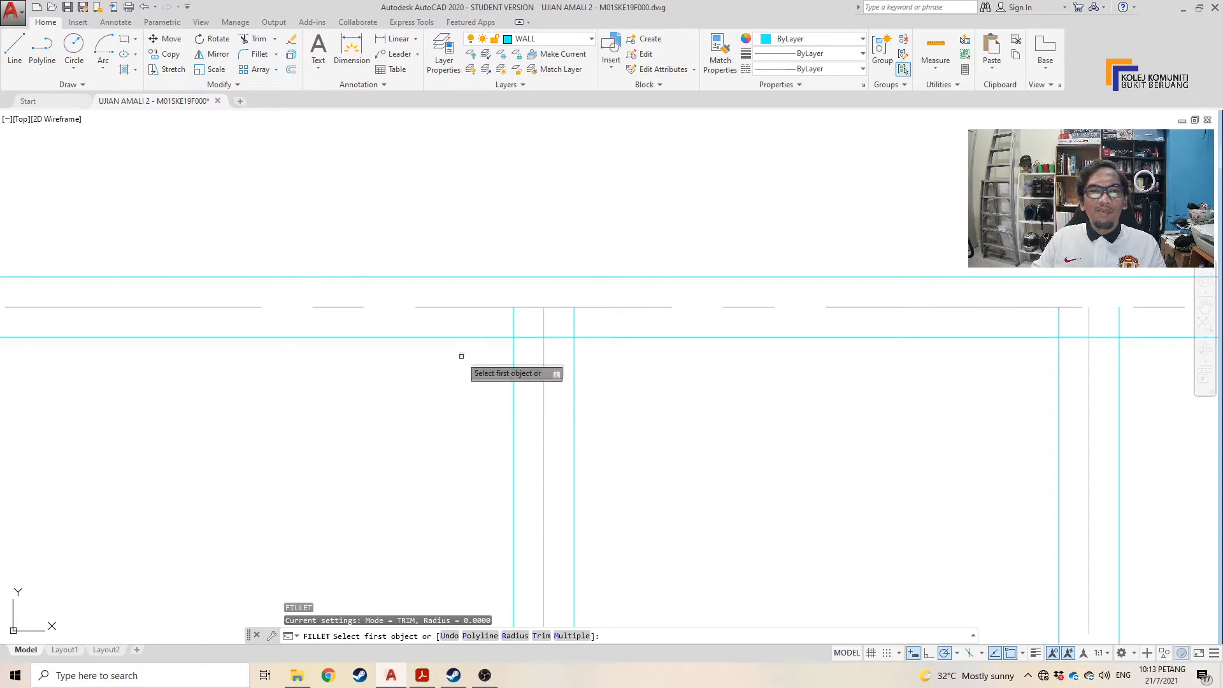
pyautogui.press('Escape')
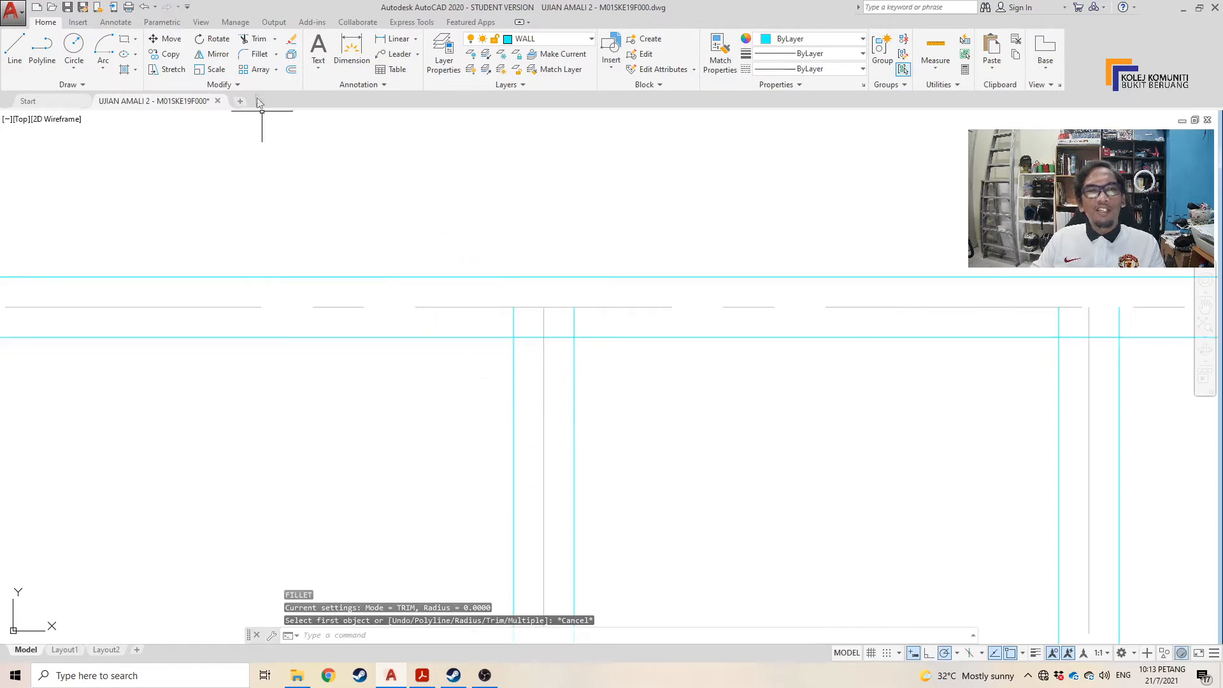
# Trim the overlapping wall lines where the upper-left bedroom's right wall and the TANDAS left wall meet the top exterior wall
pyautogui.click(261, 42)
pyautogui.press('Return')
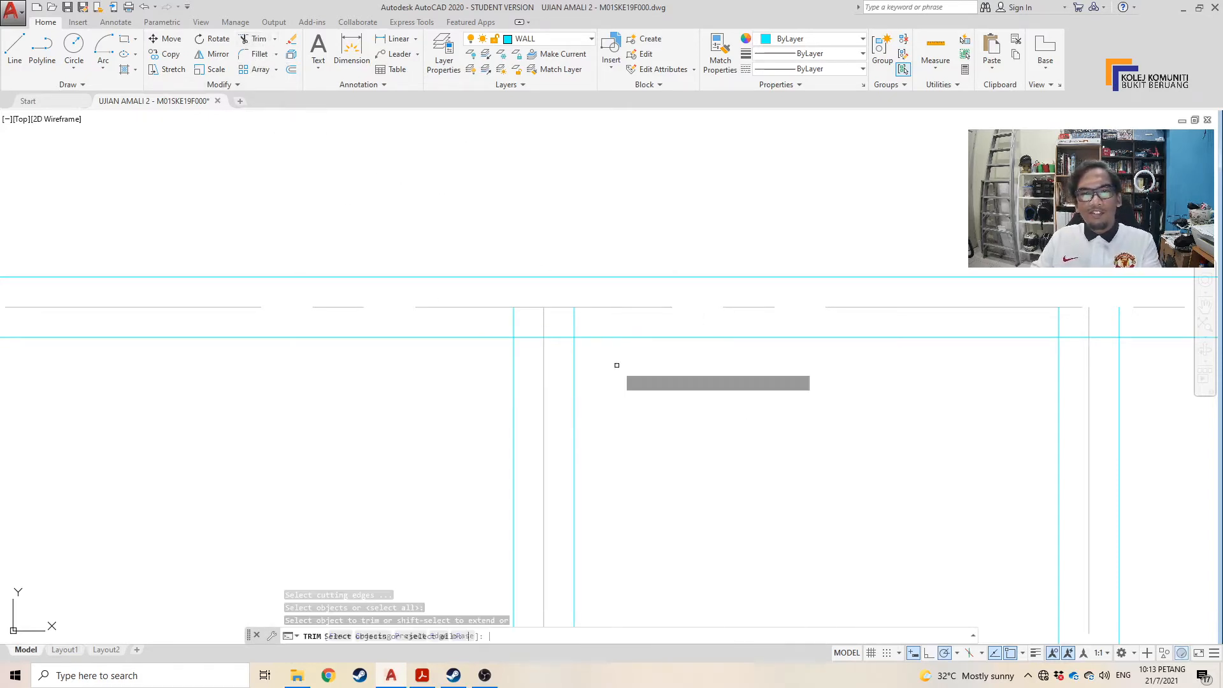
pyautogui.click(574, 317)
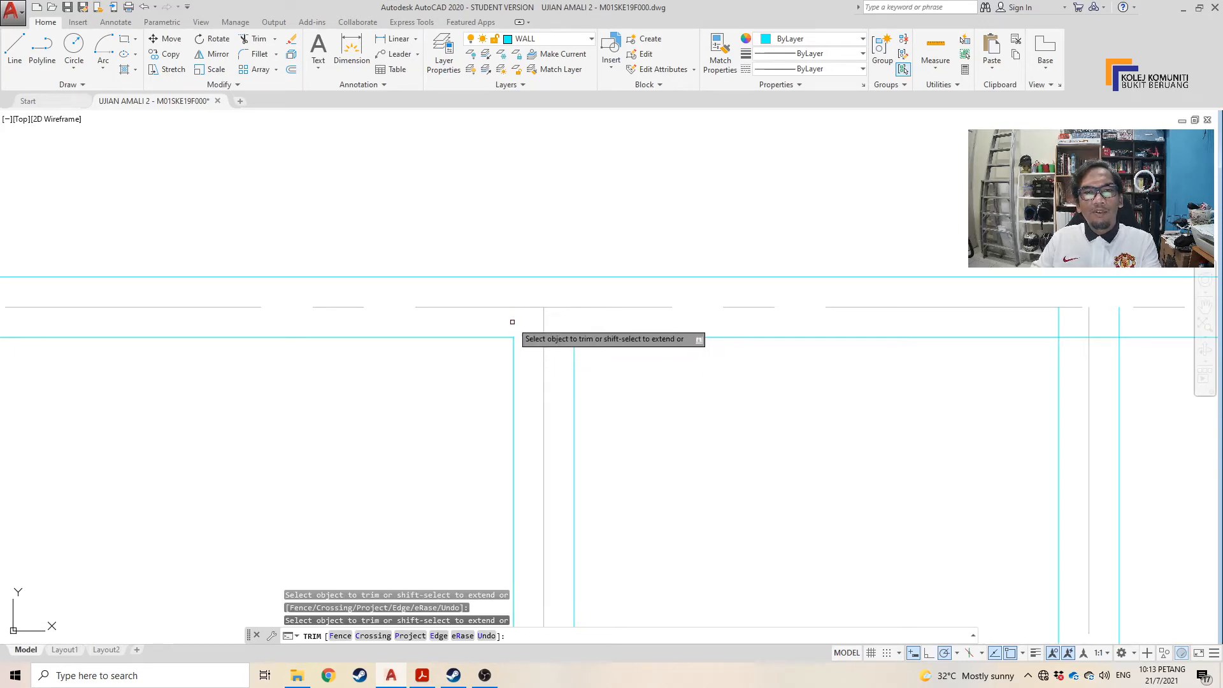
pyautogui.click(1060, 319)
pyautogui.click(1120, 327)
# Trim the overlapping wall lines where the TANDAS bottom wall meets the right exterior wall, and end the Trim command
pyautogui.scroll(-5, 1109, 332)
pyautogui.scroll(5, 987, 420)
pyautogui.click(969, 388)
pyautogui.click(959, 430)
pyautogui.click(965, 447)
pyautogui.press('Return')
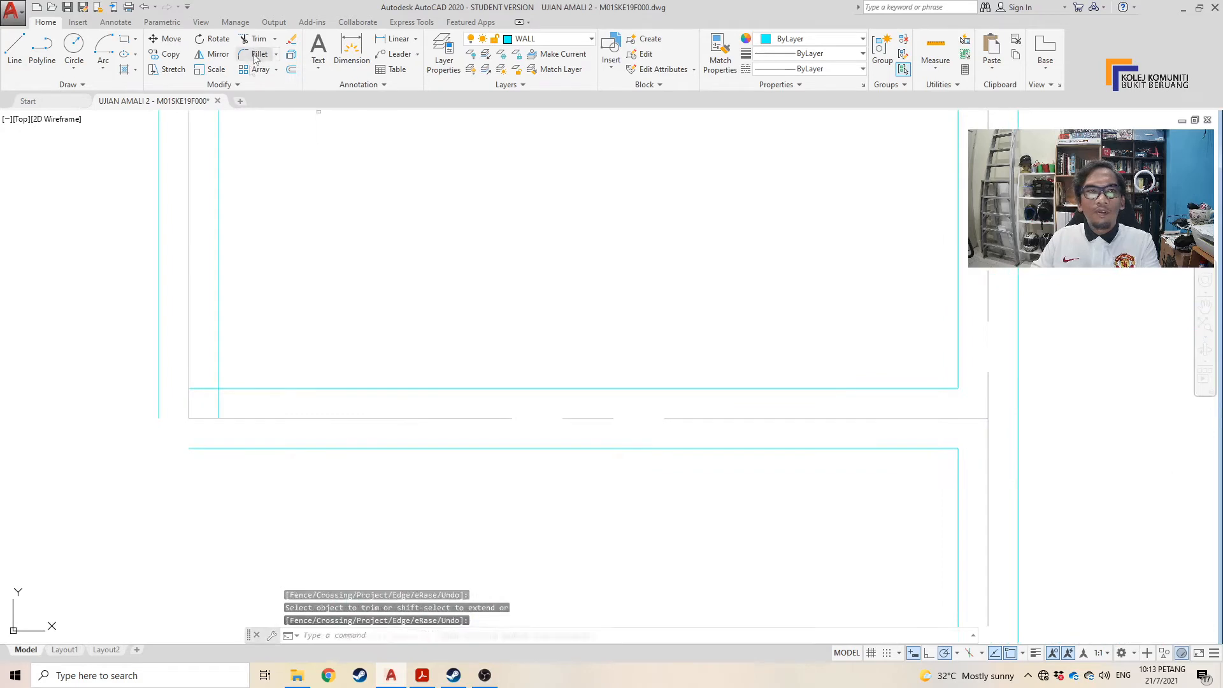
# Fillet the inner and outer wall lines at the lower-left corner of the TANDAS room
pyautogui.click(256, 58)
pyautogui.click(219, 369)
pyautogui.click(233, 388)
pyautogui.press('Return')
pyautogui.click(159, 411)
pyautogui.click(196, 449)
# Trim the overlapping wall lines where the upper-left bedroom's bottom wall meets the left exterior wall
pyautogui.scroll(-6, 856, 207)
pyautogui.scroll(4, 250, 454)
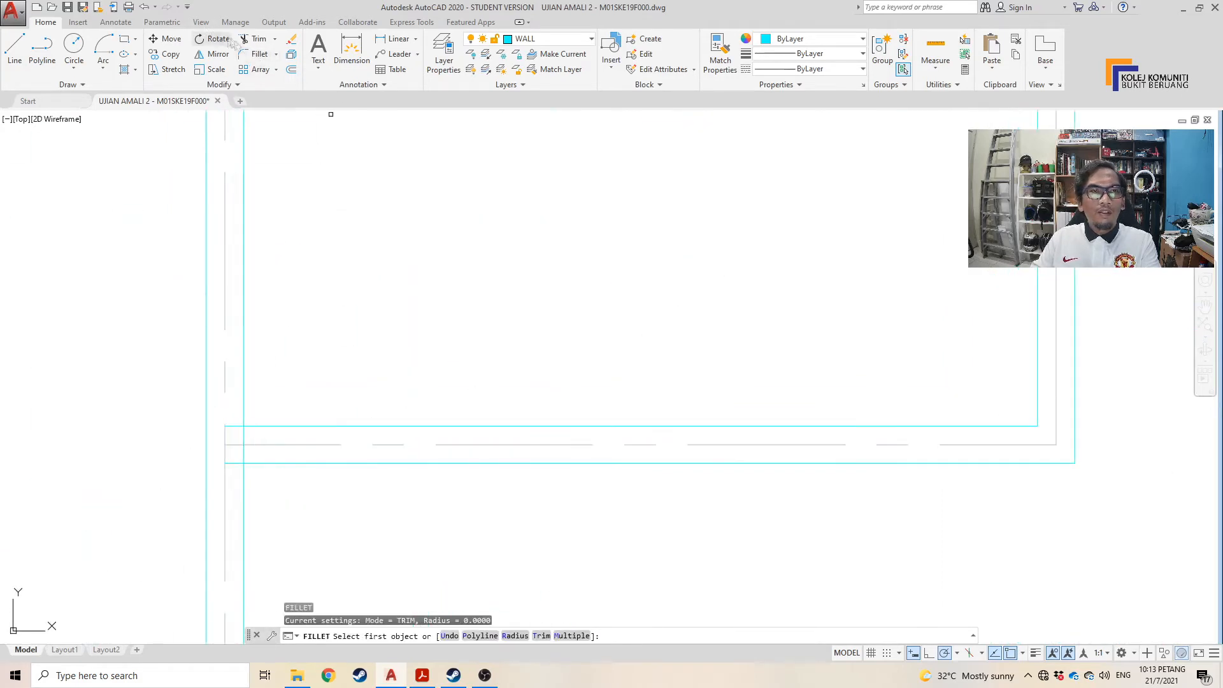
pyautogui.click(255, 39)
pyautogui.press('Return')
pyautogui.click(233, 425)
pyautogui.click(243, 451)
pyautogui.click(235, 463)
# Trim the overlapping lines where the lower-right bedroom's top and left walls meet the exterior walls, and end the Trim command
pyautogui.scroll(-4, 254, 414)
pyautogui.scroll(6, 815, 418)
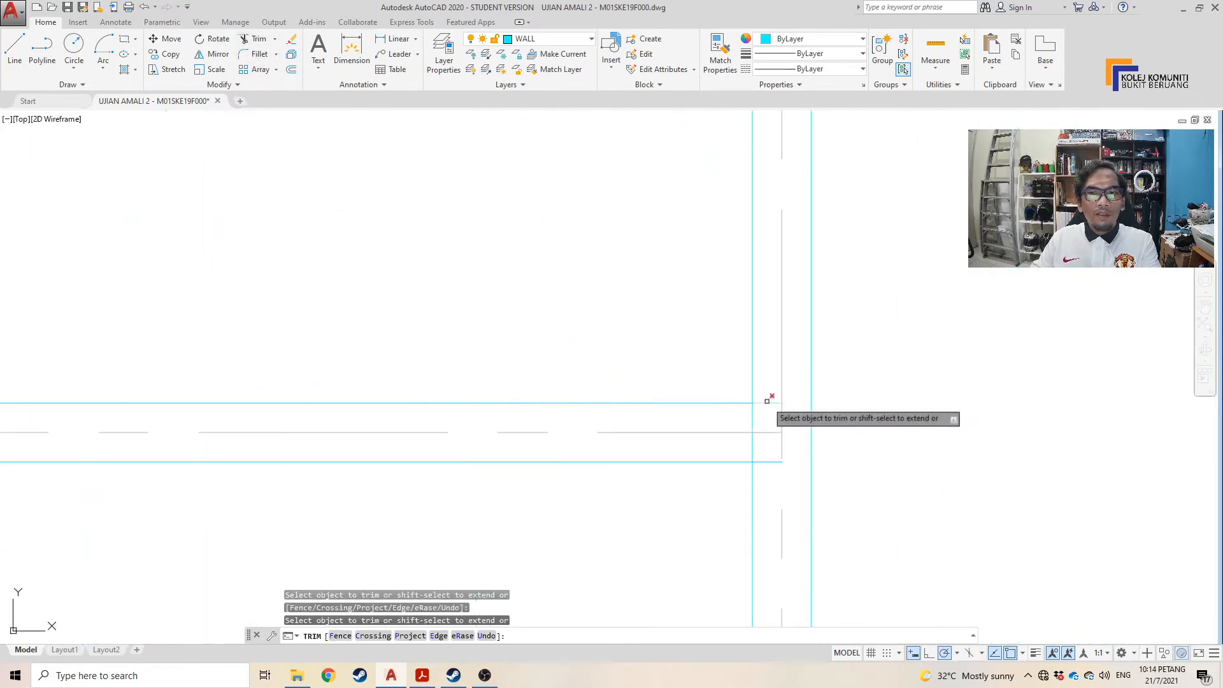
pyautogui.scroll(-5, 733, 382)
pyautogui.scroll(5, 446, 432)
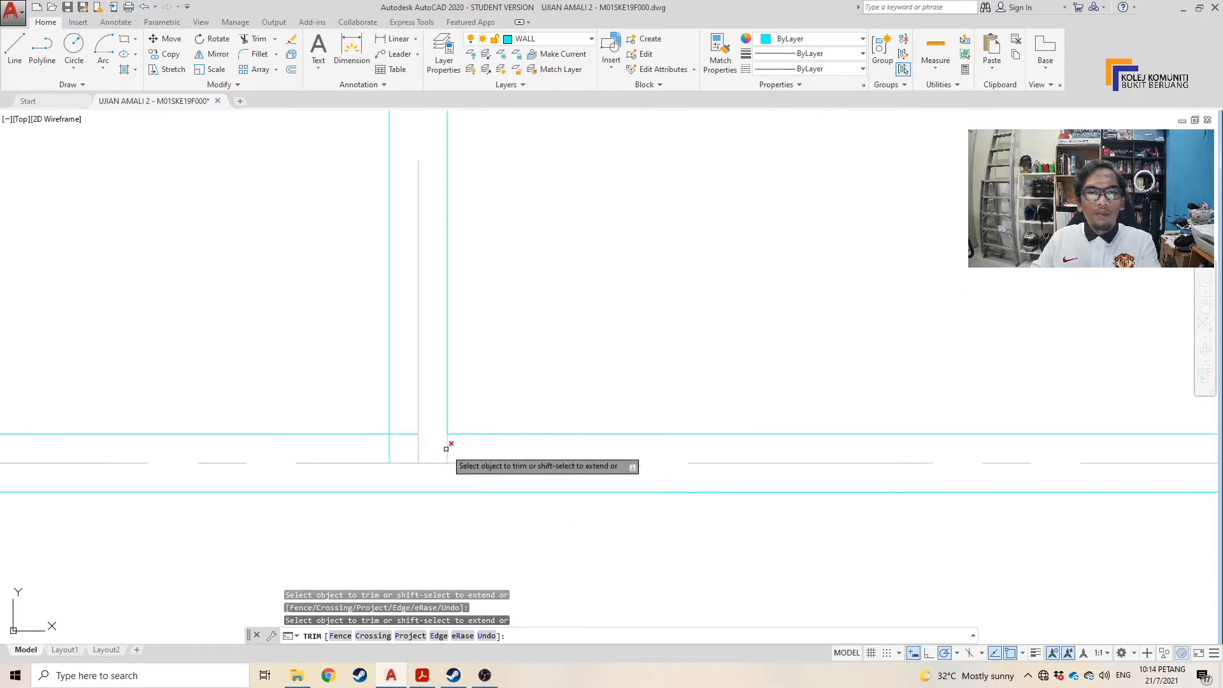
pyautogui.click(399, 445)
pyautogui.click(491, 418)
pyautogui.scroll(-4, 500, 415)
pyautogui.scroll(3, 551, 348)
pyautogui.scroll(-3, 550, 348)
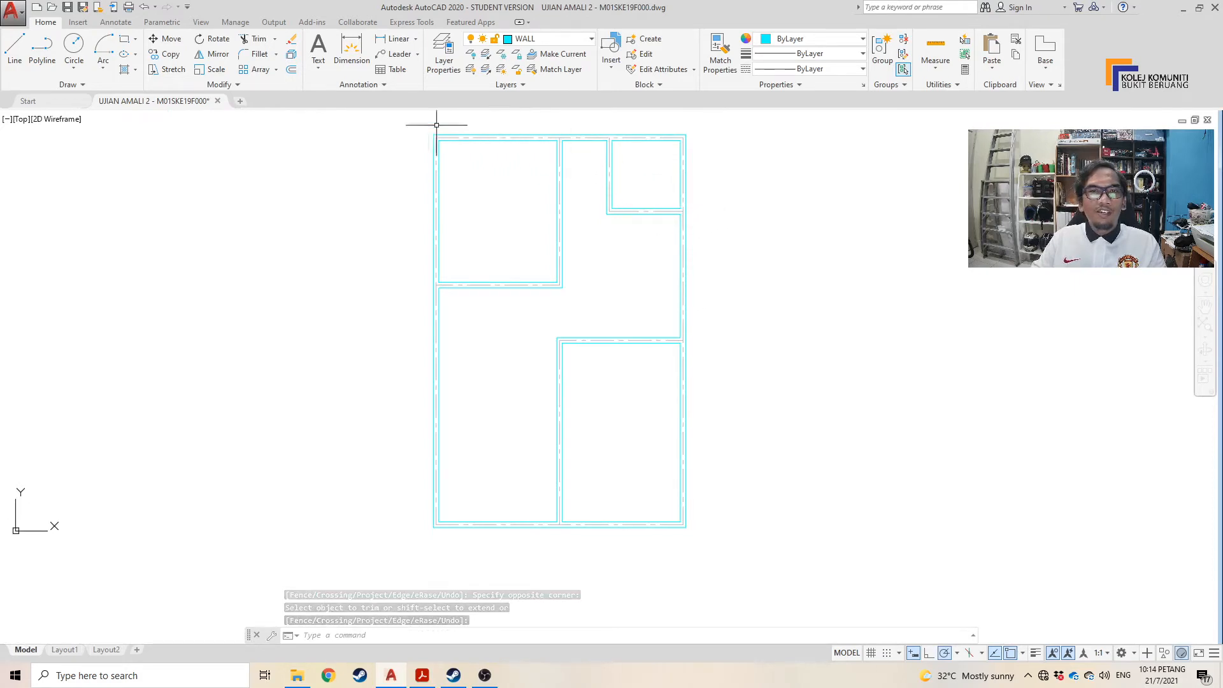
# Make the DOOR layer current and check the door positions on the plan in the exam PDF in Acrobat Reader
pyautogui.moveTo(522, 212); pyautogui.dragTo(566, 243, button='middle')
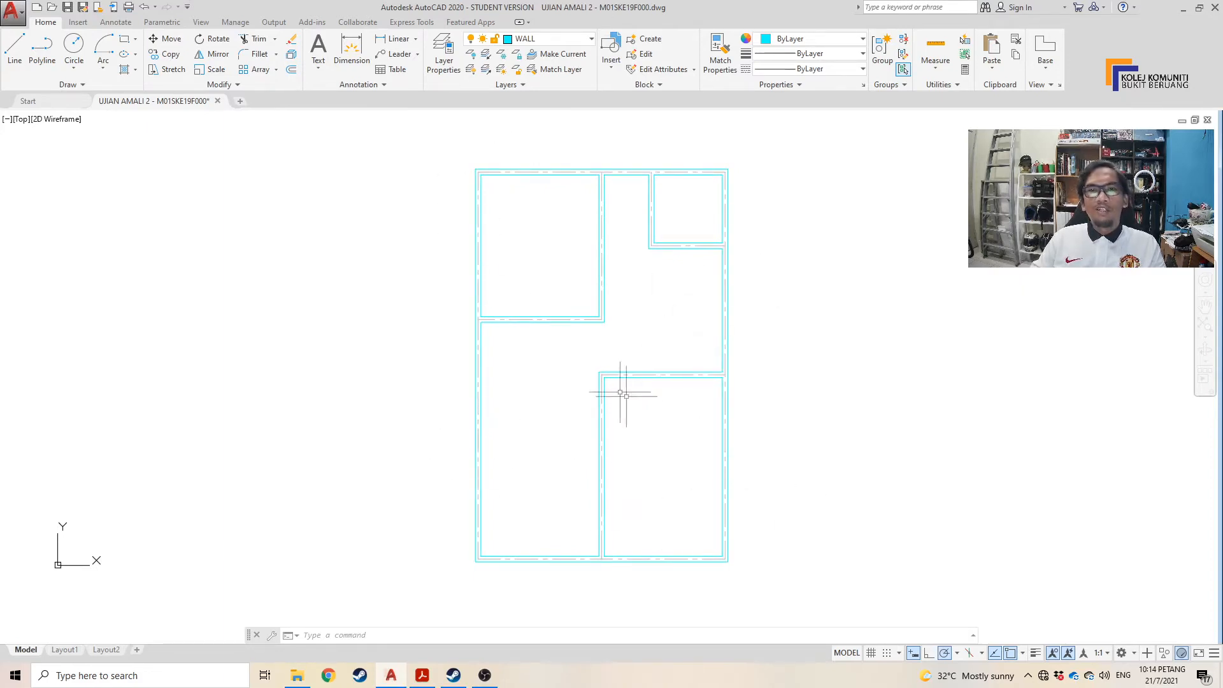
pyautogui.moveTo(503, 362); pyautogui.dragTo(514, 349, button='middle')
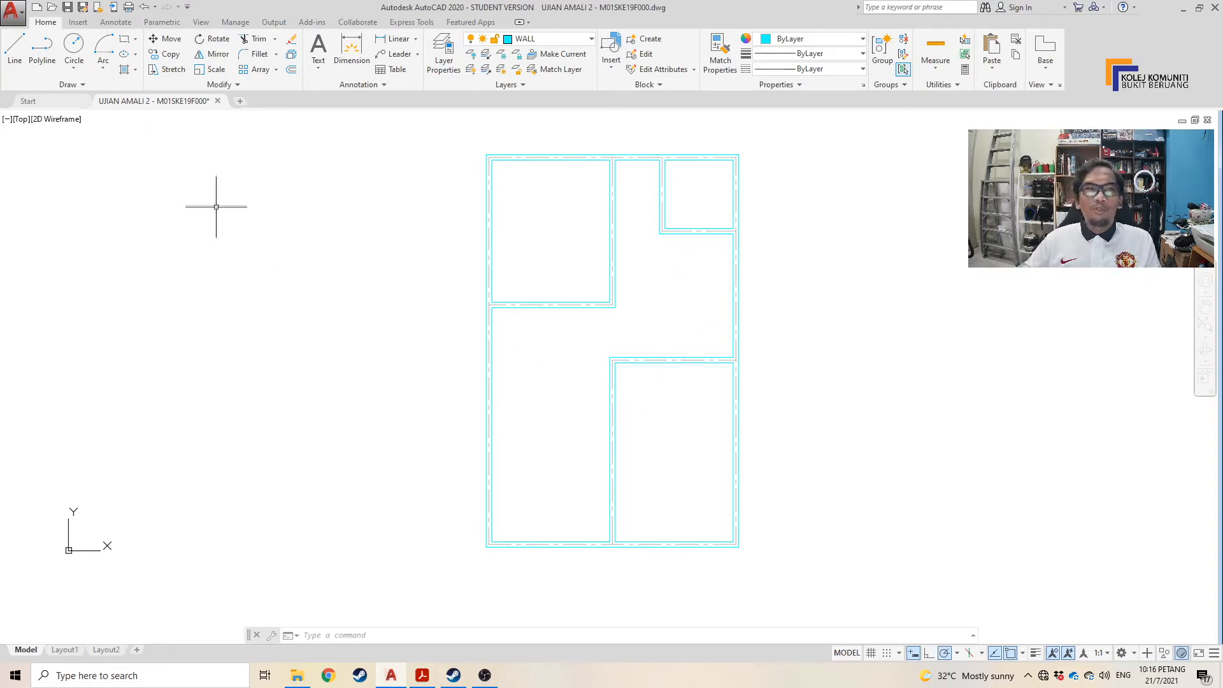
pyautogui.click(551, 41)
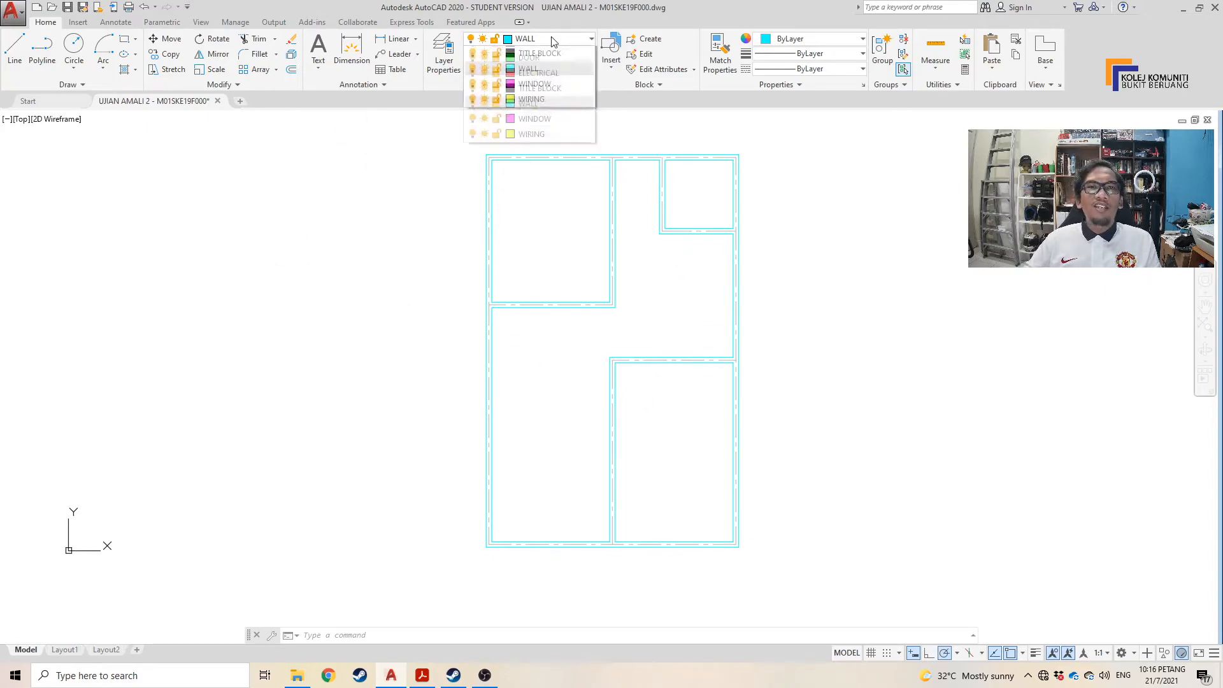
pyautogui.click(545, 117)
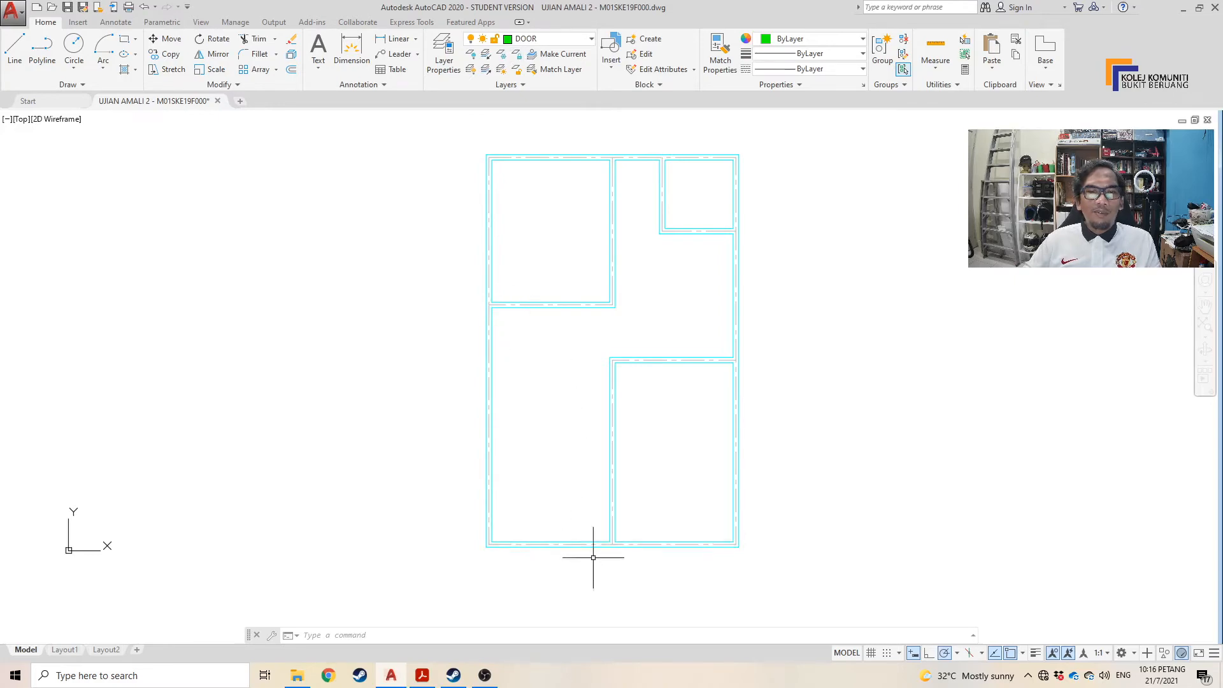
pyautogui.hotkey('alt', 'Tab')
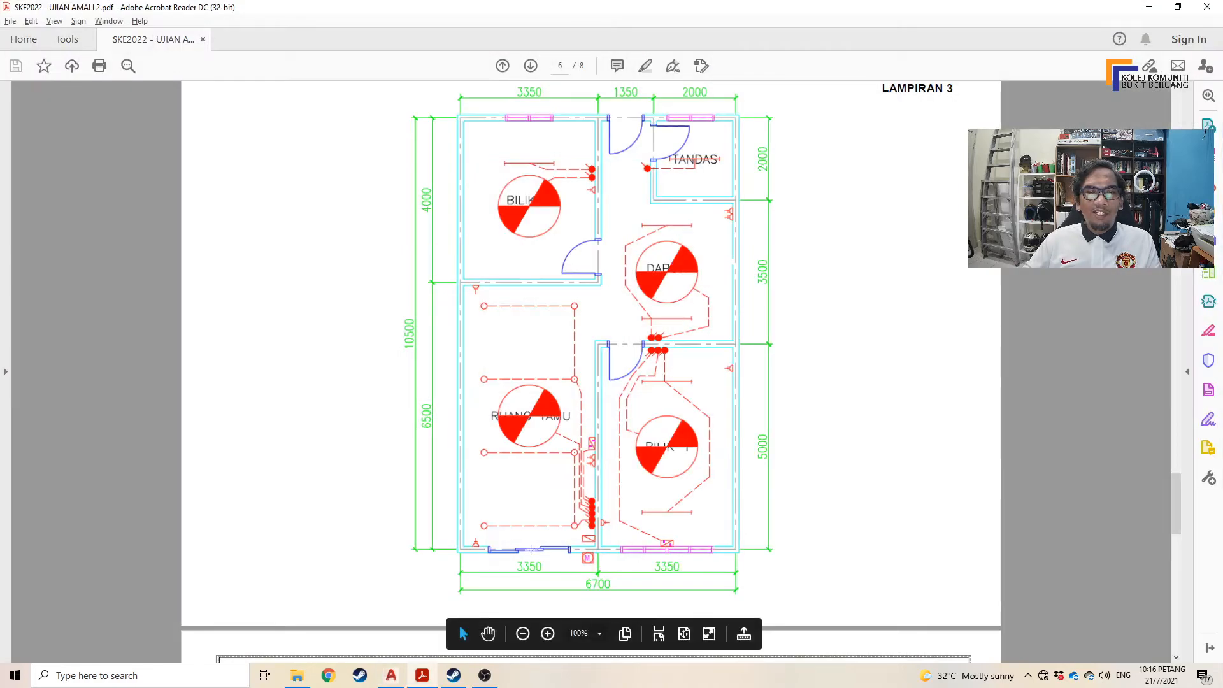
pyautogui.hotkey('alt', 'Tab')
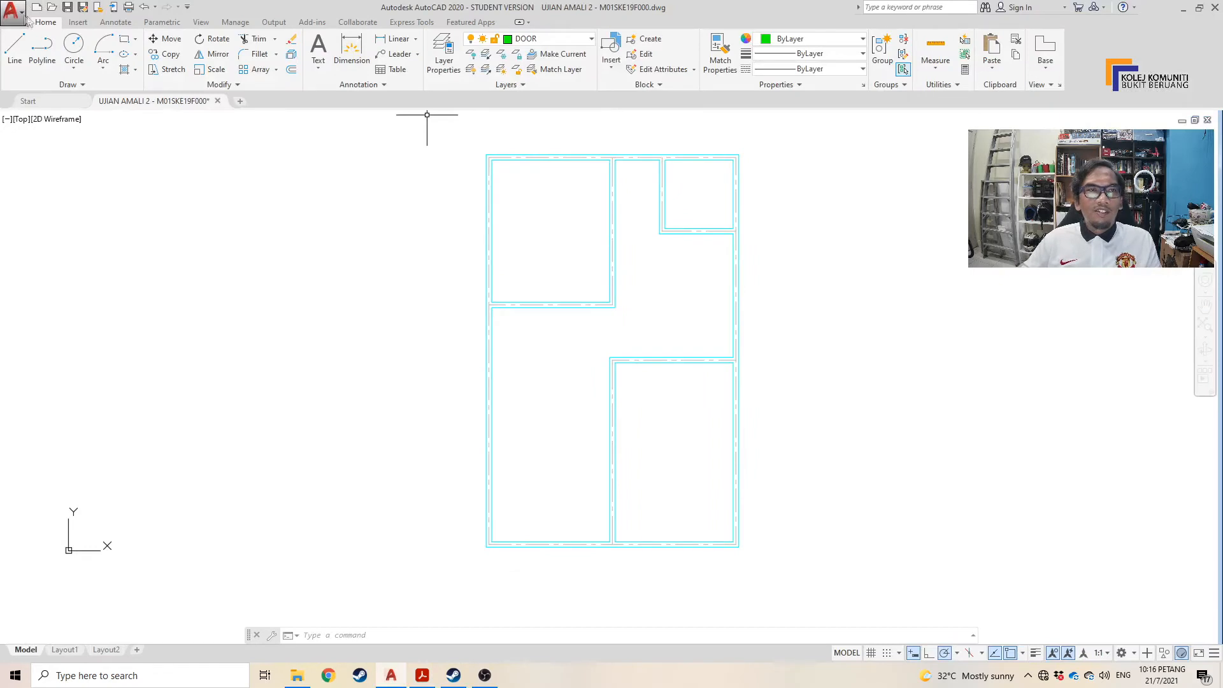
# Insert the PINTU SLIDING door block just below the living room's bottom wall
pyautogui.click(78, 22)
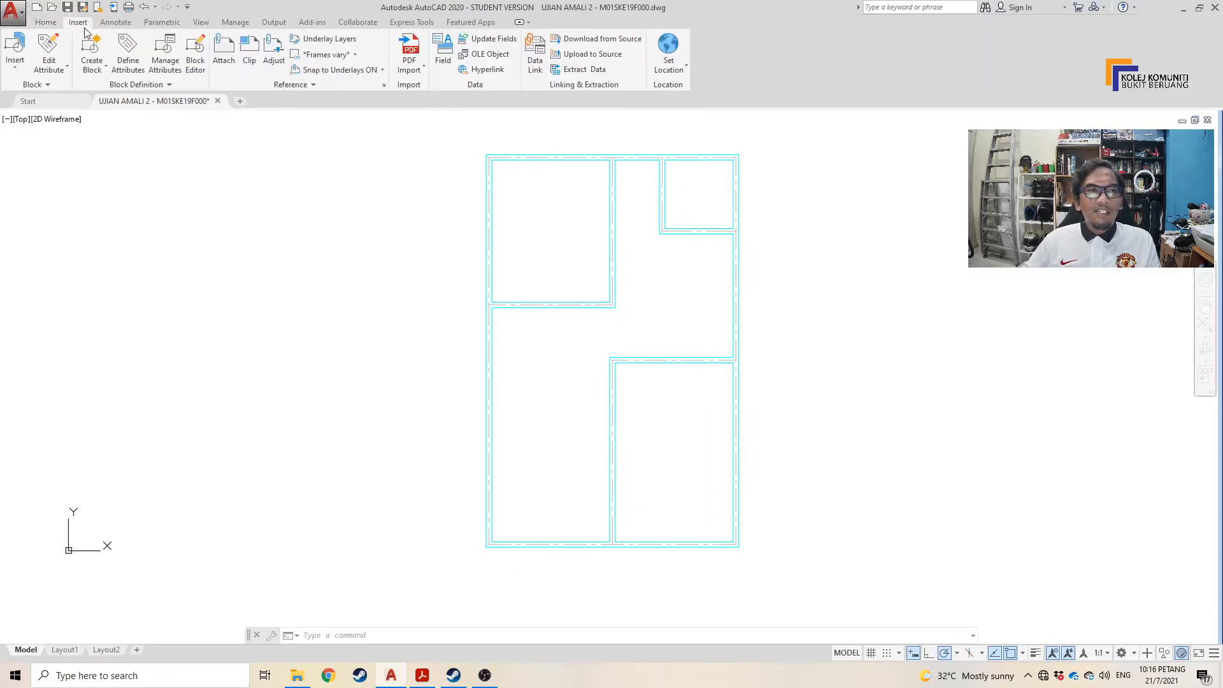
pyautogui.click(17, 69)
pyautogui.scroll(-2, 49, 162)
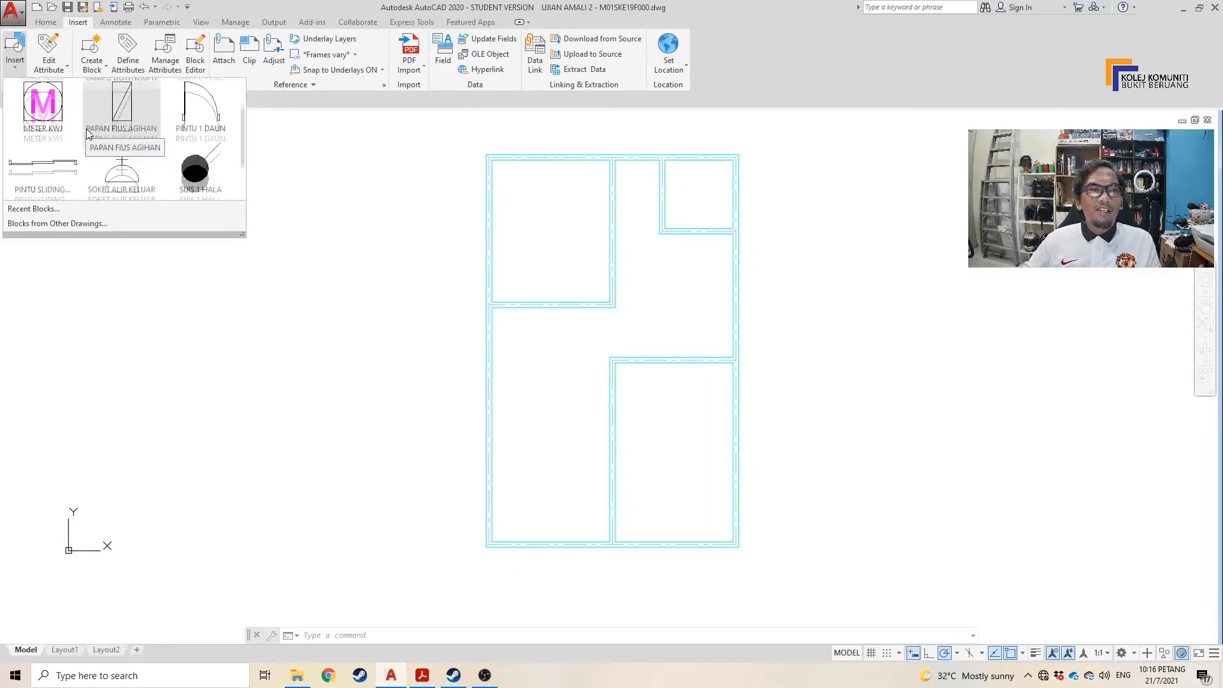
pyautogui.click(49, 162)
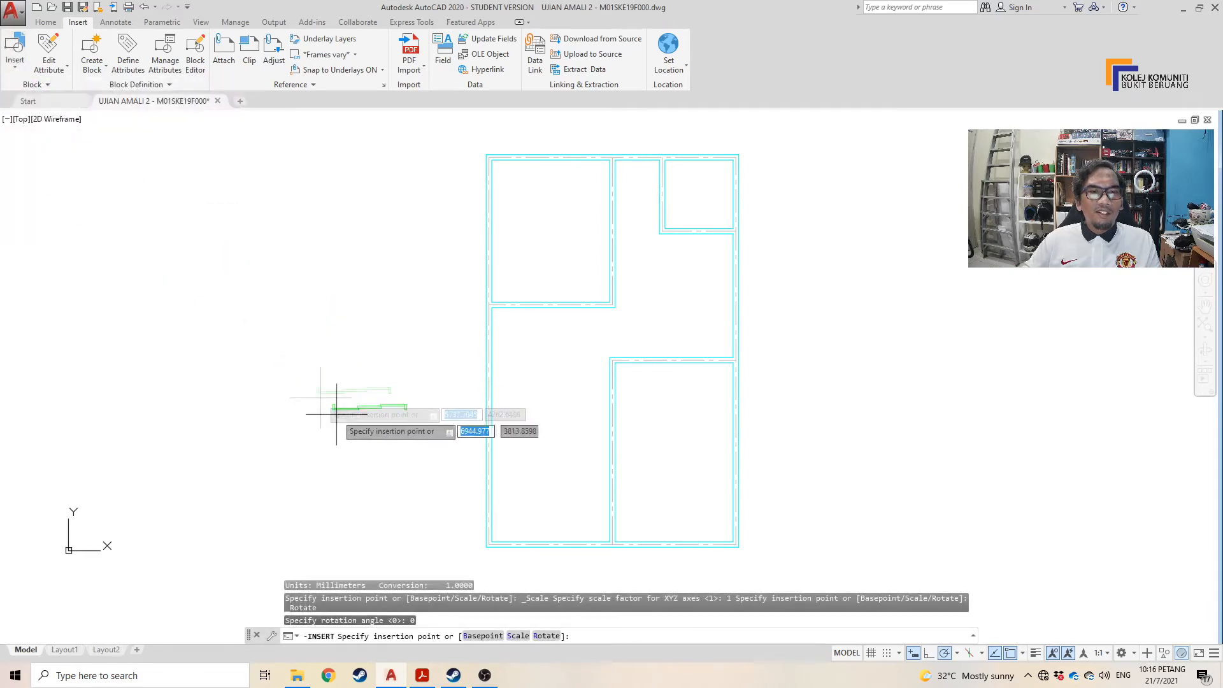
pyautogui.moveTo(401, 445); pyautogui.dragTo(425, 354, button='middle')
pyautogui.scroll(8, 425, 354)
pyautogui.scroll(-3, 363, 374)
pyautogui.click(197, 338)
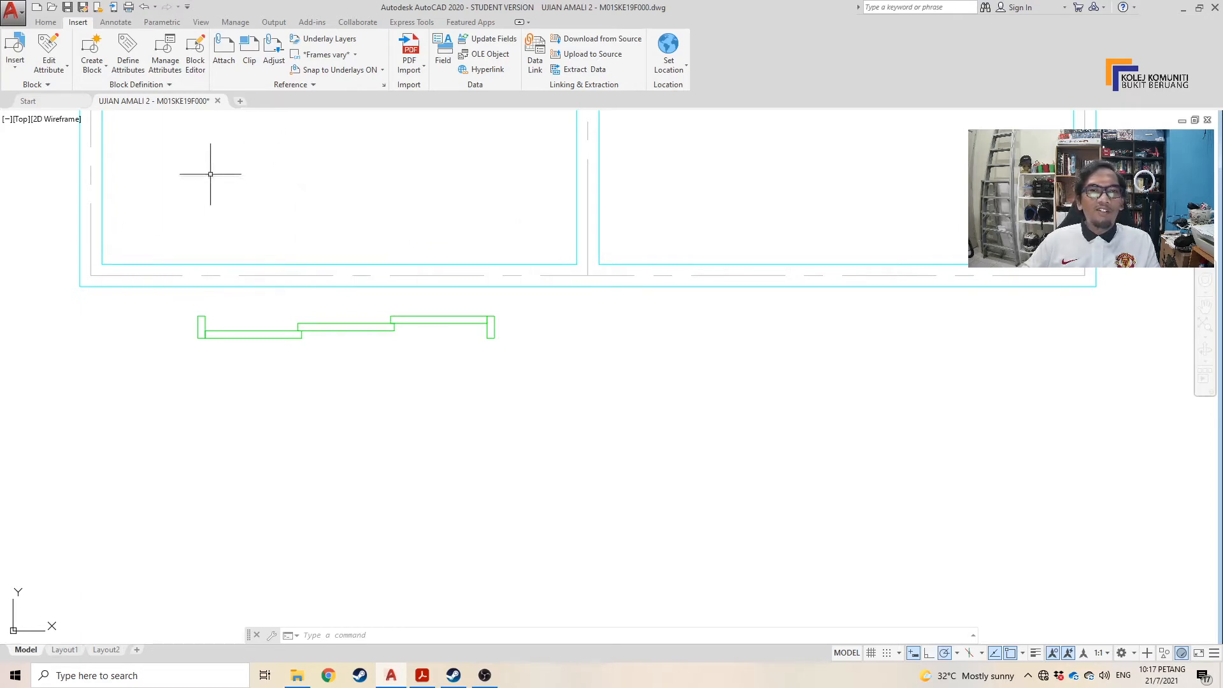
# Move the sliding door block from its lower-left corner onto the outer line of the living room's bottom wall
pyautogui.scroll(1, 279, 281)
pyautogui.scroll(-1, 276, 300)
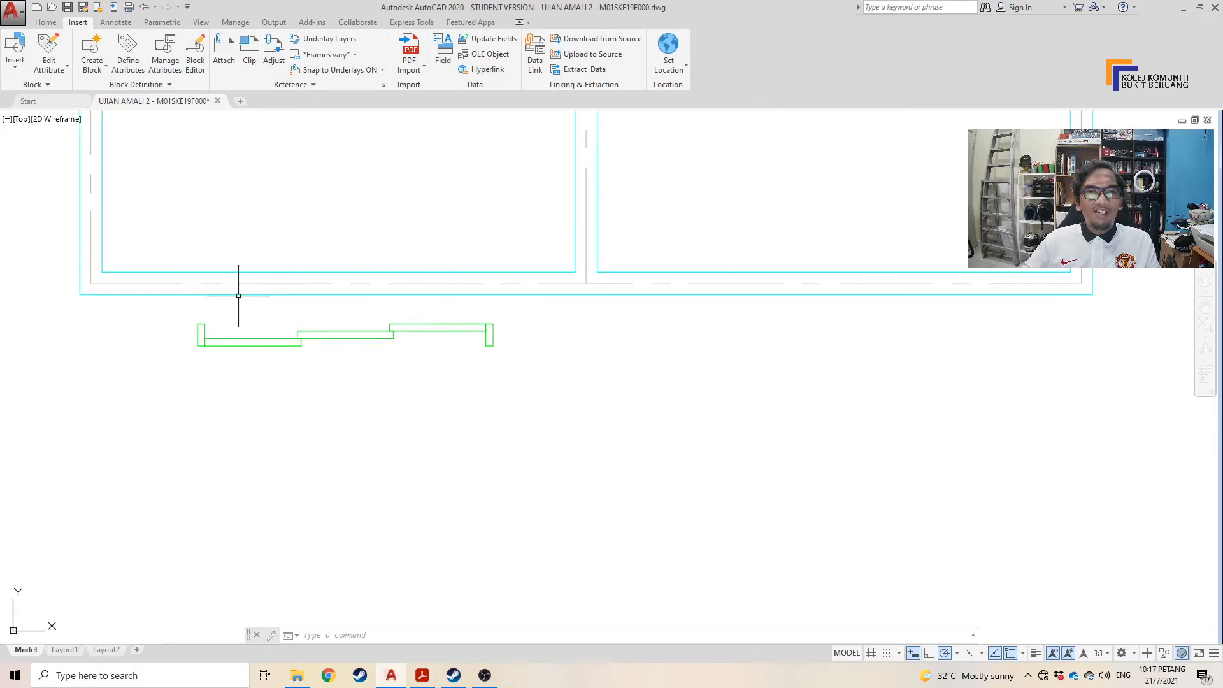
pyautogui.click(44, 22)
pyautogui.click(162, 40)
pyautogui.click(173, 304)
pyautogui.click(505, 375)
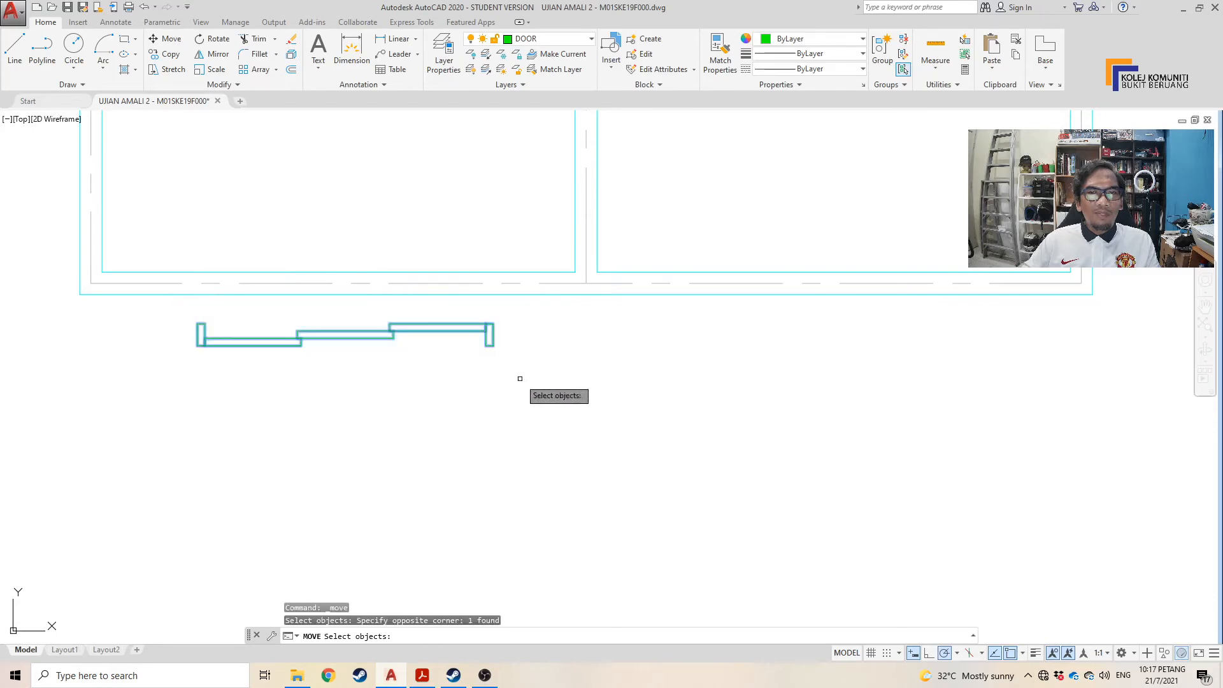
pyautogui.press('Return')
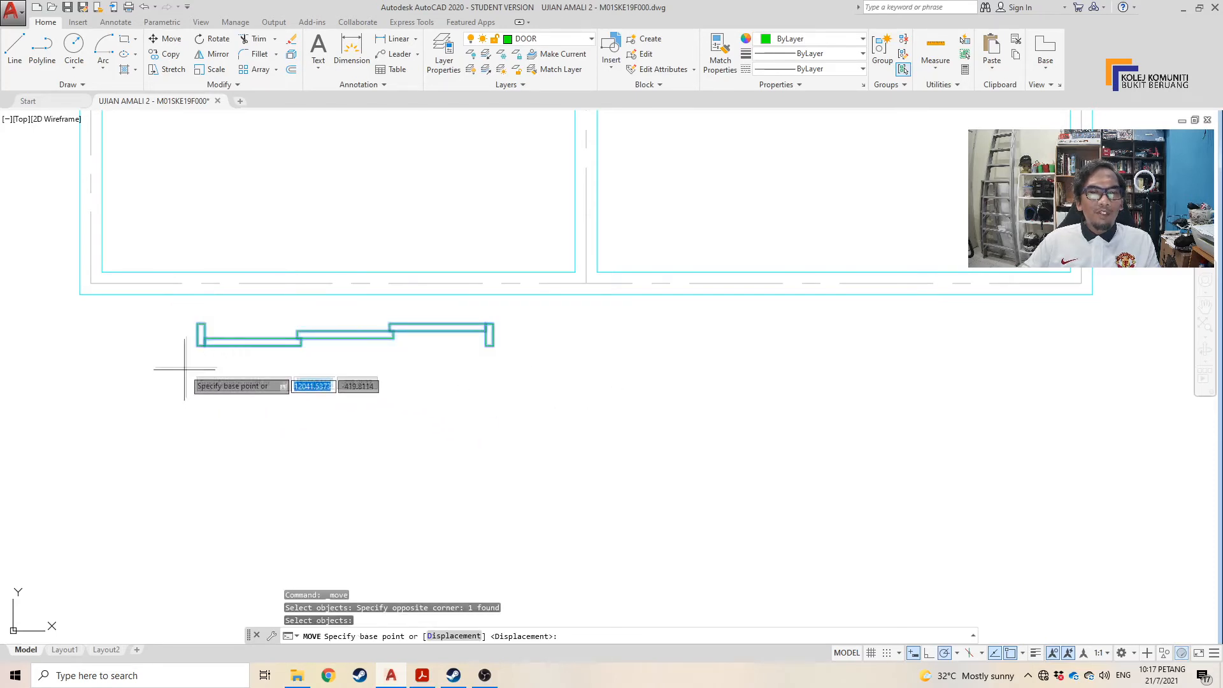
pyautogui.scroll(5, 184, 347)
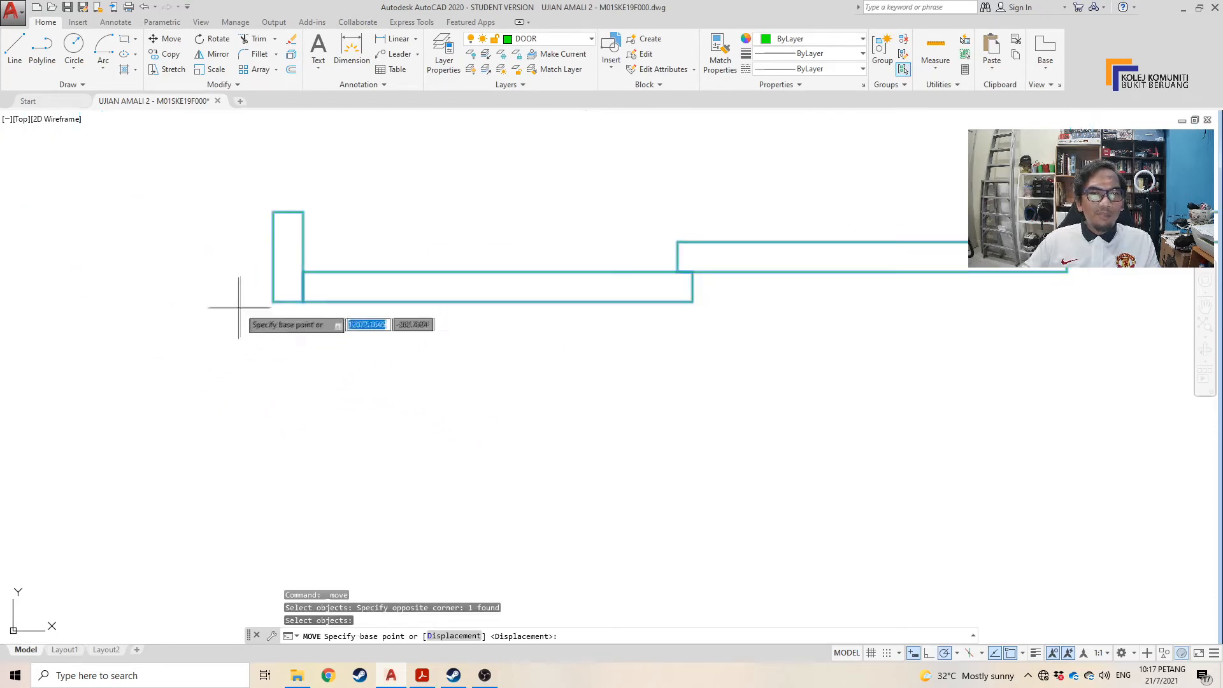
pyautogui.click(273, 301)
pyautogui.scroll(-4, 268, 306)
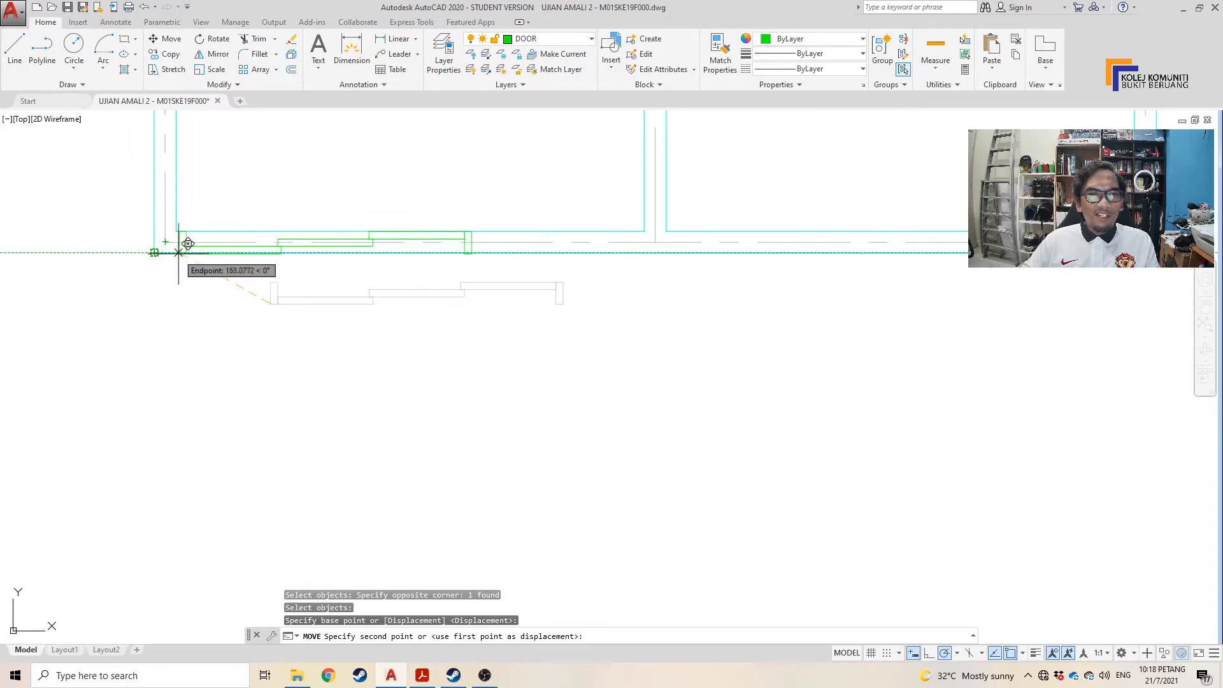
pyautogui.click(270, 252)
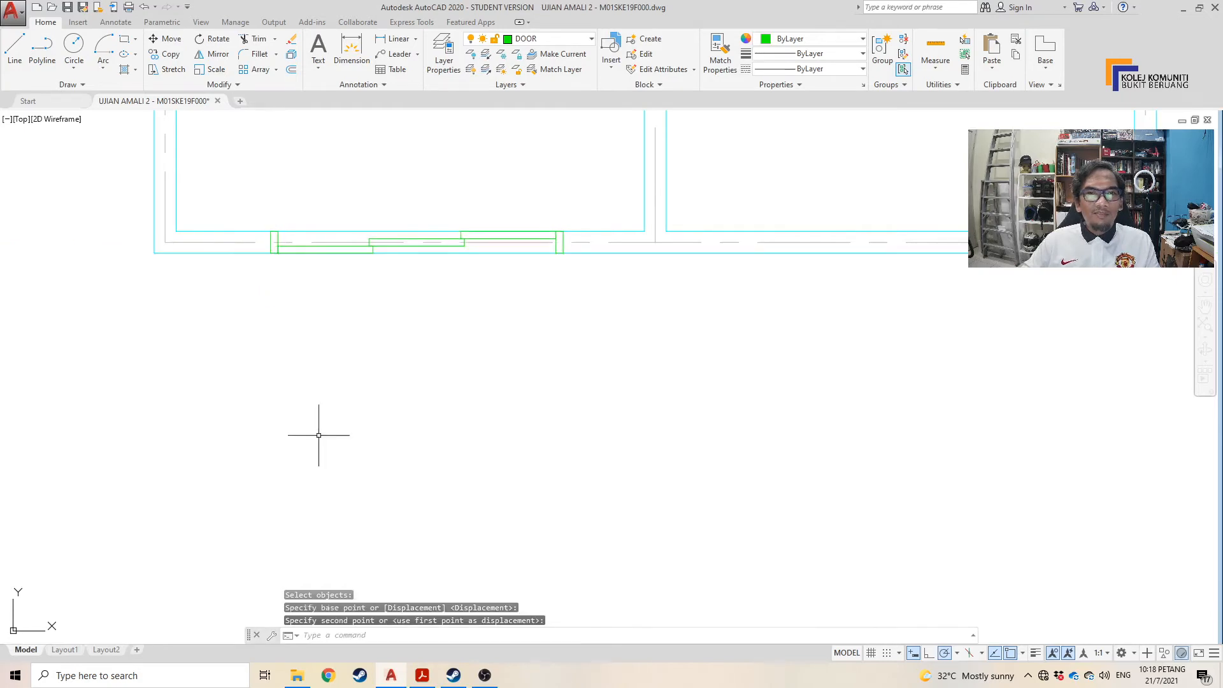
# Check the lower-right bedroom door in the exam PDF in Acrobat Reader, and insert the PINTU 1 DAUN block inside that bedroom
pyautogui.scroll(4, 322, 230)
pyautogui.scroll(-2, 292, 240)
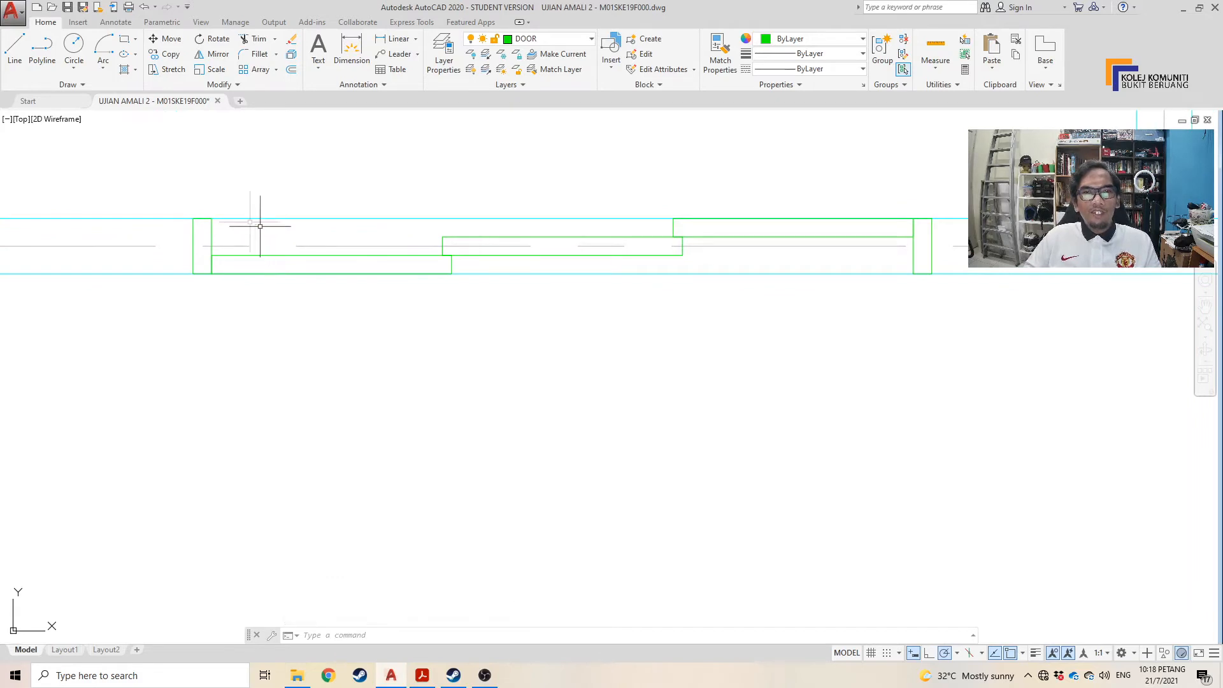
pyautogui.scroll(-5, 730, 253)
pyautogui.scroll(5, 725, 265)
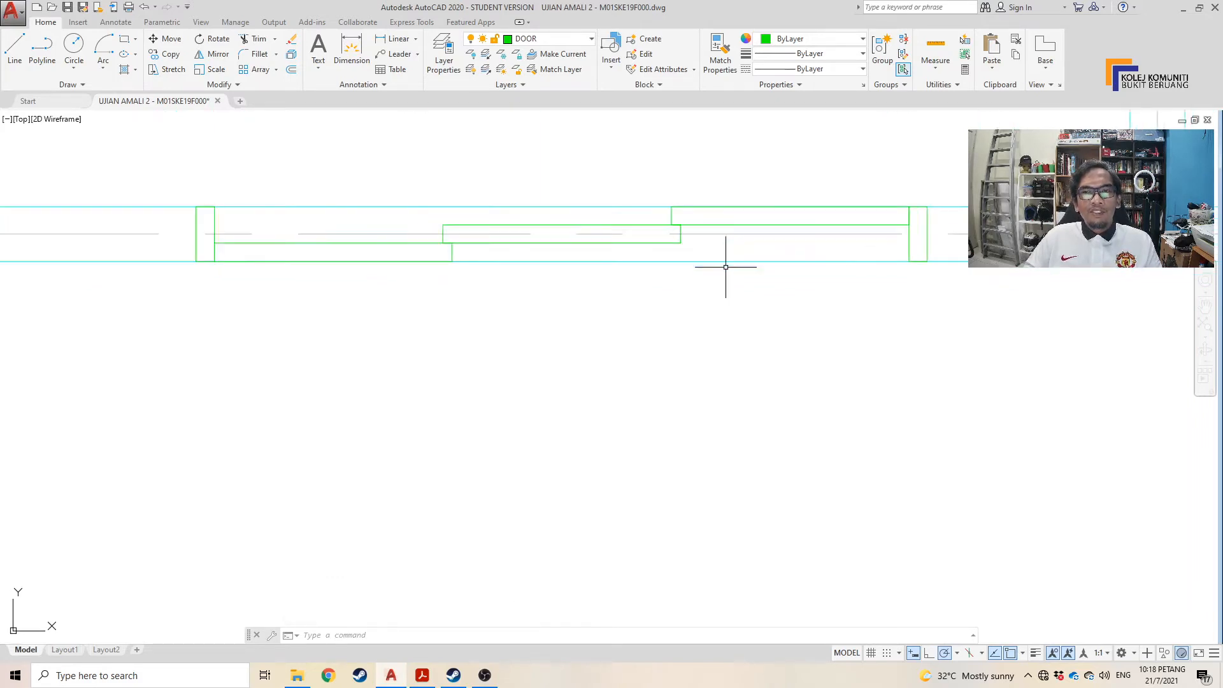
pyautogui.scroll(-8, 724, 265)
pyautogui.moveTo(710, 224); pyautogui.dragTo(526, 374, button='middle')
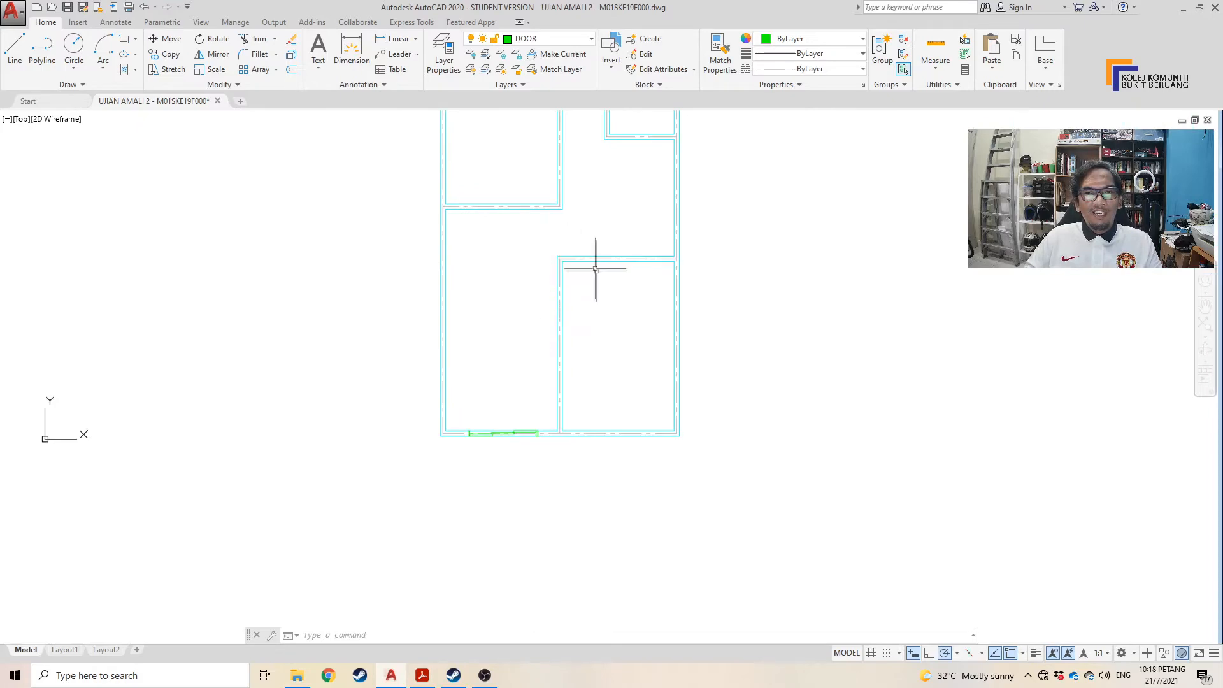
pyautogui.hotkey('alt', 'Tab')
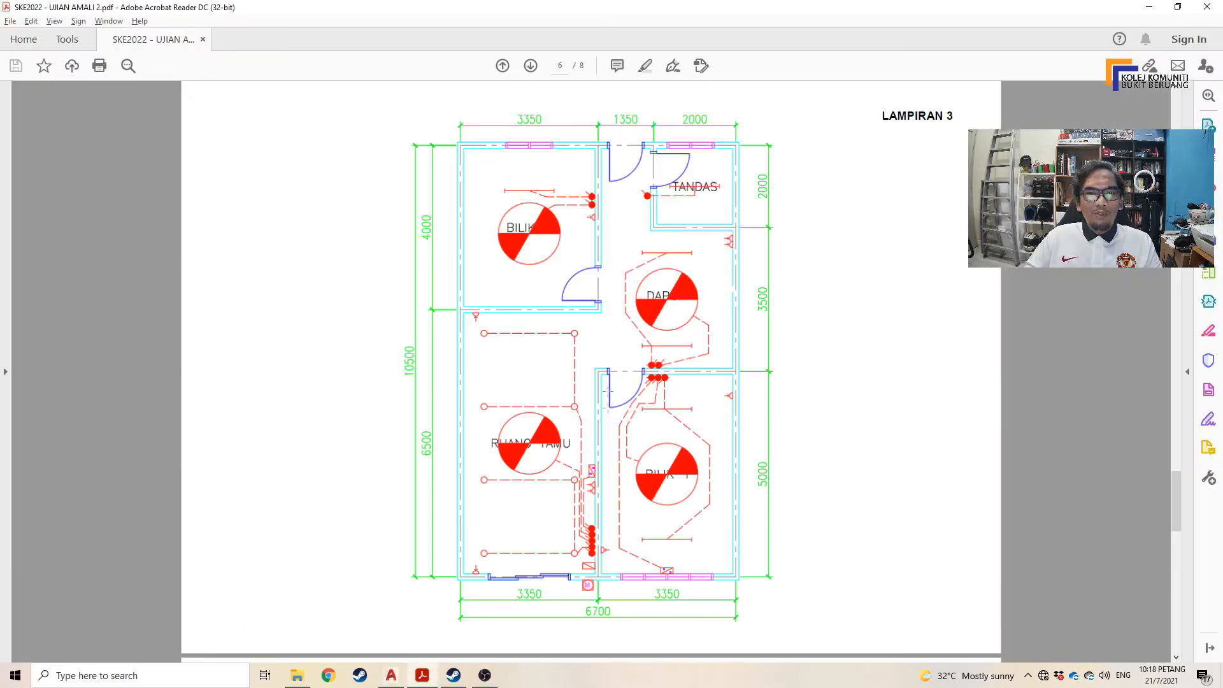
pyautogui.hotkey('alt', 'Tab')
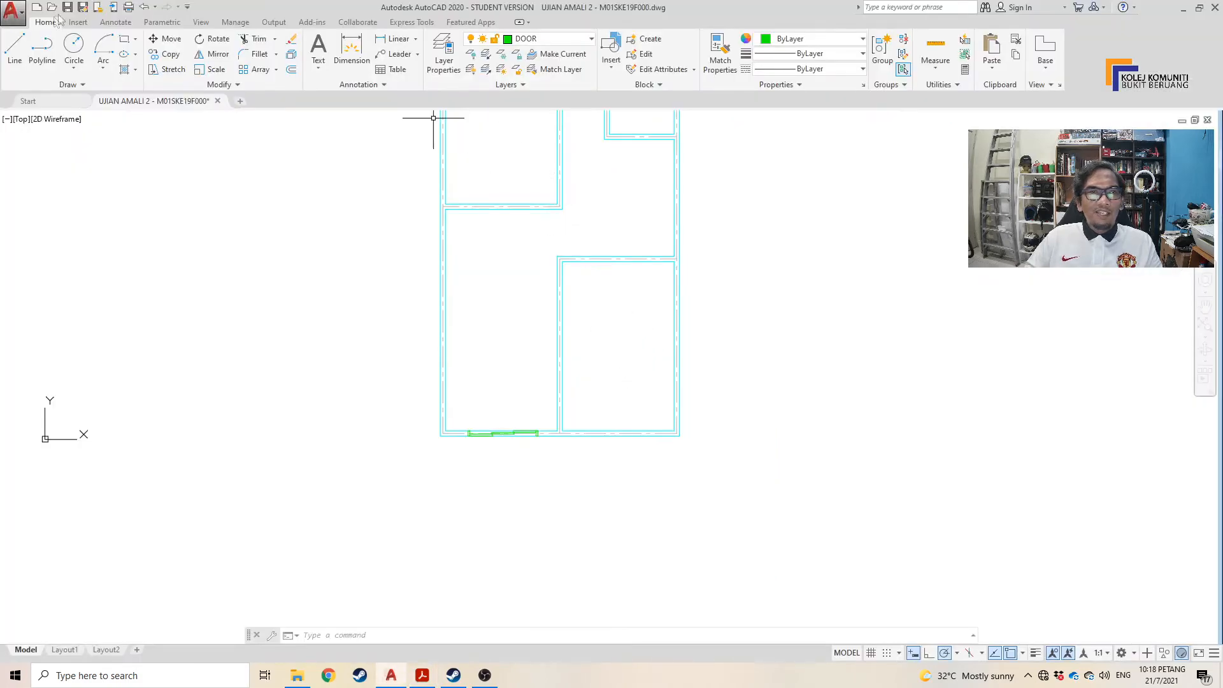
pyautogui.click(78, 22)
pyautogui.click(14, 63)
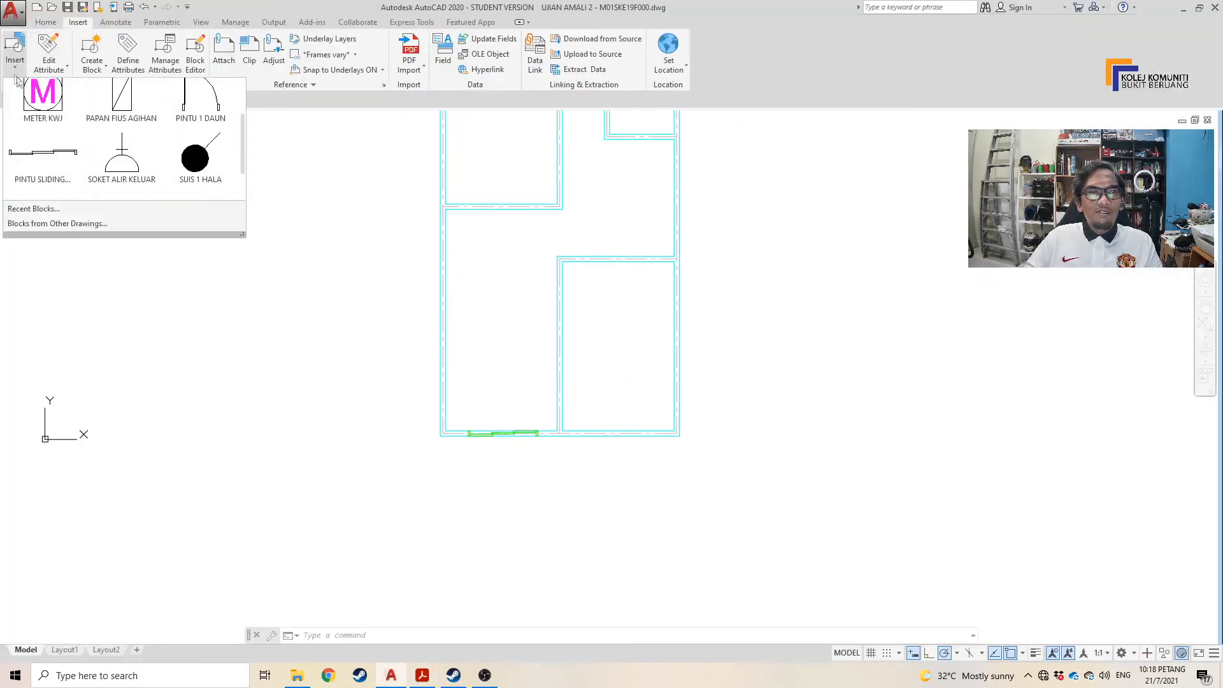
pyautogui.click(200, 102)
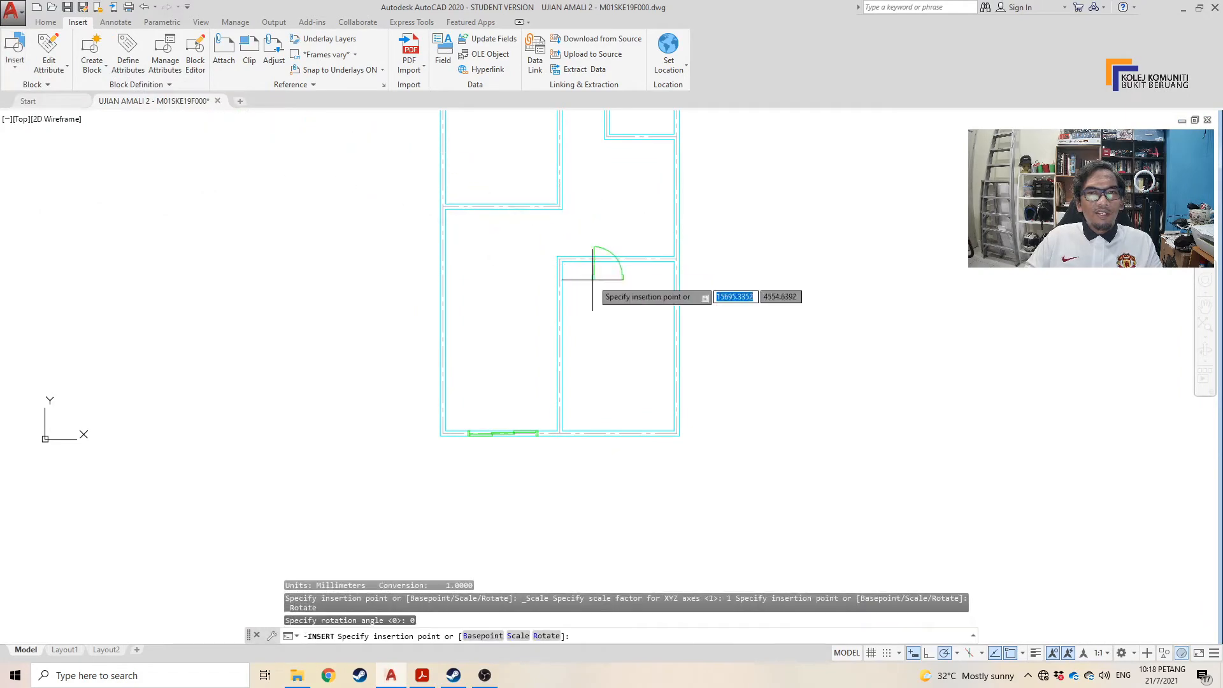
pyautogui.scroll(3, 574, 284)
pyautogui.click(492, 355)
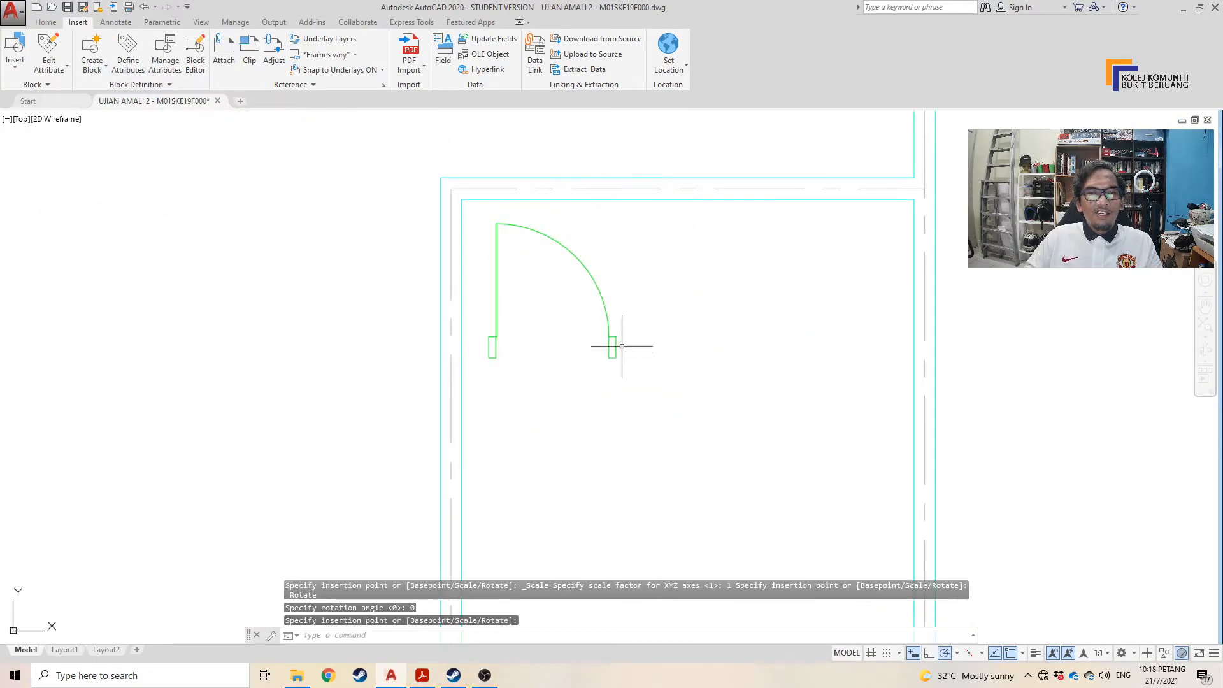
# Check the door's swing in the exam PDF in Acrobat Reader, and mirror the inserted door about a horizontal line, erasing the original
pyautogui.hotkey('alt', 'Tab')
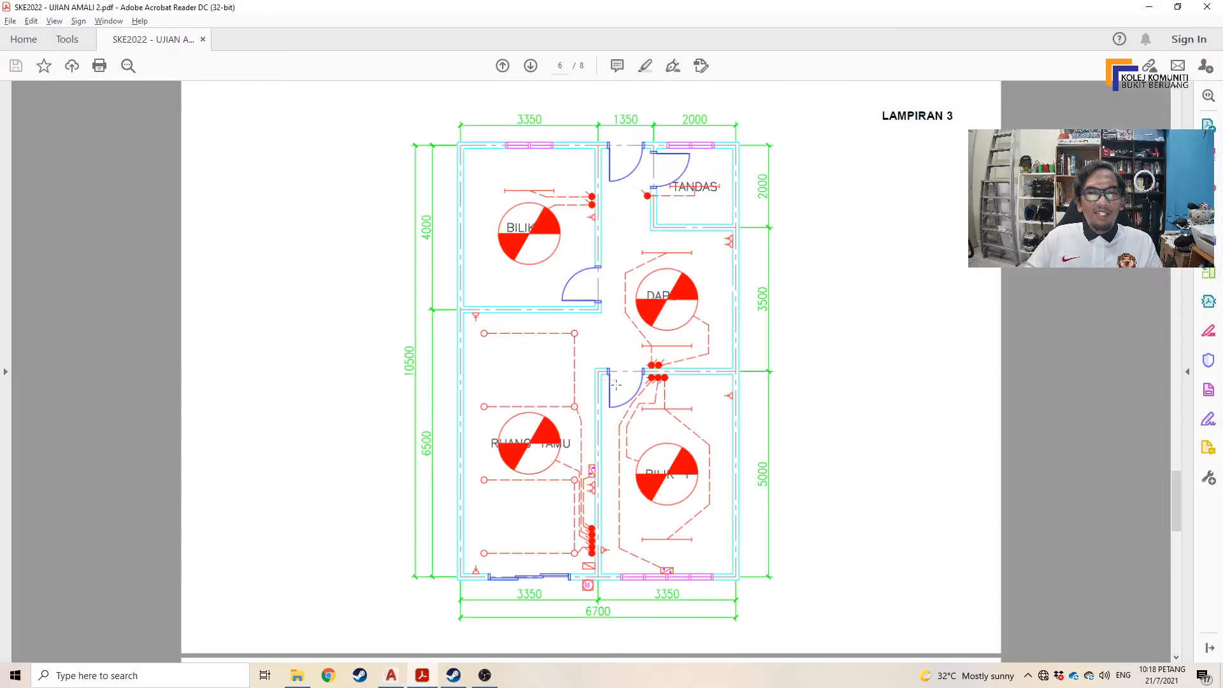
pyautogui.hotkey('alt', 'Tab')
pyautogui.hotkey('alt', 'Tab')
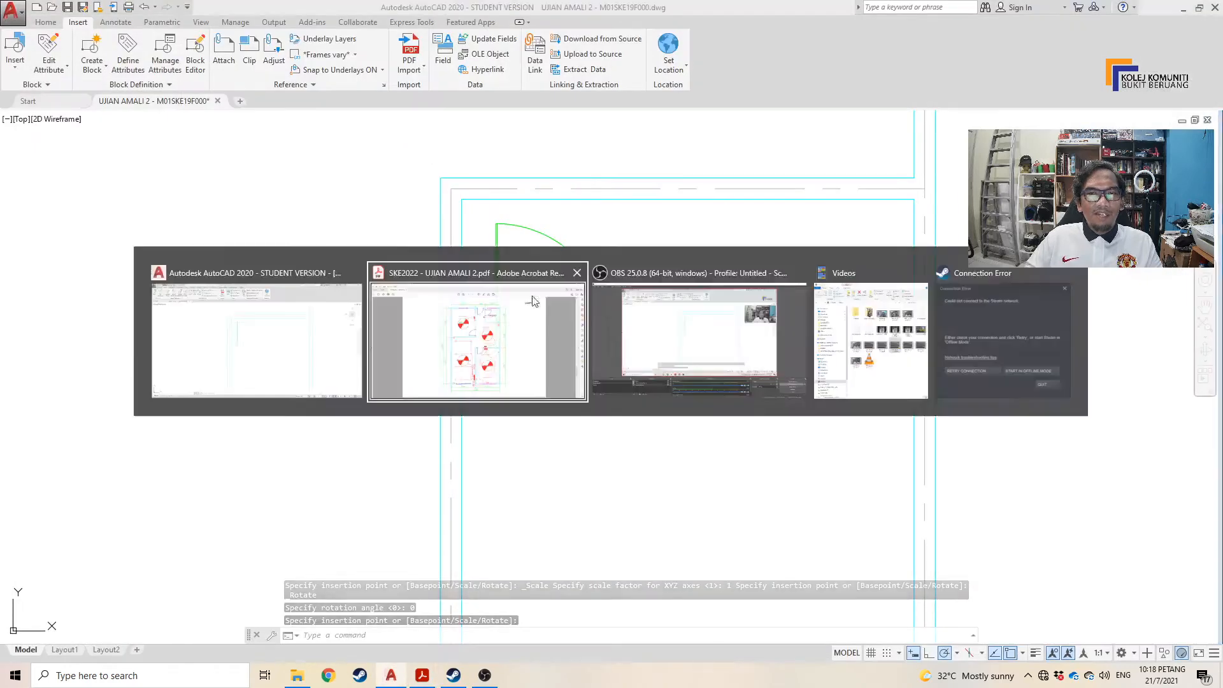
pyautogui.hotkey('alt', 'Tab')
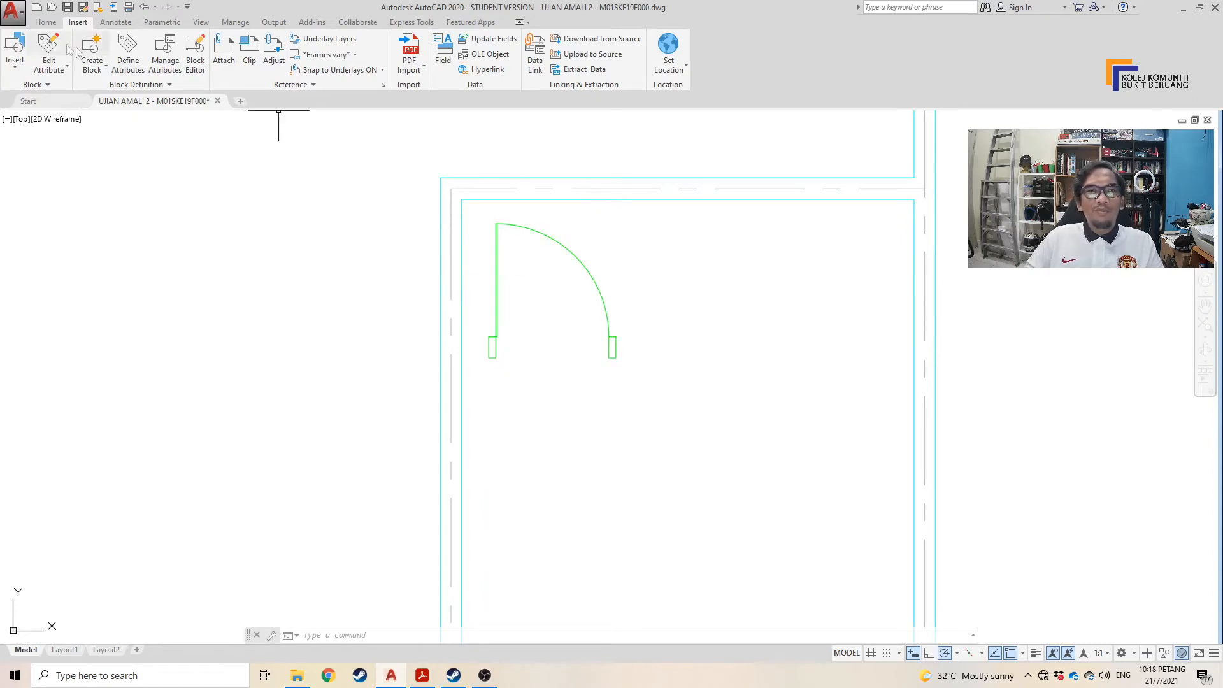
pyautogui.click(39, 23)
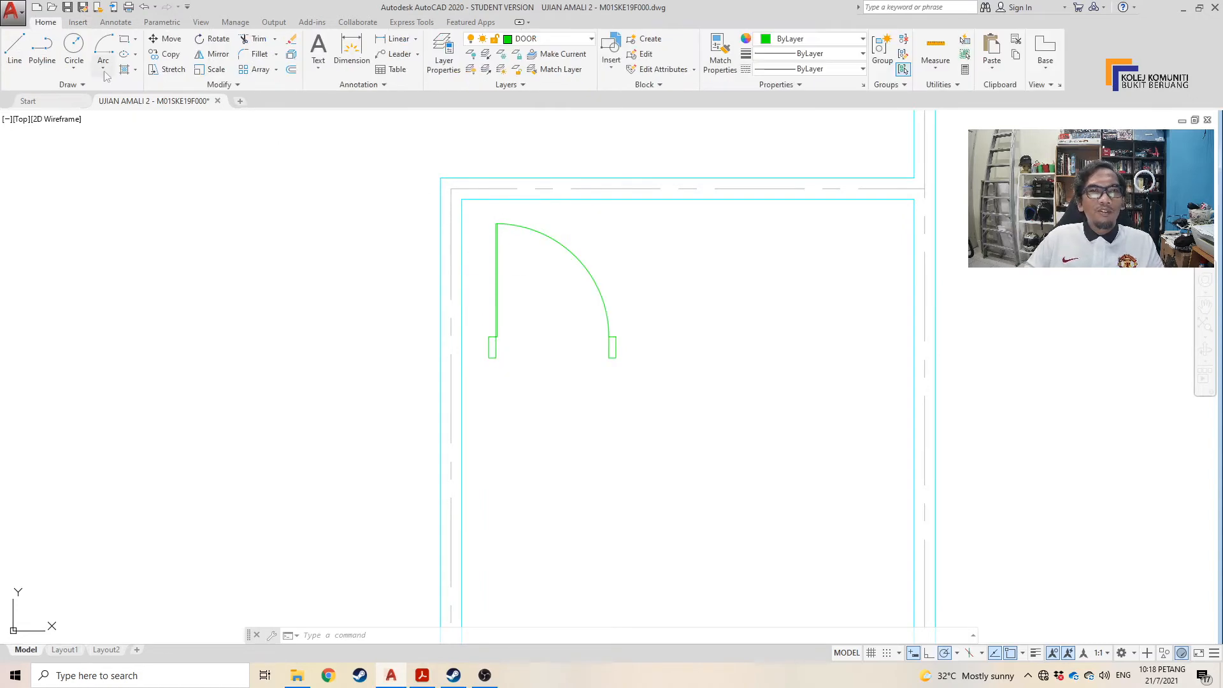
pyautogui.click(215, 54)
pyautogui.click(496, 255)
pyautogui.press('Return')
pyautogui.click(479, 374)
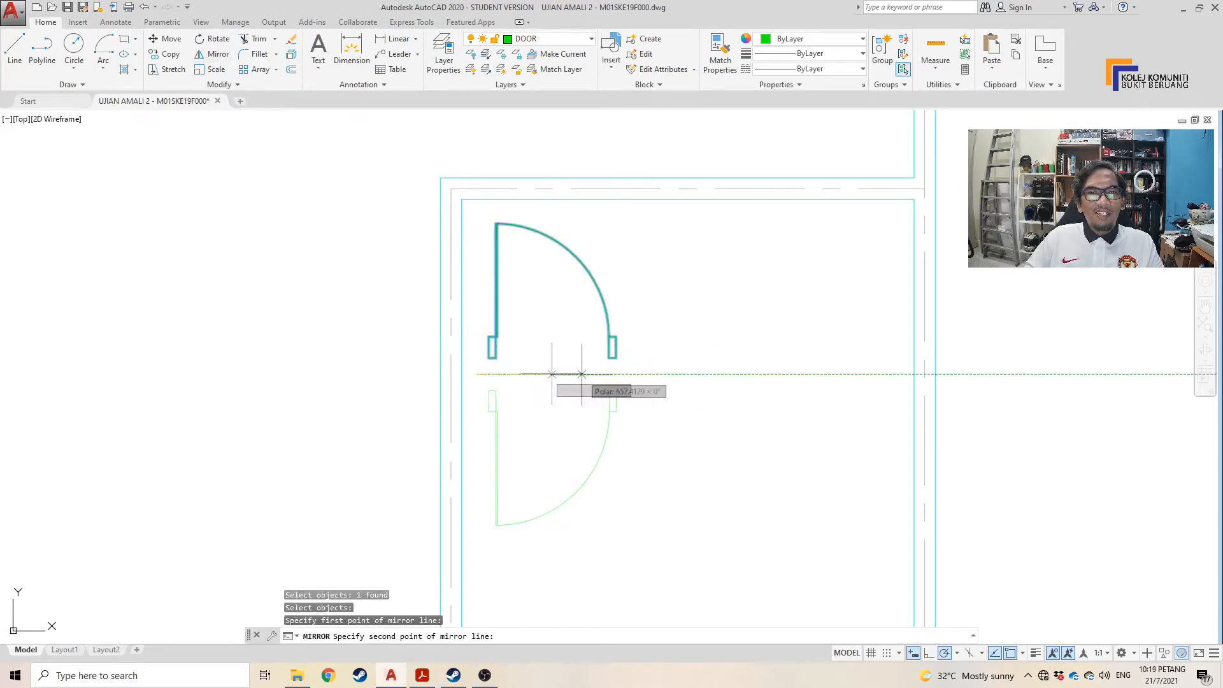
pyautogui.click(655, 374)
pyautogui.click(685, 411)
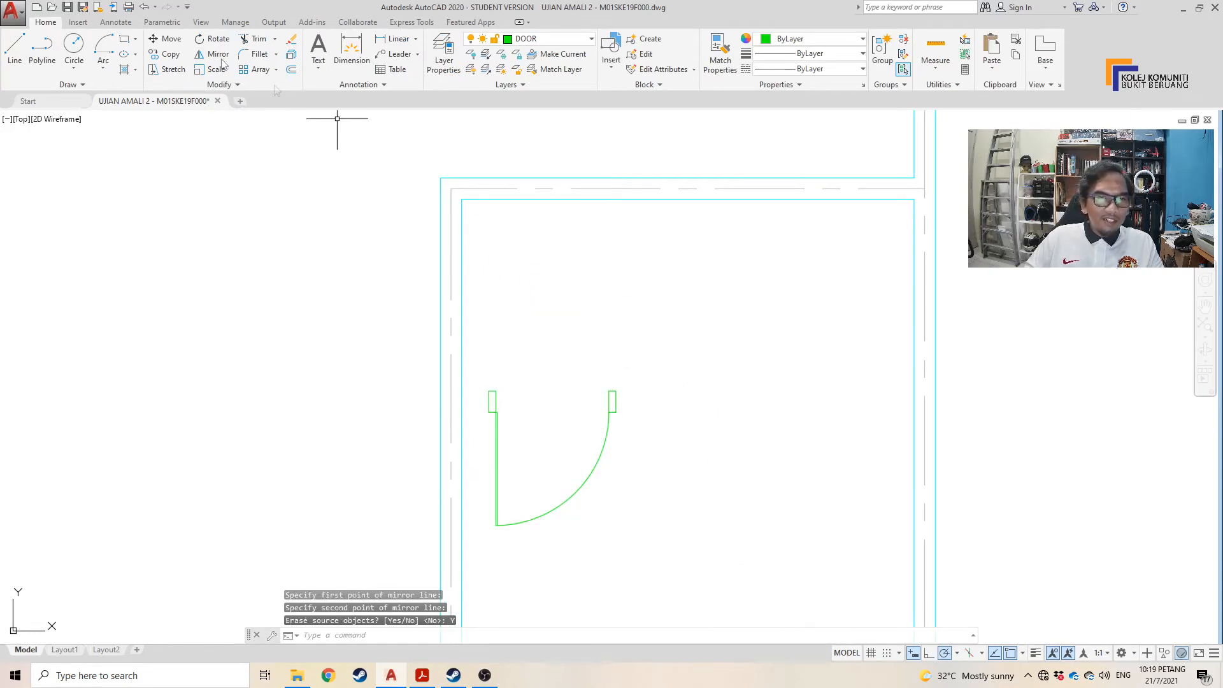
# Move the mirrored door into the lower-right bedroom's top wall, aligning its upper-left corner with the left wall's inner line
pyautogui.click(164, 39)
pyautogui.click(481, 371)
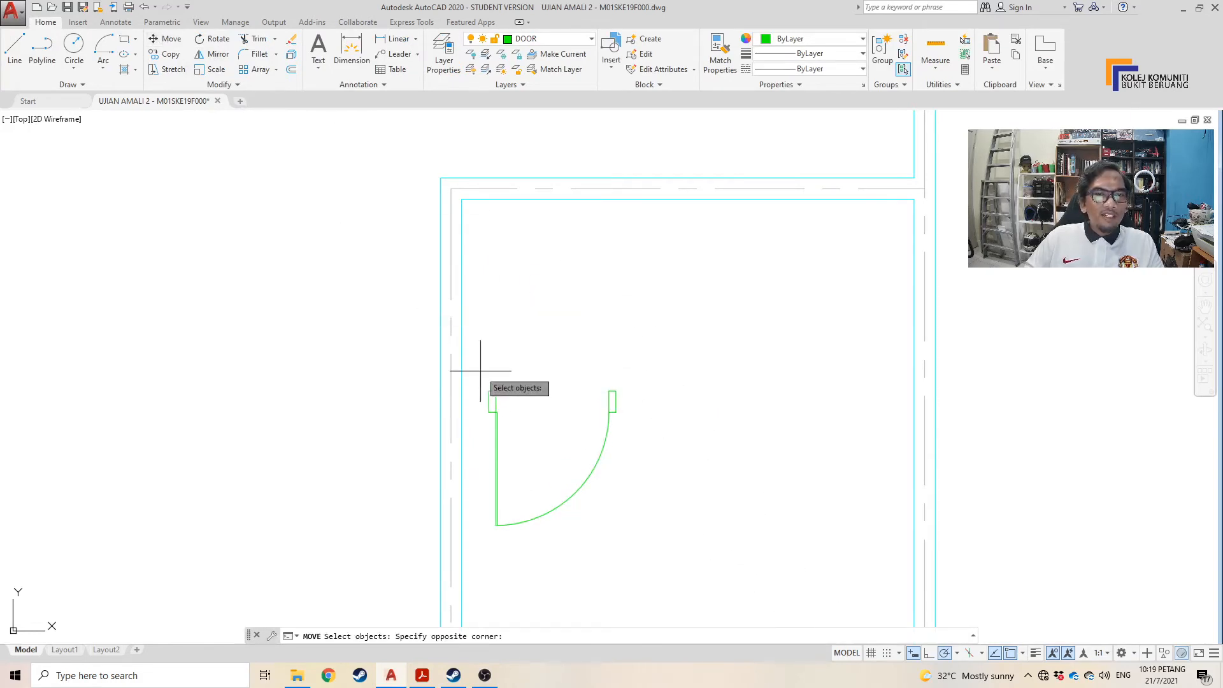
pyautogui.click(638, 533)
pyautogui.press('Return')
pyautogui.scroll(4, 519, 355)
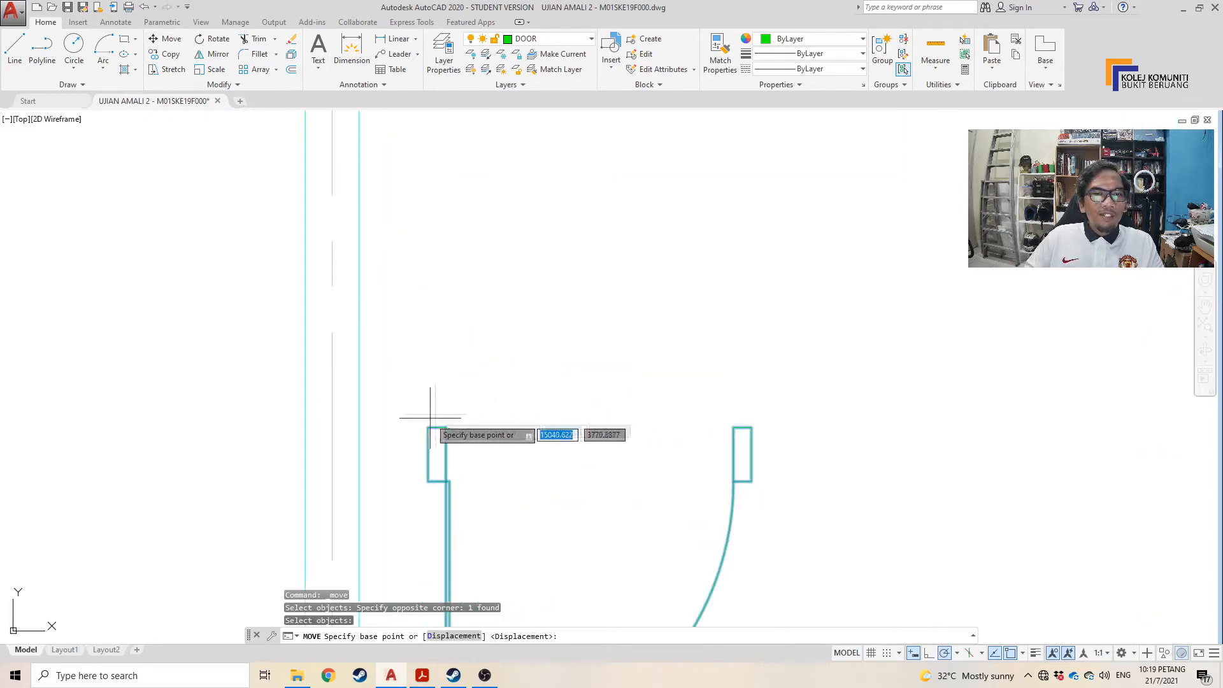
pyautogui.click(428, 427)
pyautogui.scroll(-3, 451, 272)
pyautogui.scroll(5, 410, 266)
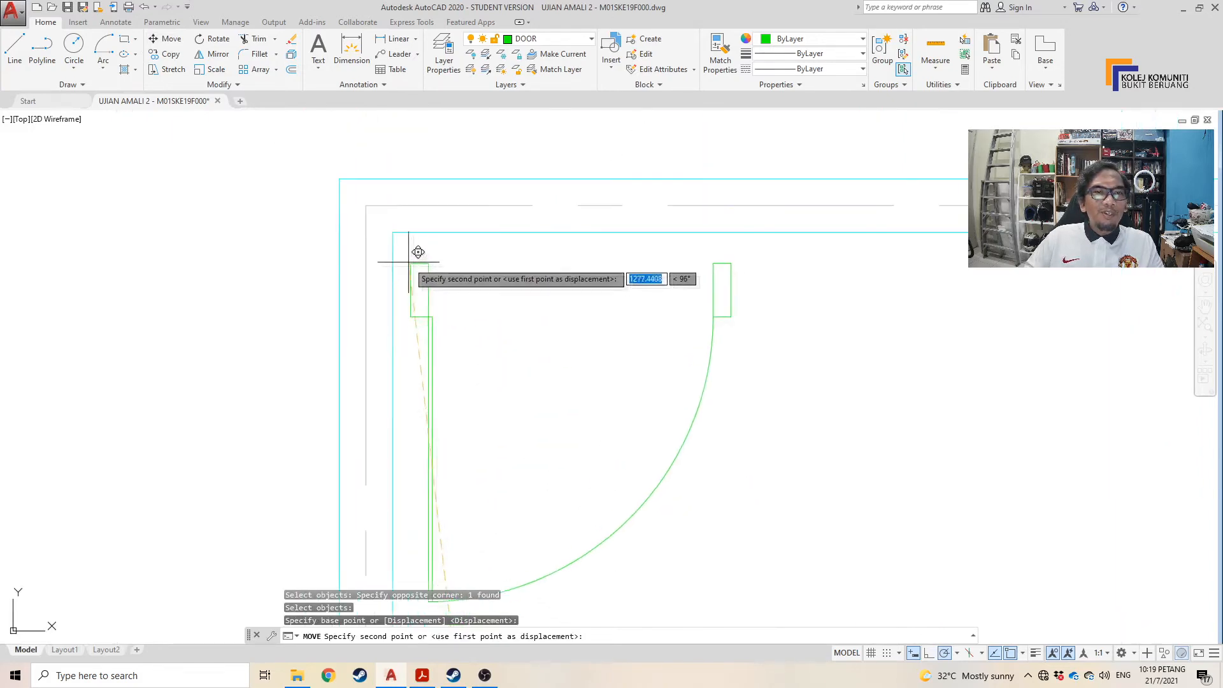
pyautogui.click(392, 179)
pyautogui.scroll(6, 381, 221)
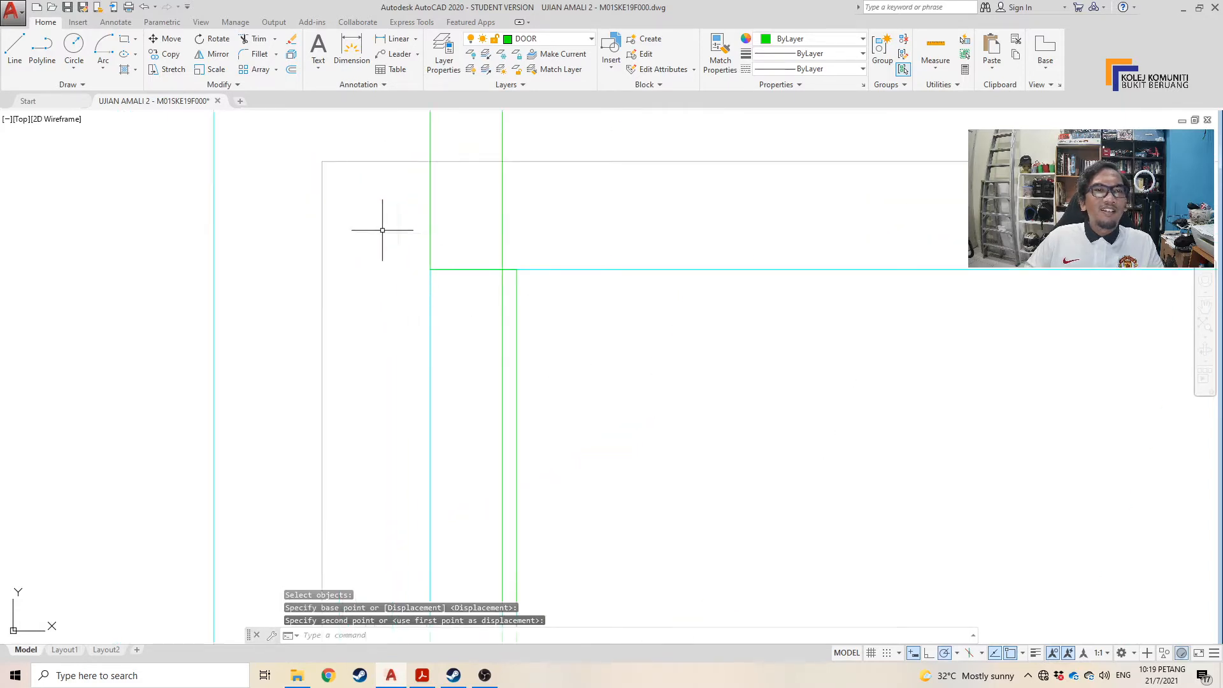
pyautogui.scroll(-4, 745, 391)
pyautogui.scroll(-4, 744, 392)
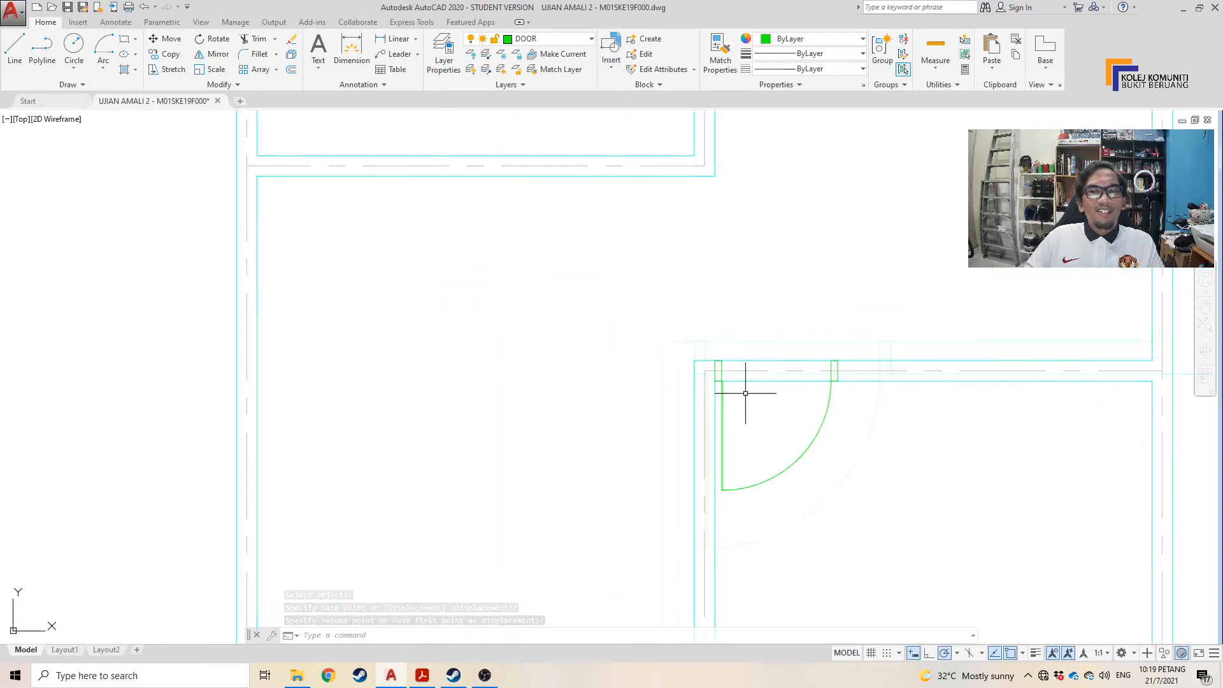
# Insert another PINTU 1 DAUN door block inside the upper-left bedroom, near its lower-right corner
pyautogui.moveTo(703, 174); pyautogui.dragTo(629, 368, button='middle')
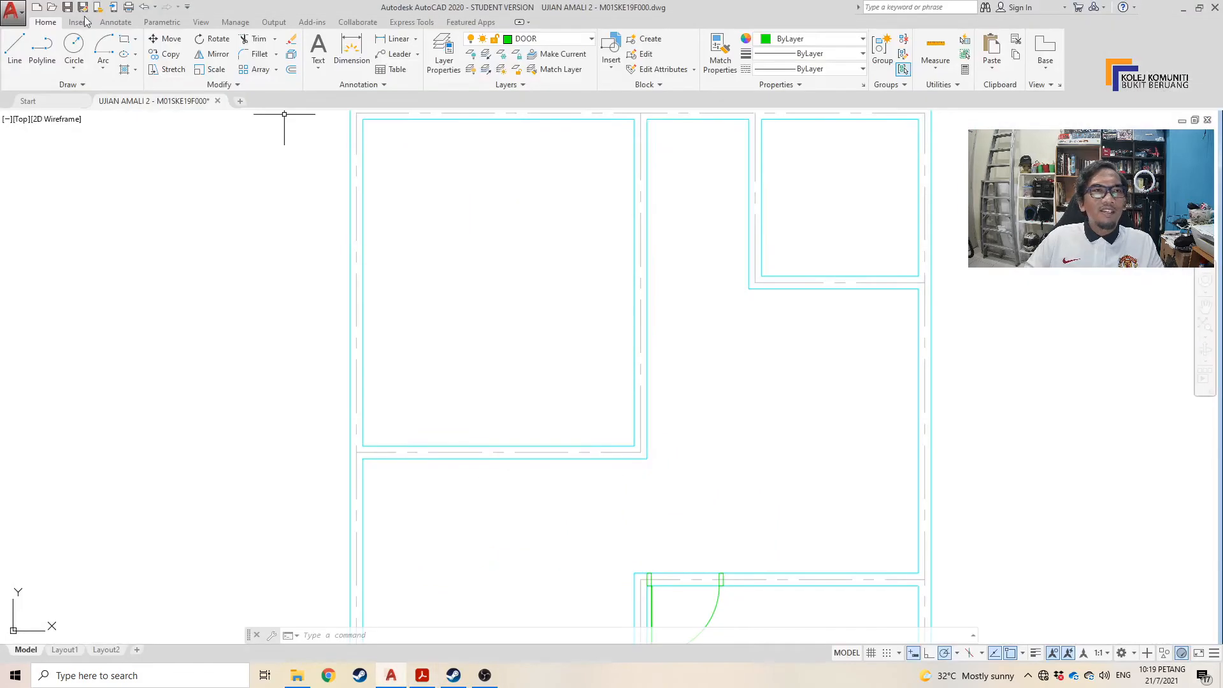
pyautogui.click(78, 22)
pyautogui.click(15, 60)
pyautogui.click(201, 106)
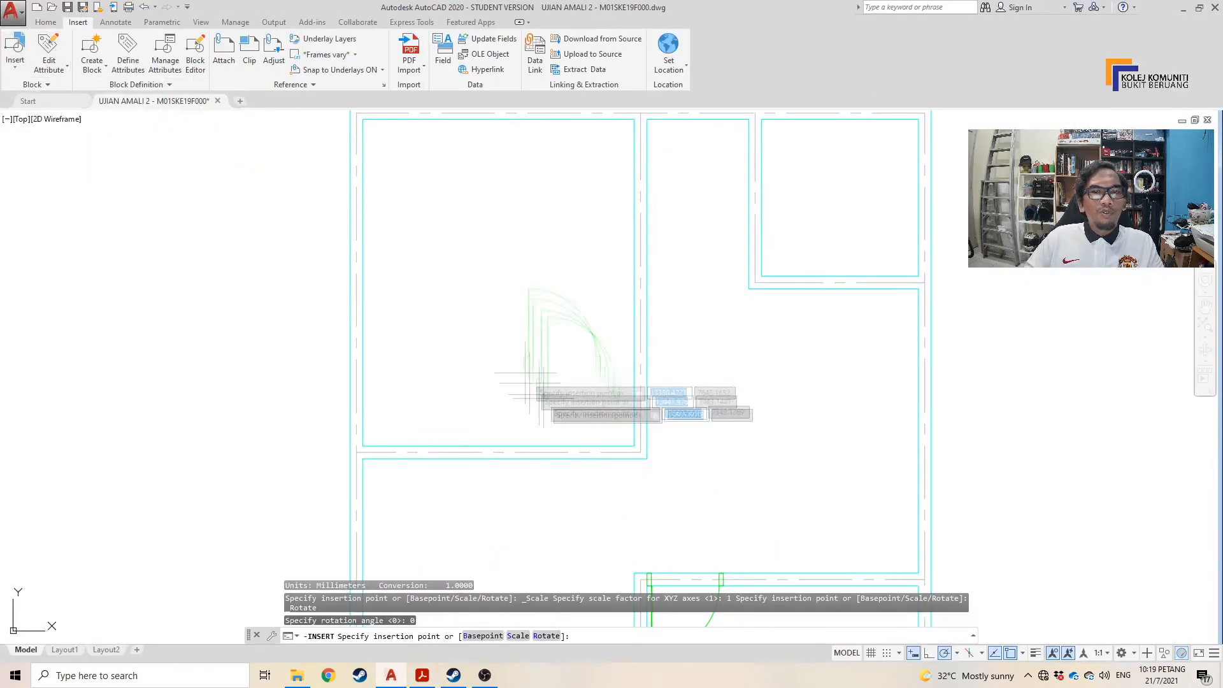
pyautogui.click(543, 409)
# Rotate the upper-left bedroom's door block 90 degrees counterclockwise about its insertion point
pyautogui.click(45, 22)
pyautogui.click(213, 39)
pyautogui.click(516, 293)
pyautogui.click(643, 428)
pyautogui.press('Return')
pyautogui.click(543, 408)
pyautogui.click(541, 293)
# Move the rotated door into the upper-left bedroom's right wall, just above the bottom wall
pyautogui.click(166, 39)
pyautogui.click(471, 365)
pyautogui.press('Return')
pyautogui.scroll(4, 549, 434)
pyautogui.click(517, 408)
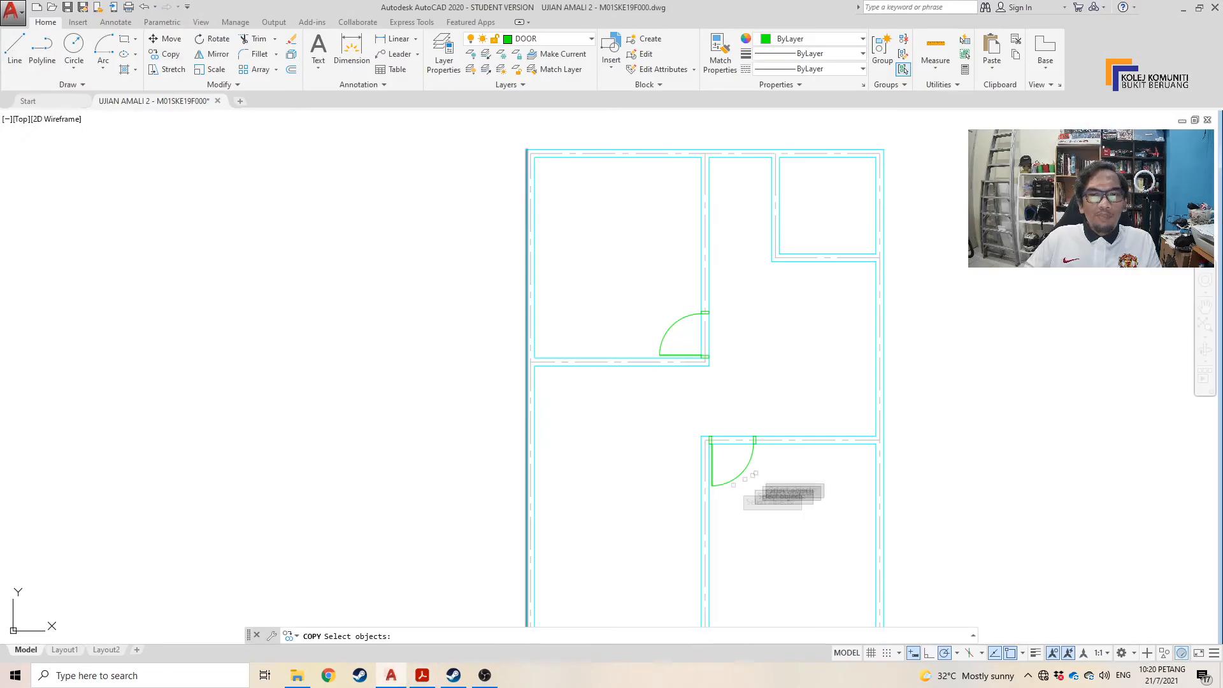
# Copy the lower-right bedroom's door into the top exterior wall between the upper-left bedroom and the toilet, and end the Copy command
pyautogui.click(701, 474)
pyautogui.press('Return')
pyautogui.scroll(5, 666, 413)
pyautogui.click(666, 400)
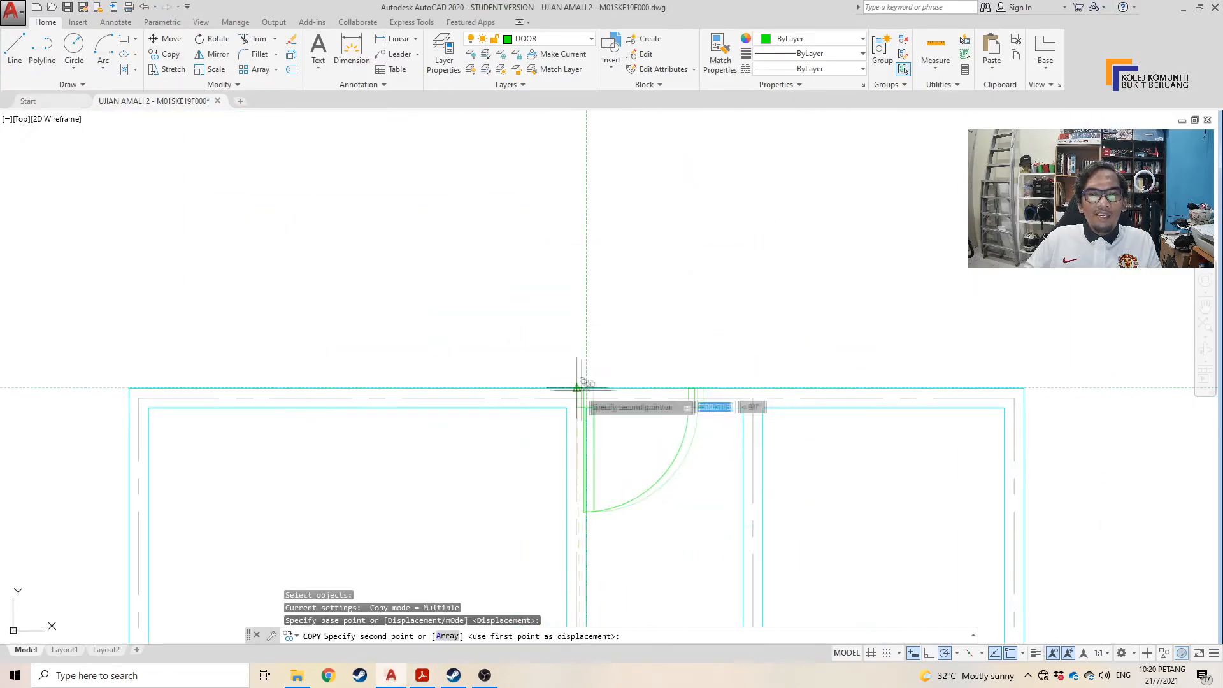
pyautogui.click(608, 390)
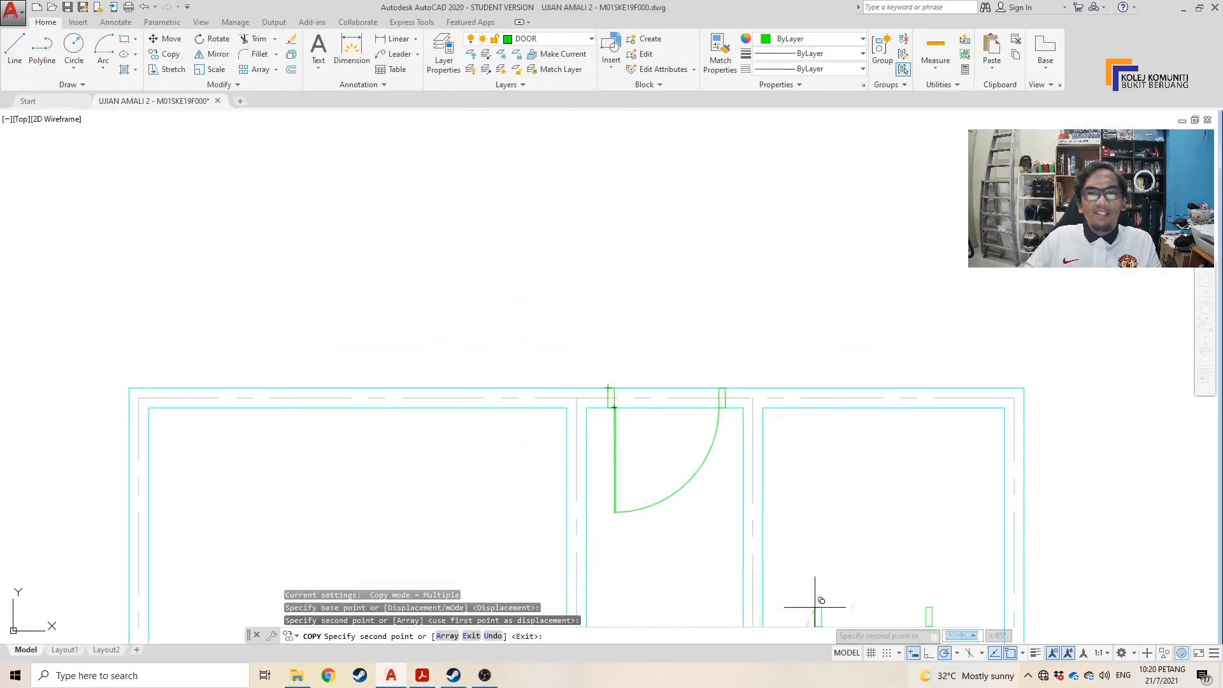
pyautogui.press('Escape')
# Check the toilet door in the exam PDF in Acrobat Reader, and insert a PINTU 1 DAUN block above the toilet's top wall
pyautogui.hotkey('alt', 'Tab')
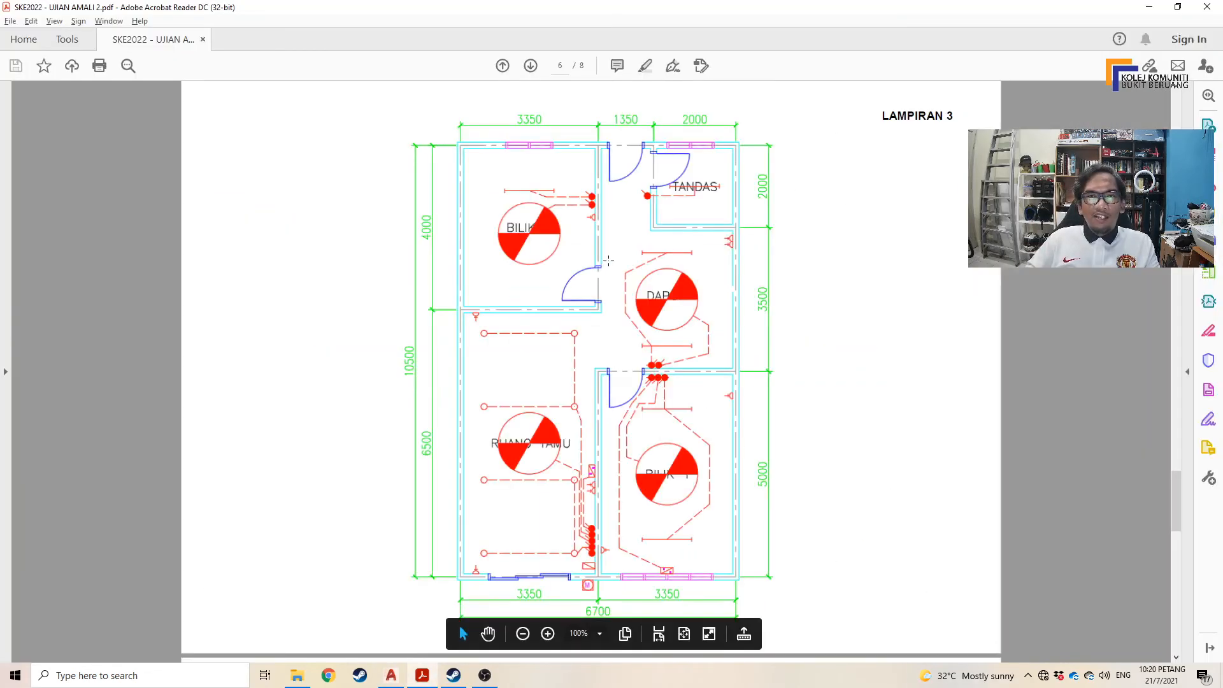
pyautogui.hotkey('alt', 'Tab')
pyautogui.moveTo(617, 511); pyautogui.dragTo(608, 296, button='middle')
pyautogui.click(77, 22)
pyautogui.click(14, 51)
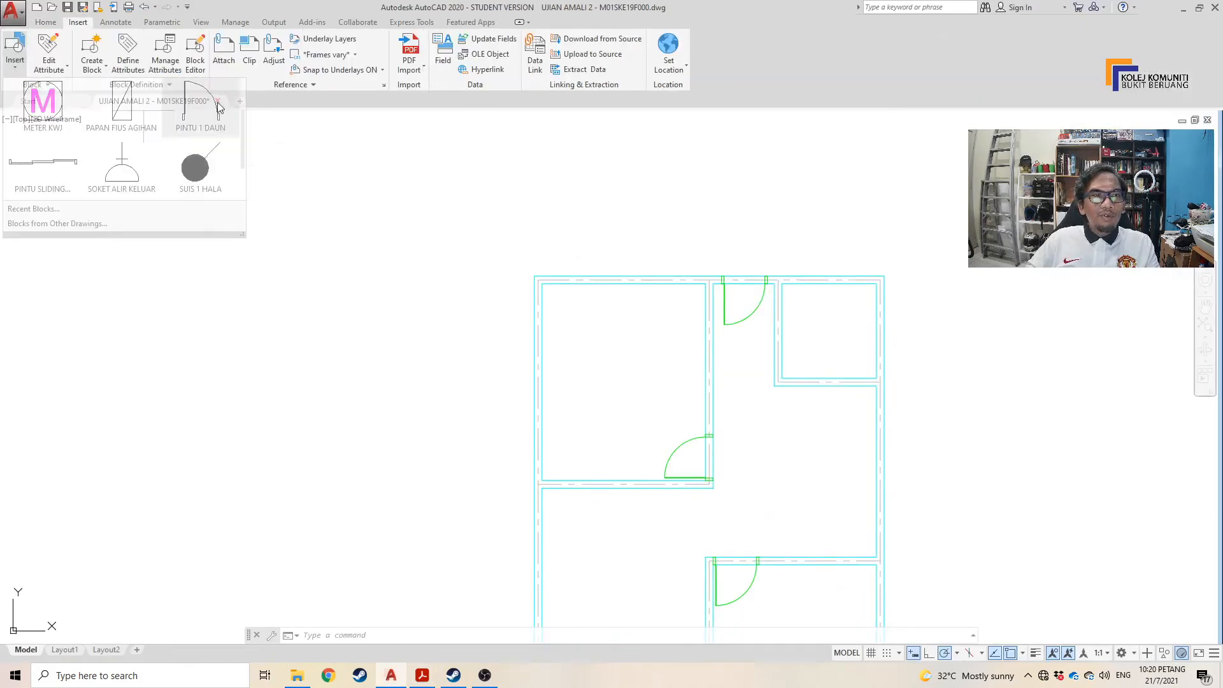
pyautogui.click(202, 112)
pyautogui.click(796, 250)
# Rotate the new door block above the toilet 90 degrees clockwise about its insertion point
pyautogui.click(46, 22)
pyautogui.click(218, 40)
pyautogui.click(778, 191)
pyautogui.click(851, 262)
pyautogui.press('Return')
pyautogui.click(796, 250)
pyautogui.click(798, 300)
# Check the toilet door's position in the exam PDF in Acrobat Reader, and move the rotated door into the toilet's left wall
pyautogui.hotkey('alt', 'Tab')
pyautogui.hotkey('alt', 'Tab')
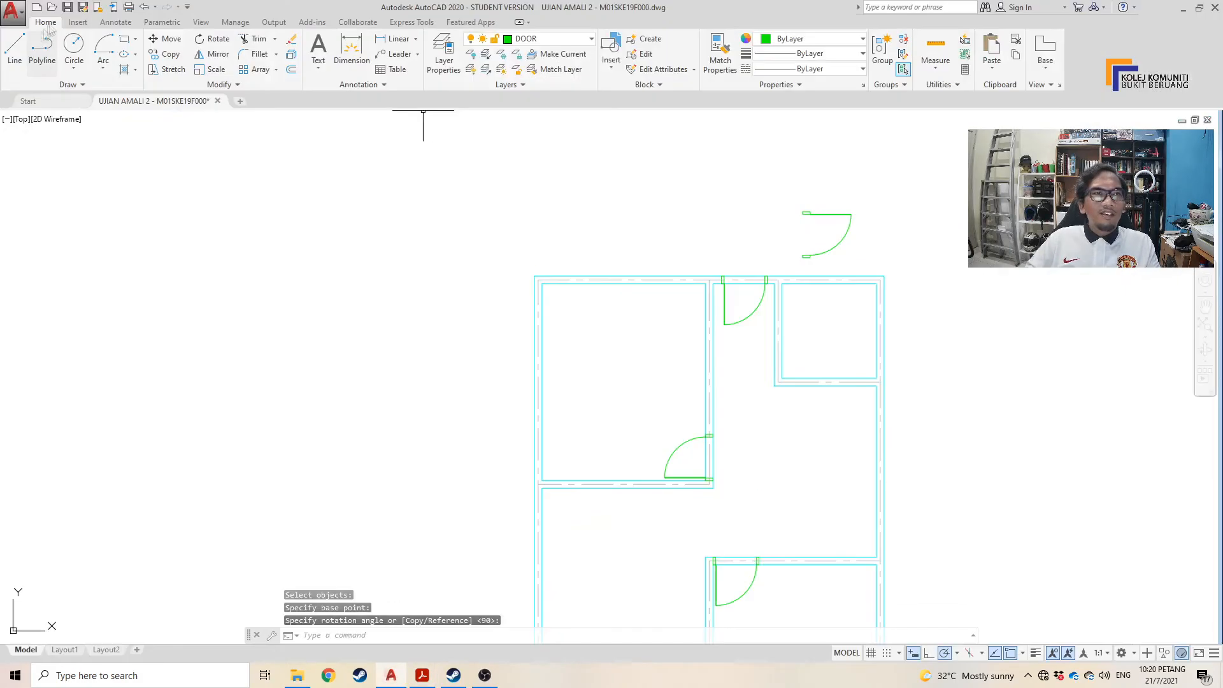
pyautogui.click(166, 40)
pyautogui.click(822, 215)
pyautogui.press('Return')
pyautogui.scroll(4, 802, 190)
pyautogui.scroll(2, 802, 190)
pyautogui.click(788, 294)
pyautogui.moveTo(744, 497); pyautogui.dragTo(728, 291, button='middle')
pyautogui.click(659, 408)
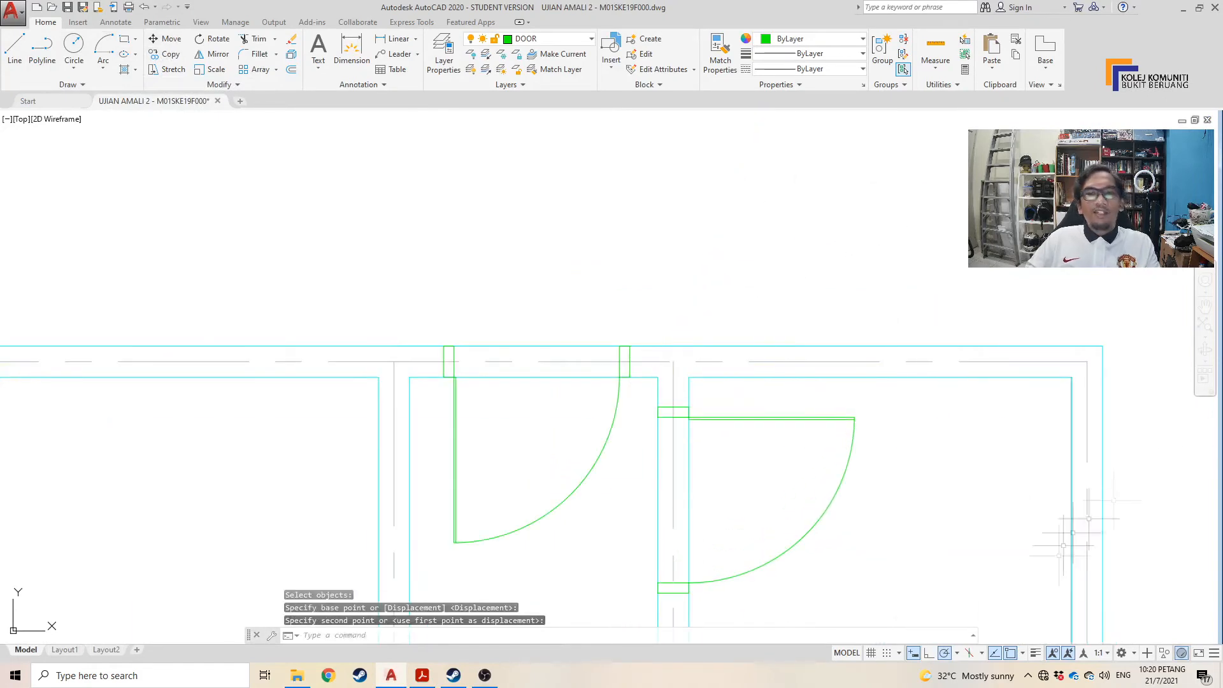
# Trim the wall lines crossing the door opening in the upper-left bedroom's right wall
pyautogui.scroll(-6, 1065, 504)
pyautogui.moveTo(1062, 478); pyautogui.dragTo(772, 214, button='middle')
pyautogui.scroll(5, 620, 383)
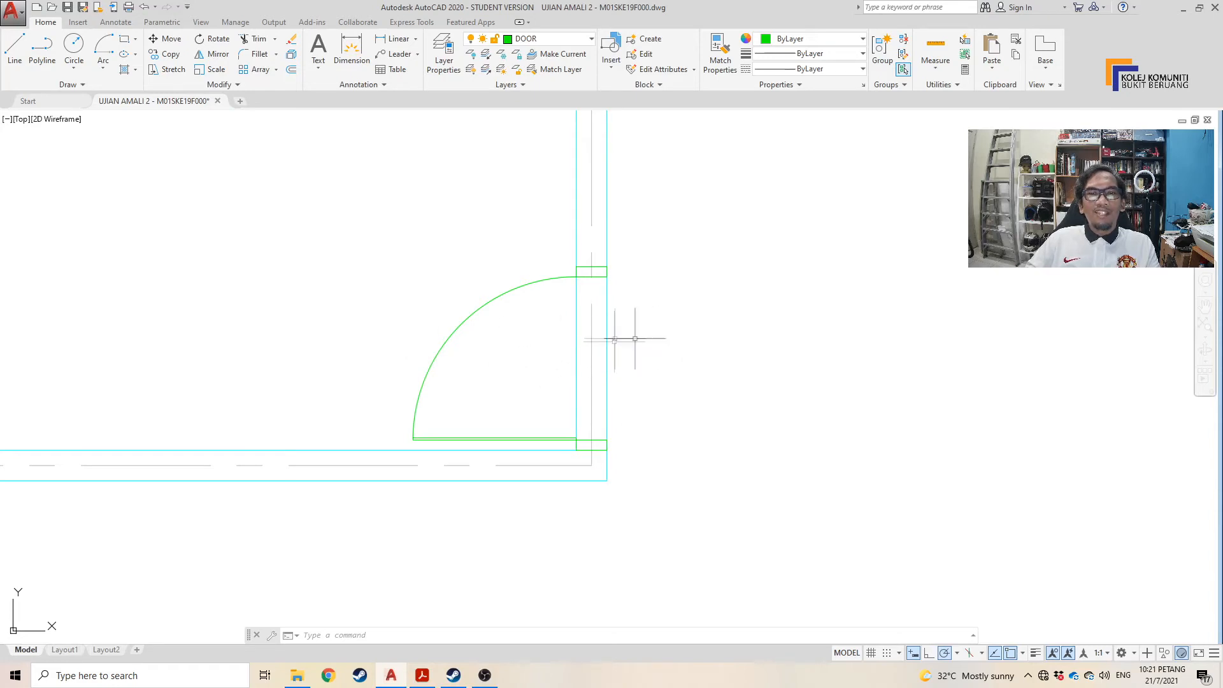
pyautogui.click(256, 42)
pyautogui.scroll(-5, 596, 357)
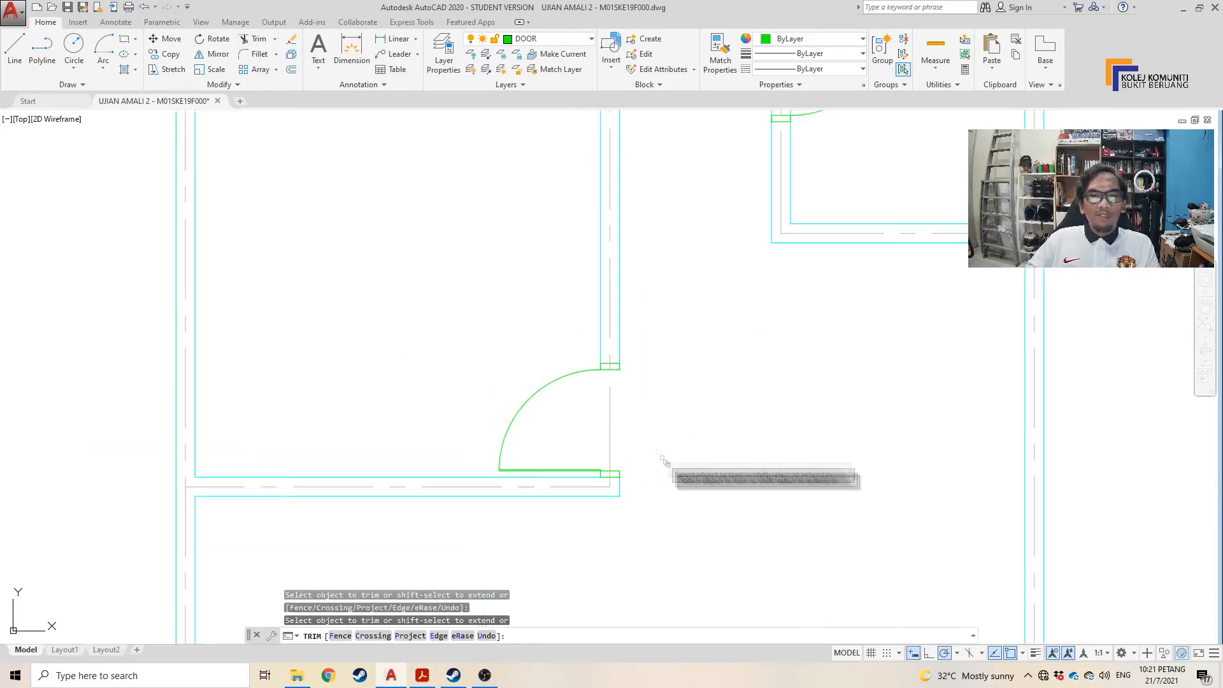
# Trim the inner wall line crossing the sliding door opening in the living room's bottom wall
pyautogui.scroll(5, 594, 377)
pyautogui.scroll(-8, 784, 562)
pyautogui.scroll(6, 676, 261)
pyautogui.click(866, 291)
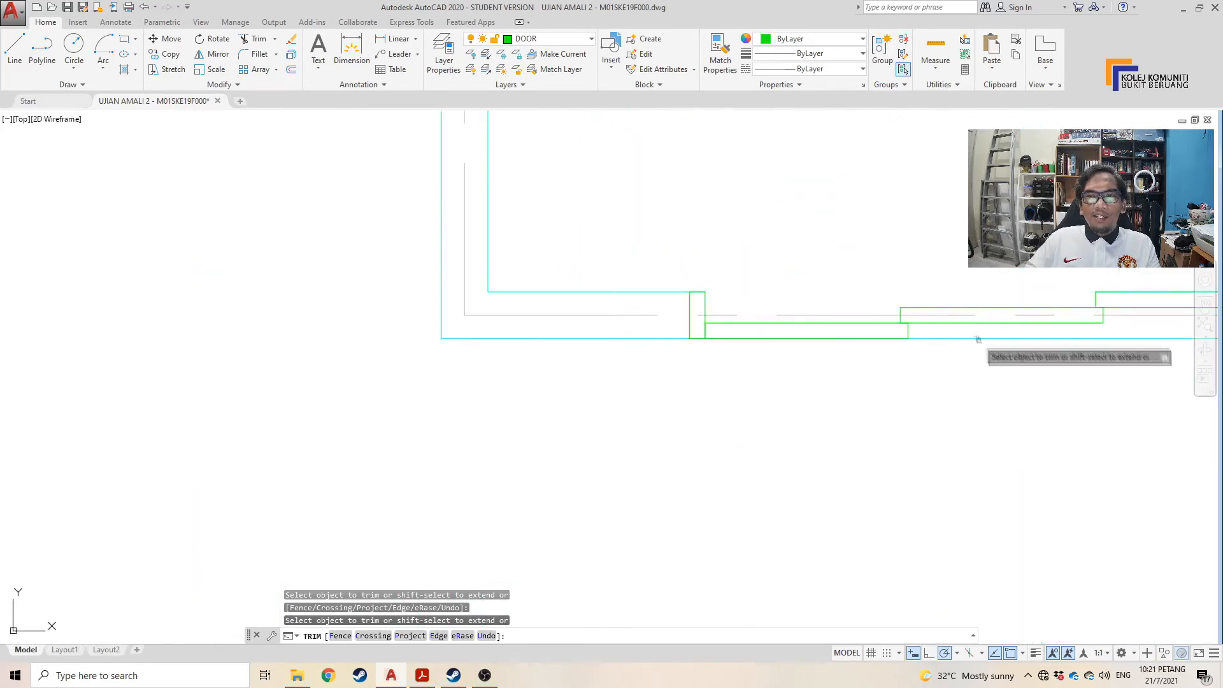
pyautogui.click(977, 337)
pyautogui.scroll(-4, 1022, 382)
pyautogui.moveTo(1022, 382); pyautogui.dragTo(739, 411, button='middle')
pyautogui.scroll(6, 831, 401)
pyautogui.moveTo(848, 373); pyautogui.dragTo(875, 349, button='middle')
pyautogui.scroll(-2, 875, 349)
pyautogui.moveTo(448, 351); pyautogui.dragTo(884, 354, button='middle')
pyautogui.scroll(-5, 684, 436)
pyautogui.click(784, 466)
pyautogui.scroll(5, 773, 437)
pyautogui.press('Escape')
# Trim the outer wall line at the sliding door opening, using the door's two end jambs as cutting edges
pyautogui.scroll(8, 828, 395)
pyautogui.scroll(-12, 644, 390)
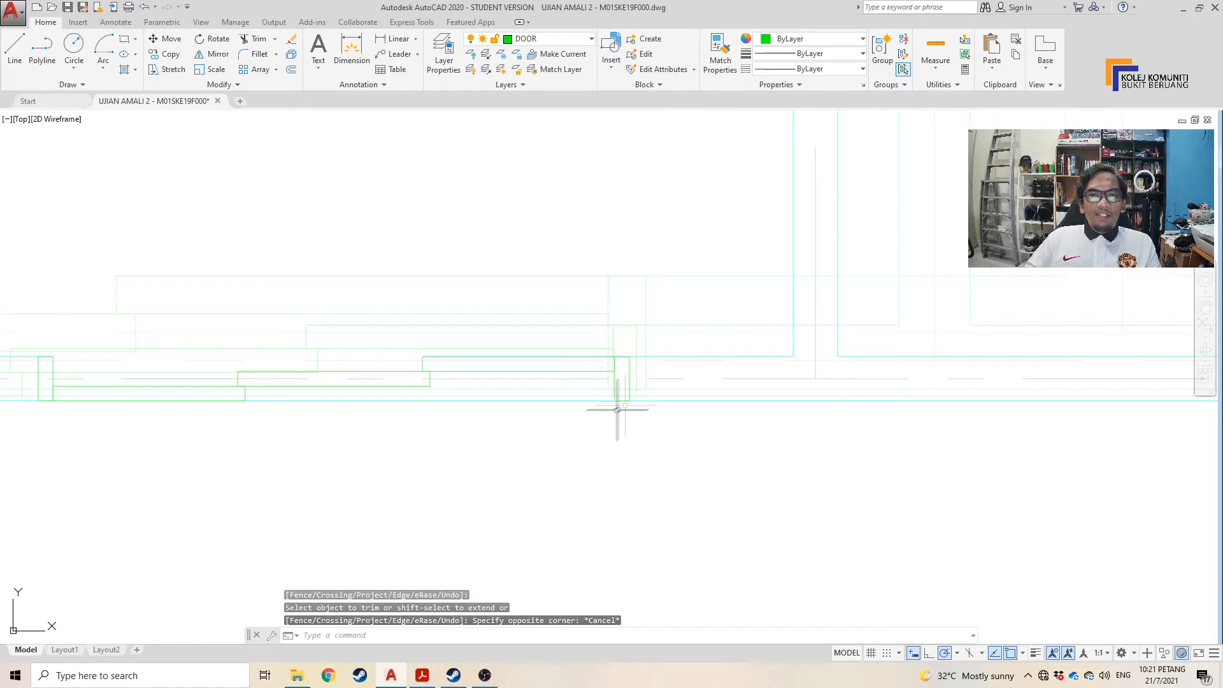
pyautogui.press('space')
pyautogui.click(38, 378)
pyautogui.click(629, 367)
pyautogui.press('space')
pyautogui.click(549, 401)
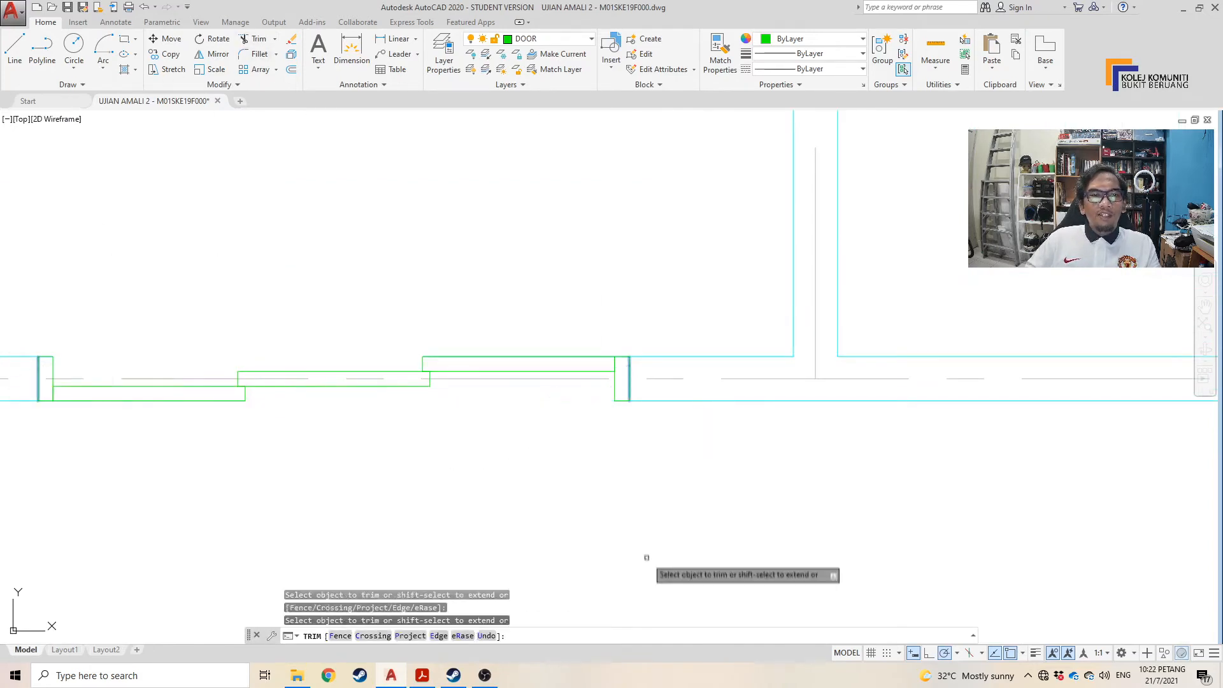
pyautogui.press('Escape')
pyautogui.scroll(-10, 538, 430)
pyautogui.scroll(2, 542, 423)
pyautogui.scroll(-2, 556, 406)
pyautogui.moveTo(561, 338); pyautogui.dragTo(560, 409, button='middle')
pyautogui.scroll(2, 561, 409)
pyautogui.scroll(-2, 535, 370)
# Check the window positions in the exam PDF in Acrobat Reader, and make WINDOW the current layer in AutoCAD
pyautogui.hotkey('alt', 'Tab')
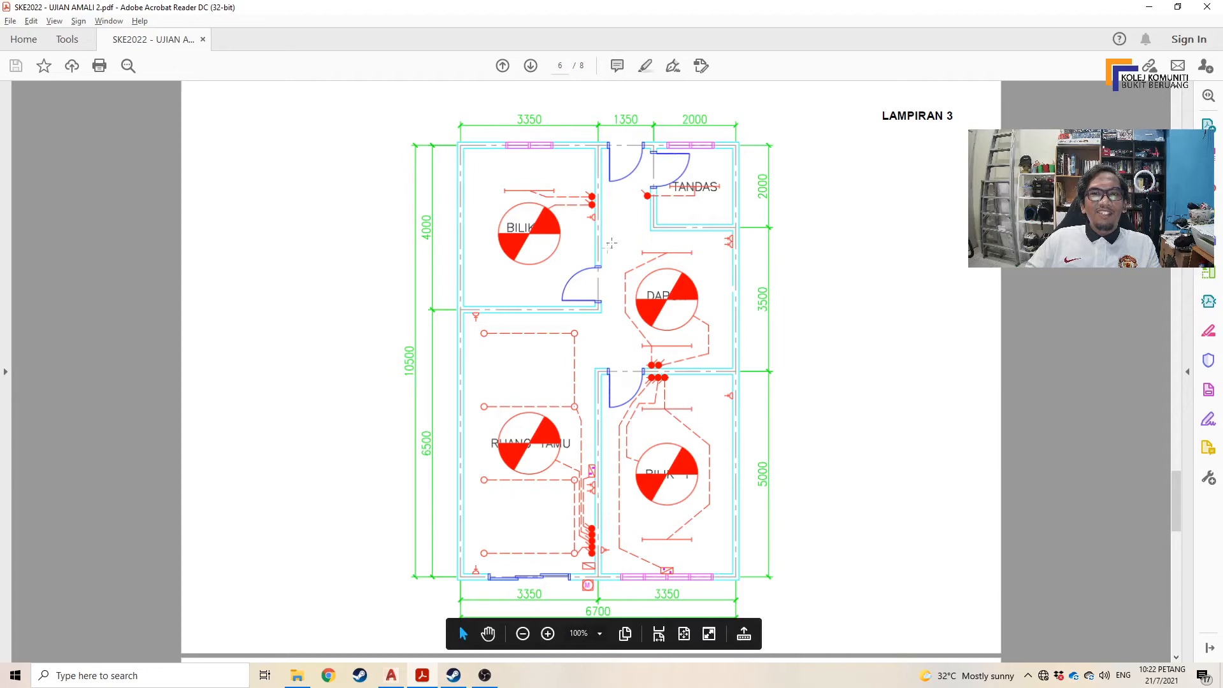
pyautogui.hotkey('alt', 'Tab')
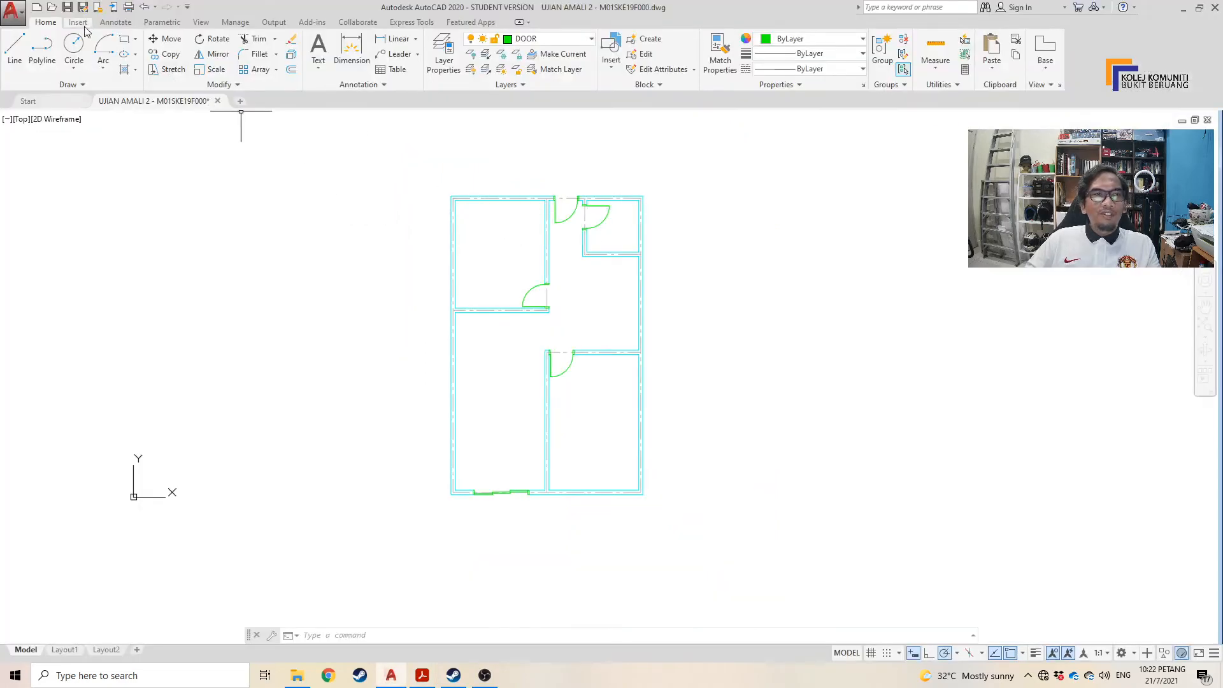
pyautogui.click(569, 39)
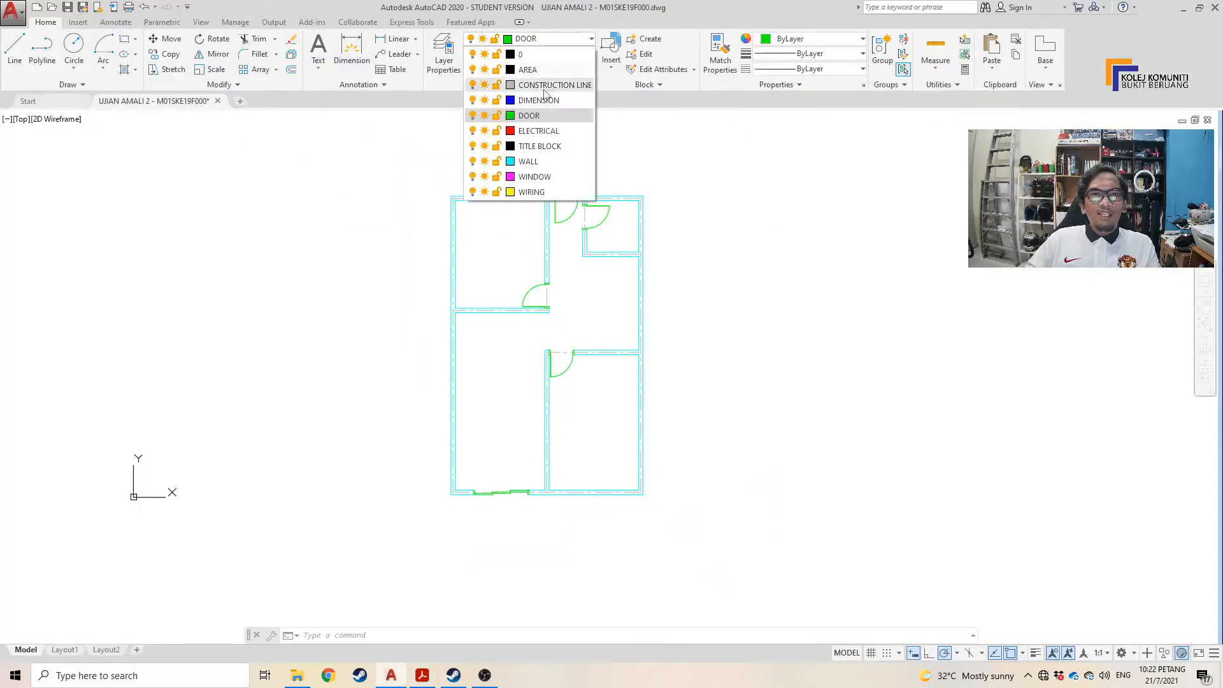
pyautogui.click(538, 177)
# Insert a TINGKAP 2 PANEL block just above the upper-left bedroom's top wall
pyautogui.click(76, 26)
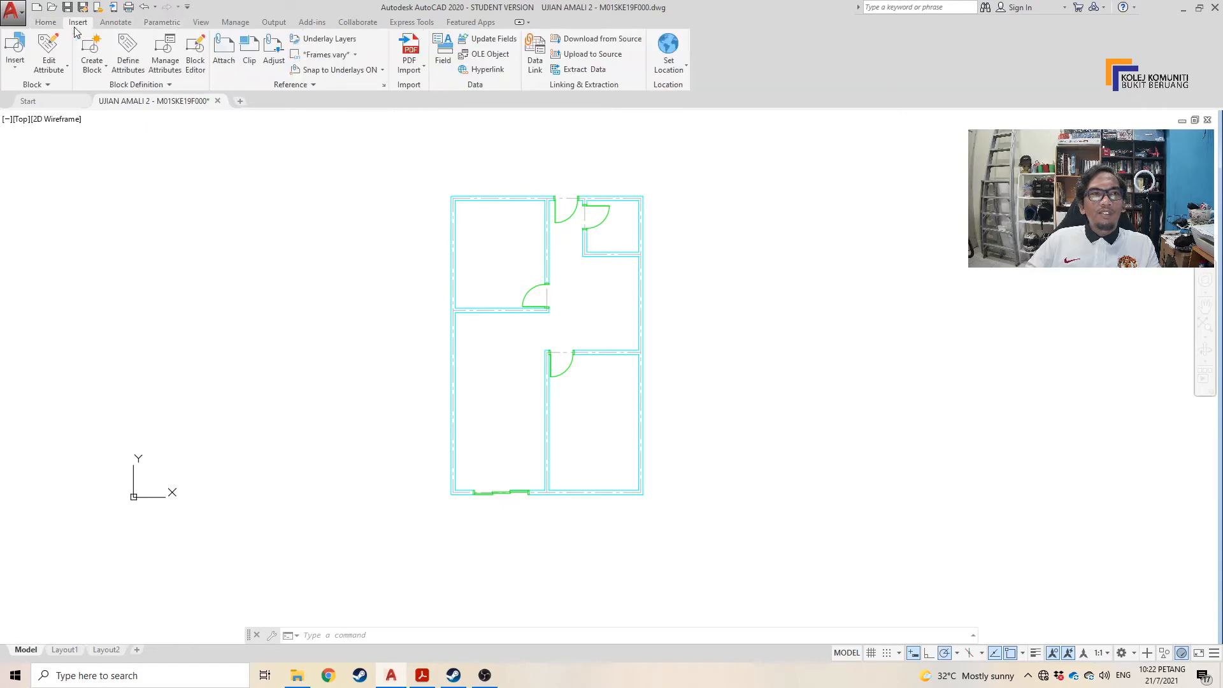
pyautogui.click(14, 51)
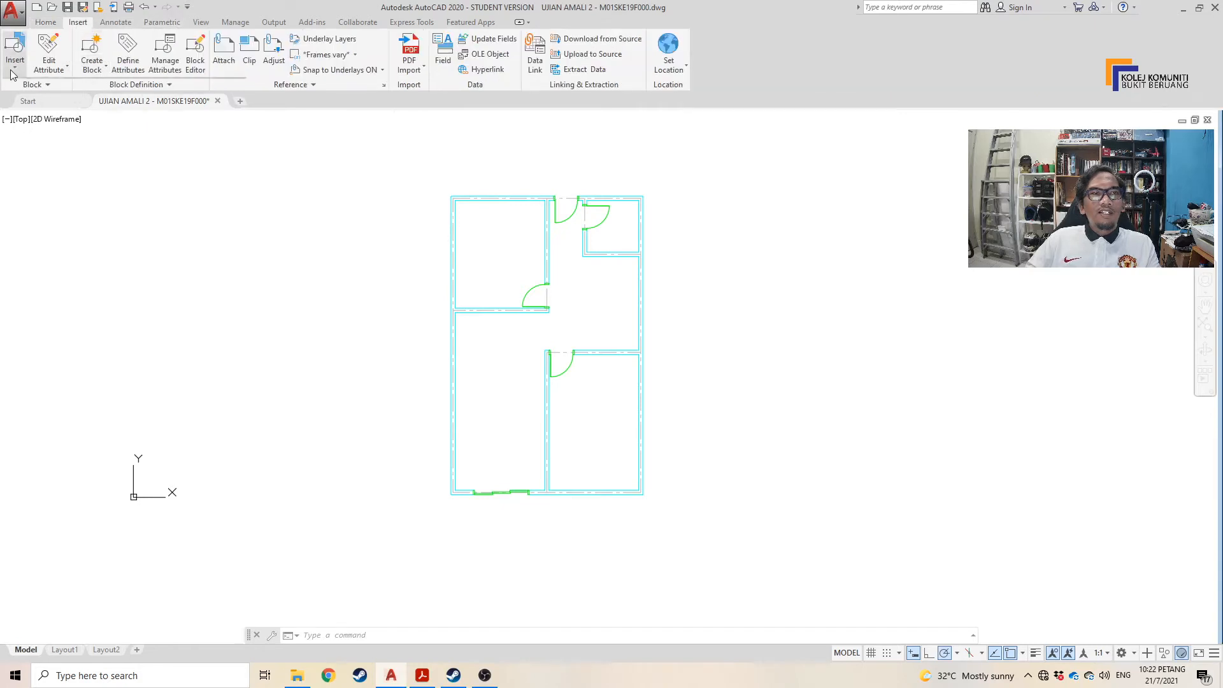
pyautogui.scroll(-1, 69, 140)
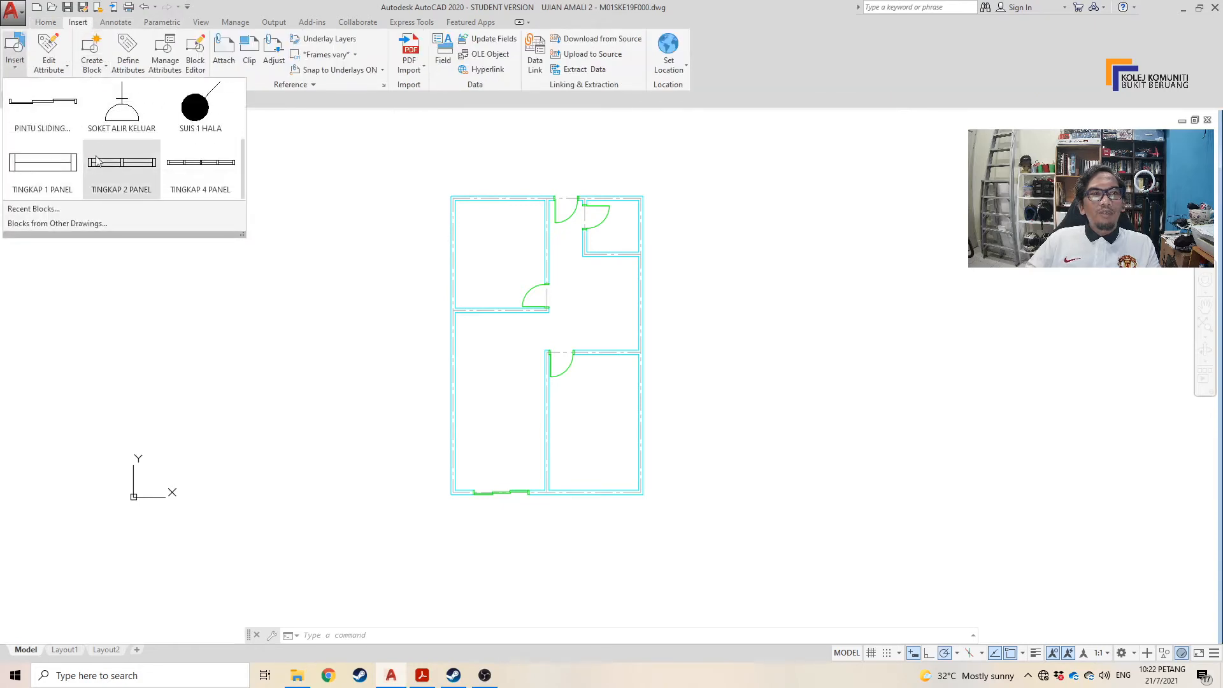
pyautogui.click(121, 167)
pyautogui.scroll(6, 434, 197)
pyautogui.scroll(-8, 319, 221)
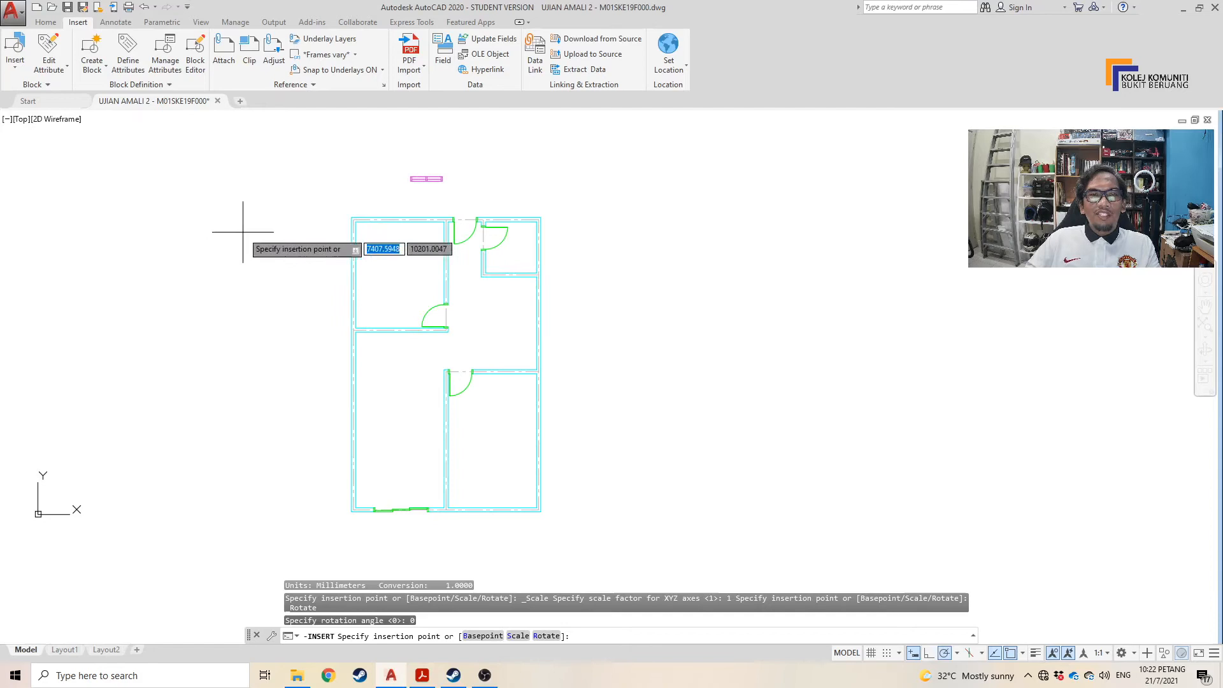
pyautogui.click(211, 256)
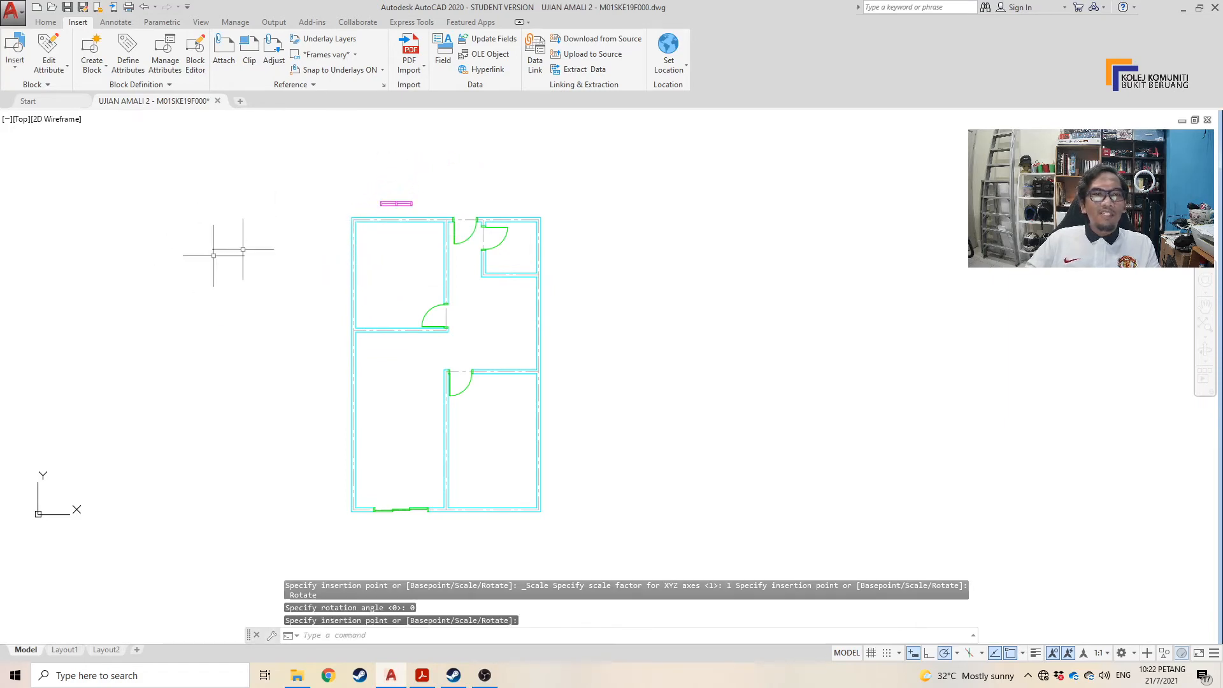
# Edit the TINGKAP 2 PANEL block definition, adding a base point at the lower midpoint of its centre mullion, and save the changes
pyautogui.scroll(8, 395, 202)
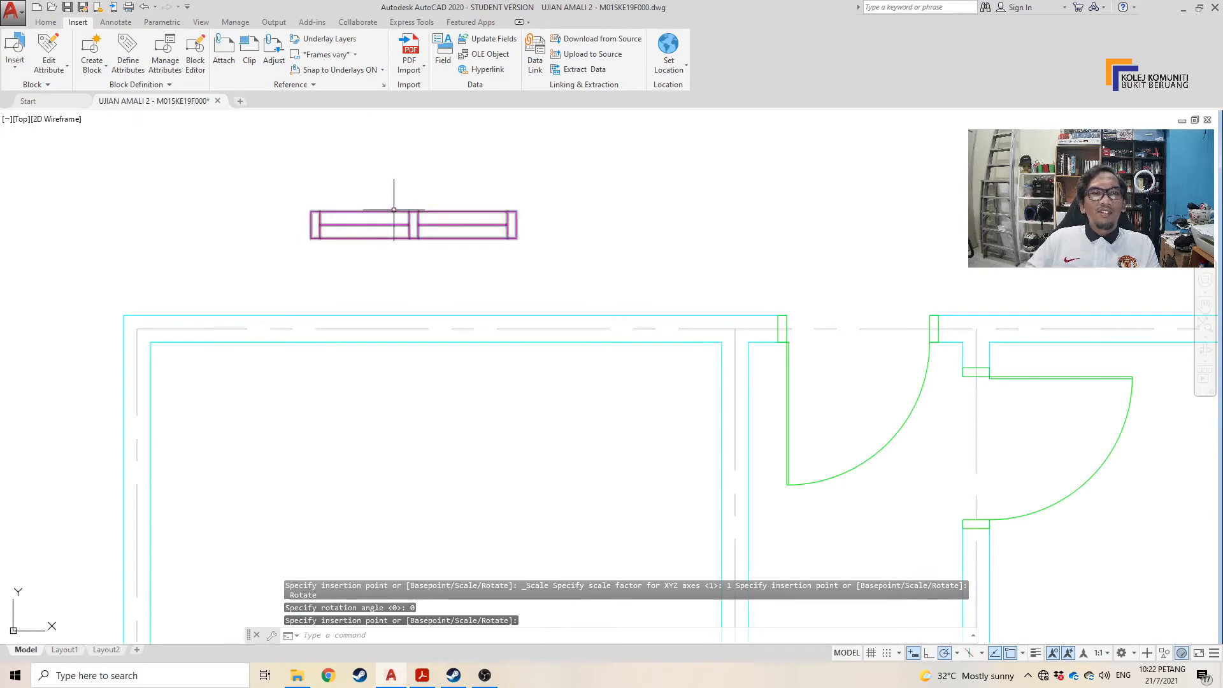
pyautogui.doubleClick(395, 212)
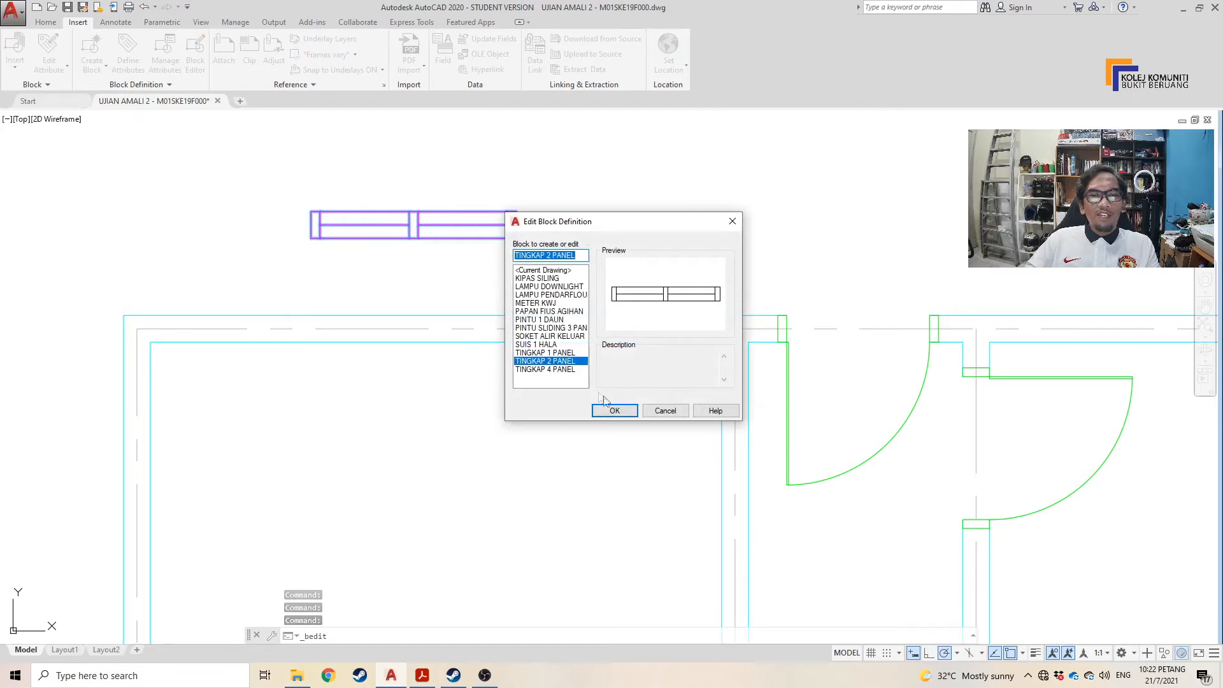
pyautogui.click(614, 411)
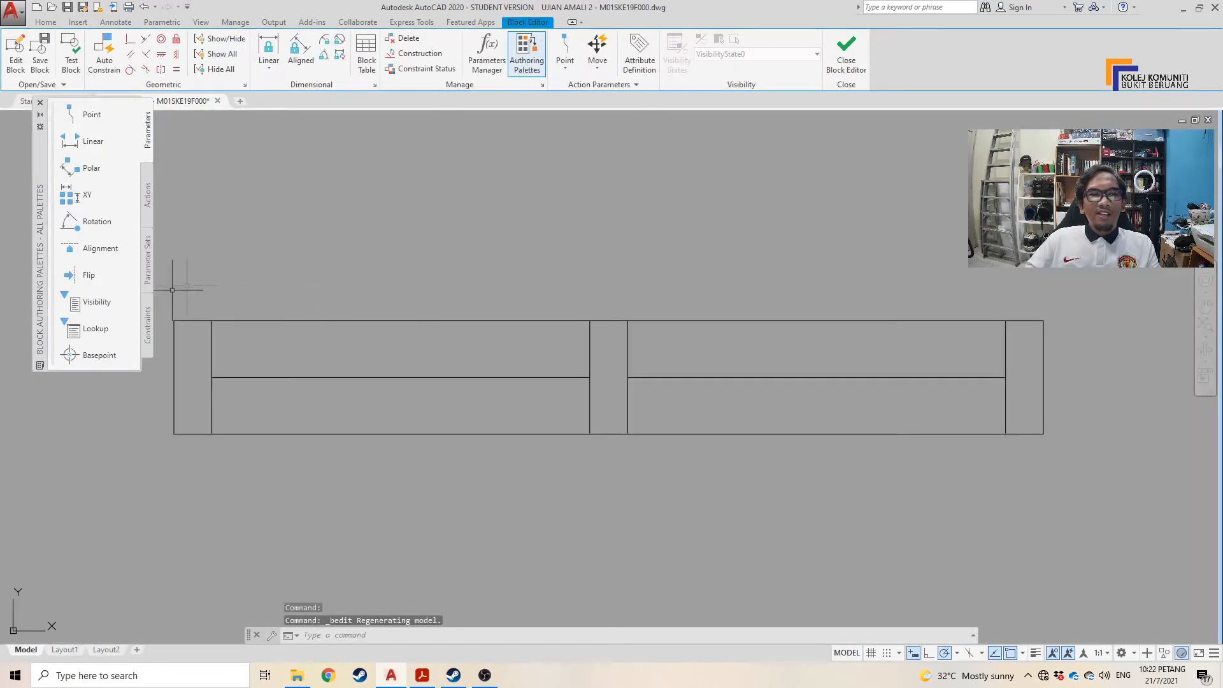
pyautogui.scroll(-5, 600, 354)
pyautogui.scroll(4, 601, 351)
pyautogui.scroll(-2, 600, 351)
pyautogui.scroll(2, 601, 350)
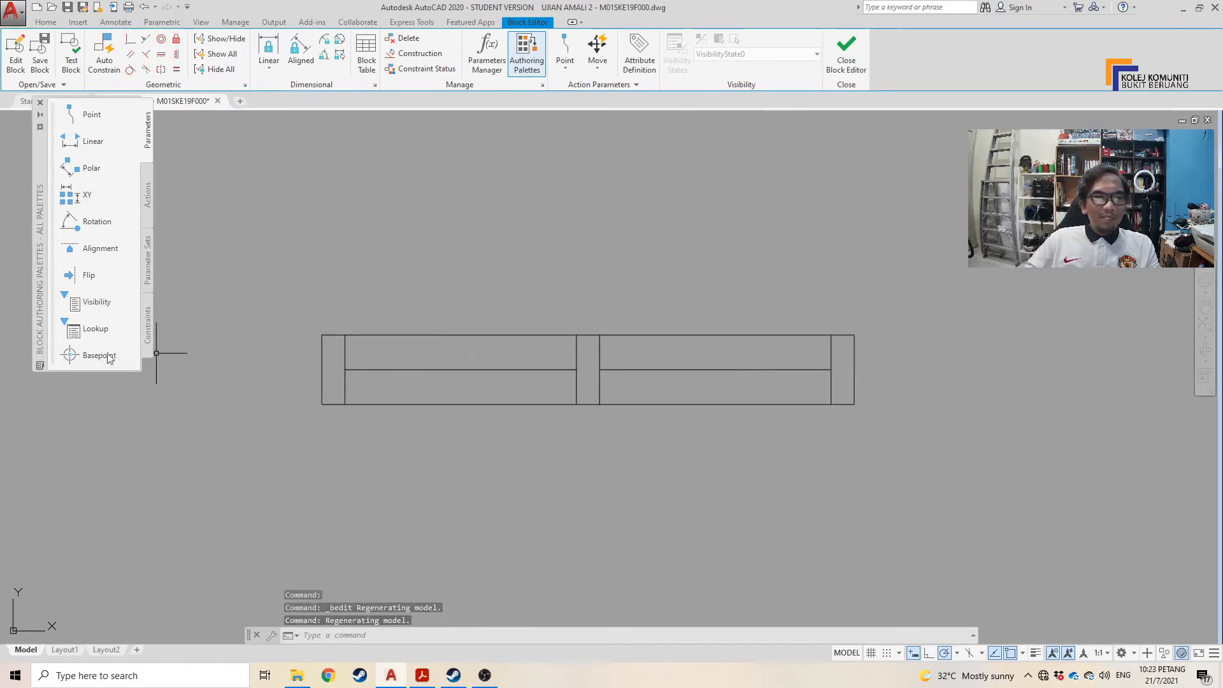
pyautogui.moveTo(37, 162); pyautogui.dragTo(93, 287)
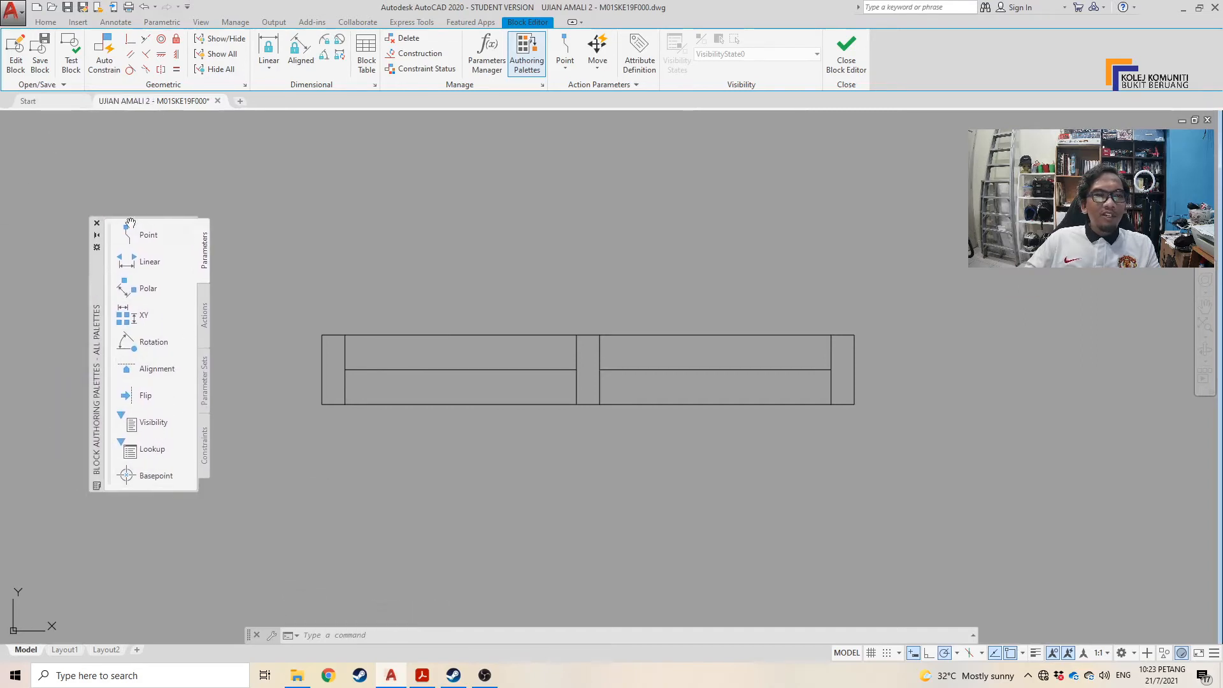
pyautogui.click(153, 476)
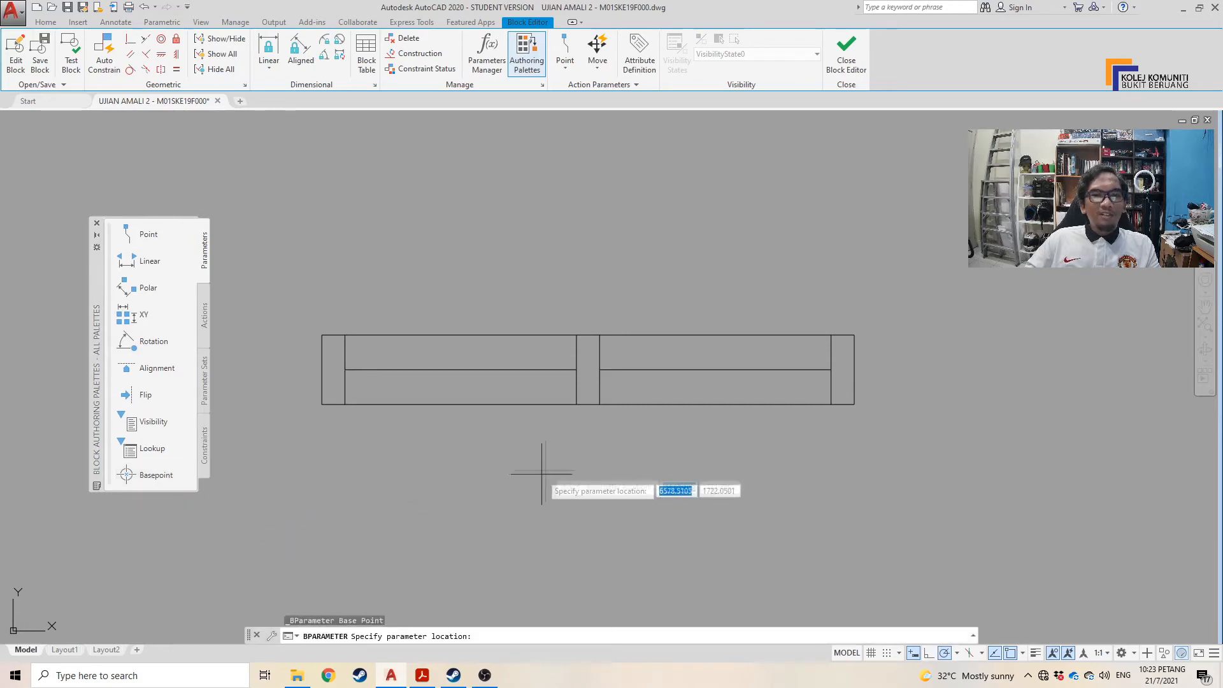
pyautogui.click(588, 404)
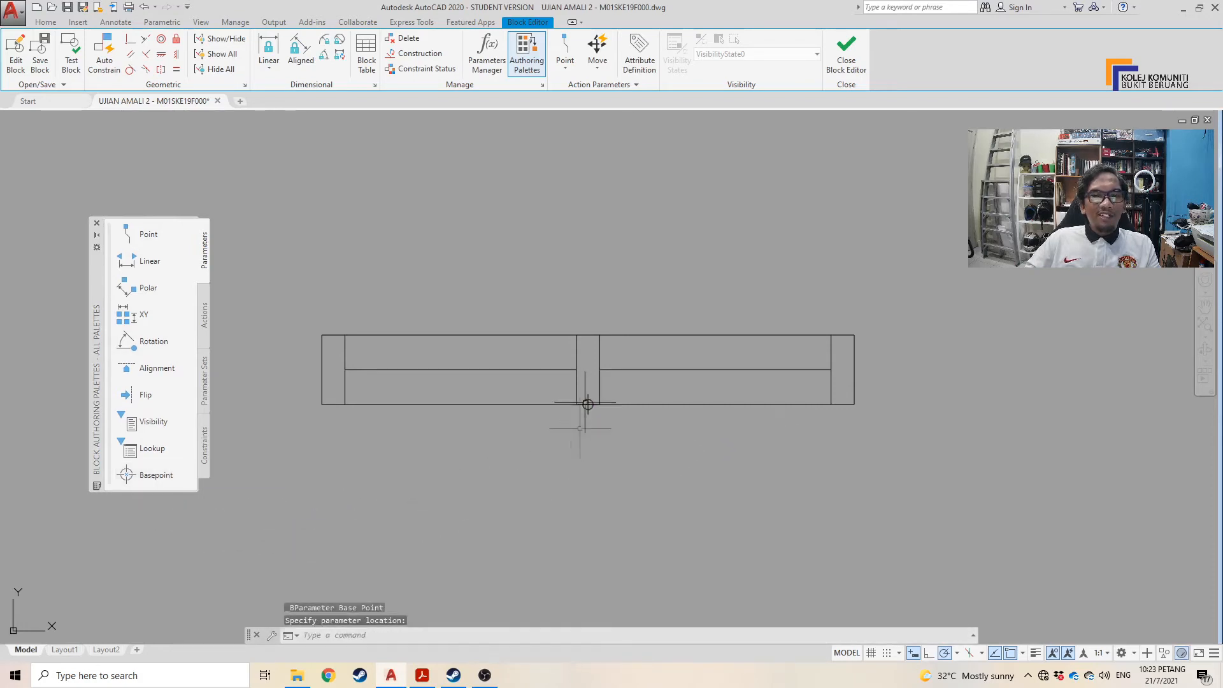
pyautogui.click(844, 71)
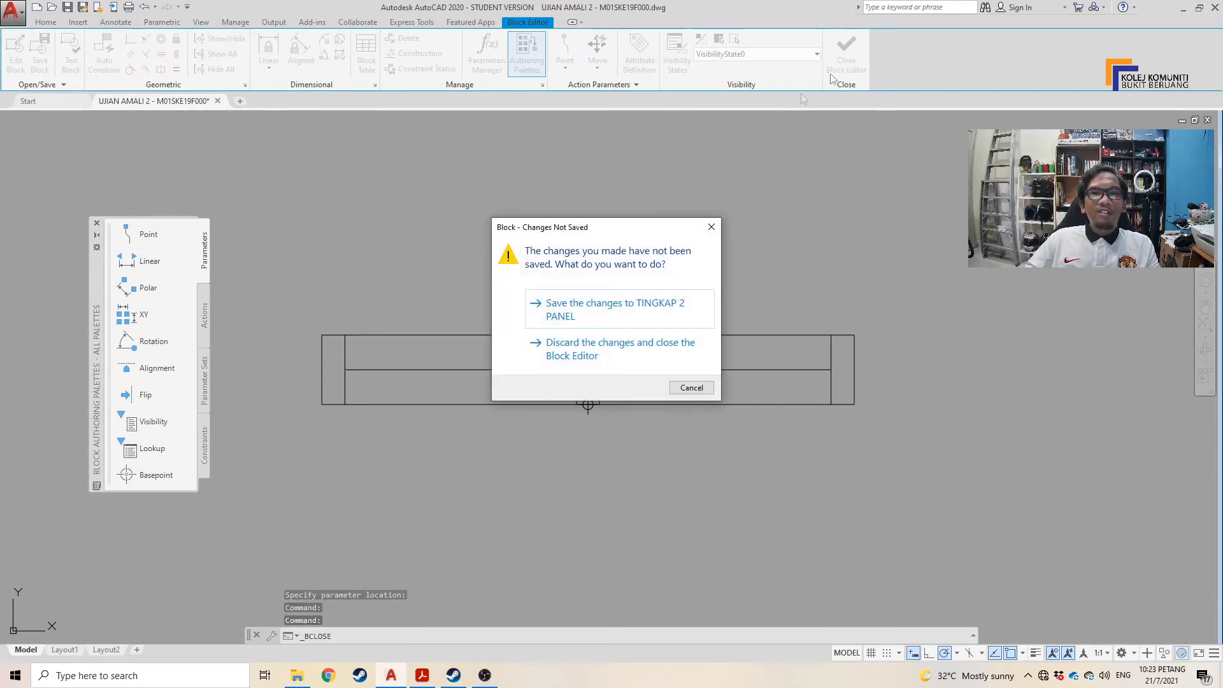
pyautogui.click(612, 312)
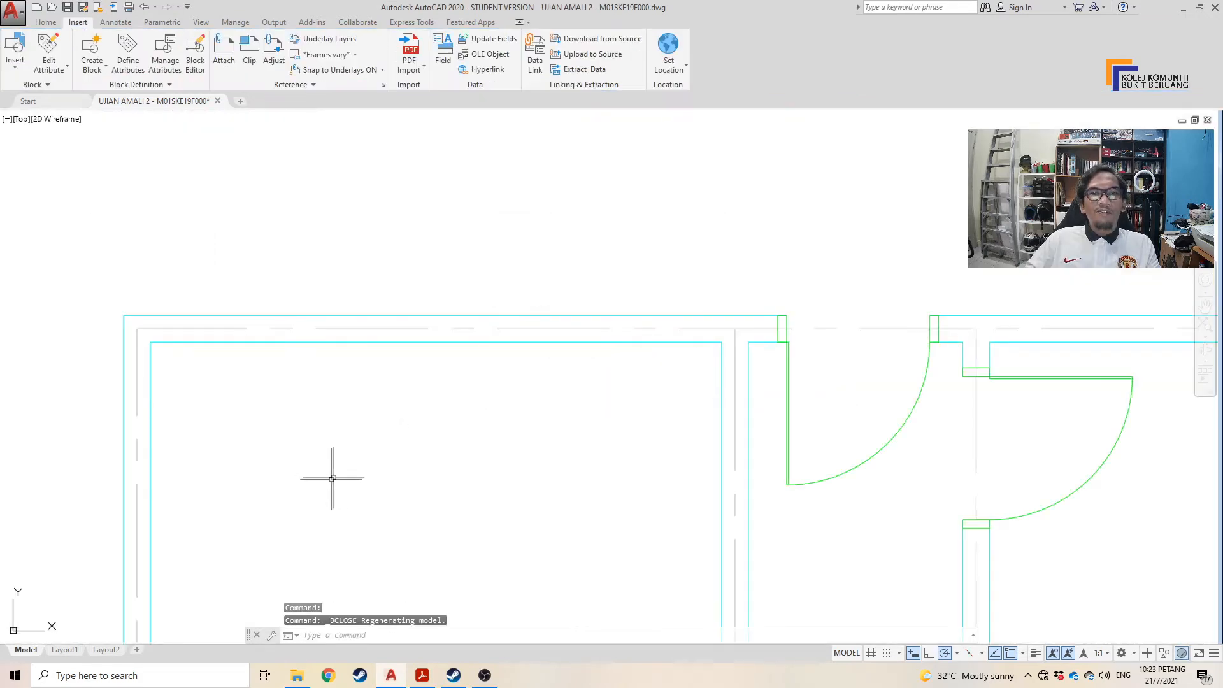
# Insert another TINGKAP 2 PANEL block at the middle of the toilet's top wall, aligned with the inner wall line
pyautogui.scroll(-5, 539, 166)
pyautogui.scroll(3, 519, 192)
pyautogui.click(17, 72)
pyautogui.click(108, 167)
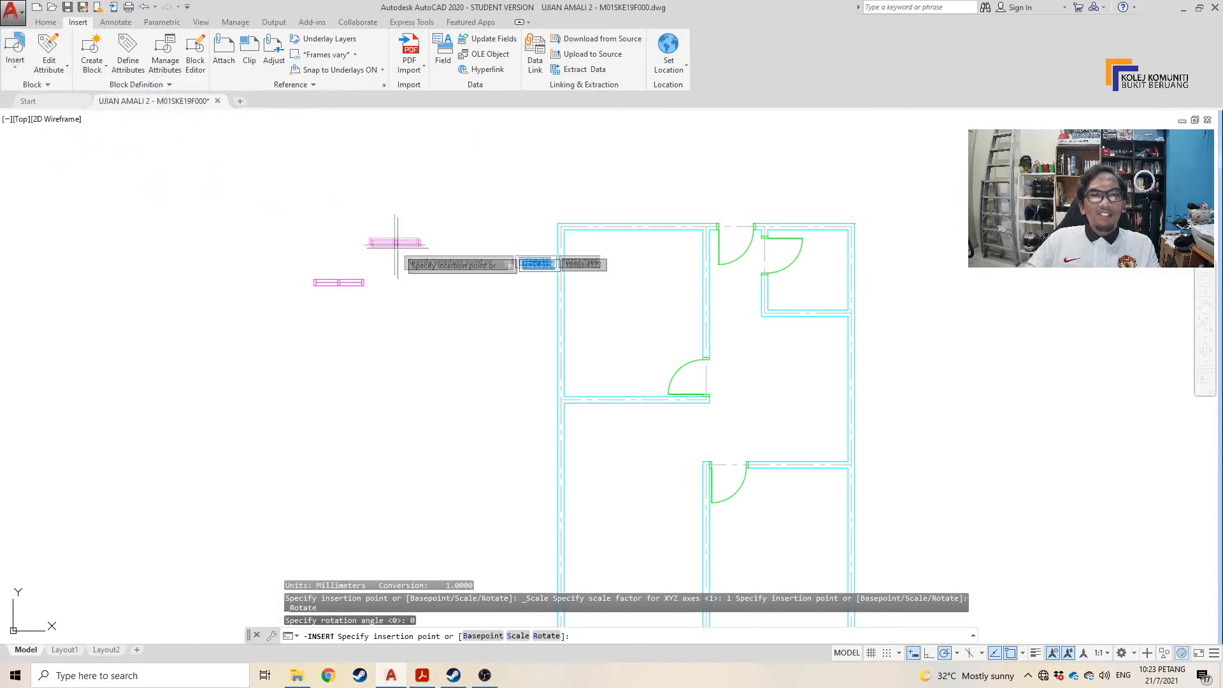
pyautogui.scroll(2, 400, 251)
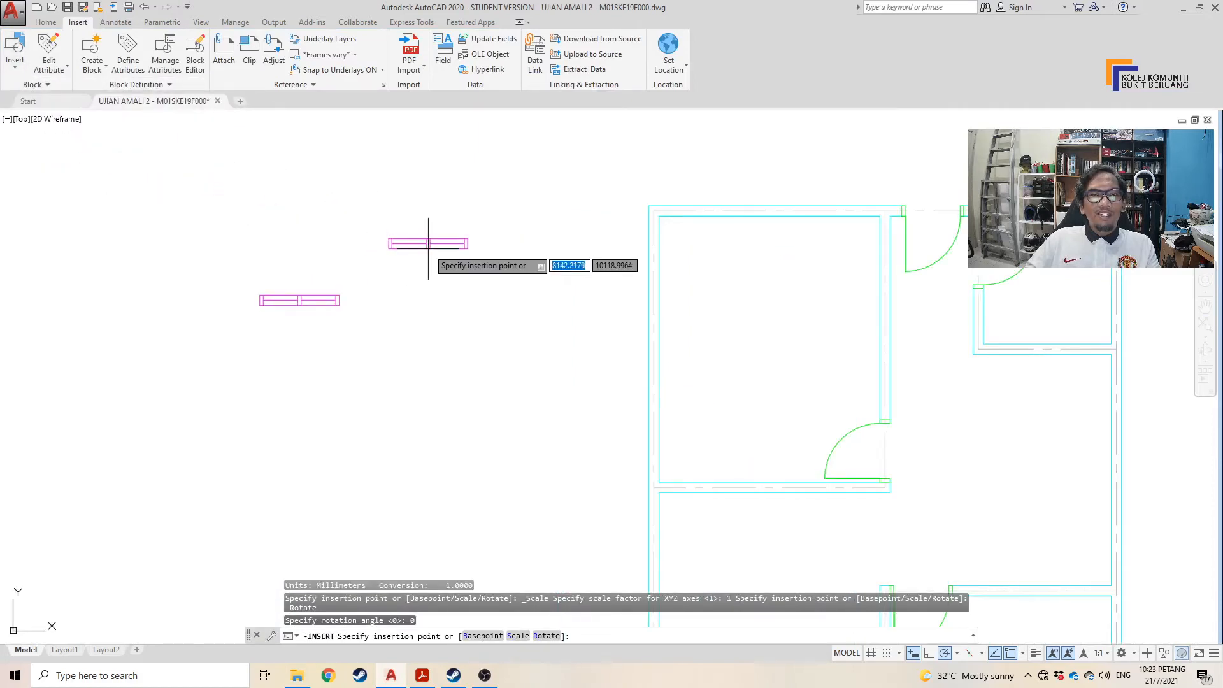
pyautogui.scroll(4, 1102, 252)
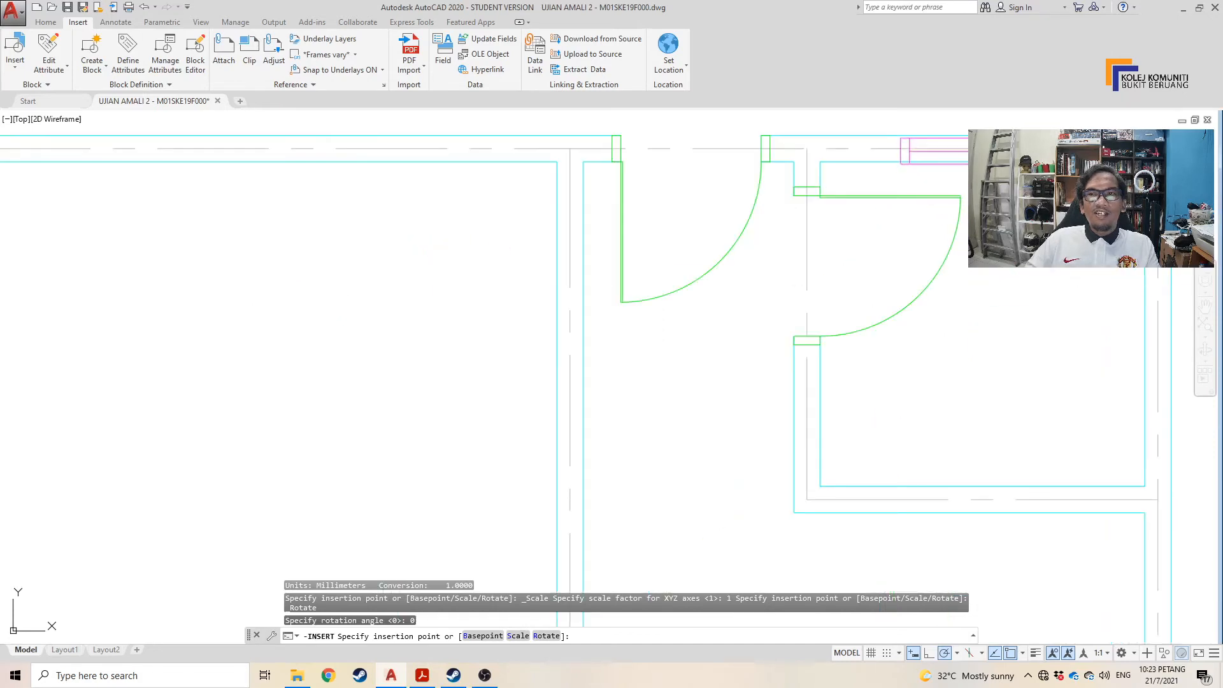
pyautogui.scroll(-6, 486, 254)
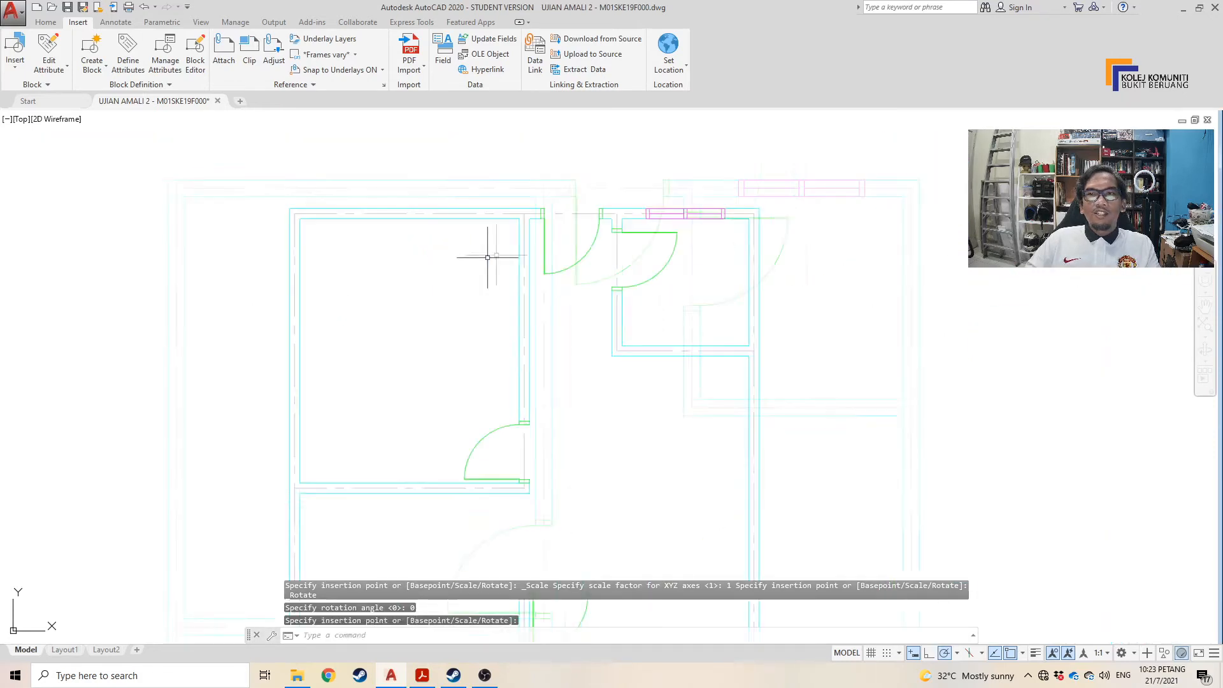
# Move the loose two-panel window by its lower midpoint to the midpoint of the upper-left bedroom's inner top wall line
pyautogui.click(128, 240)
pyautogui.click(45, 22)
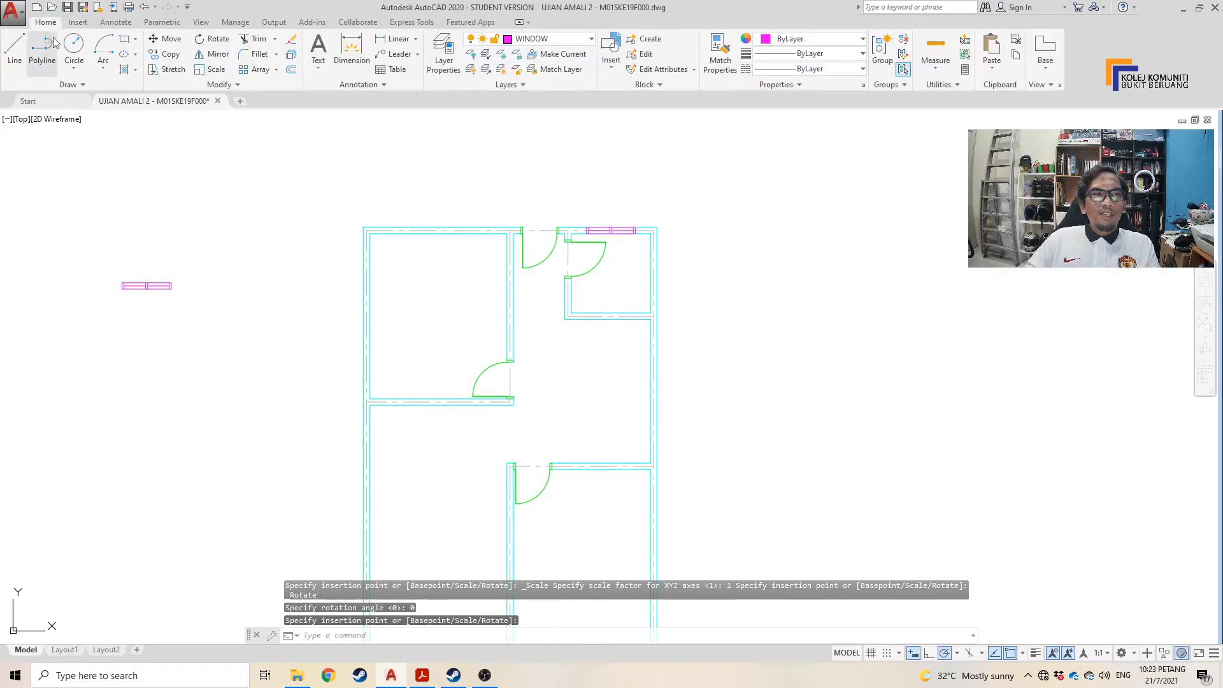
pyautogui.click(166, 39)
pyautogui.click(91, 247)
pyautogui.click(185, 312)
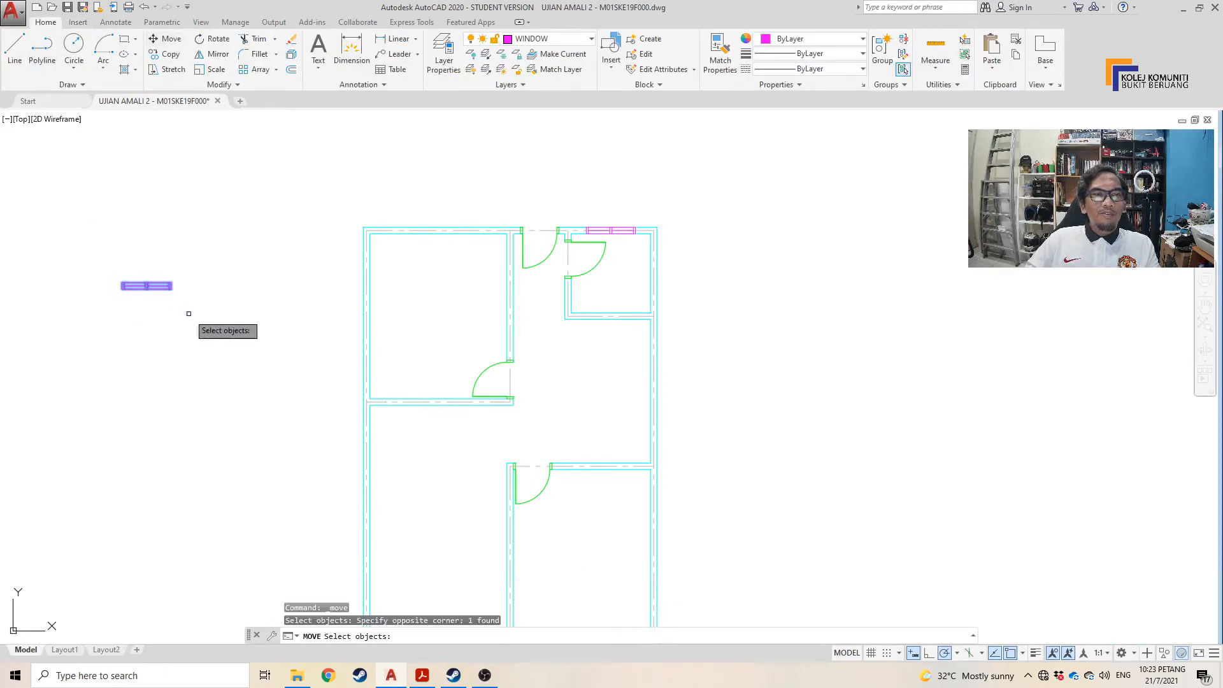
pyautogui.press('Return')
pyautogui.scroll(6, 144, 317)
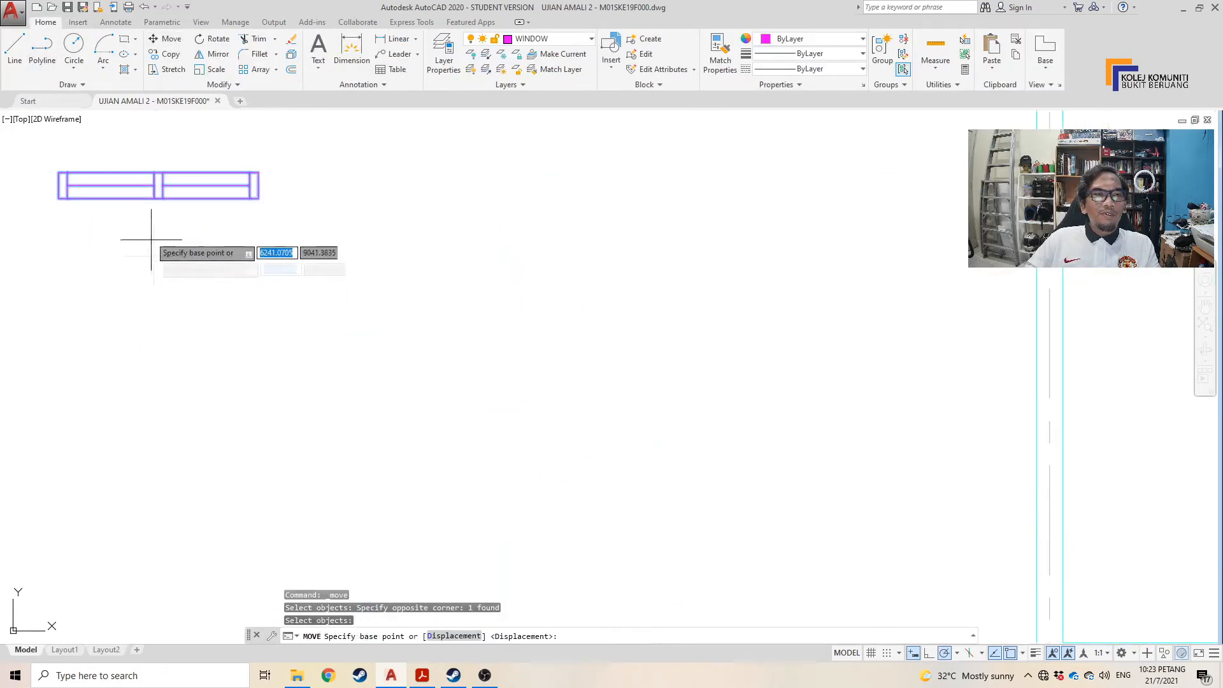
pyautogui.click(167, 192)
pyautogui.scroll(-5, 423, 256)
pyautogui.scroll(2, 436, 187)
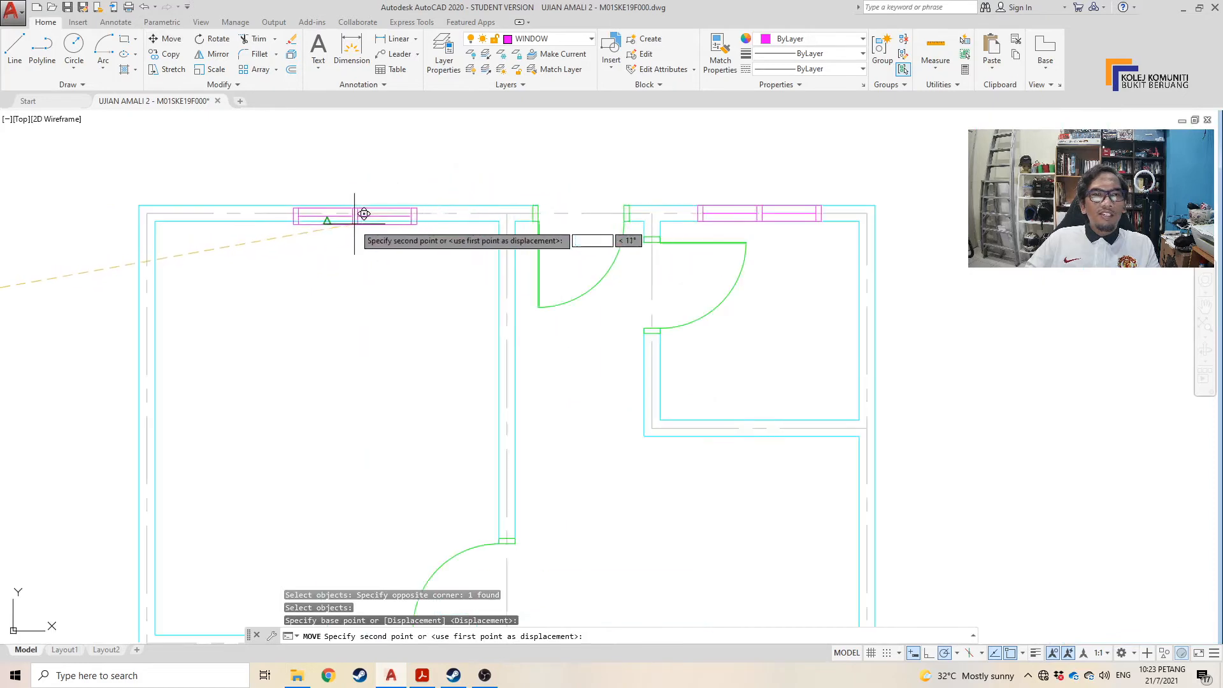
pyautogui.click(327, 221)
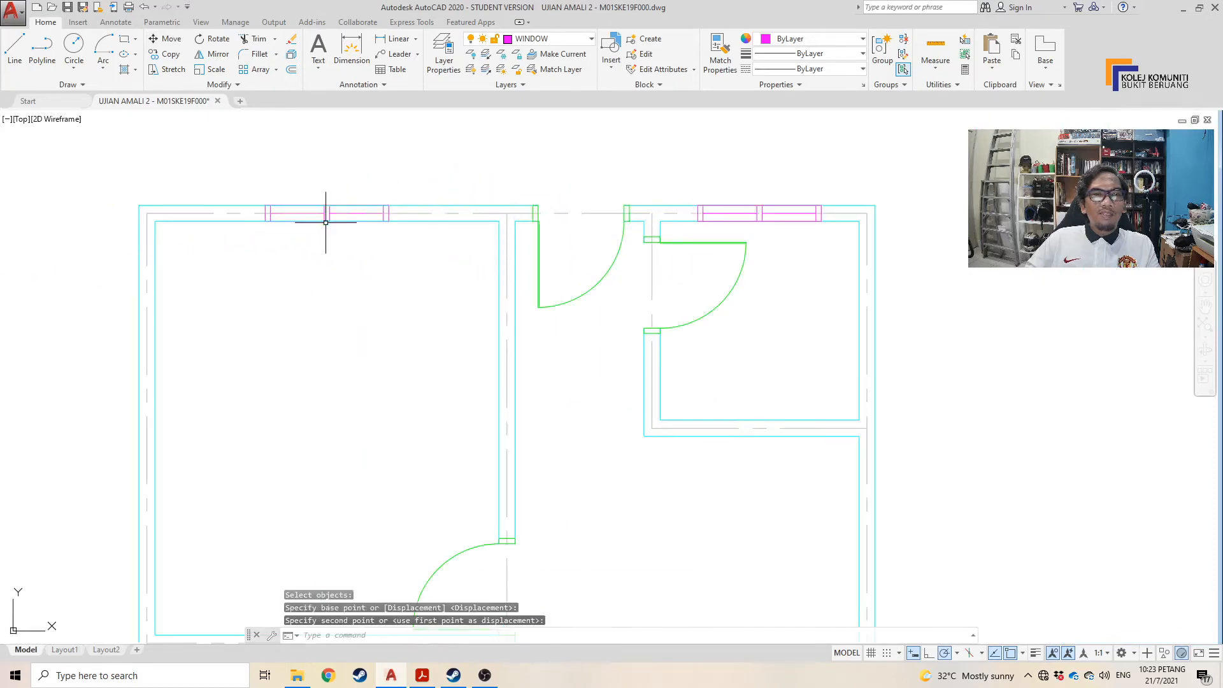
# Insert a TINGKAP 4 PANEL block centred in the lower-right bedroom's bottom wall
pyautogui.scroll(-5, 413, 377)
pyautogui.moveTo(420, 330); pyautogui.dragTo(344, 210, button='middle')
pyautogui.moveTo(395, 534); pyautogui.dragTo(410, 303, button='middle')
pyautogui.scroll(3, 446, 392)
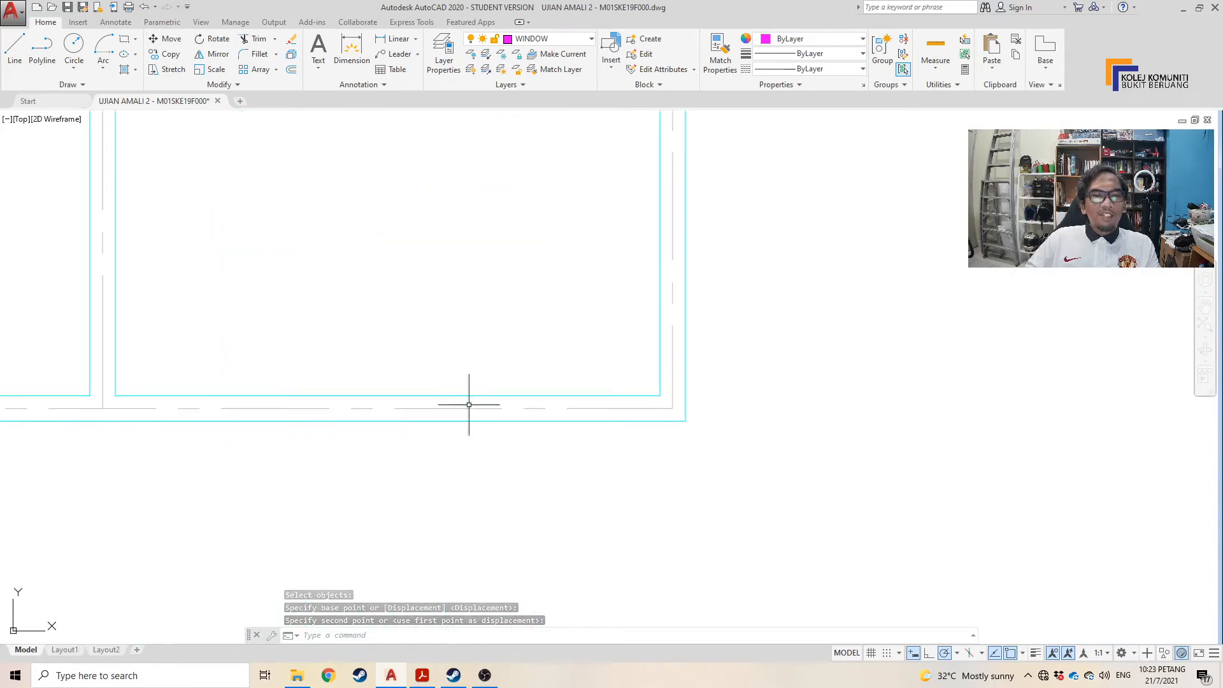
pyautogui.scroll(-1, 414, 403)
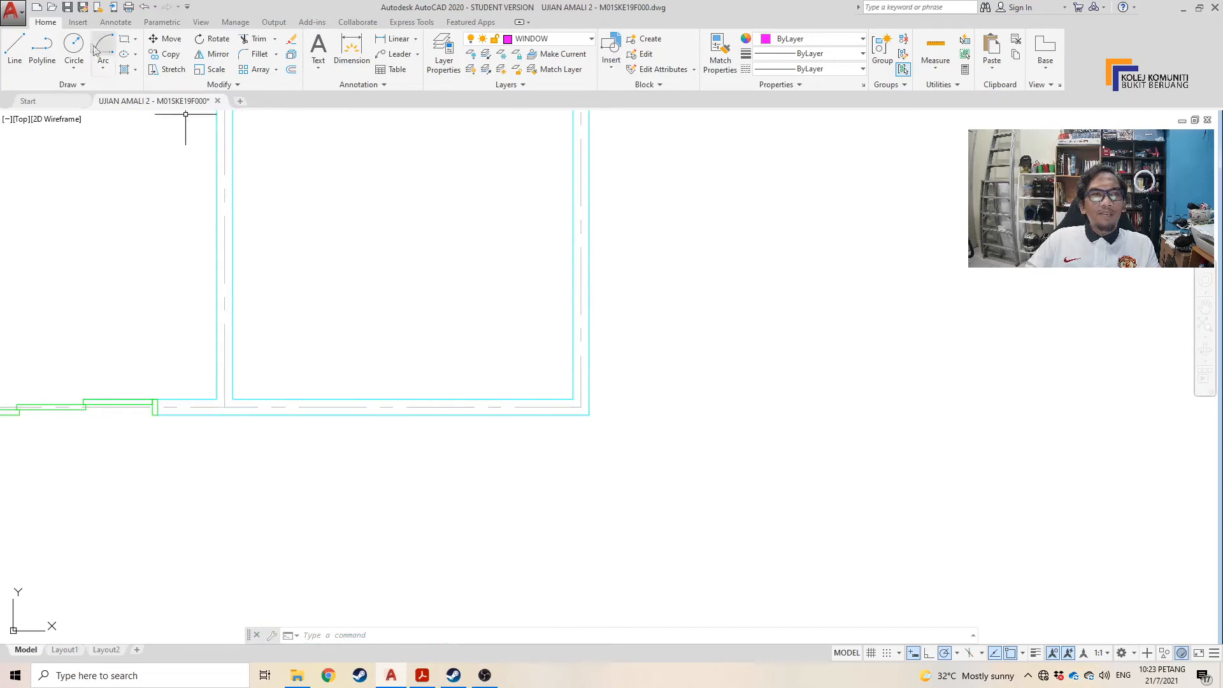
pyautogui.click(77, 23)
pyautogui.click(14, 50)
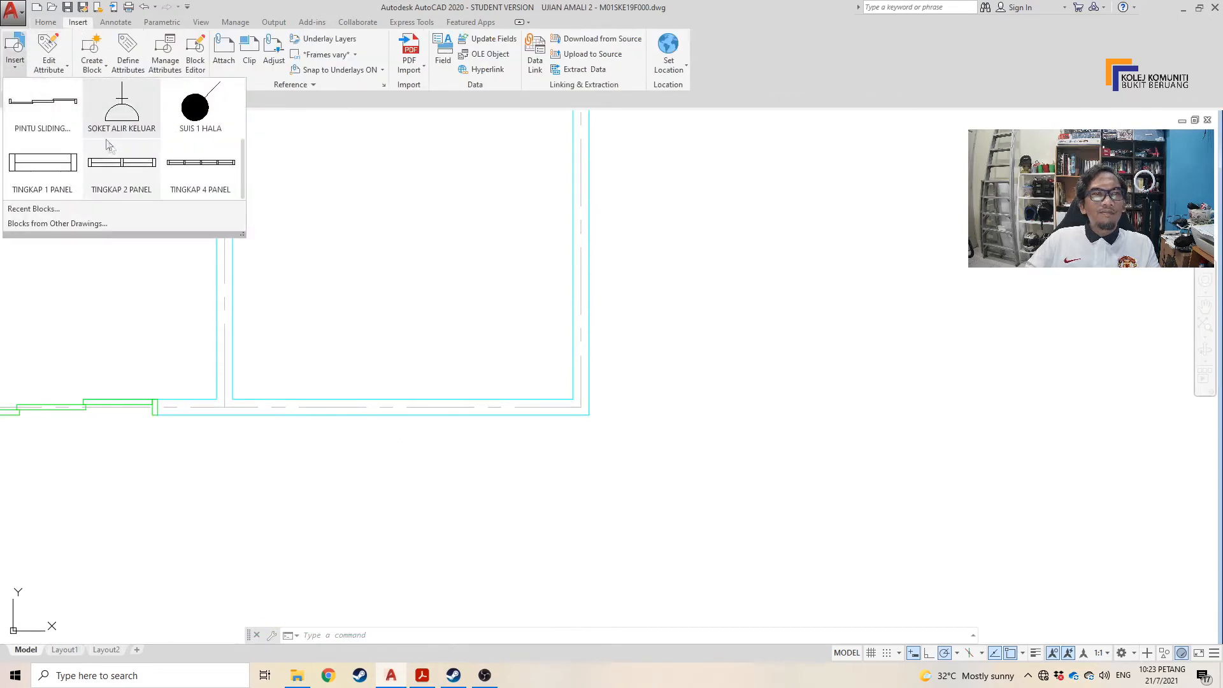
pyautogui.click(183, 165)
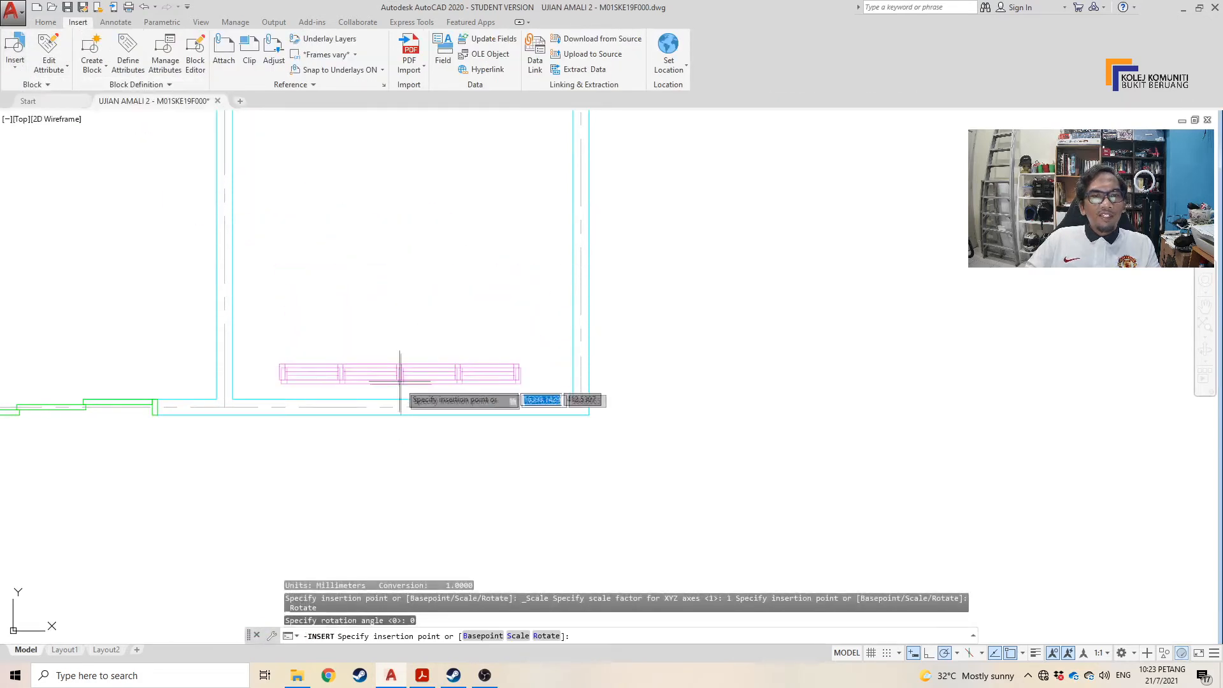
pyautogui.click(403, 415)
pyautogui.scroll(-5, 621, 381)
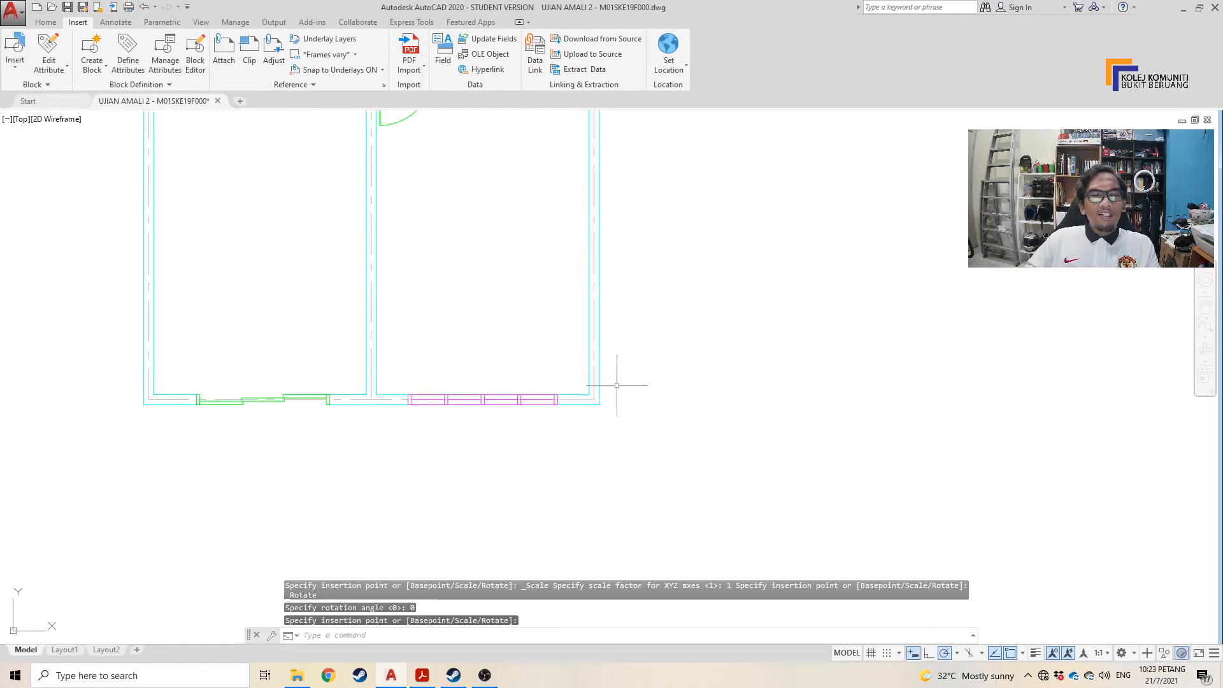
pyautogui.scroll(2, 555, 274)
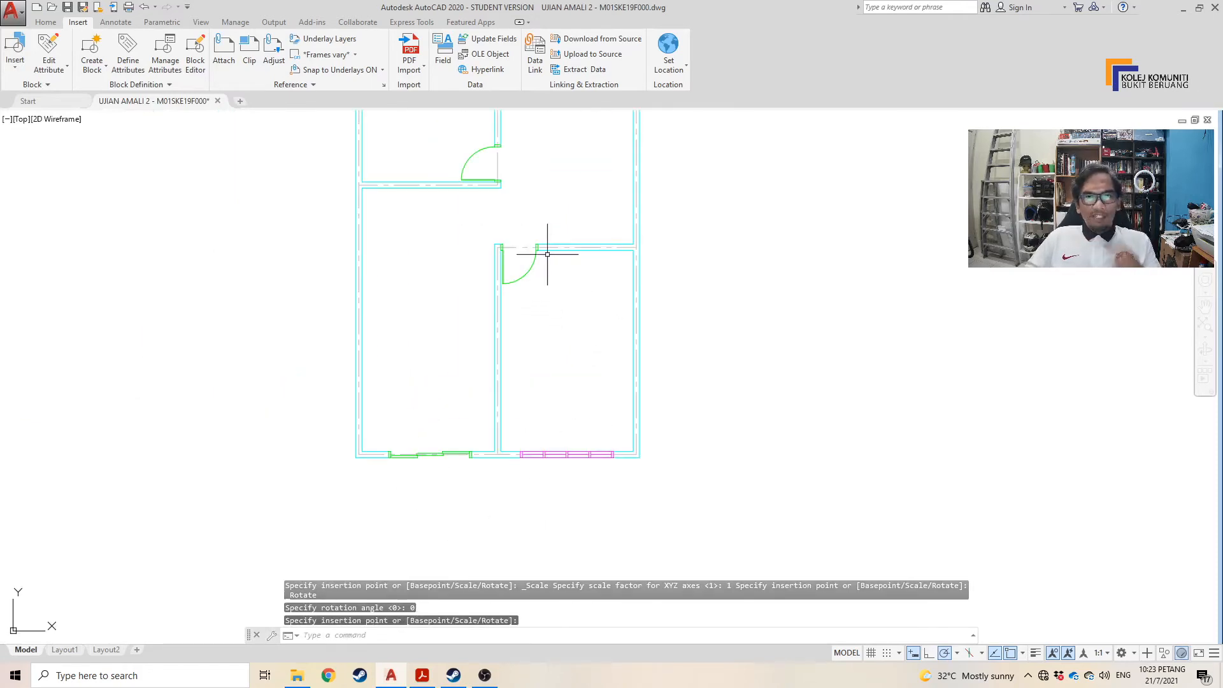
pyautogui.moveTo(592, 341); pyautogui.dragTo(697, 446, button='middle')
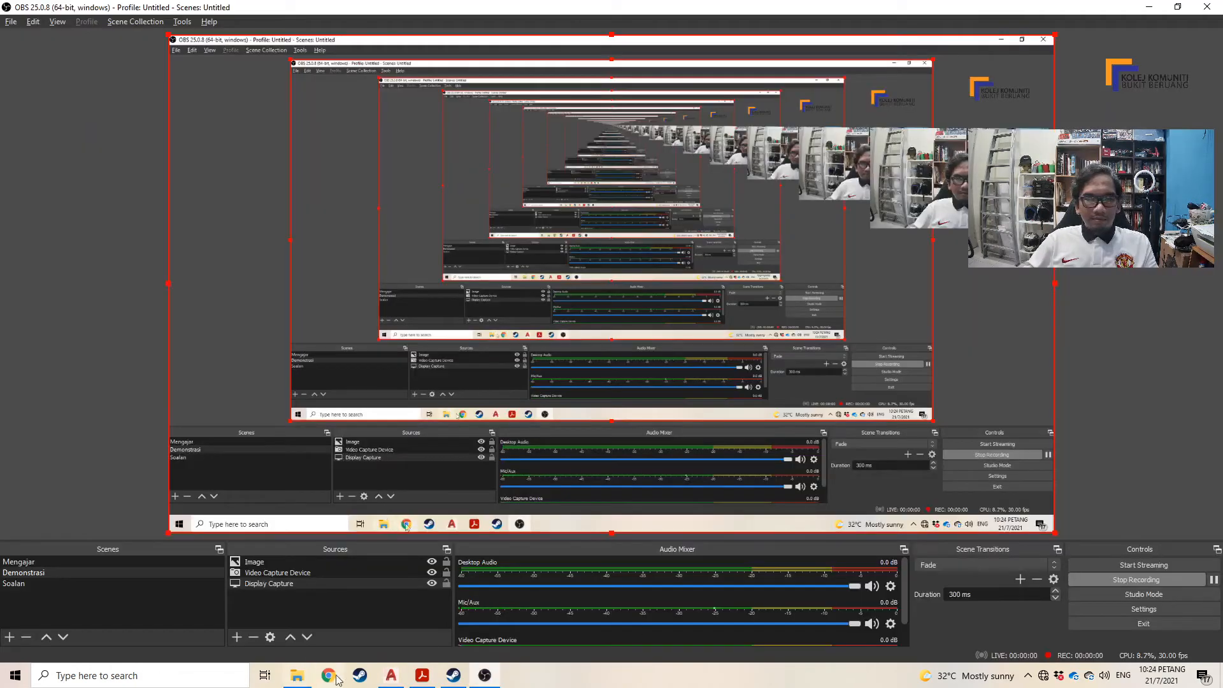
pyautogui.click(391, 677)
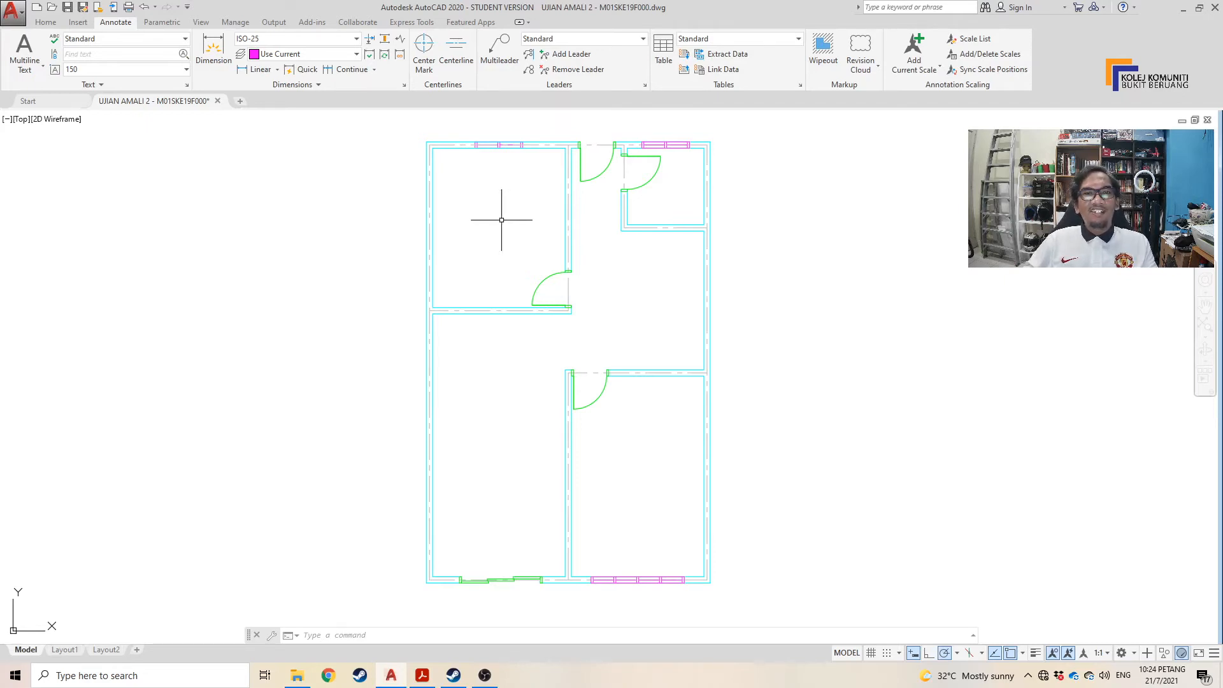
# Add middle-justified single-line text "BILIK 2" with height 250 and rotation 0 in the centre of the upper-left bedroom
pyautogui.click(38, 70)
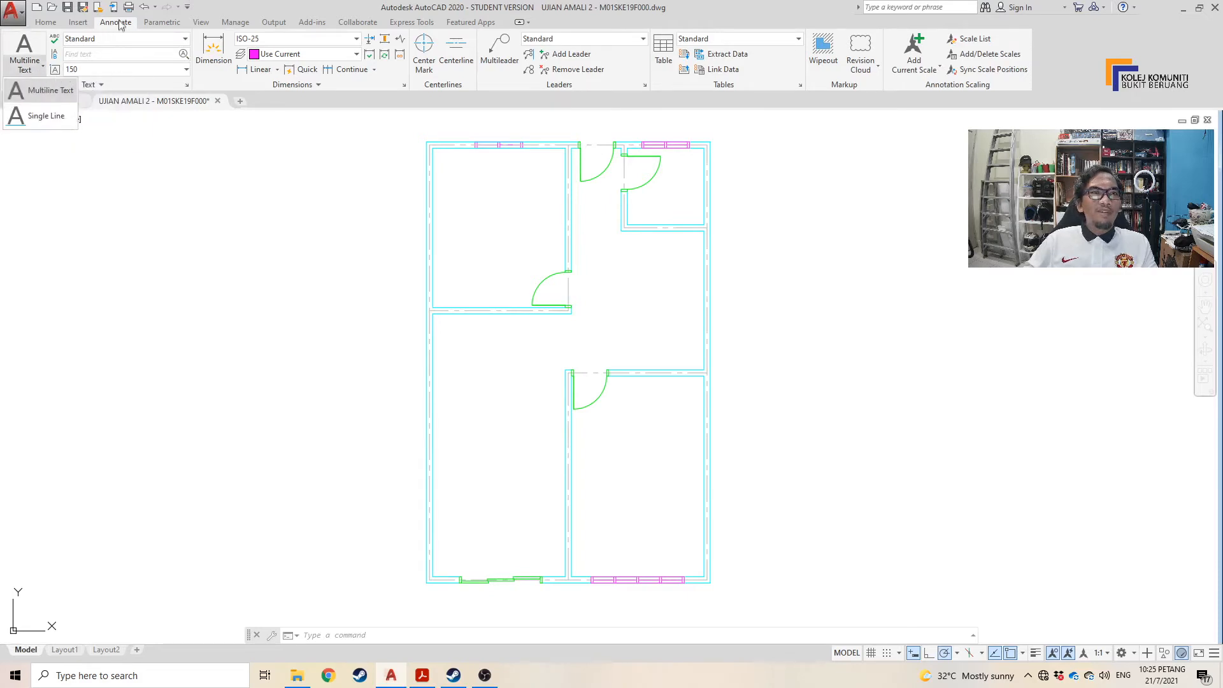
pyautogui.click(99, 54)
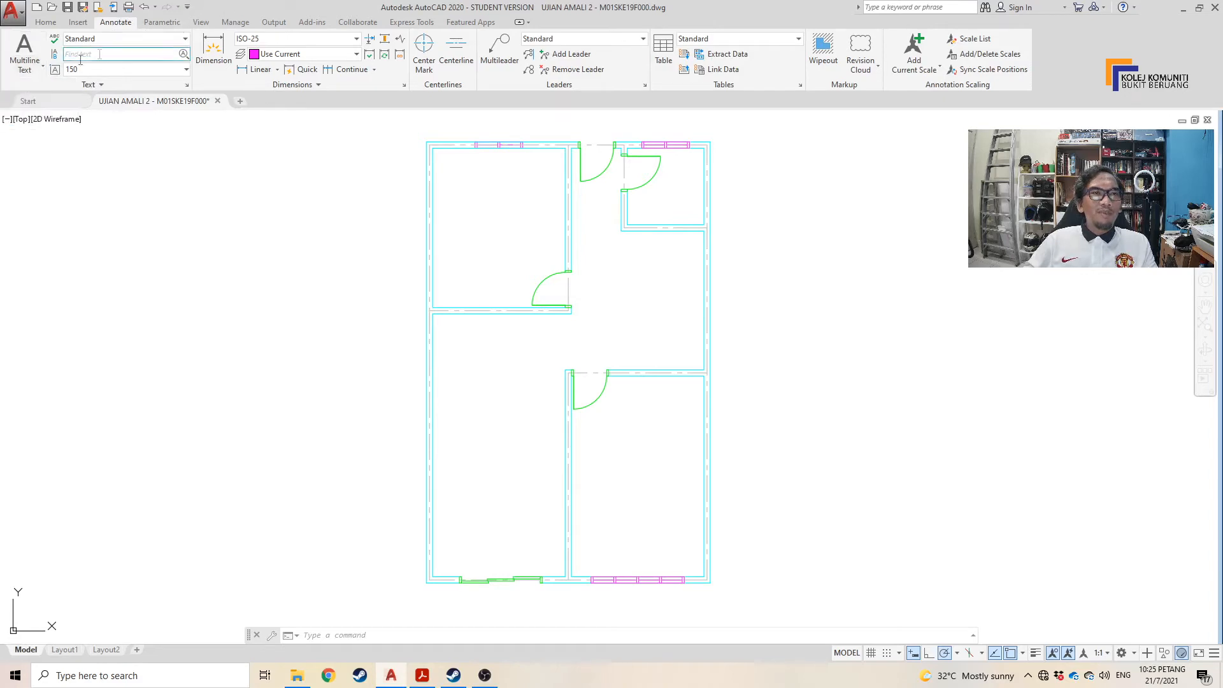
pyautogui.click(32, 76)
pyautogui.click(39, 116)
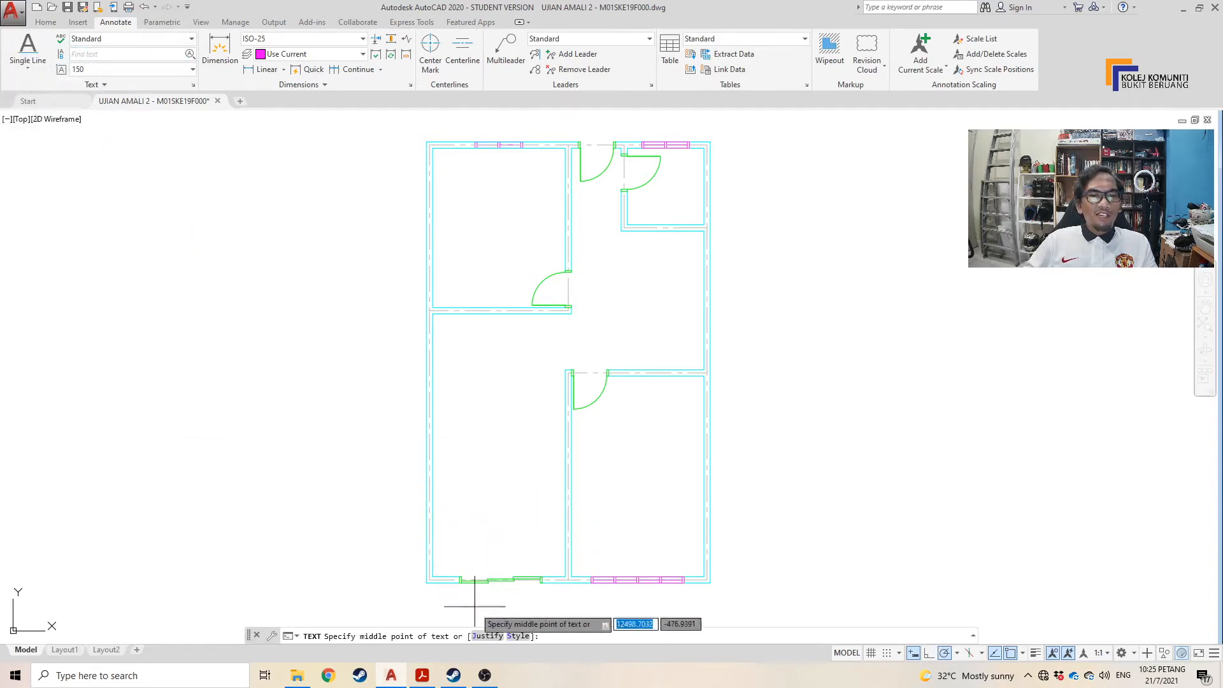
pyautogui.click(484, 640)
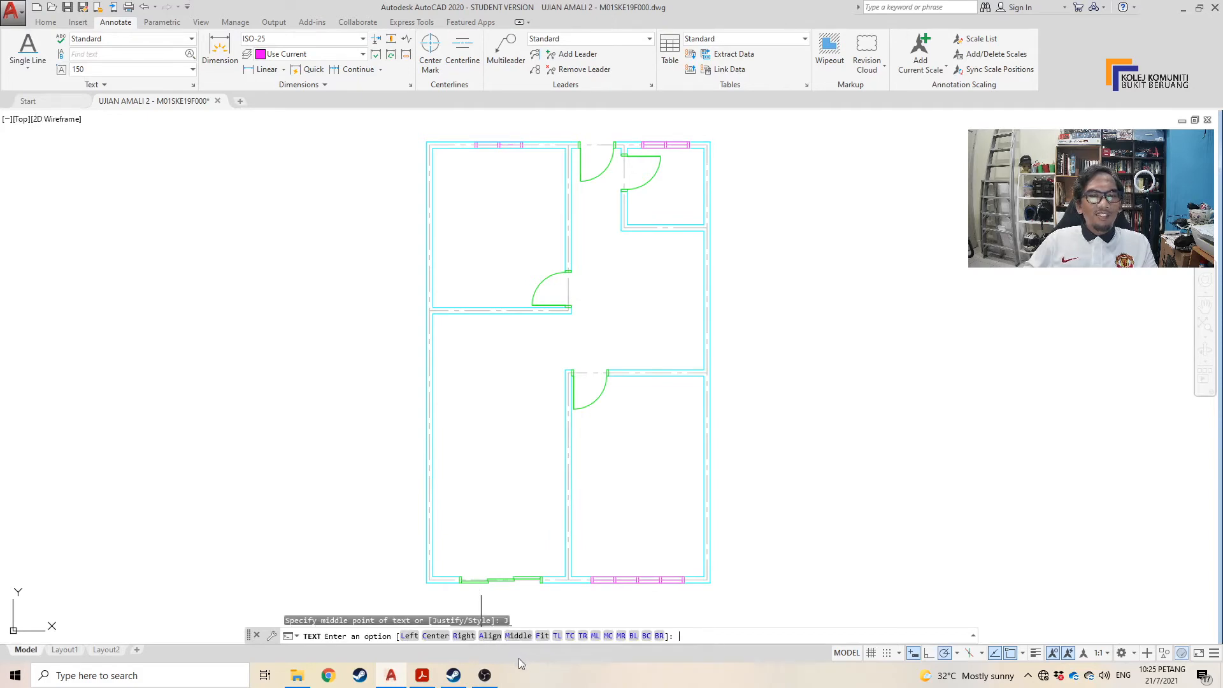
pyautogui.click(518, 636)
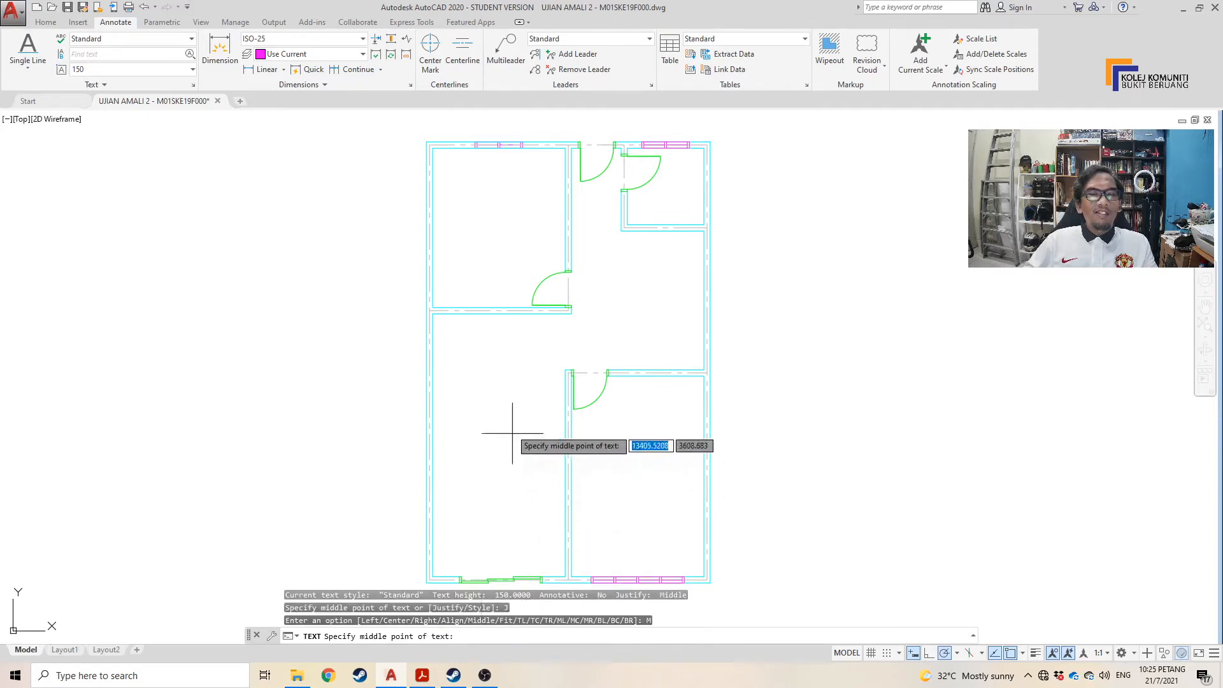
pyautogui.click(501, 223)
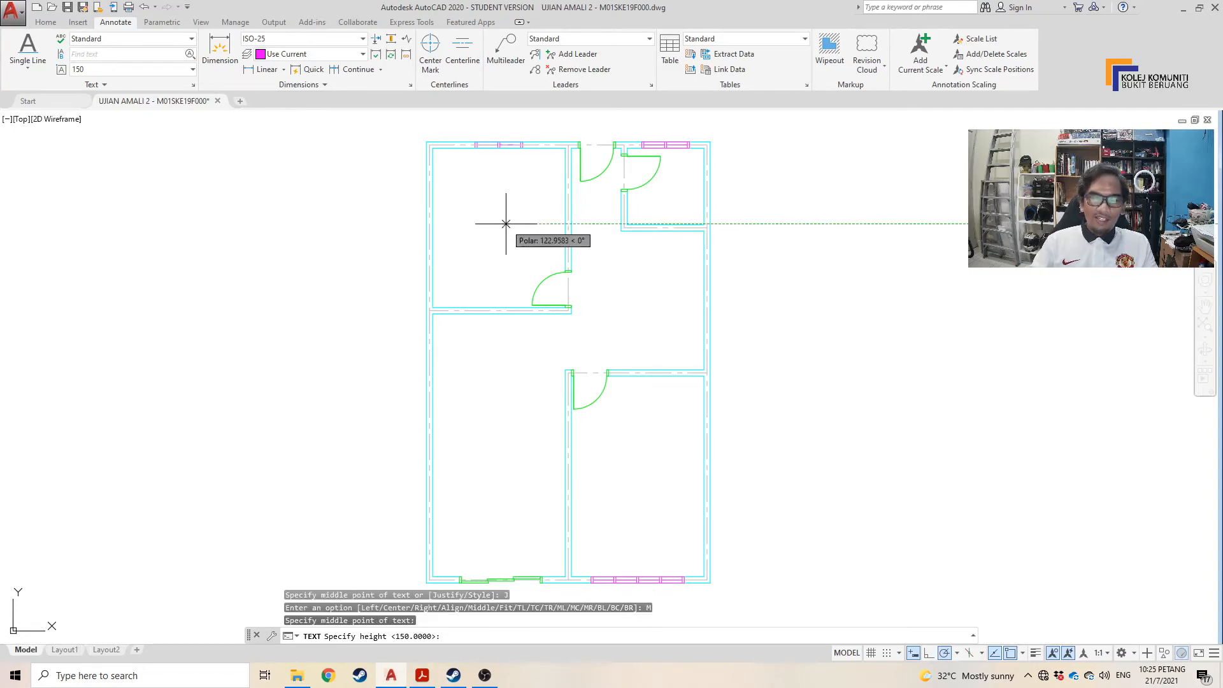
pyautogui.write('250')
pyautogui.press('Return')
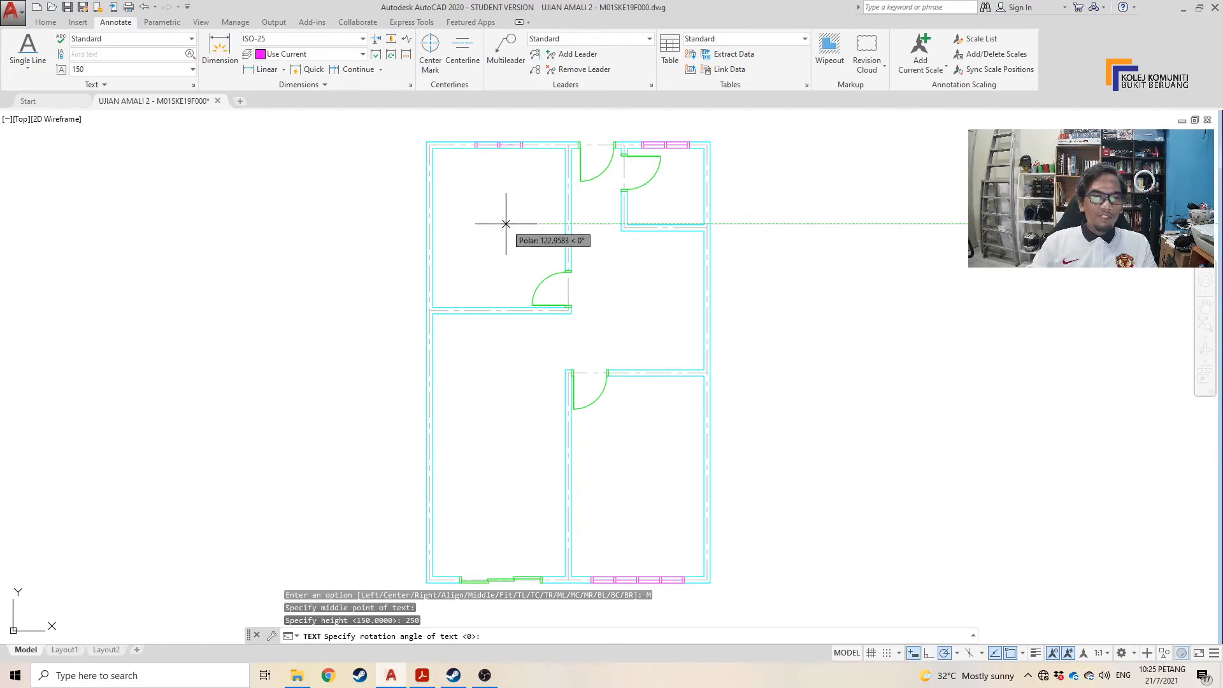
pyautogui.press('Return')
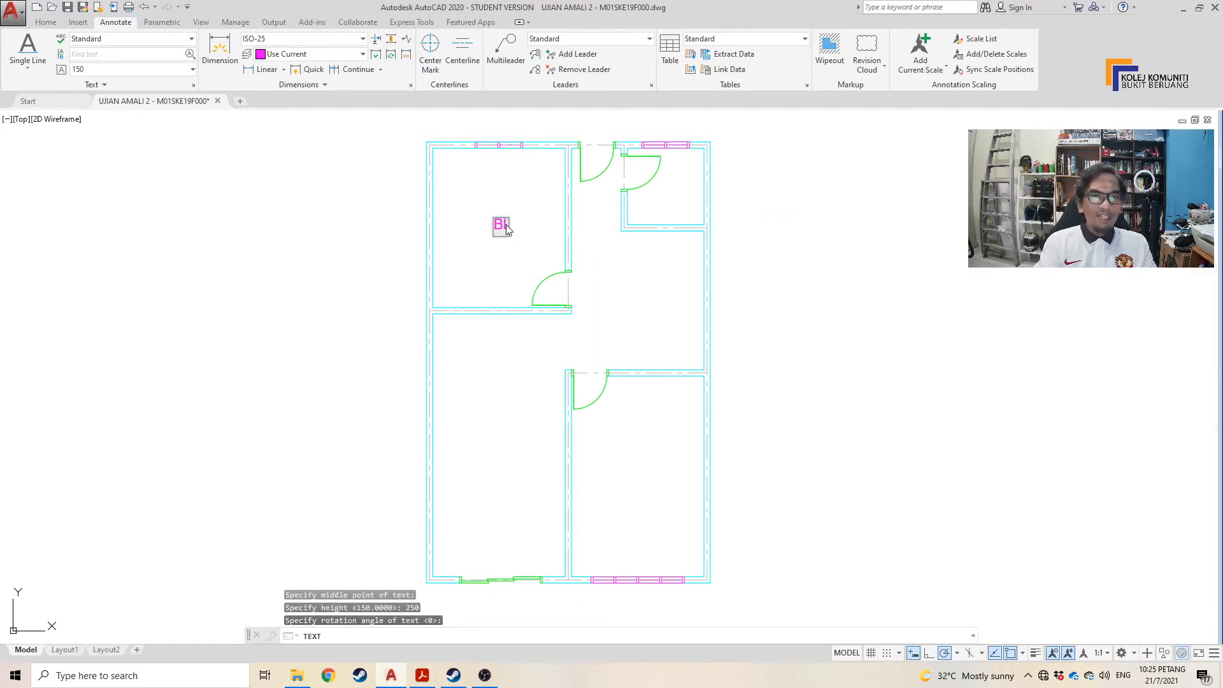
pyautogui.press('Return')
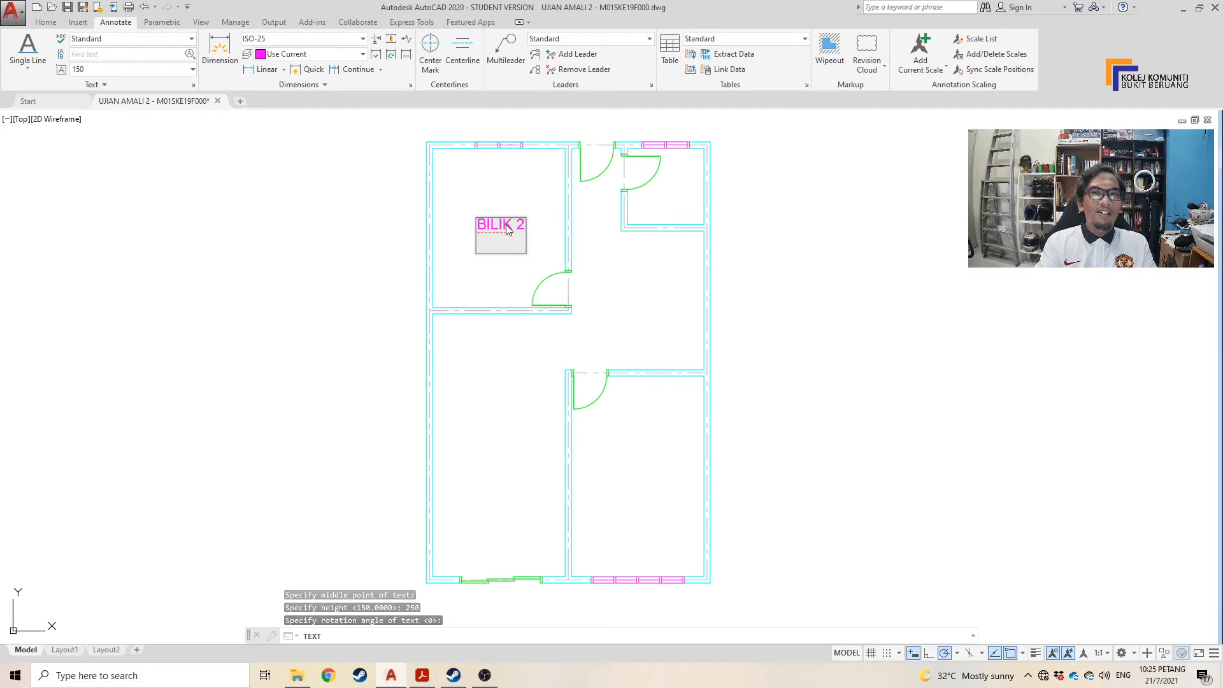
pyautogui.press('Return')
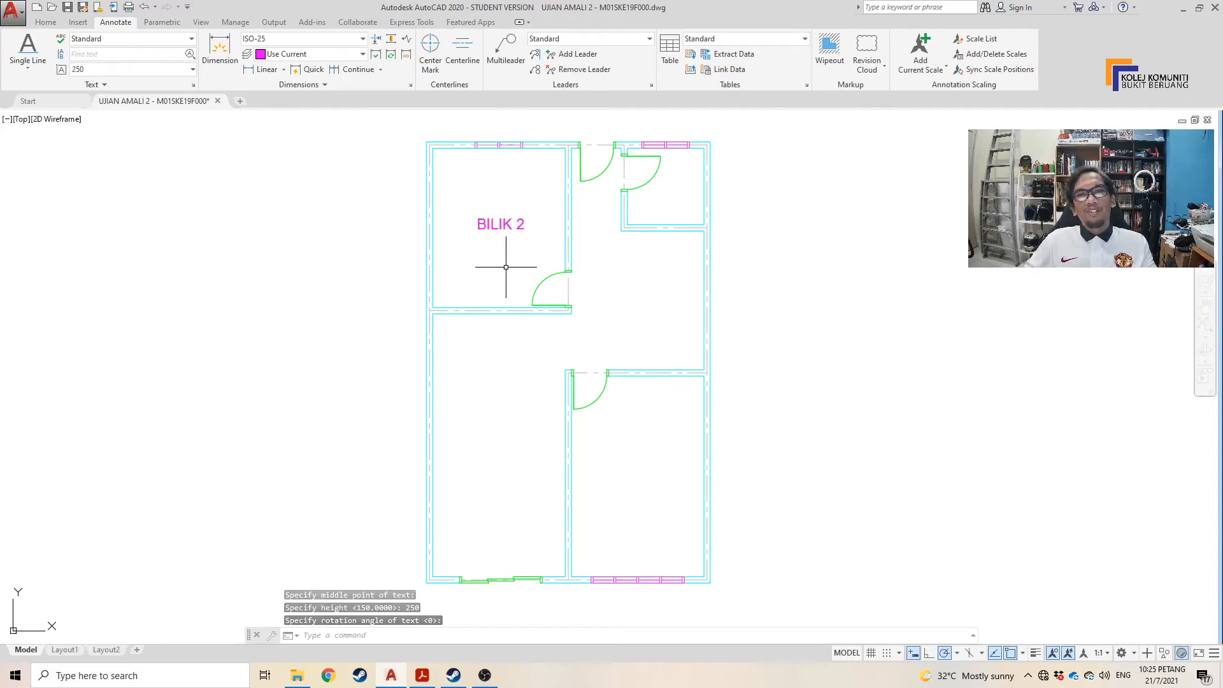
# Make AREA the current layer and move the BILIK 2 label onto the AREA layer
pyautogui.click(46, 23)
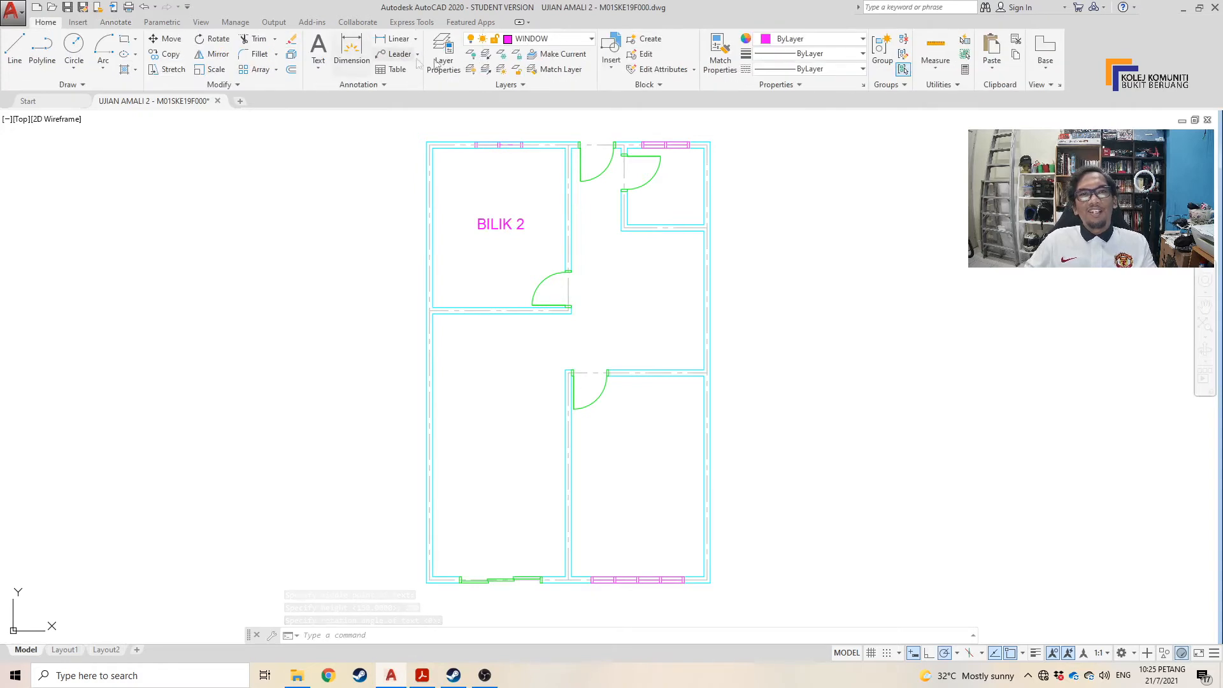
pyautogui.click(592, 40)
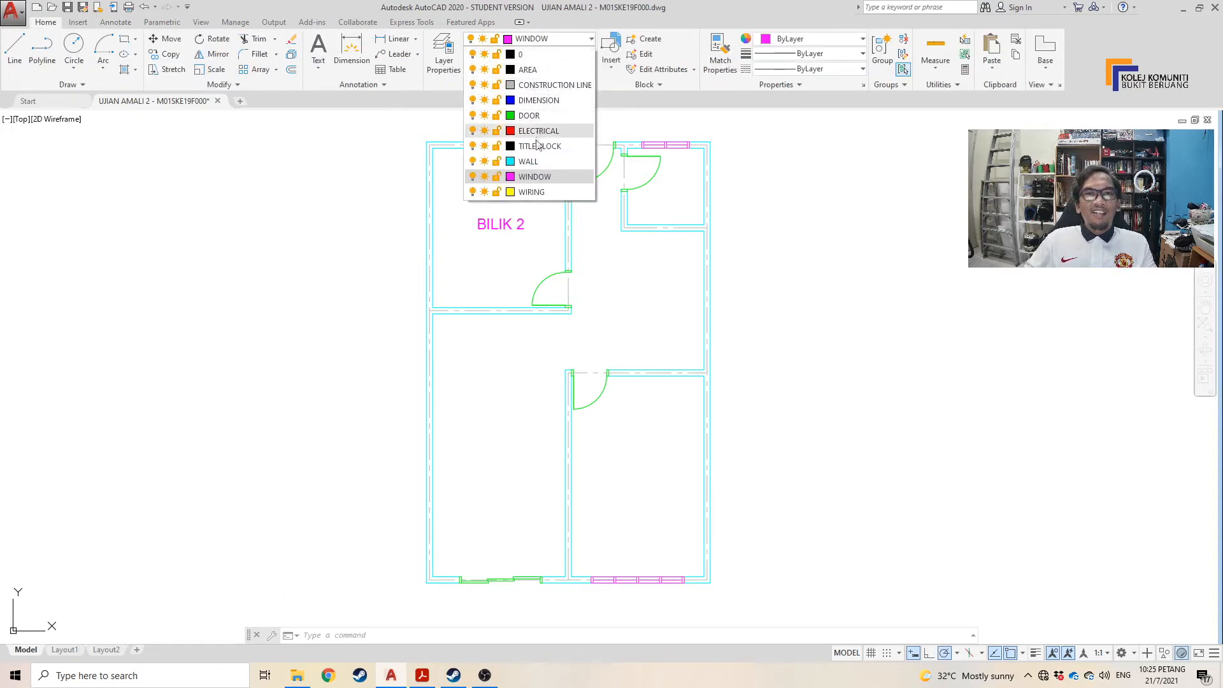
pyautogui.click(544, 73)
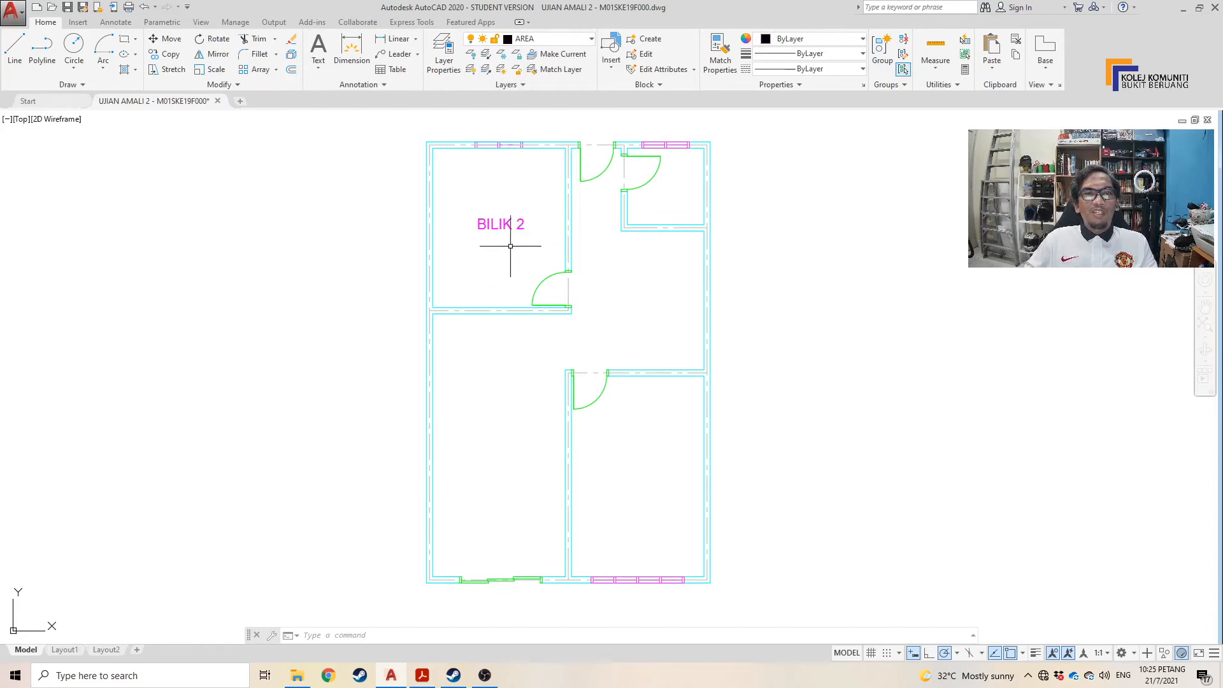
pyautogui.click(506, 223)
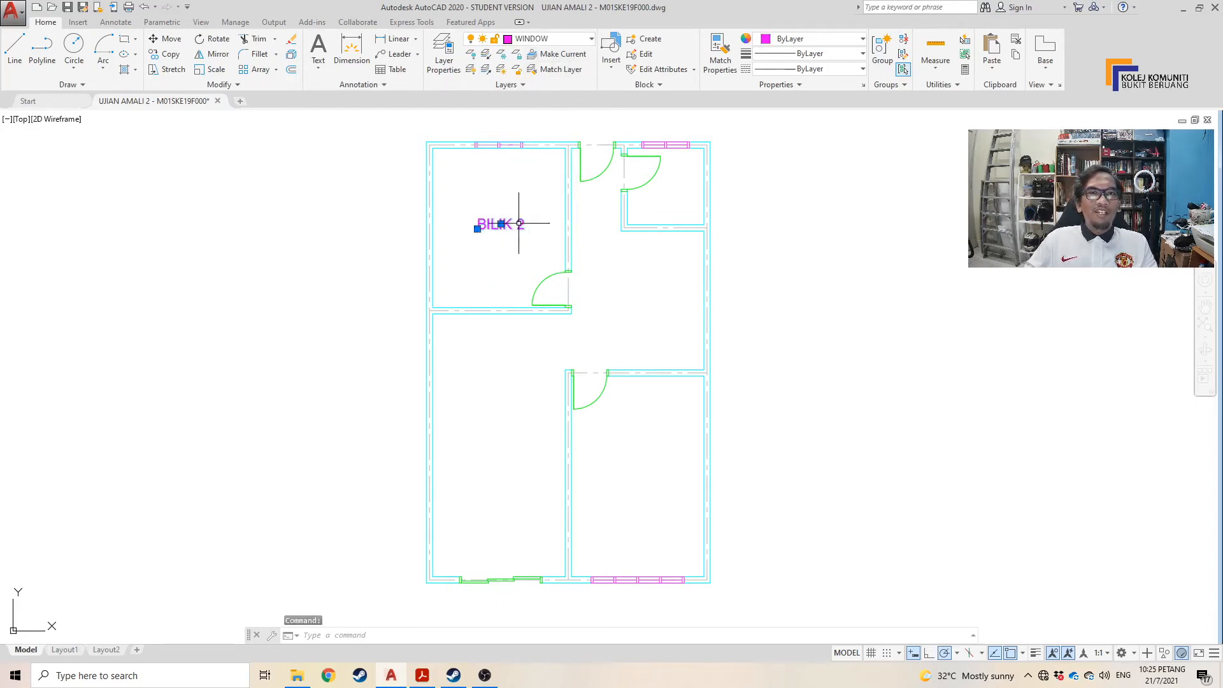
pyautogui.click(593, 40)
pyautogui.click(526, 71)
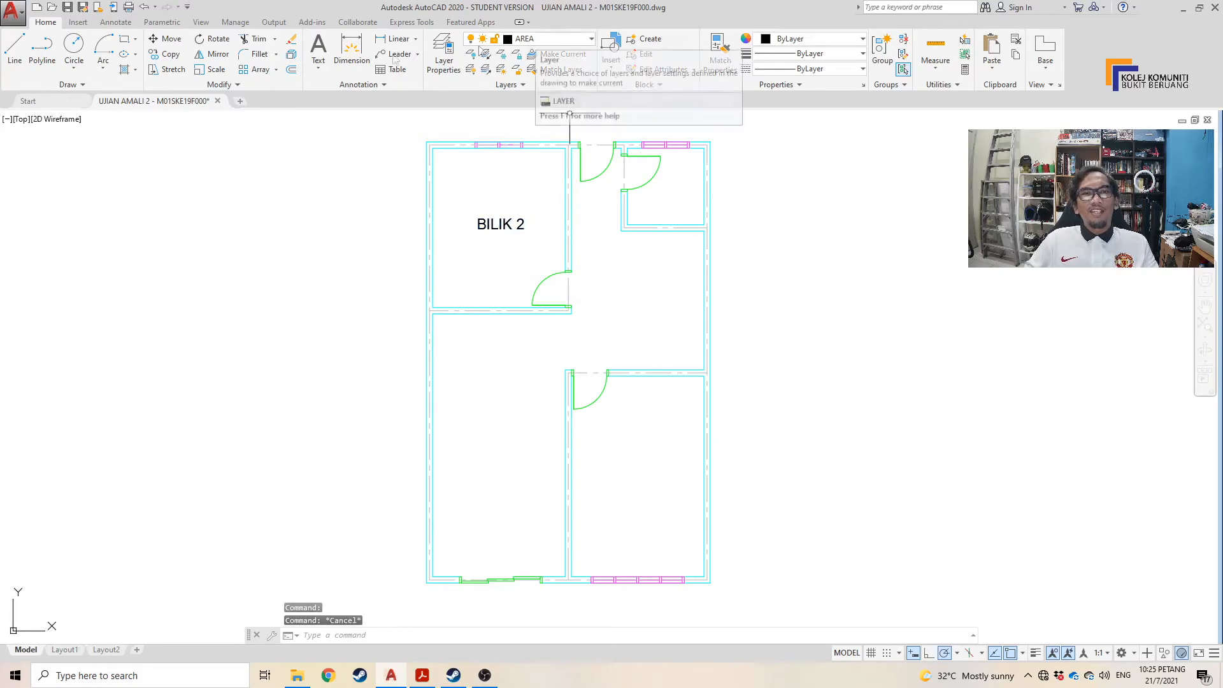
# Add middle-justified single-line text "RUANG TAMU" with height 250 and rotation 0 in the centre of the lower-left room
pyautogui.write('T')
pyautogui.press('Return')
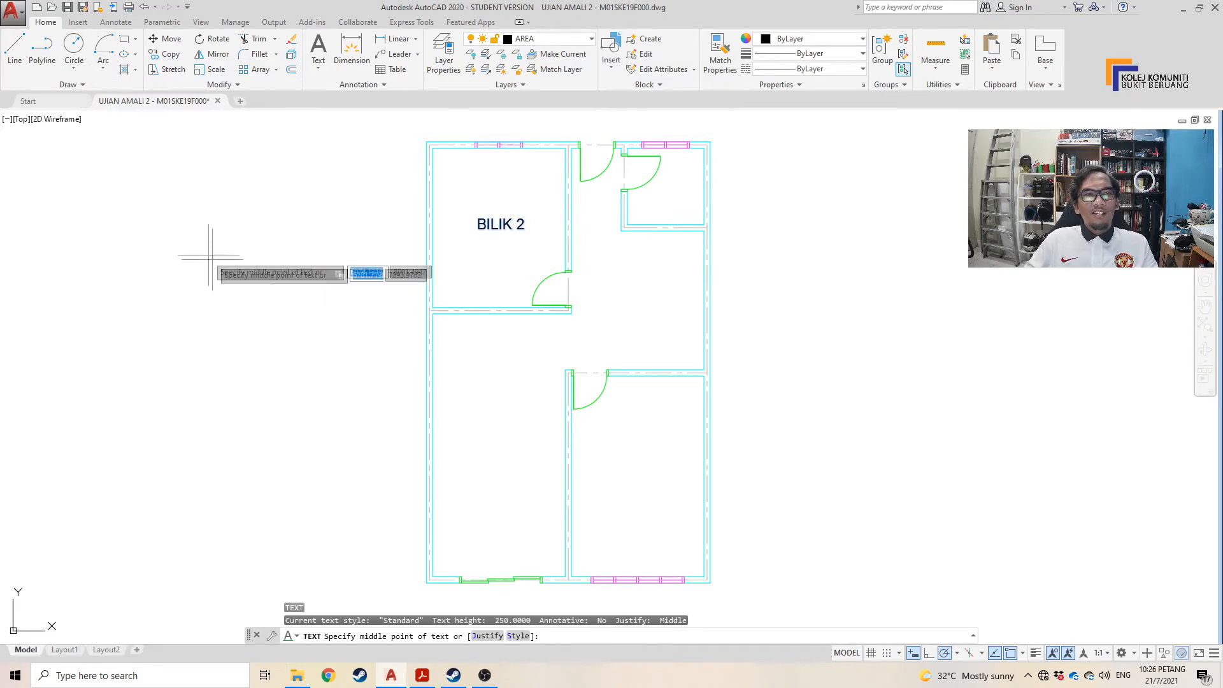
pyautogui.press('Escape')
pyautogui.press('Escape')
pyautogui.press('Return')
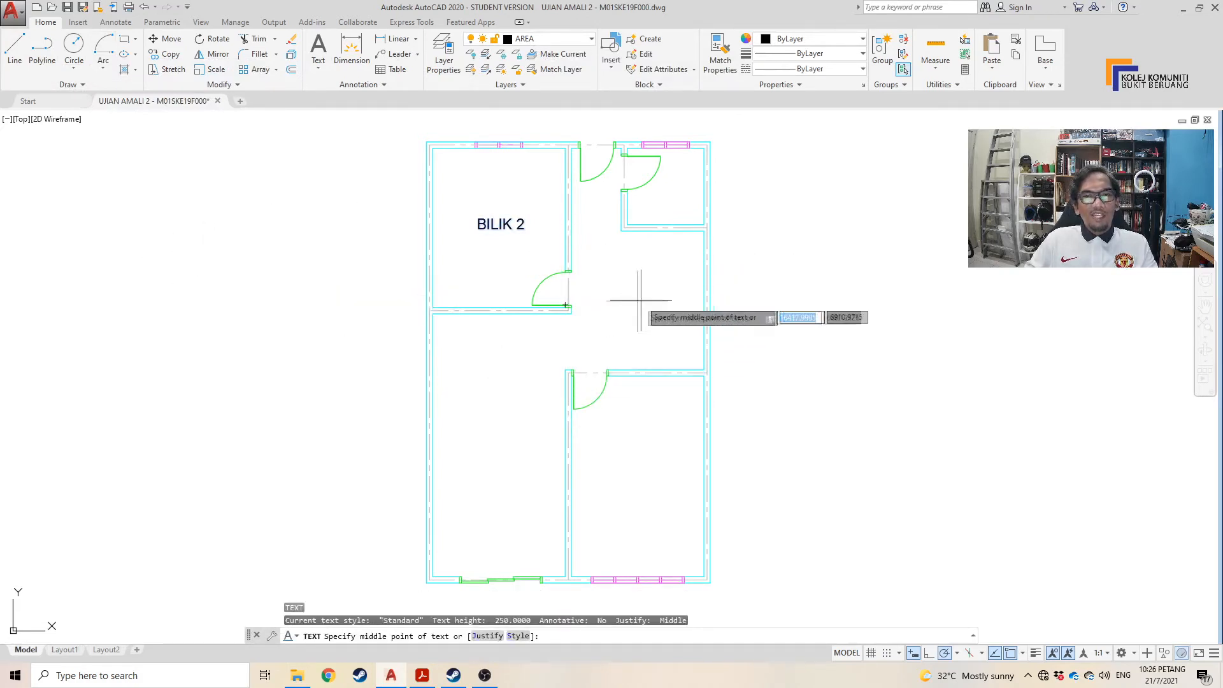
pyautogui.click(498, 442)
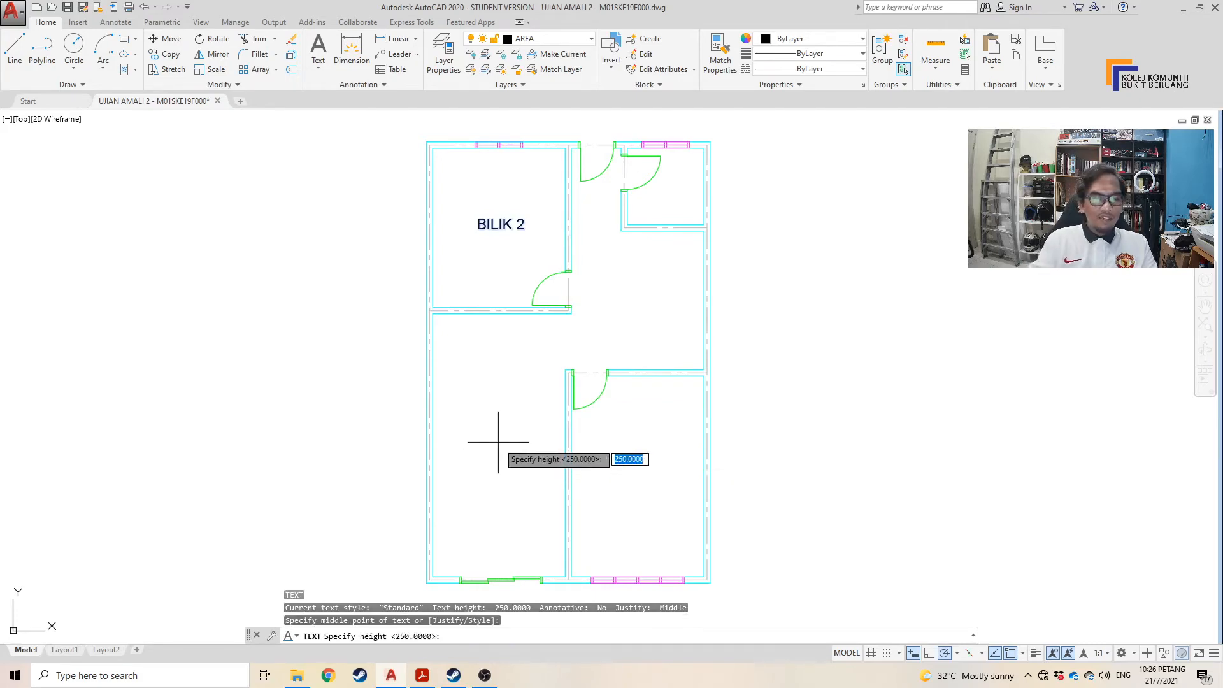
pyautogui.press('Return')
pyautogui.press('Return')
pyautogui.write('RUANG TAMU')
pyautogui.hotkey('alt', 'Tab')
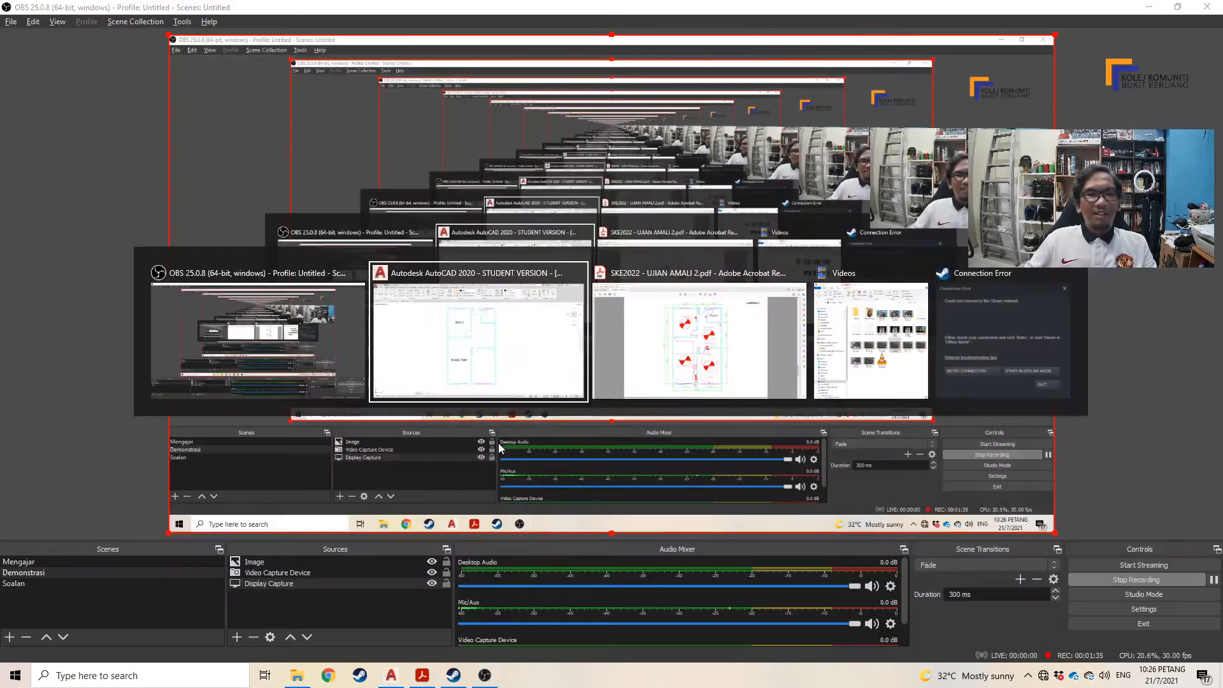
pyautogui.hotkey('alt', 'Tab')
# Add single-line text "BILIK 1" with height 250 and rotation 0 near the centre of the lower-right bedroom
pyautogui.press('Return')
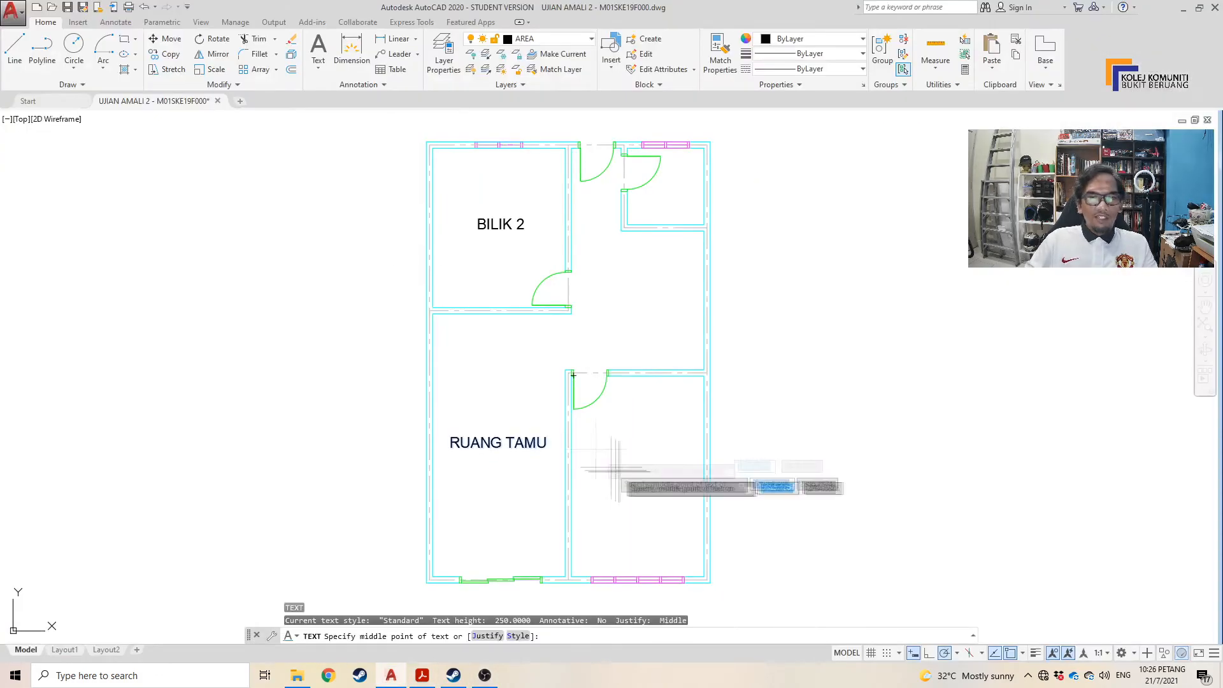
pyautogui.click(640, 459)
pyautogui.write('BILI')
pyautogui.press('Return')
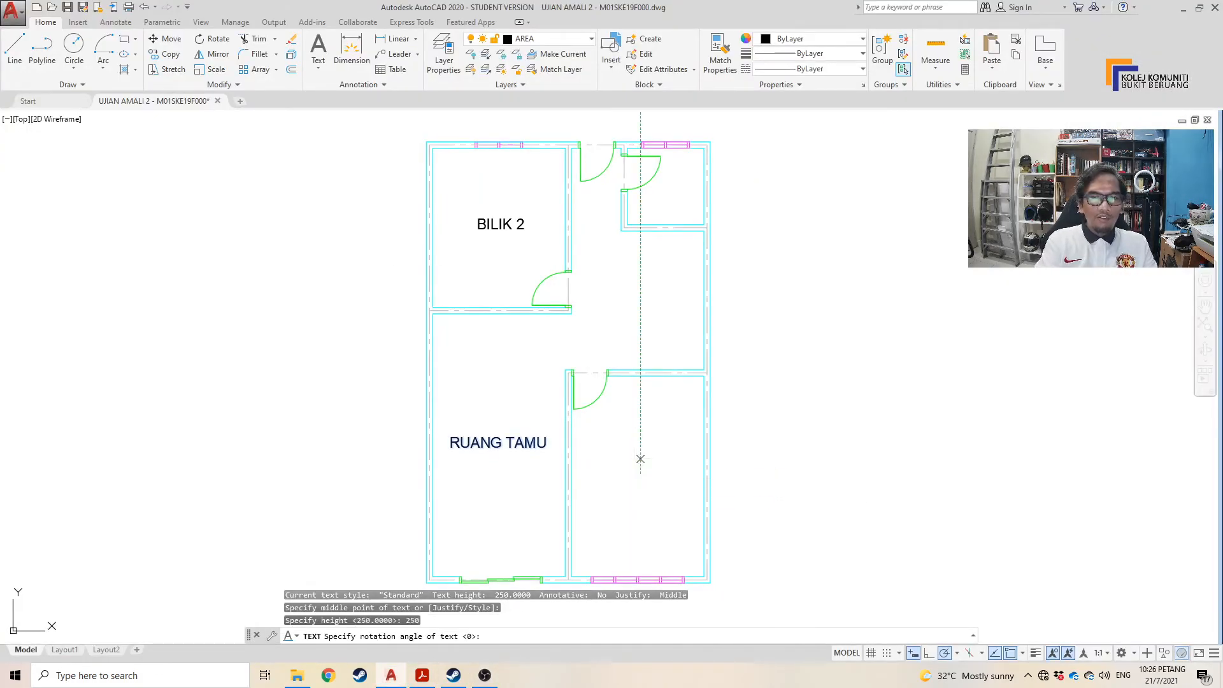
pyautogui.press('Return')
pyautogui.write('BILIK 1')
# Add single-line text "DAPUR" with height 250 and rotation 0 in the kitchen area above the lower-right bedroom
pyautogui.press('Return')
pyautogui.press('Return')
pyautogui.press('Return')
pyautogui.click(642, 296)
# Add single-line text "TANDAS" with height 250 and rotation 0 in the upper-right toilet, and save the drawing
pyautogui.press('Return')
pyautogui.press('Return')
pyautogui.write('DAPUR')
pyautogui.press('Return')
pyautogui.press('Return')
pyautogui.press('Return')
pyautogui.click(667, 187)
pyautogui.press('Return')
pyautogui.press('Return')
pyautogui.write('TANDAS')
pyautogui.press('Return')
pyautogui.press('Return')
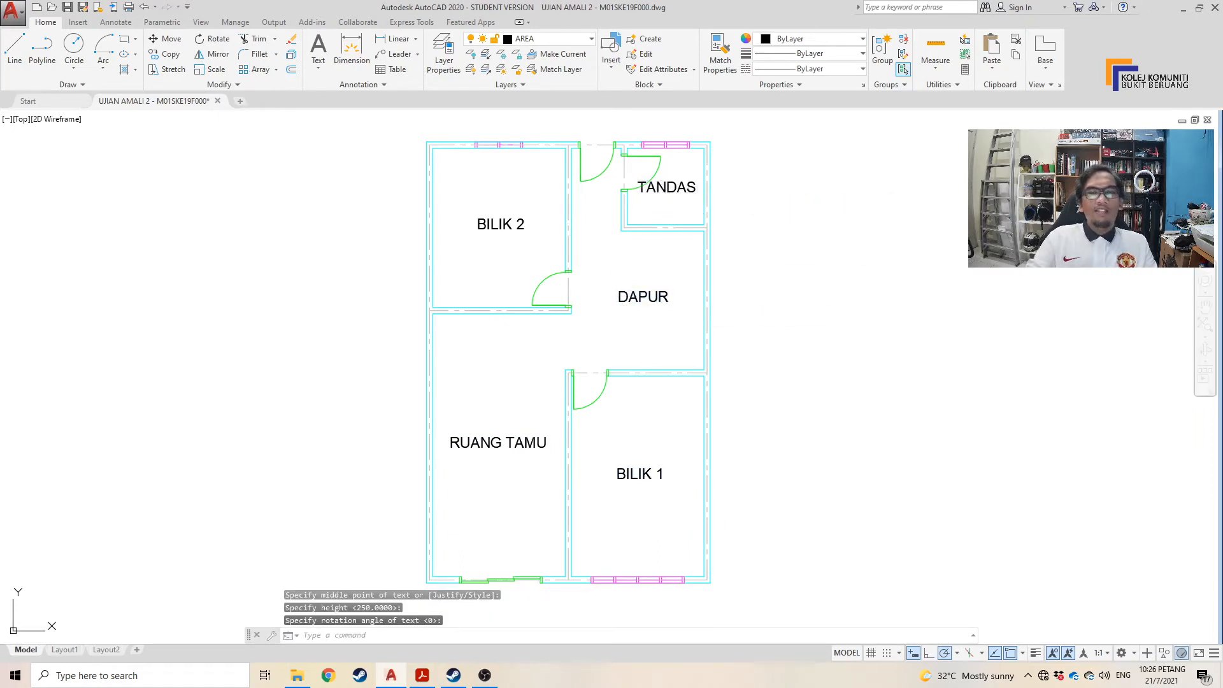
pyautogui.hotkey('ctrl', 's')
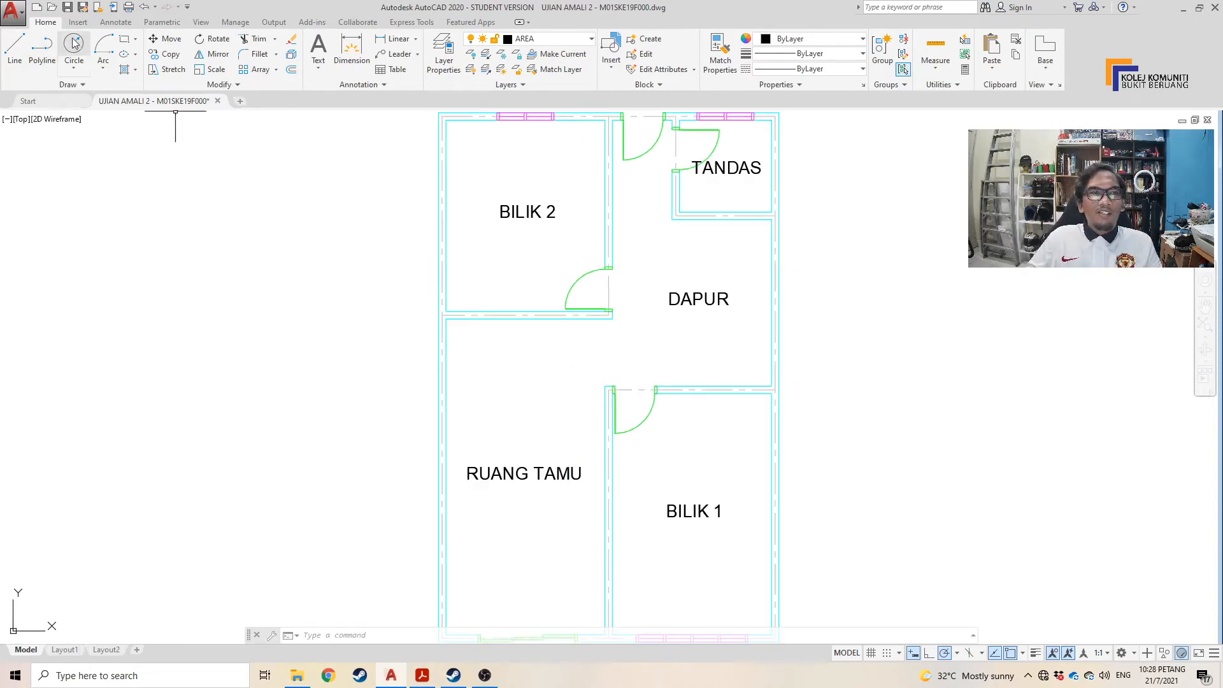
# Make ELECTRICAL the current layer and insert a LAMPU DOWNLIGHT block near the upper-left corner of the RUANG TAMU
pyautogui.click(587, 42)
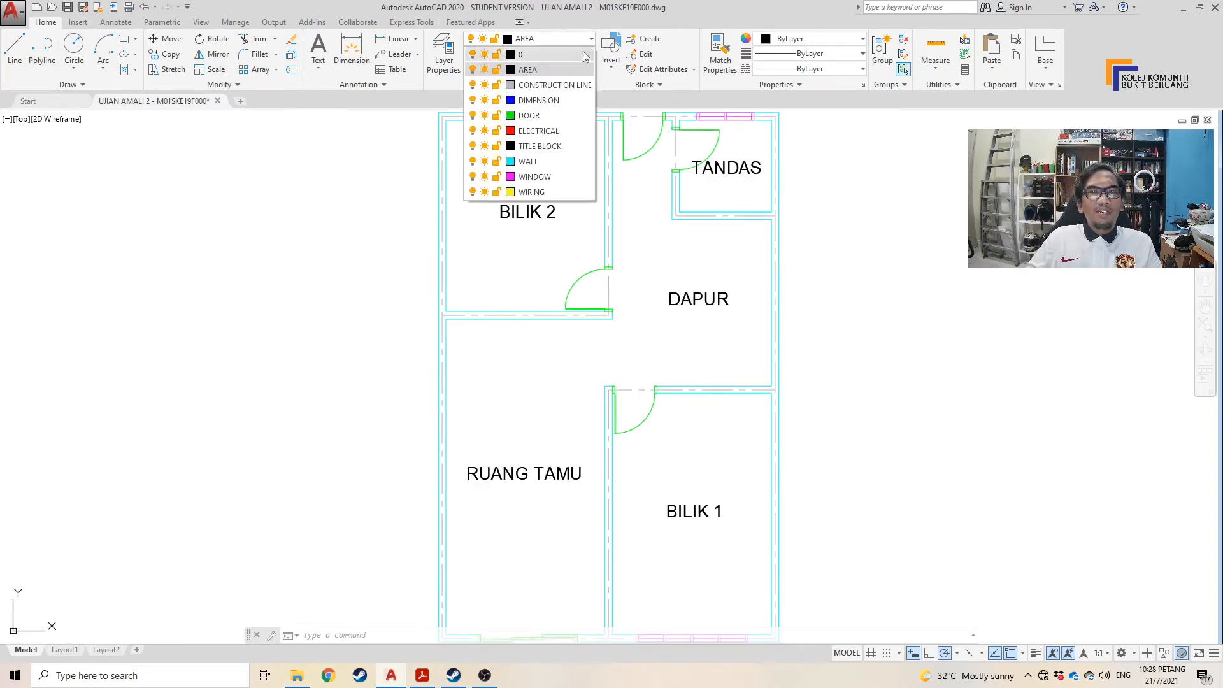
pyautogui.click(552, 128)
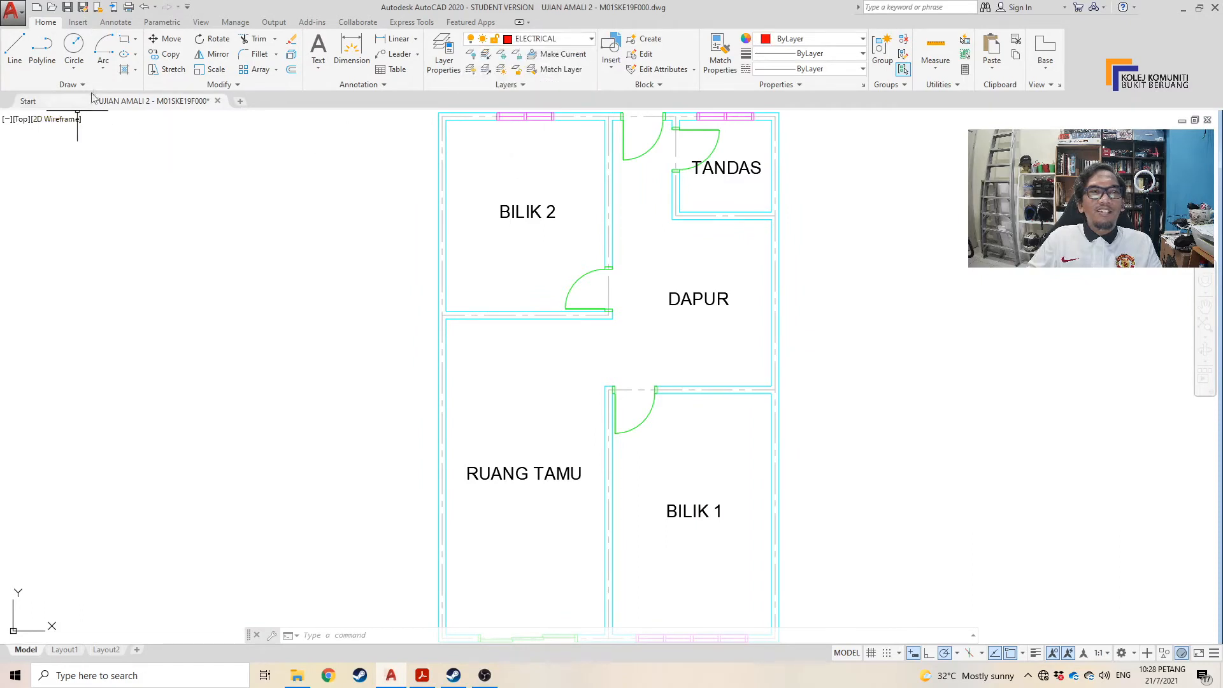
pyautogui.click(77, 22)
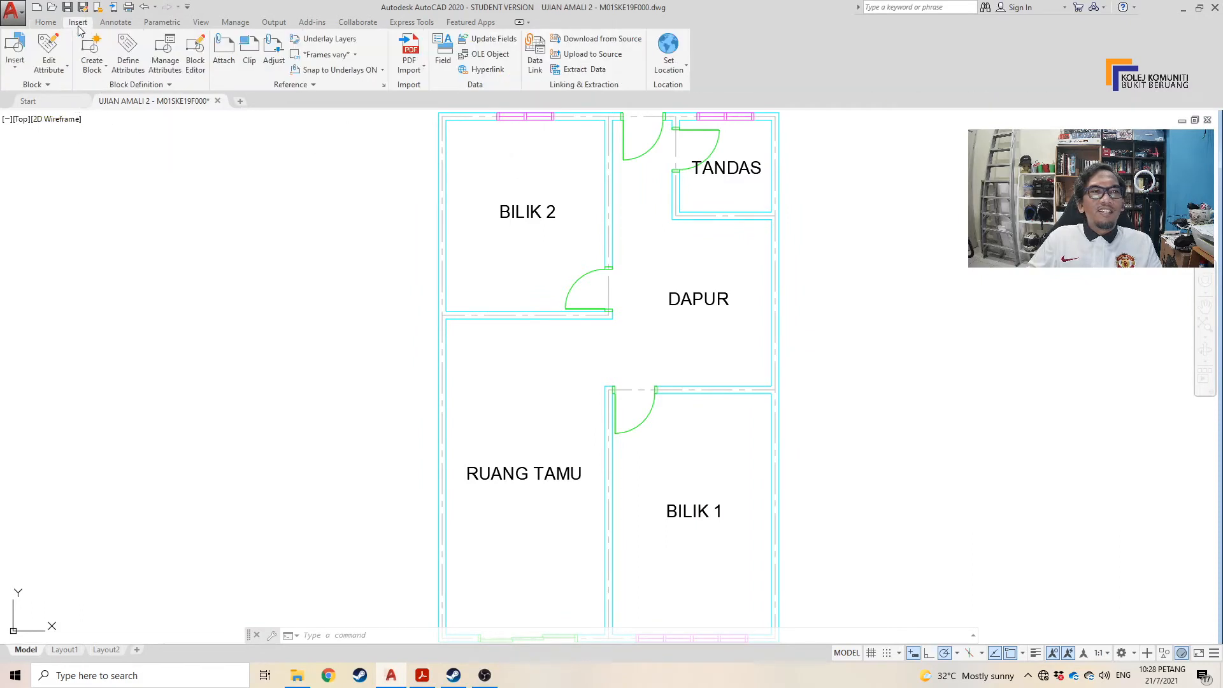
pyautogui.click(21, 75)
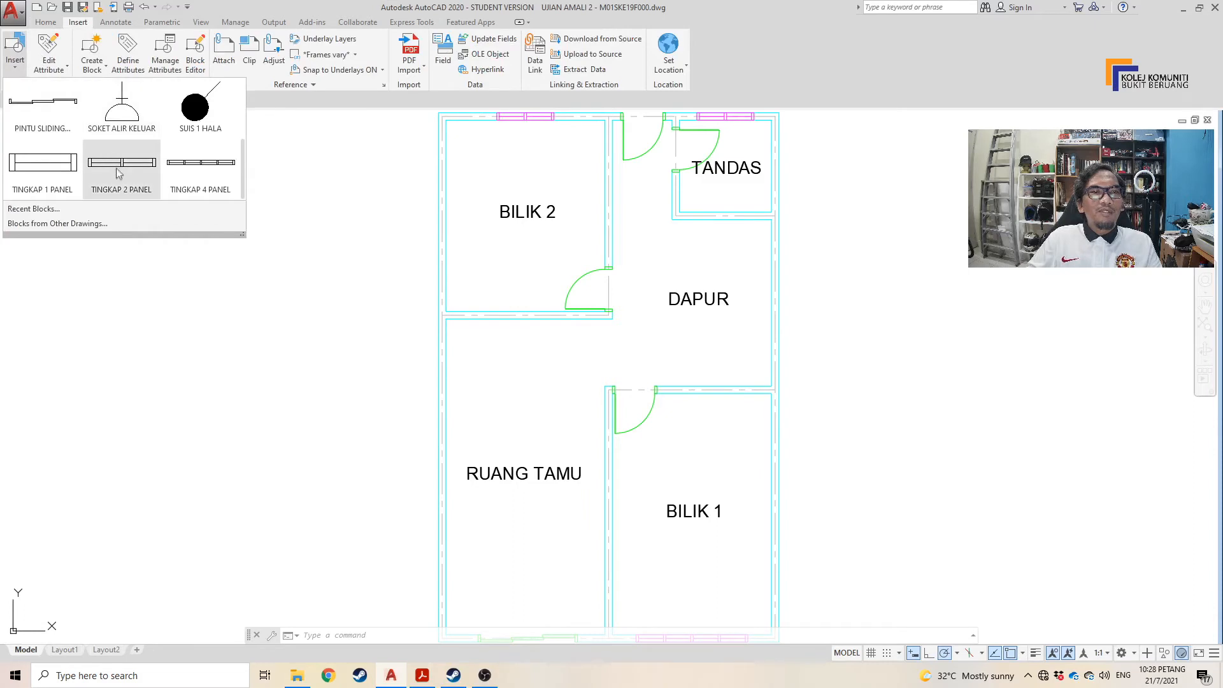
pyautogui.scroll(3, 111, 163)
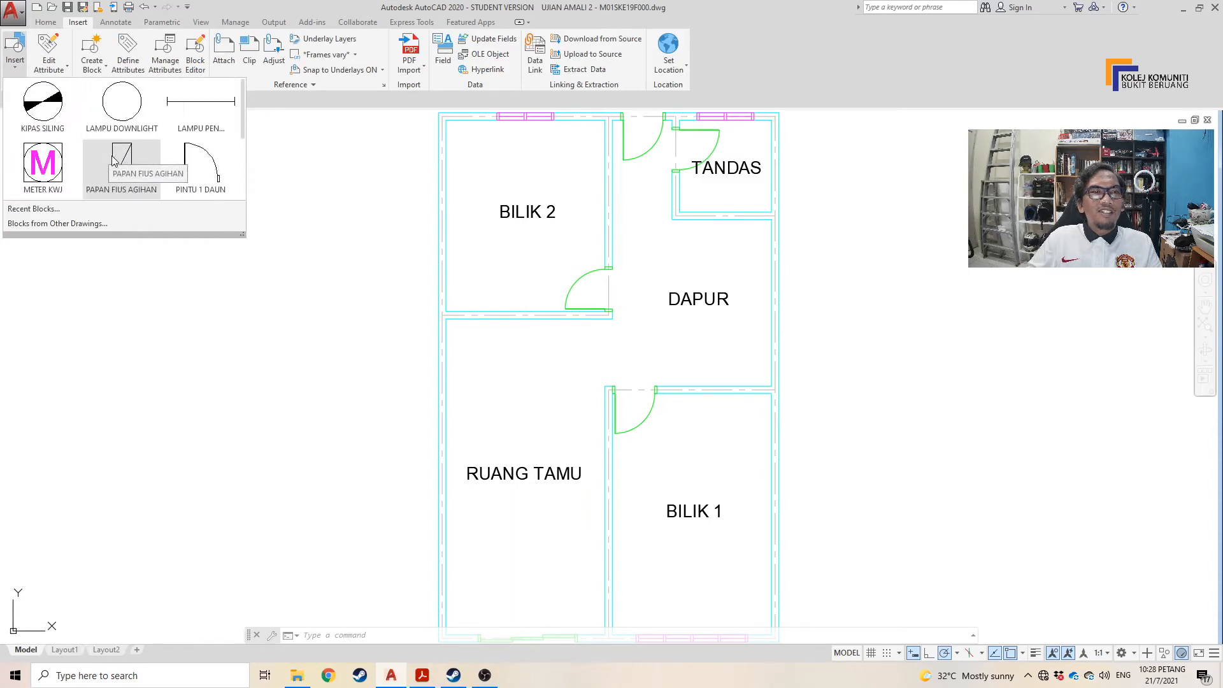
pyautogui.click(124, 101)
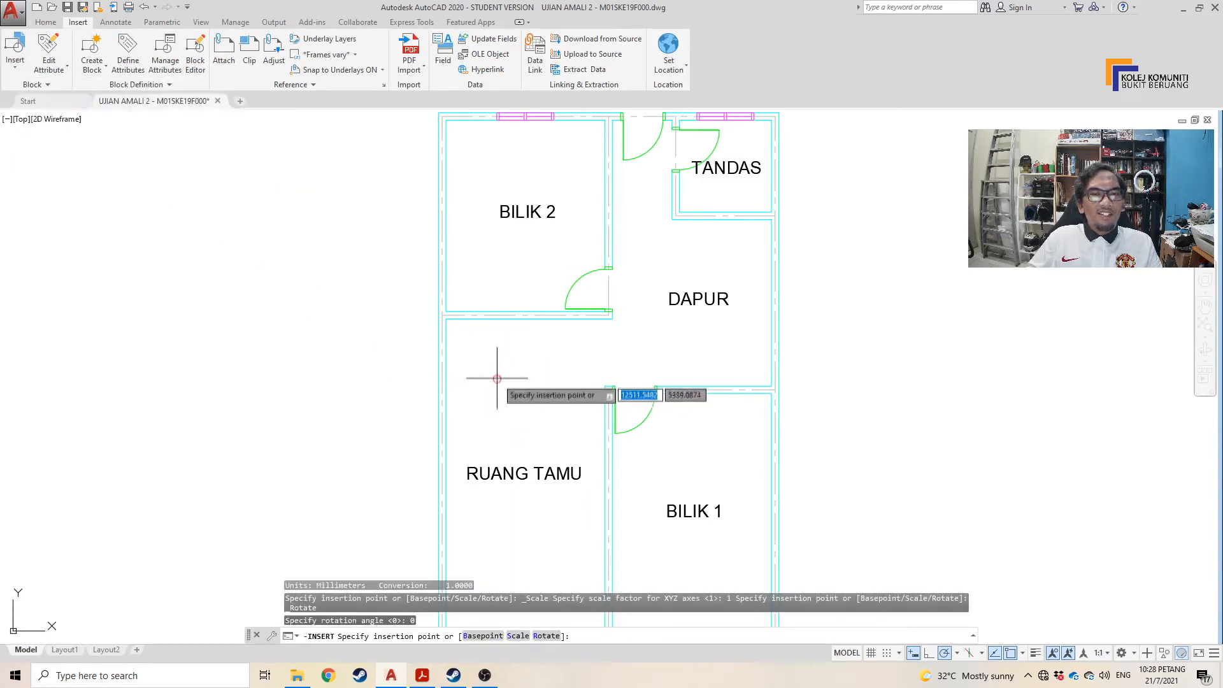
pyautogui.moveTo(500, 355); pyautogui.dragTo(472, 262, button='middle')
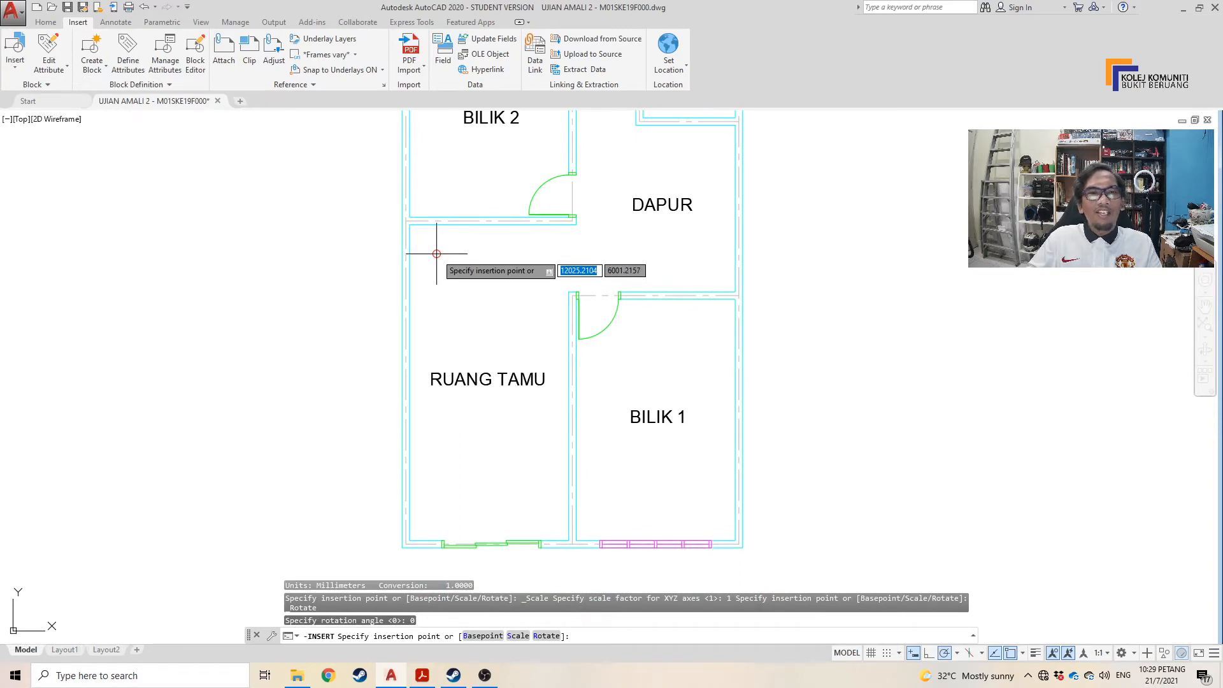
pyautogui.click(437, 252)
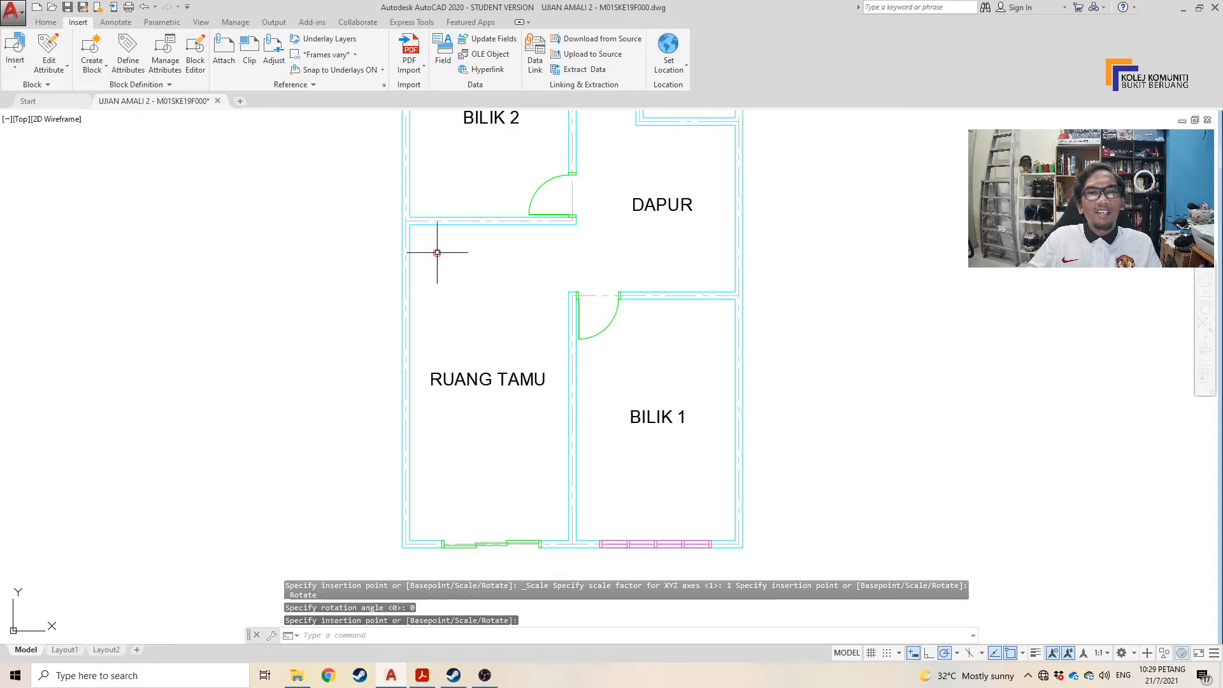
# Copy the downlight horizontally about 2070 mm towards the opposite side of RUANG TAMU
pyautogui.write('ct o')
pyautogui.press('Return')
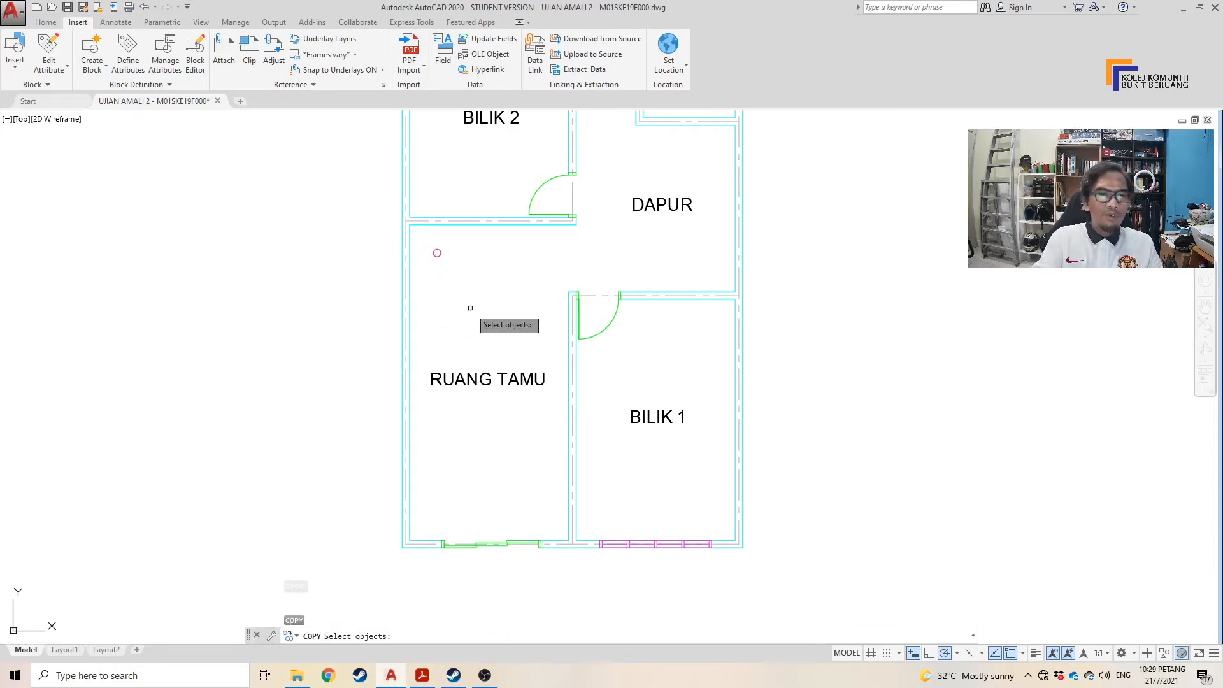
pyautogui.click(437, 253)
pyautogui.press('Return')
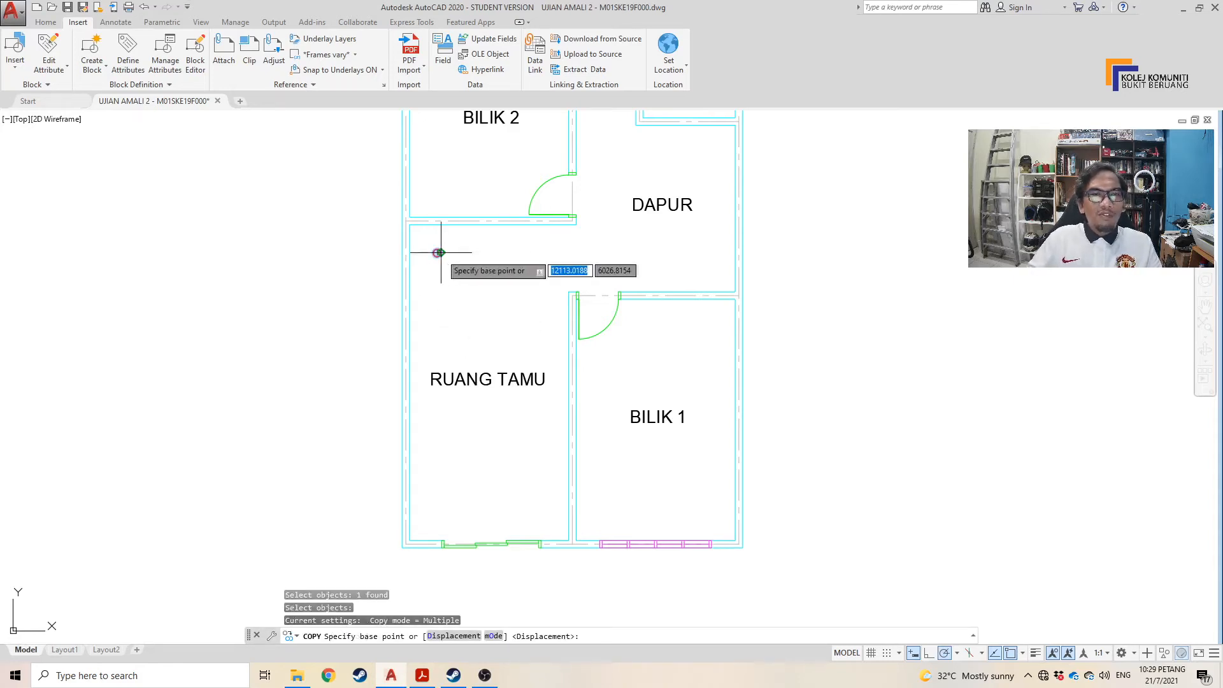
pyautogui.click(437, 253)
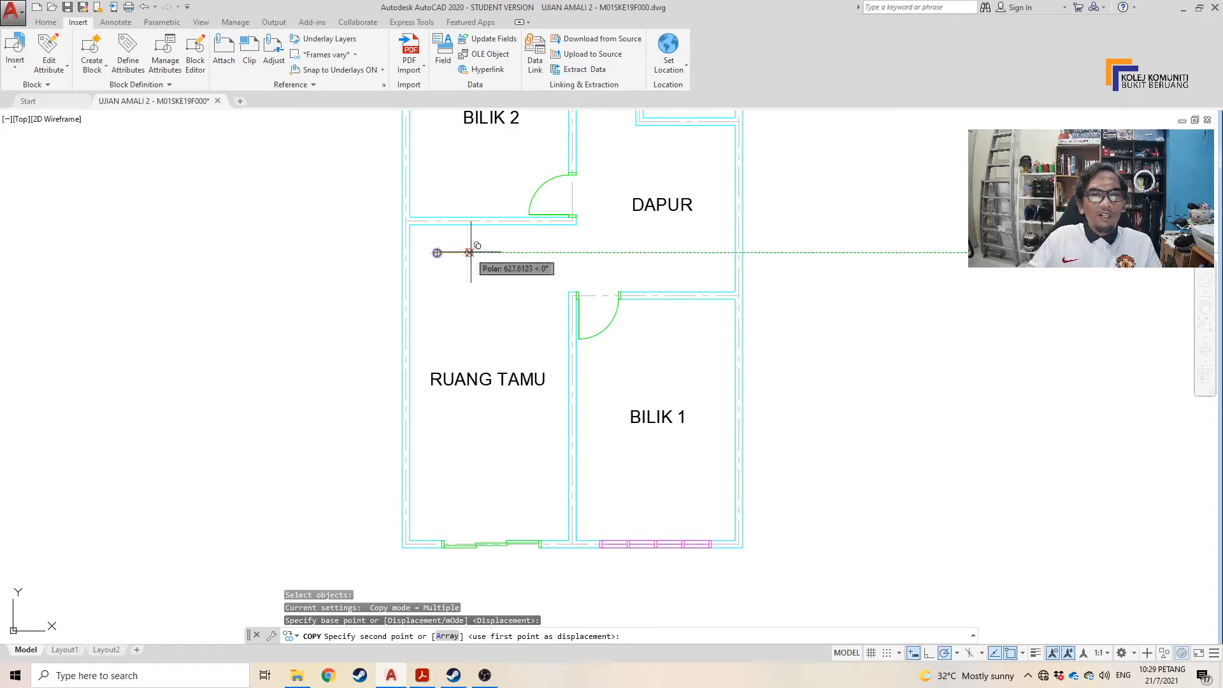
pyautogui.click(540, 252)
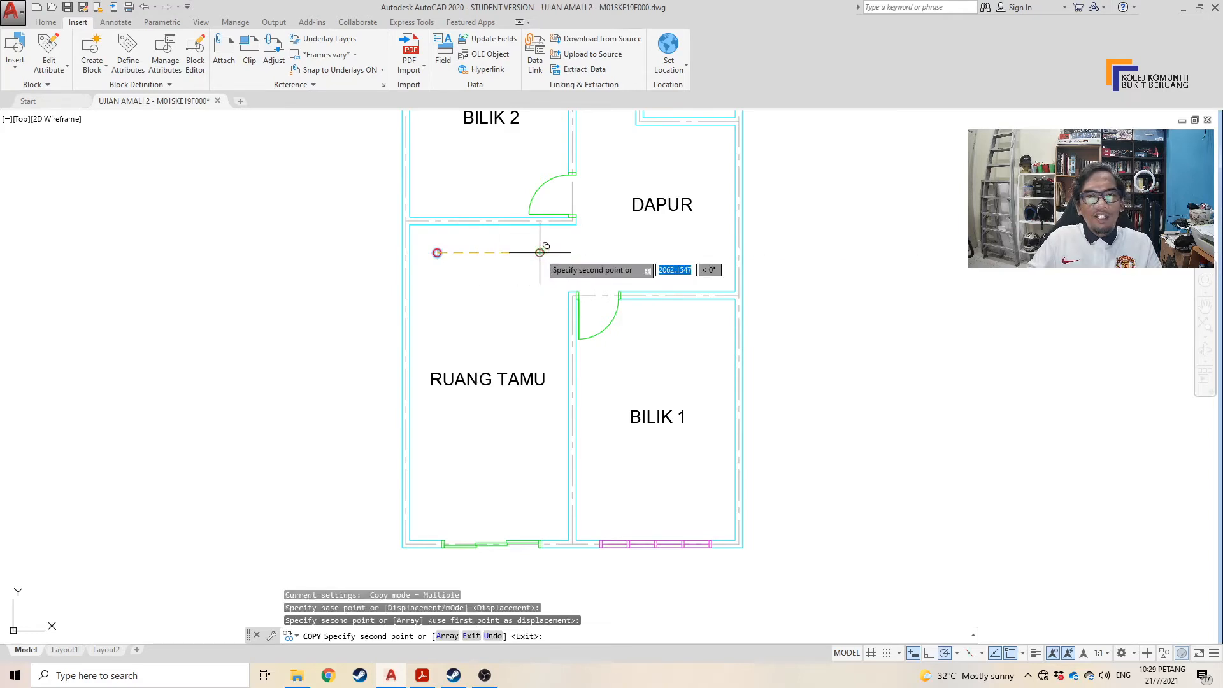
pyautogui.press('Escape')
# Copy the pair of downlights straight down as an array of 4 items spaced about 1717 mm, filling RUANG TAMU with four rows
pyautogui.write('ct ')
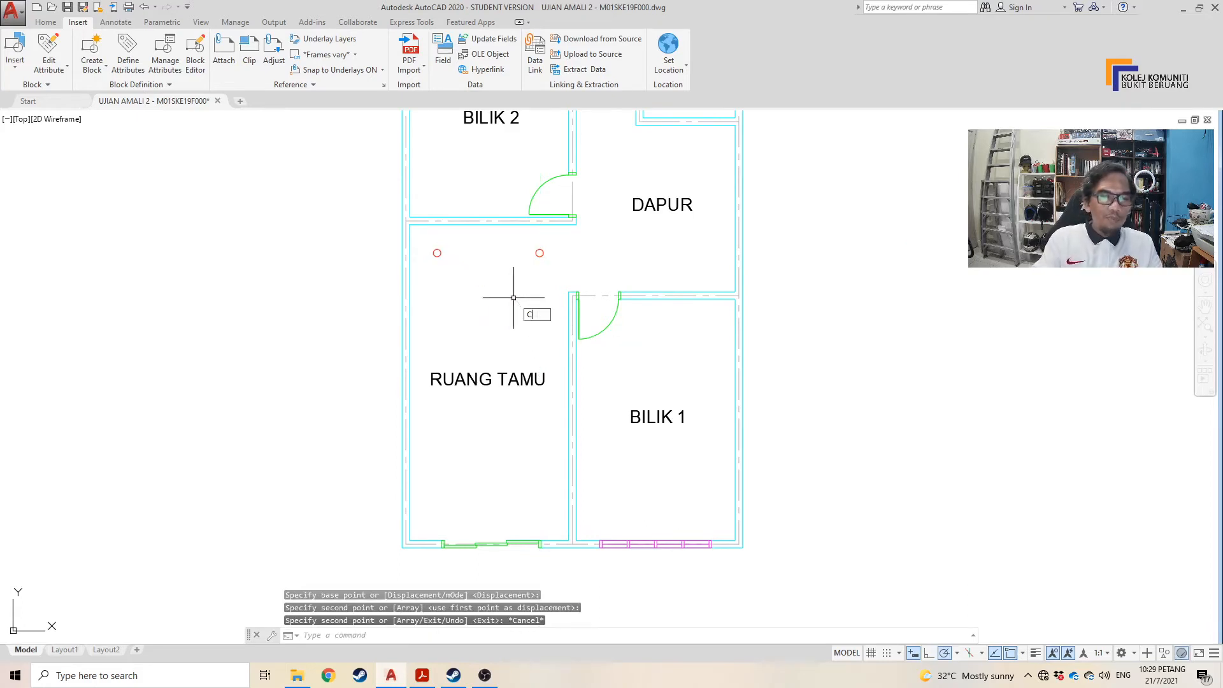
pyautogui.write('o')
pyautogui.press('Return')
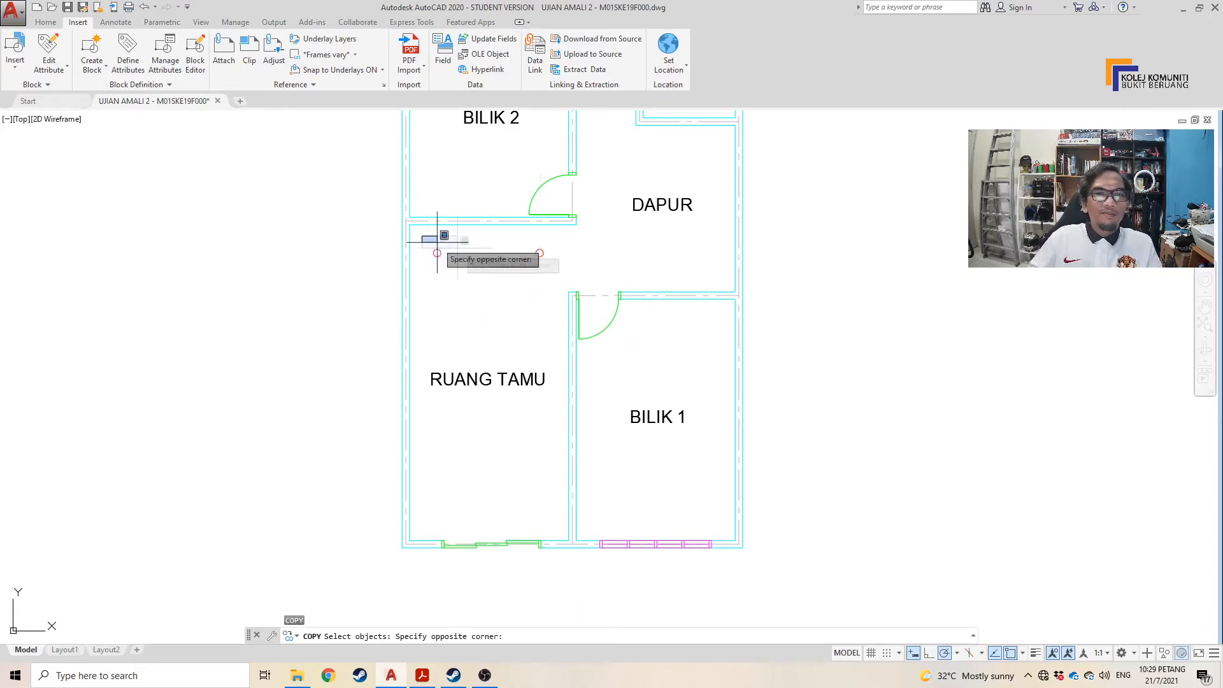
pyautogui.click(580, 276)
pyautogui.press('Return')
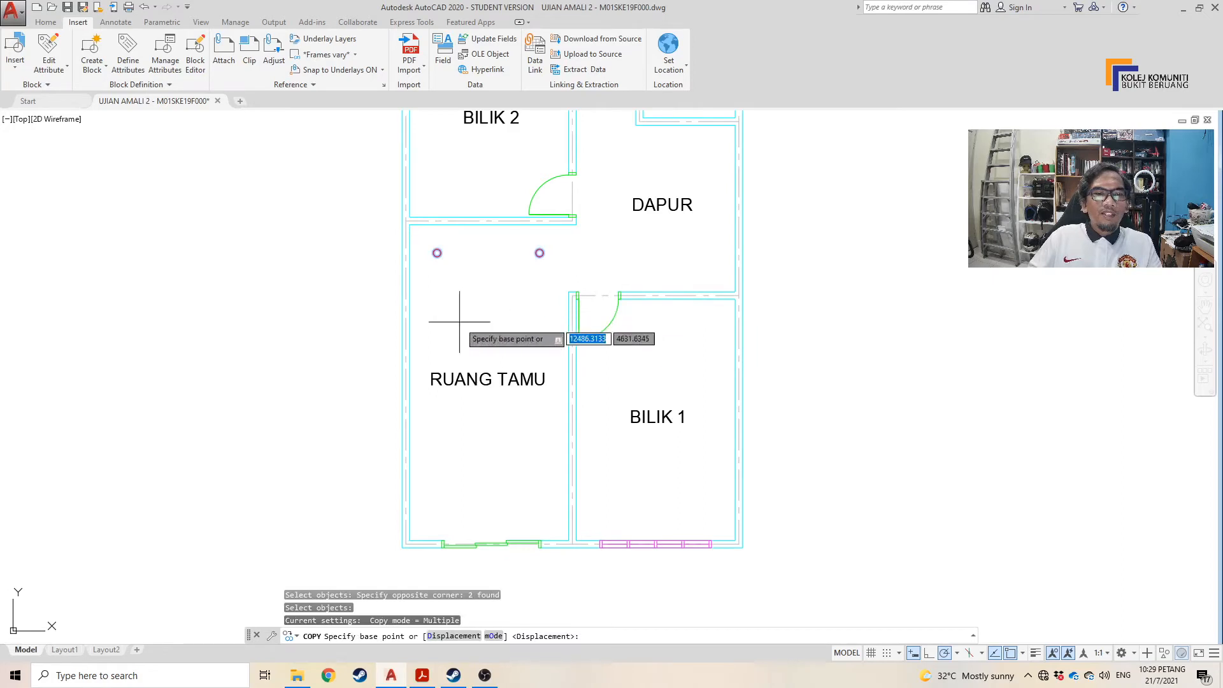
pyautogui.scroll(4, 459, 322)
pyautogui.click(405, 150)
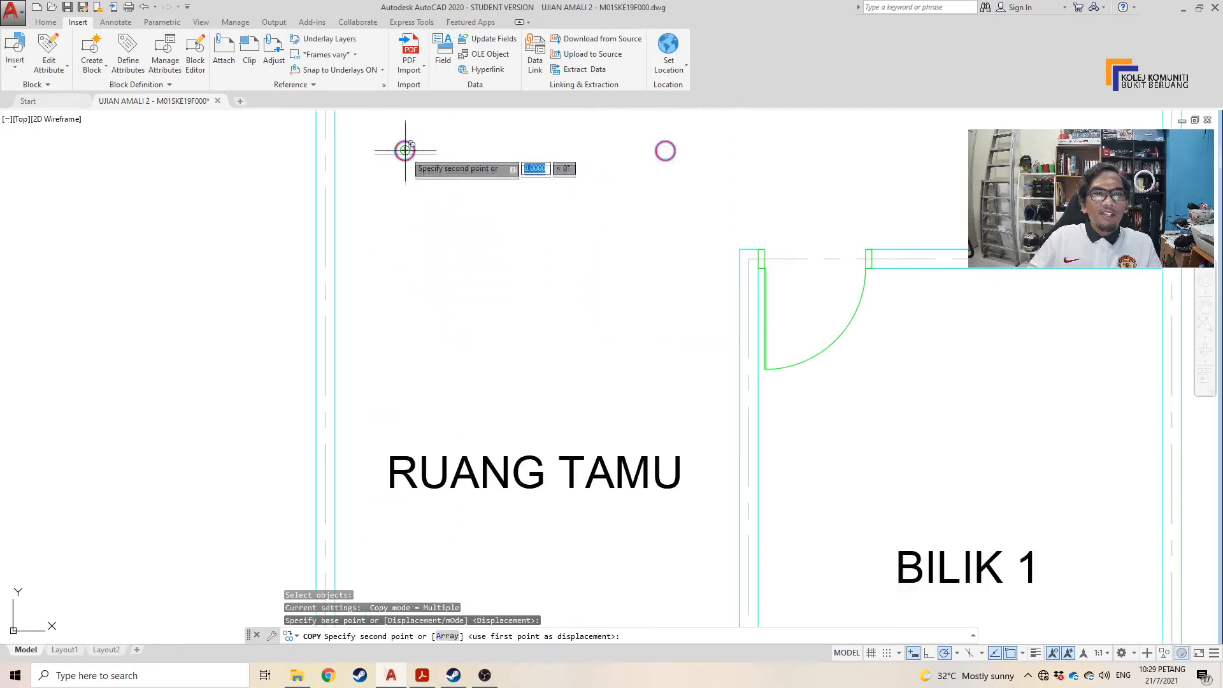
pyautogui.click(448, 636)
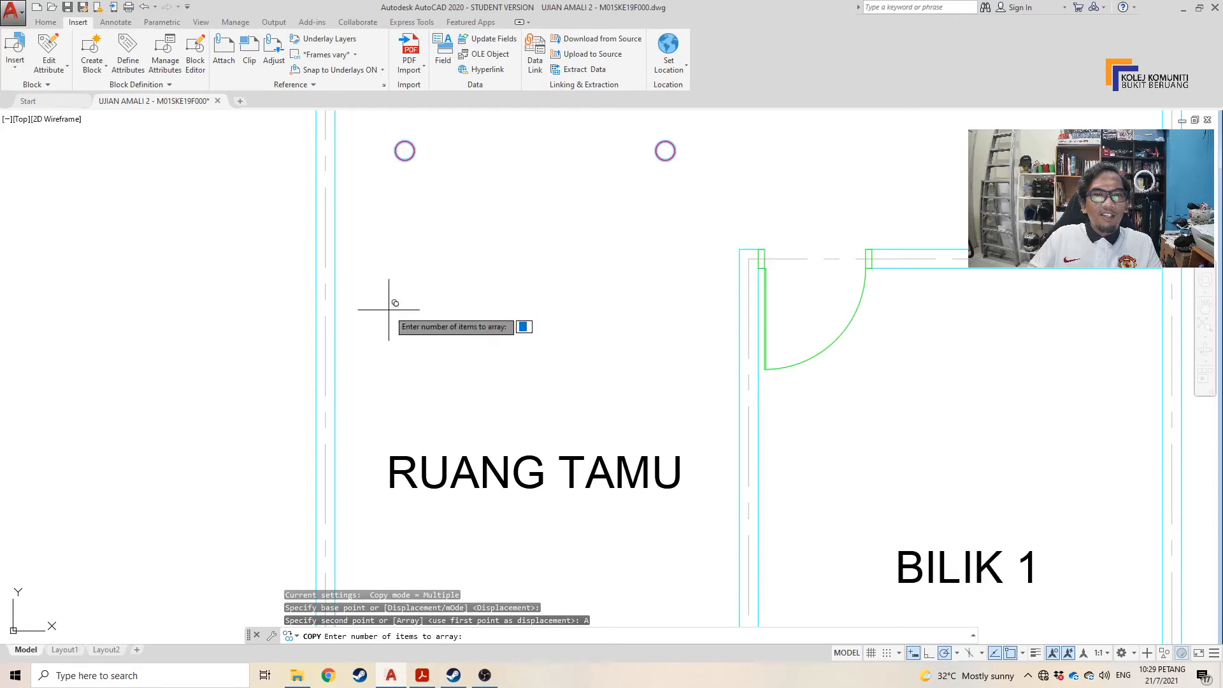
pyautogui.write('4')
pyautogui.press('Return')
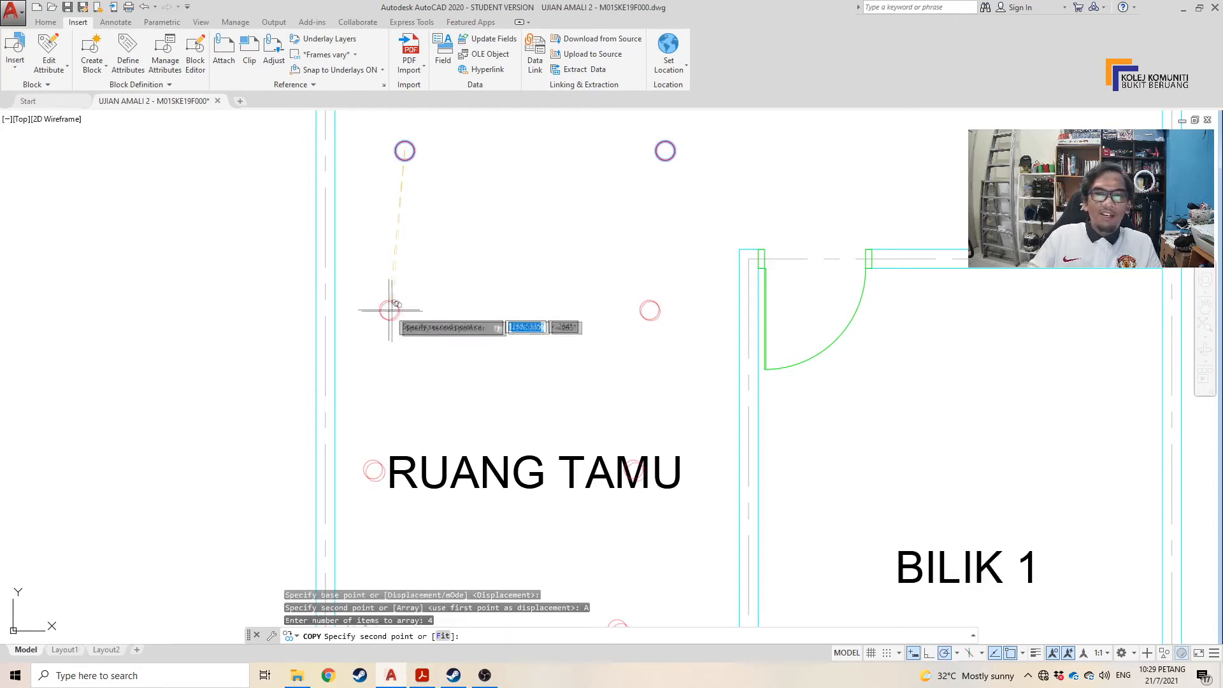
pyautogui.scroll(-5, 411, 211)
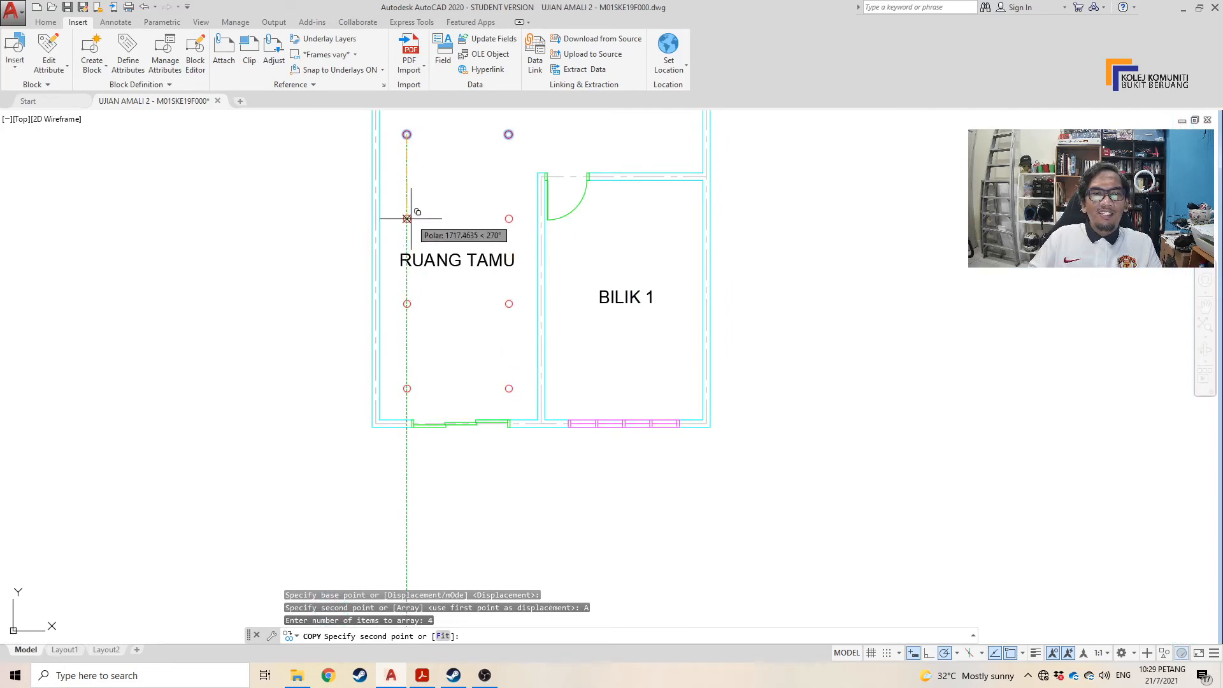
pyautogui.click(407, 219)
pyautogui.press('Escape')
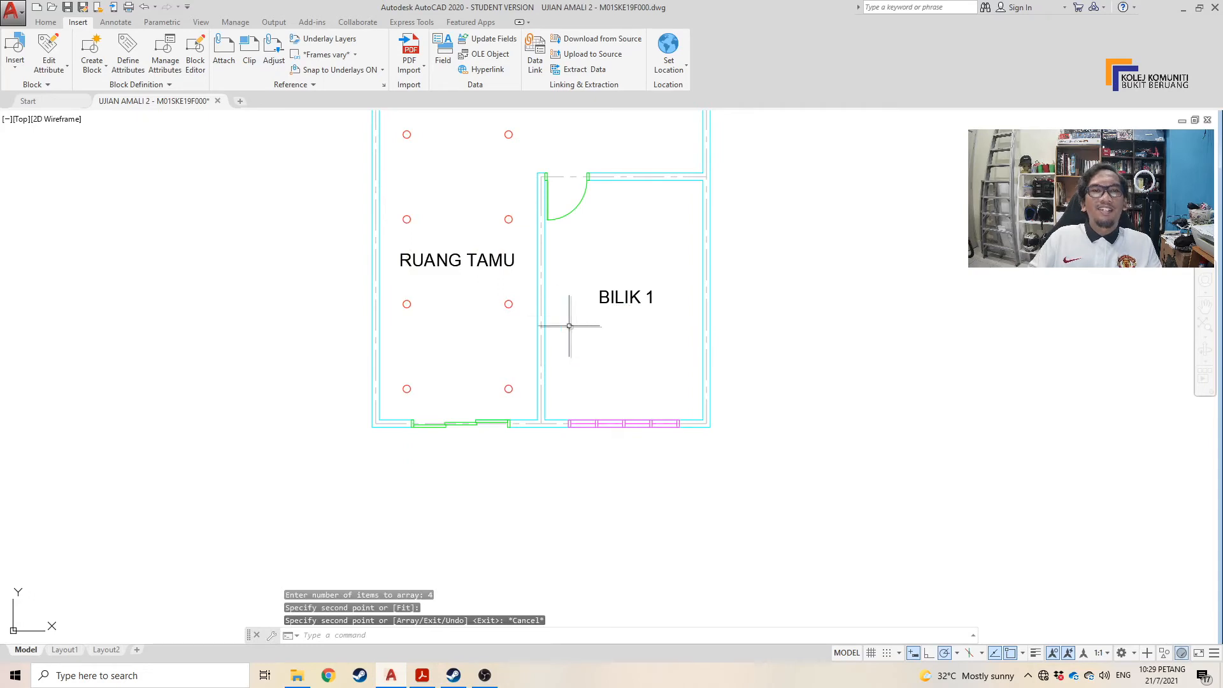
# Insert the KIPAS SILING block at the centre of RUANG TAMU, aligned with the wall midpoints
pyautogui.scroll(-2, 548, 313)
pyautogui.scroll(2, 522, 311)
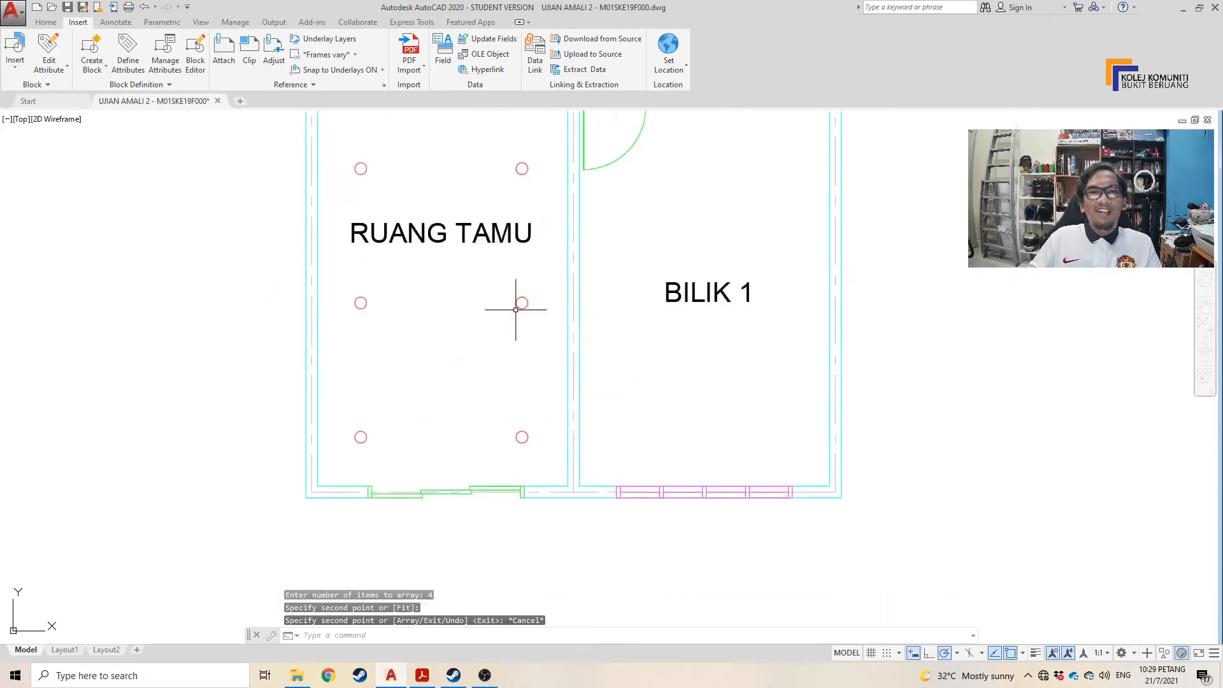
pyautogui.scroll(1, 489, 291)
pyautogui.moveTo(488, 292)
pyautogui.mouseDown(button='middle')
pyautogui.moveTo(531, 335)
pyautogui.moveTo(518, 350)
pyautogui.mouseUp(button='middle')
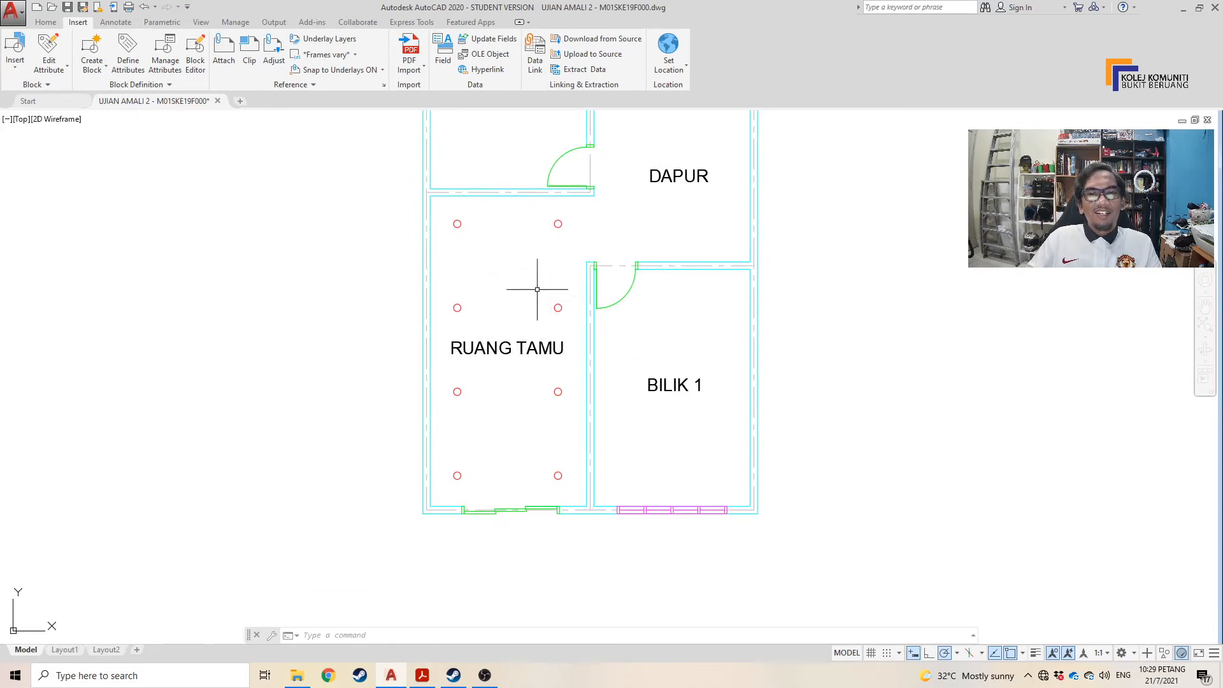
pyautogui.click(16, 62)
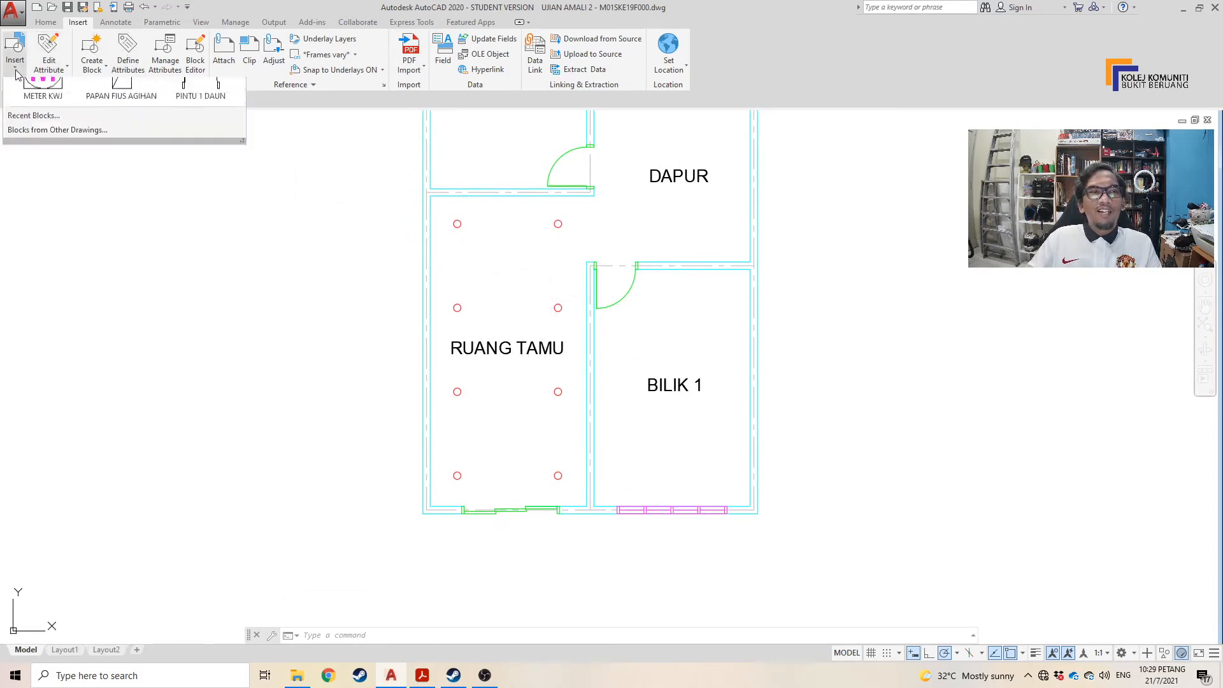
pyautogui.click(41, 125)
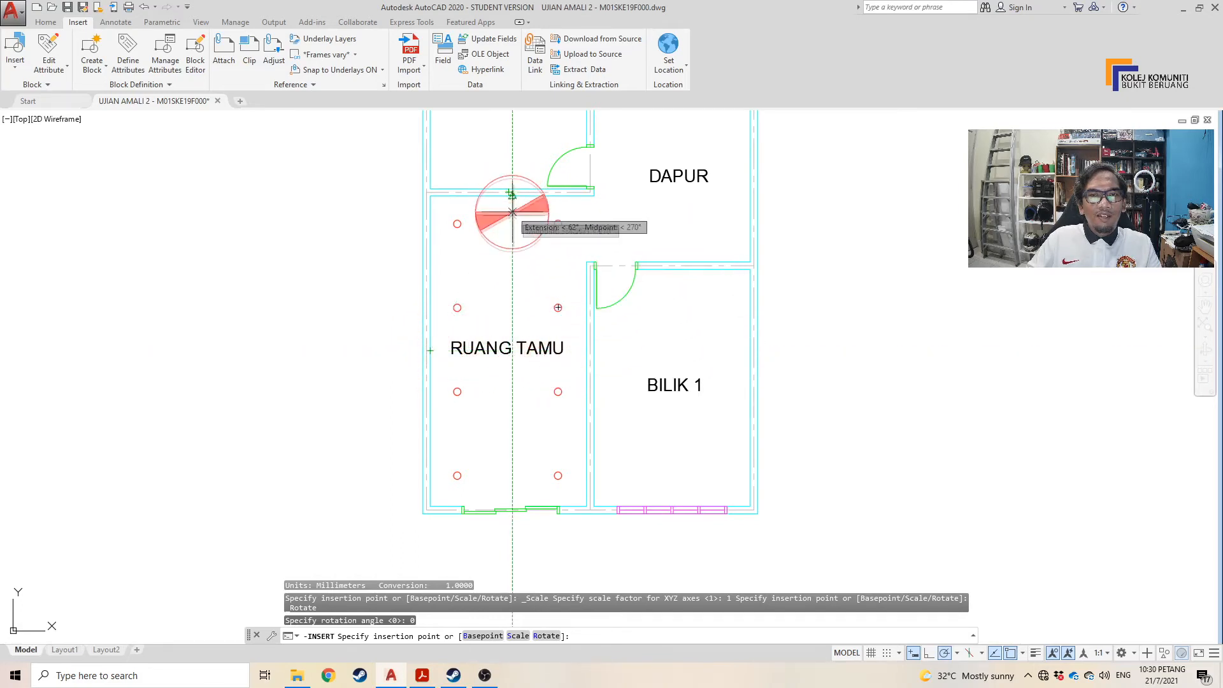
pyautogui.click(508, 350)
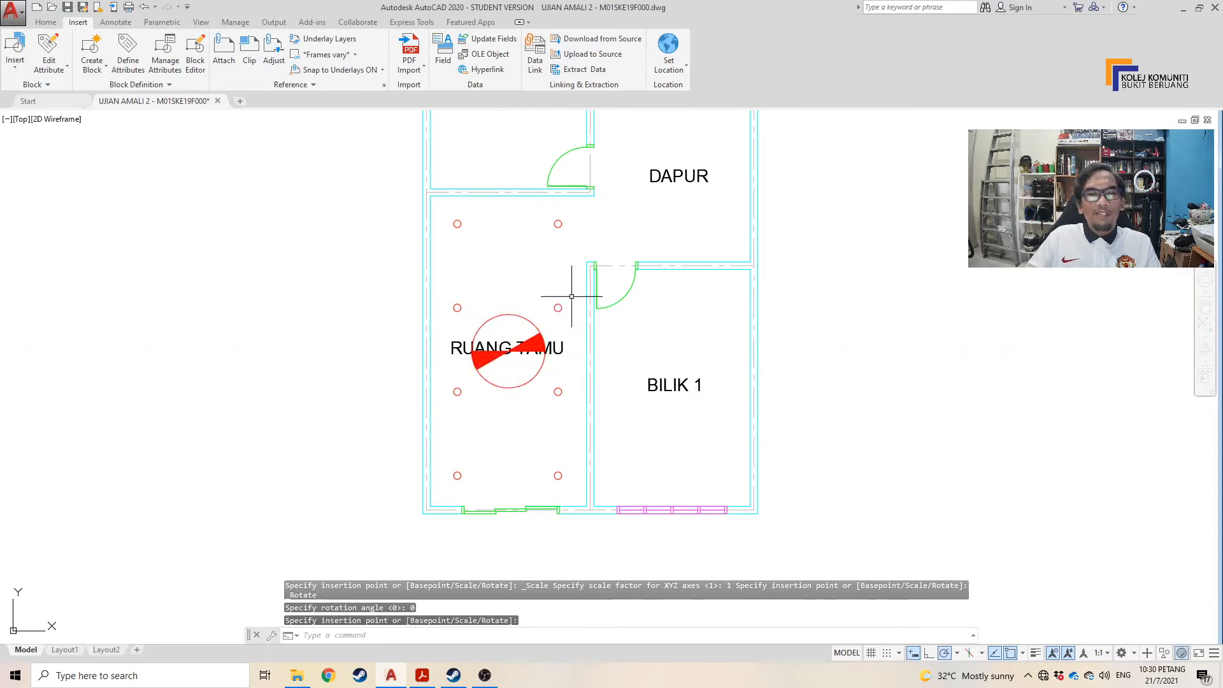
# Check the exam PDF plan and insert a SOKET ALIR KELUAR block on the front wall near RUANG TAMU's lower-left corner
pyautogui.hotkey('alt', 'Tab')
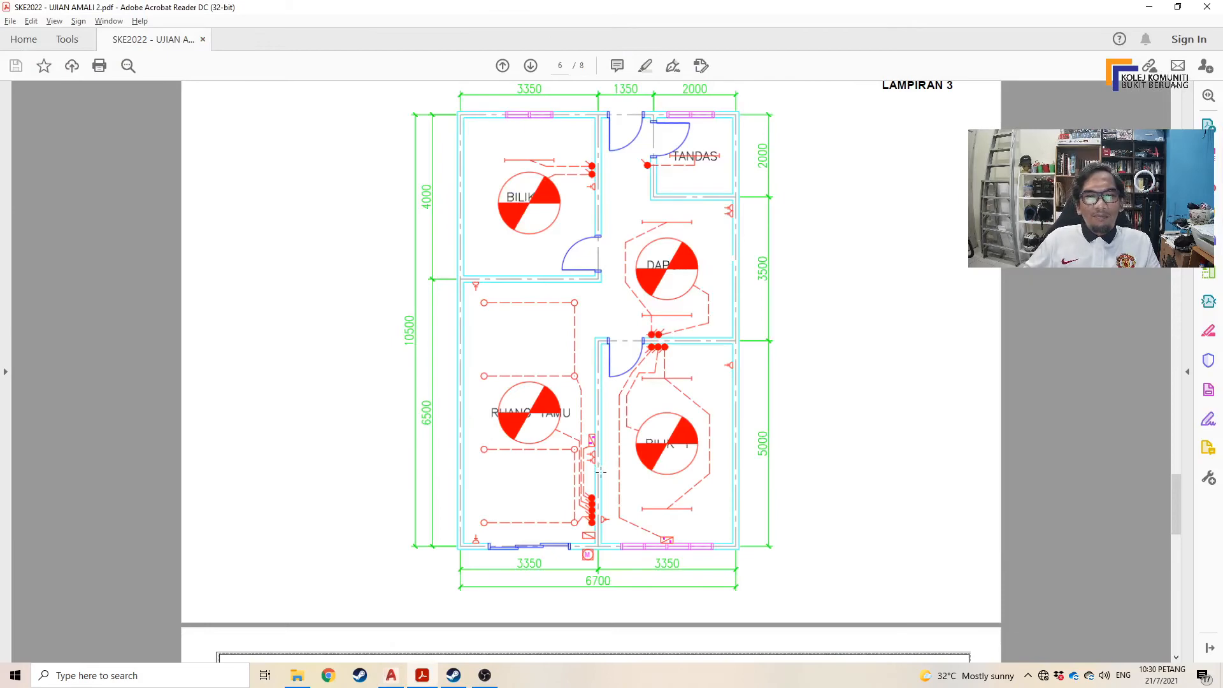
pyautogui.hotkey('alt', 'Tab')
pyautogui.click(15, 59)
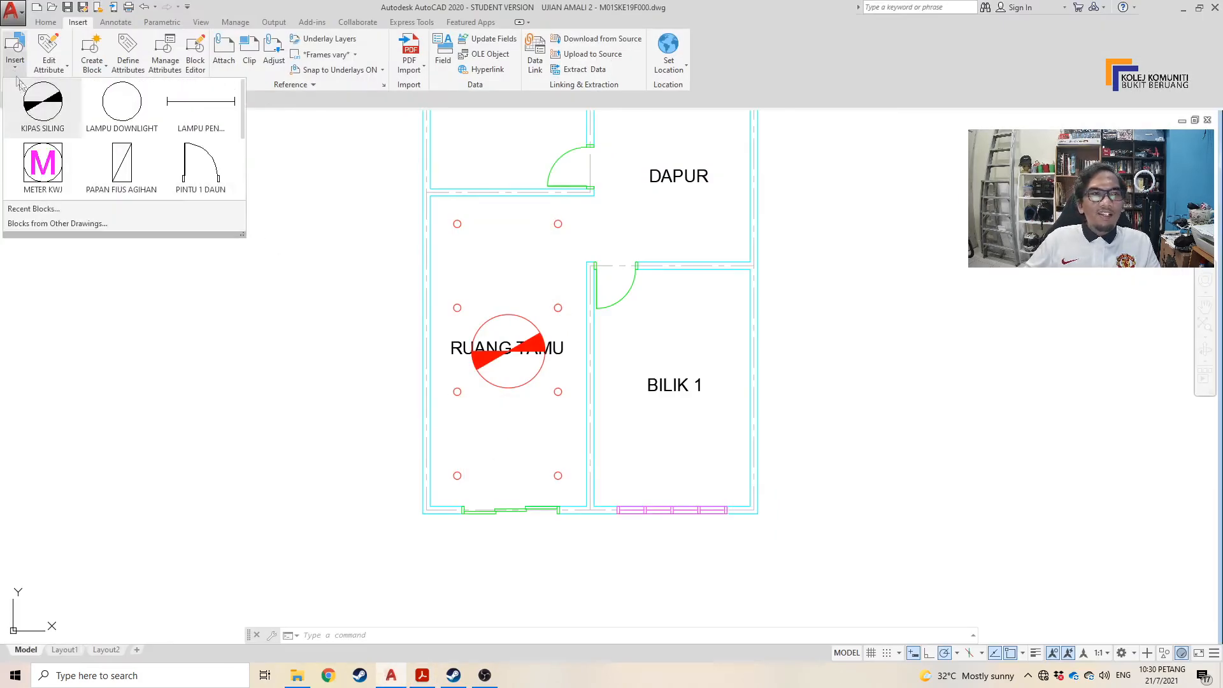
pyautogui.scroll(-1, 111, 173)
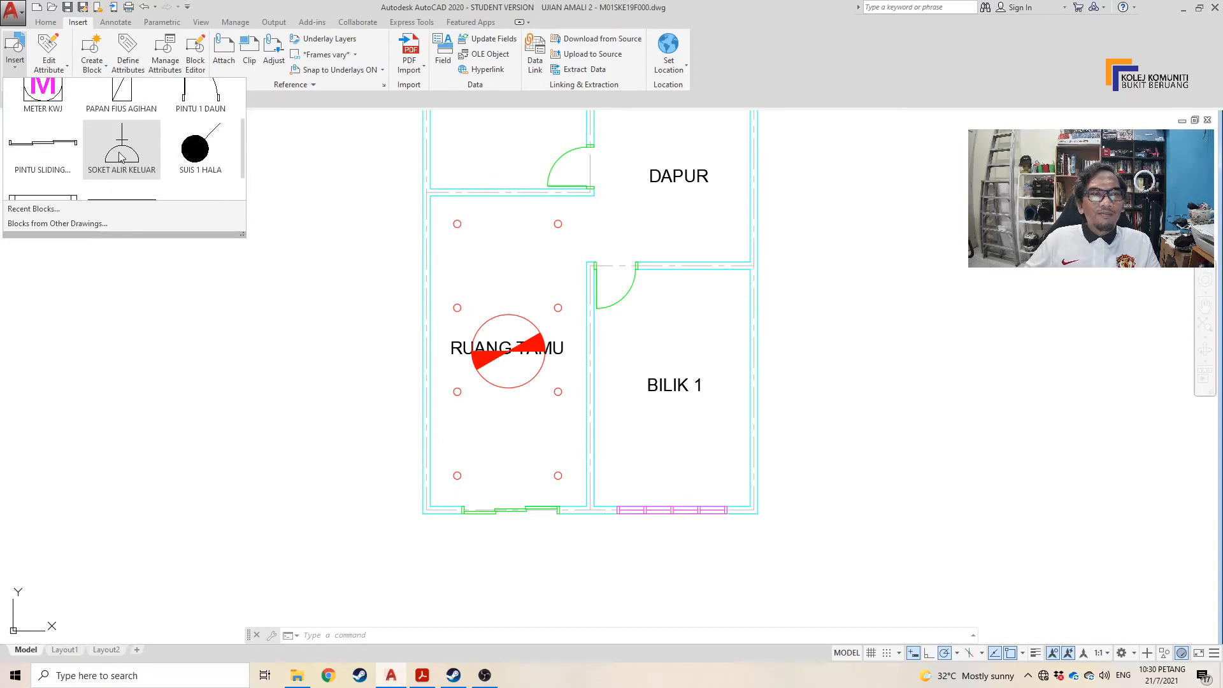
pyautogui.click(121, 157)
pyautogui.scroll(2, 500, 450)
pyautogui.scroll(-2, 529, 464)
pyautogui.scroll(5, 458, 506)
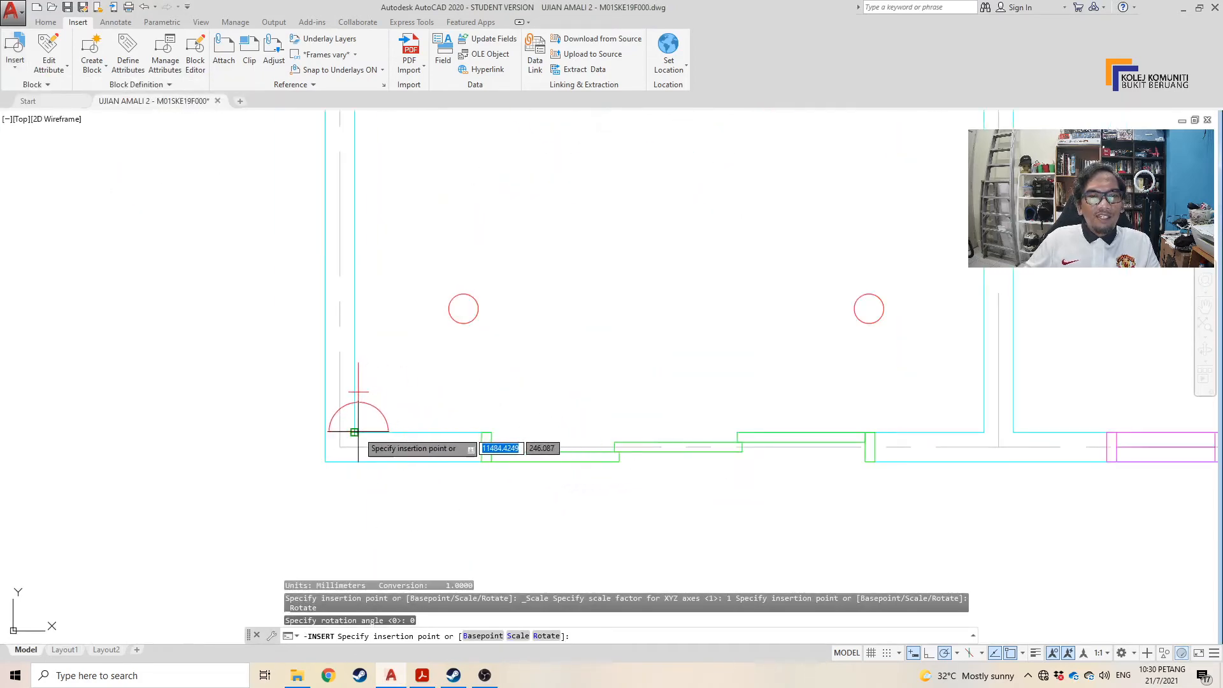
pyautogui.click(402, 432)
# Insert another SOKET ALIR KELUAR block near RUANG TAMU's upper-left corner and rotate it 180° so it points downward
pyautogui.scroll(-7, 563, 412)
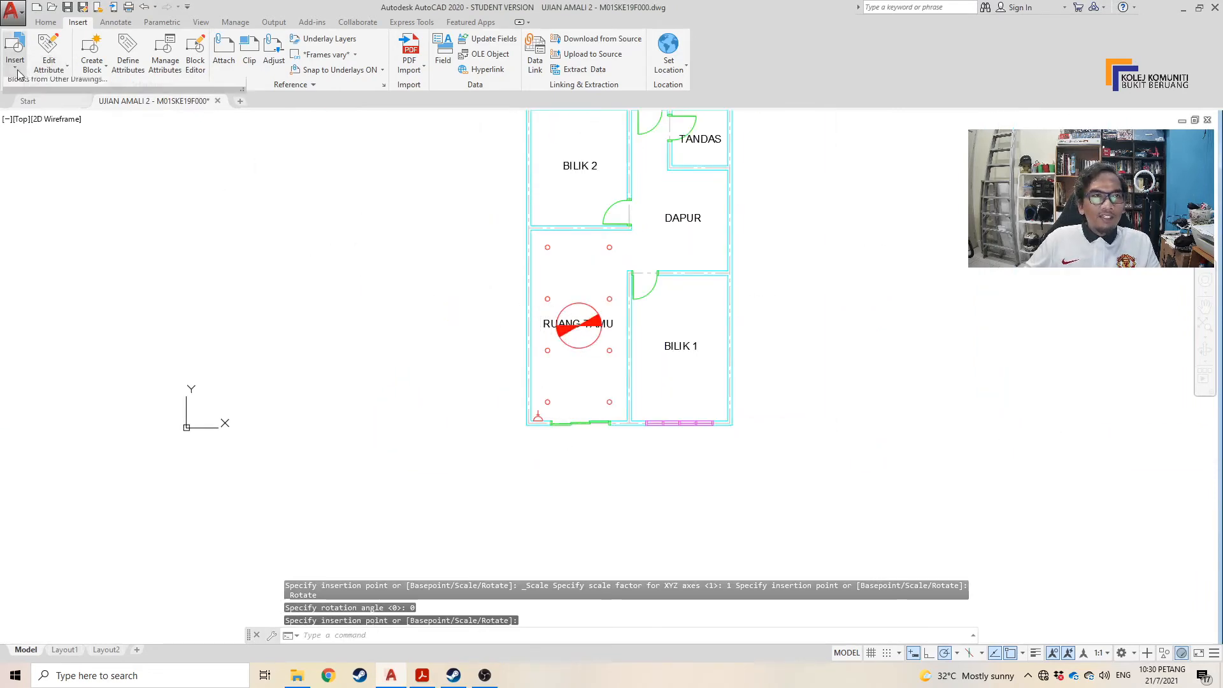
pyautogui.click(123, 177)
pyautogui.scroll(5, 556, 207)
pyautogui.click(509, 335)
pyautogui.press('Escape')
pyautogui.click(46, 22)
pyautogui.click(214, 39)
pyautogui.click(494, 336)
pyautogui.press('space')
pyautogui.click(509, 335)
pyautogui.click(487, 336)
# Move the rotated socket up against the wall between RUANG TAMU and BILIK 2, near the corner
pyautogui.write('m')
pyautogui.click(492, 336)
pyautogui.press('space')
pyautogui.click(509, 335)
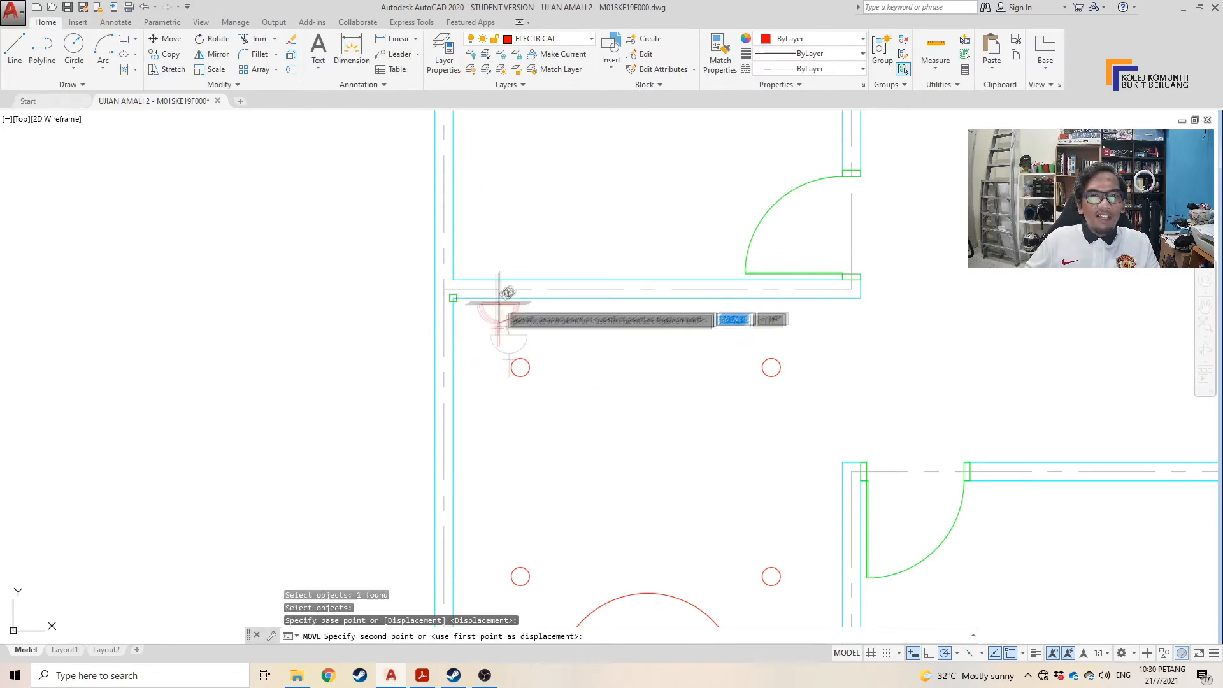
pyautogui.click(509, 298)
# Insert a third SOKET ALIR KELUAR block near the BILIK 1 wall in RUANG TAMU and rotate it 90° to point left
pyautogui.scroll(-7, 631, 410)
pyautogui.scroll(4, 773, 504)
pyautogui.click(78, 22)
pyautogui.click(14, 62)
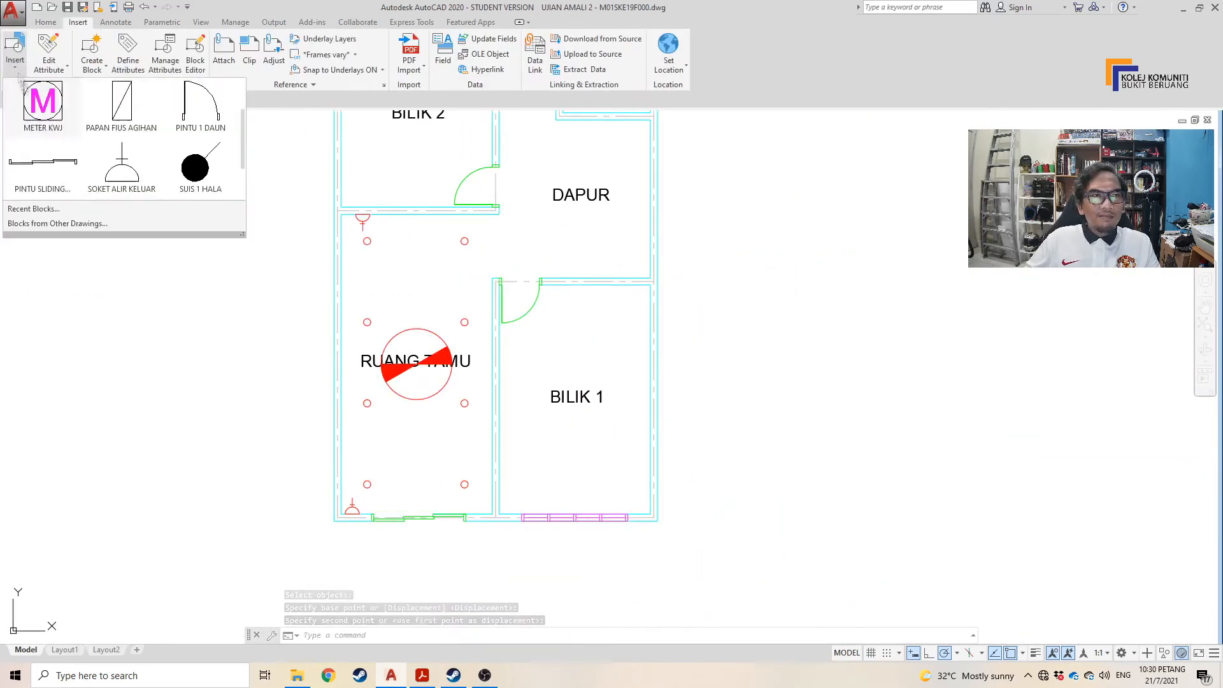
pyautogui.click(123, 177)
pyautogui.scroll(4, 395, 426)
pyautogui.click(45, 22)
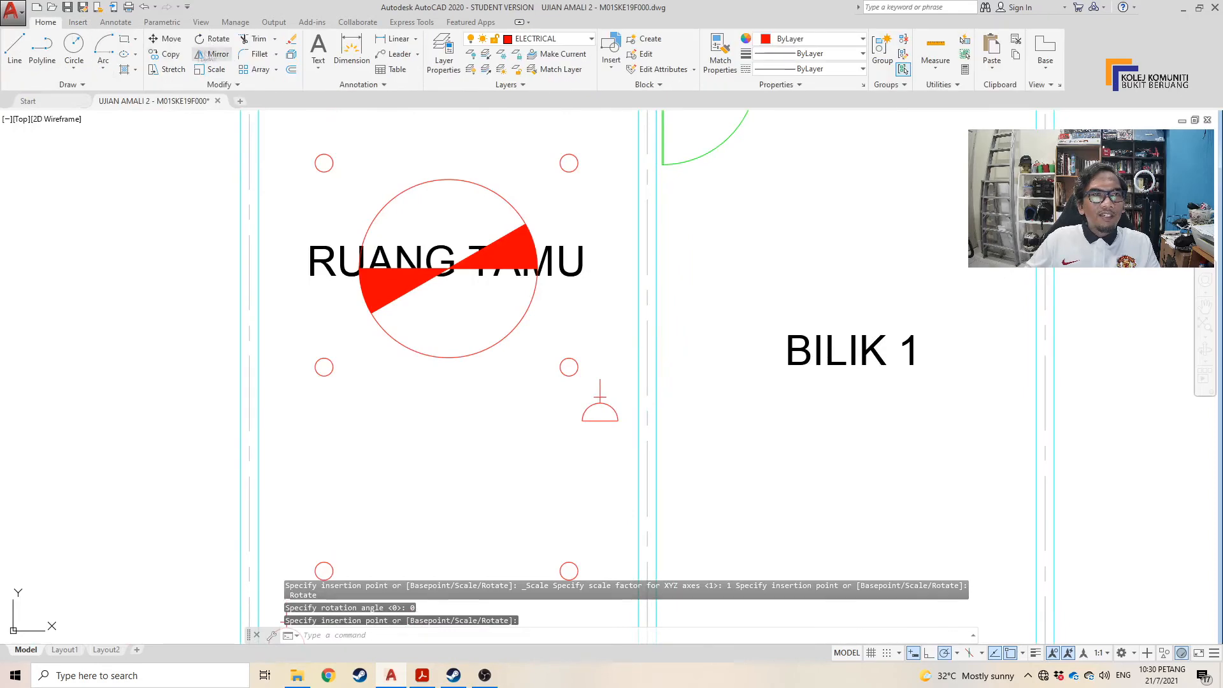
pyautogui.click(217, 39)
pyautogui.click(615, 411)
pyautogui.press('space')
pyautogui.click(600, 421)
pyautogui.click(601, 353)
# Copy the left-pointing socket and place the two sockets together on RUANG TAMU's side of the BILIK 1 wall
pyautogui.click(170, 54)
pyautogui.click(590, 407)
pyautogui.press('space')
pyautogui.click(588, 408)
pyautogui.press('Escape')
pyautogui.scroll(-2, 641, 515)
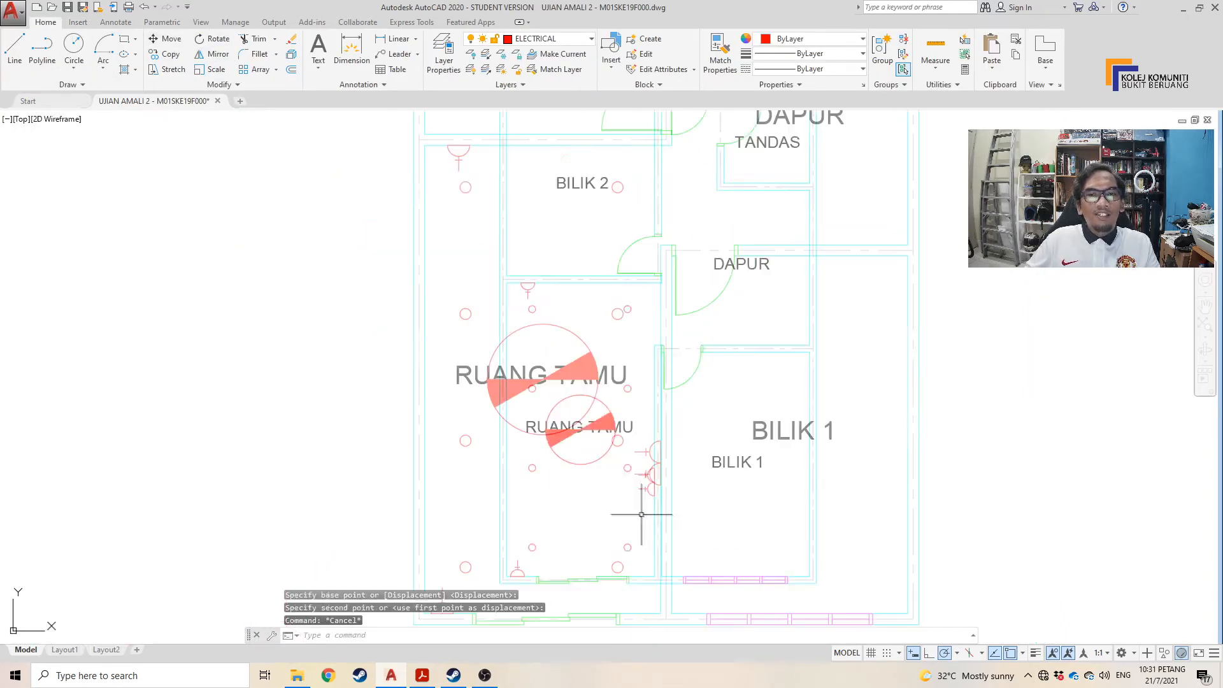
# Check the exam PDF plan and insert a SUIS 1 HALA block in the lower-right part of RUANG TAMU
pyautogui.hotkey('alt', 'Tab')
pyautogui.hotkey('alt', 'Tab')
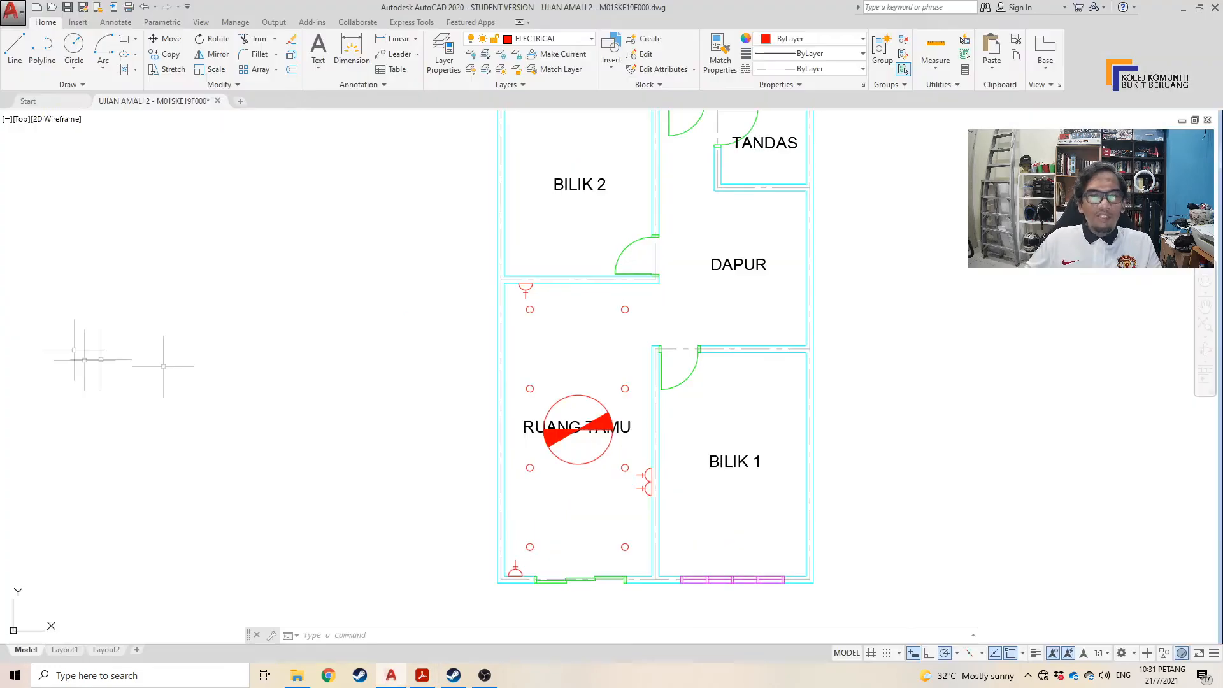
pyautogui.click(78, 22)
pyautogui.click(14, 48)
pyautogui.click(201, 162)
pyautogui.scroll(6, 677, 599)
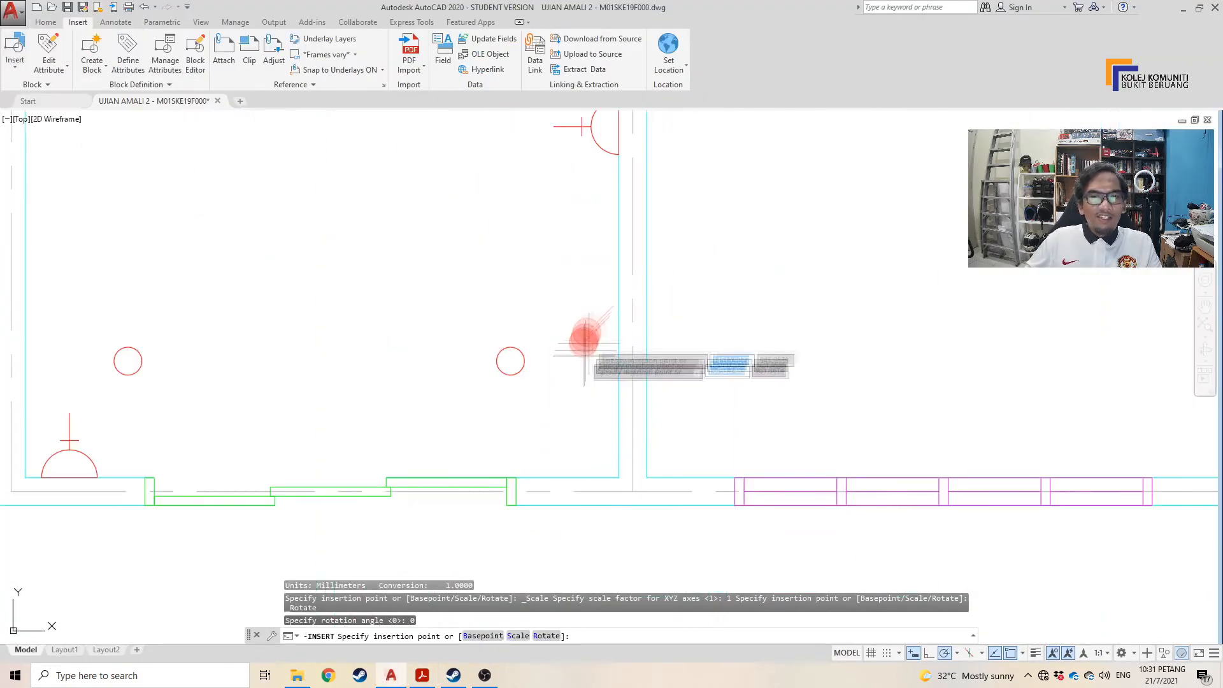
pyautogui.click(466, 266)
# Rotate the one-way switch 90° so its lever points to the upper left
pyautogui.click(45, 22)
pyautogui.click(218, 39)
pyautogui.click(385, 200)
pyautogui.click(508, 303)
pyautogui.press('space')
pyautogui.click(467, 280)
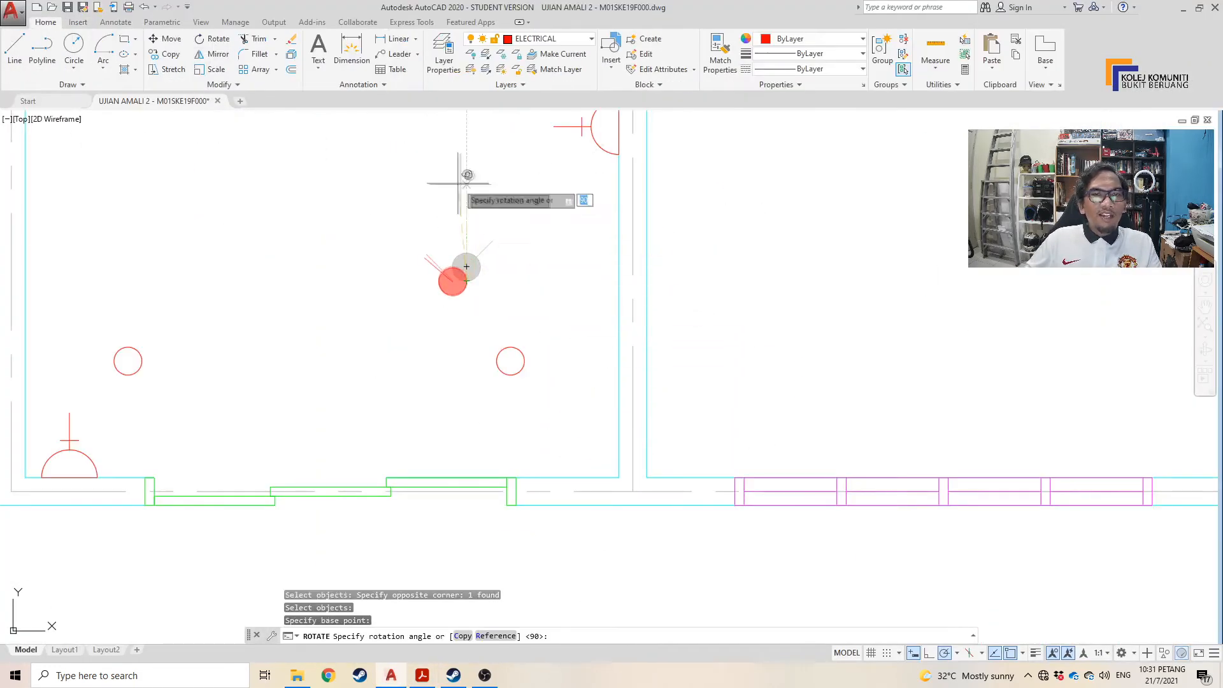
pyautogui.press('Escape')
# Check the exam PDF plan and copy the switch straight up four times, forming a touching column of five switches
pyautogui.hotkey('alt', 'Tab')
pyautogui.hotkey('alt', 'Tab')
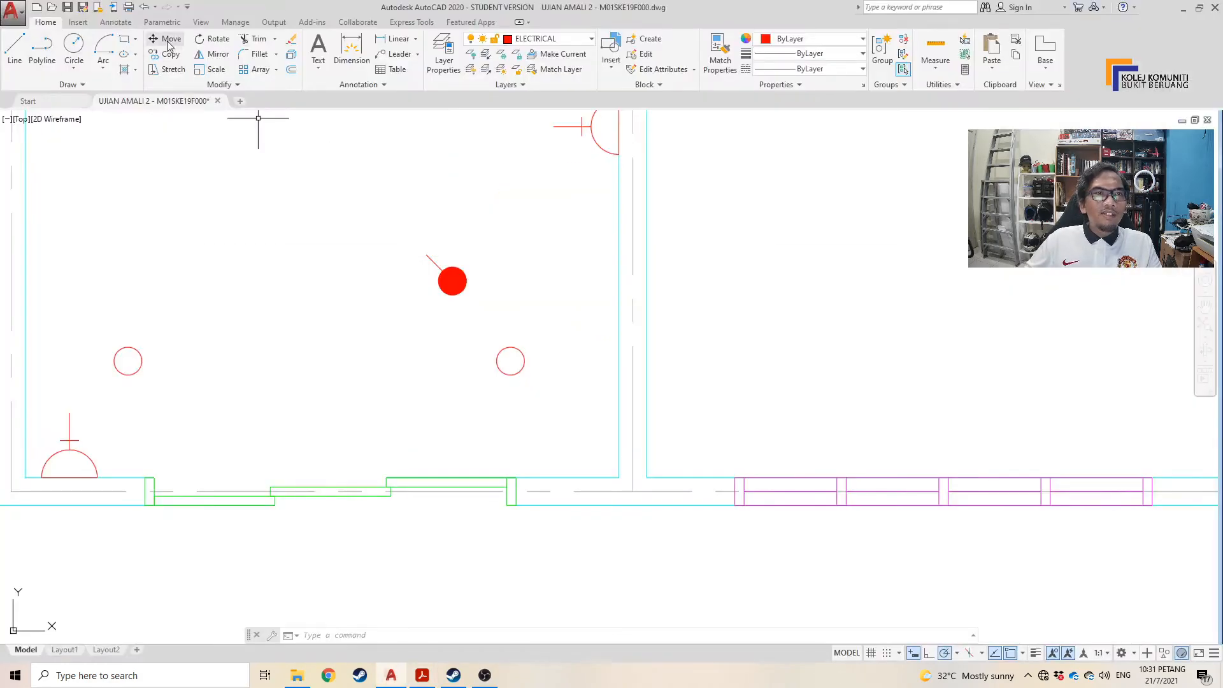
pyautogui.click(500, 303)
pyautogui.click(452, 295)
pyautogui.click(452, 267)
pyautogui.click(452, 239)
pyautogui.click(452, 211)
pyautogui.click(453, 183)
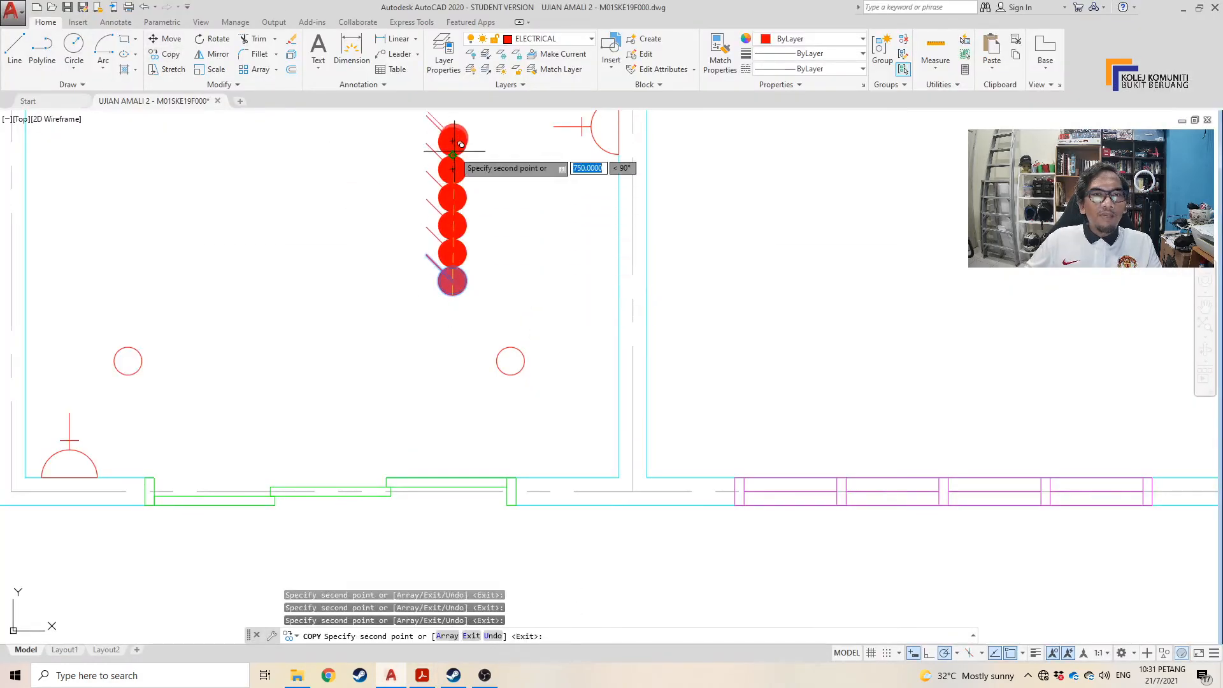
pyautogui.click(453, 156)
# Move the column of five switches against RUANG TAMU's side of the BILIK 1 wall, below the sockets
pyautogui.click(167, 39)
pyautogui.click(409, 122)
pyautogui.click(488, 304)
pyautogui.press('space')
pyautogui.click(467, 281)
pyautogui.click(621, 390)
pyautogui.press('Escape')
# Check the exam PDF plan and insert a PAPAN FIUS AGIHAN block just below and left of the switch column
pyautogui.hotkey('alt', 'Tab')
pyautogui.hotkey('alt', 'Tab')
pyautogui.click(78, 22)
pyautogui.click(16, 51)
pyautogui.click(201, 165)
pyautogui.click(544, 444)
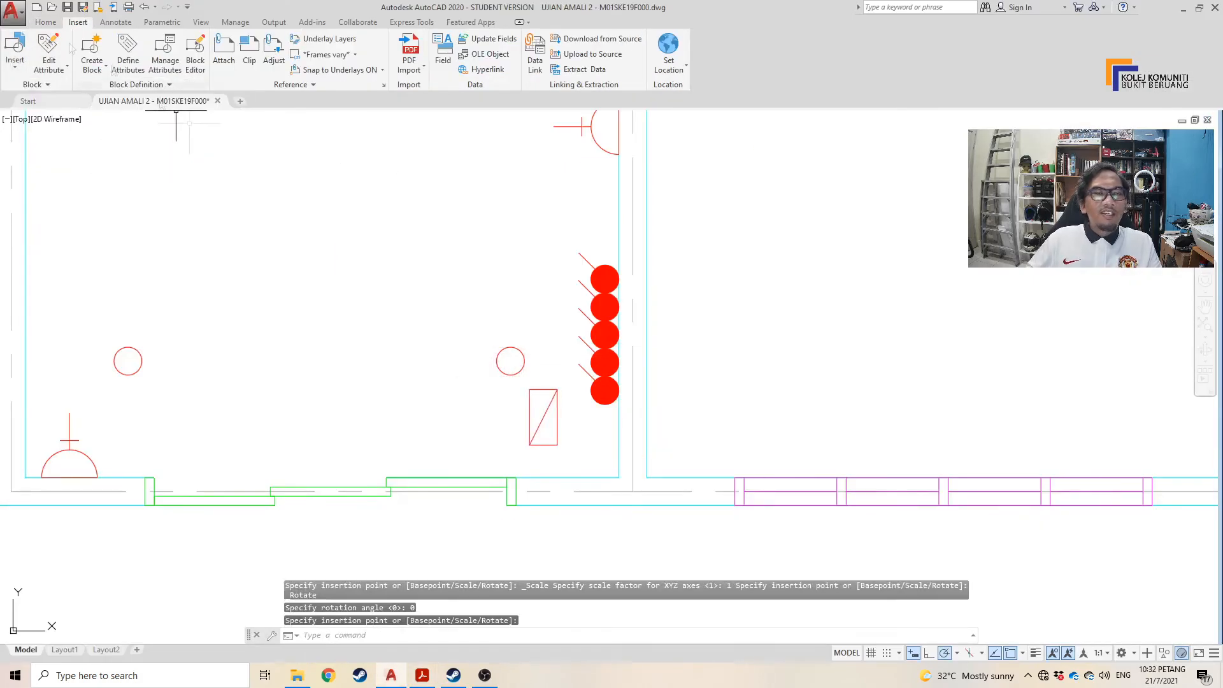
pyautogui.press('space')
pyautogui.click(546, 415)
pyautogui.press('space')
pyautogui.click(543, 411)
pyautogui.press('Escape')
# Rotate the PAPAN FIUS AGIHAN symbol 90° and move it against the BILIK 1 wall below the switch column
pyautogui.click(46, 22)
pyautogui.click(214, 39)
pyautogui.click(539, 426)
pyautogui.press('space')
pyautogui.click(544, 417)
pyautogui.press('space')
# Move the METER KWJ symbol up against the outer face of the front wall, directly below the fuse board
pyautogui.press('space')
pyautogui.click(571, 432)
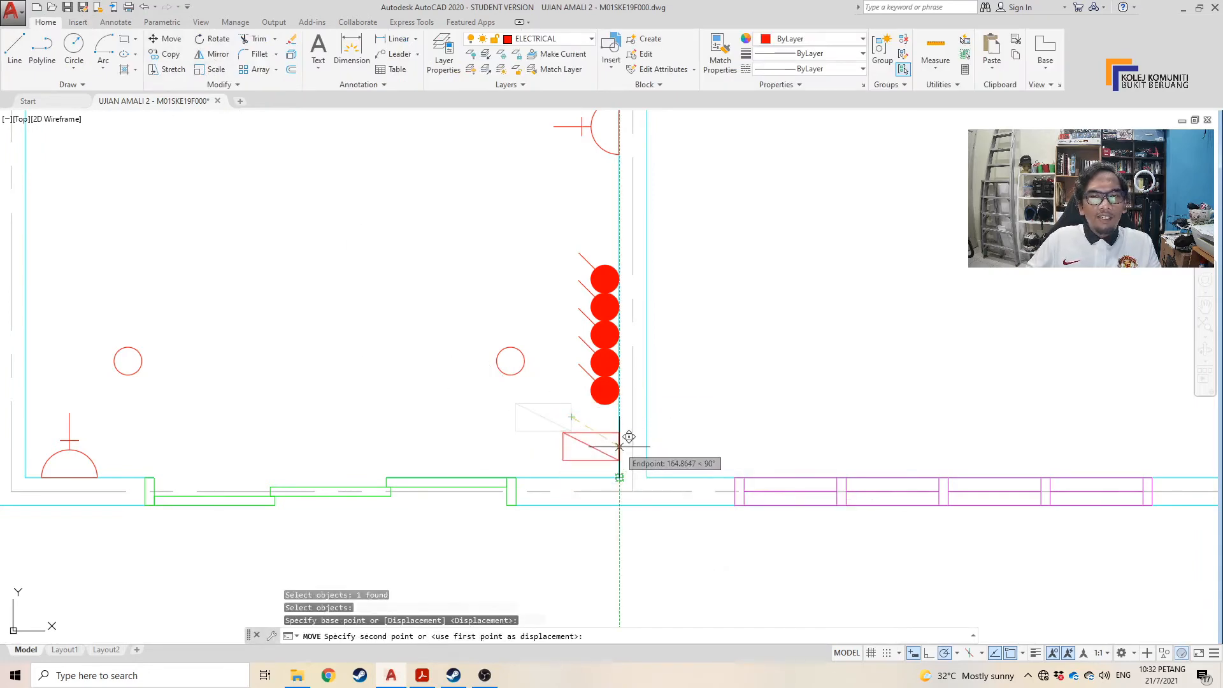
pyautogui.click(619, 461)
# Check the exam PDF plan and insert a METER KWJ block outside the house, below the front wall near the fuse board
pyautogui.hotkey('alt', 'Tab')
pyautogui.hotkey('alt', 'Tab')
pyautogui.click(78, 22)
pyautogui.click(15, 48)
pyautogui.click(40, 102)
pyautogui.click(581, 568)
pyautogui.write('m')
pyautogui.press('space')
pyautogui.click(591, 559)
pyautogui.press('space')
pyautogui.click(581, 521)
pyautogui.click(593, 506)
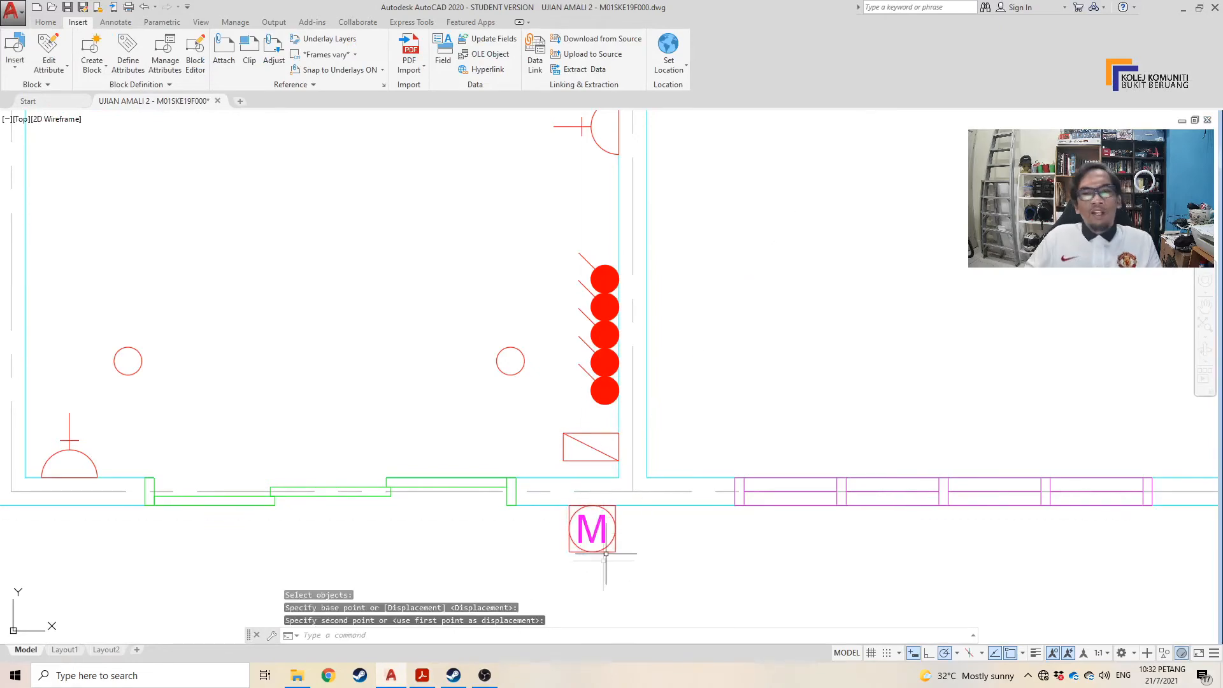
pyautogui.scroll(-5, 647, 529)
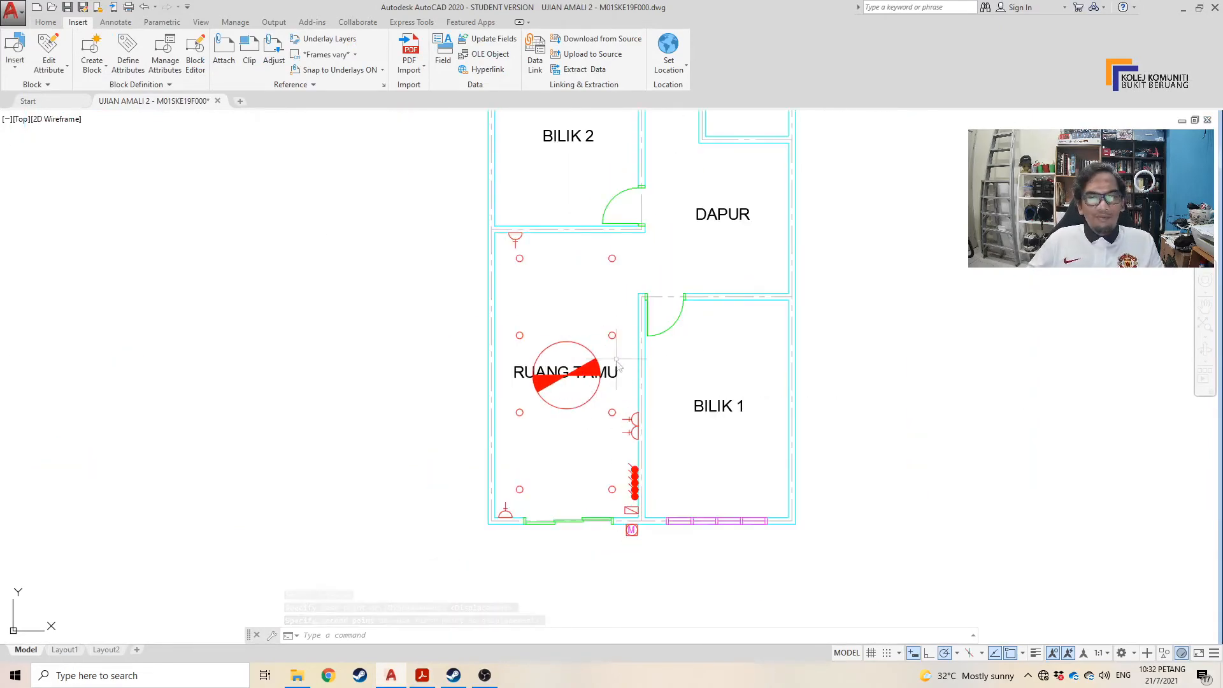
# Save the drawing, then draw a rectangle of 300 by 150 in the empty area beside the plan
pyautogui.hotkey('ctrl', 's')
pyautogui.click(38, 25)
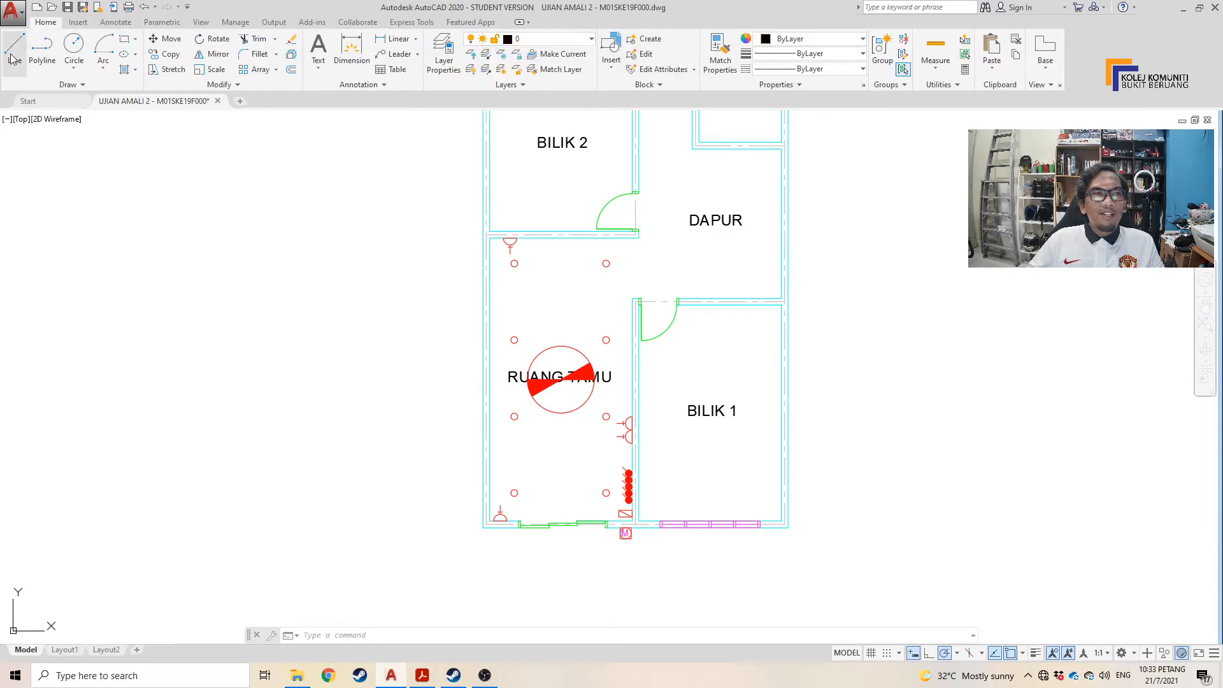
pyautogui.click(124, 39)
pyautogui.click(299, 379)
pyautogui.write('300,150')
pyautogui.press('Return')
pyautogui.scroll(12, 293, 371)
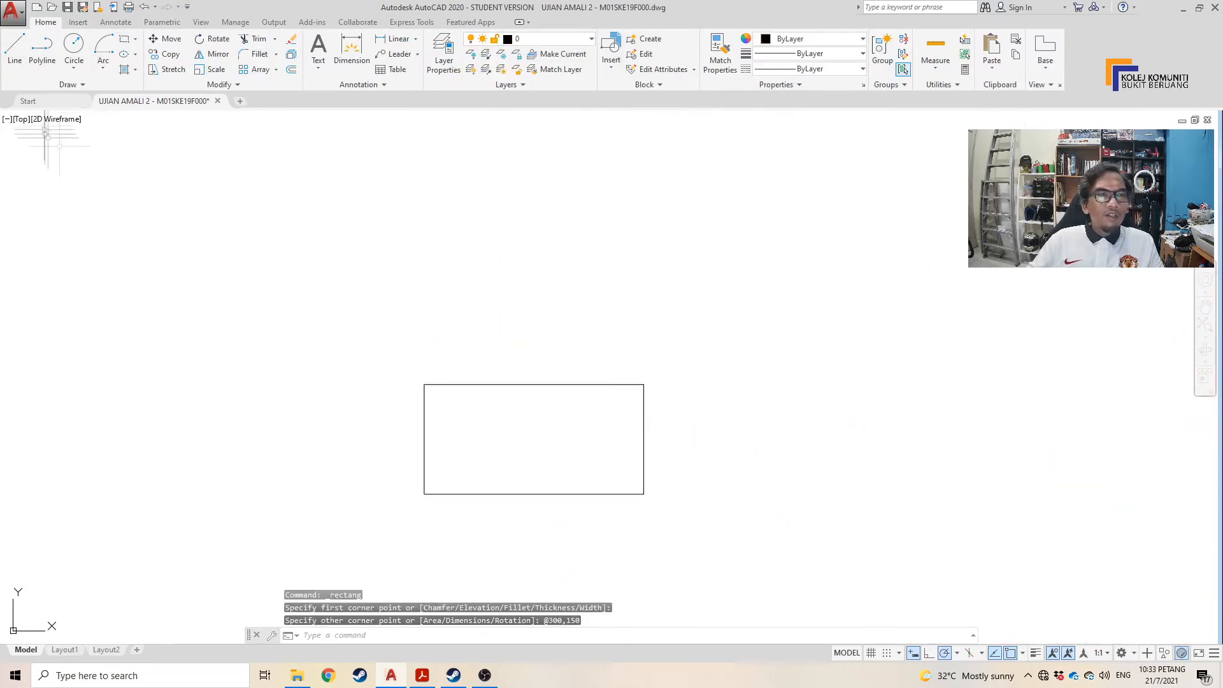
# Draw a diagonal line across the rectangle from its lower-left corner to its upper-right corner
pyautogui.click(15, 47)
pyautogui.click(425, 495)
pyautogui.click(644, 384)
pyautogui.press('Escape')
pyautogui.write('dt')
pyautogui.press('Return')
pyautogui.write('150')
pyautogui.press('Return')
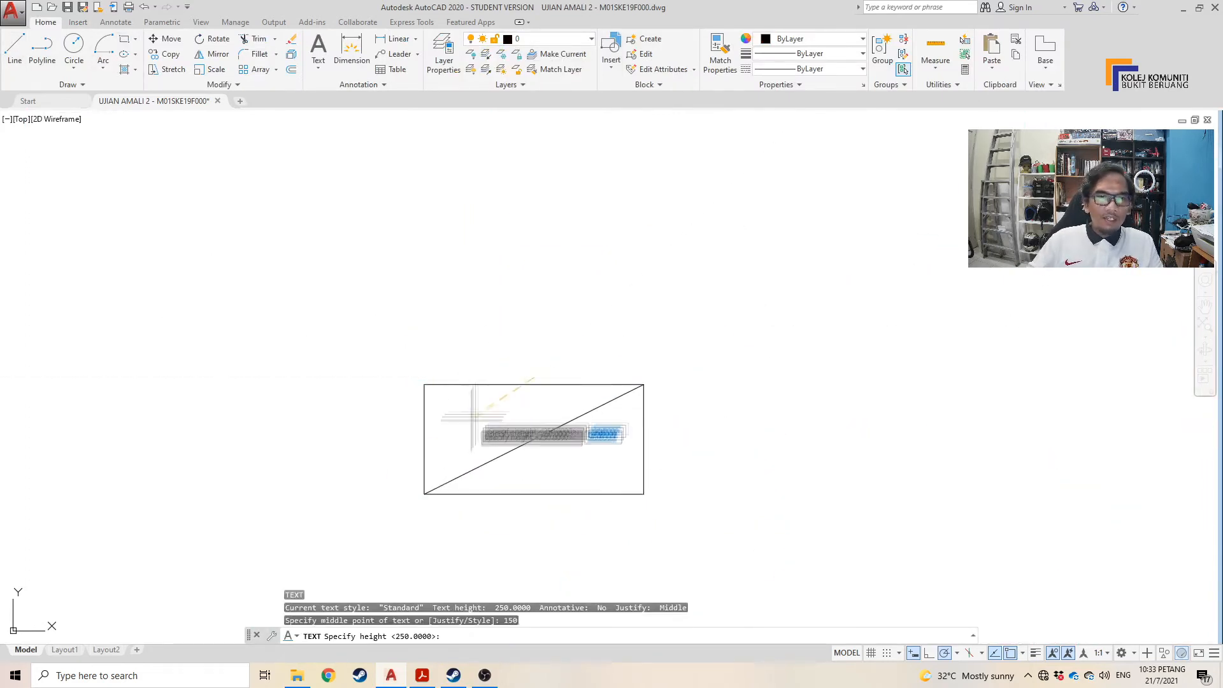
pyautogui.press('Return')
pyautogui.press('Escape')
# Place a middle-justified single-line text "A" with height 150 in the upper-left half of the rectangle
pyautogui.press('Return')
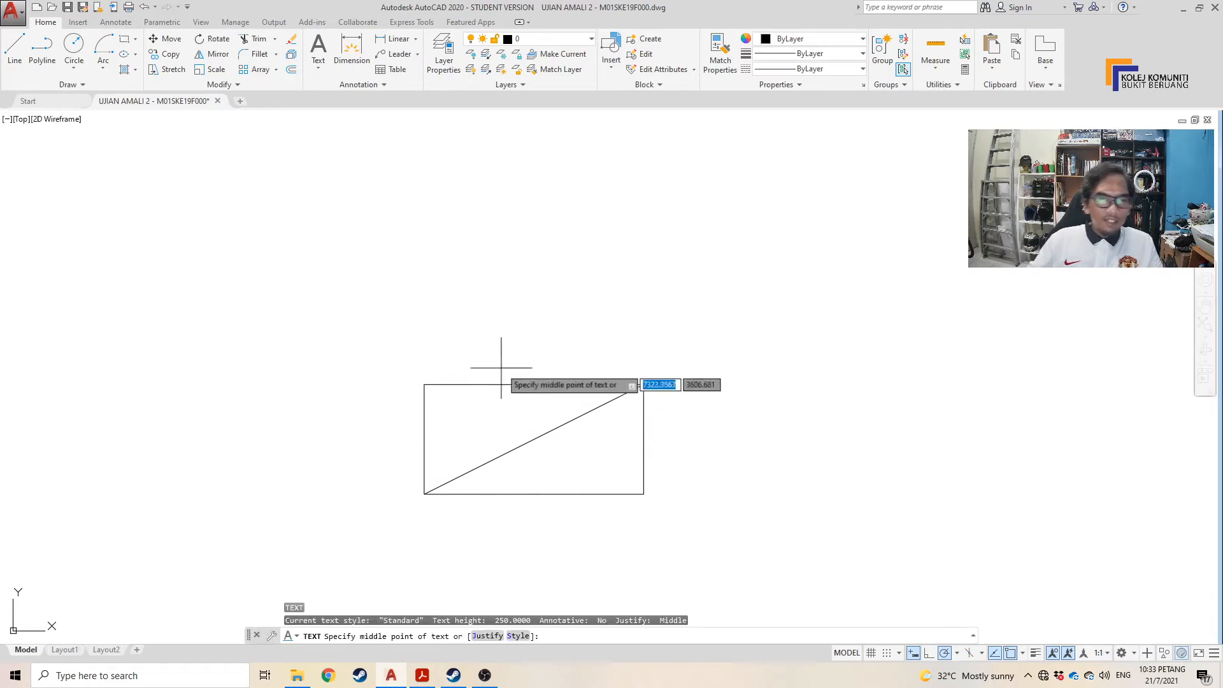
pyautogui.write('j')
pyautogui.press('Return')
pyautogui.write('m')
pyautogui.press('Return')
pyautogui.click(474, 422)
pyautogui.write('150')
pyautogui.press('Return')
pyautogui.press('Return')
pyautogui.write('A')
# Set the height of the letter A to 50 in its properties
pyautogui.press('Return')
pyautogui.press('Return')
pyautogui.hotkey('ctrl', '1')
pyautogui.click(495, 394)
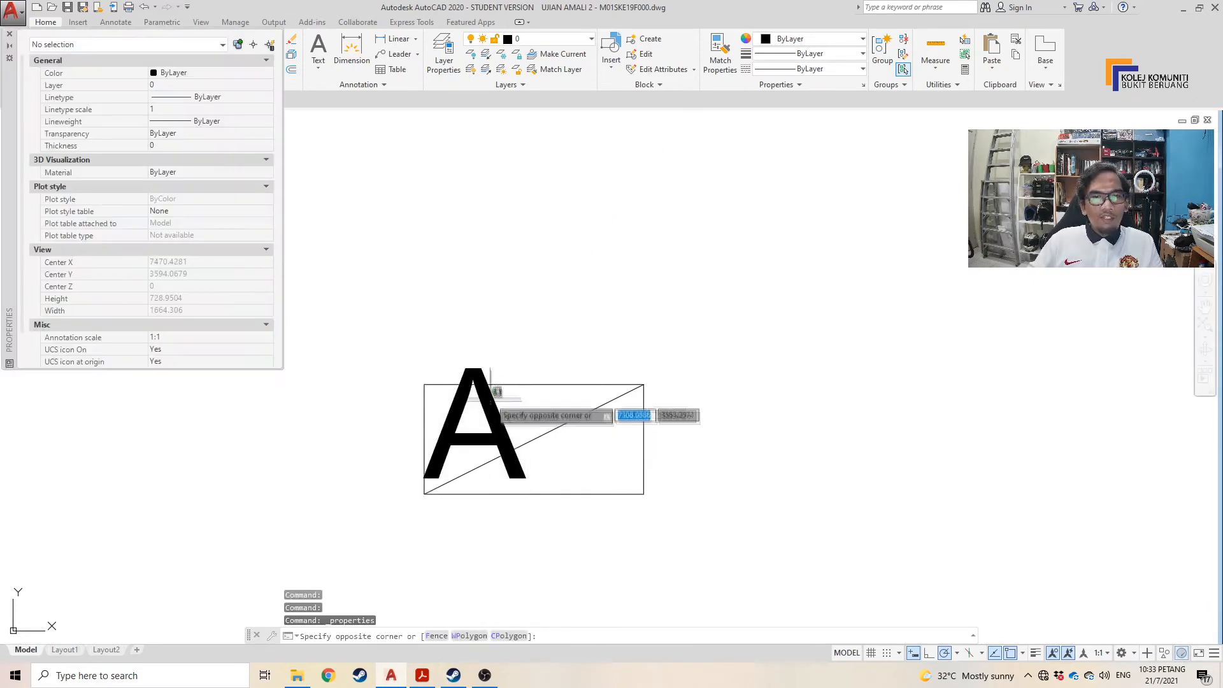
pyautogui.click(495, 393)
pyautogui.click(495, 394)
pyautogui.click(459, 454)
pyautogui.click(176, 270)
pyautogui.write('50')
# Copy the letter A into the lower-right half of the rectangle, below the diagonal
pyautogui.press('Return')
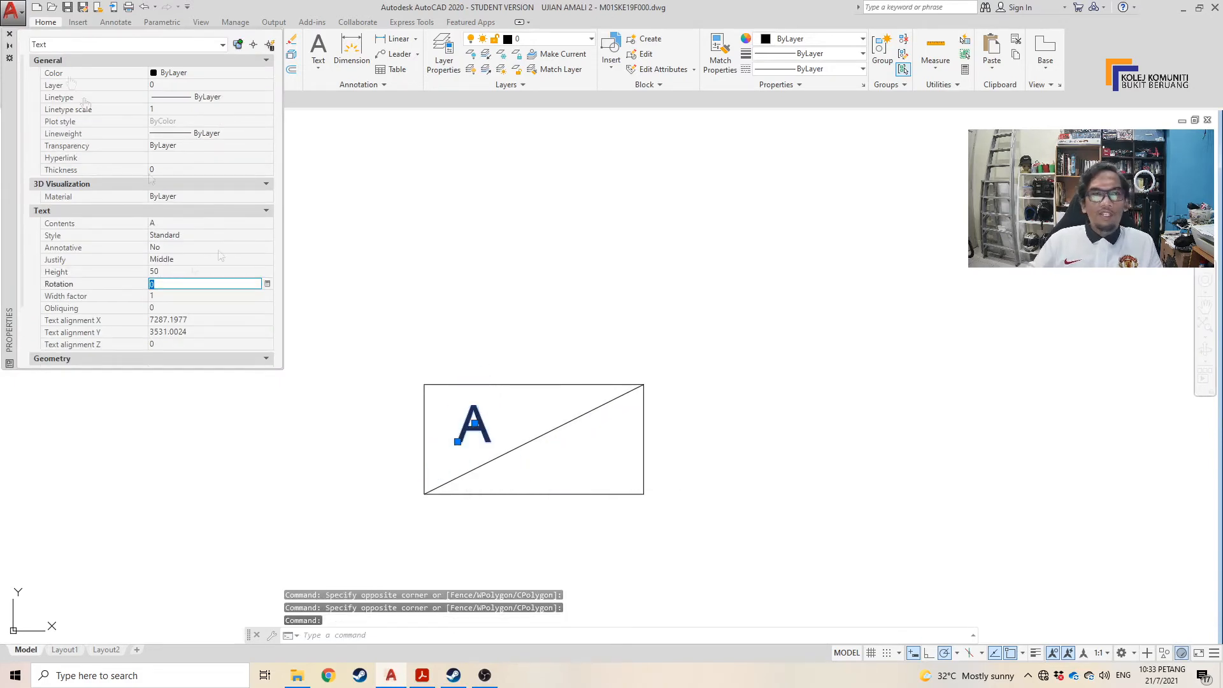
pyautogui.click(9, 34)
pyautogui.press('Escape')
pyautogui.write('co')
pyautogui.press('Return')
pyautogui.click(484, 429)
pyautogui.press('Return')
pyautogui.click(476, 423)
pyautogui.click(599, 461)
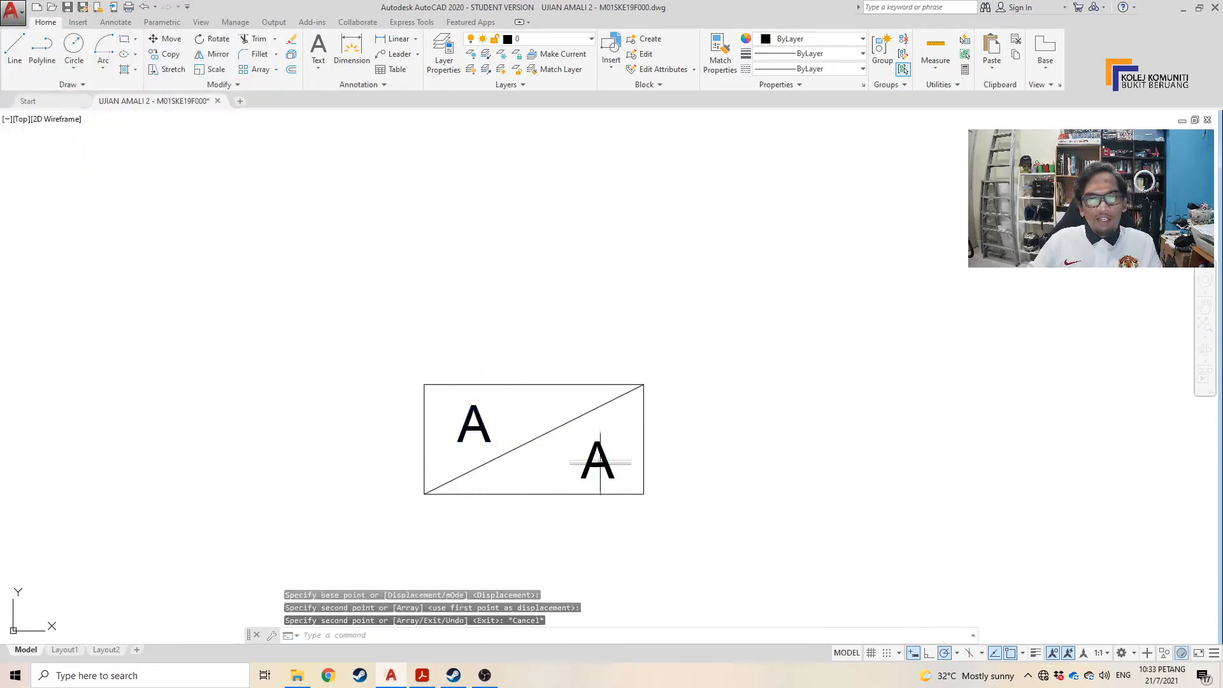
pyautogui.press('Escape')
# Change the text of the copied letter in the lower-right half to "C"
pyautogui.doubleClick(605, 464)
pyautogui.write('C')
pyautogui.click(707, 448)
pyautogui.press('Escape')
pyautogui.press('Escape')
# Change the colour of both letters, A and C, to magenta
pyautogui.click(478, 415)
pyautogui.click(589, 448)
pyautogui.click(810, 39)
pyautogui.click(830, 169)
pyautogui.click(850, 242)
pyautogui.press('Escape')
pyautogui.press('Escape')
# Create a block from the rectangle, diagonal and letters A and C, with its base point at the midpoint of the lower edge
pyautogui.click(77, 22)
pyautogui.click(92, 70)
pyautogui.click(109, 93)
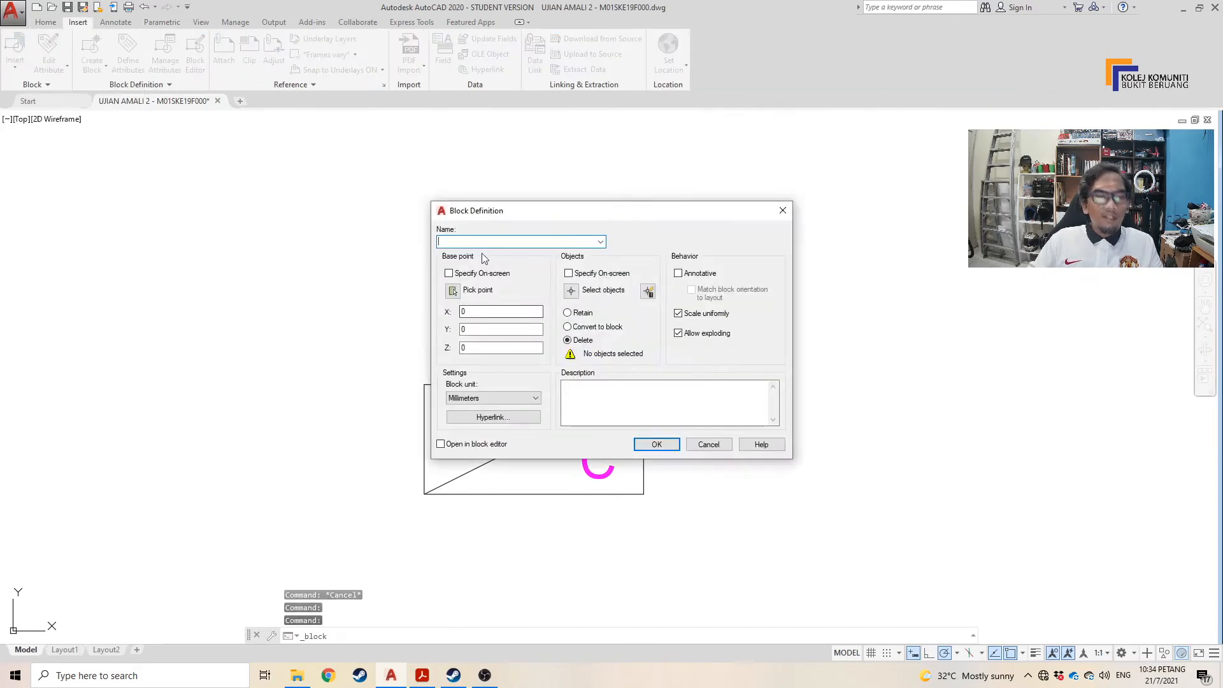
pyautogui.click(452, 291)
pyautogui.click(535, 494)
pyautogui.click(571, 291)
pyautogui.click(379, 349)
pyautogui.click(722, 566)
pyautogui.press('Return')
pyautogui.click(571, 291)
pyautogui.press('Return')
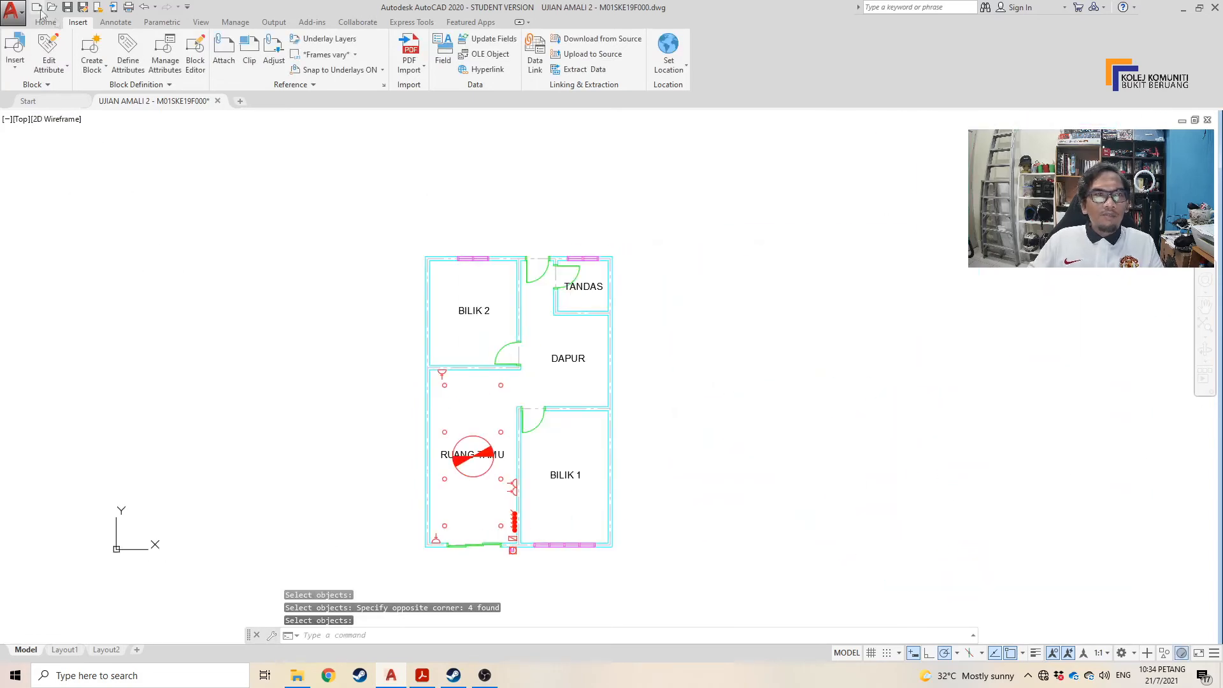
# Insert the A/C block on the ELECTRICAL layer in RUANG TAMU above the pair of sockets and rotate it 90°
pyautogui.click(549, 131)
pyautogui.click(78, 23)
pyautogui.click(15, 60)
pyautogui.scroll(-3, 125, 160)
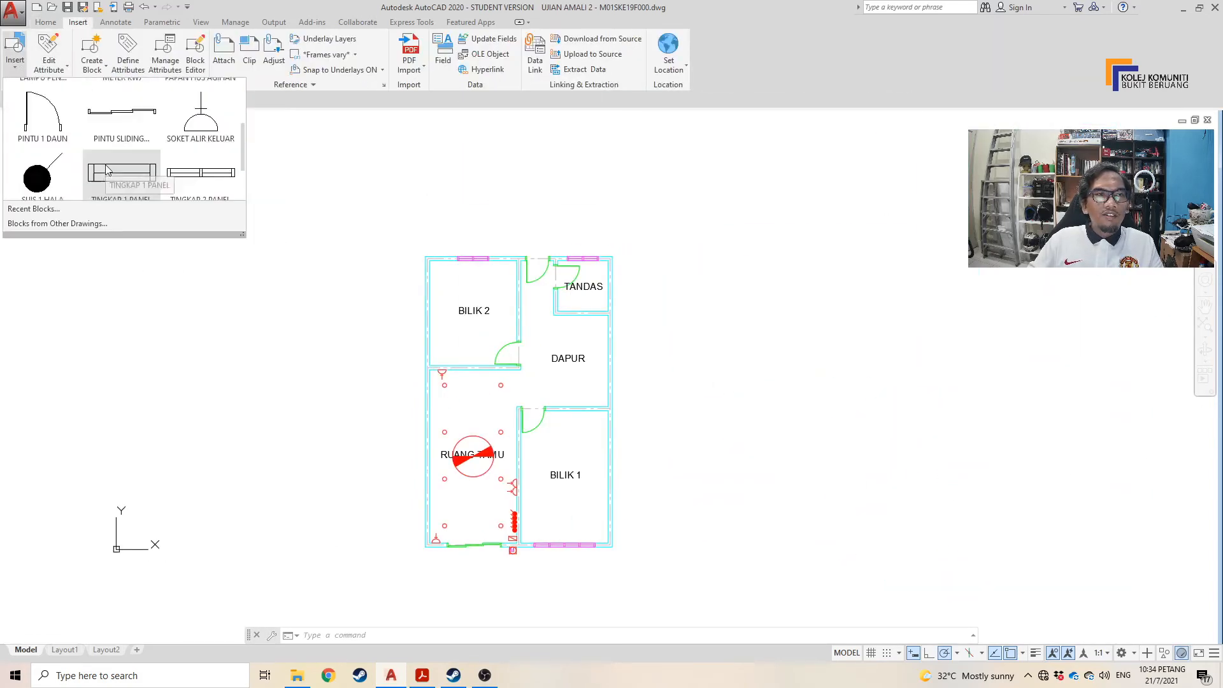
pyautogui.click(127, 170)
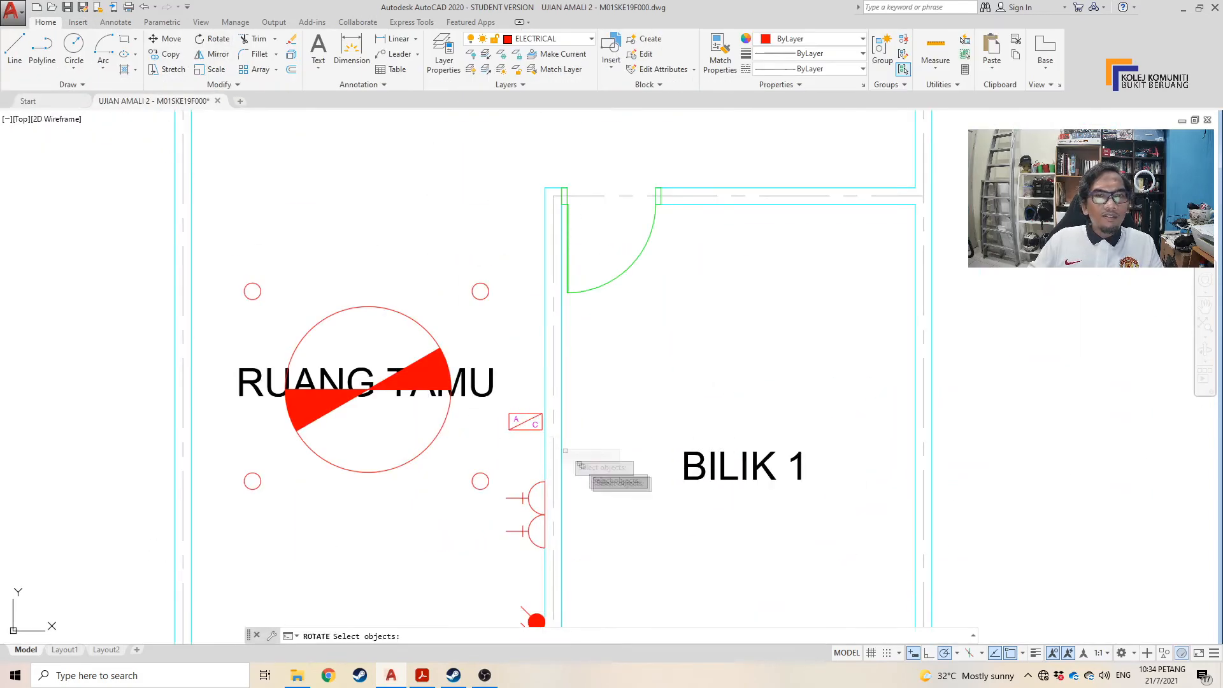
pyautogui.click(527, 430)
pyautogui.click(526, 422)
# Move the A/C symbol flat against the BILIK 1 wall just above the paired sockets and save the drawing
pyautogui.press('m')
pyautogui.press('Return')
pyautogui.click(522, 428)
pyautogui.press('Return')
pyautogui.click(526, 430)
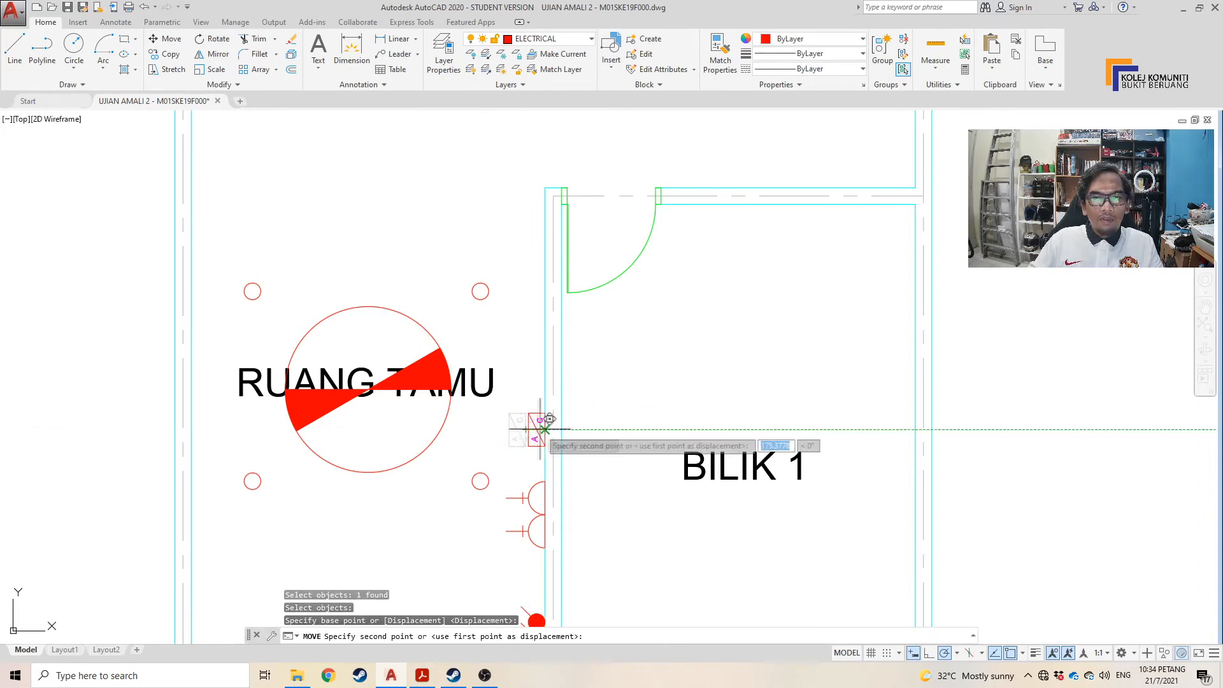
pyautogui.click(544, 430)
pyautogui.scroll(-5, 656, 462)
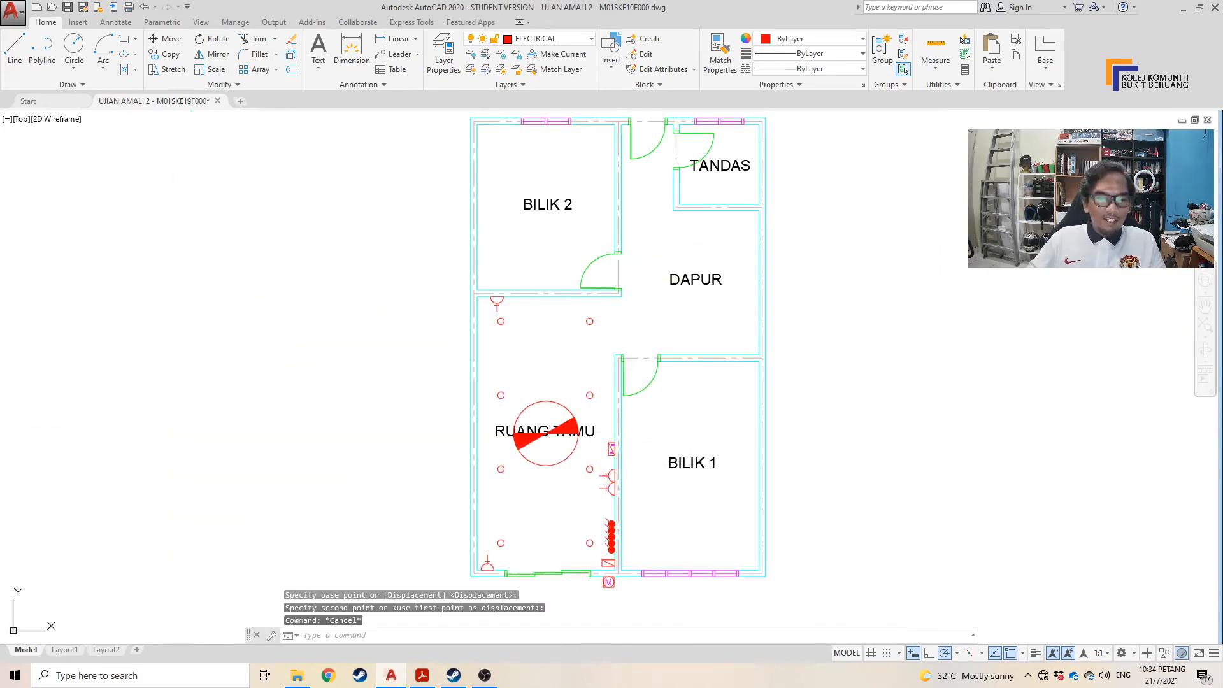
pyautogui.hotkey('ctrl', 's')
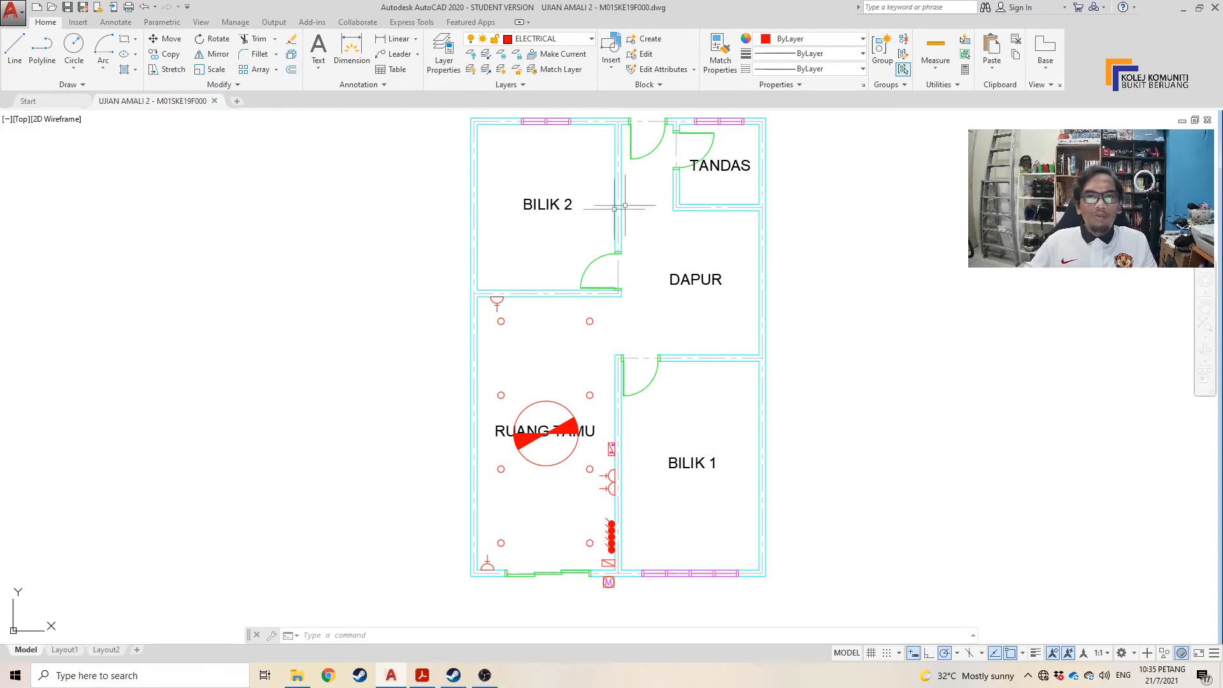
pyautogui.moveTo(701, 213); pyautogui.dragTo(645, 246, button='middle')
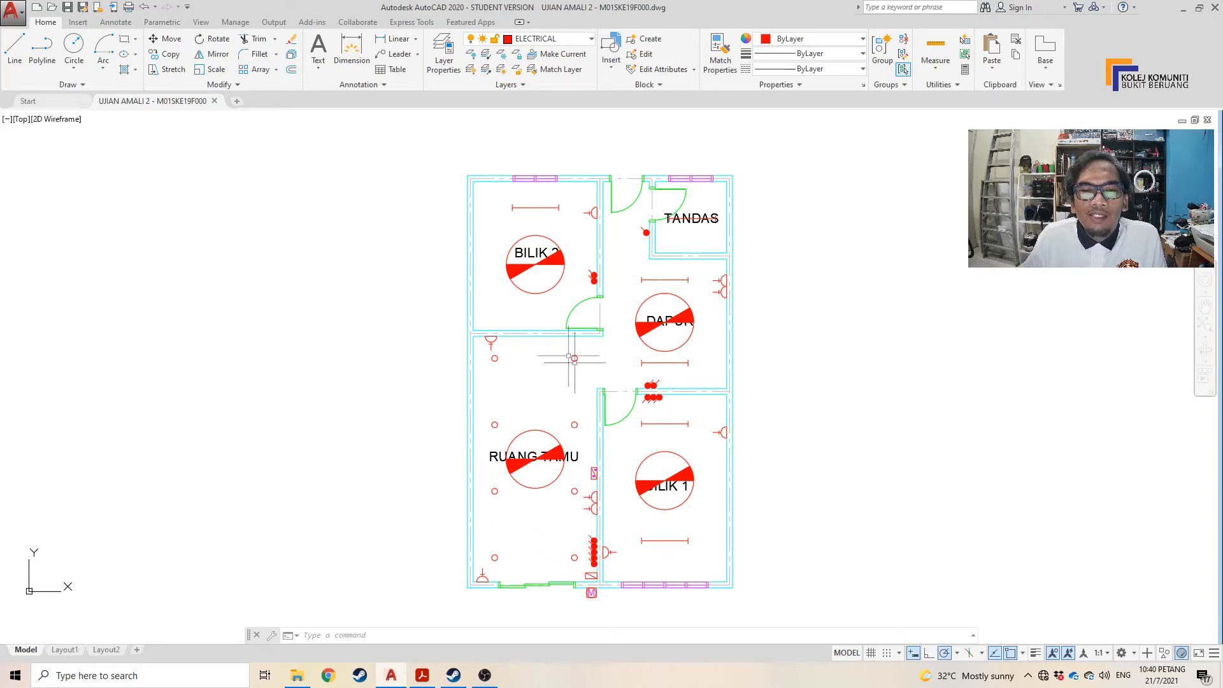
pyautogui.click(728, 429)
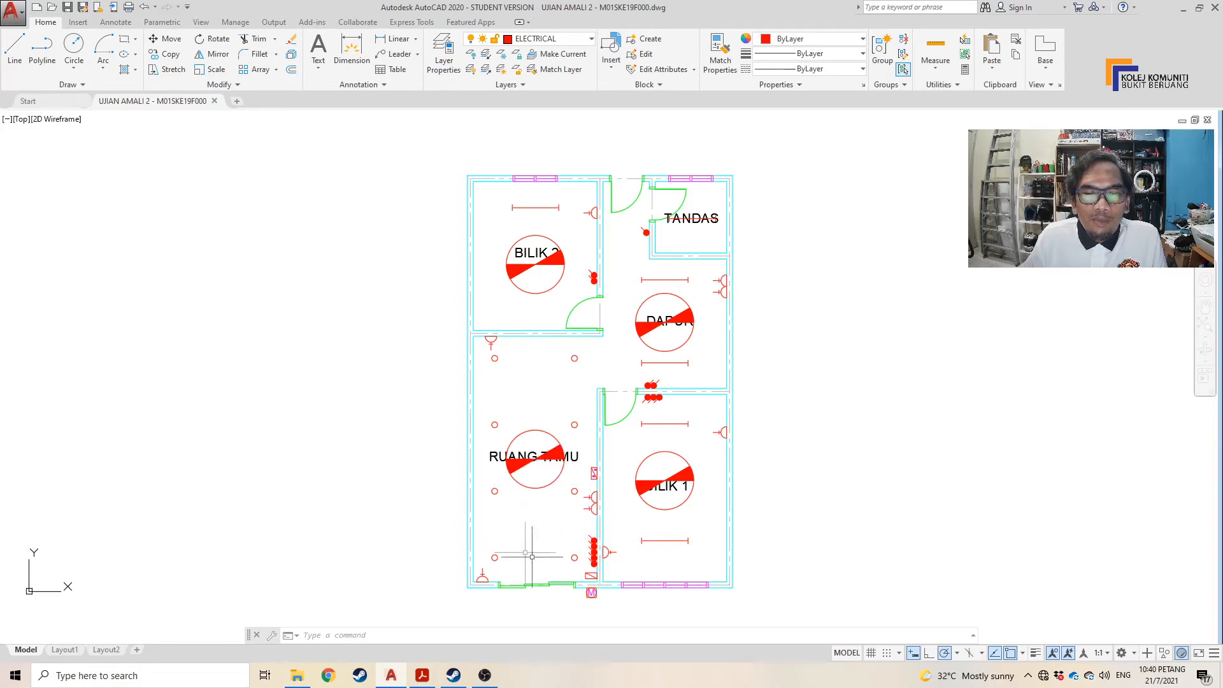
# Make WIRING the current layer for drawing the RUANG TAMU lighting connections
pyautogui.scroll(4, 532, 556)
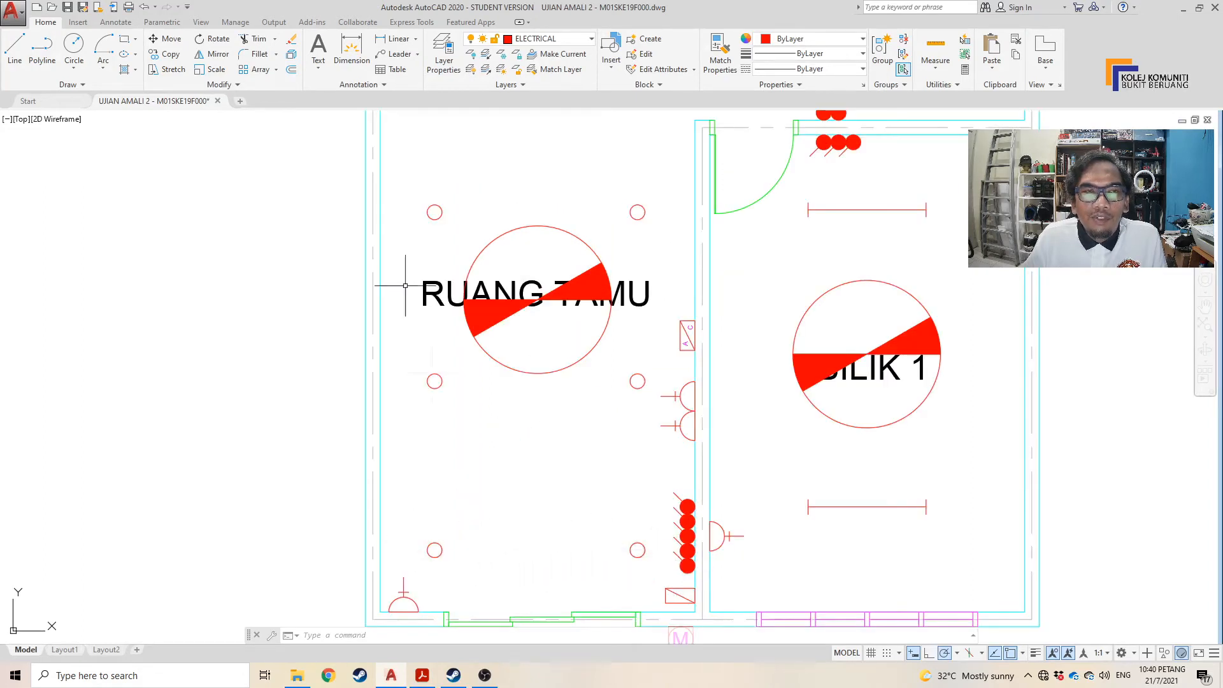
pyautogui.click(569, 44)
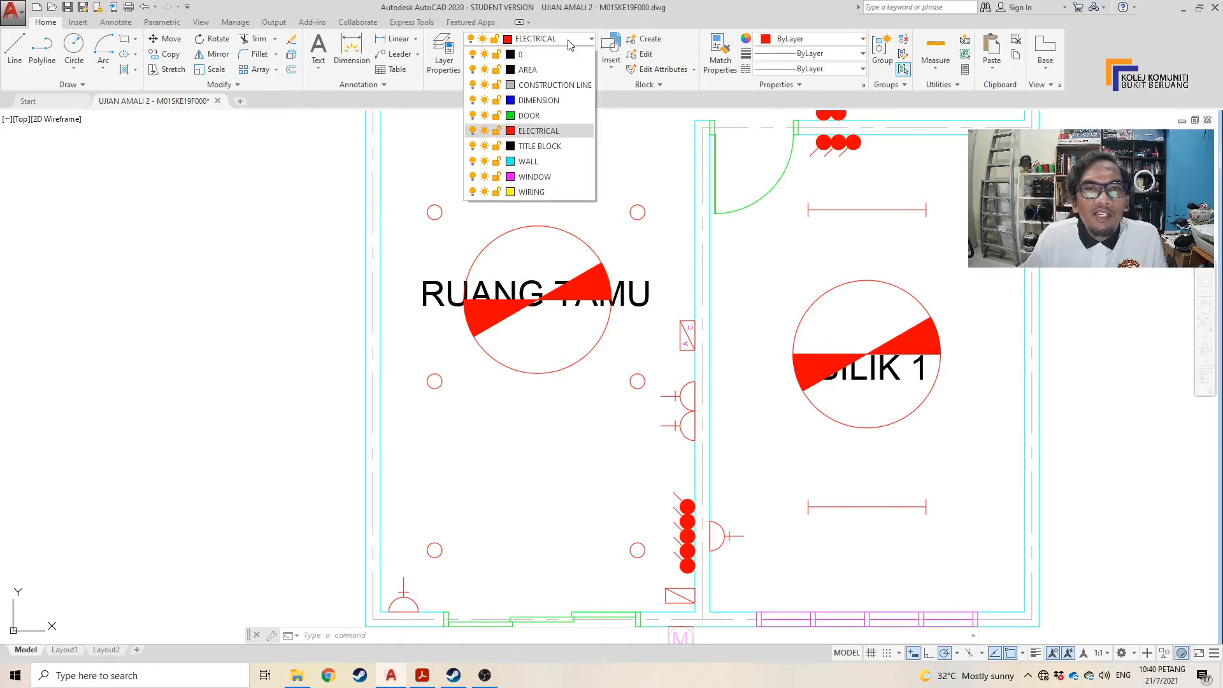
pyautogui.click(536, 193)
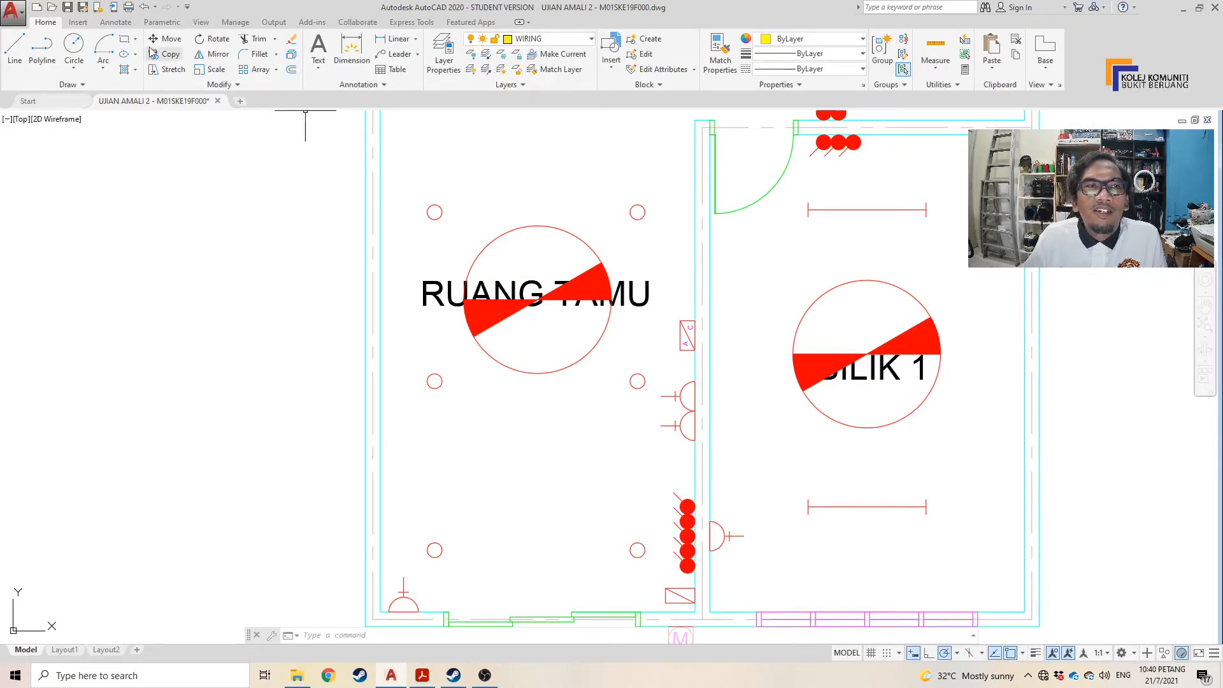
pyautogui.click(78, 22)
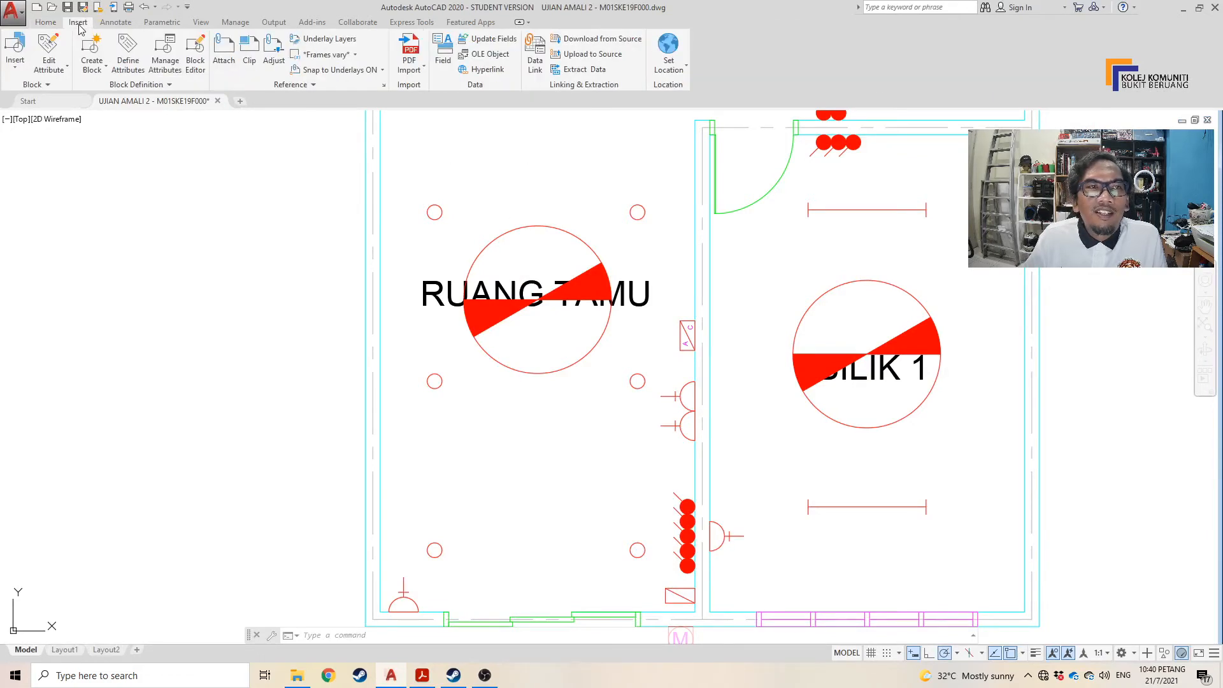
pyautogui.click(46, 23)
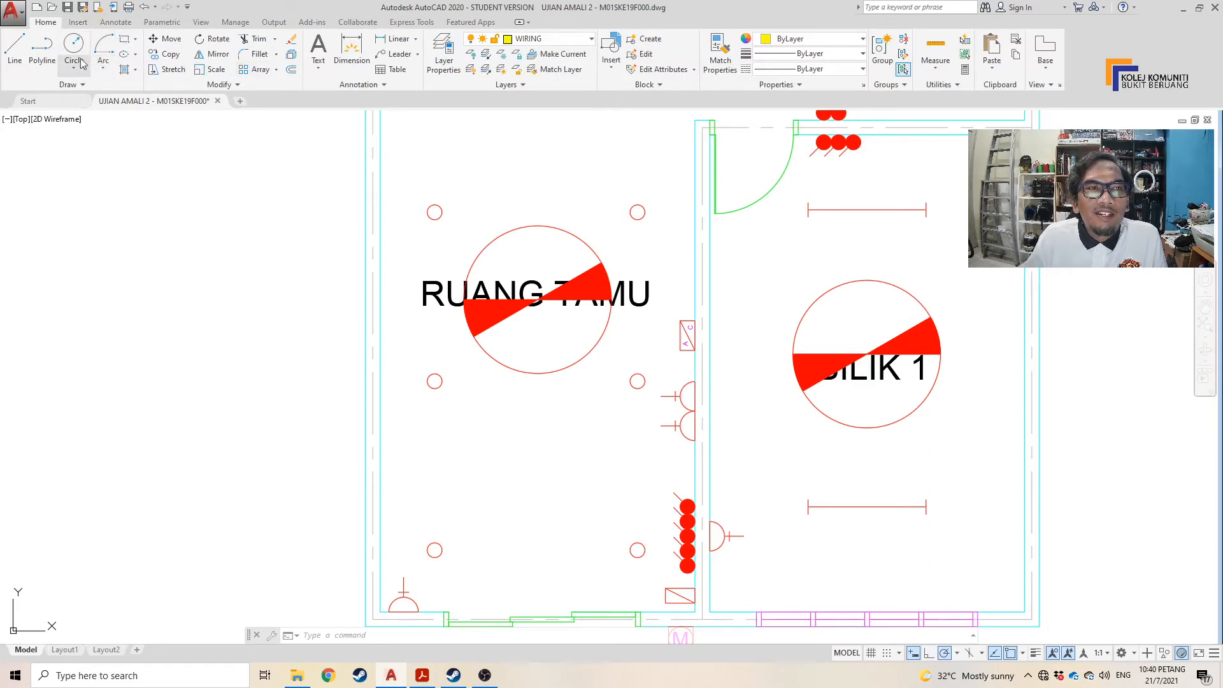
# Draw wiring lines from the lowest RUANG TAMU switch to the nearest lamp and from it to the other lamp in the bottom row
pyautogui.click(15, 48)
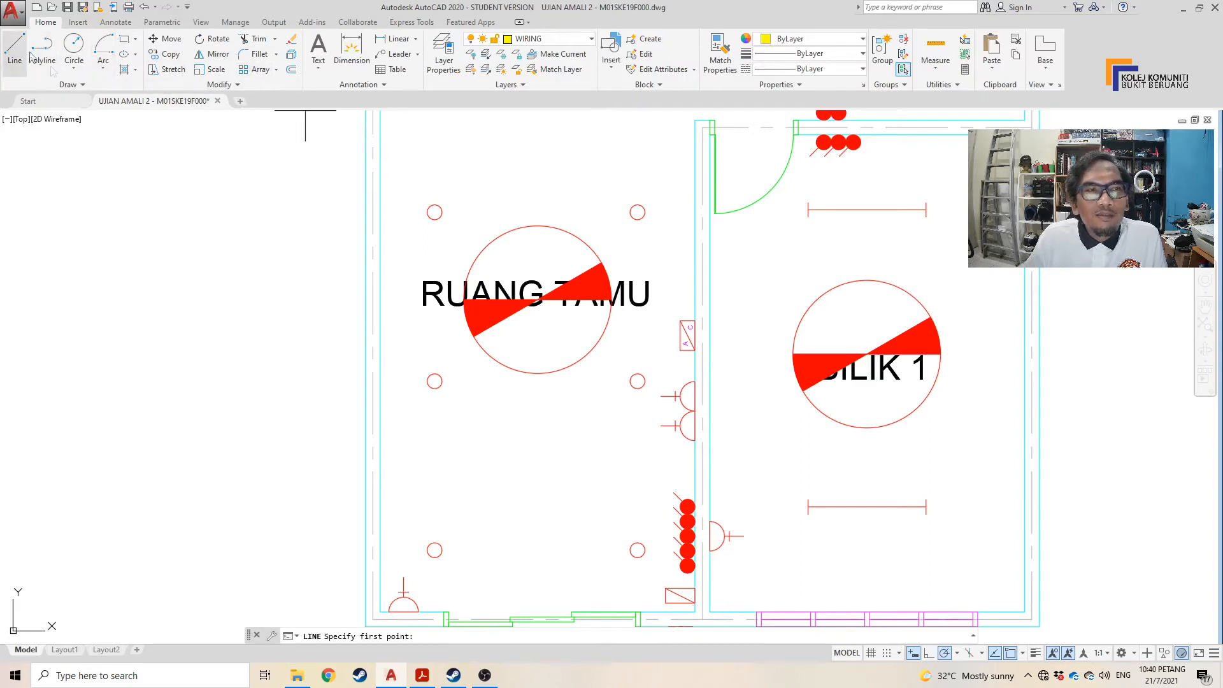
pyautogui.click(681, 568)
pyautogui.click(645, 586)
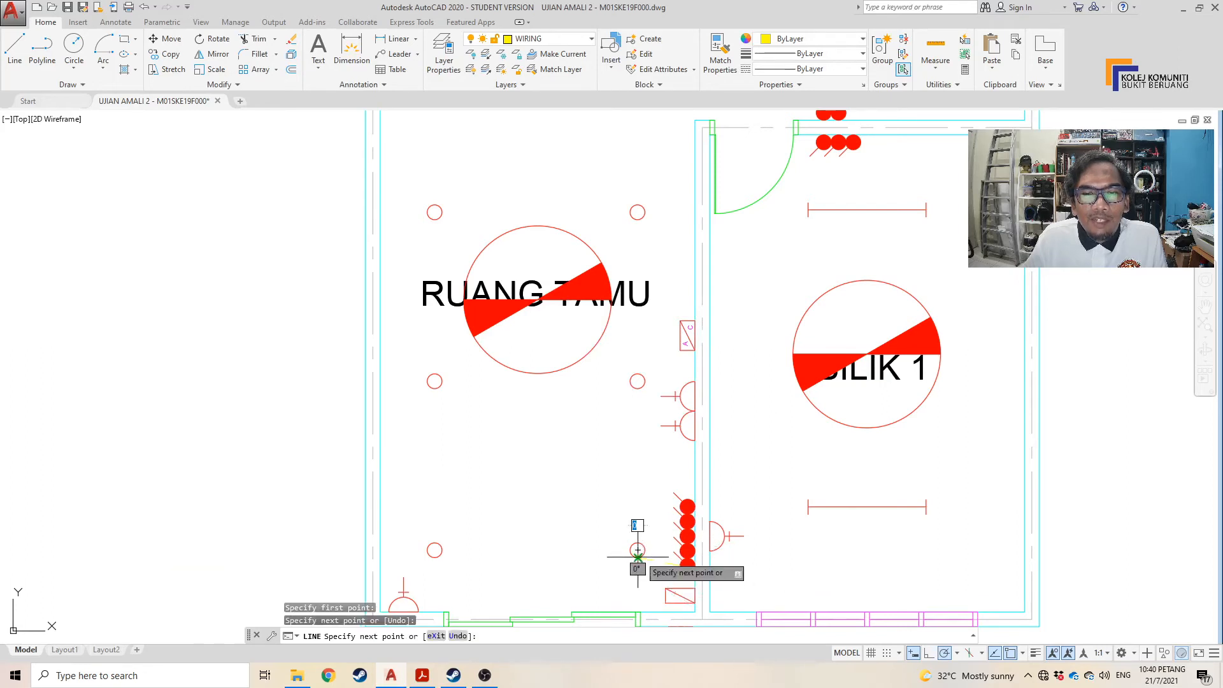
pyautogui.press('Return')
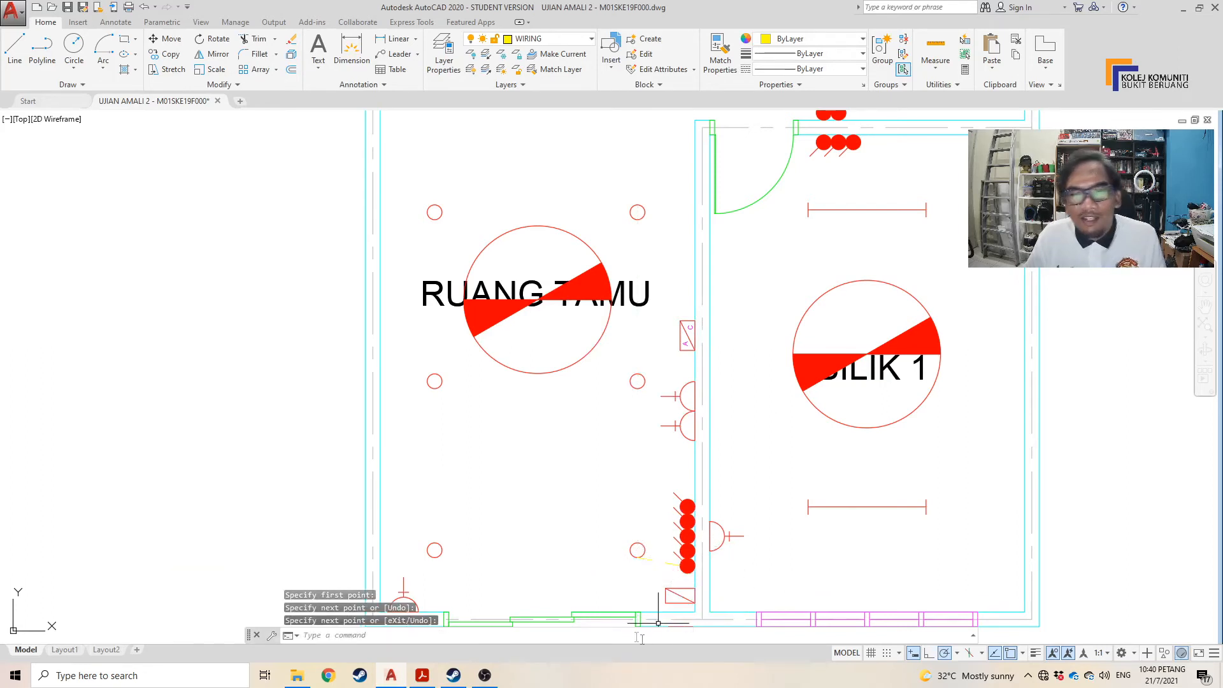
pyautogui.press('Return')
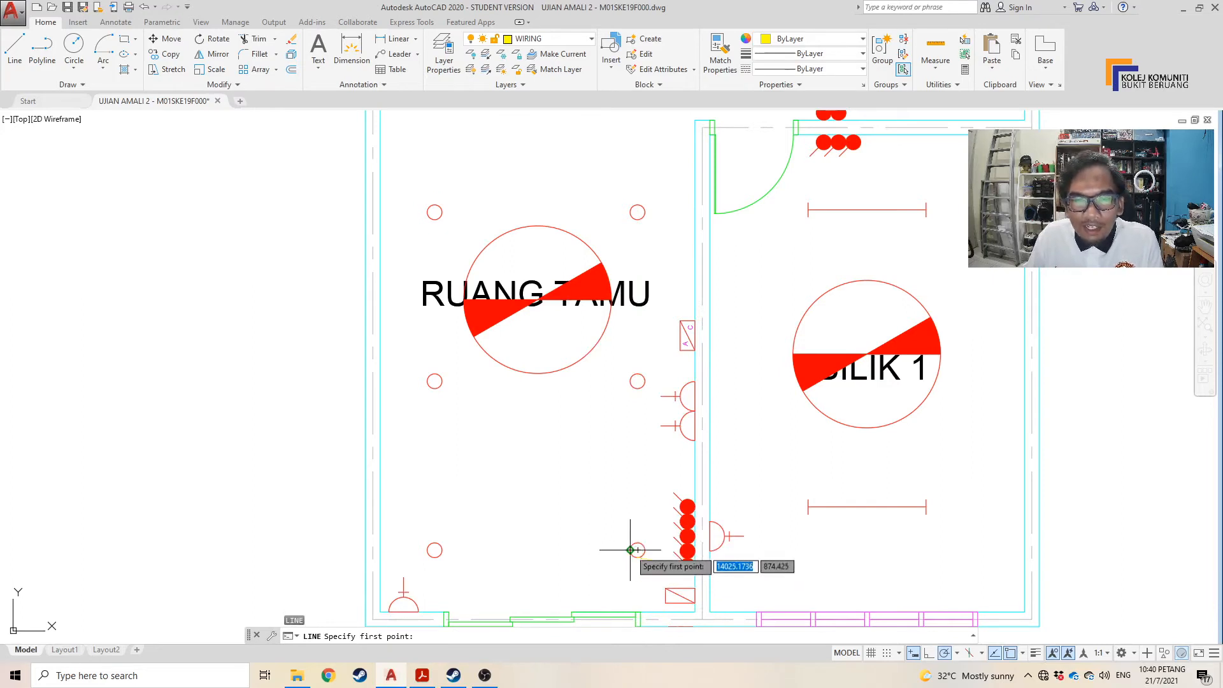
pyautogui.click(631, 550)
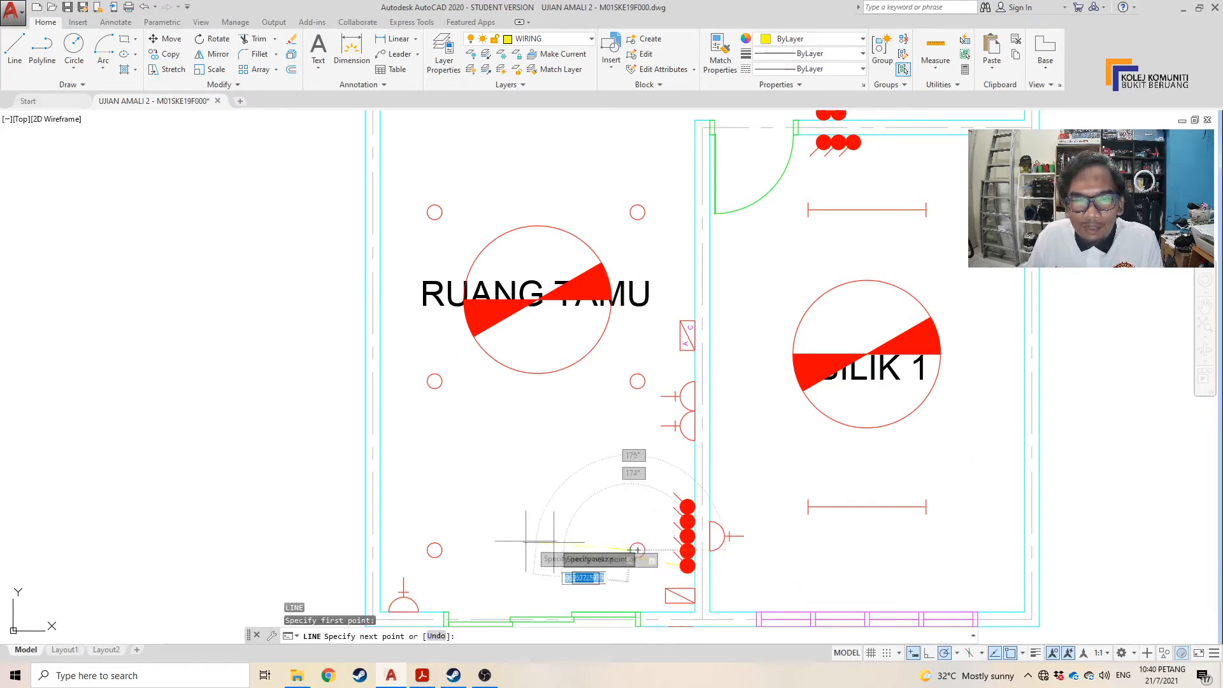
pyautogui.click(448, 552)
pyautogui.press('Return')
pyautogui.press('Return')
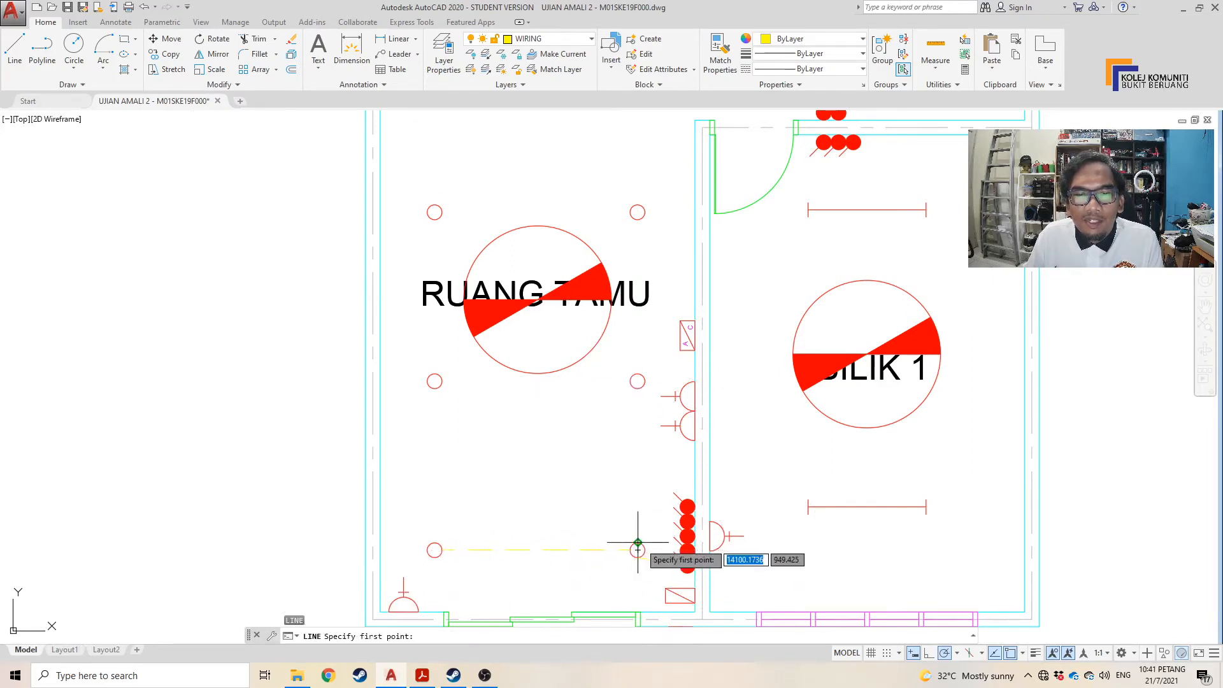
# Draw wiring lines from the bottom-row lamp nearest the switches up to the second-row lamp and across to that row's other lamp
pyautogui.click(638, 543)
pyautogui.click(638, 389)
pyautogui.press('Return')
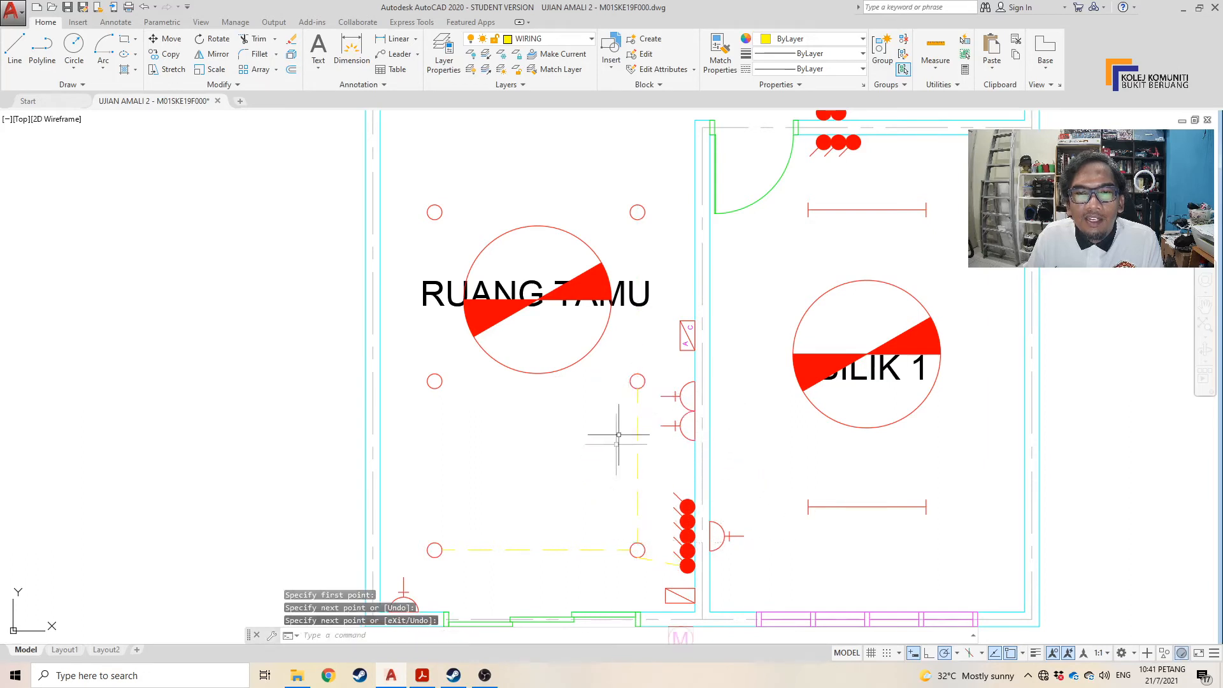
pyautogui.press('Return')
pyautogui.click(638, 381)
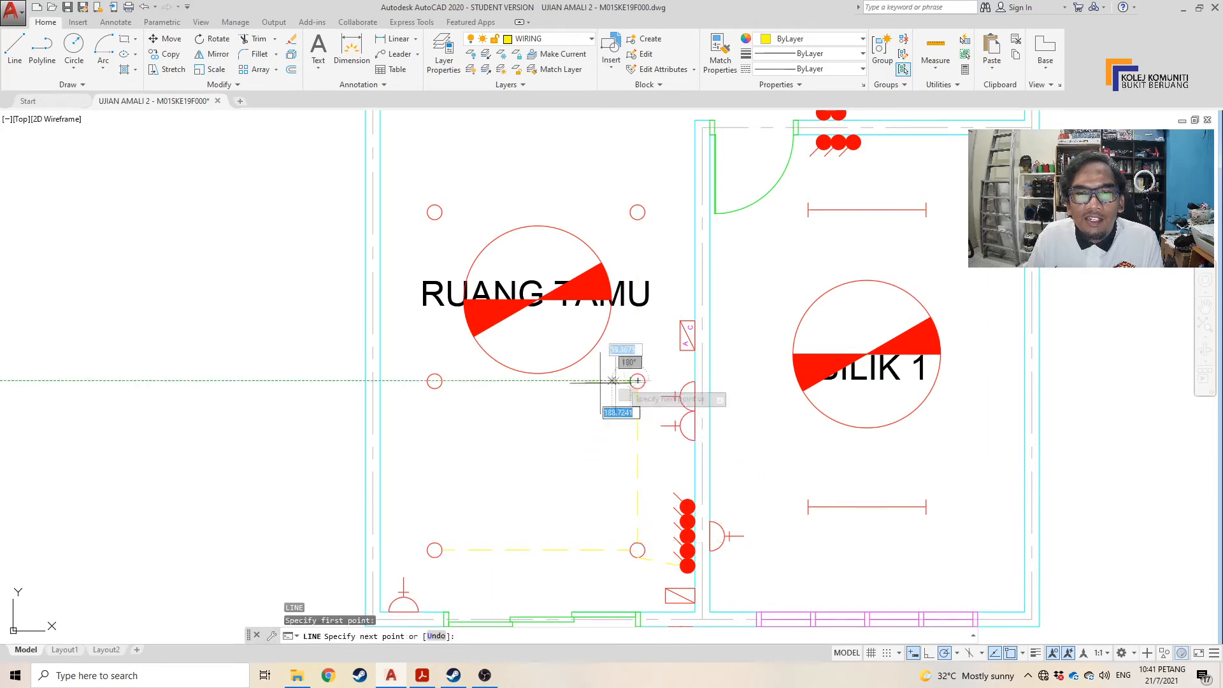
pyautogui.click(442, 381)
pyautogui.press('Return')
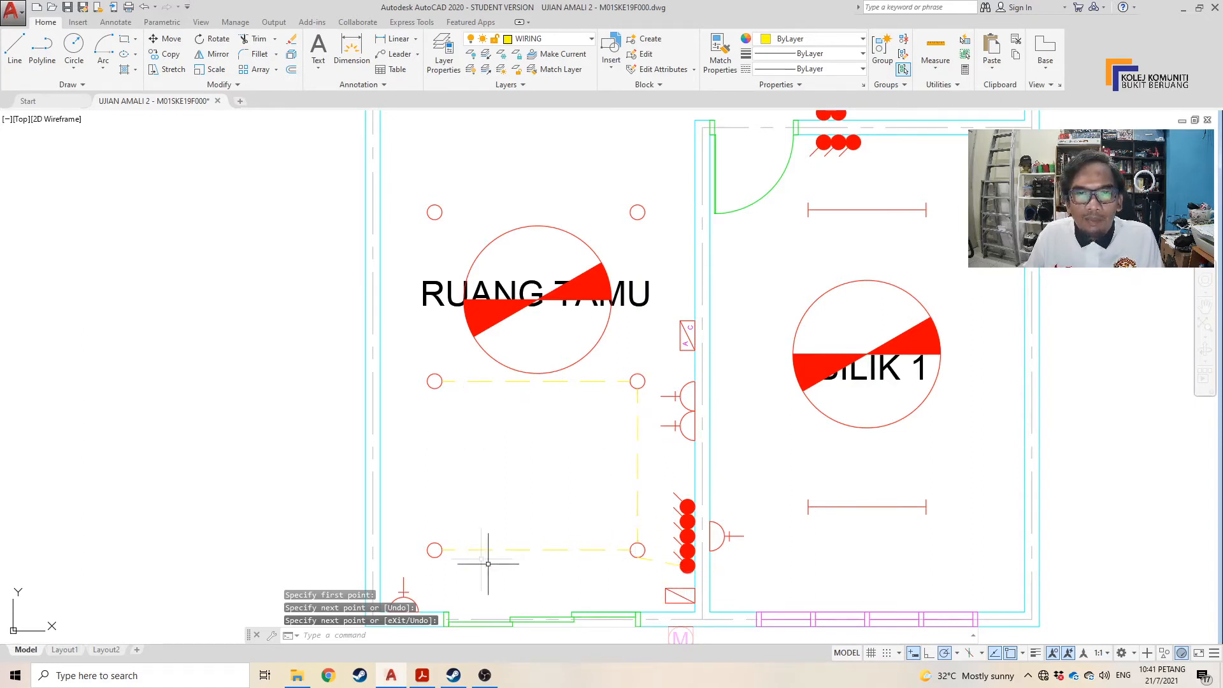
# Draw a wiring run from the second-lowest switch up beside the second-row lamp to the third-row lamp on the switch side
pyautogui.press('Return')
pyautogui.click(680, 551)
pyautogui.click(653, 524)
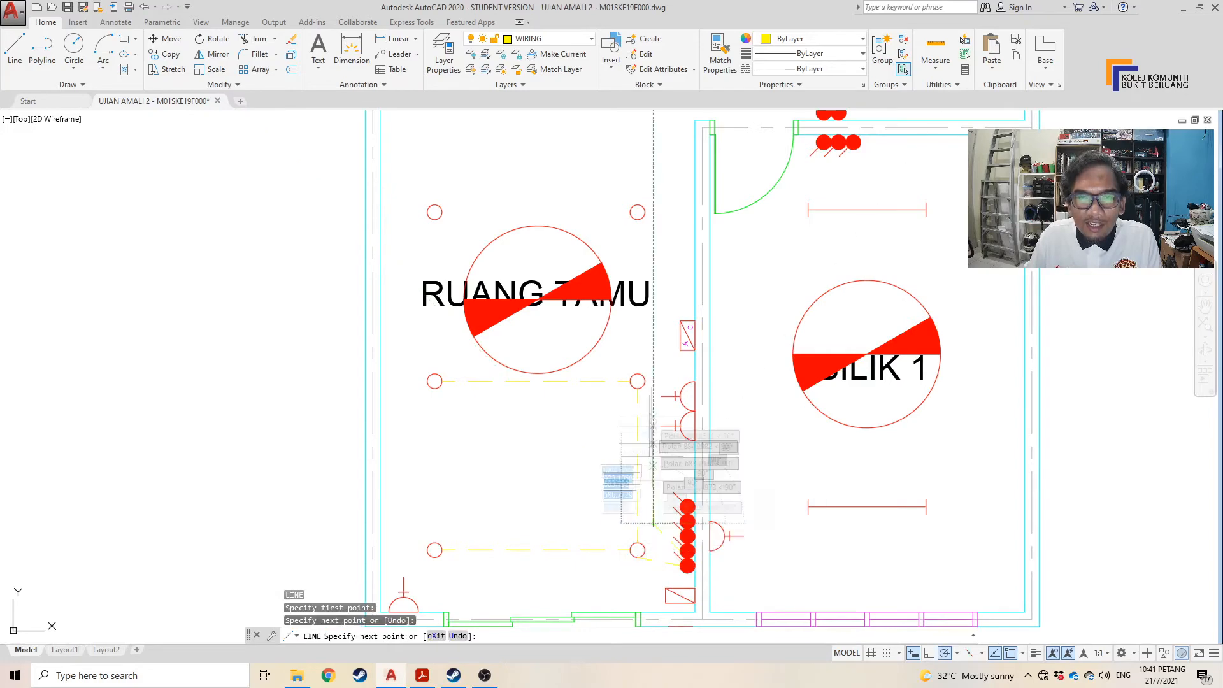
pyautogui.click(653, 227)
pyautogui.click(638, 220)
pyautogui.press('Escape')
# Connect the two lamps of the third row in RUANG TAMU with a horizontal wiring line
pyautogui.press('Return')
pyautogui.click(630, 212)
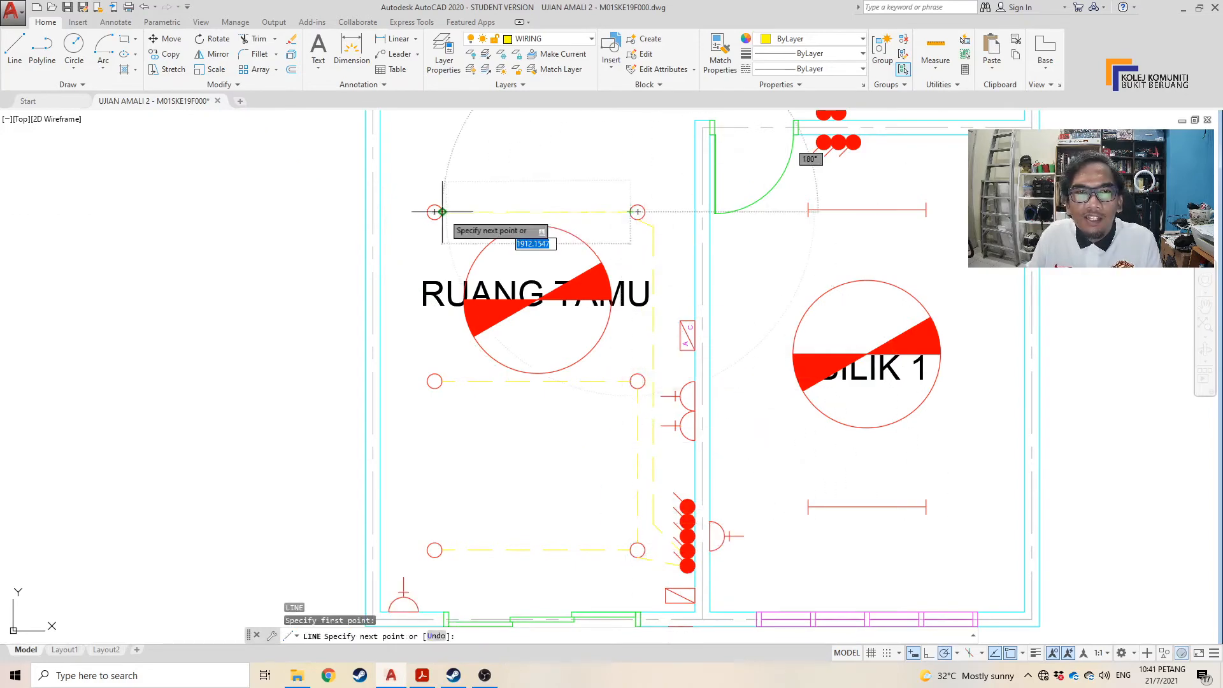
pyautogui.click(442, 212)
pyautogui.press('Return')
pyautogui.press('Return')
# Draw wiring lines from the third-row lamp on the switch side up to the top row and across between the two top lamps
pyautogui.scroll(-2, 595, 268)
pyautogui.click(622, 386)
pyautogui.click(622, 290)
pyautogui.press('Return')
pyautogui.press('Return')
pyautogui.click(617, 286)
pyautogui.click(500, 286)
pyautogui.press('Return')
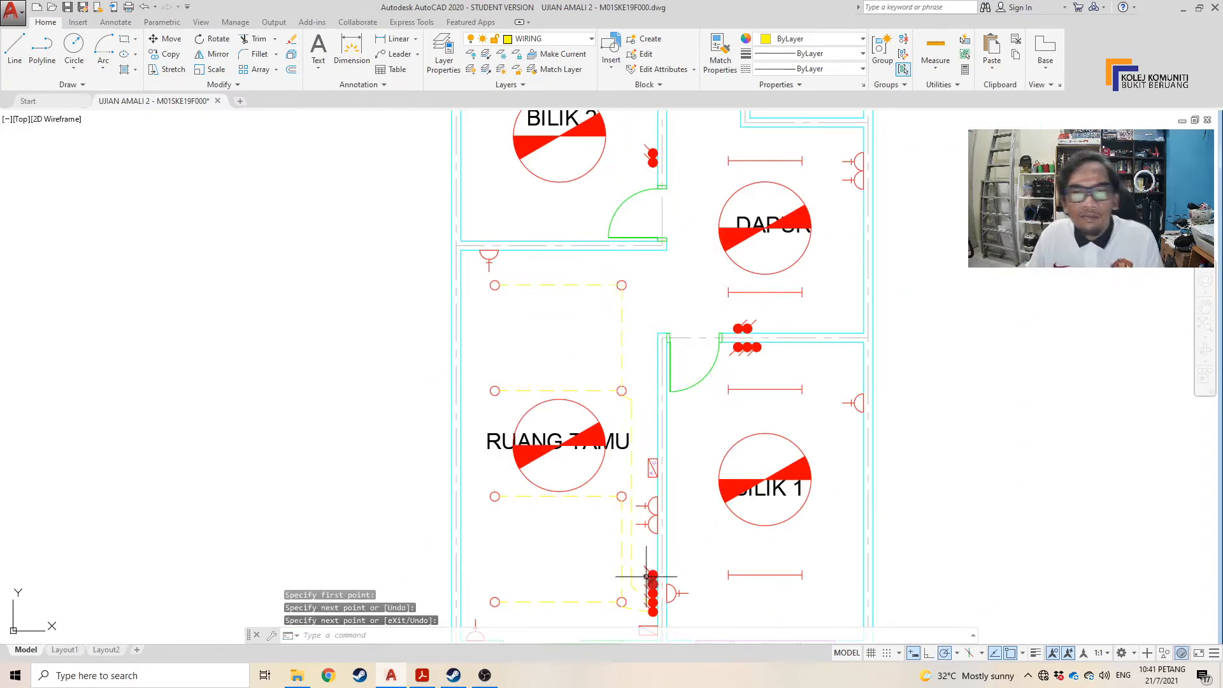
# Draw a wiring run from the middle RUANG TAMU switch up beside the lamps and across to the ceiling fan
pyautogui.hotkey('alt', 'Tab')
pyautogui.hotkey('alt', 'Tab')
pyautogui.scroll(3, 644, 577)
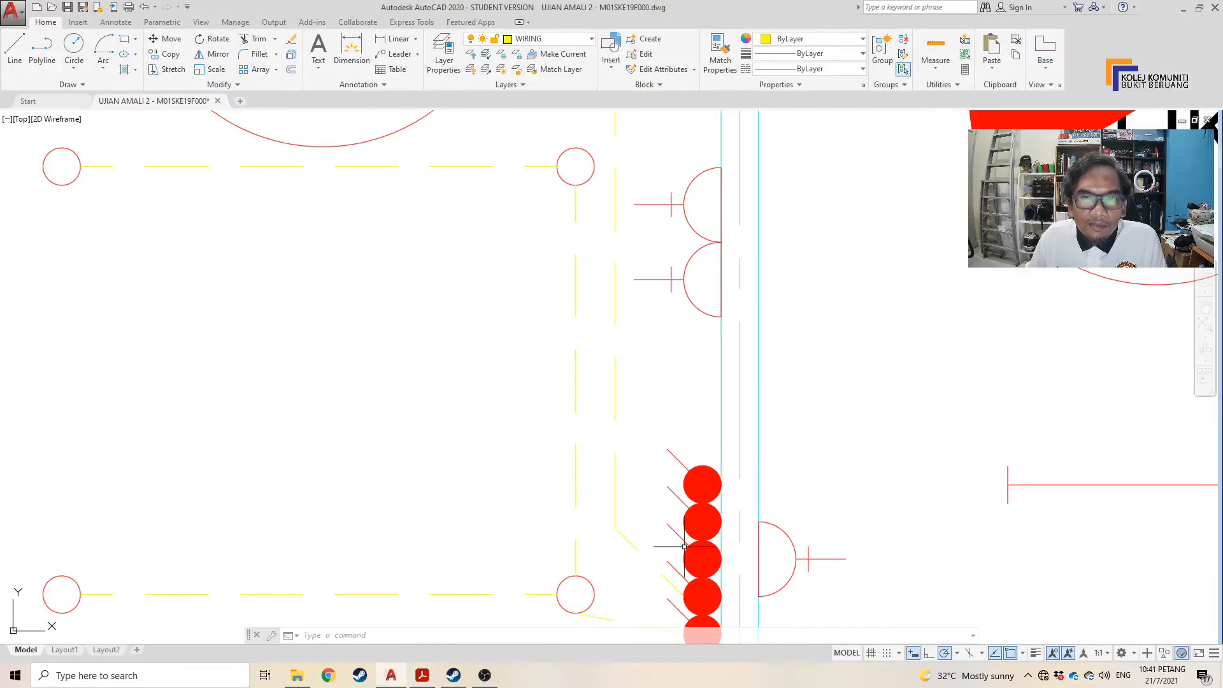
pyautogui.scroll(-1, 624, 539)
pyautogui.press('Return')
pyautogui.click(648, 546)
pyautogui.click(631, 506)
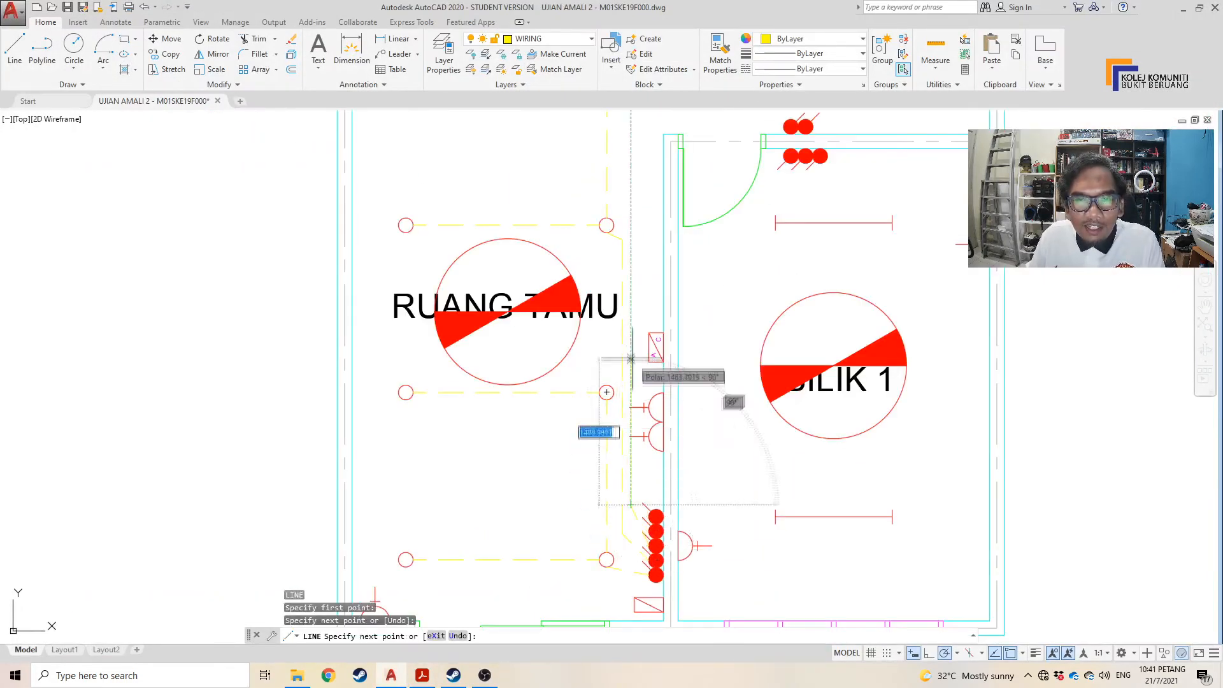
pyautogui.click(631, 353)
pyautogui.click(569, 352)
pyautogui.press('Return')
# Draw a wiring run from the next higher RUANG TAMU switch up past the wall sockets to the air-conditioner point
pyautogui.hotkey('alt', 'Tab')
# Check the exam PDF and insert the air-conditioner block at the middle of BILIK 1's window wall on the ELECTRICAL layer
pyautogui.hotkey('alt', 'Tab')
pyautogui.scroll(2, 583, 572)
pyautogui.press('Return')
pyautogui.click(688, 508)
pyautogui.click(669, 428)
pyautogui.click(669, 265)
pyautogui.click(688, 237)
pyautogui.press('Escape')
pyautogui.hotkey('alt', 'Tab')
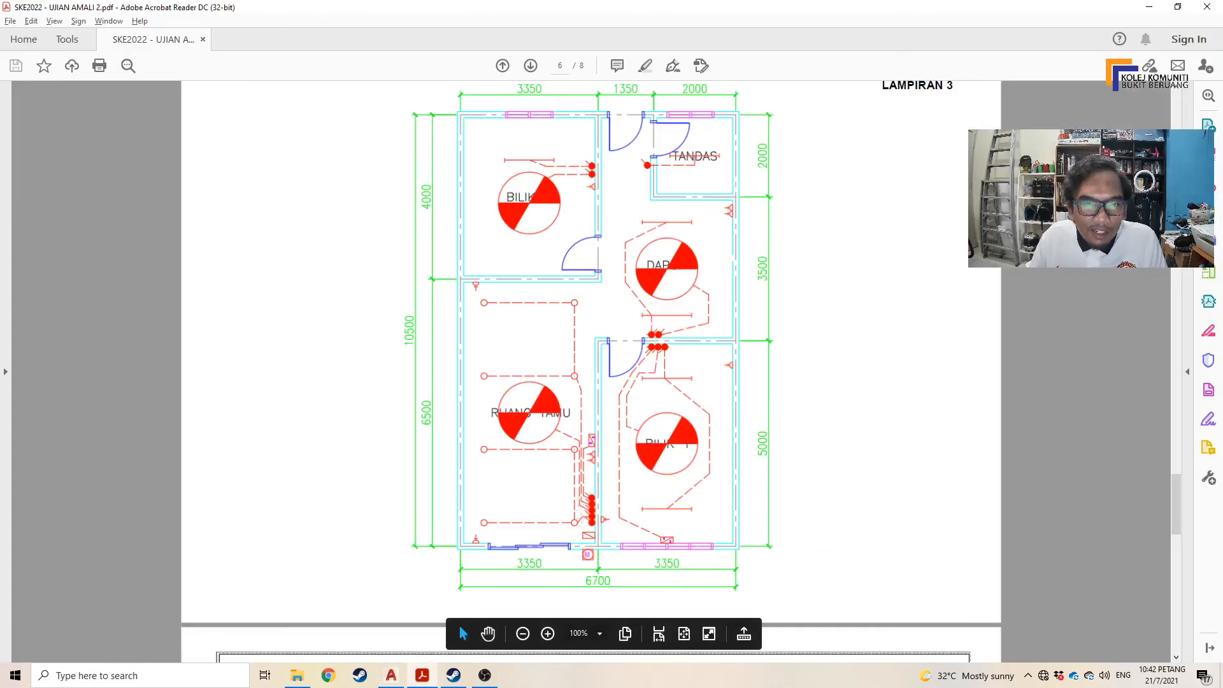
pyautogui.hotkey('alt', 'Tab')
pyautogui.scroll(-3, 644, 459)
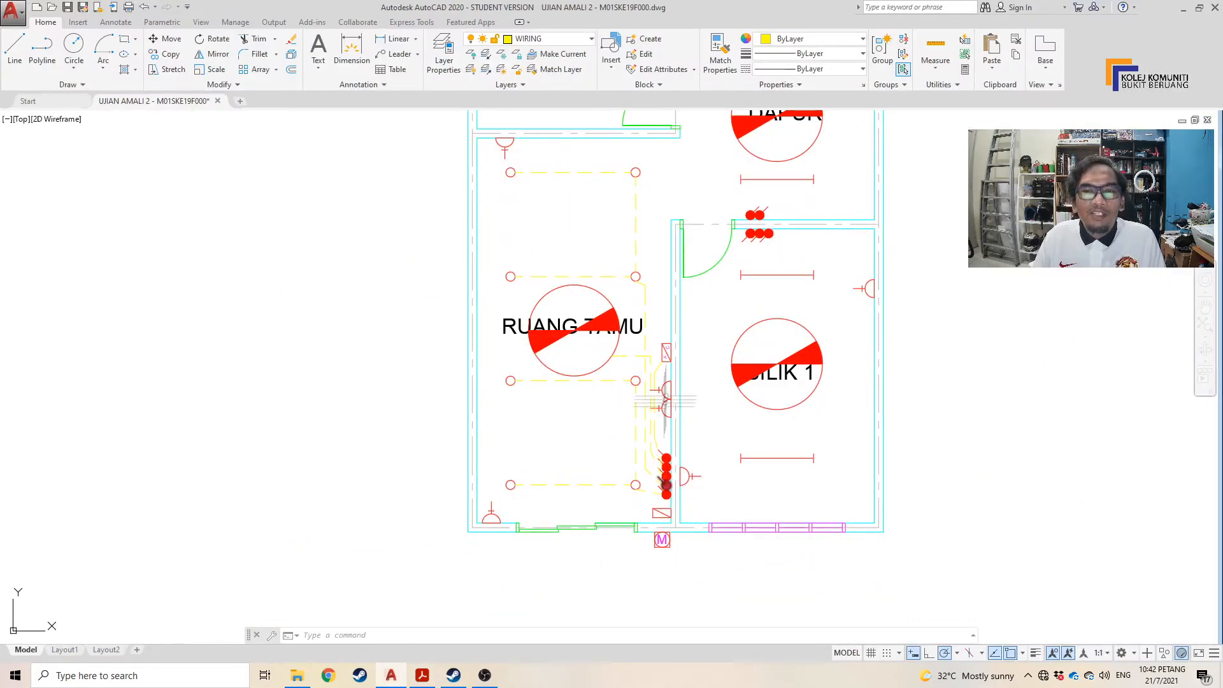
pyautogui.hotkey('alt', 'Tab')
pyautogui.hotkey('alt', 'Tab')
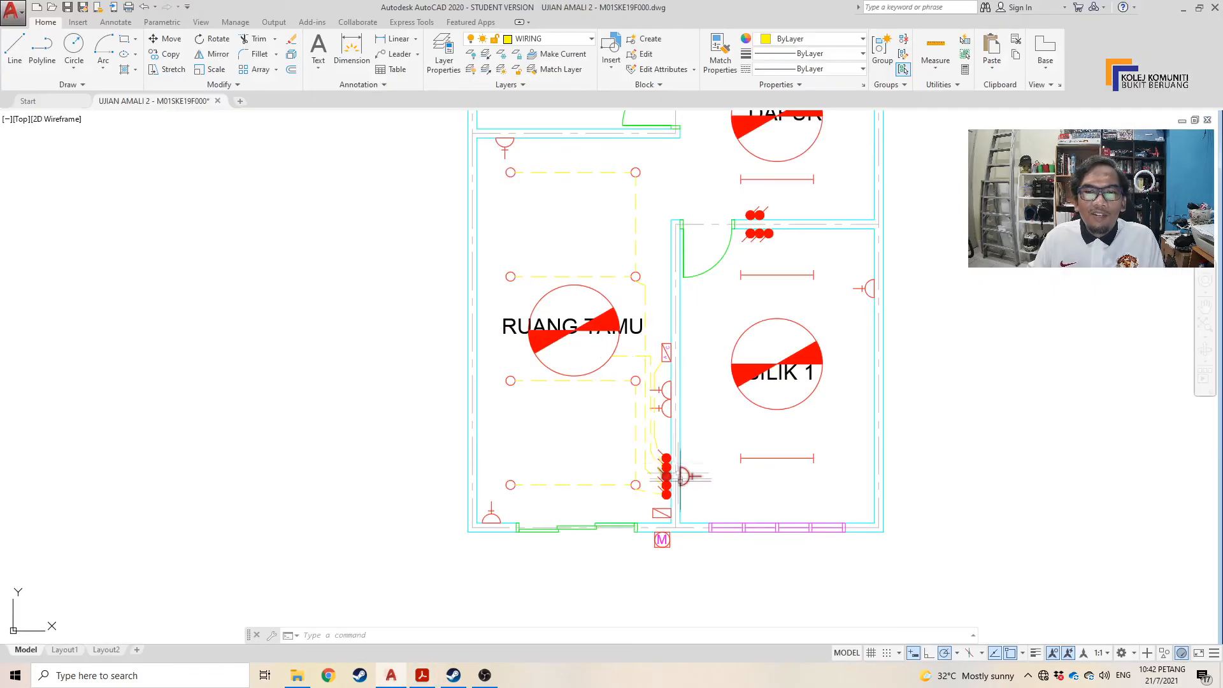
pyautogui.click(78, 22)
pyautogui.press('Escape')
pyautogui.click(45, 22)
pyautogui.click(541, 40)
pyautogui.click(527, 131)
pyautogui.click(78, 22)
pyautogui.click(15, 54)
pyautogui.click(35, 105)
pyautogui.scroll(5, 768, 511)
pyautogui.click(793, 541)
pyautogui.scroll(-5, 794, 542)
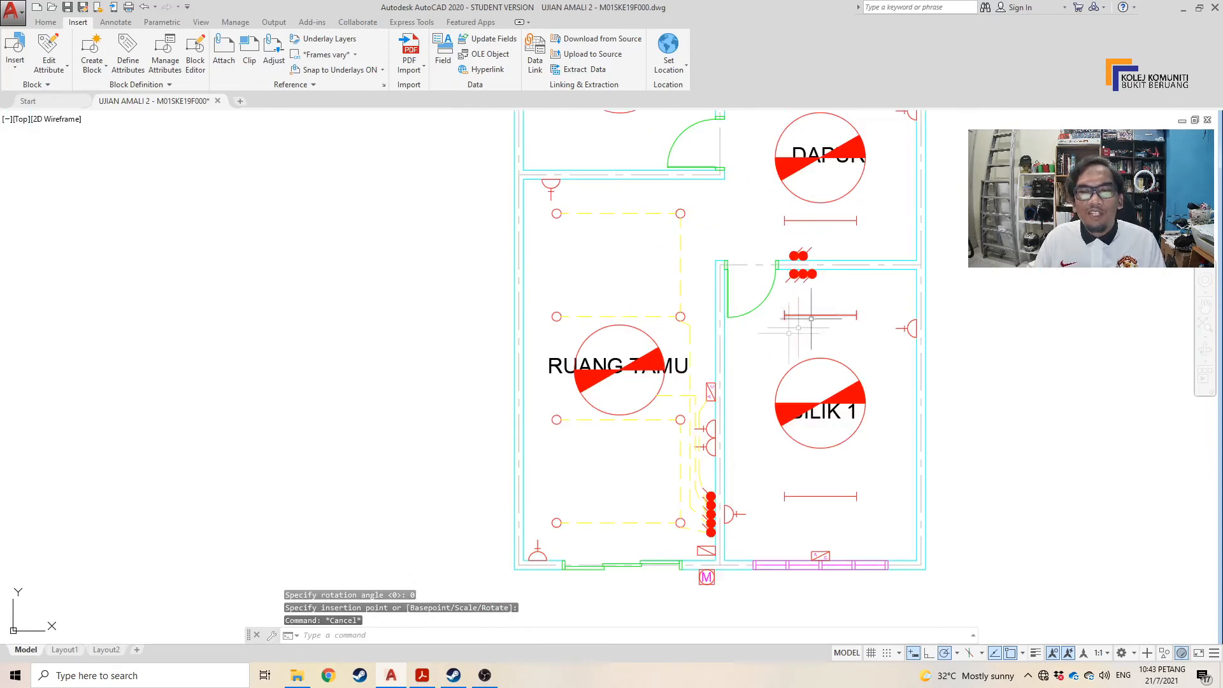
# Make the WIRING layer current and draw a wiring run from BILIK 1's left switch down around the fan to the air-conditioner point
pyautogui.click(45, 23)
pyautogui.click(542, 40)
pyautogui.click(541, 192)
pyautogui.click(15, 54)
pyautogui.scroll(5, 779, 294)
pyautogui.click(813, 260)
pyautogui.click(688, 382)
pyautogui.scroll(-10, 686, 398)
pyautogui.moveTo(683, 403); pyautogui.dragTo(705, 311, button='middle')
pyautogui.click(708, 367)
pyautogui.scroll(5, 713, 402)
pyautogui.click(770, 374)
pyautogui.press('Return')
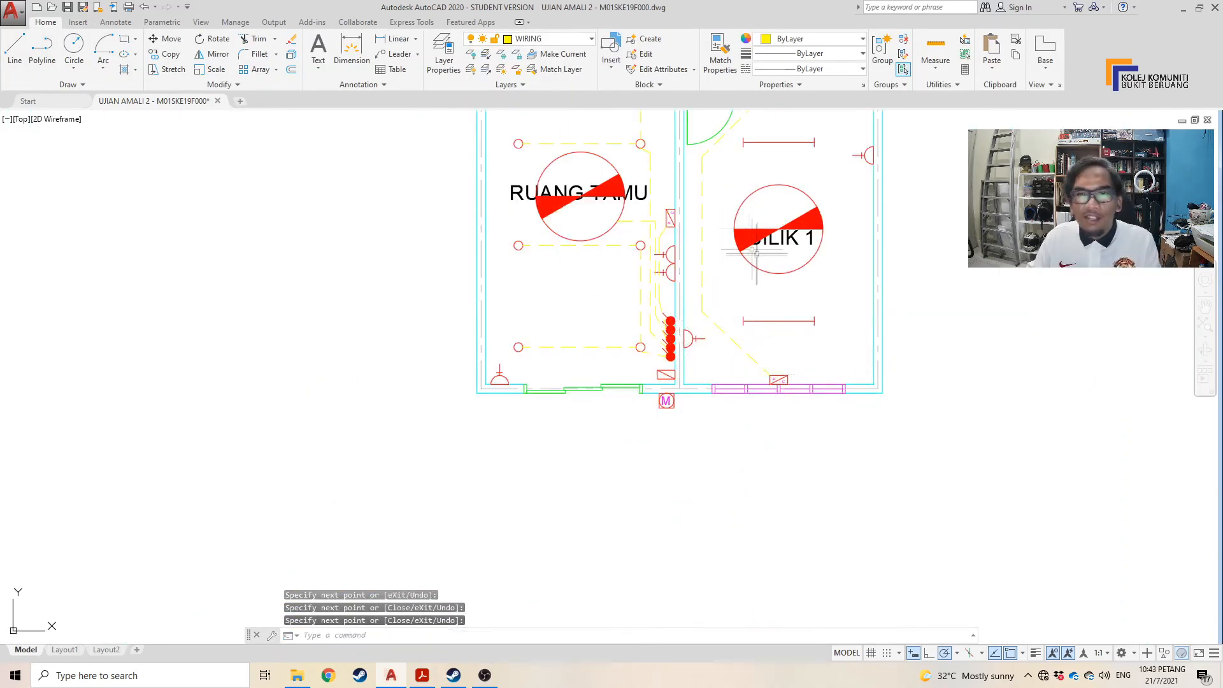
# Draw a wiring run from BILIK 1's middle switch past the upper lamp and around the fan to the lower lamp
pyautogui.moveTo(761, 169); pyautogui.dragTo(734, 290, button='middle')
pyautogui.click(14, 51)
pyautogui.click(734, 227)
pyautogui.click(735, 265)
pyautogui.click(696, 311)
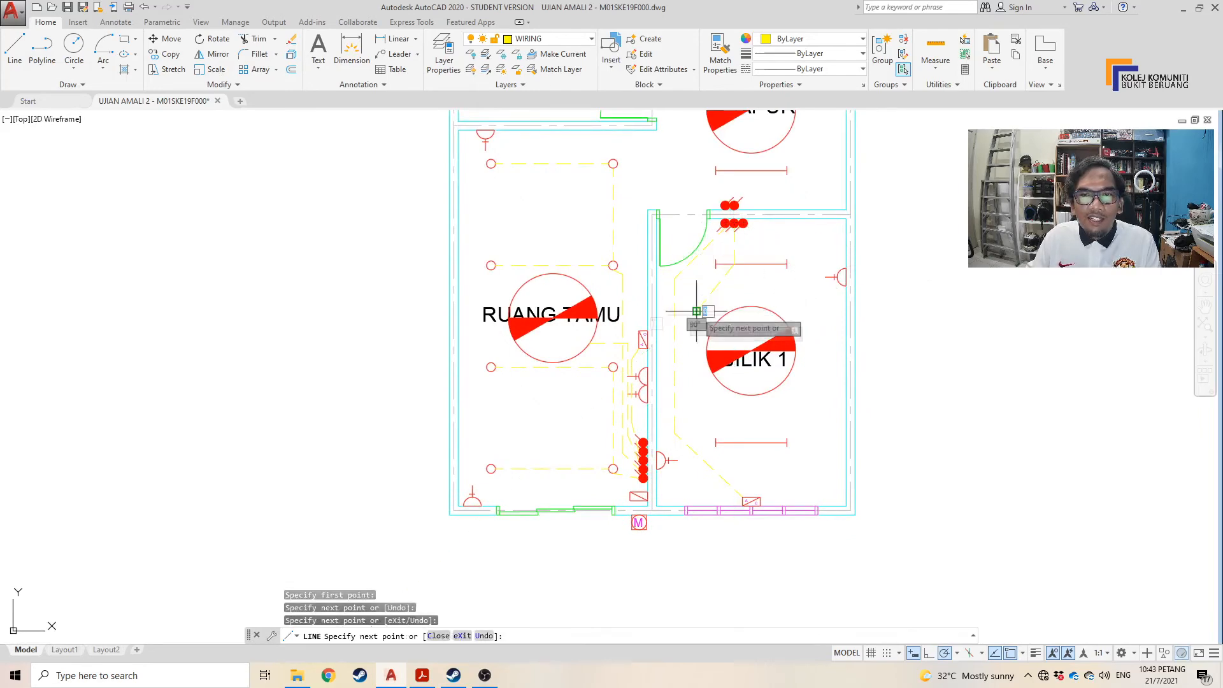
pyautogui.click(696, 405)
pyautogui.click(752, 443)
pyautogui.press('Return')
# Draw a wiring run from BILIK 1's right switch around the end of the upper lamp to the ceiling fan
pyautogui.click(15, 51)
pyautogui.click(744, 227)
pyautogui.click(743, 255)
pyautogui.click(805, 255)
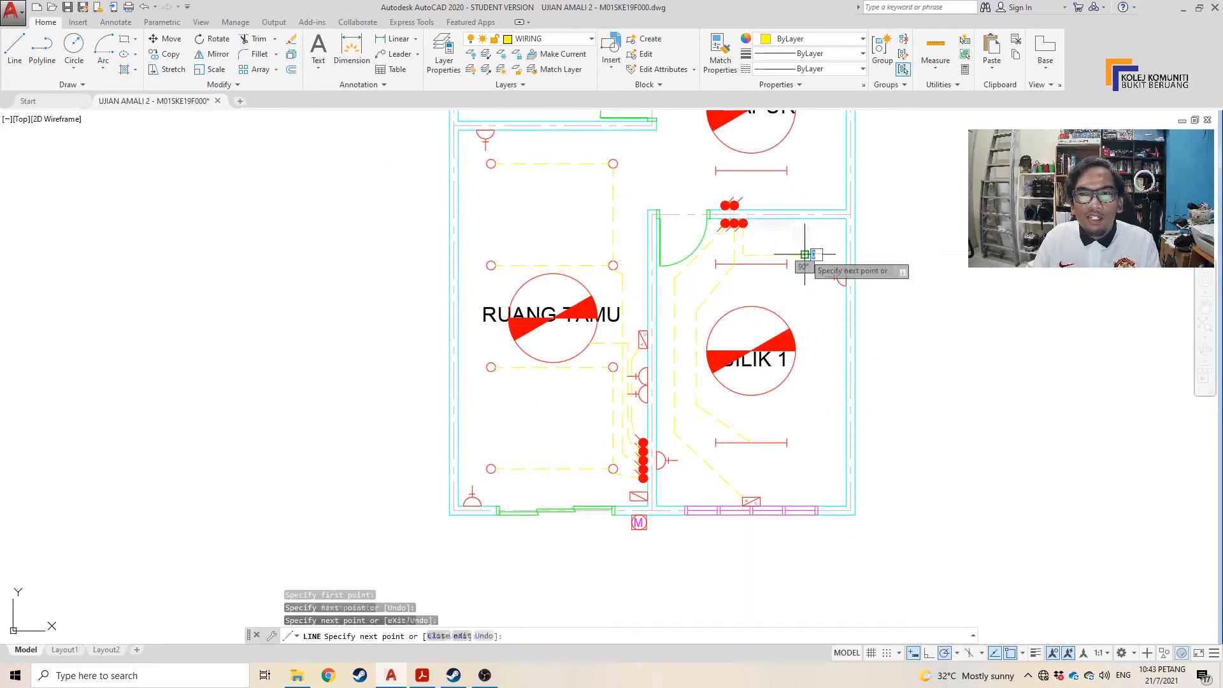
pyautogui.click(806, 310)
pyautogui.click(790, 329)
pyautogui.press('Return')
# Draw a wiring run from DAPUR's left switch through the lower lamp and around the fan to the upper lamp
pyautogui.moveTo(977, 356); pyautogui.dragTo(1033, 544, button='middle')
pyautogui.scroll(2, 915, 262)
pyautogui.click(14, 52)
pyautogui.click(703, 465)
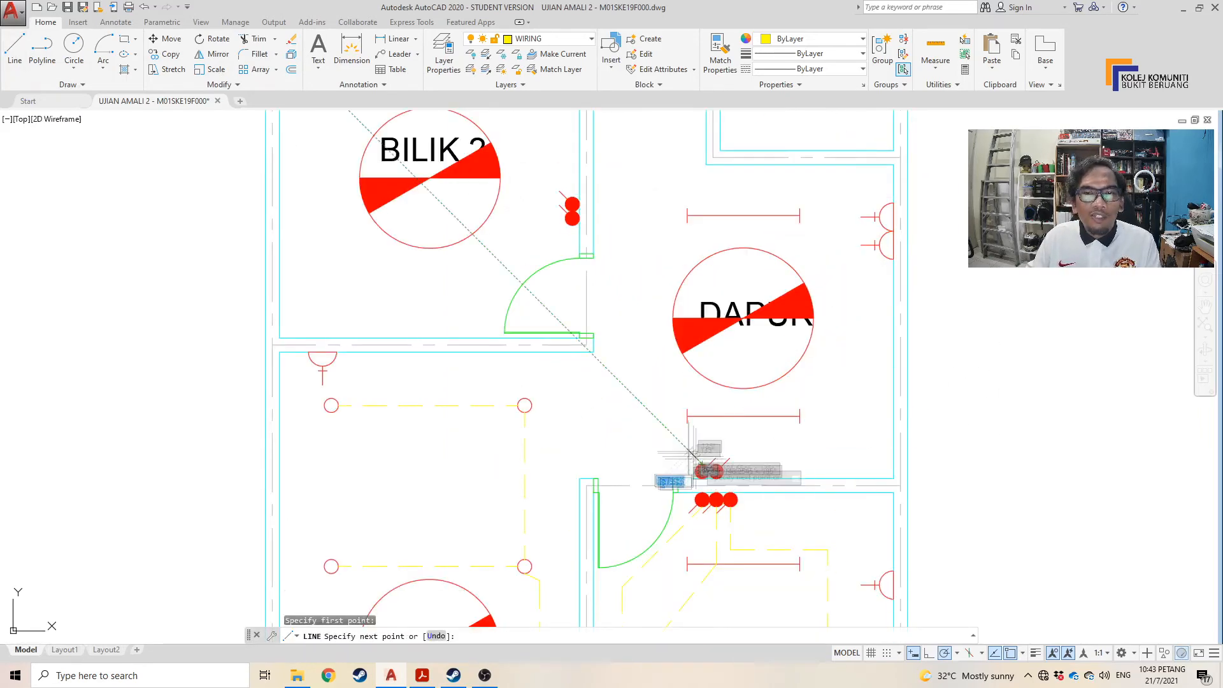
pyautogui.click(703, 416)
pyautogui.click(660, 359)
pyautogui.click(659, 256)
pyautogui.click(744, 215)
pyautogui.press('Return')
# Draw a wiring run from DAPUR's right switch around the lower lamp up to the ceiling fan
pyautogui.click(15, 51)
pyautogui.click(724, 472)
pyautogui.click(836, 471)
pyautogui.click(836, 387)
pyautogui.click(804, 355)
pyautogui.press('Return')
# Wire BILIK 2's lower switch to the ceiling fan and its upper switch to the lamp
pyautogui.moveTo(561, 210); pyautogui.dragTo(605, 387, button='middle')
pyautogui.click(14, 53)
pyautogui.click(610, 395)
pyautogui.click(616, 380)
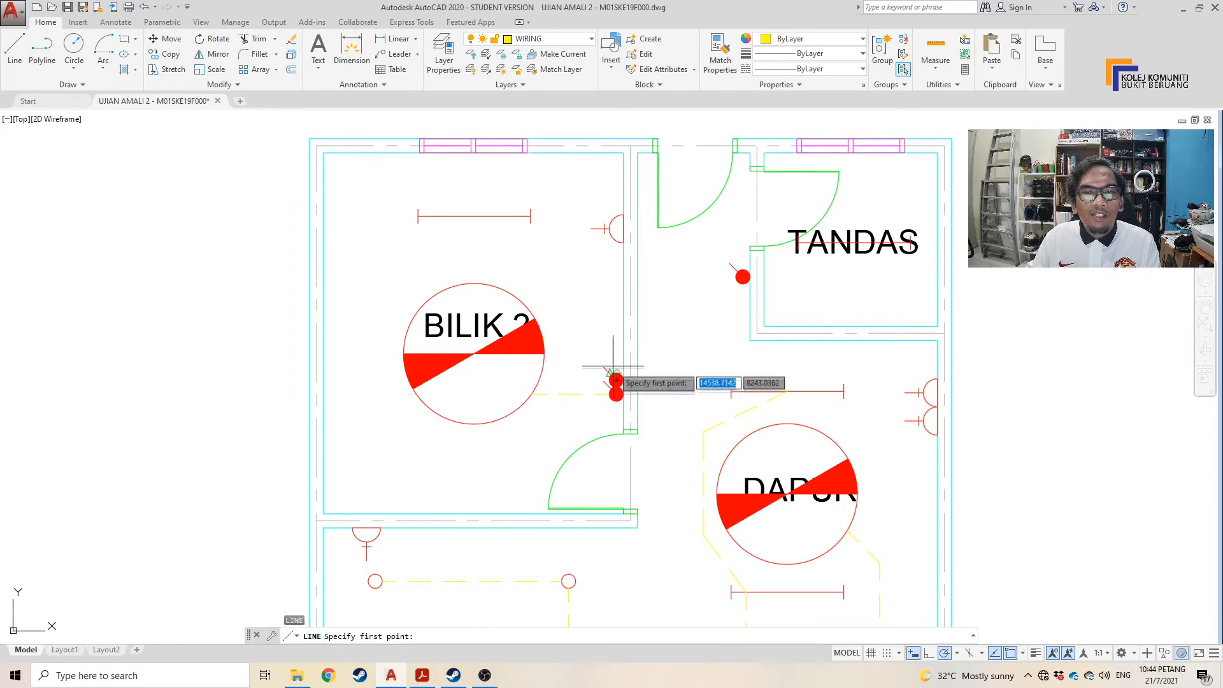
pyautogui.click(616, 277)
pyautogui.click(475, 216)
pyautogui.press('Return')
# Draw a wiring run from the TANDAS switch across and up to its lamp, and save the drawing
pyautogui.click(15, 51)
pyautogui.click(743, 278)
pyautogui.click(856, 277)
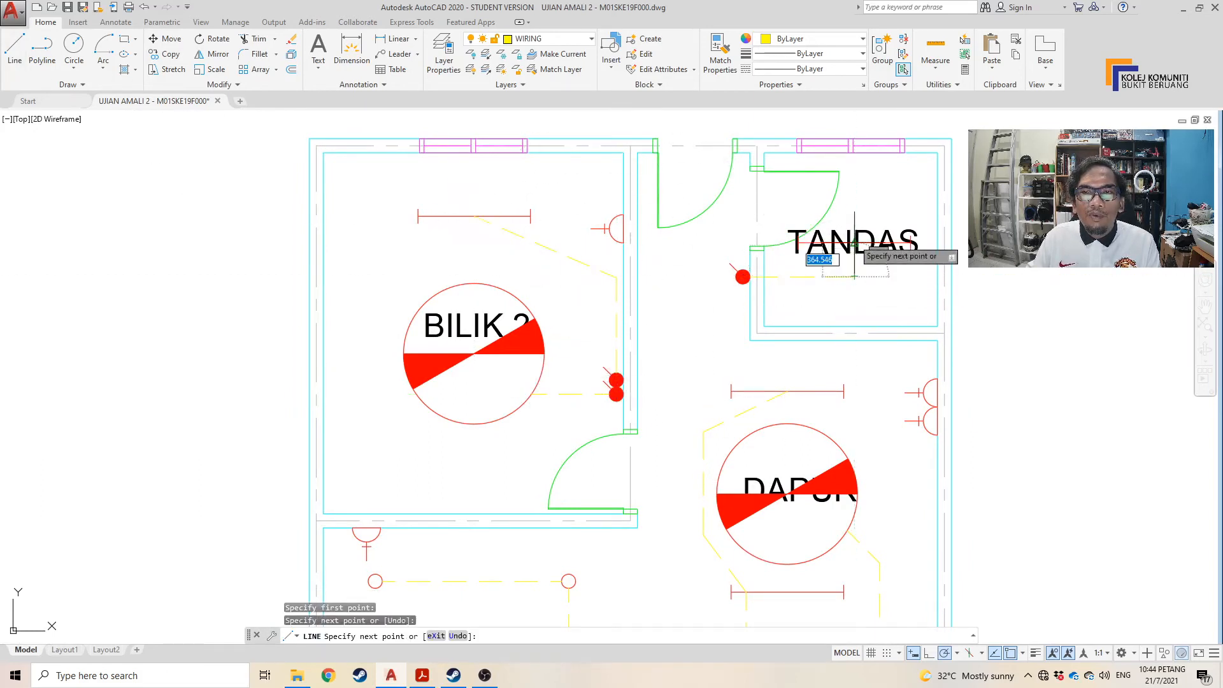
pyautogui.click(855, 242)
pyautogui.press('Return')
pyautogui.scroll(-4, 900, 385)
pyautogui.moveTo(904, 391); pyautogui.dragTo(737, 280, button='middle')
pyautogui.hotkey('ctrl', 's')
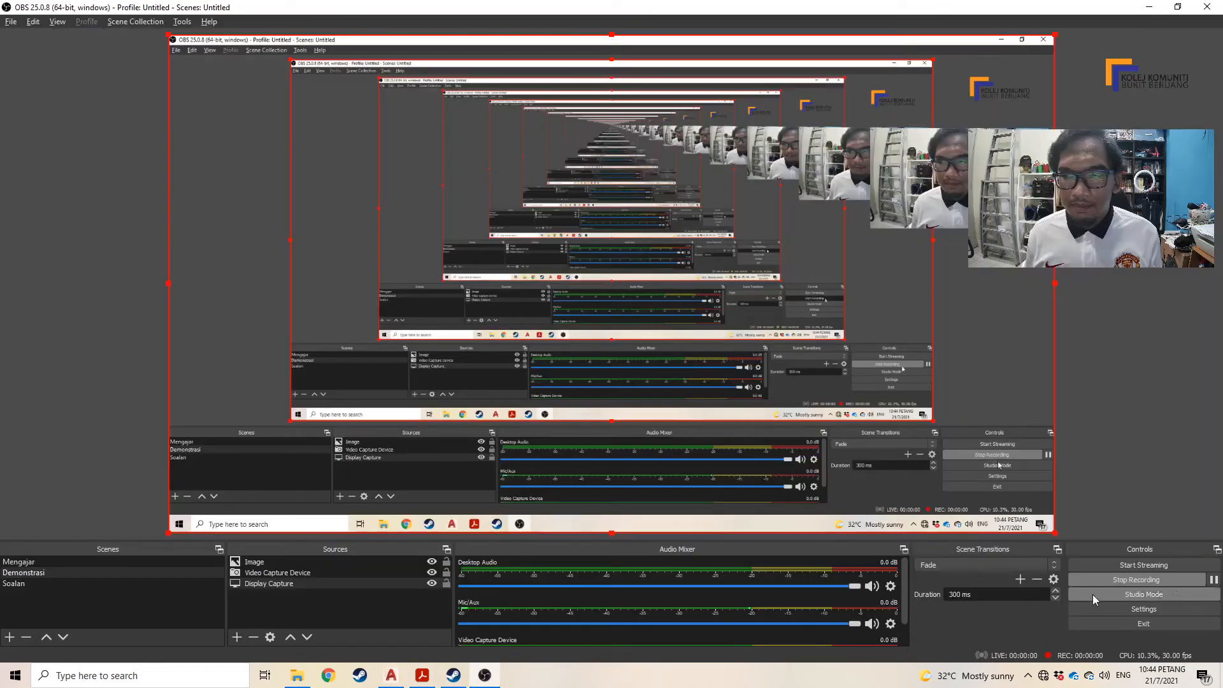
# Switch back to AutoCAD and make DIMENSION the current layer
pyautogui.click(392, 678)
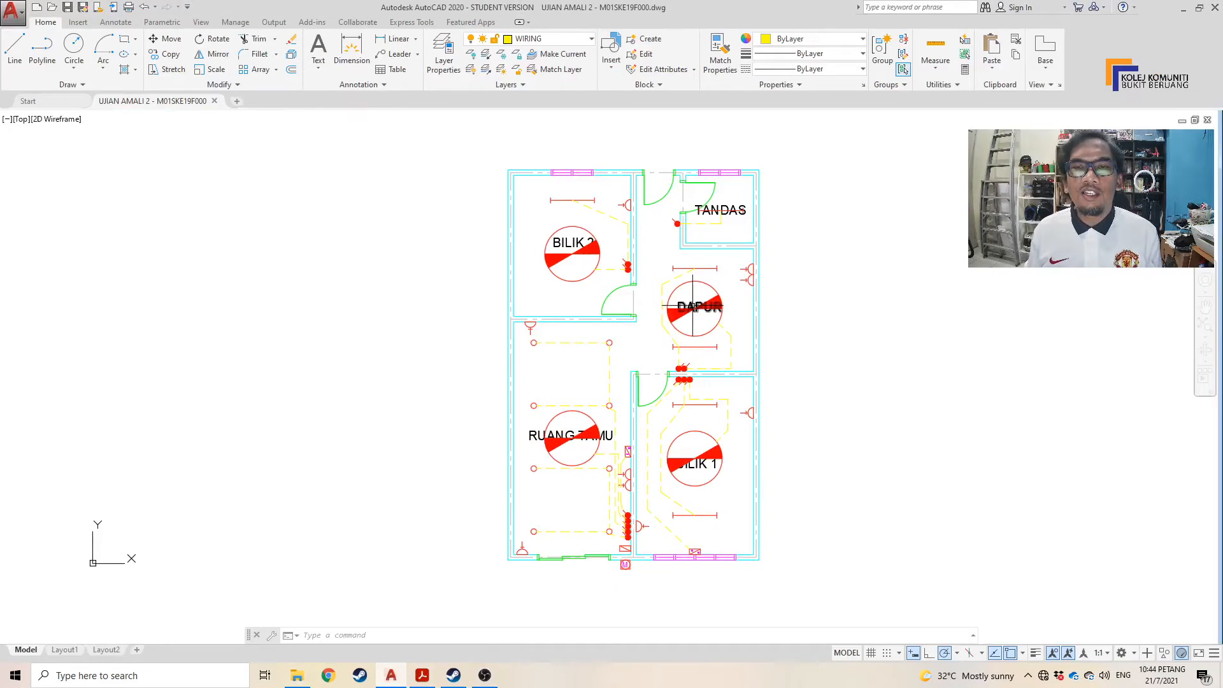
pyautogui.click(587, 40)
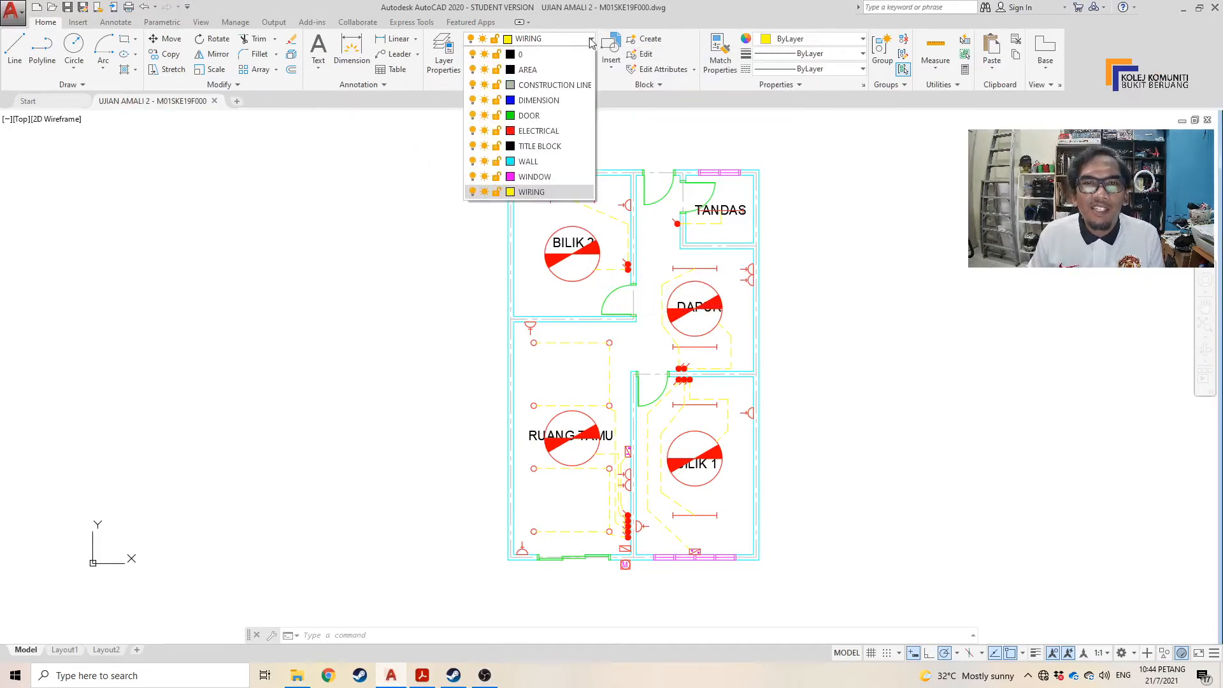
pyautogui.click(539, 100)
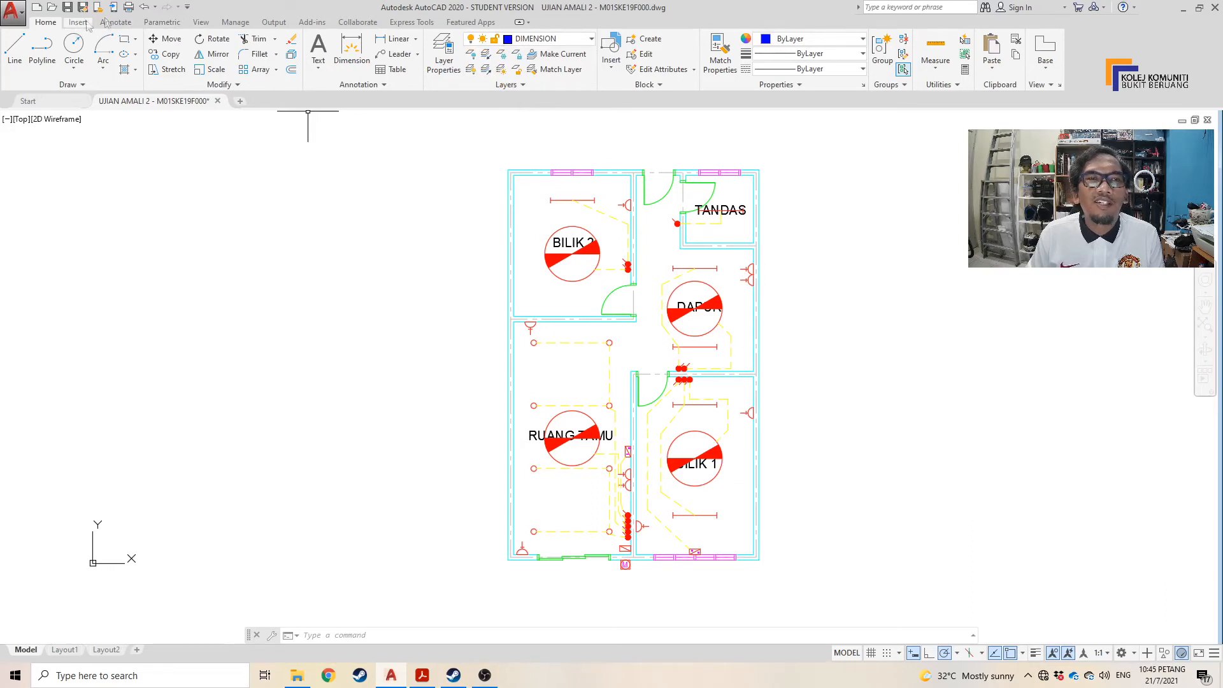
# Try a vertical linear dimension in the ISO-25 style along BILIK 2's outer side wall and delete it
pyautogui.click(115, 23)
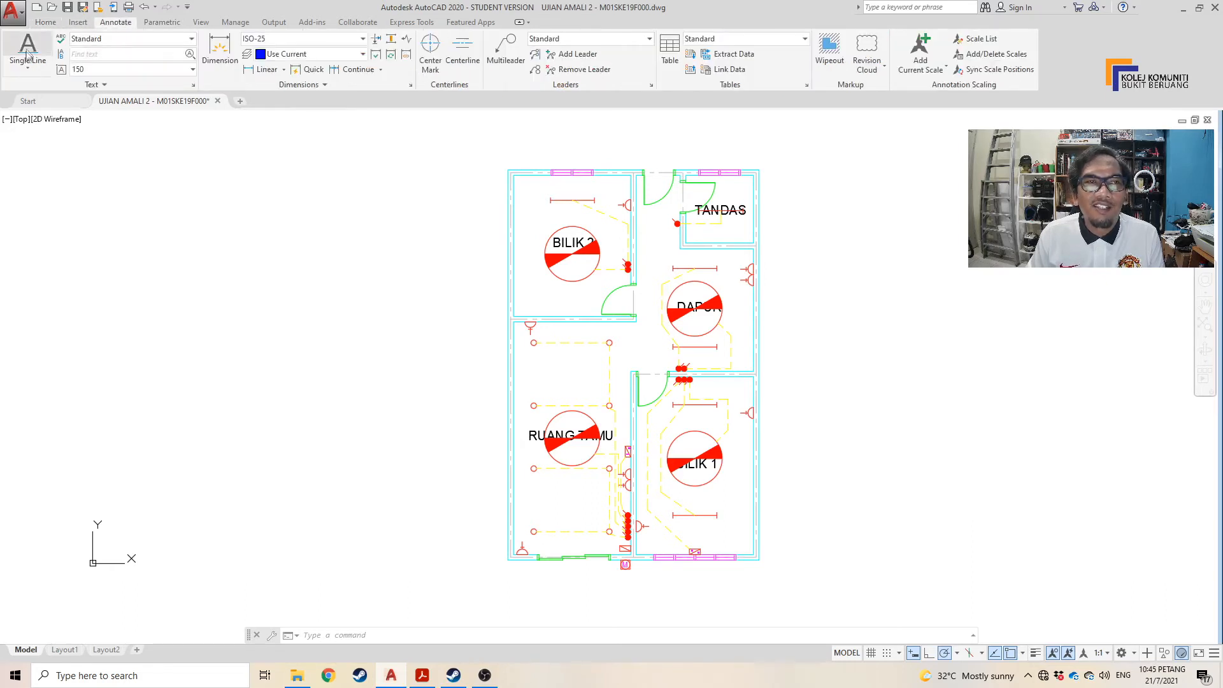
pyautogui.click(263, 69)
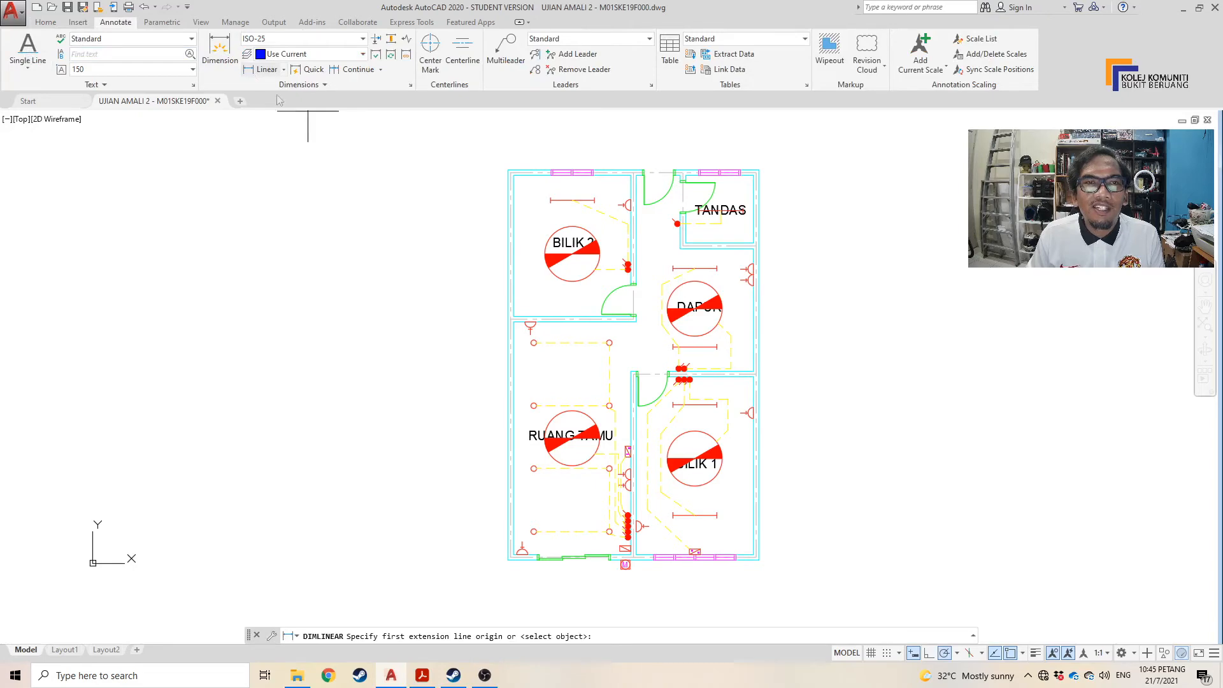
pyautogui.scroll(5, 531, 194)
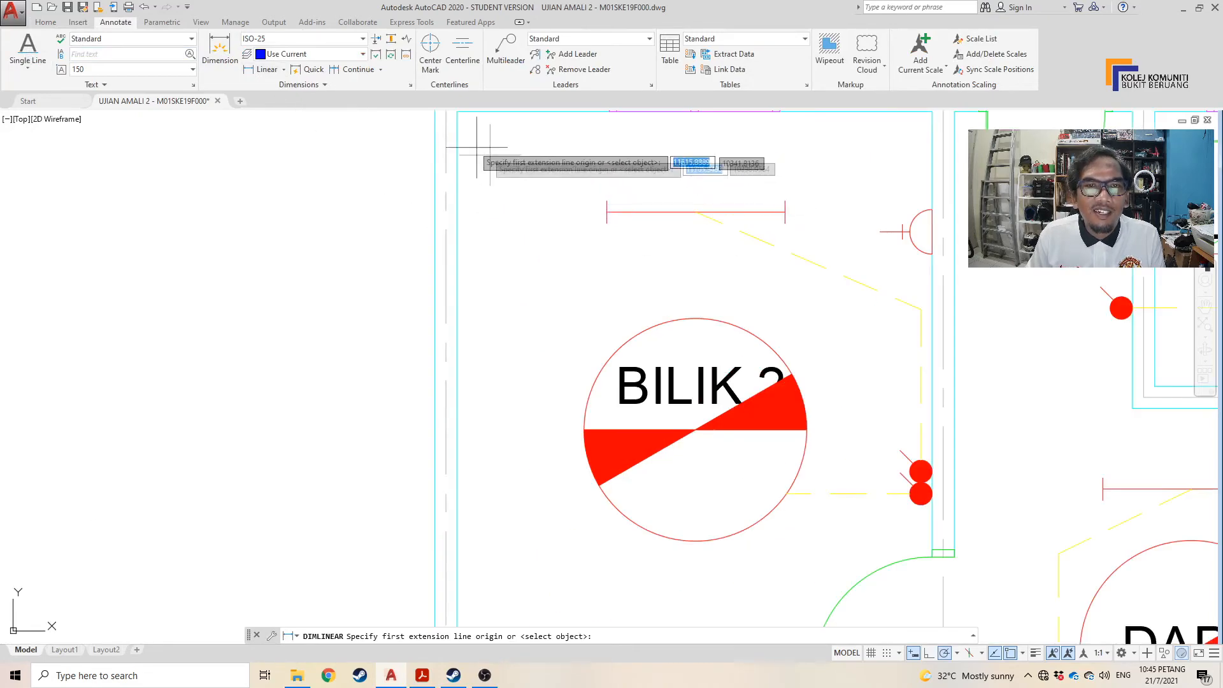
pyautogui.scroll(-3, 491, 155)
pyautogui.click(438, 116)
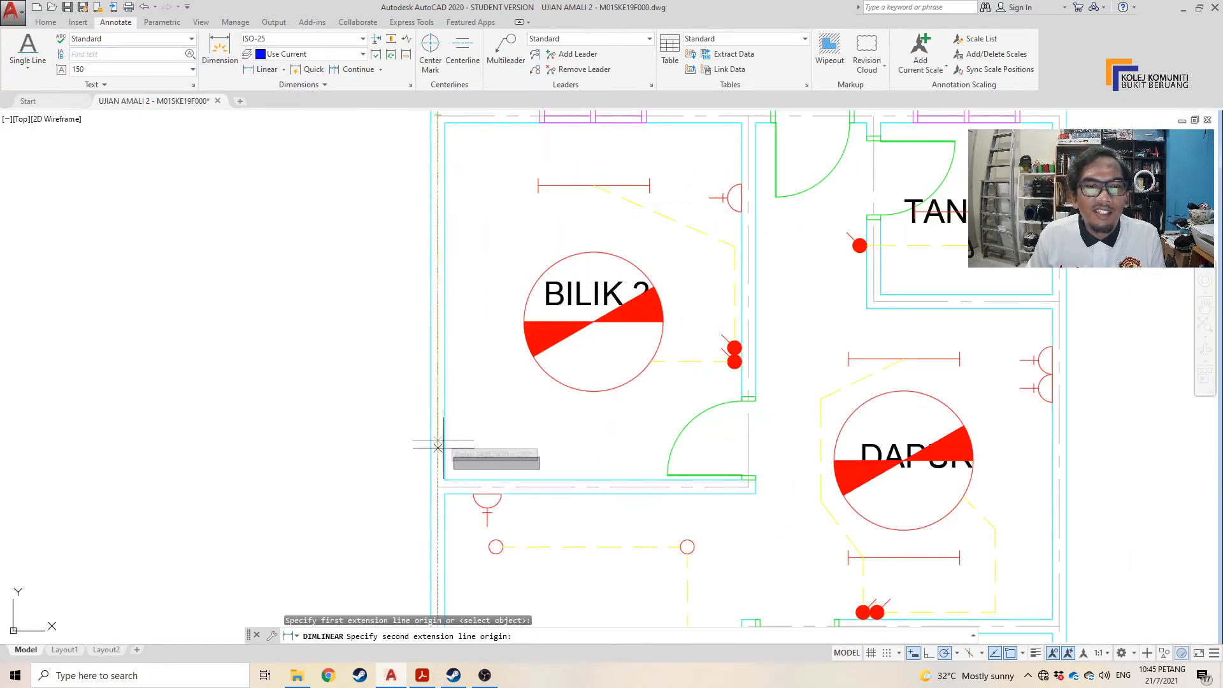
pyautogui.moveTo(426, 352); pyautogui.dragTo(485, 397, button='middle')
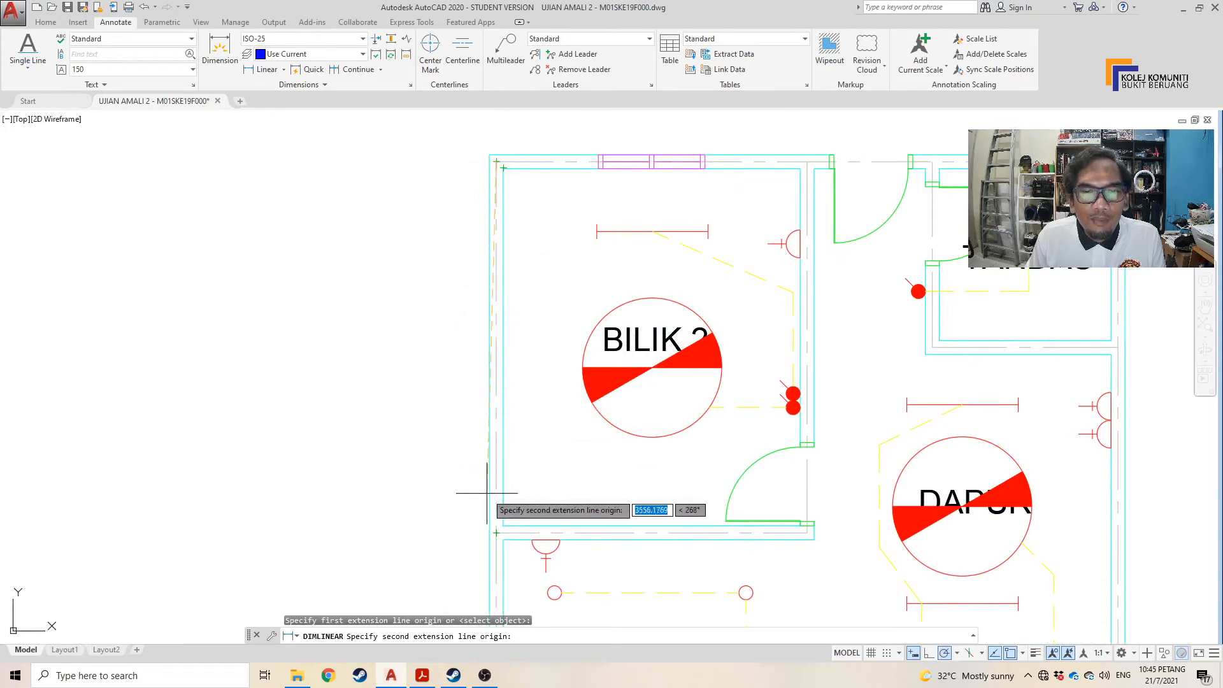
pyautogui.click(497, 534)
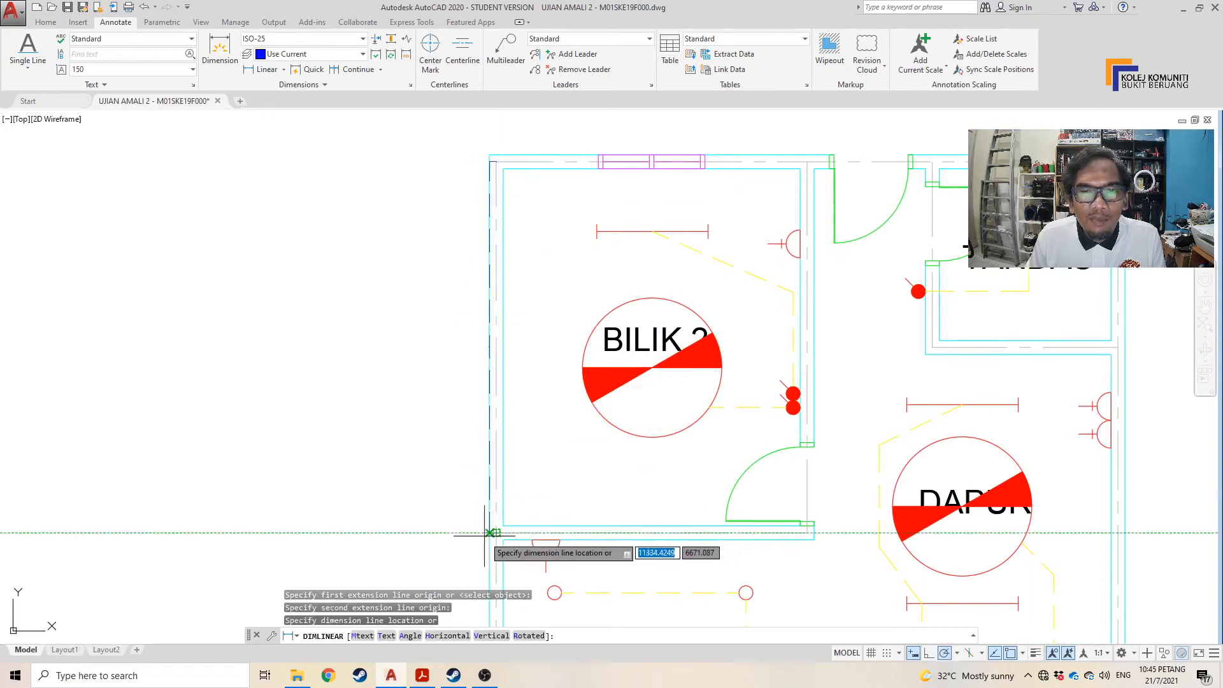
pyautogui.click(455, 534)
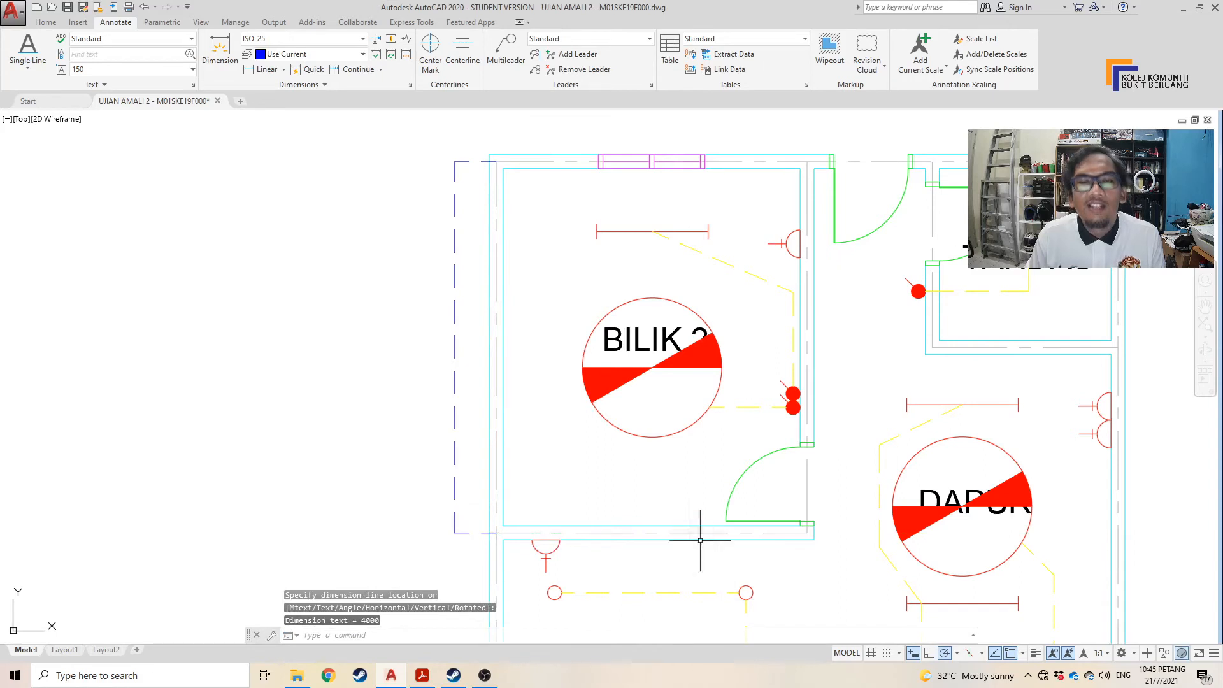
pyautogui.click(453, 308)
pyautogui.click(453, 299)
pyautogui.press('Delete')
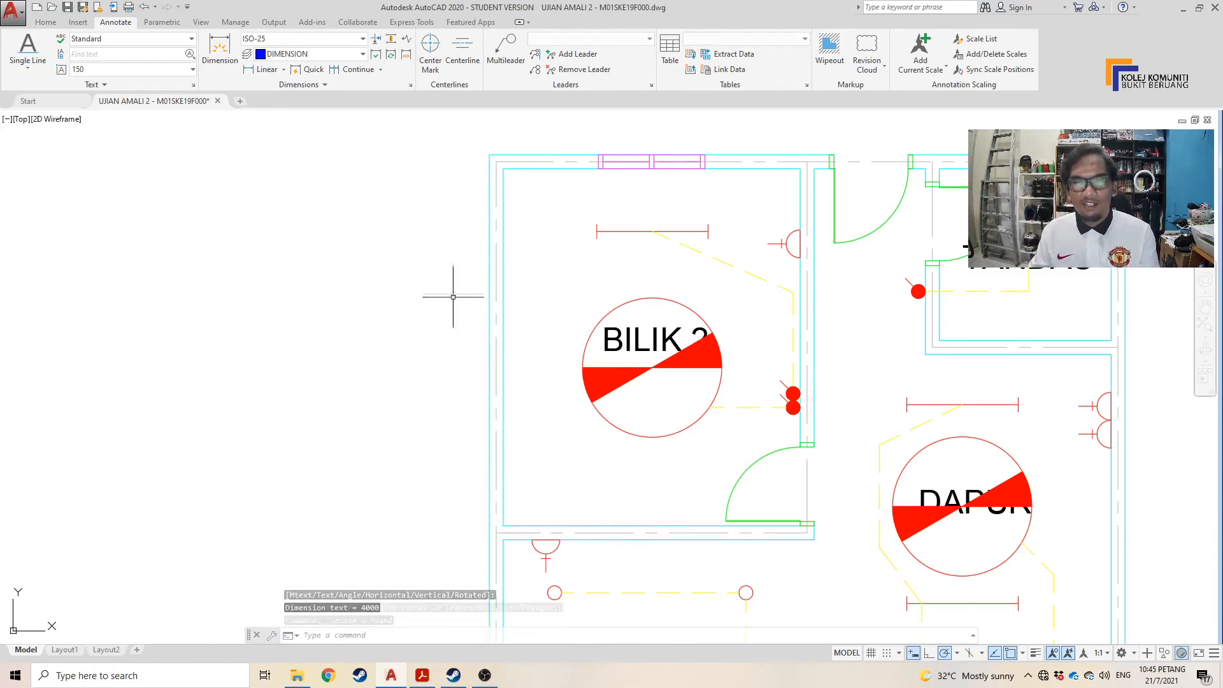
# Set the Standard dimension style and add a vertical linear dimension outside BILIK 2's outer side wall between wall centrelines
pyautogui.click(362, 45)
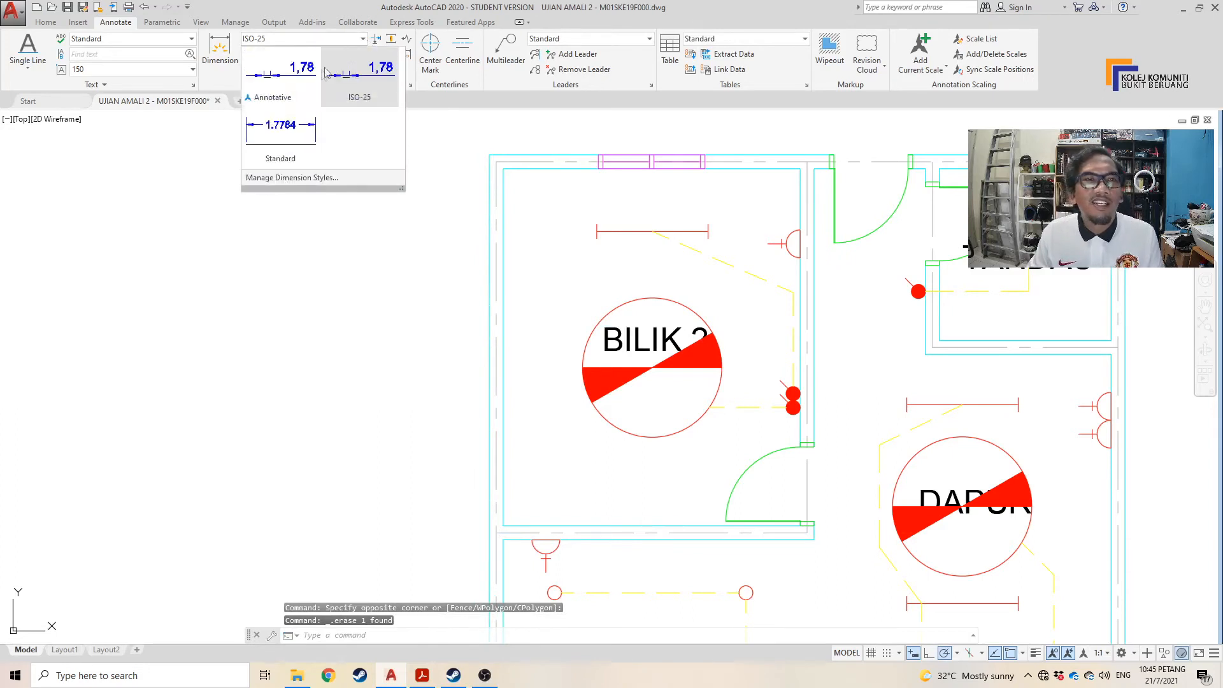
pyautogui.click(299, 143)
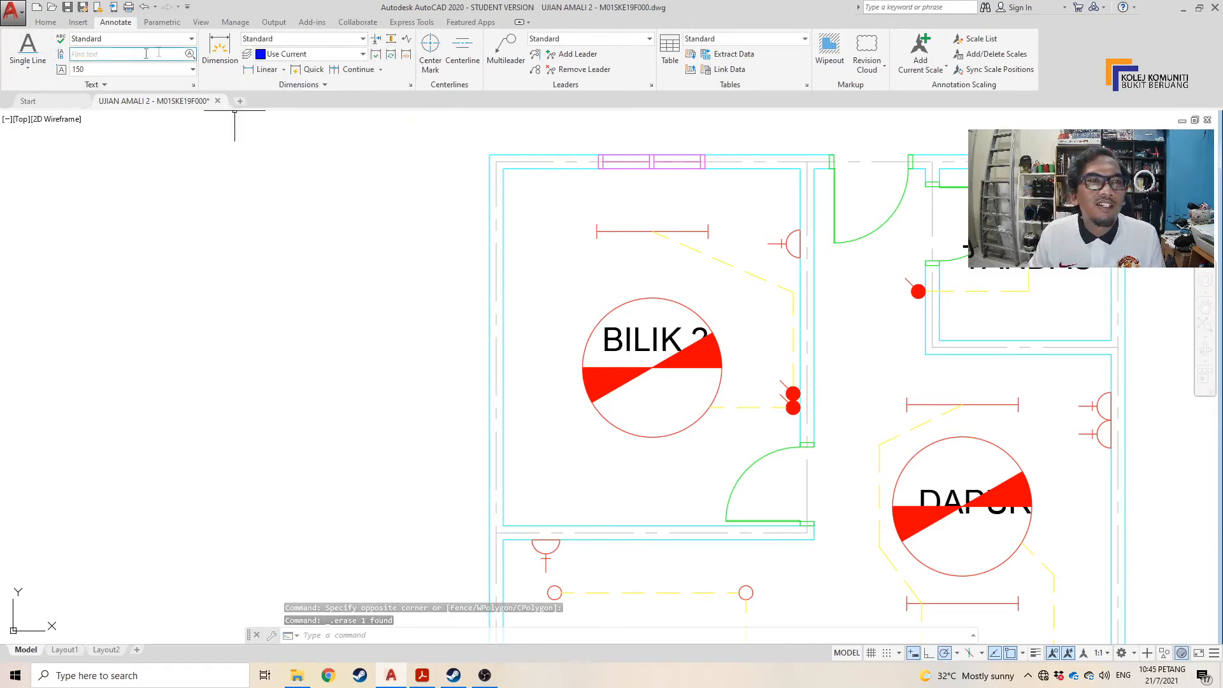
pyautogui.click(263, 69)
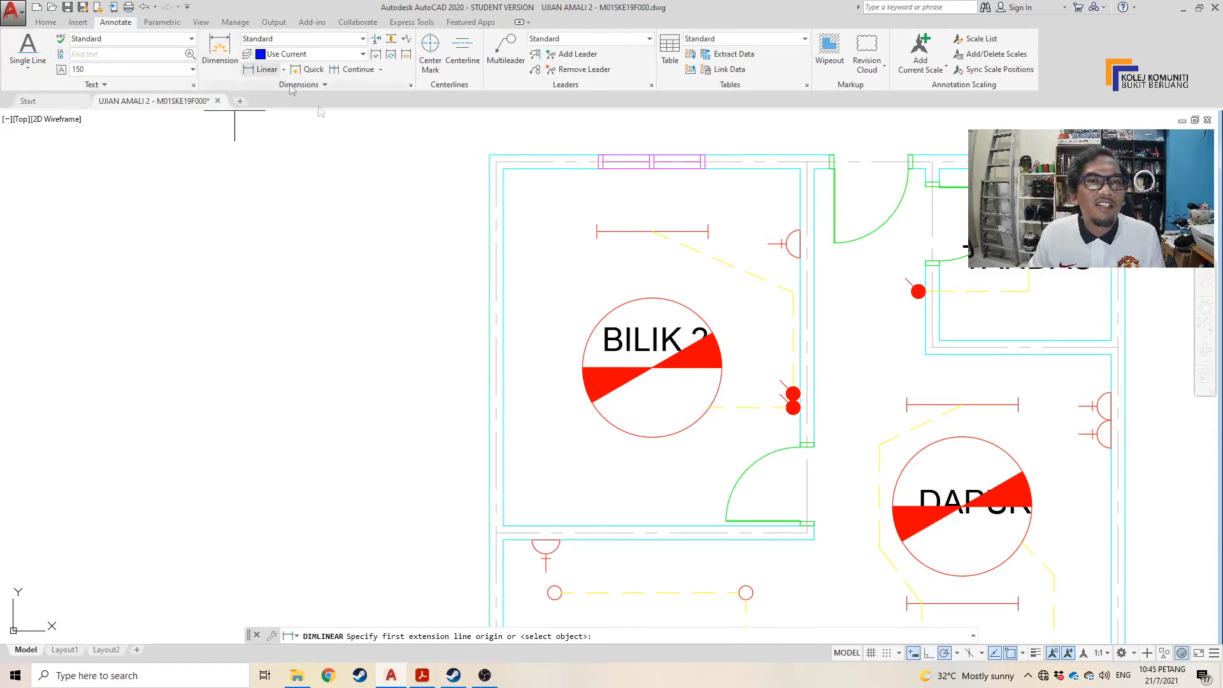
pyautogui.click(497, 162)
pyautogui.click(496, 532)
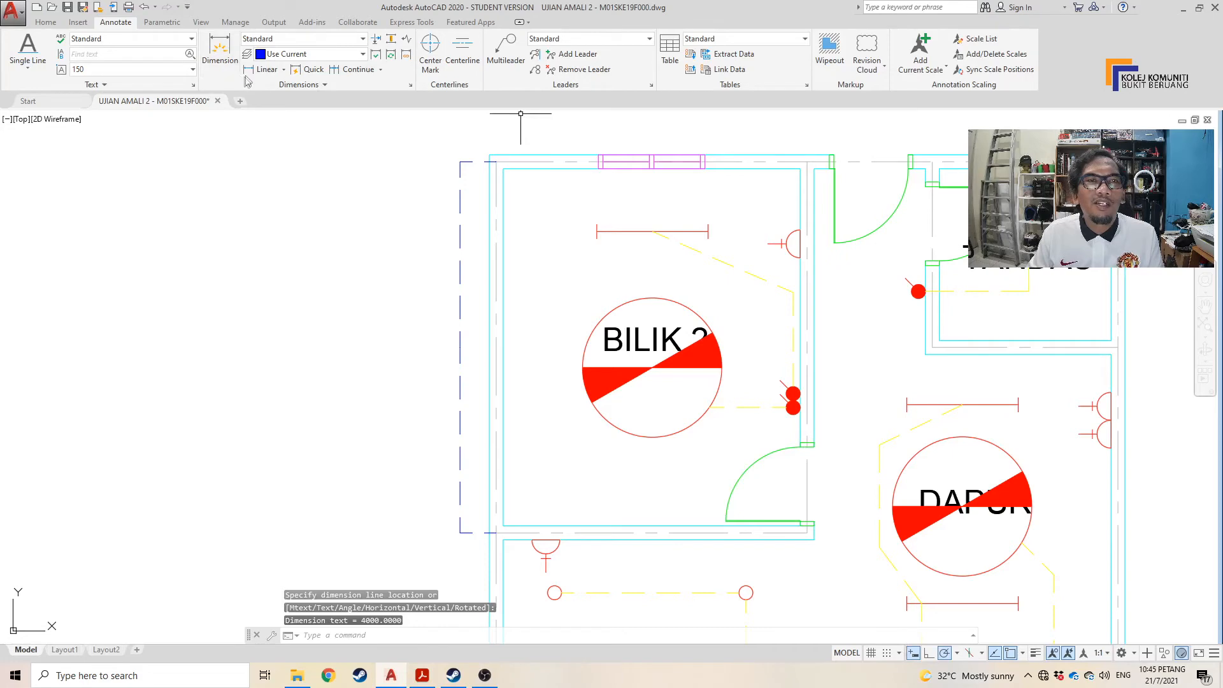
# Add a horizontal linear dimension above BILIK 2's window wall between the side walls' centrelines
pyautogui.click(263, 69)
pyautogui.click(497, 161)
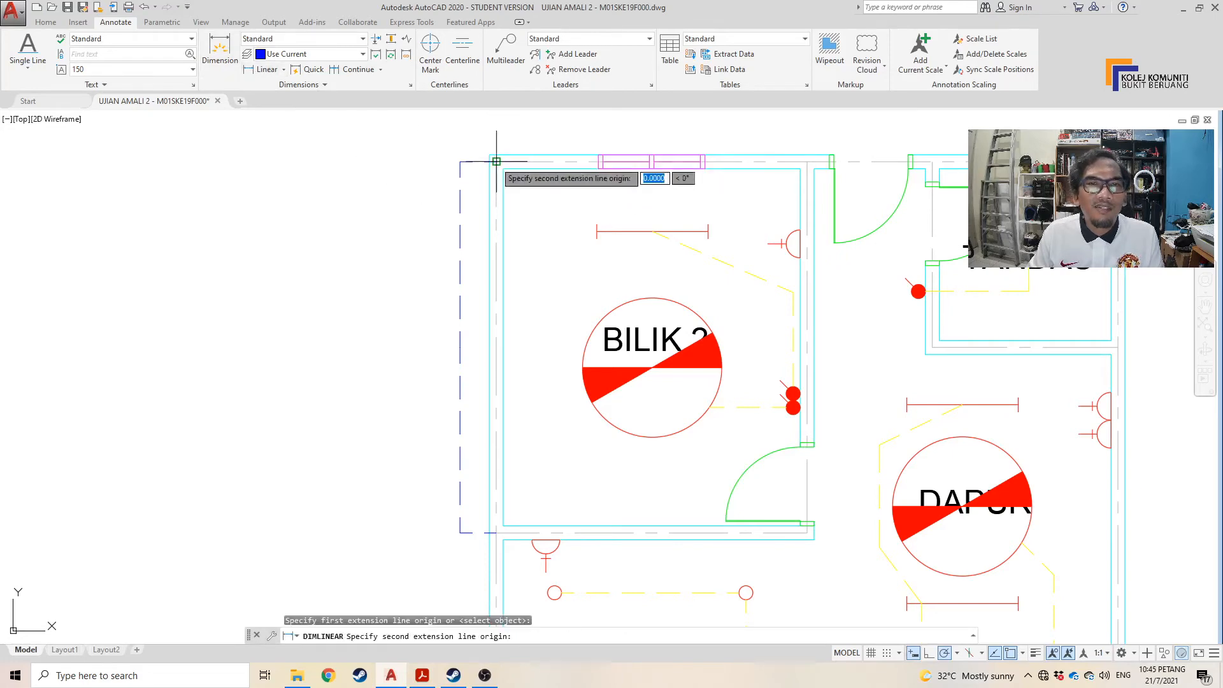
pyautogui.click(807, 161)
pyautogui.click(808, 124)
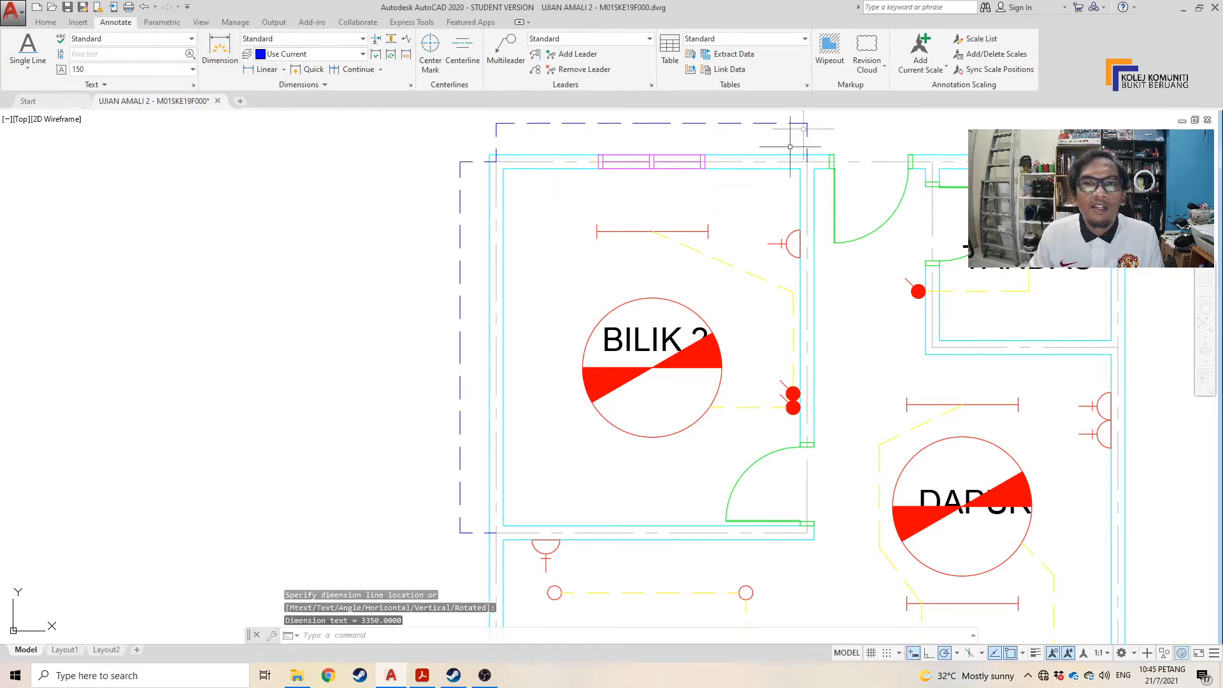
# Open the Standard dimension style for modification at its line settings
pyautogui.scroll(-4, 720, 236)
pyautogui.scroll(2, 720, 239)
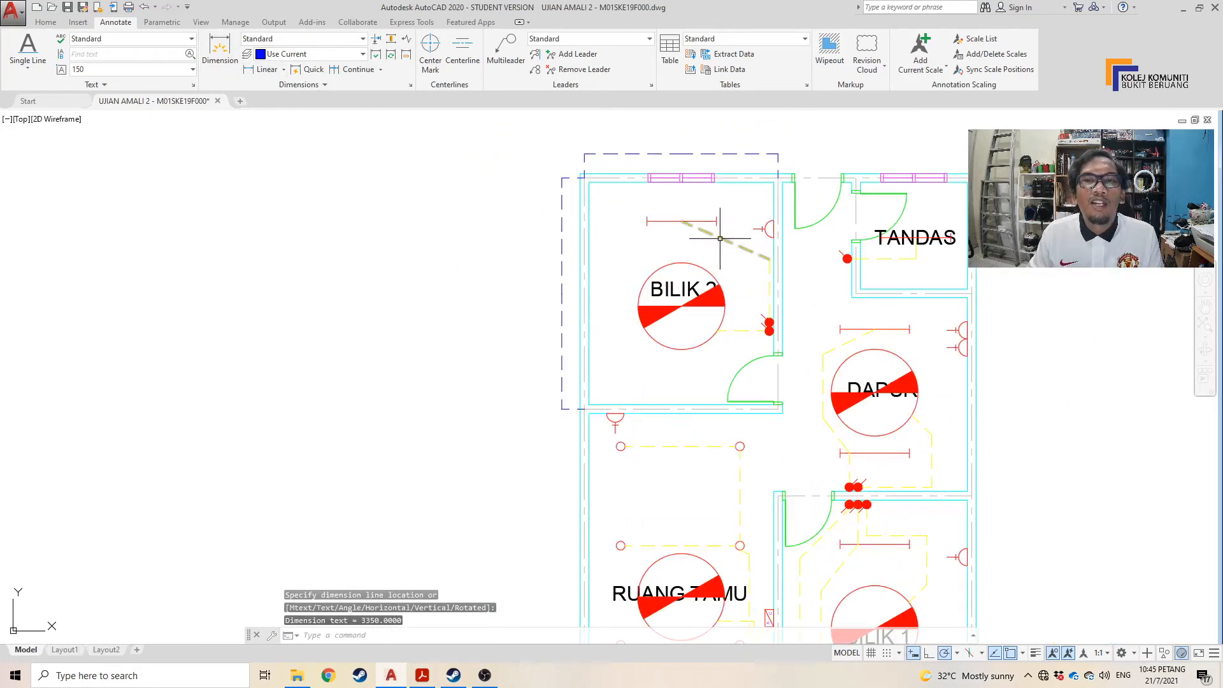
pyautogui.click(411, 86)
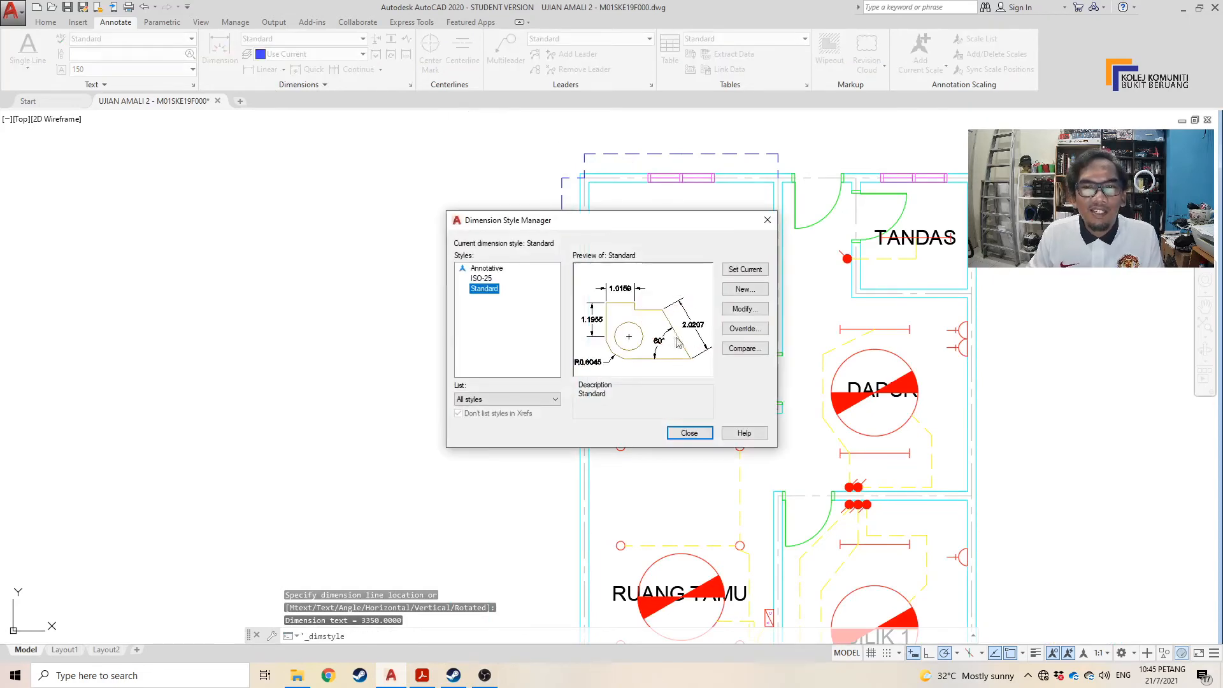
pyautogui.click(743, 309)
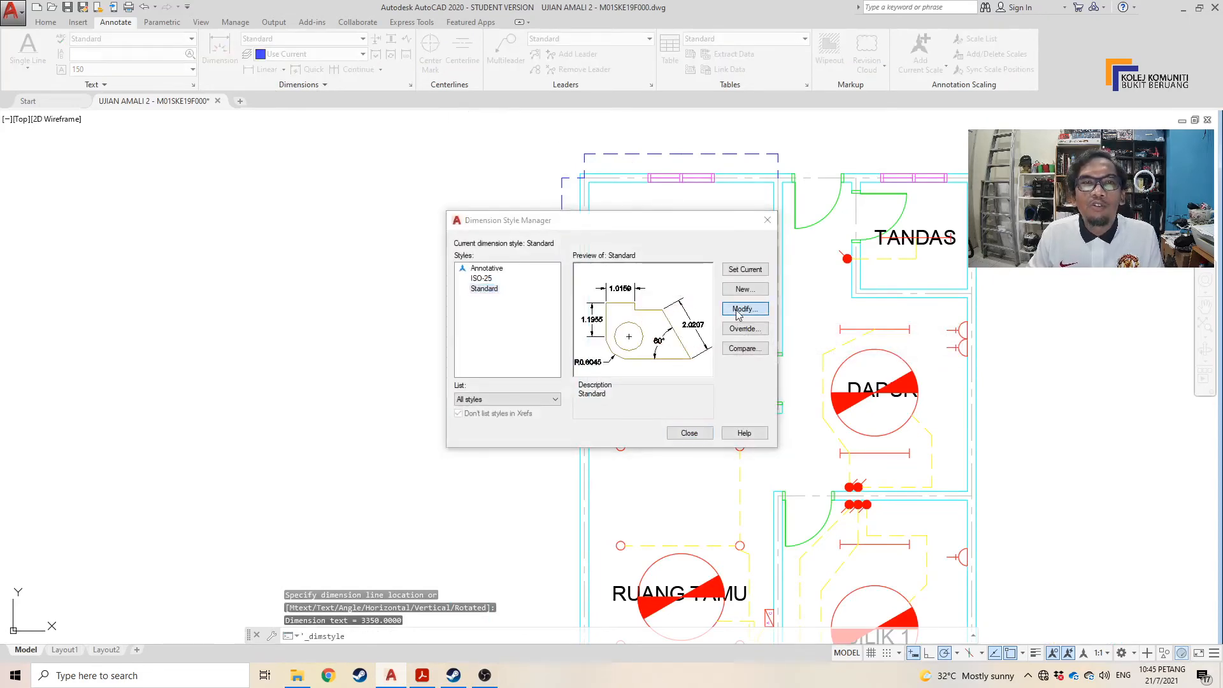
pyautogui.click(449, 197)
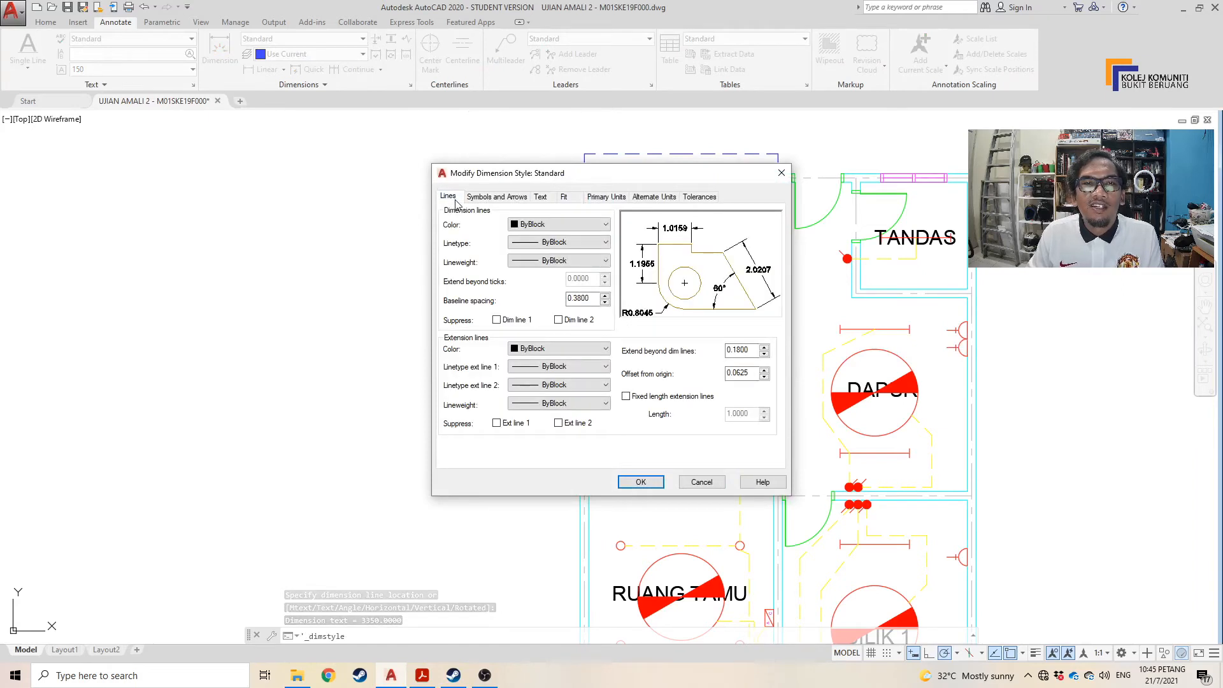
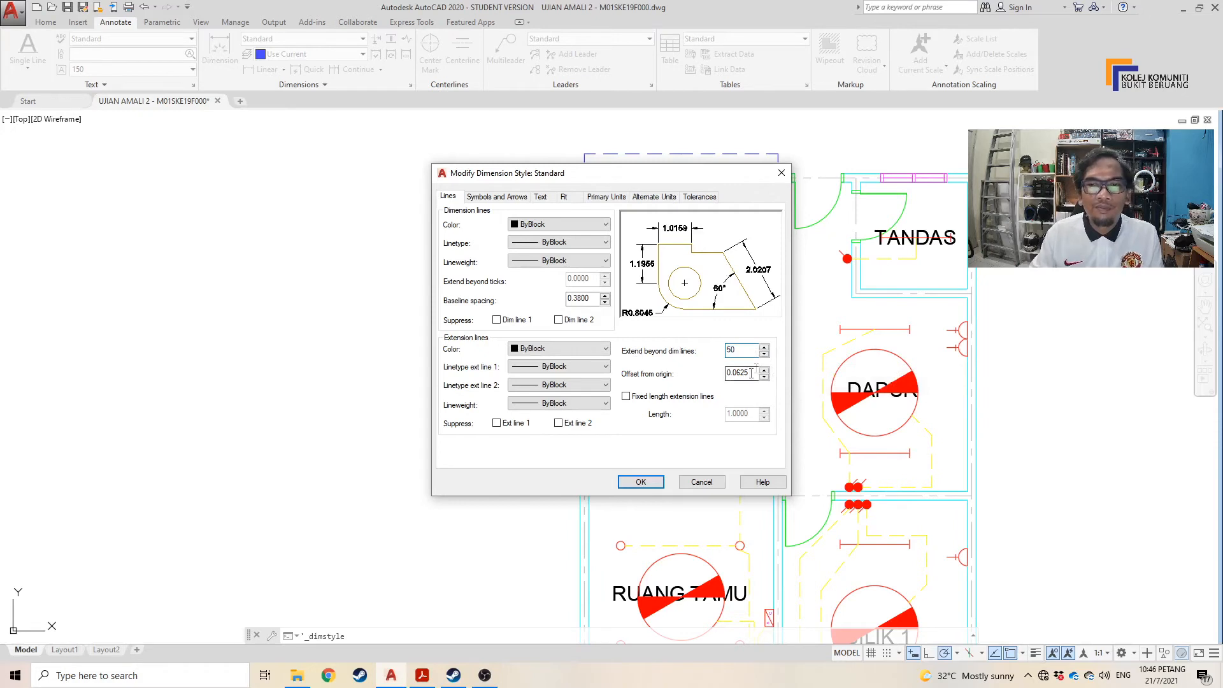
# Set the extension beyond dimension lines, the offset from origin and the arrow size to 50, and the centre mark size to 20
pyautogui.press('Tab')
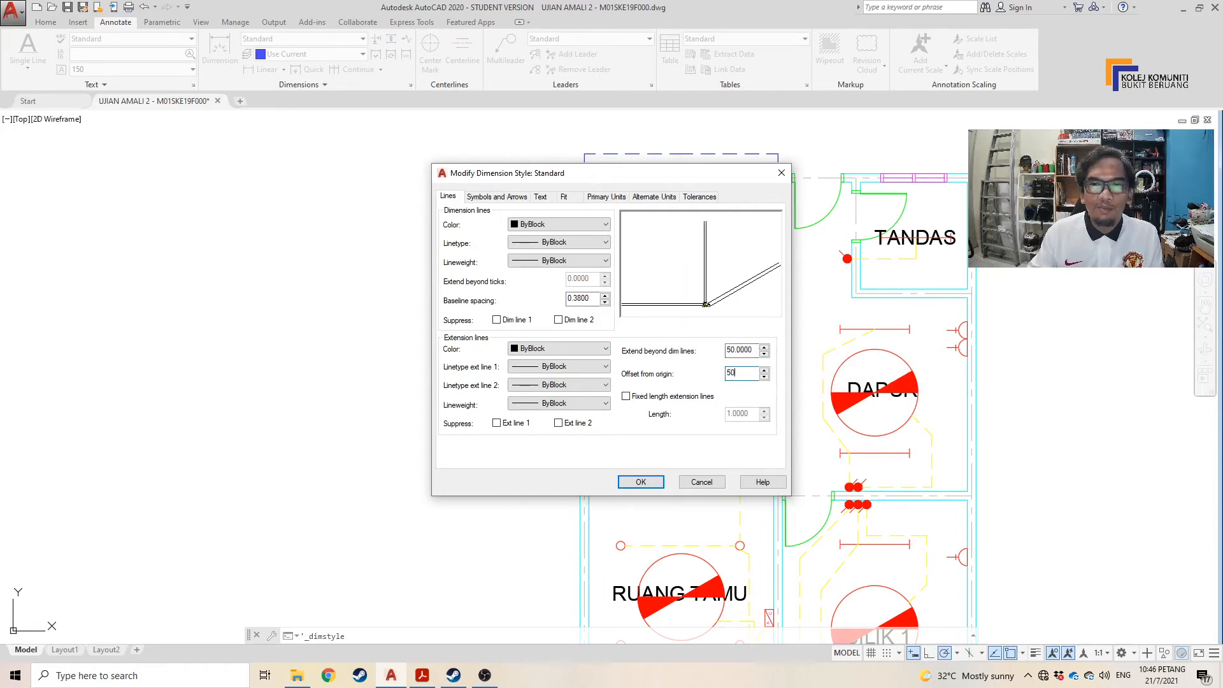
pyautogui.click(496, 198)
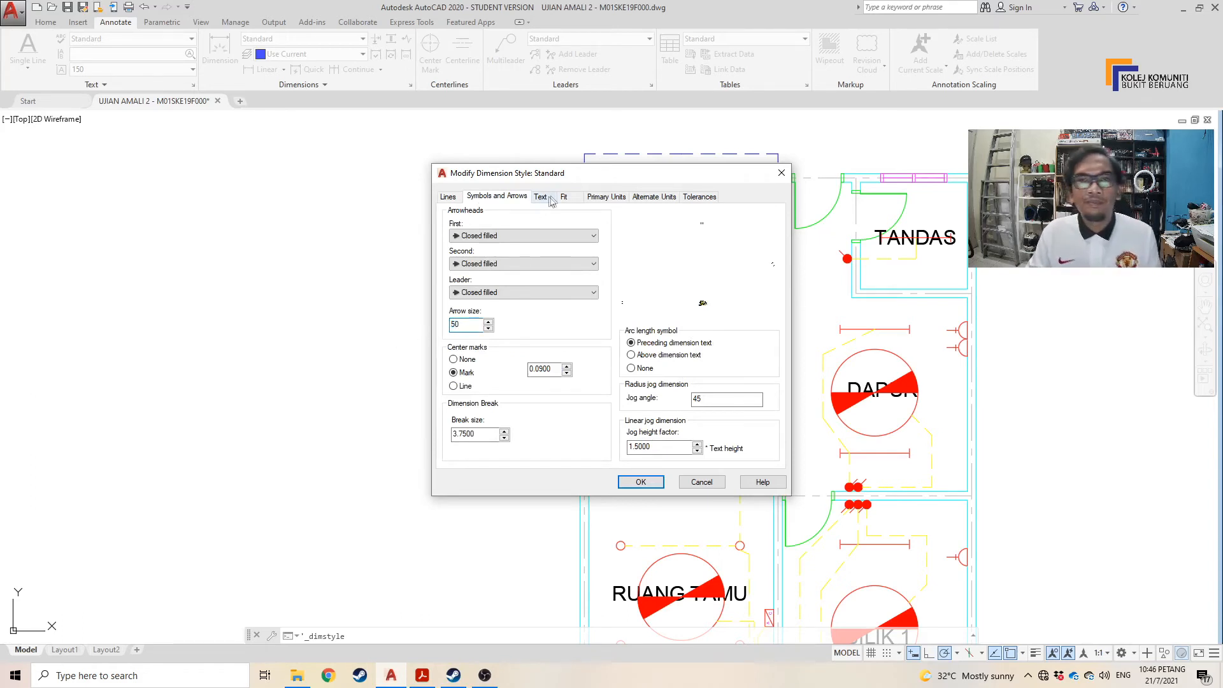
pyautogui.doubleClick(543, 369)
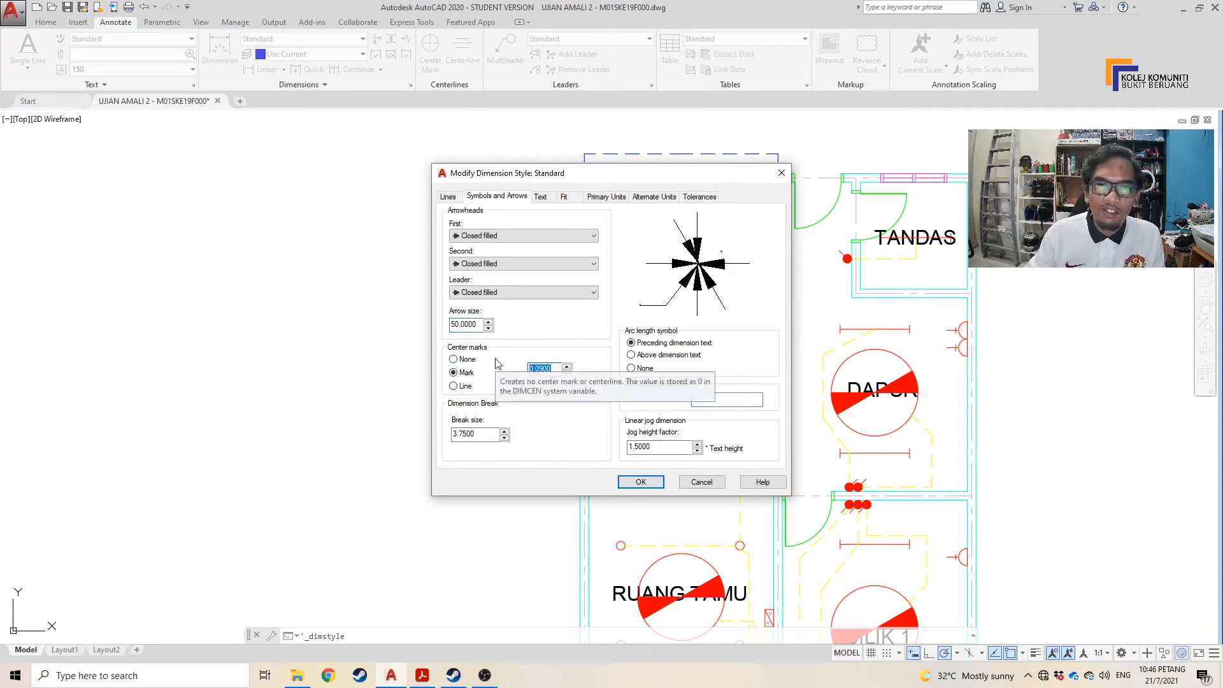
pyautogui.write('20')
# Change the Standard text style used by the dimensions to the romans.shx font with a width factor of 0.8
pyautogui.click(535, 199)
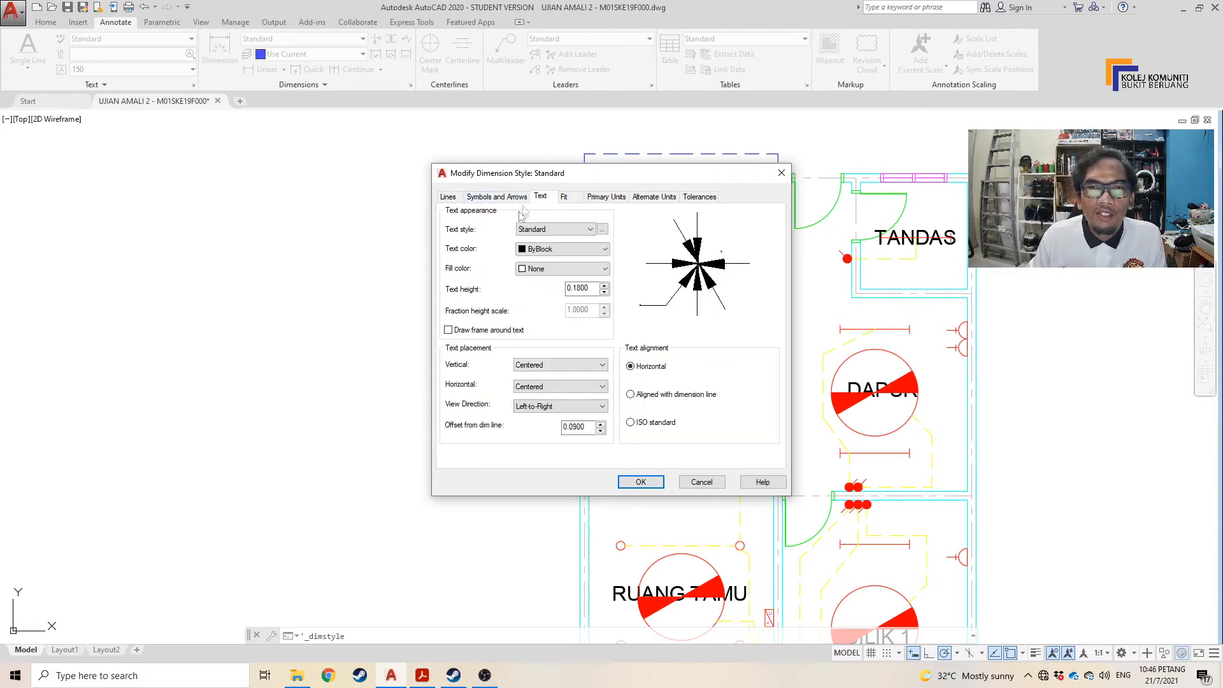
pyautogui.click(602, 230)
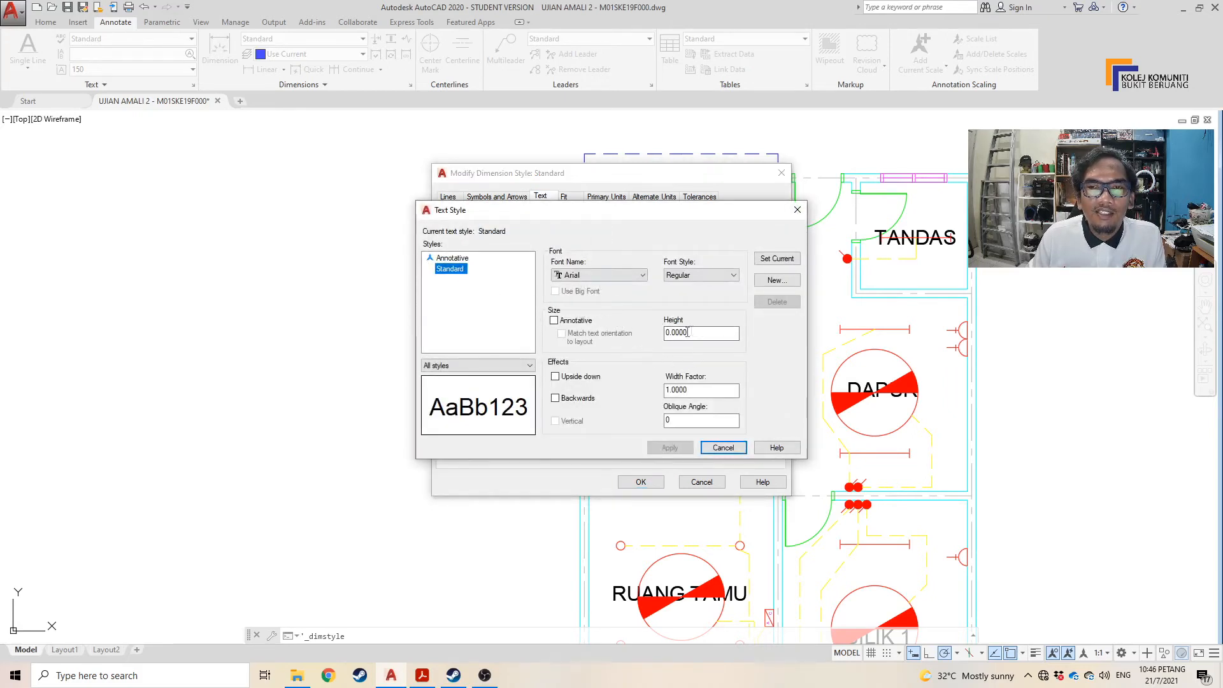
pyautogui.click(644, 275)
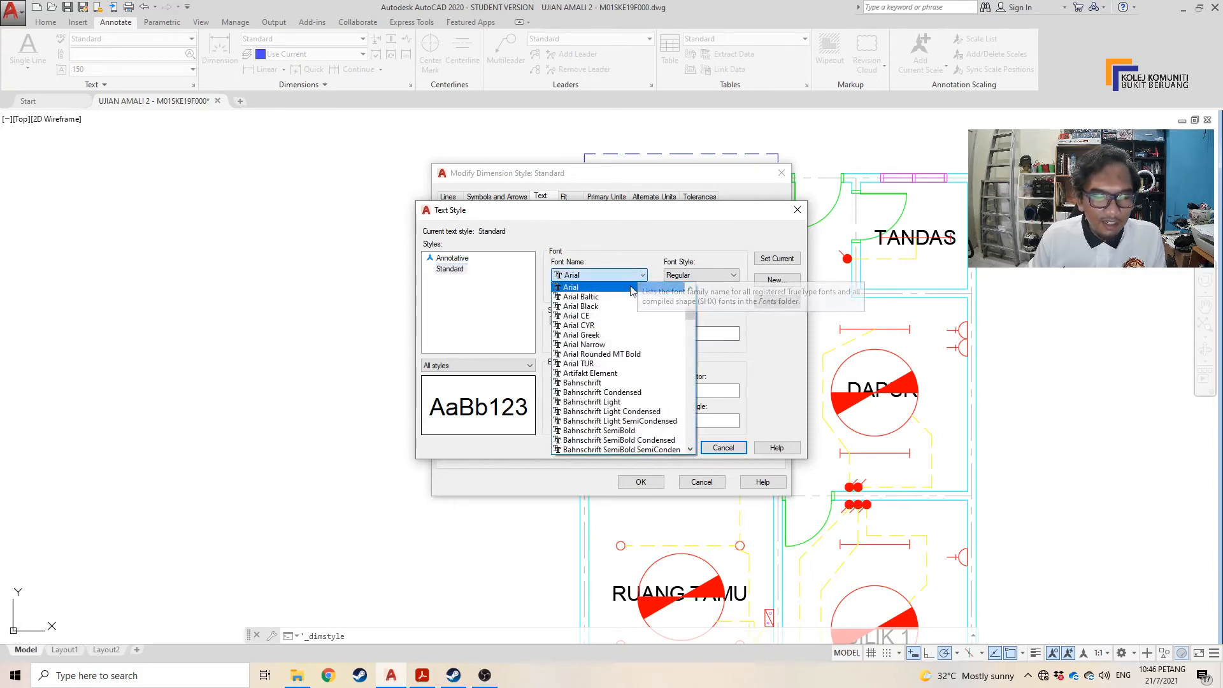
pyautogui.press('r')
pyautogui.press('o')
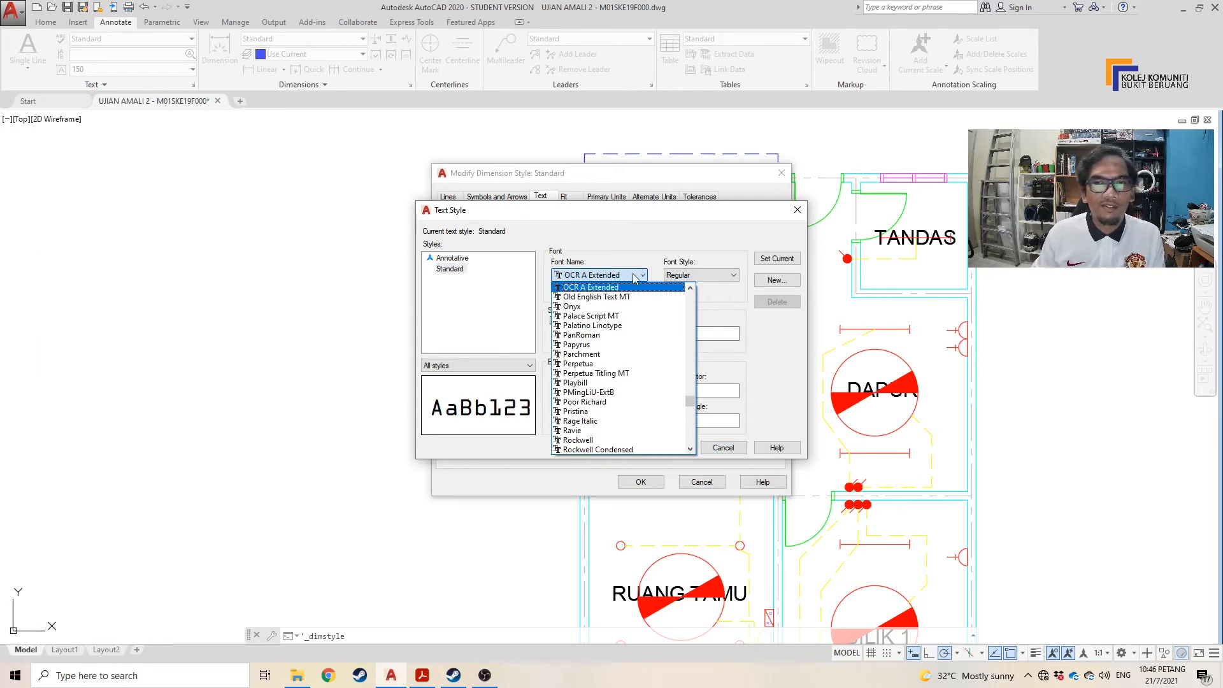
pyautogui.click(620, 276)
pyautogui.press('r')
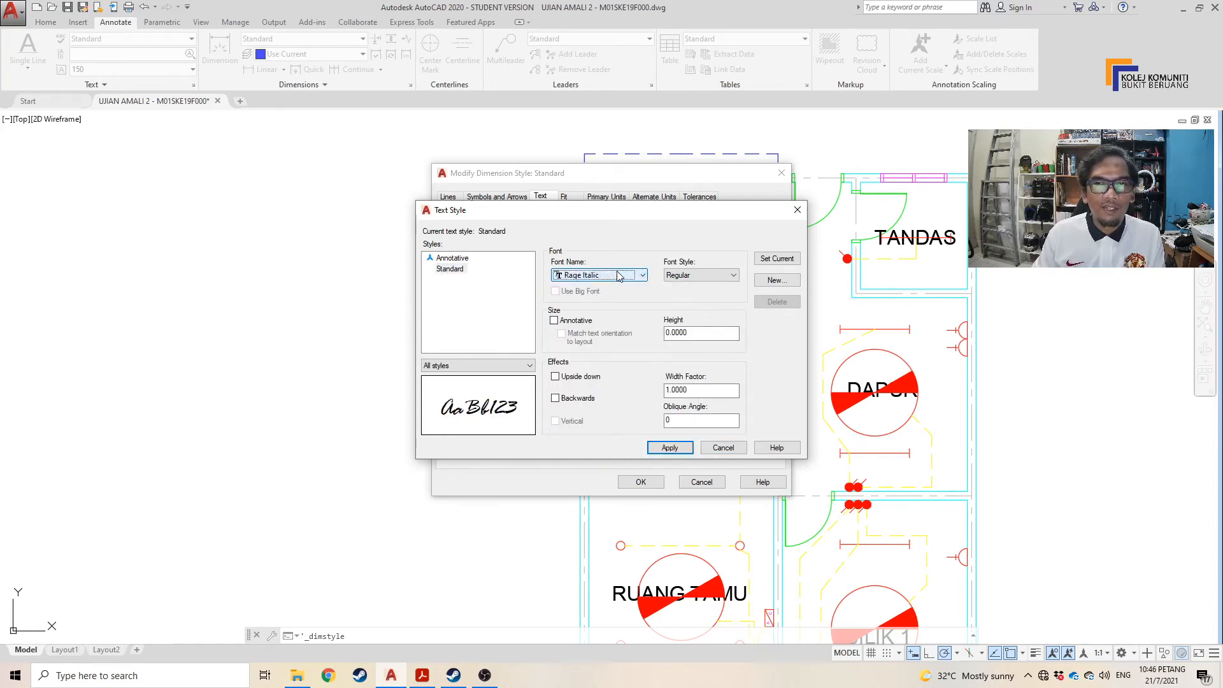
pyautogui.press('s')
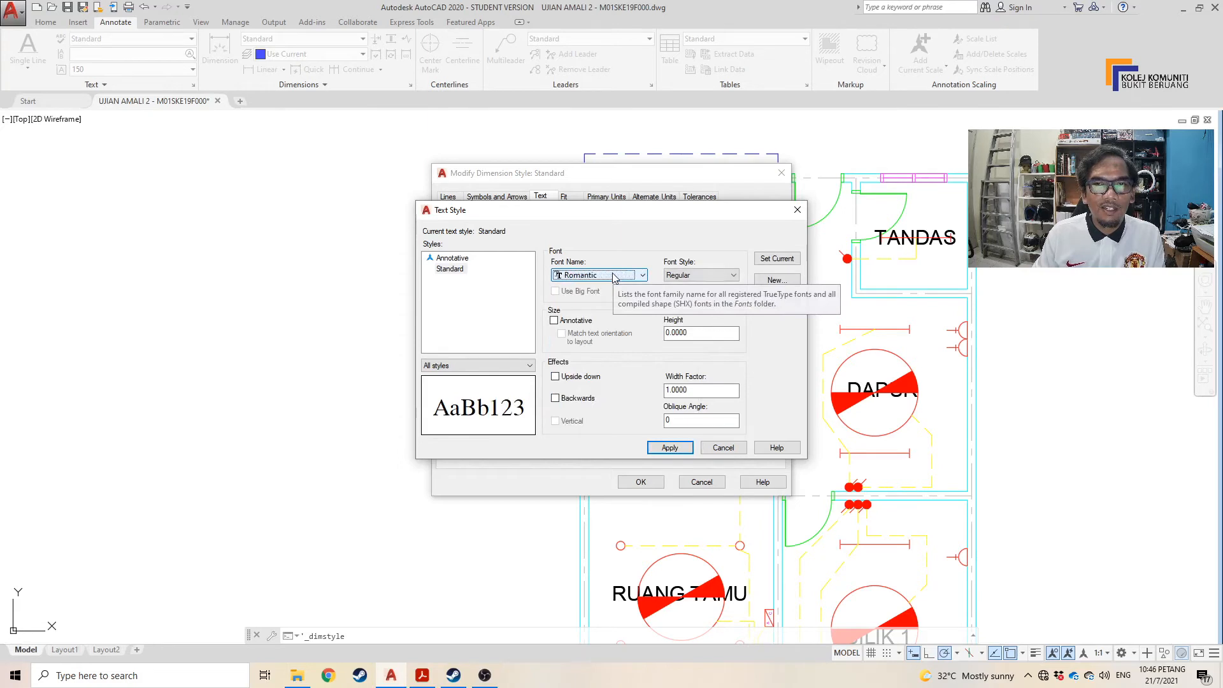
pyautogui.scroll(4, 613, 277)
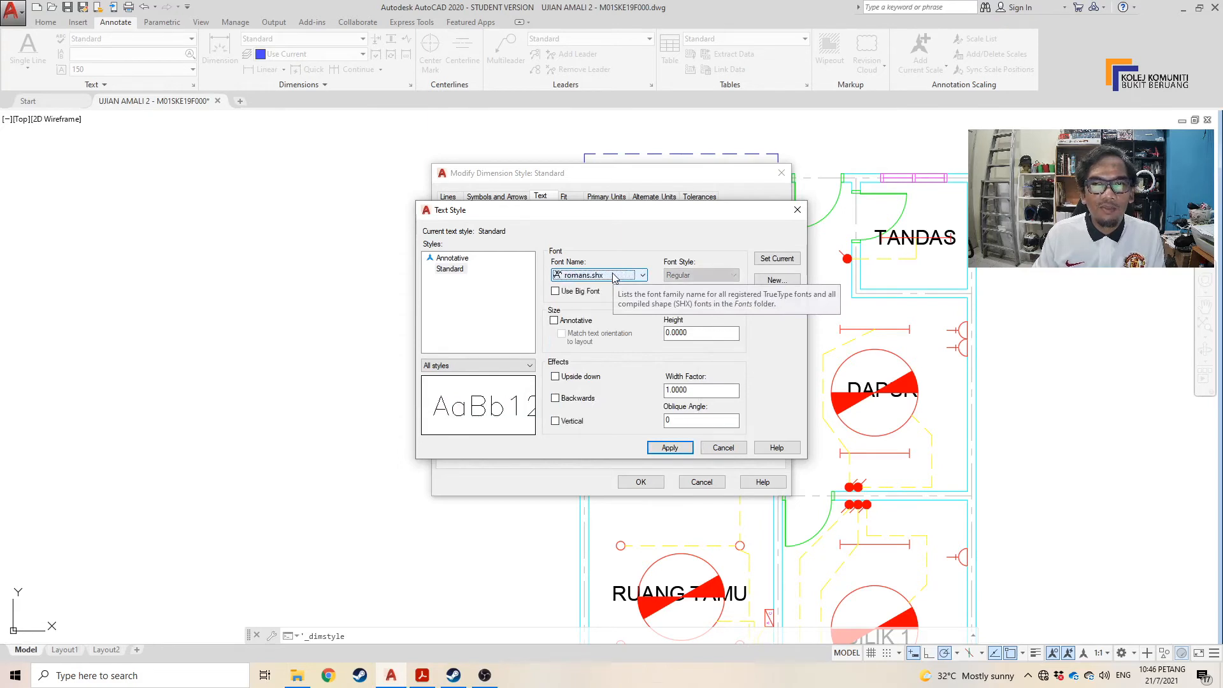
pyautogui.moveTo(704, 390); pyautogui.dragTo(612, 389)
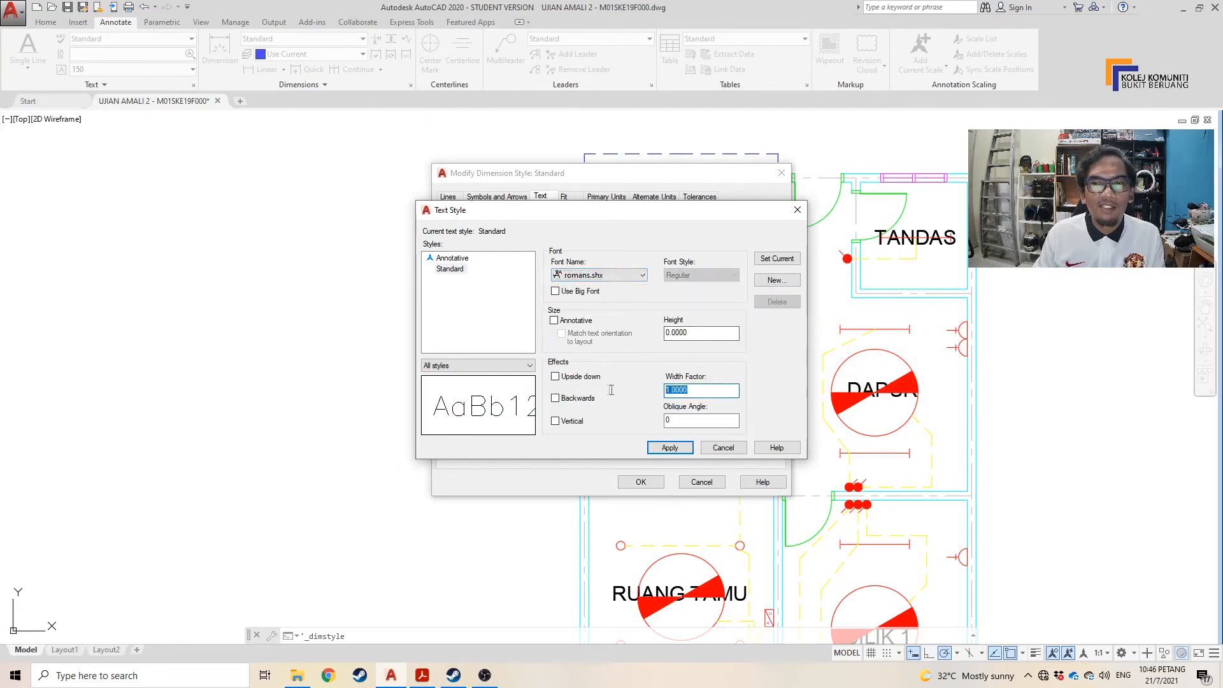
pyautogui.write('0.8')
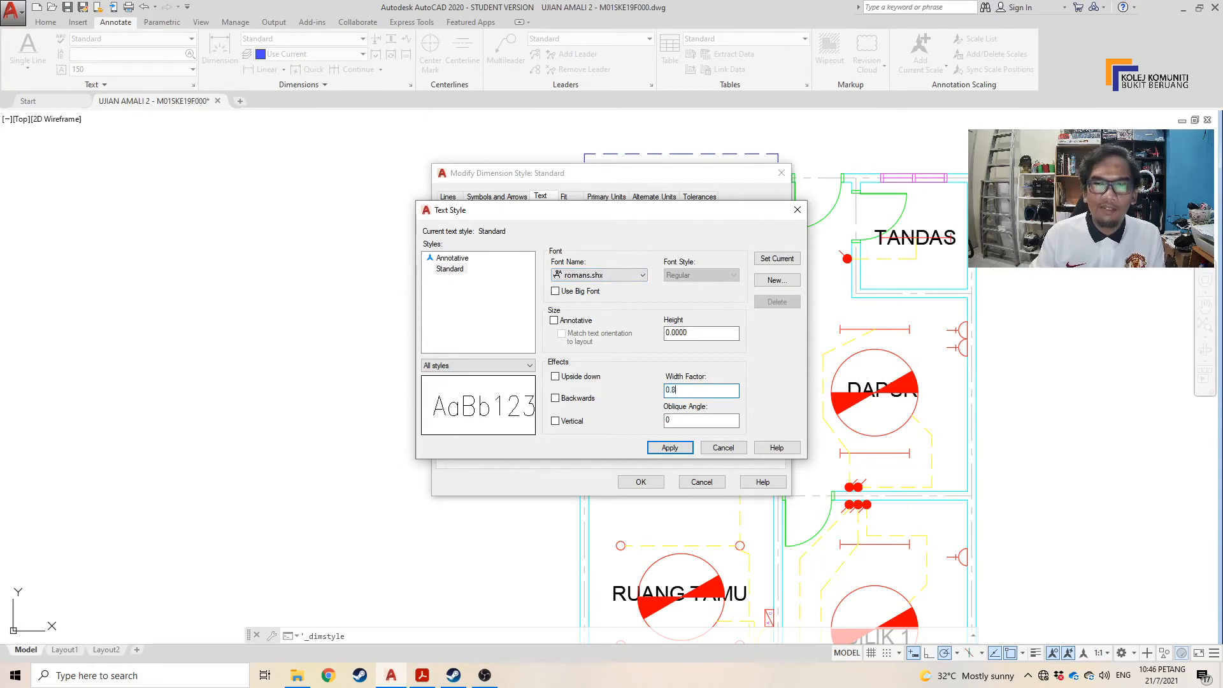
pyautogui.click(669, 448)
pyautogui.click(724, 448)
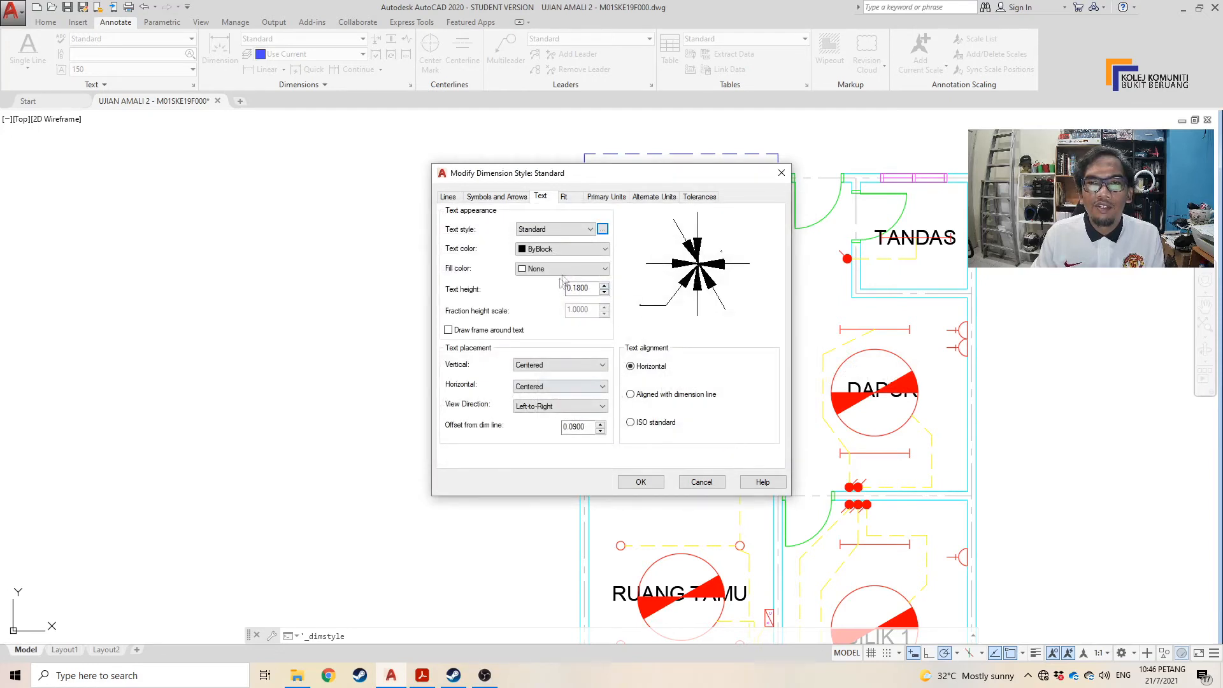
# Set the dimension text height to 100 and offset from dimension line to 50, with vertical placement Above and ISO standard alignment
pyautogui.doubleClick(594, 287)
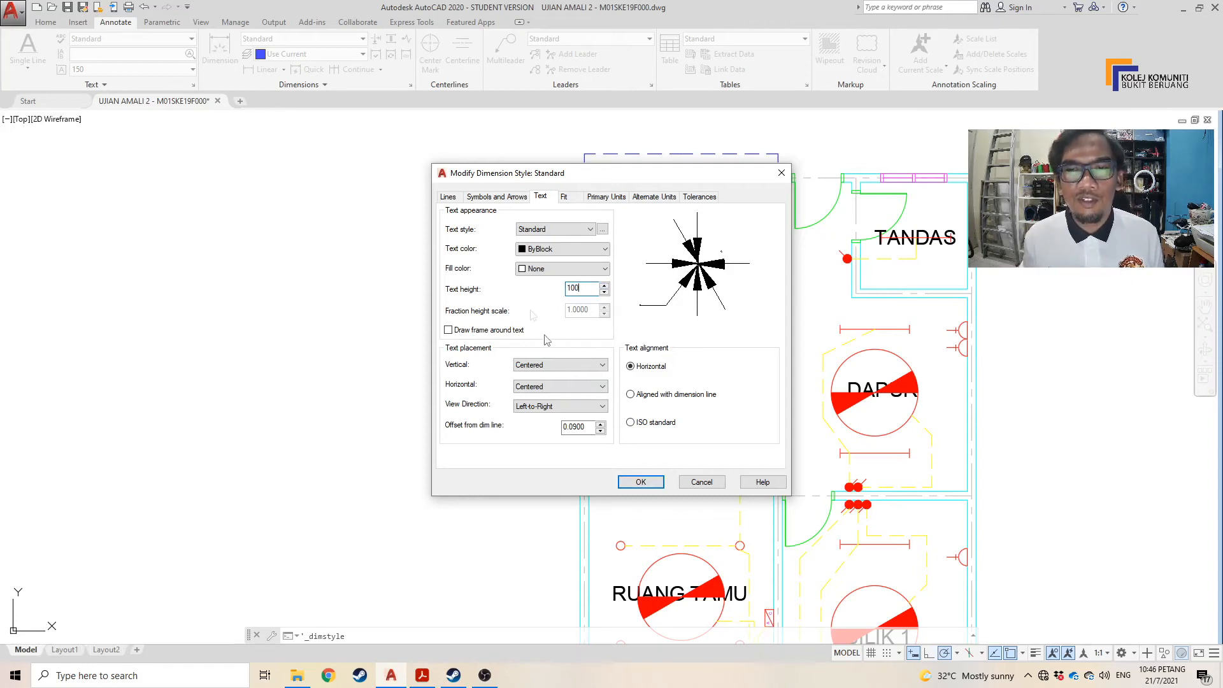
pyautogui.doubleClick(594, 425)
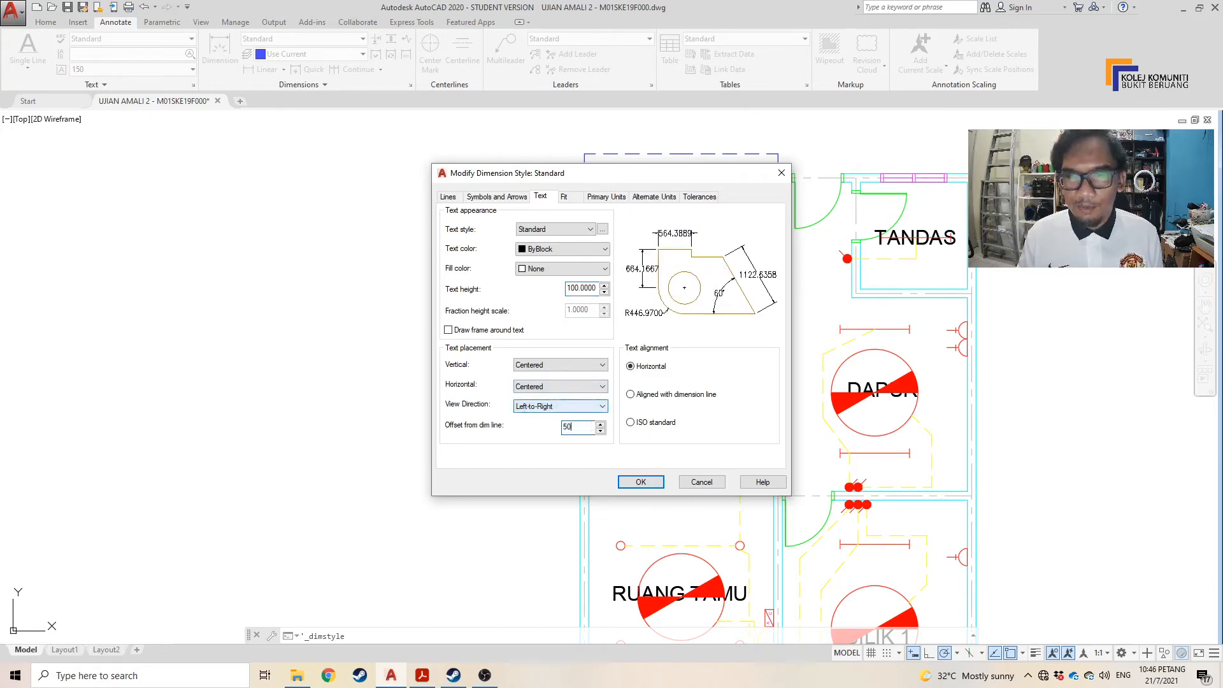
pyautogui.click(601, 364)
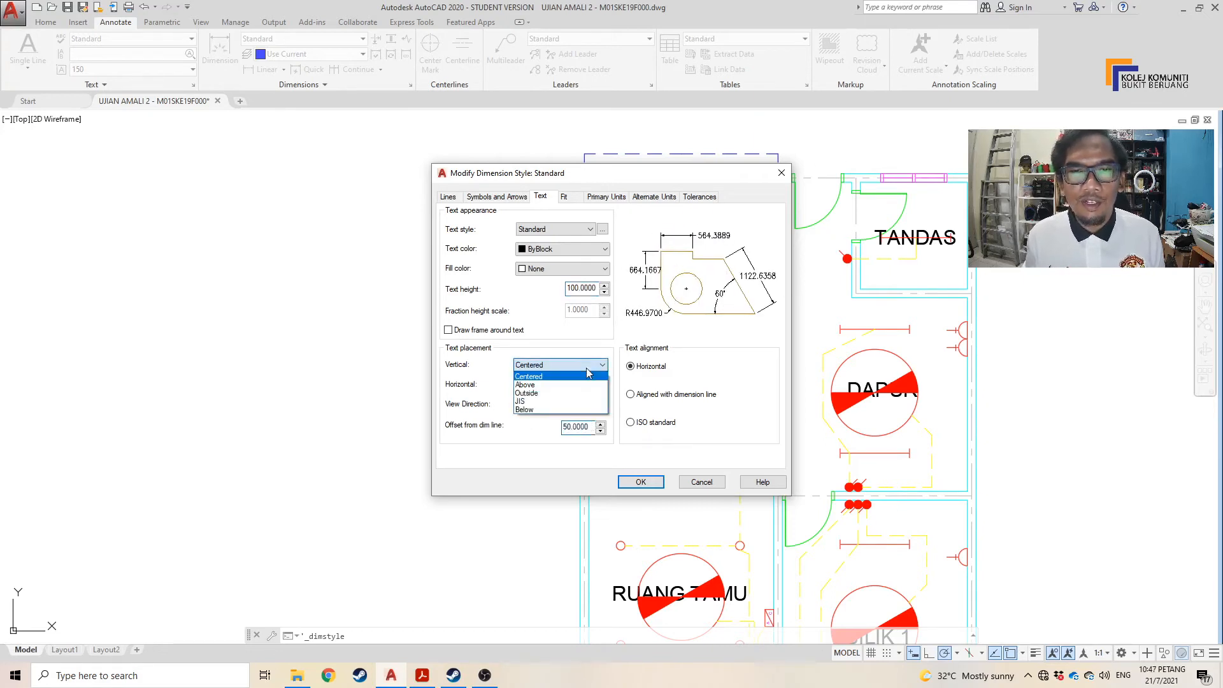
pyautogui.click(554, 384)
pyautogui.click(631, 422)
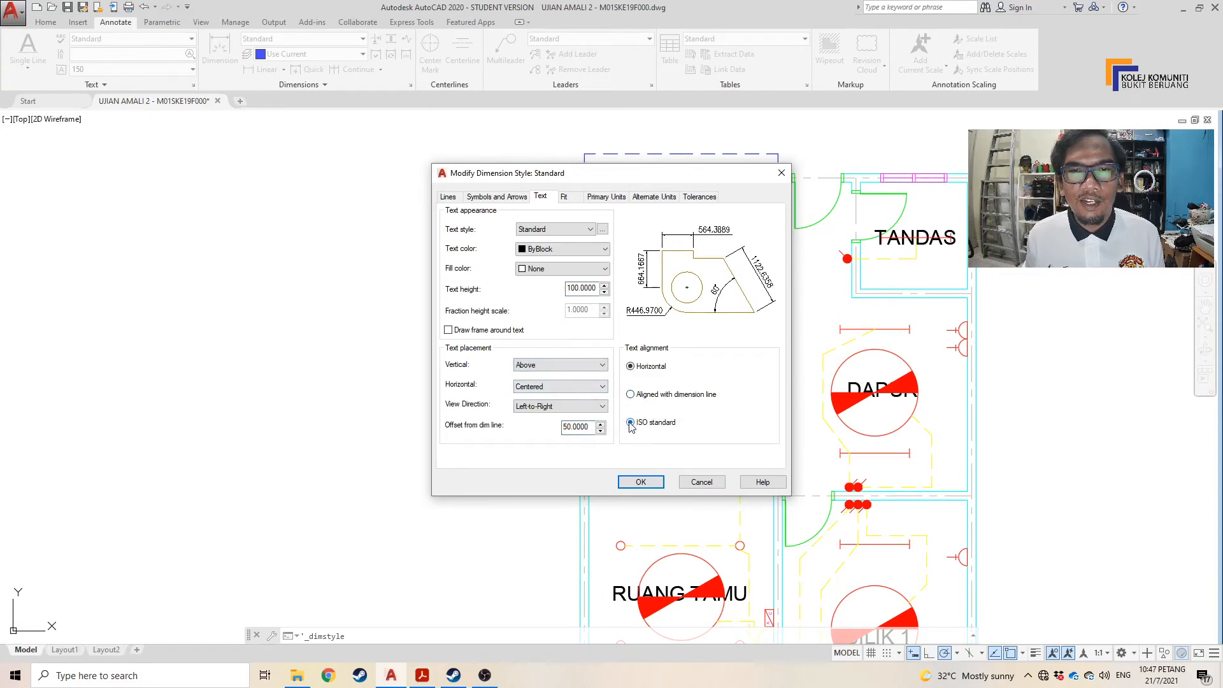
# Set the linear dimension precision to 0 in the primary units and save the Standard dimension style
pyautogui.click(564, 197)
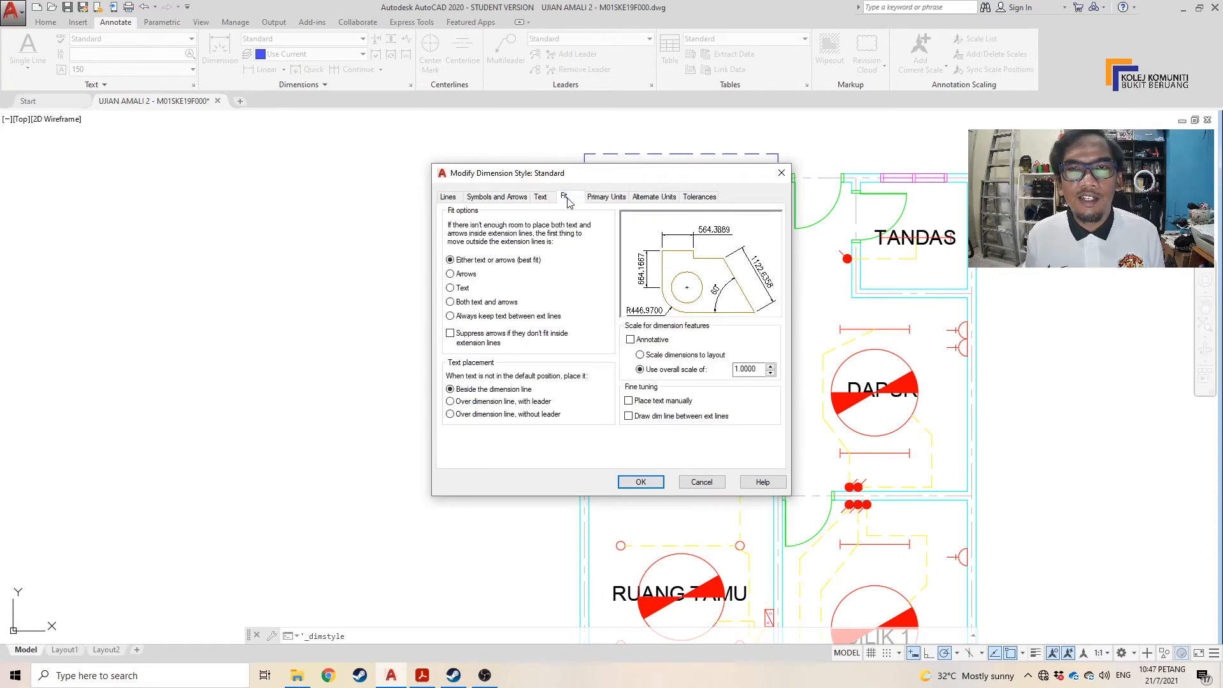
pyautogui.click(605, 199)
pyautogui.click(573, 242)
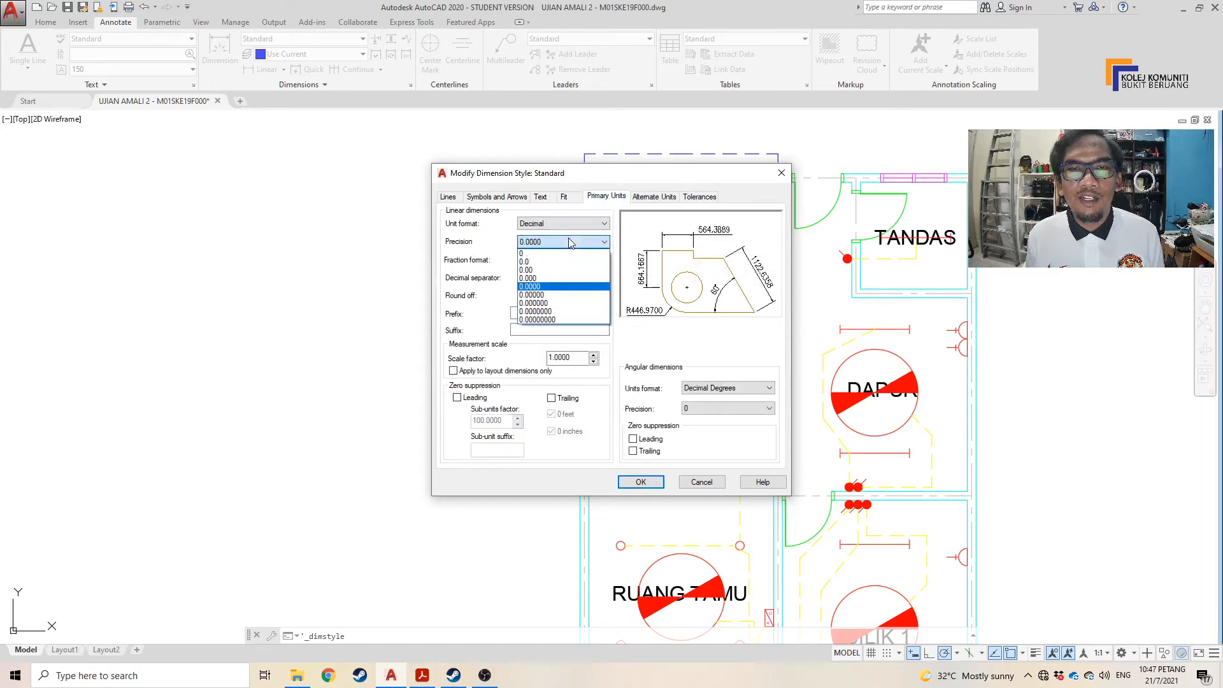
pyautogui.click(561, 256)
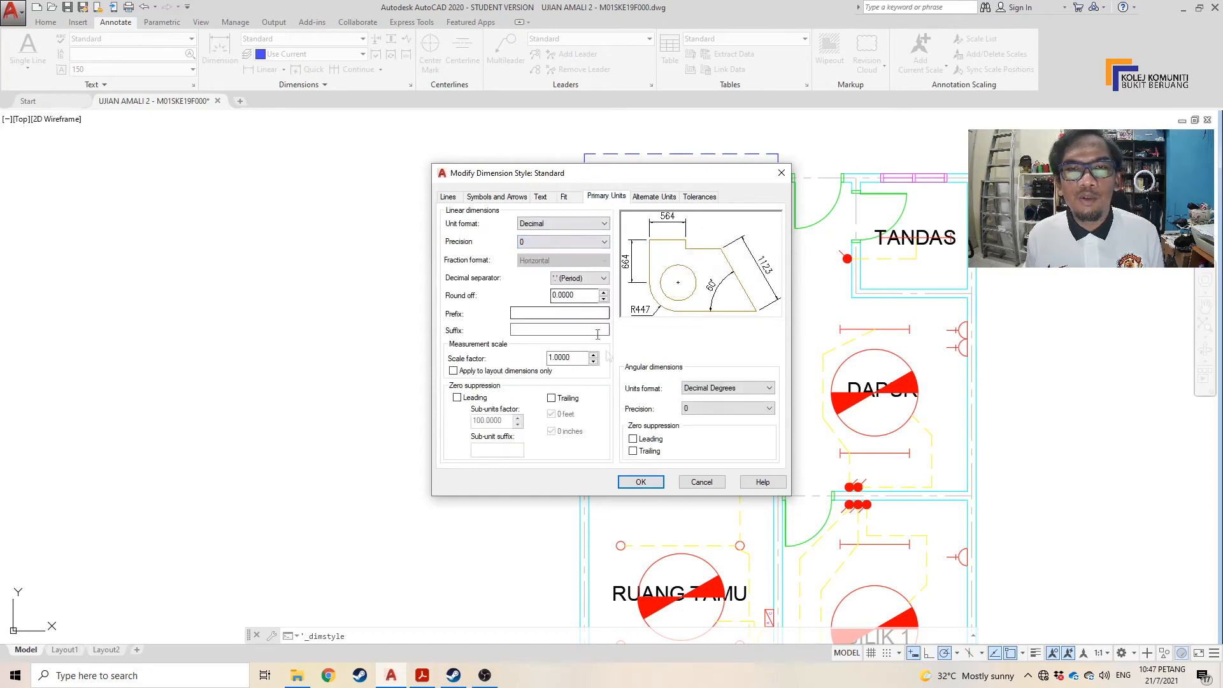
pyautogui.click(641, 483)
pyautogui.click(697, 435)
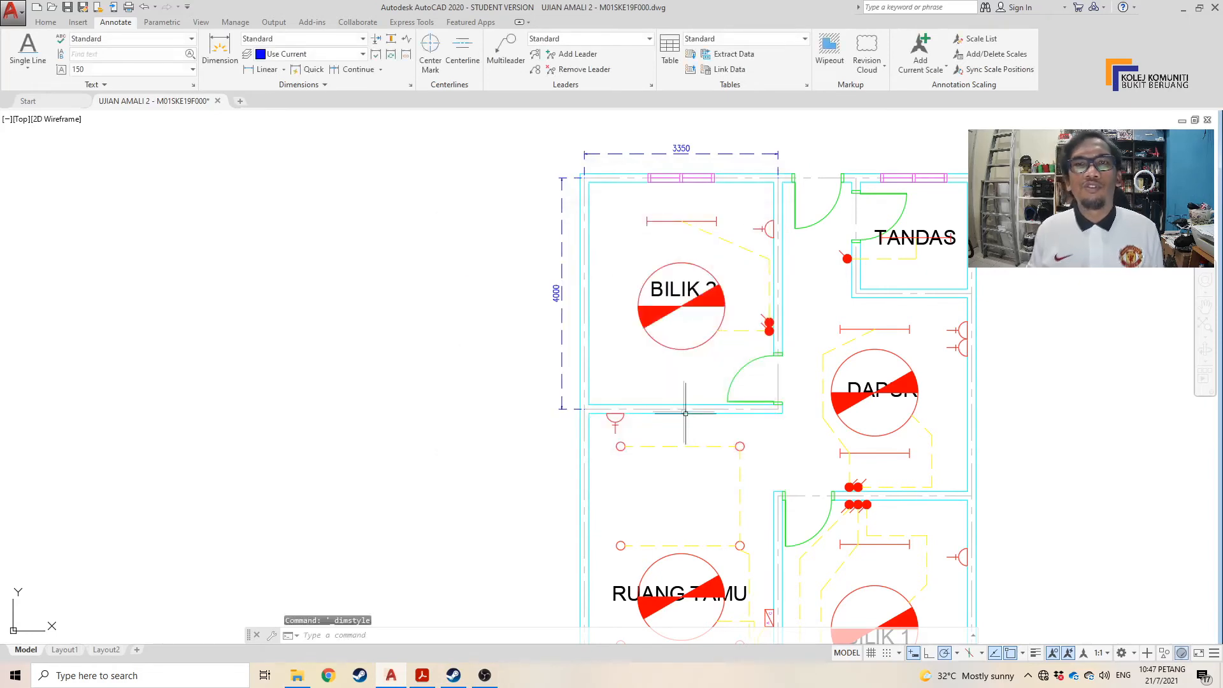
# Modify the Standard dimension style again, setting the arrow size to 80 and the extension line offset from origin to 80
pyautogui.scroll(3, 641, 153)
pyautogui.scroll(-1, 655, 169)
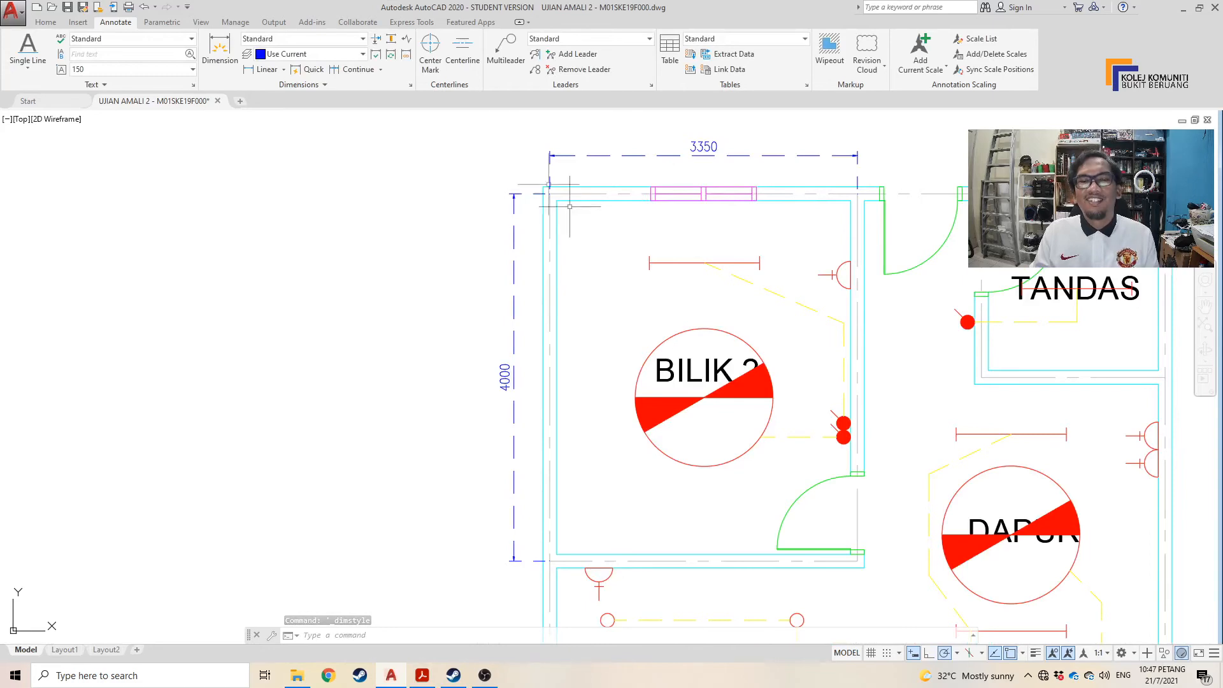
pyautogui.click(411, 86)
pyautogui.click(726, 311)
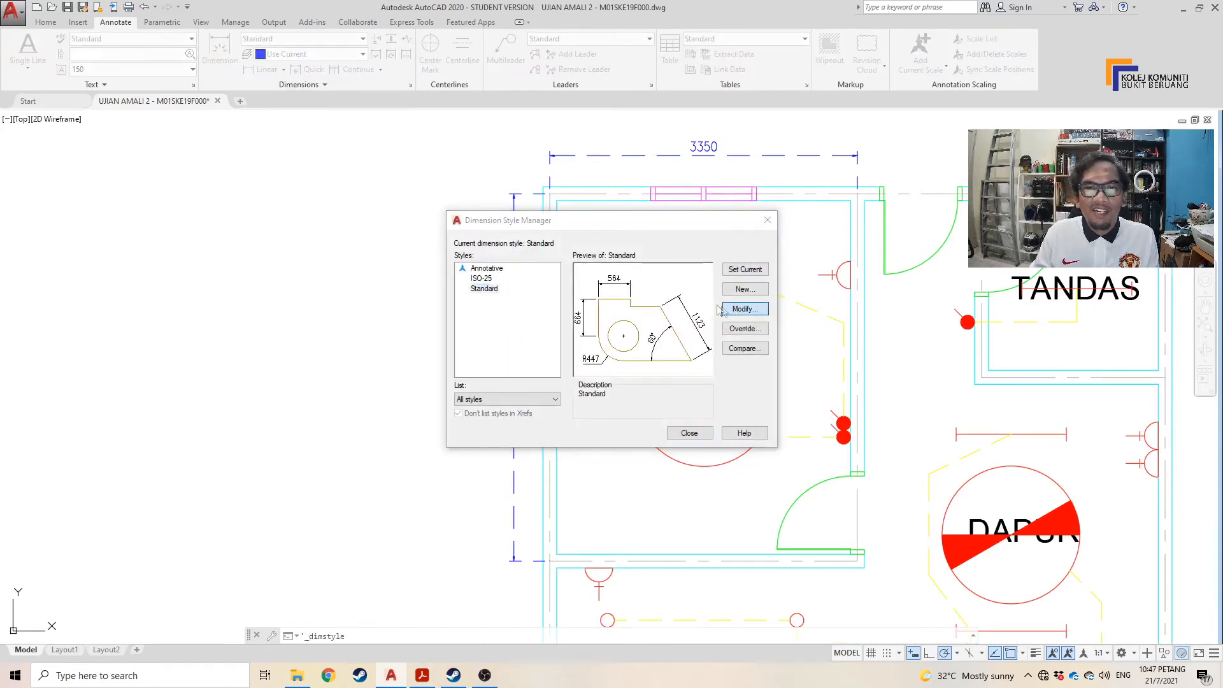
pyautogui.click(497, 196)
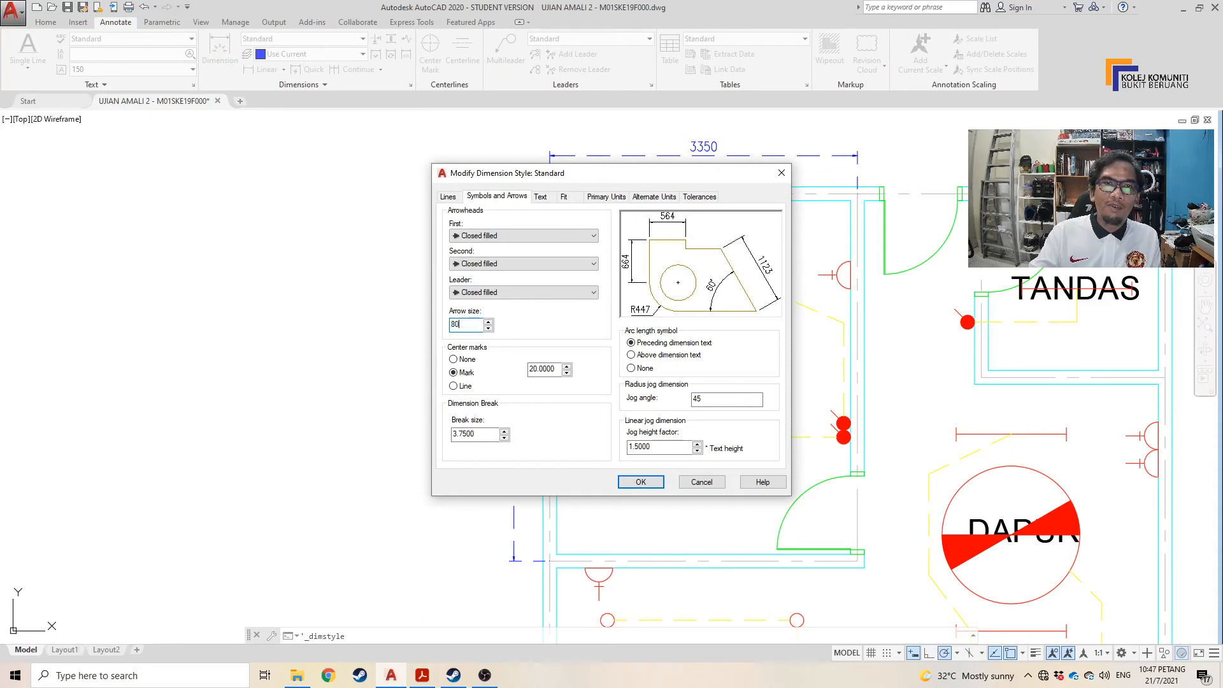
pyautogui.click(450, 199)
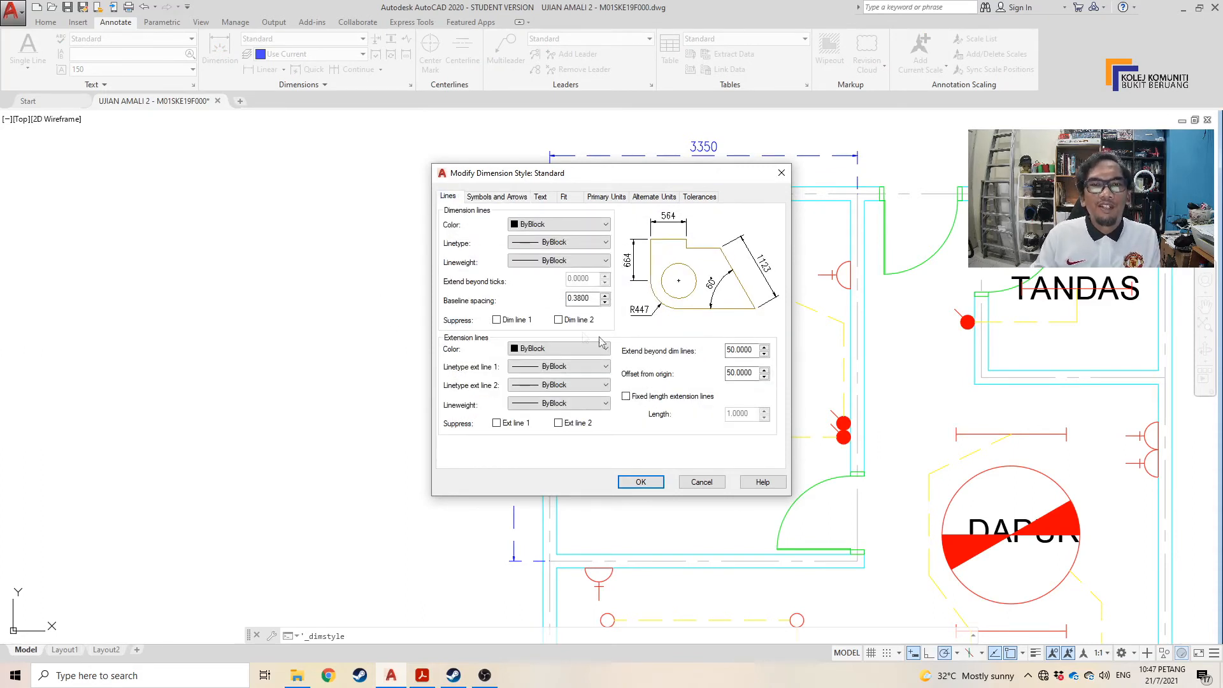
pyautogui.click(734, 372)
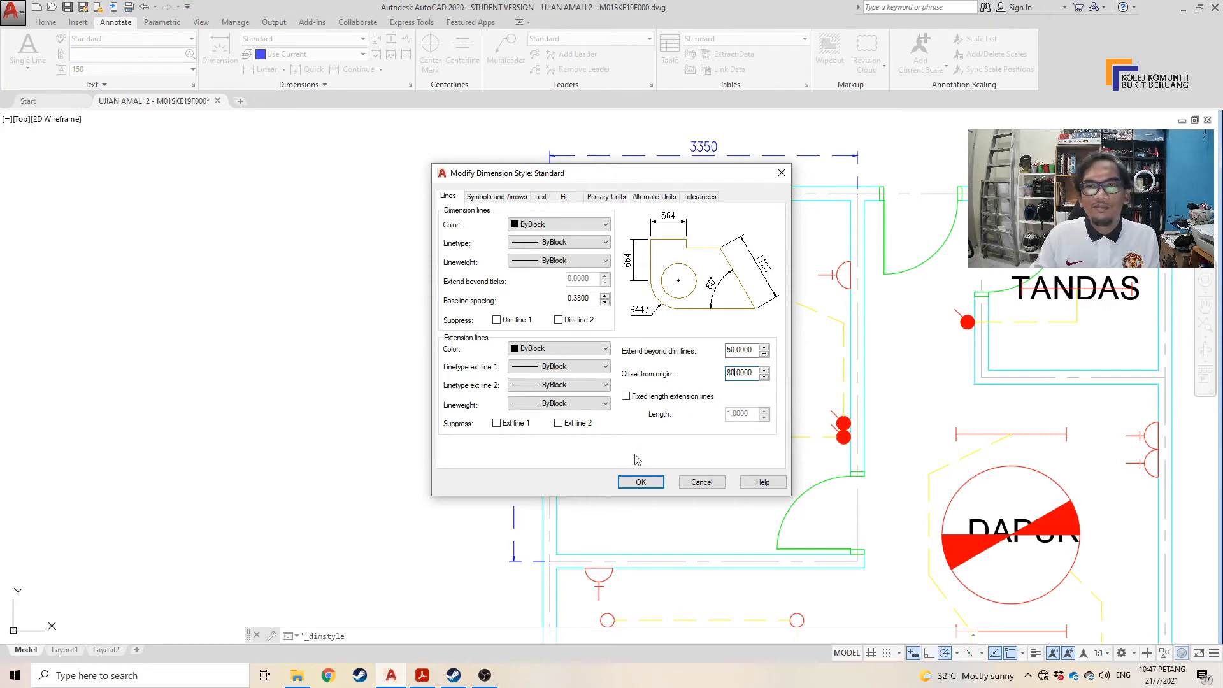
pyautogui.click(641, 483)
pyautogui.click(689, 433)
pyautogui.scroll(-4, 706, 427)
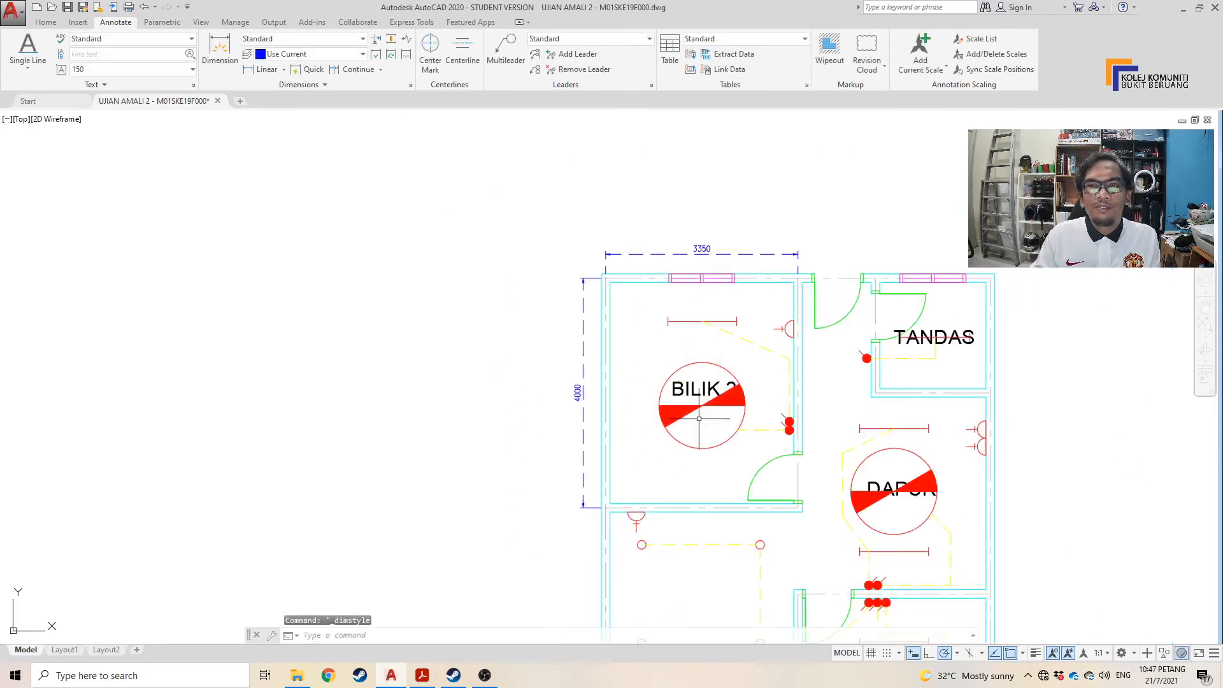
# Add a horizontal linear dimension above the entrance door between BILIK 2's and TANDAS's wall centrelines, in line with BILIK 2's dimension
pyautogui.scroll(2, 710, 420)
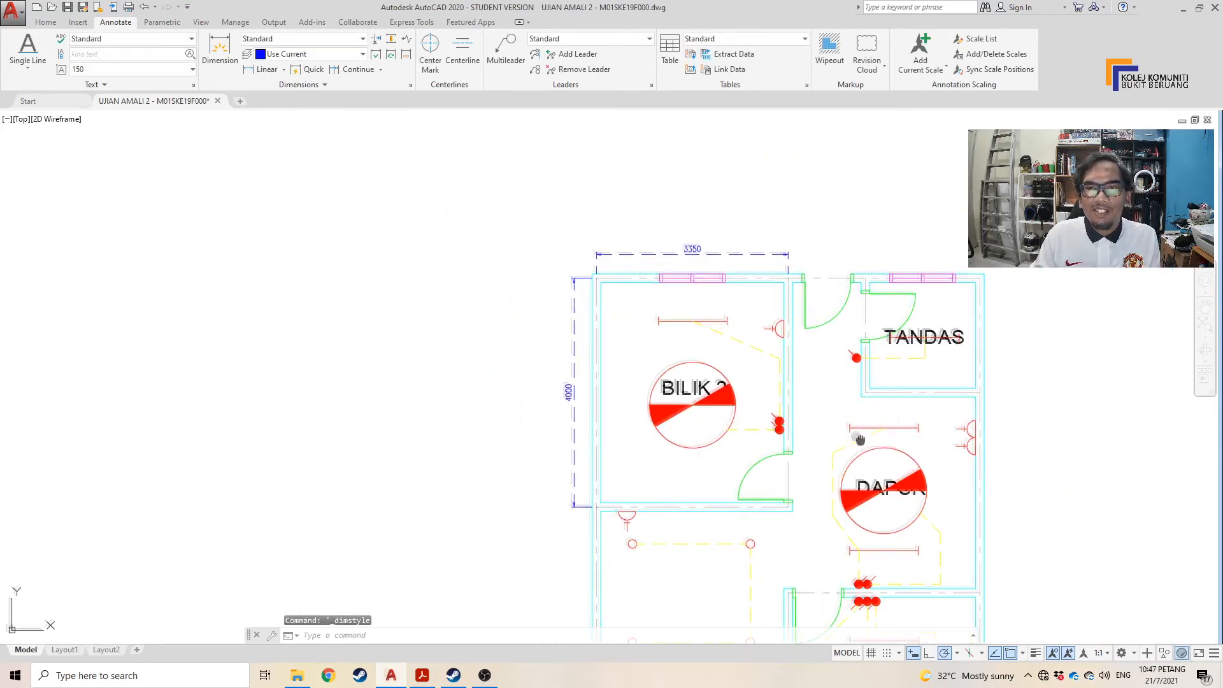
pyautogui.moveTo(714, 418); pyautogui.dragTo(515, 325, button='middle')
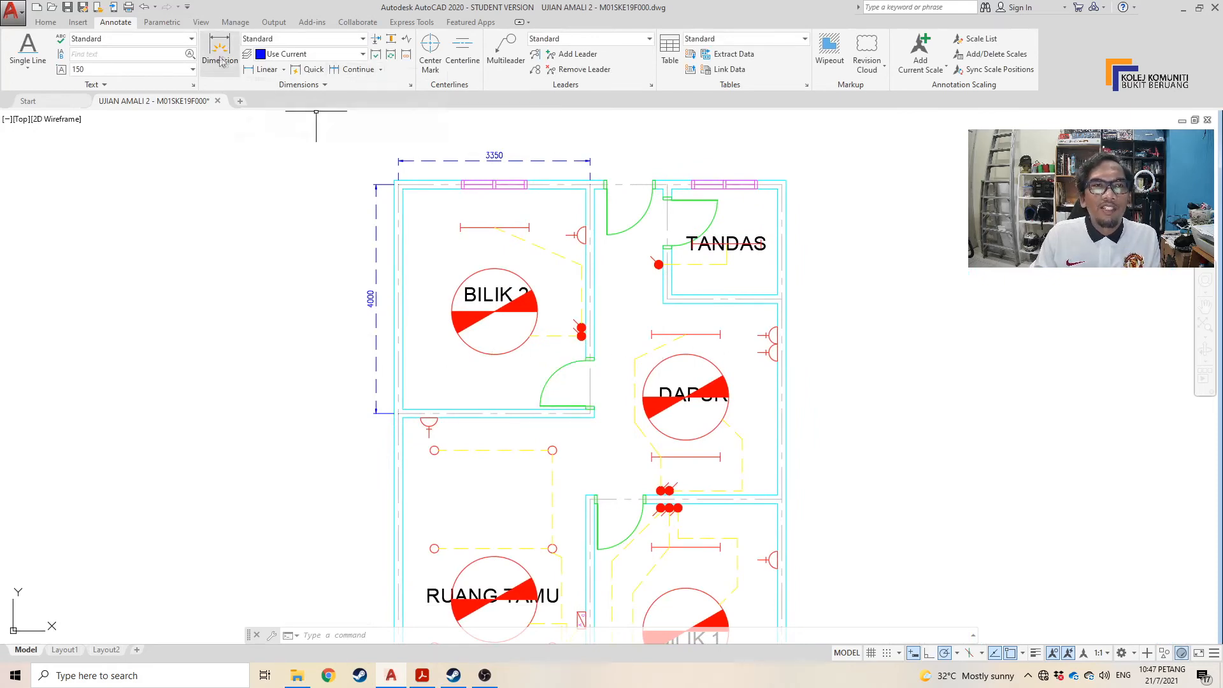
pyautogui.click(261, 69)
pyautogui.scroll(3, 612, 203)
pyautogui.click(525, 138)
pyautogui.click(721, 138)
pyautogui.moveTo(723, 167); pyautogui.dragTo(710, 369, button='middle')
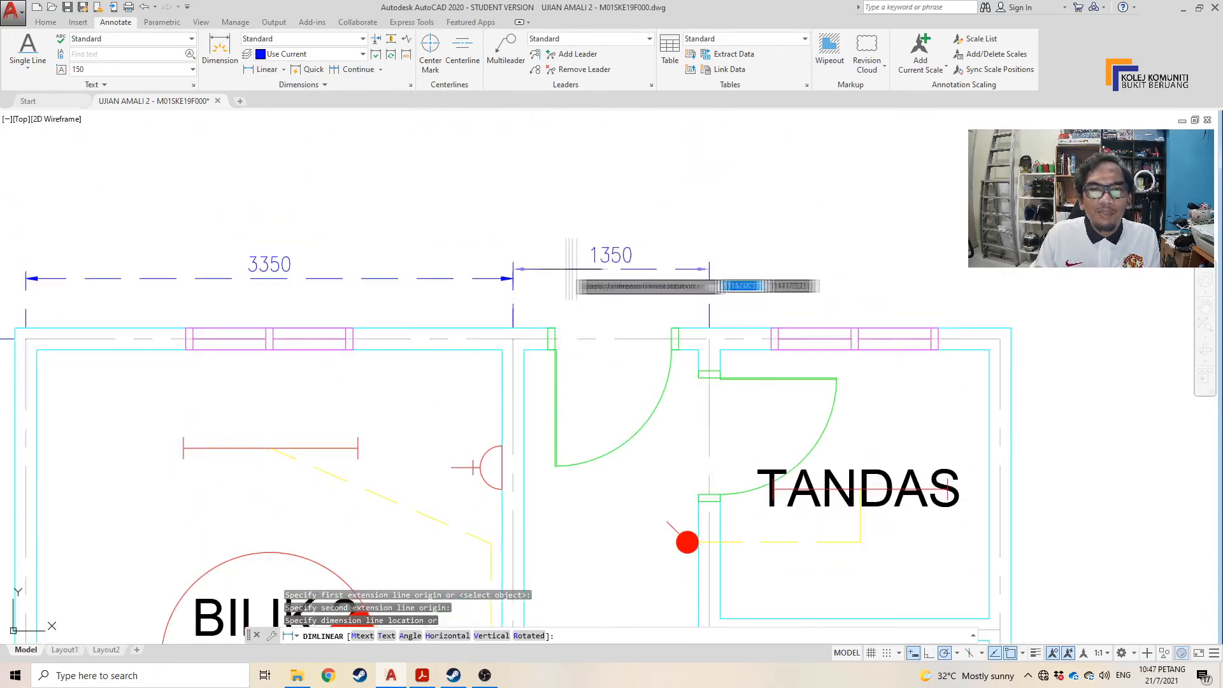
pyautogui.click(513, 278)
# Add a horizontal linear dimension above TANDAS's window wall between its side walls' centrelines, aligned with the door dimension
pyautogui.click(262, 69)
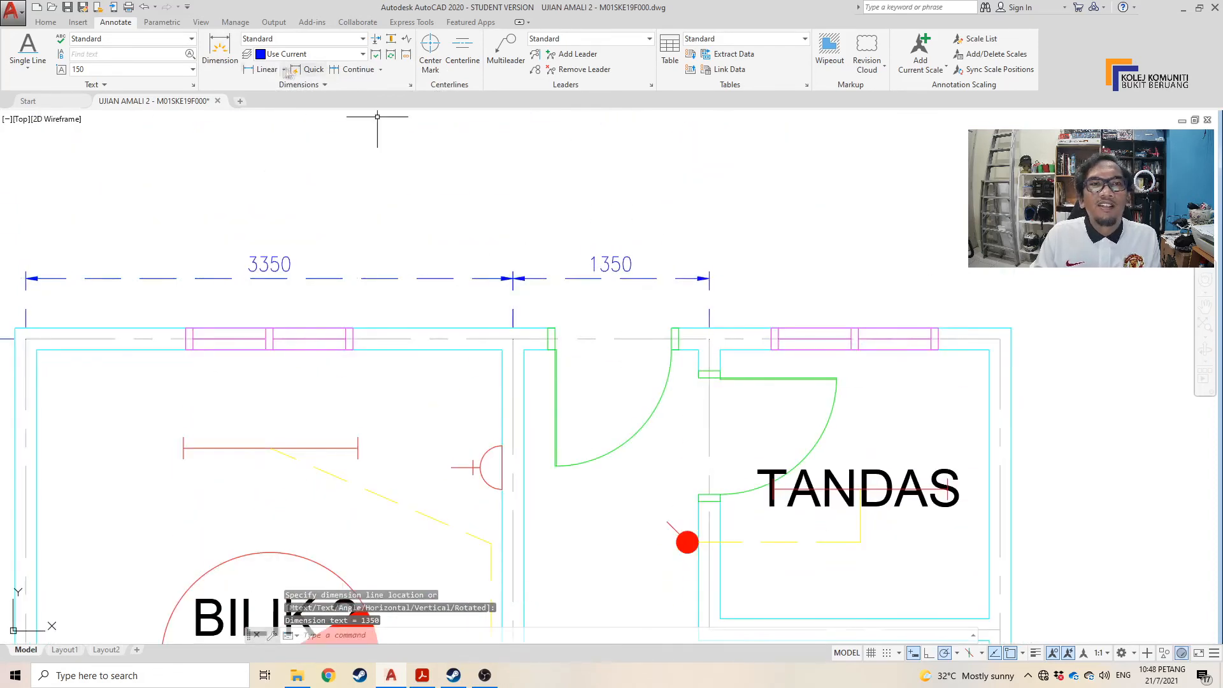
pyautogui.click(710, 339)
pyautogui.click(1000, 339)
pyautogui.click(710, 278)
# Add a vertical linear dimension outside RUANG TAMU's outer side wall between wall centrelines, in line with BILIK 2's vertical dimension
pyautogui.scroll(-6, 941, 451)
pyautogui.moveTo(942, 451); pyautogui.dragTo(688, 196, button='middle')
pyautogui.click(263, 69)
pyautogui.scroll(4, 451, 330)
pyautogui.click(500, 283)
pyautogui.scroll(-2, 454, 440)
pyautogui.moveTo(453, 440); pyautogui.dragTo(454, 241, button='middle')
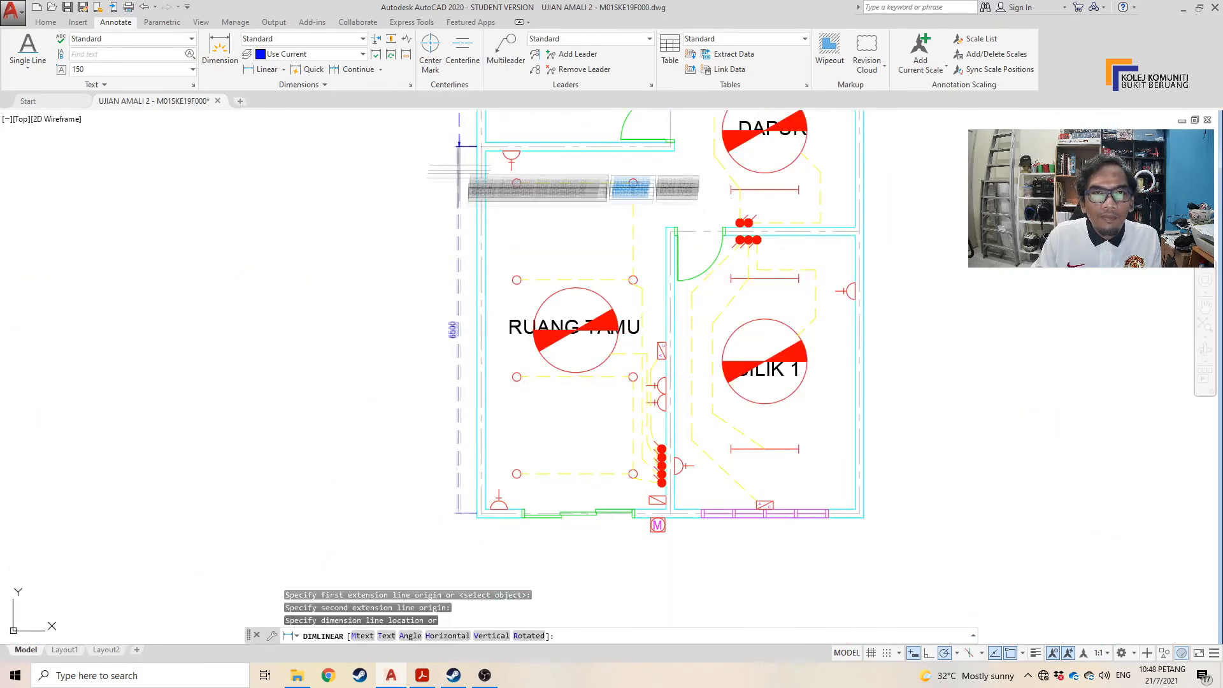
# Add a horizontal linear dimension below RUANG TAMU's front wall between its side walls' centrelines
pyautogui.scroll(4, 488, 602)
pyautogui.click(954, 373)
pyautogui.click(955, 461)
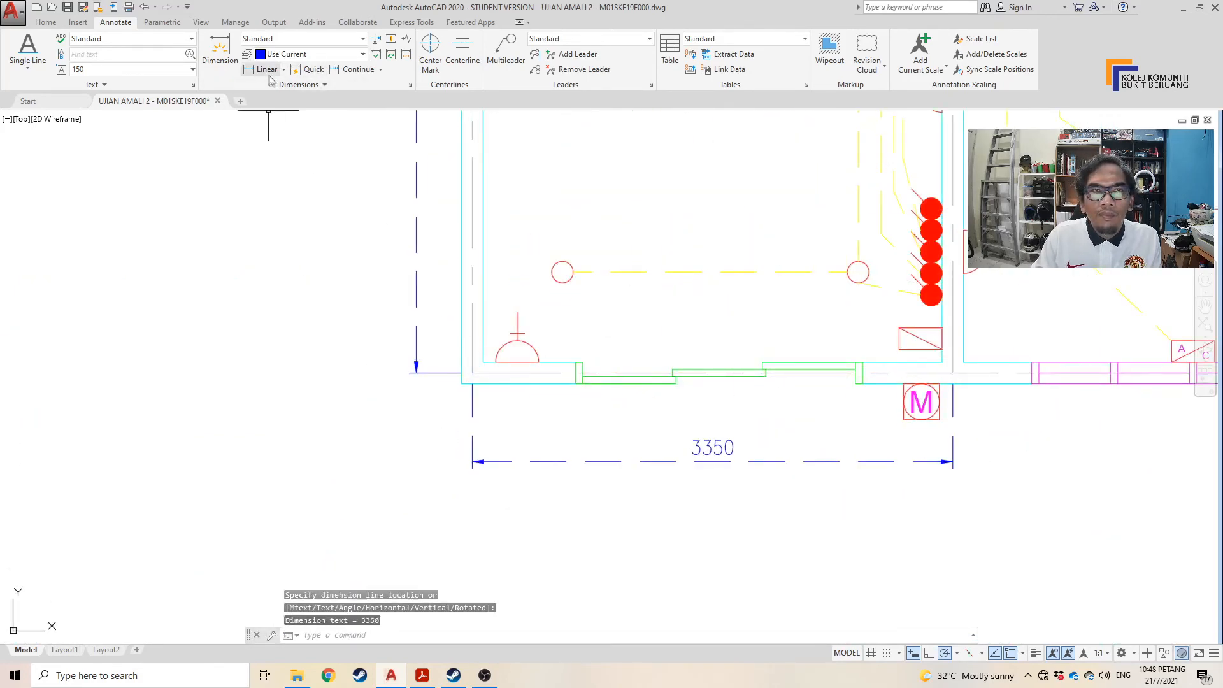
# Continue the dimension below RUANG TAMU across BILIK 1 to the outer wall's centreline
pyautogui.click(358, 69)
pyautogui.scroll(-4, 787, 398)
pyautogui.scroll(4, 1050, 421)
pyautogui.click(1007, 334)
pyautogui.scroll(-4, 1044, 390)
pyautogui.press('Return')
# Add a vertical linear dimension outside TANDAS's outer side wall between the centrelines of its two horizontal walls
pyautogui.scroll(-4, 1016, 347)
pyautogui.moveTo(1016, 346); pyautogui.dragTo(615, 503, button='middle')
pyautogui.click(263, 70)
pyautogui.scroll(6, 621, 336)
pyautogui.moveTo(548, 268); pyautogui.dragTo(579, 360, button='middle')
pyautogui.click(600, 199)
pyautogui.click(599, 375)
pyautogui.click(648, 373)
# Continue TANDAS's vertical dimension along the outer wall across DAPUR and BILIK 1 to the front wall's centreline
pyautogui.click(358, 70)
pyautogui.scroll(-4, 587, 504)
pyautogui.scroll(6, 602, 596)
pyautogui.click(524, 469)
pyautogui.scroll(-6, 578, 250)
pyautogui.scroll(4, 555, 536)
pyautogui.click(576, 426)
pyautogui.scroll(-4, 510, 395)
pyautogui.press('Return')
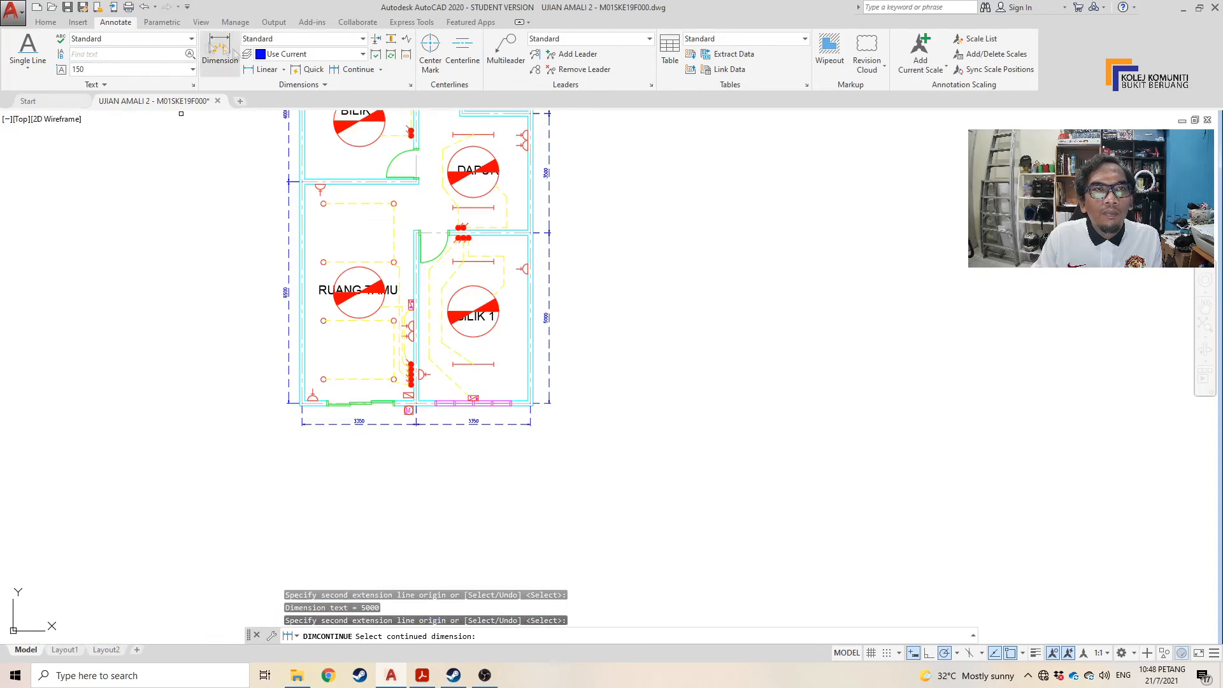
# Add an overall horizontal linear dimension below the RUANG TAMU and BILIK 1 dimensions between the house's outer wall centrelines
pyautogui.click(262, 70)
pyautogui.scroll(4, 540, 430)
pyautogui.click(522, 358)
pyautogui.scroll(-4, 475, 392)
pyautogui.scroll(2, 322, 398)
pyautogui.click(337, 369)
pyautogui.click(337, 415)
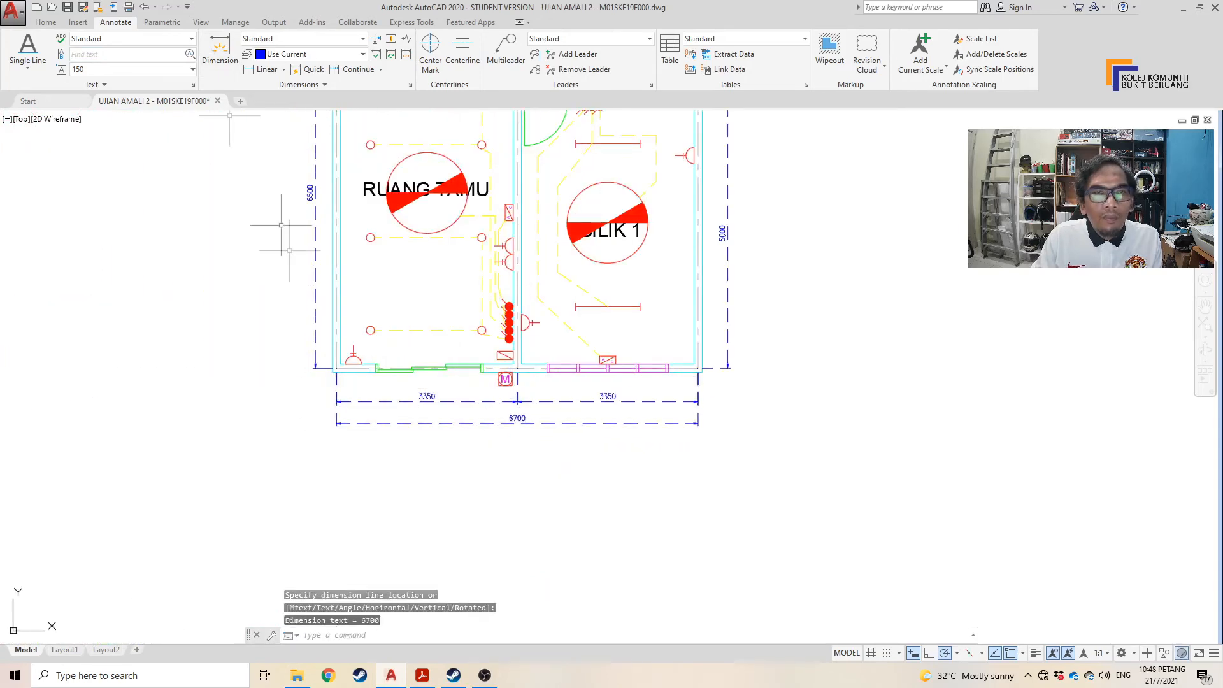
# Add an overall vertical linear dimension outside the BILIK 2 and RUANG TAMU dimensions, between the house's front and rear outer wall centrelines
pyautogui.press('Return')
pyautogui.click(337, 368)
pyautogui.scroll(-4, 336, 368)
pyautogui.scroll(4, 331, 147)
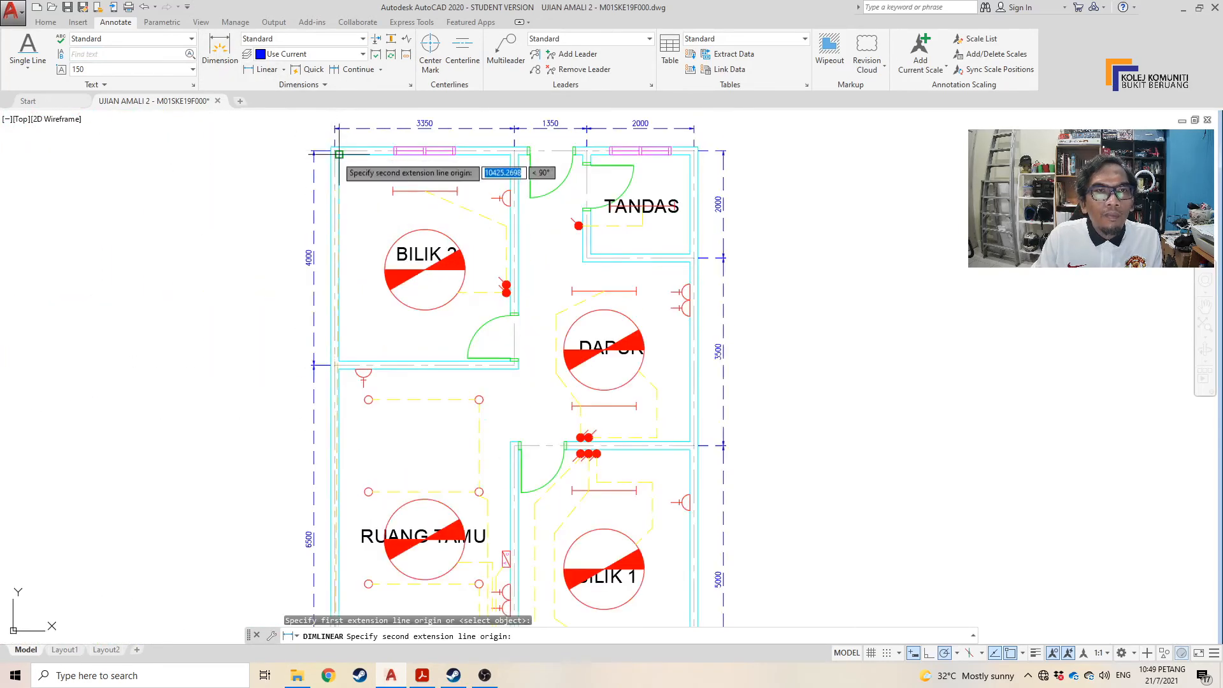
pyautogui.click(331, 147)
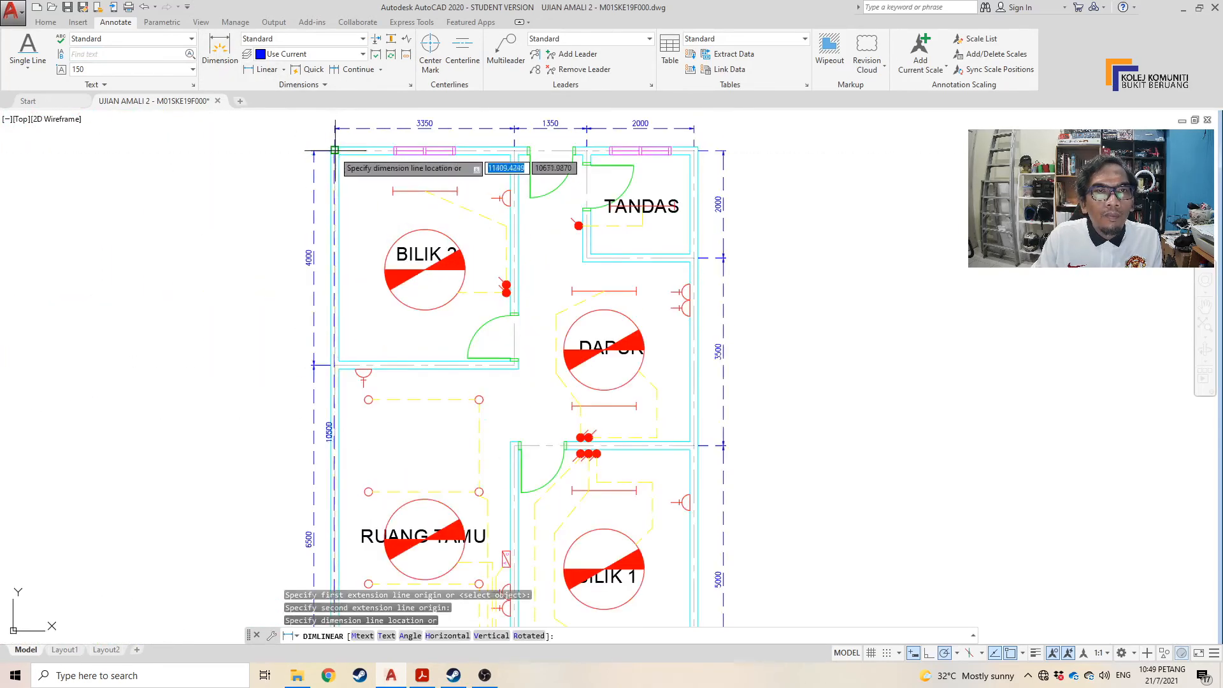
pyautogui.click(294, 150)
pyautogui.scroll(-5, 628, 437)
pyautogui.scroll(5, 628, 436)
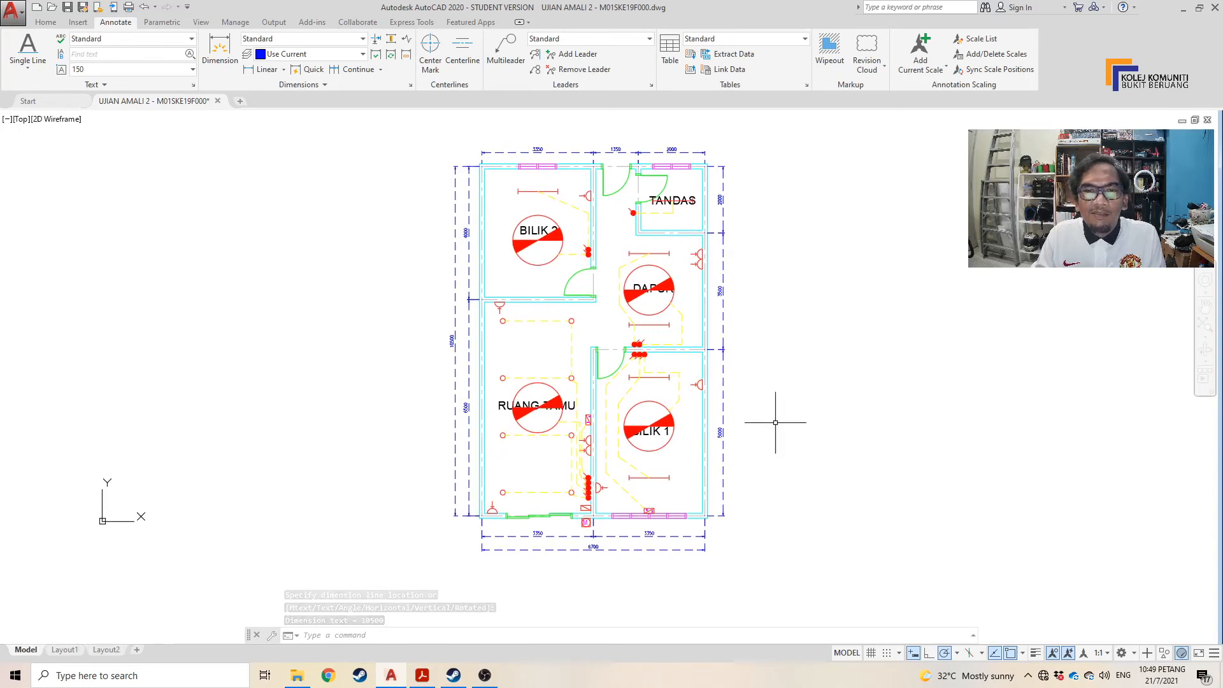
pyautogui.scroll(-2, 708, 497)
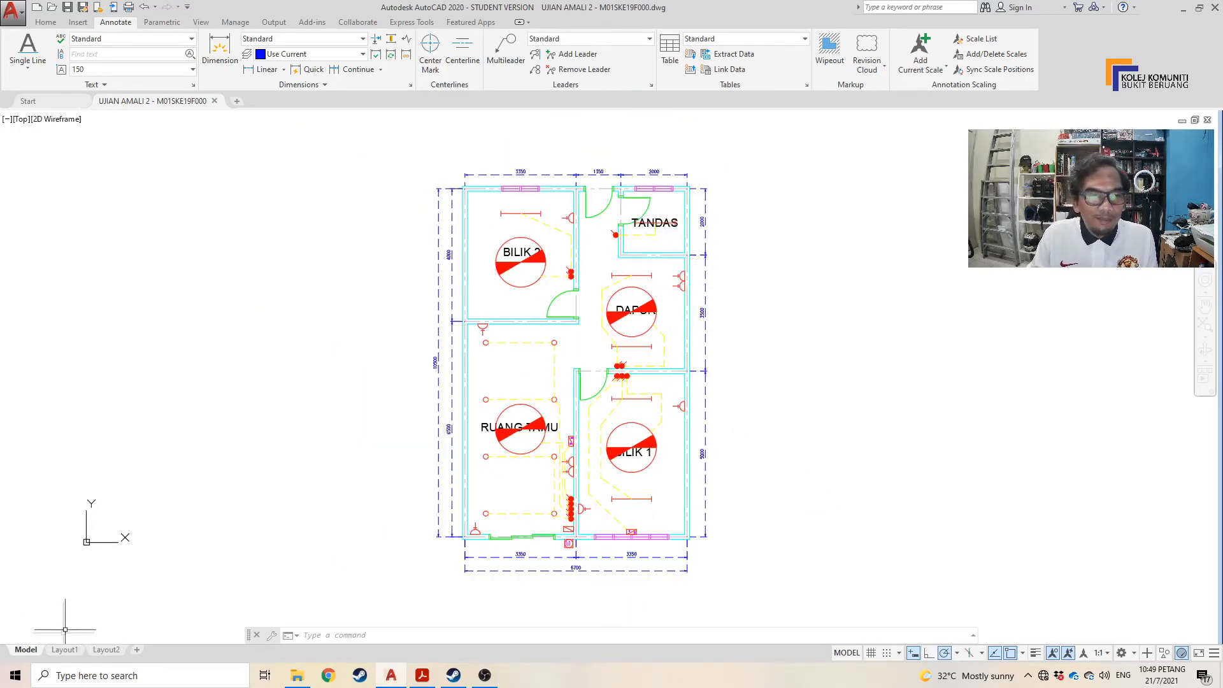
# Open Layout1 and delete its existing viewport from the sheet
pyautogui.moveTo(64, 656)
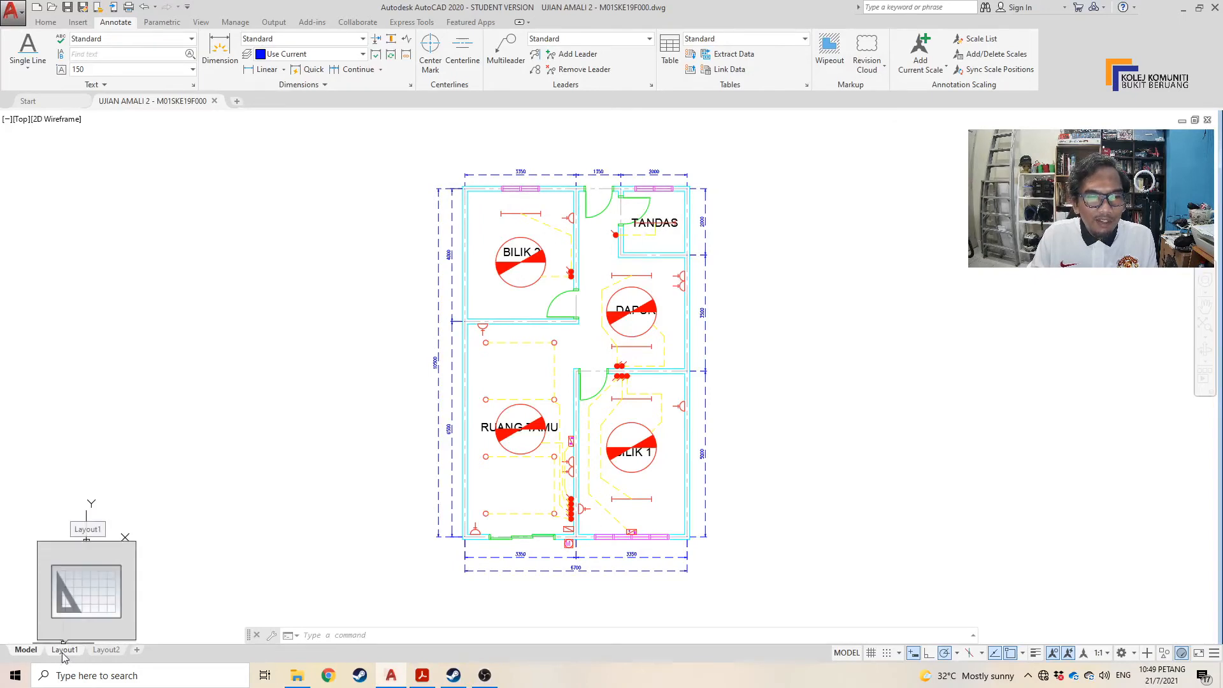
pyautogui.click(64, 650)
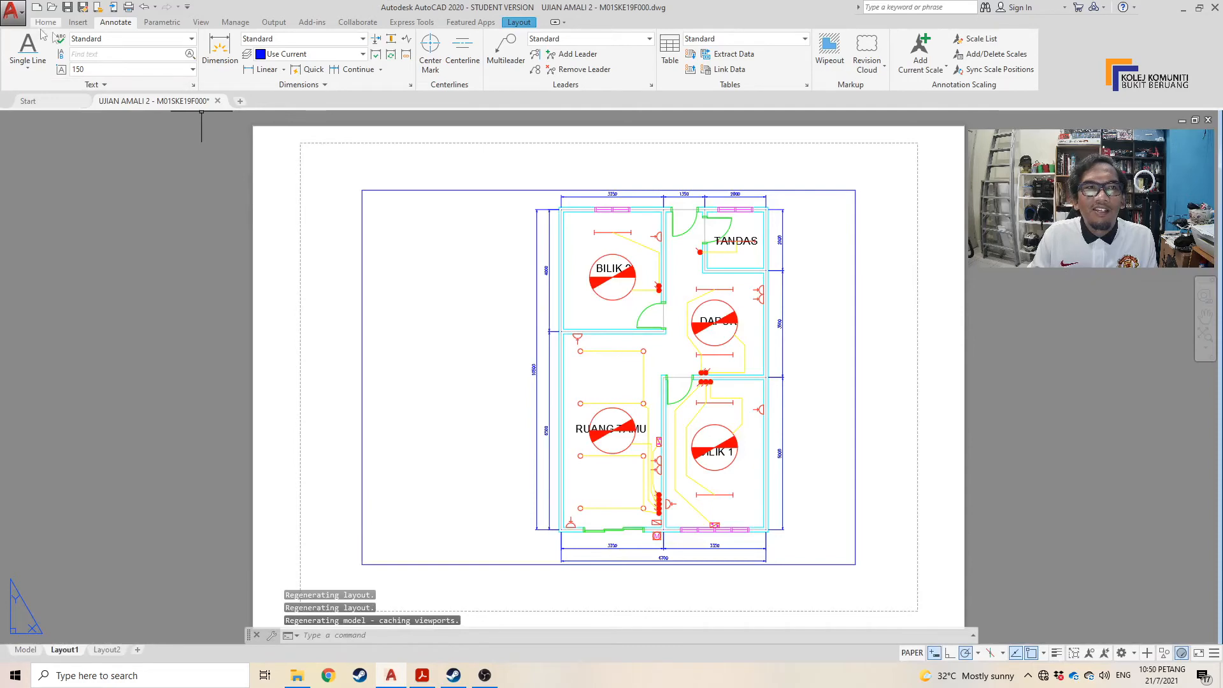
pyautogui.scroll(-2, 500, 418)
pyautogui.scroll(1, 499, 423)
pyautogui.scroll(-1, 499, 430)
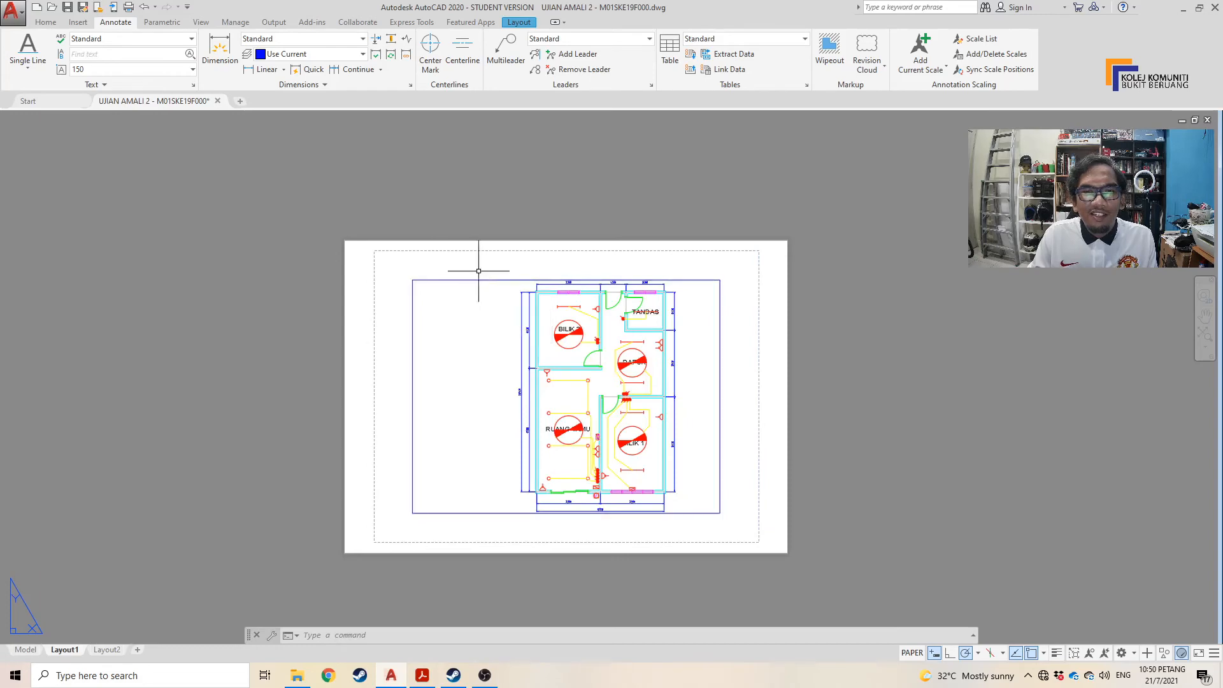
pyautogui.scroll(2, 459, 286)
pyautogui.moveTo(464, 287); pyautogui.dragTo(453, 197, button='middle')
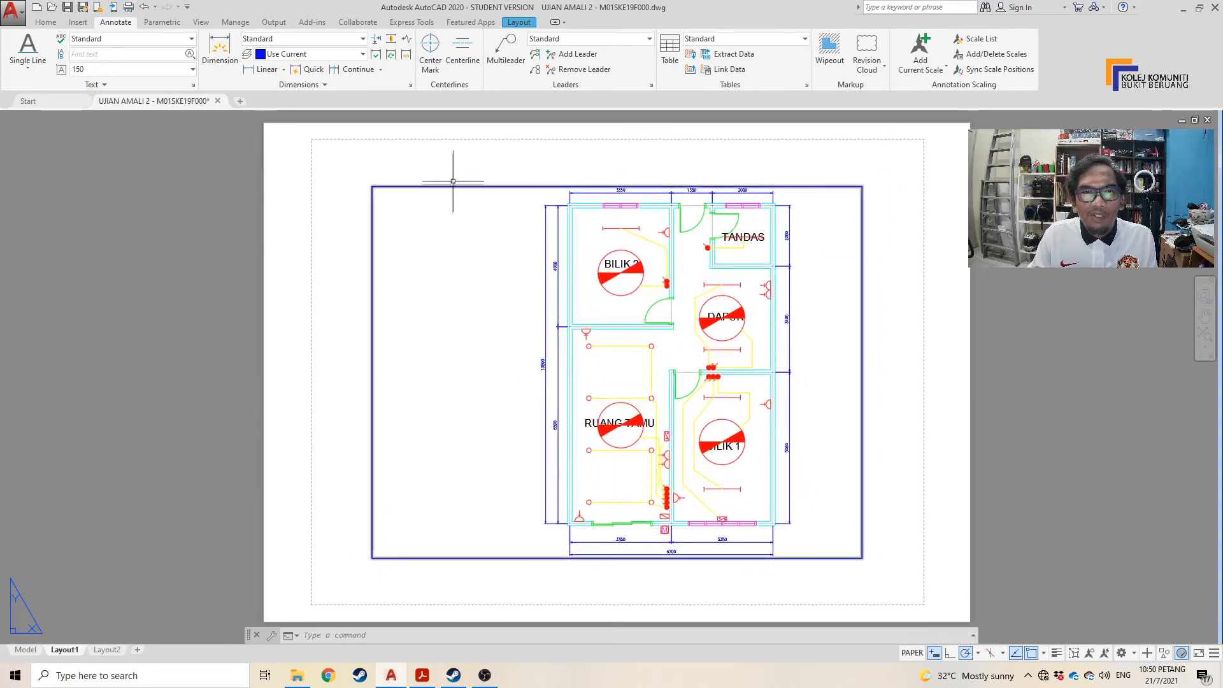
pyautogui.click(453, 186)
pyautogui.press('Delete')
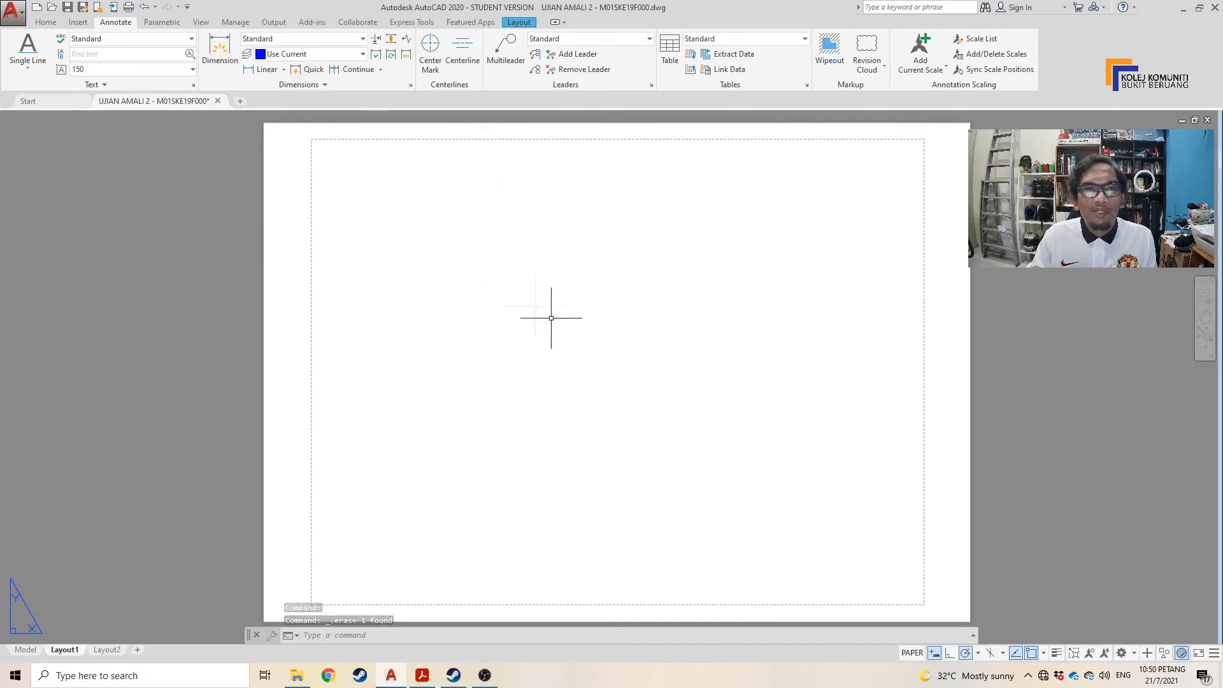
# Switch to the exam PDF in Acrobat Reader and read the layout settings required for the title block in question 8
pyautogui.hotkey('alt', 'Tab')
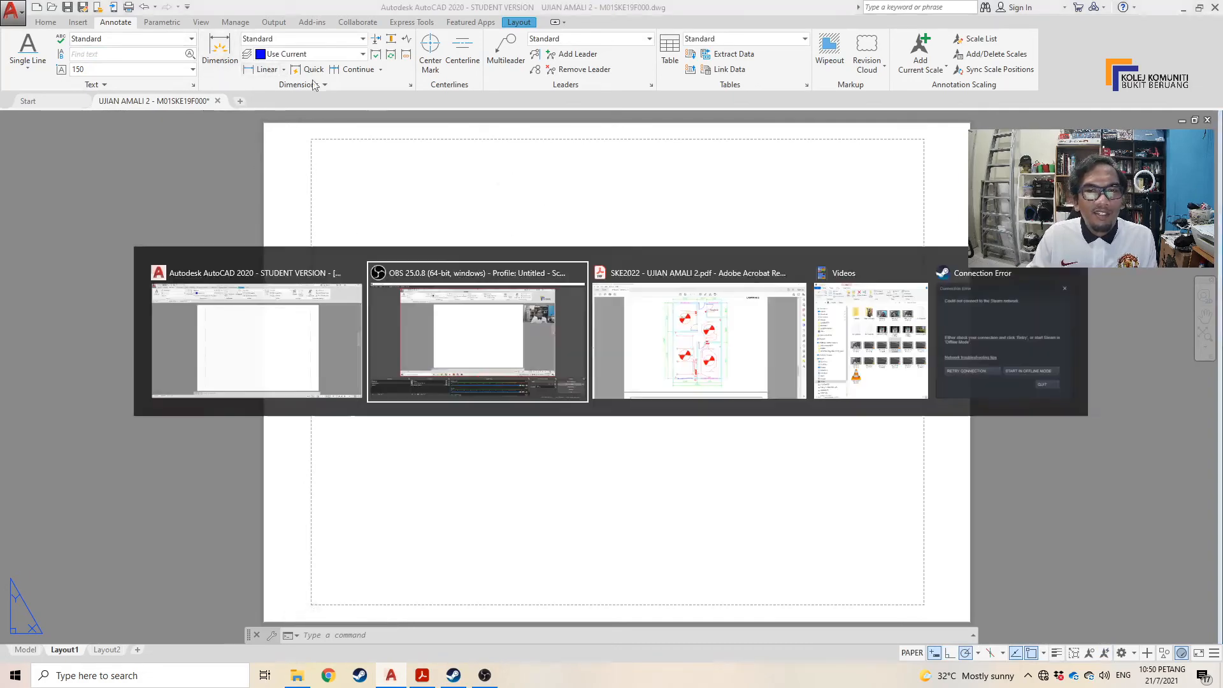
pyautogui.hotkey('alt', 'Tab')
pyautogui.press('Tab')
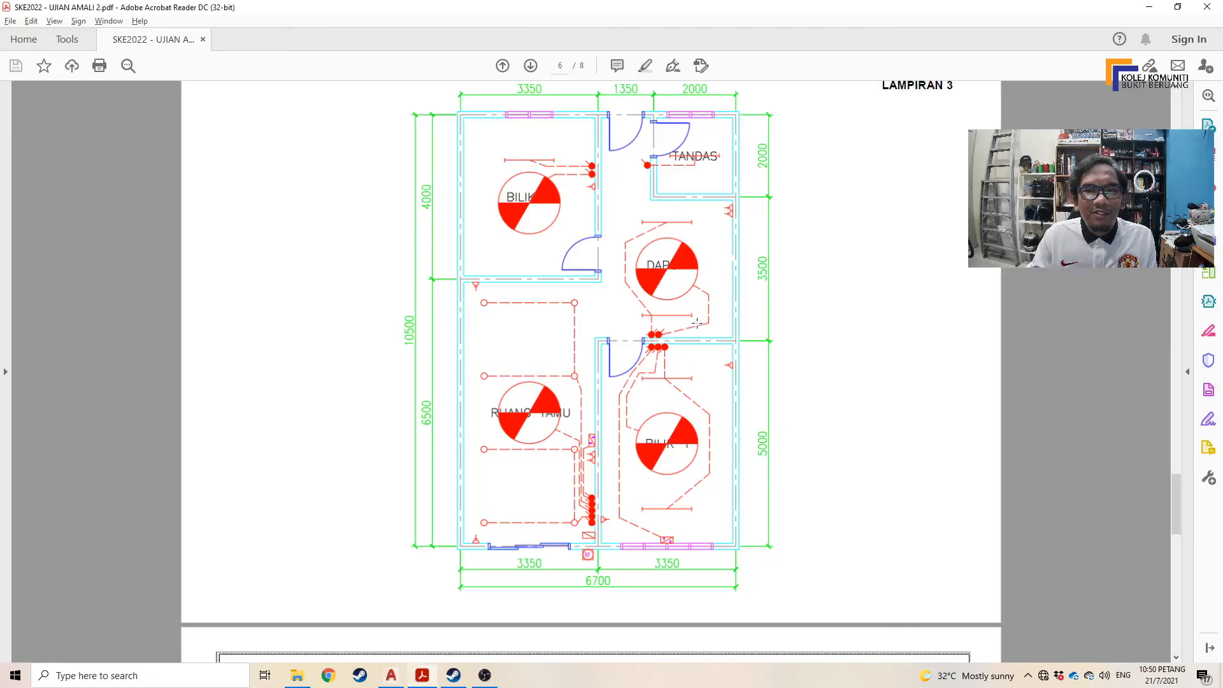
pyautogui.scroll(20, 659, 272)
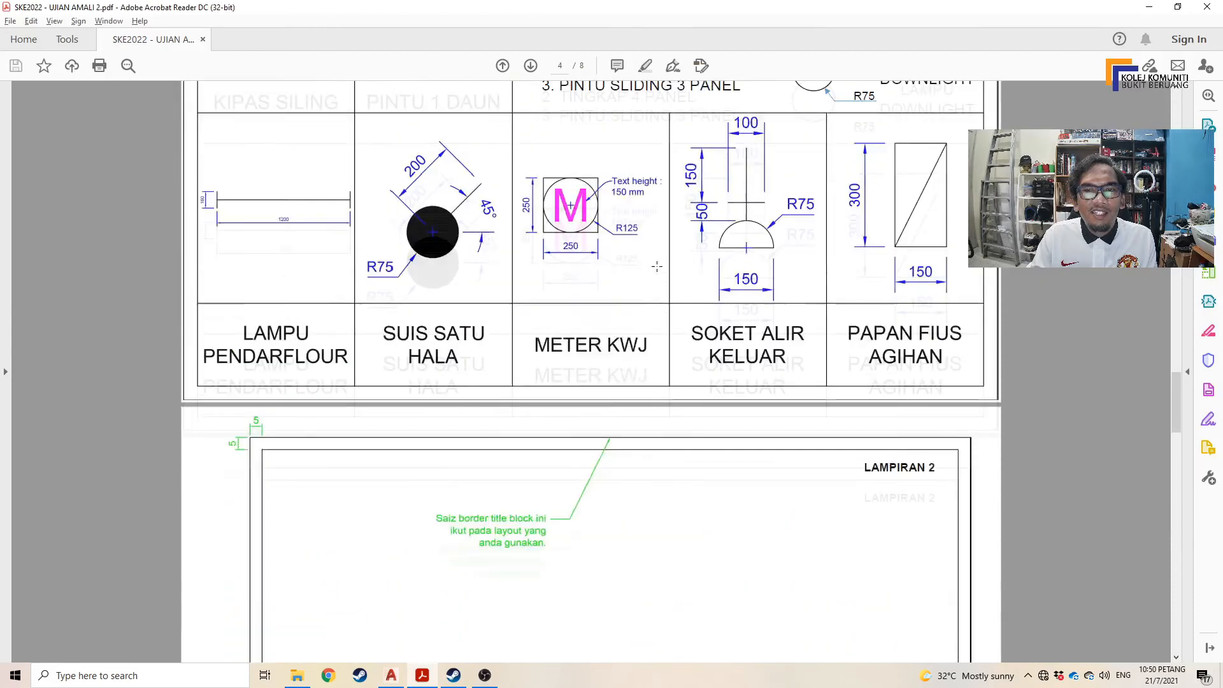
pyautogui.scroll(10, 655, 266)
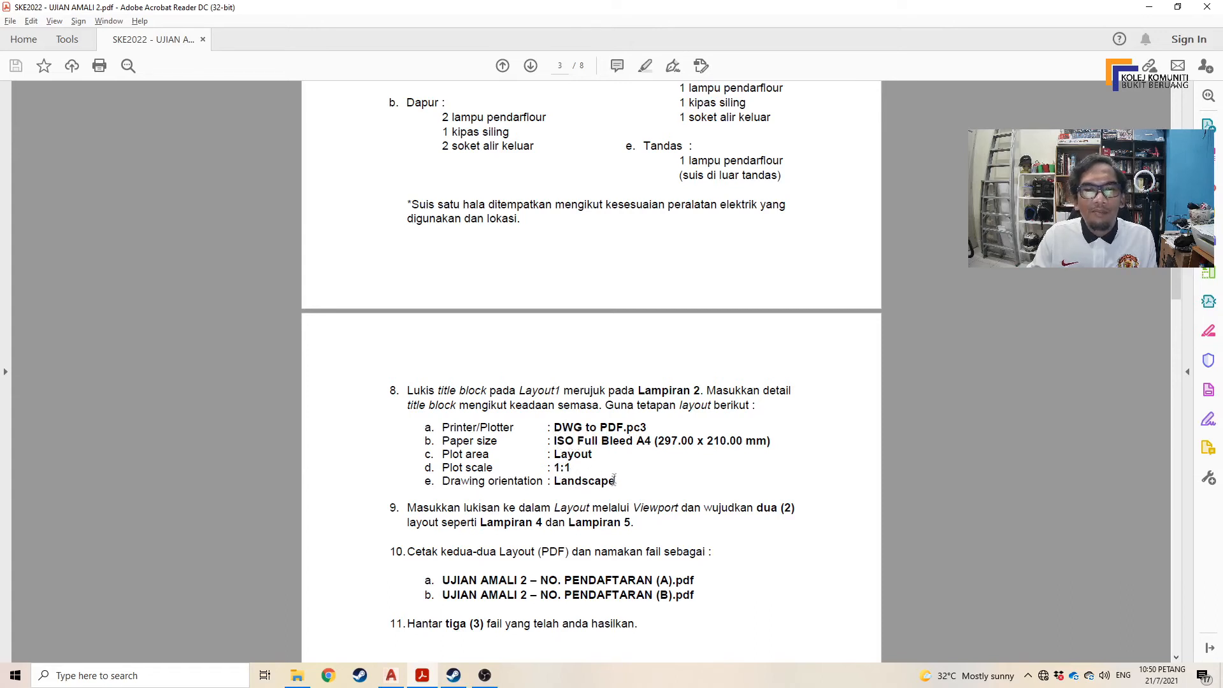
# Return to AutoCAD and set the plotter in Layout1's page setup to DWG To PDF.pc3
pyautogui.hotkey('alt', 'Tab')
pyautogui.hotkey('alt', 'Tab')
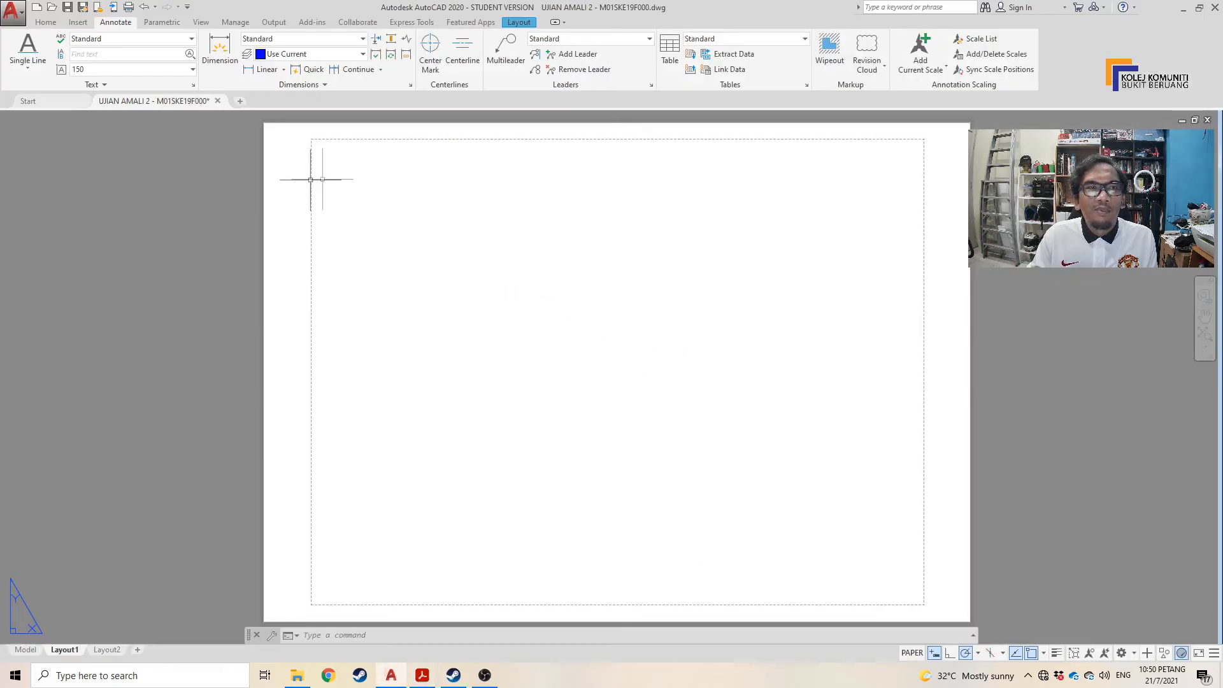
pyautogui.click(275, 22)
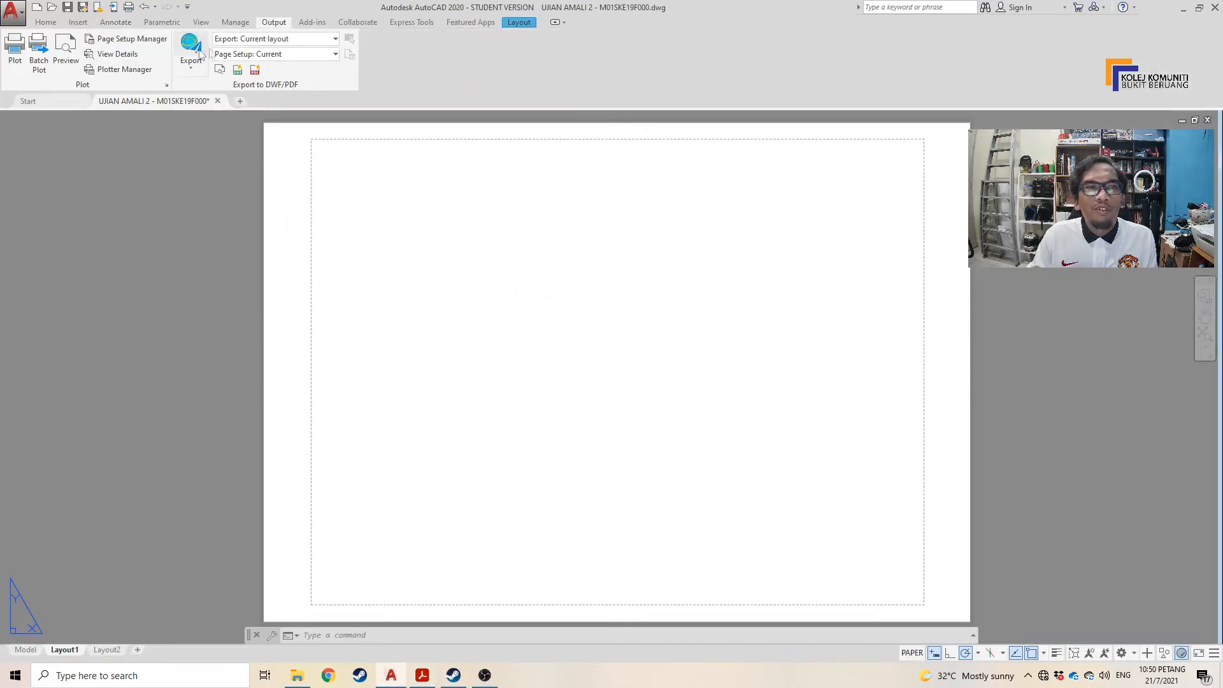
pyautogui.click(130, 39)
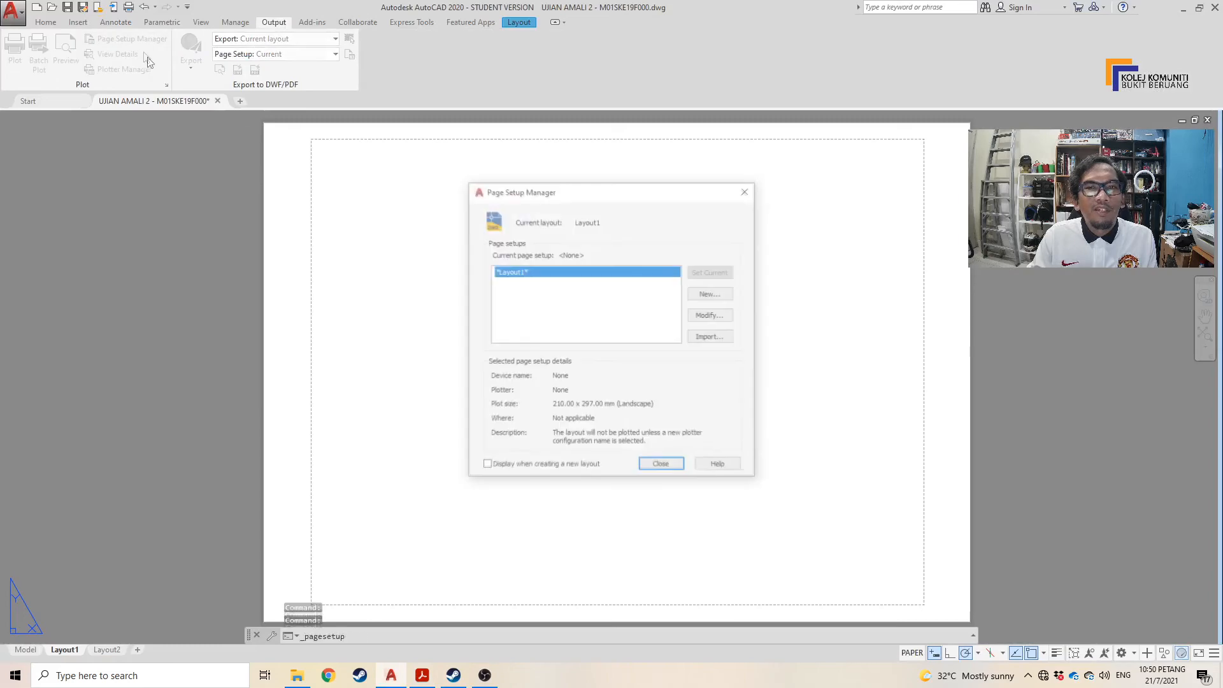
pyautogui.click(707, 316)
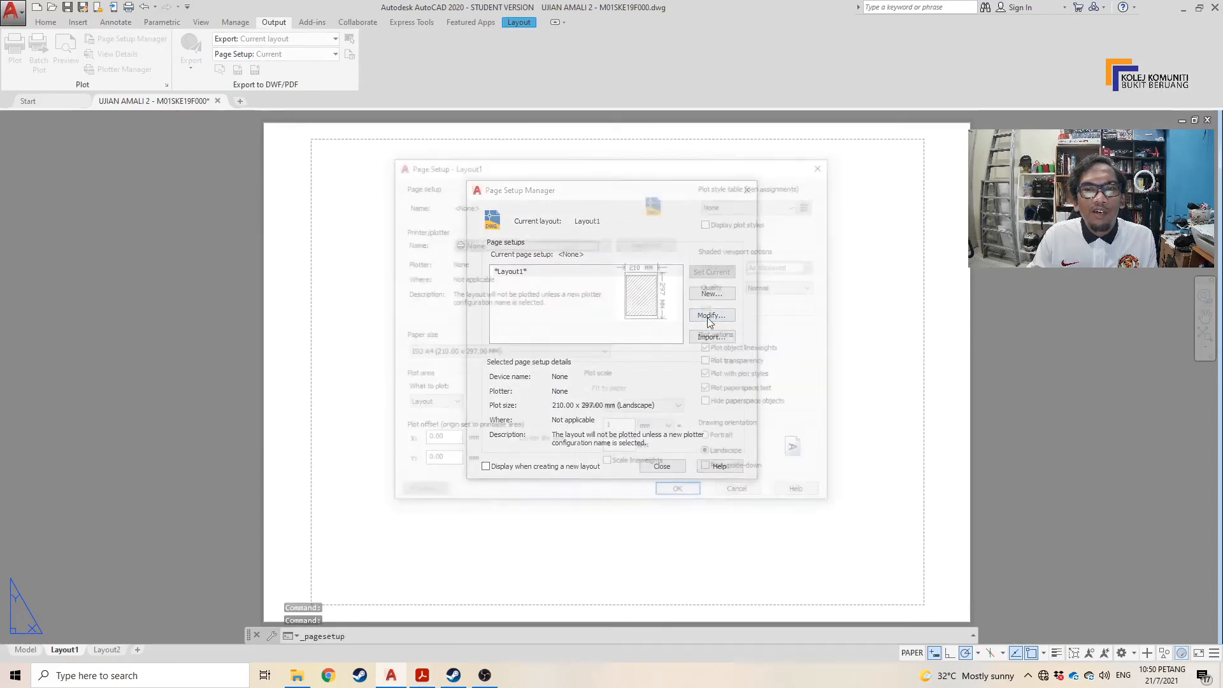
pyautogui.click(566, 243)
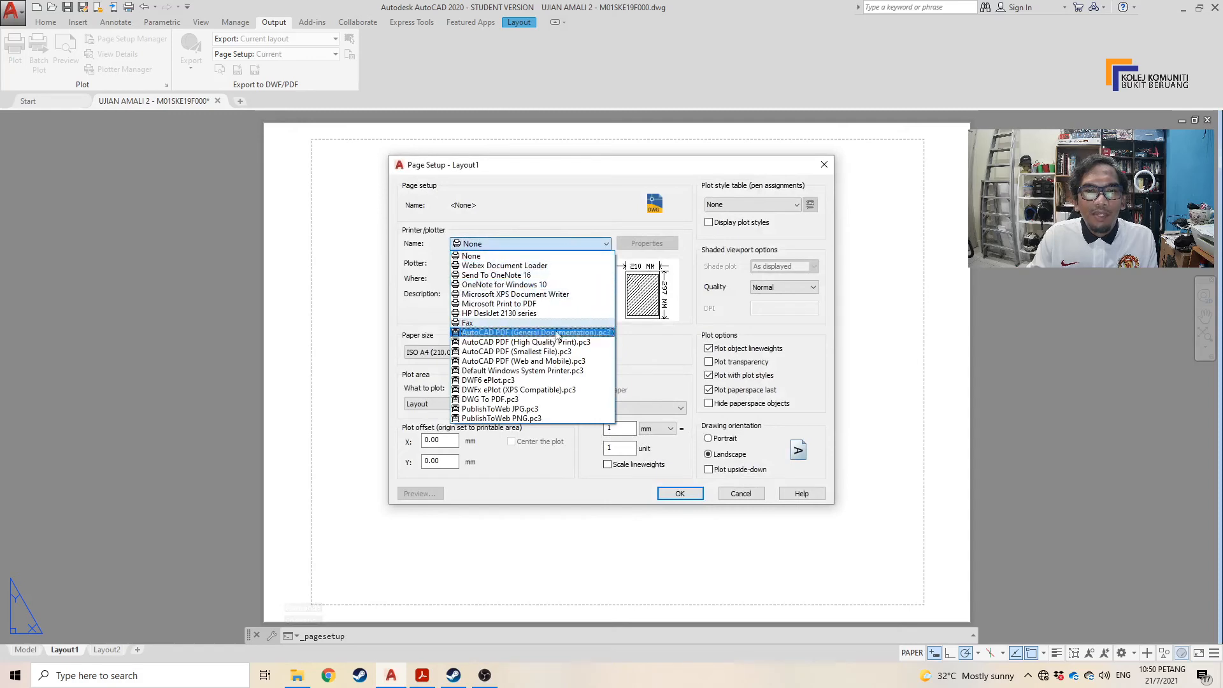
pyautogui.click(536, 401)
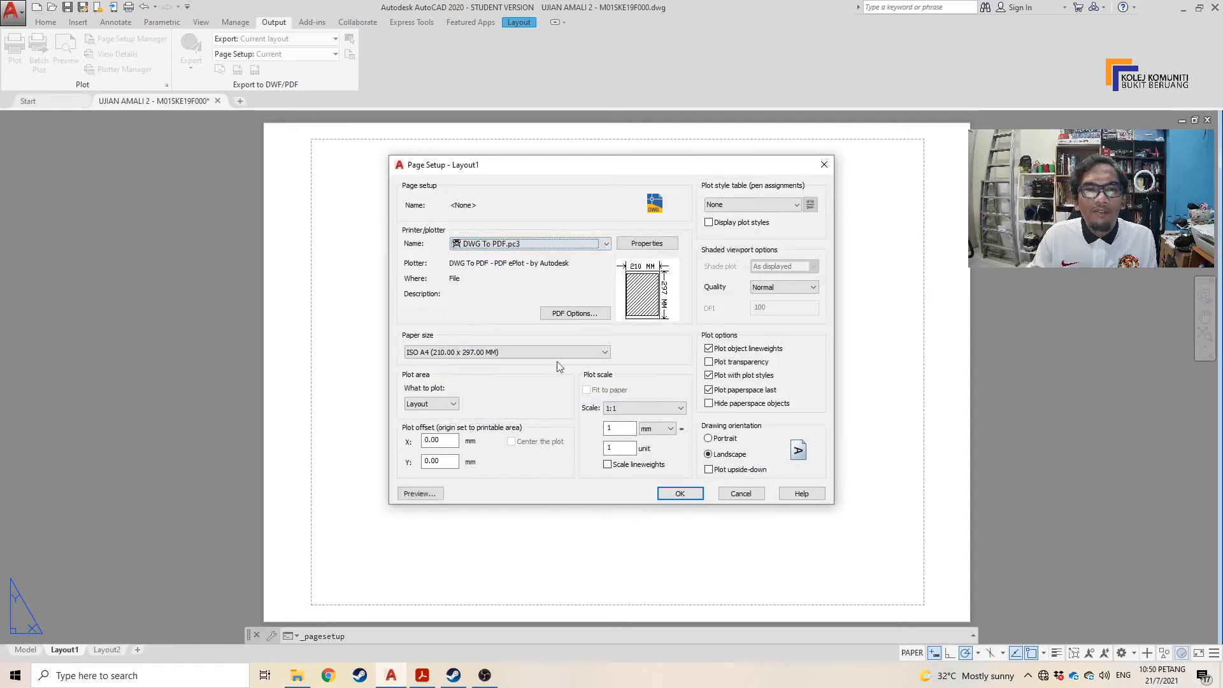
# Set Layout1's paper size to ISO full bleed A4 (297.00 x 210.00 MM) and apply the page setup
pyautogui.click(599, 352)
pyautogui.moveTo(601, 541); pyautogui.dragTo(600, 396)
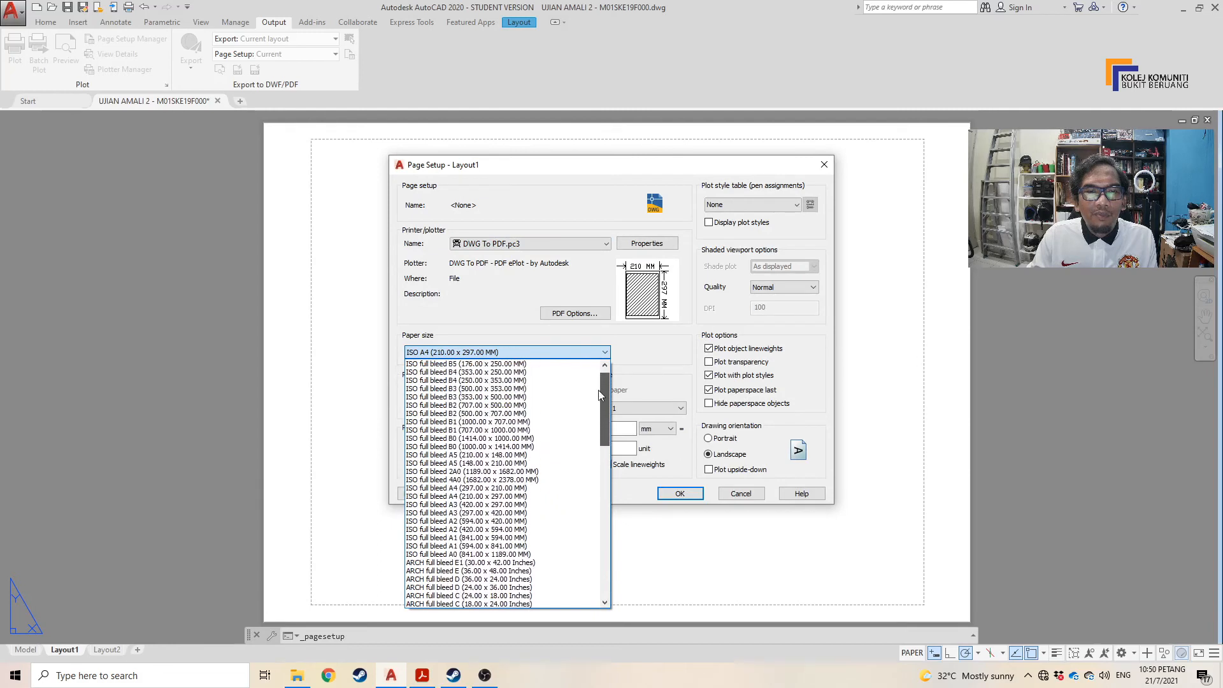
pyautogui.click(452, 489)
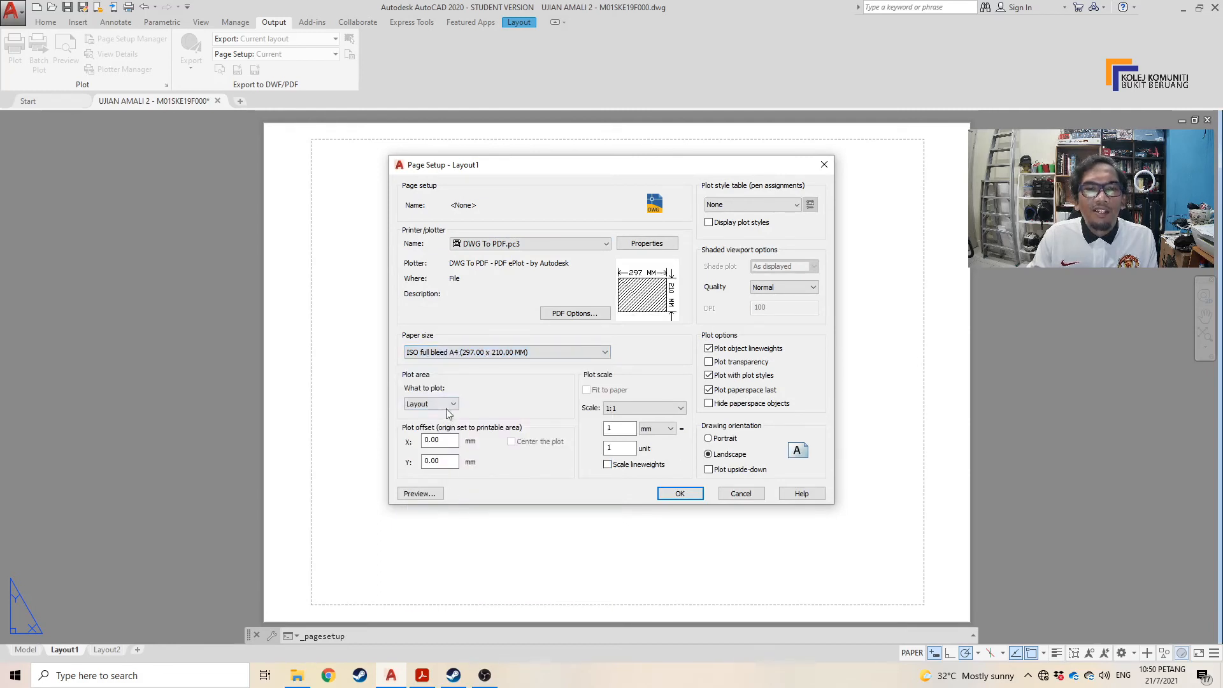
pyautogui.click(687, 496)
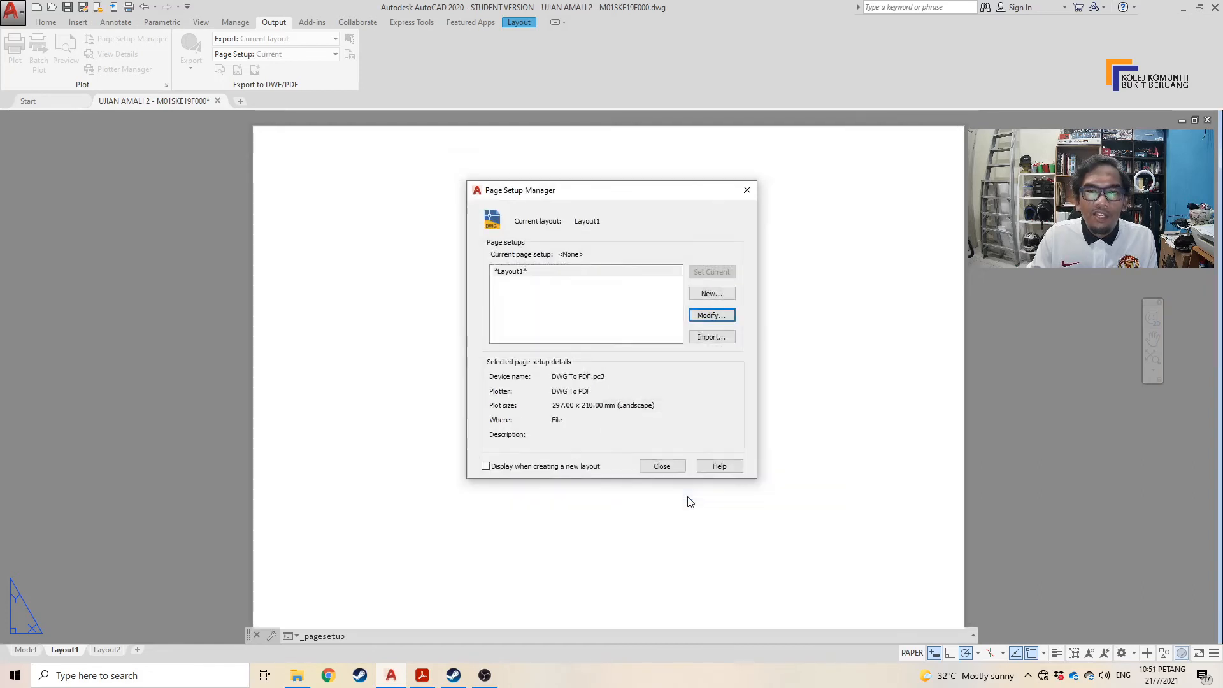
pyautogui.click(663, 467)
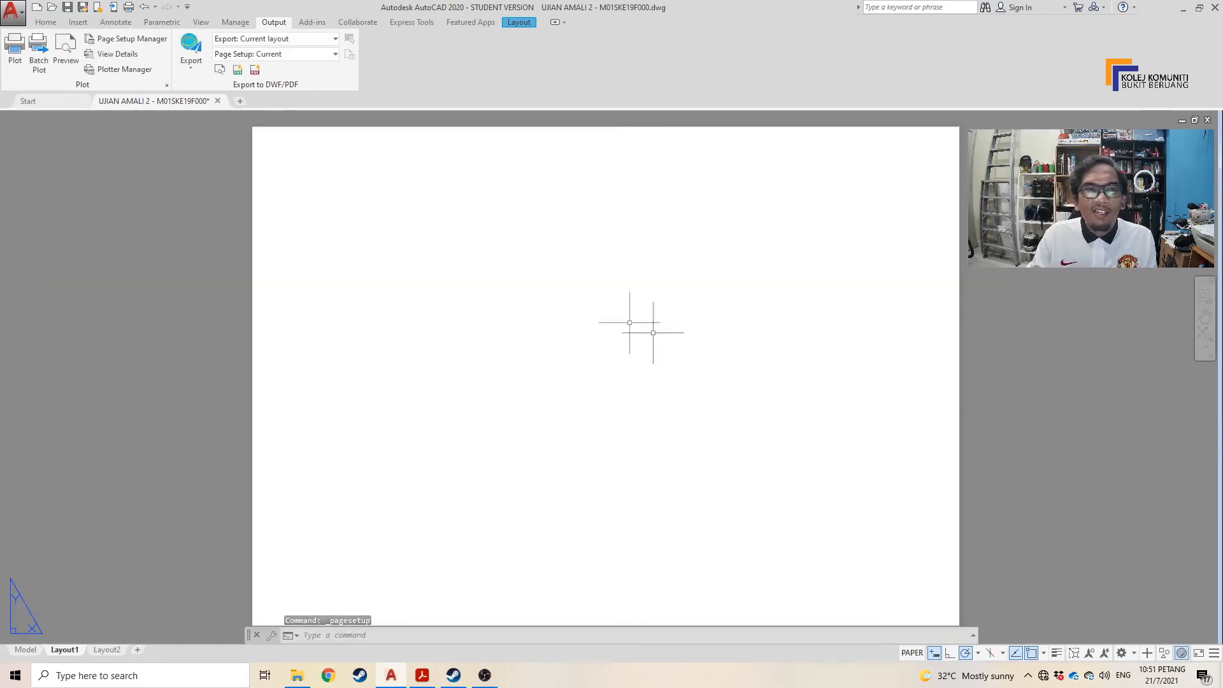
# Make TITLE BLOCK the current layer
pyautogui.click(51, 25)
pyautogui.click(558, 39)
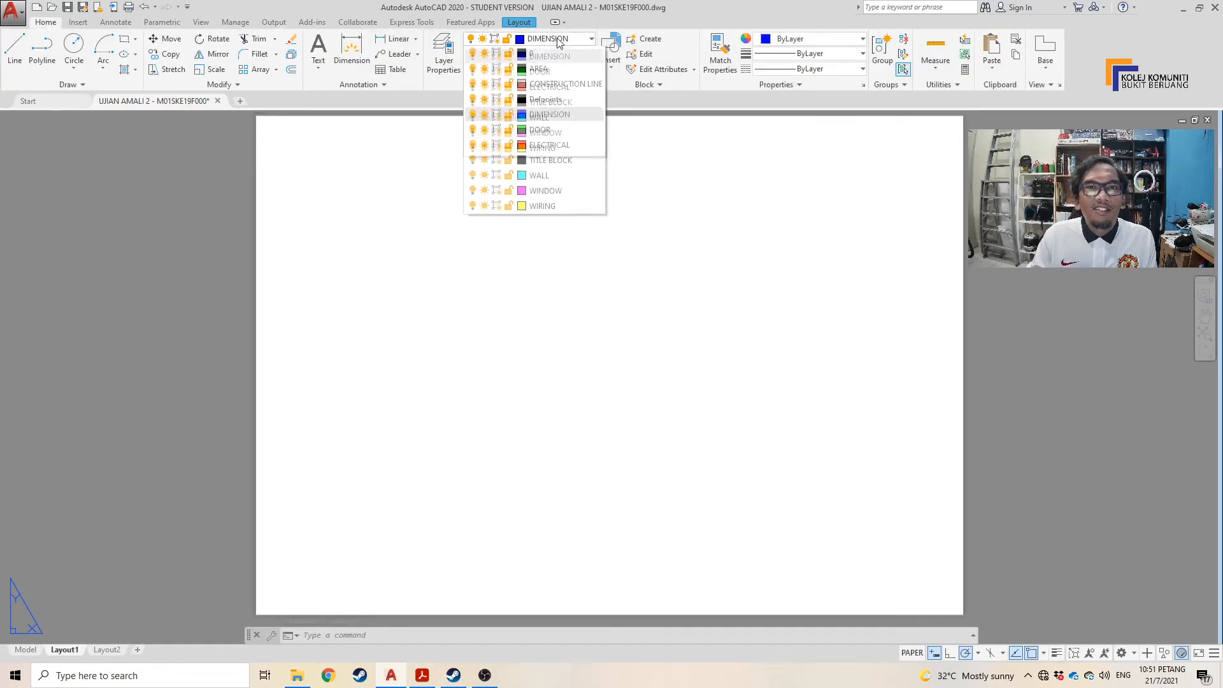
pyautogui.click(549, 148)
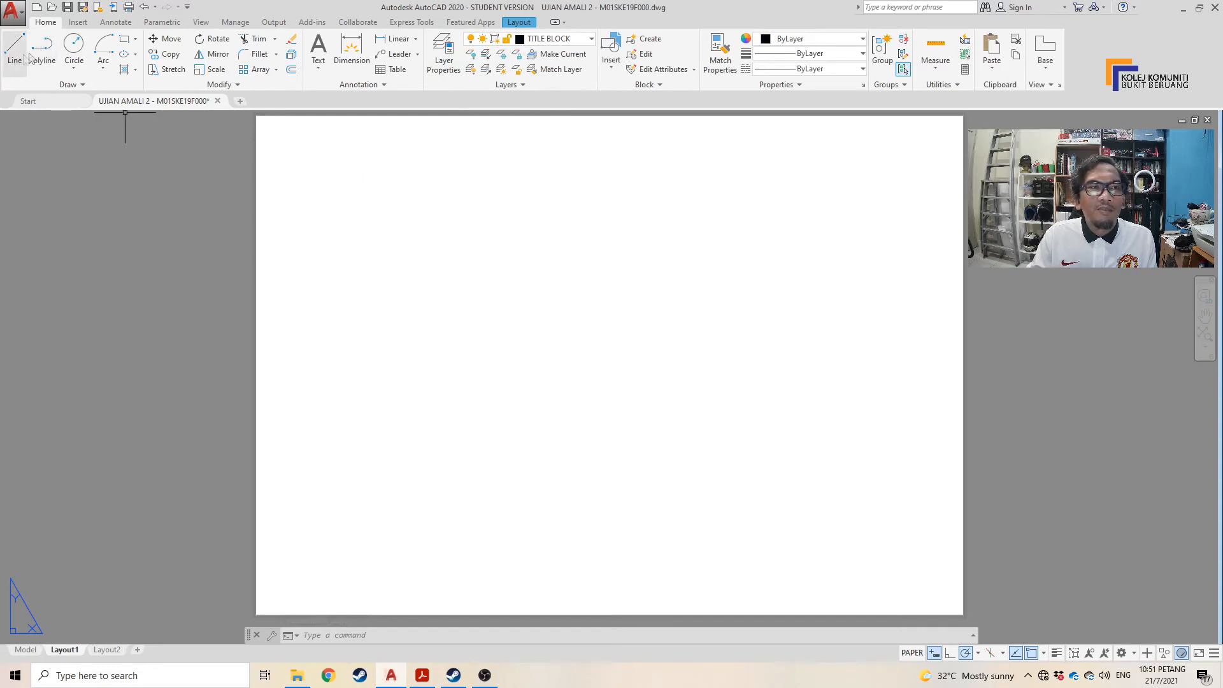
# Draw a rectangle about 297 by 210 mm along the paper's edges in Layout1 as the outer border
pyautogui.click(124, 38)
pyautogui.scroll(2, 263, 120)
pyautogui.moveTo(258, 121); pyautogui.dragTo(285, 236, button='middle')
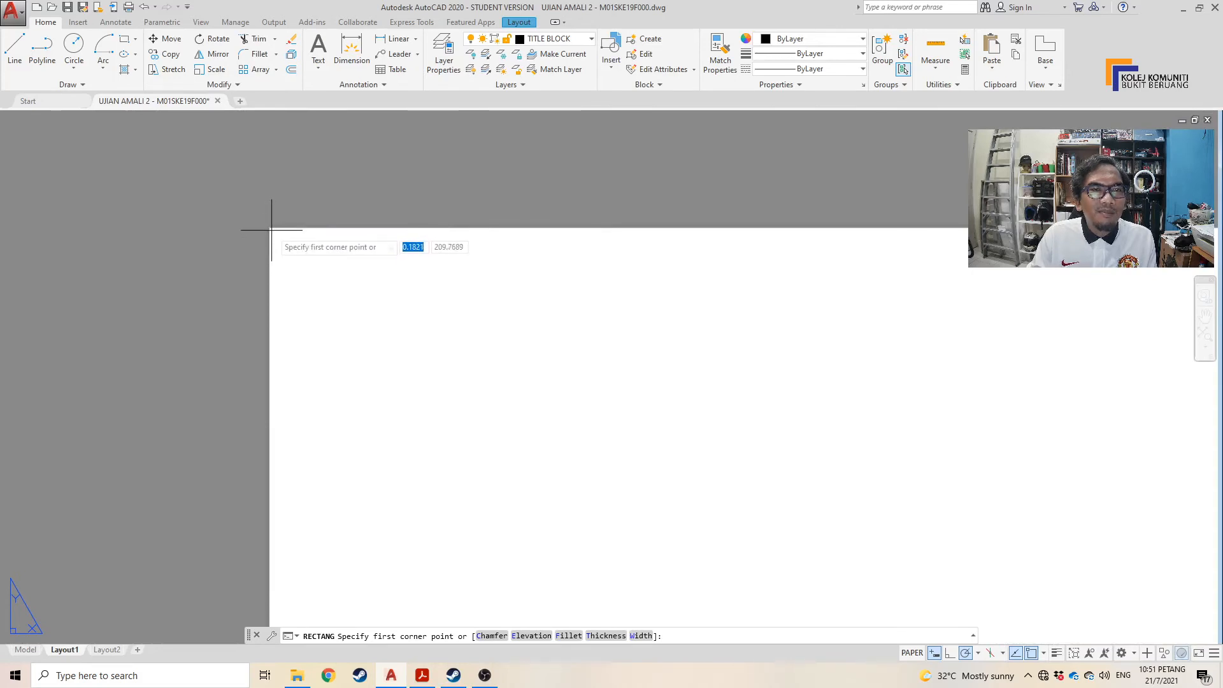
pyautogui.click(271, 230)
pyautogui.scroll(-3, 373, 313)
pyautogui.scroll(-1, 680, 429)
pyautogui.moveTo(711, 430); pyautogui.dragTo(185, 89, button='middle')
pyautogui.moveTo(717, 459); pyautogui.dragTo(491, 128, button='middle')
pyautogui.scroll(6, 729, 331)
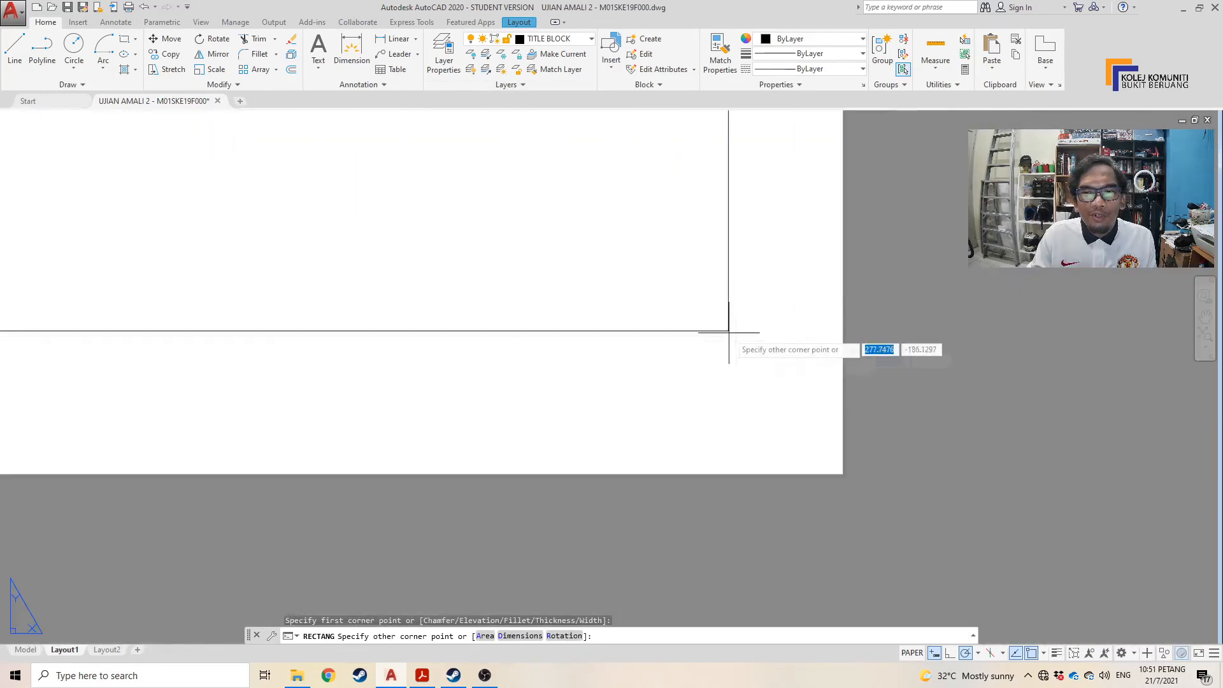
pyautogui.moveTo(879, 486); pyautogui.dragTo(592, 137, button='middle')
pyautogui.scroll(6, 697, 311)
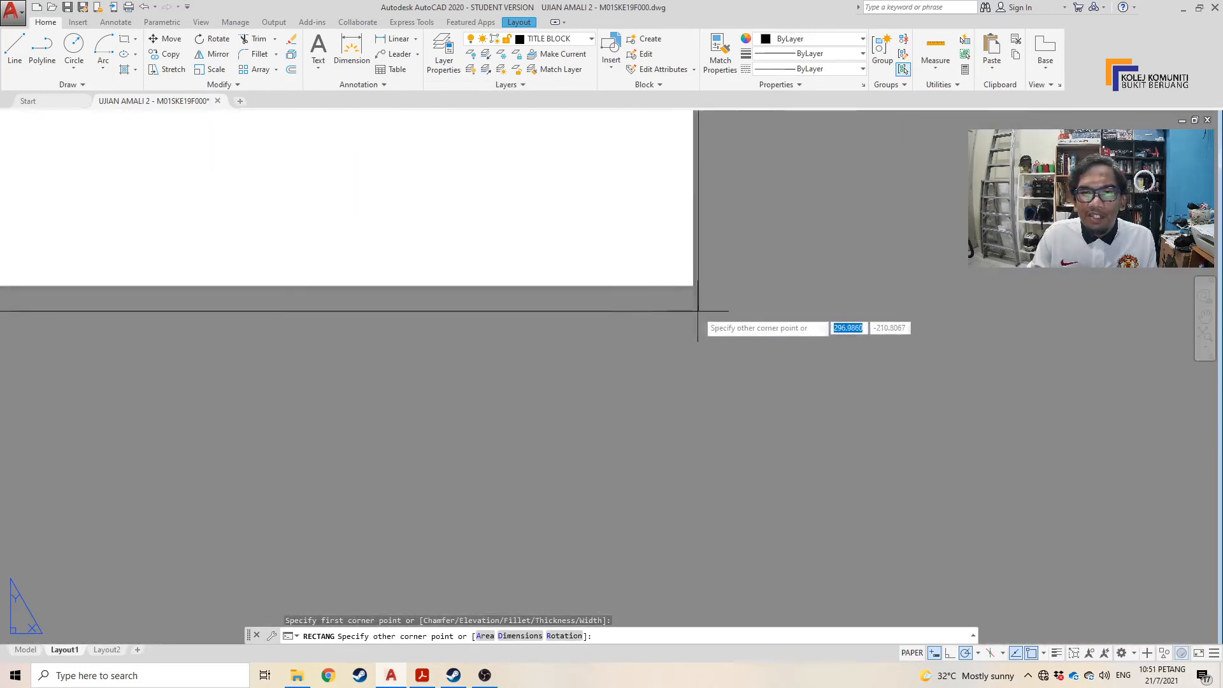
pyautogui.click(689, 199)
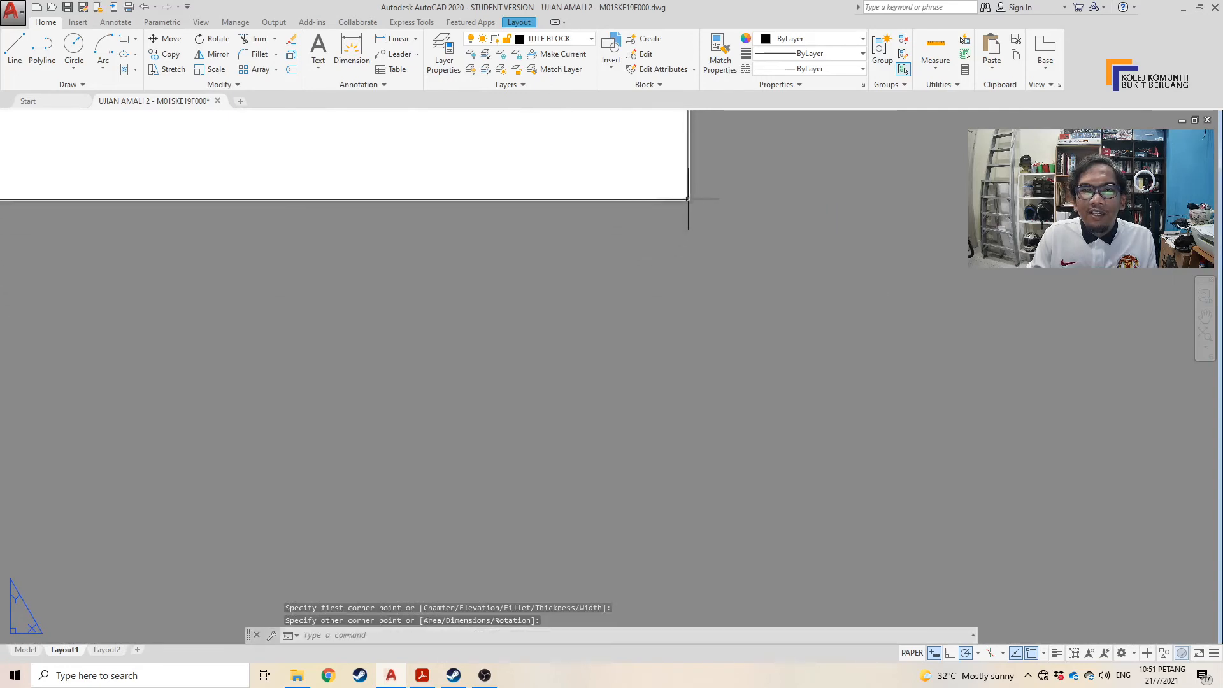
pyautogui.scroll(-10, 688, 199)
pyautogui.moveTo(499, 145); pyautogui.dragTo(602, 300, button='middle')
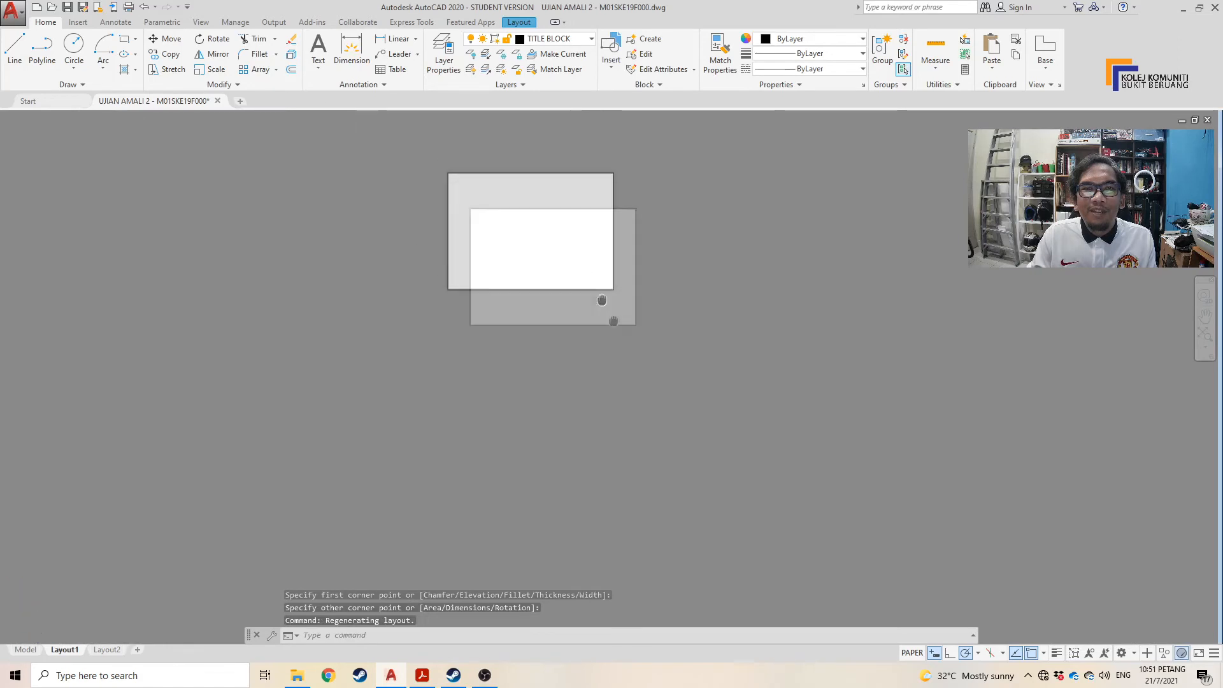
pyautogui.scroll(4, 593, 280)
pyautogui.moveTo(534, 258); pyautogui.dragTo(578, 319, button='middle')
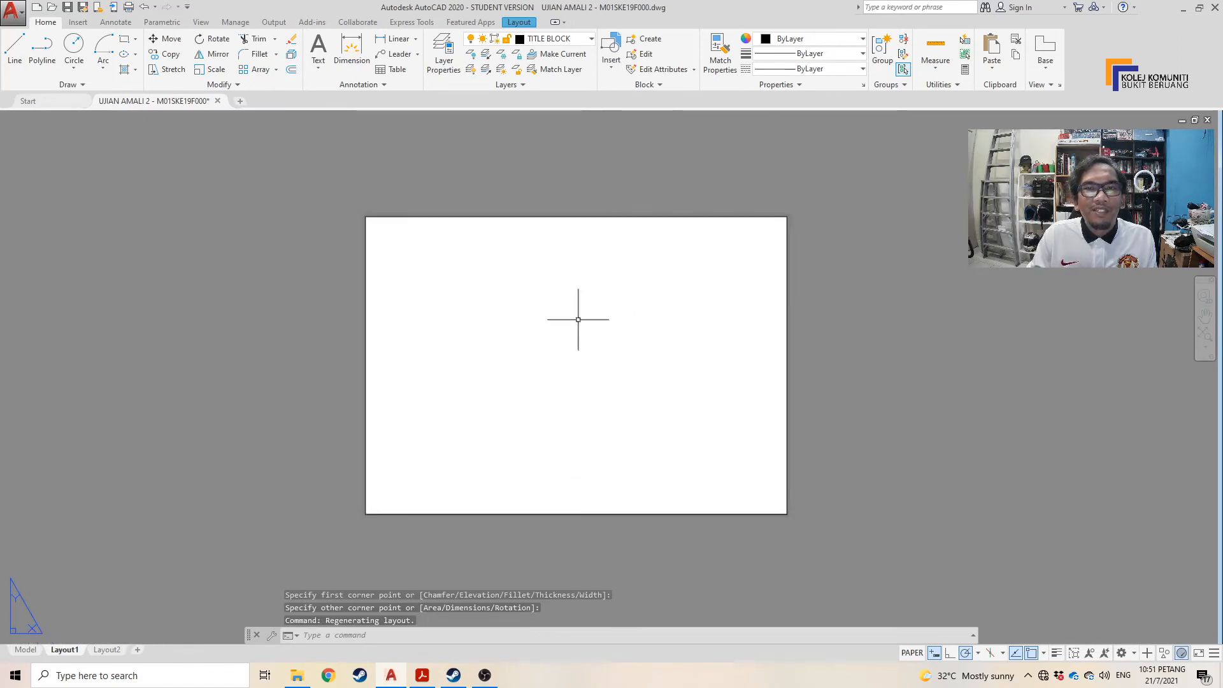
pyautogui.scroll(2, 606, 309)
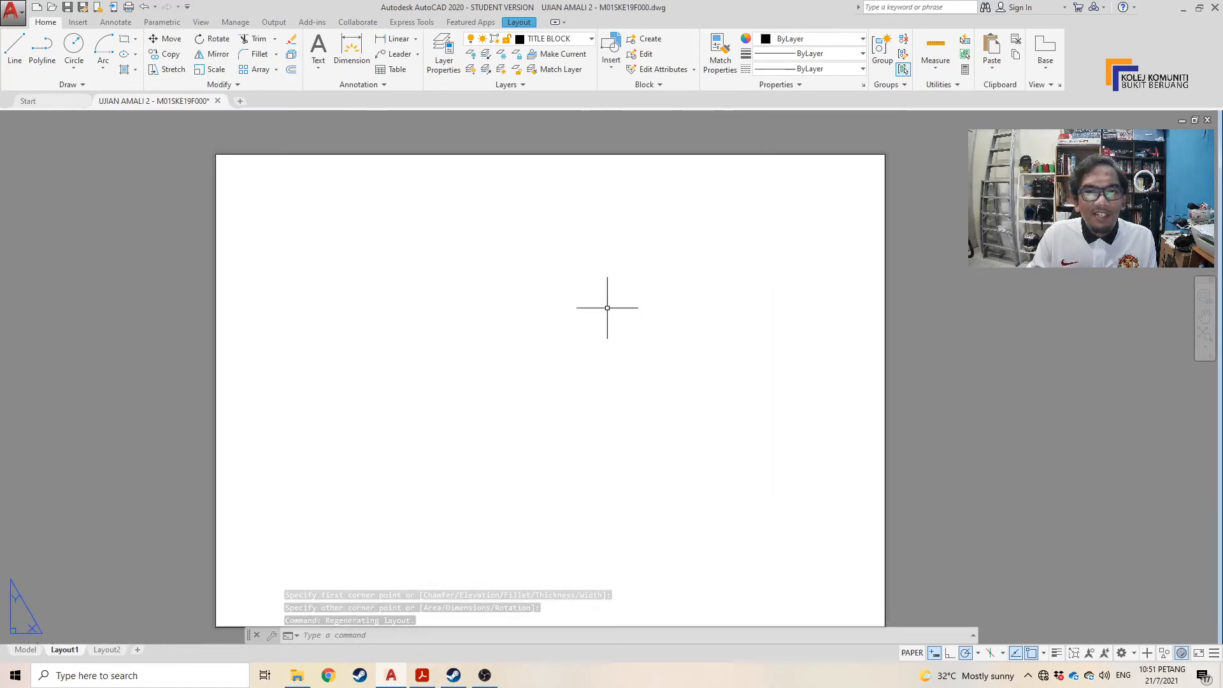
pyautogui.moveTo(606, 309); pyautogui.dragTo(628, 286, button='middle')
# Switch to the exam PDF in Acrobat Reader and examine the title block's border offsets, row heights and column widths in Lampiran 2
pyautogui.hotkey('alt', 'Tab')
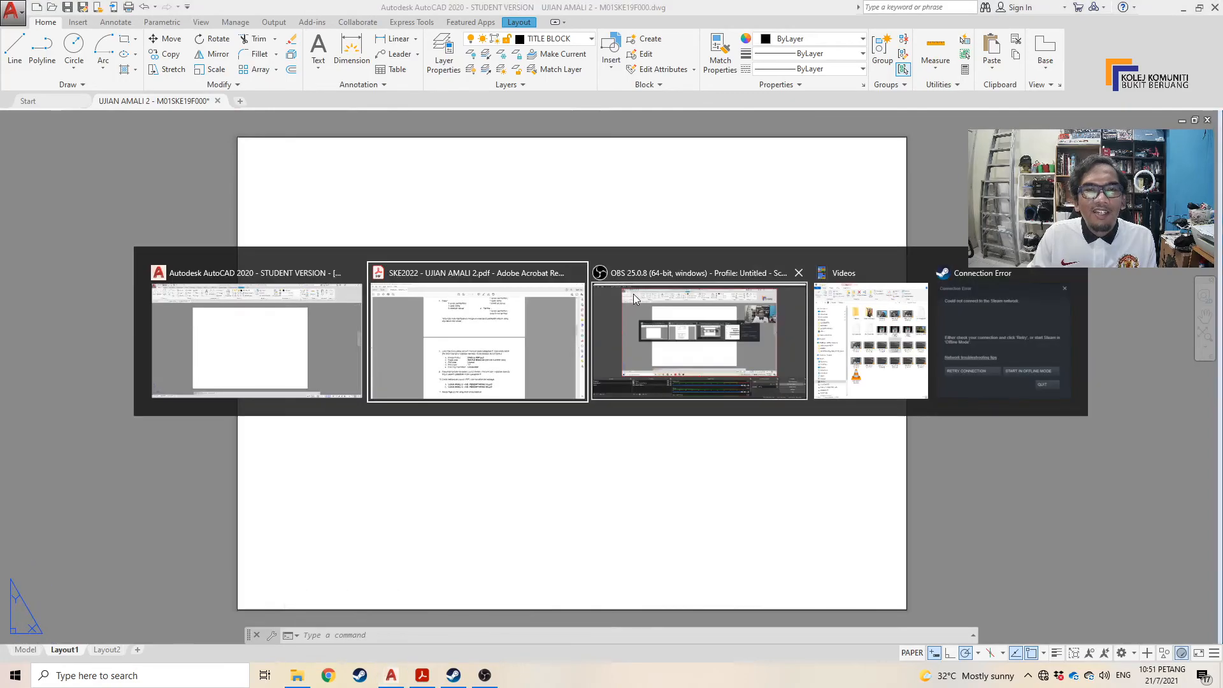
pyautogui.scroll(-10, 634, 295)
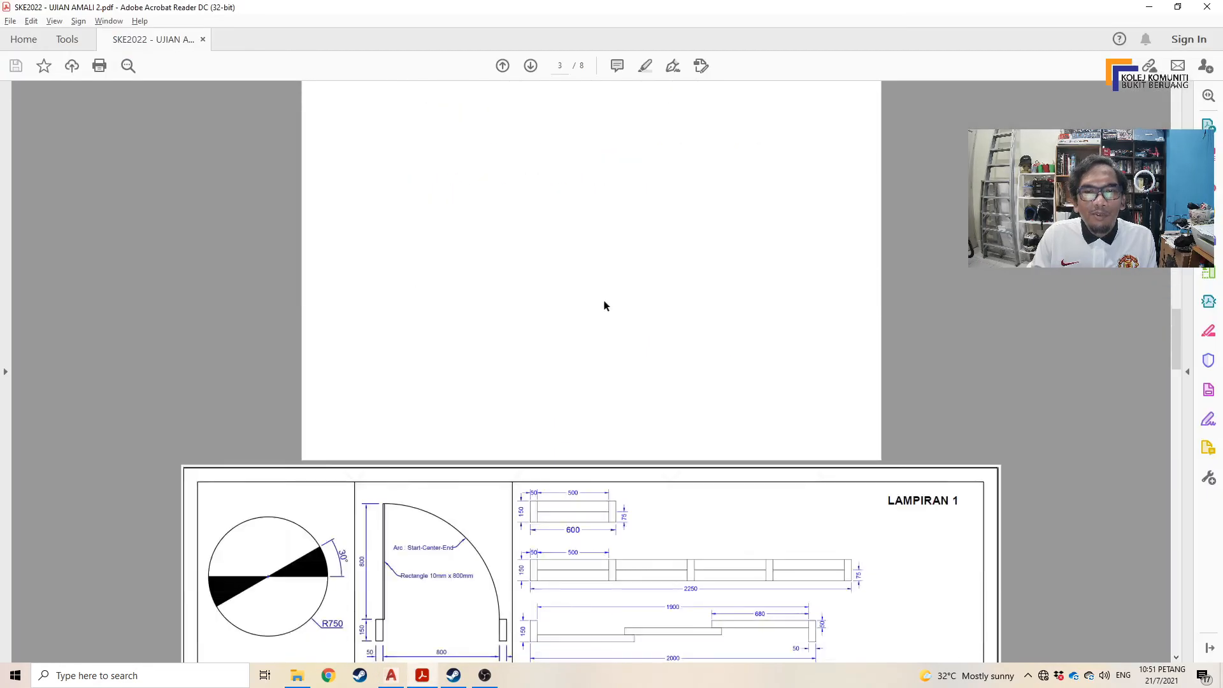
pyautogui.scroll(-10, 607, 295)
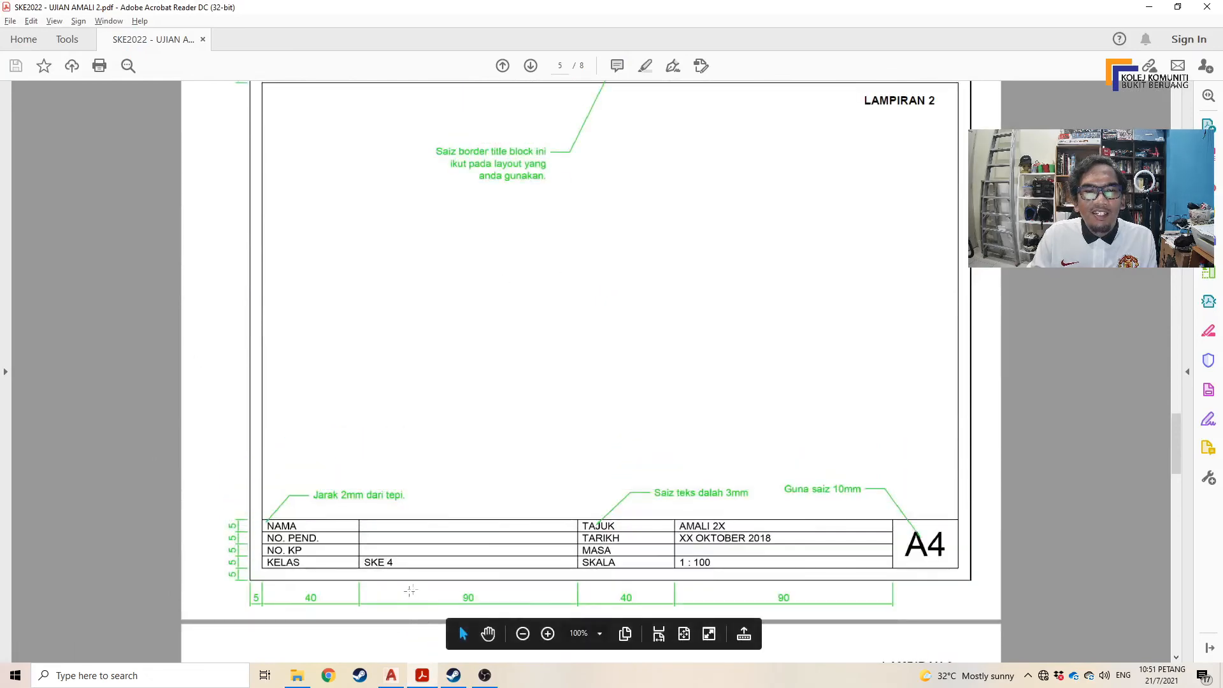
# Recheck the border and table dimensions in Lampiran 2 and switch back to the AutoCAD layout
pyautogui.scroll(1, 464, 525)
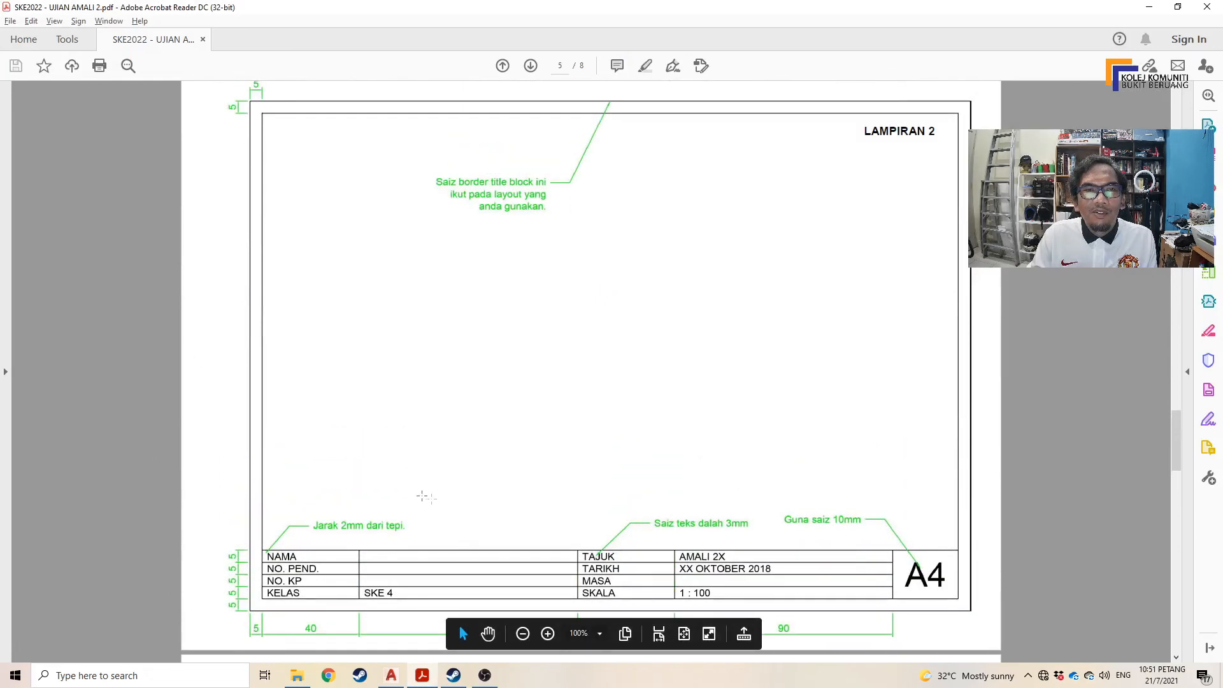
pyautogui.scroll(1, 390, 473)
pyautogui.scroll(-1, 390, 472)
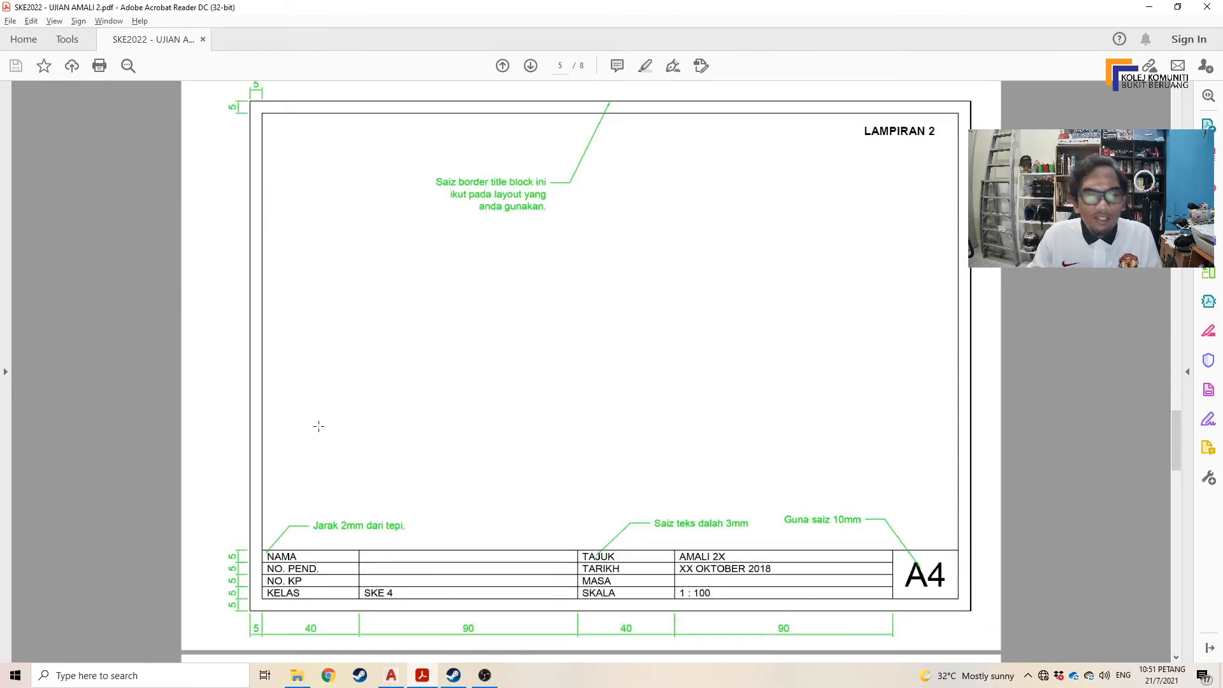
pyautogui.hotkey('alt', 'Tab')
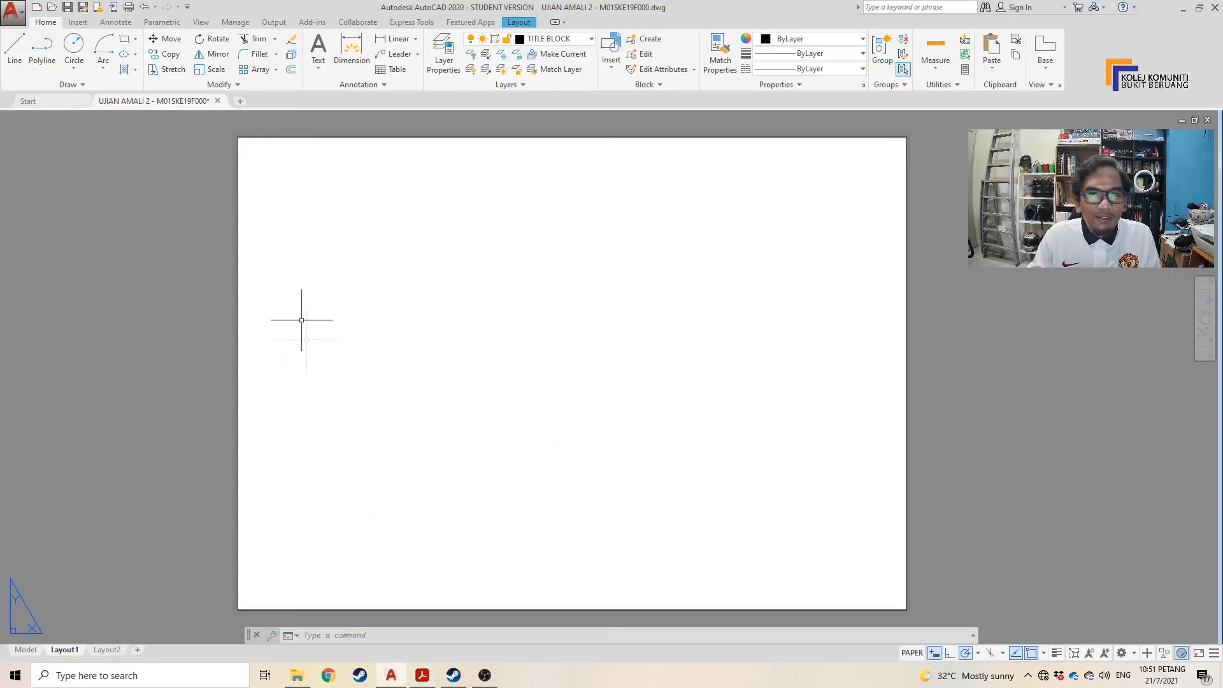
pyautogui.click(291, 68)
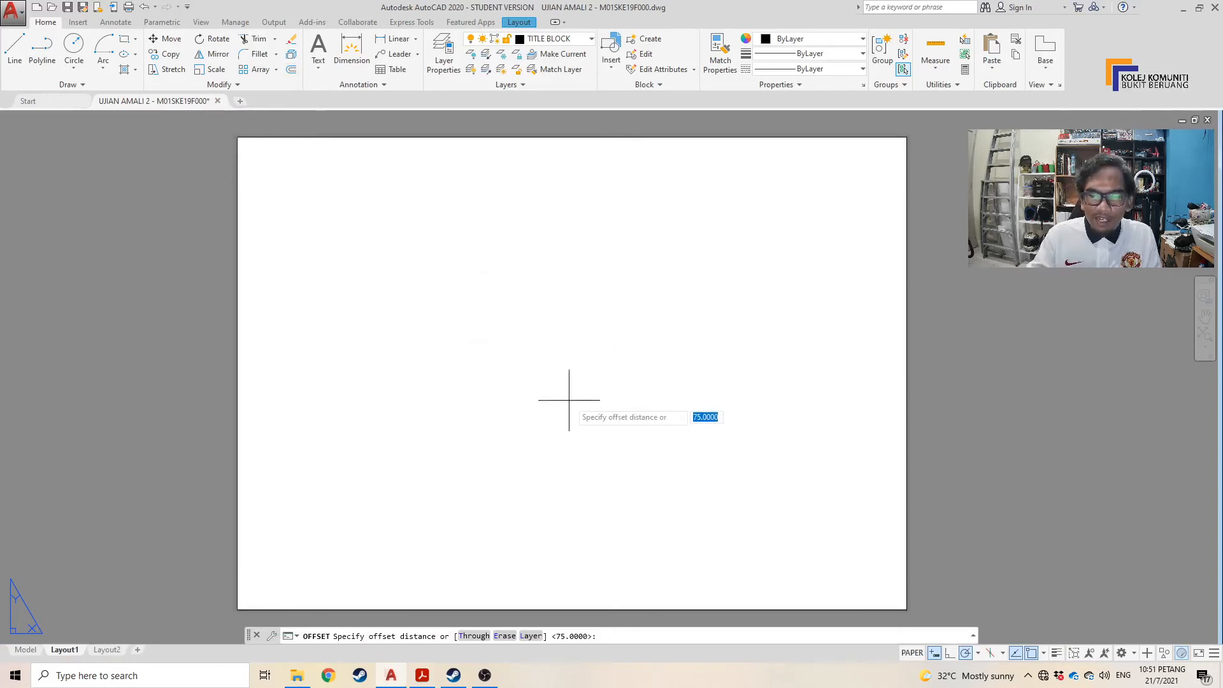
pyautogui.write('50')
pyautogui.press('Return')
pyautogui.click(597, 137)
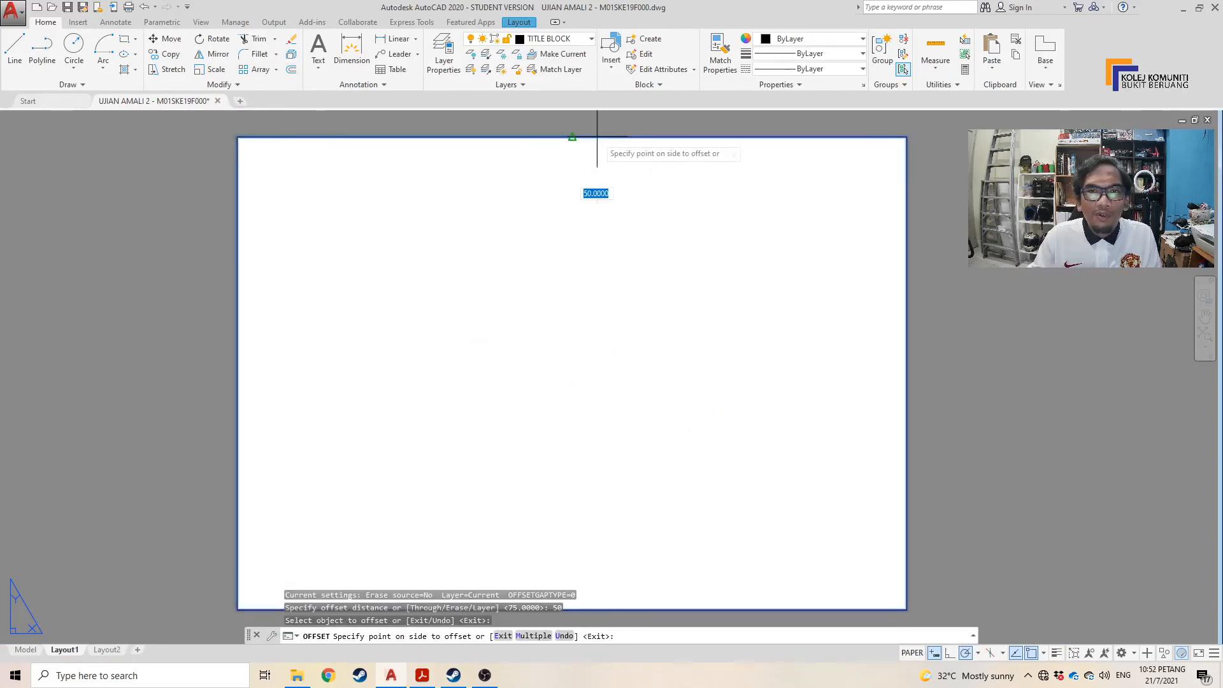
pyautogui.hotkey('alt', 'Tab')
pyautogui.hotkey('alt', 'Tab')
pyautogui.press('Escape')
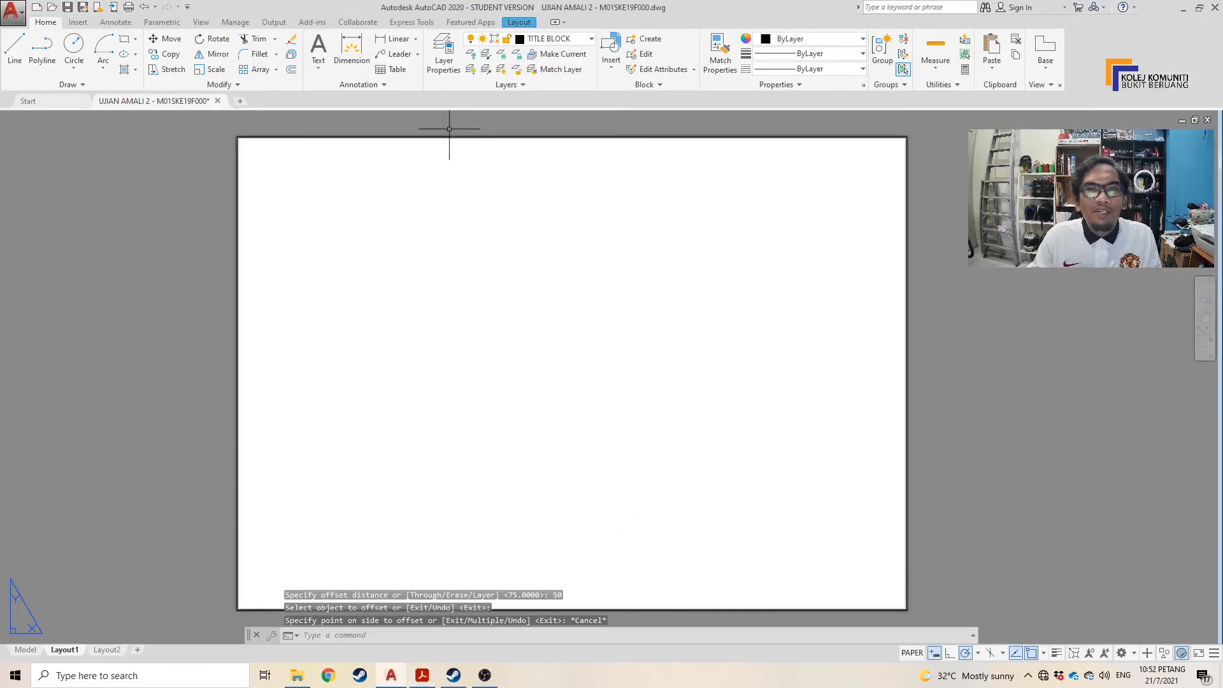
# Offset the outer border rectangle 5 mm inward to create the inner border
pyautogui.click(292, 68)
pyautogui.press('Return')
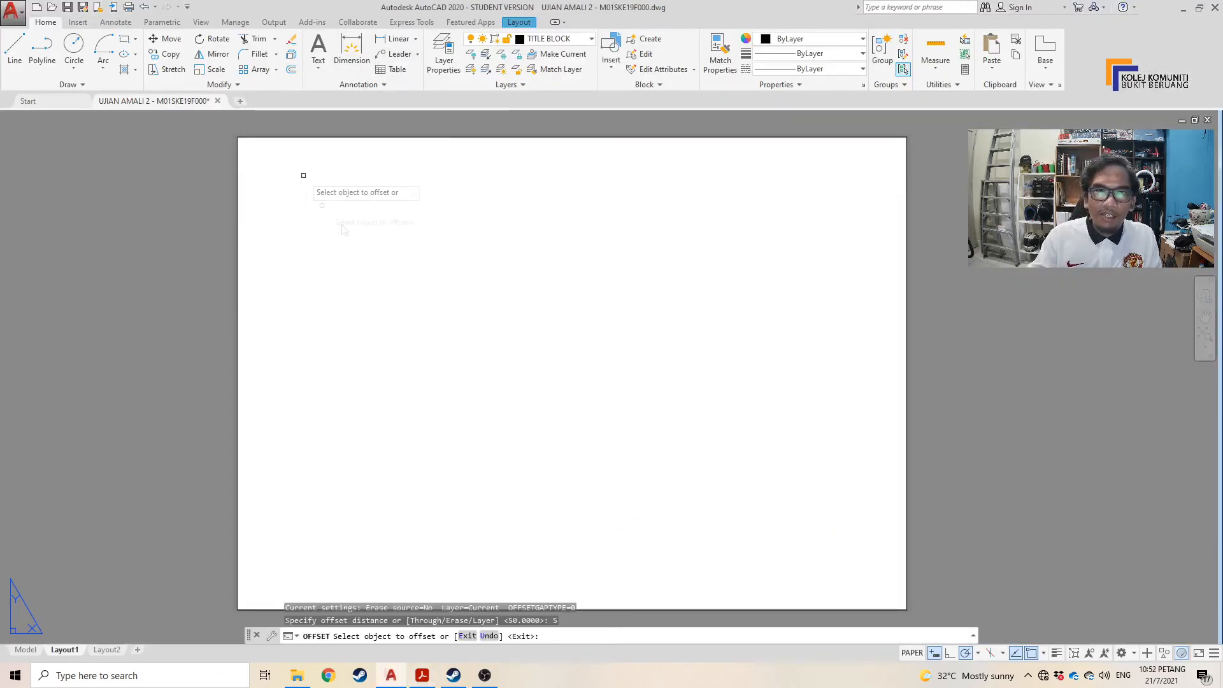
pyautogui.click(421, 138)
pyautogui.click(424, 191)
pyautogui.press('Escape')
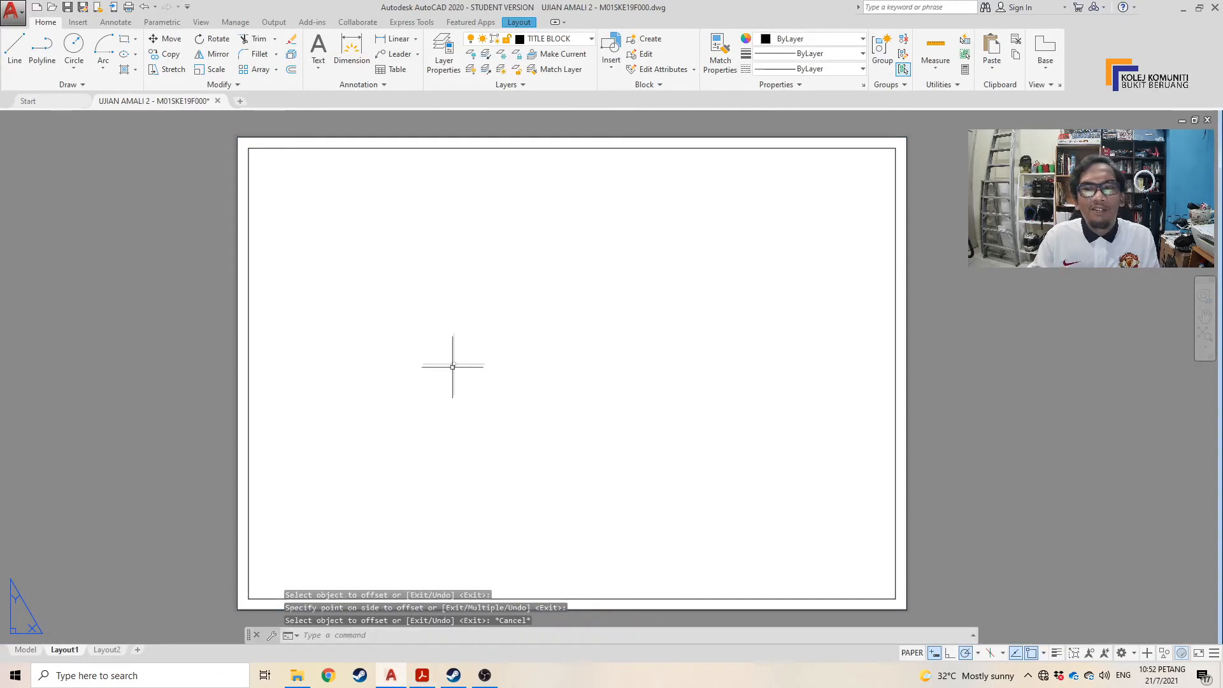
# Explode the inner border rectangle into separate lines
pyautogui.click(291, 54)
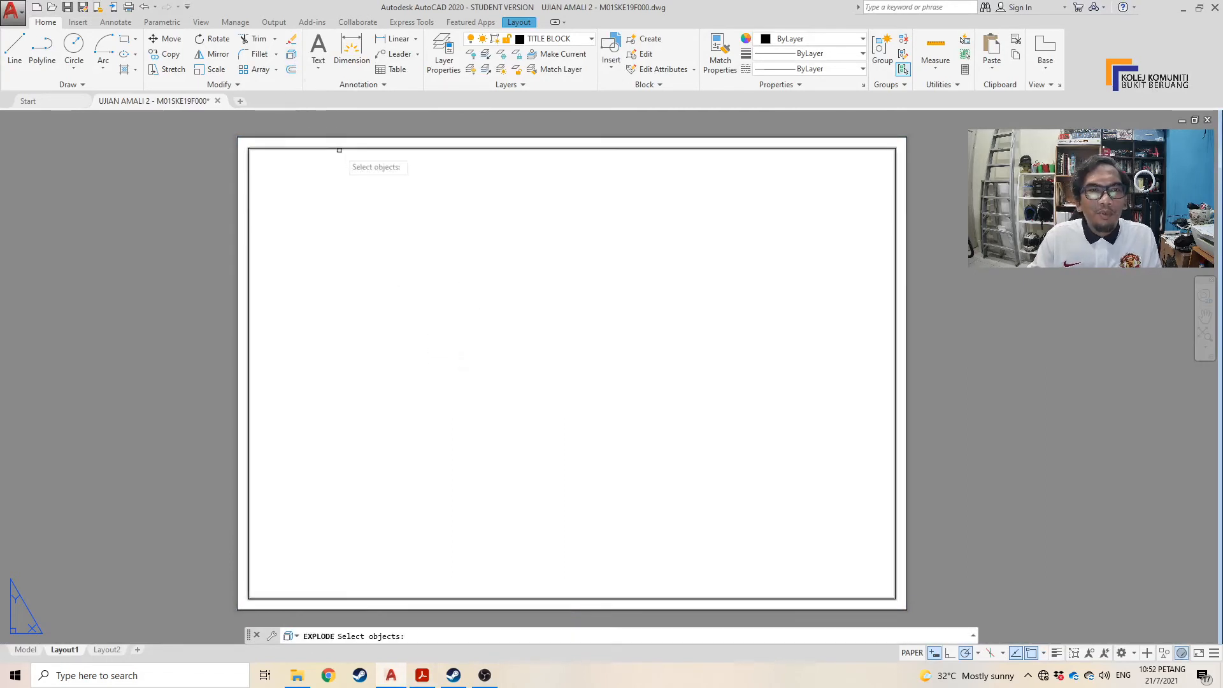
pyautogui.click(339, 147)
pyautogui.press('Return')
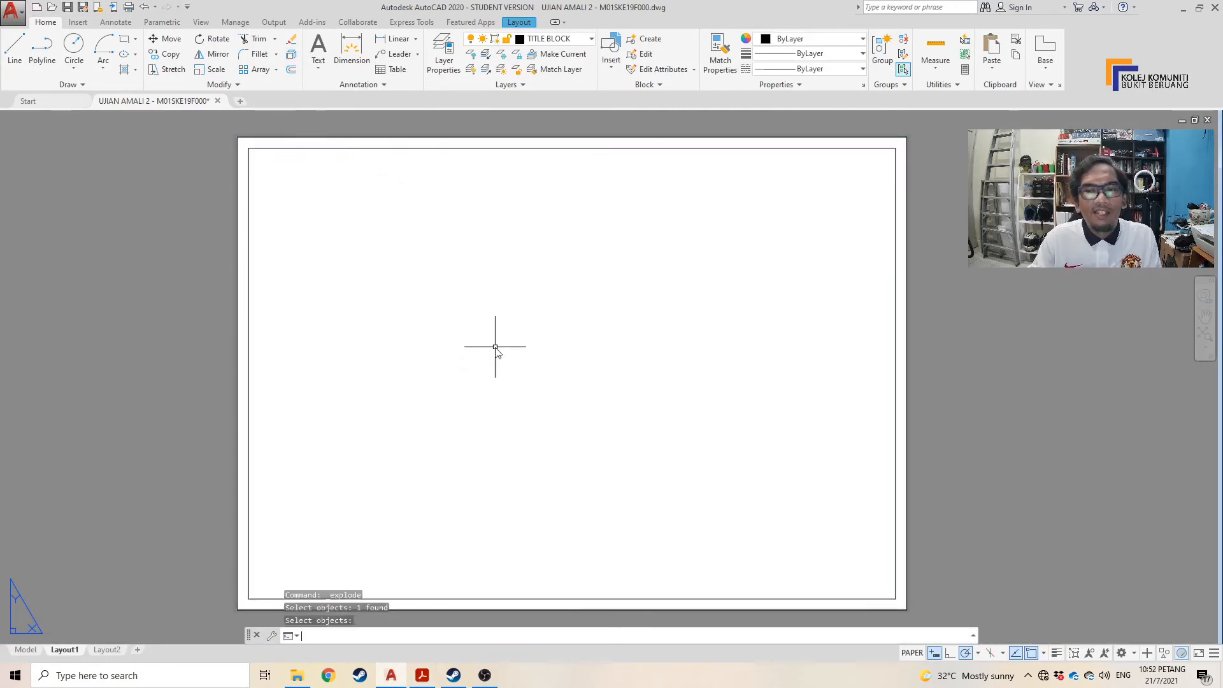
# Offset the inner border's bottom line upward four times at 5 mm spacing to form the title block's row lines
pyautogui.click(291, 70)
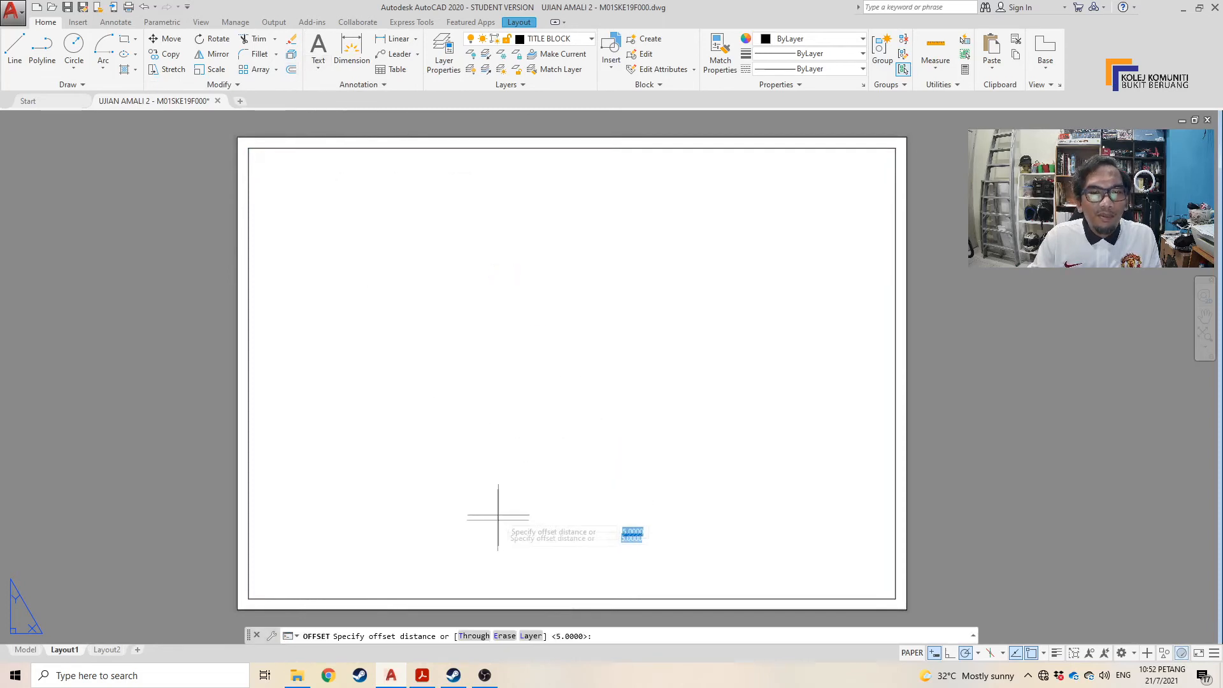
pyautogui.write('5')
pyautogui.press('Return')
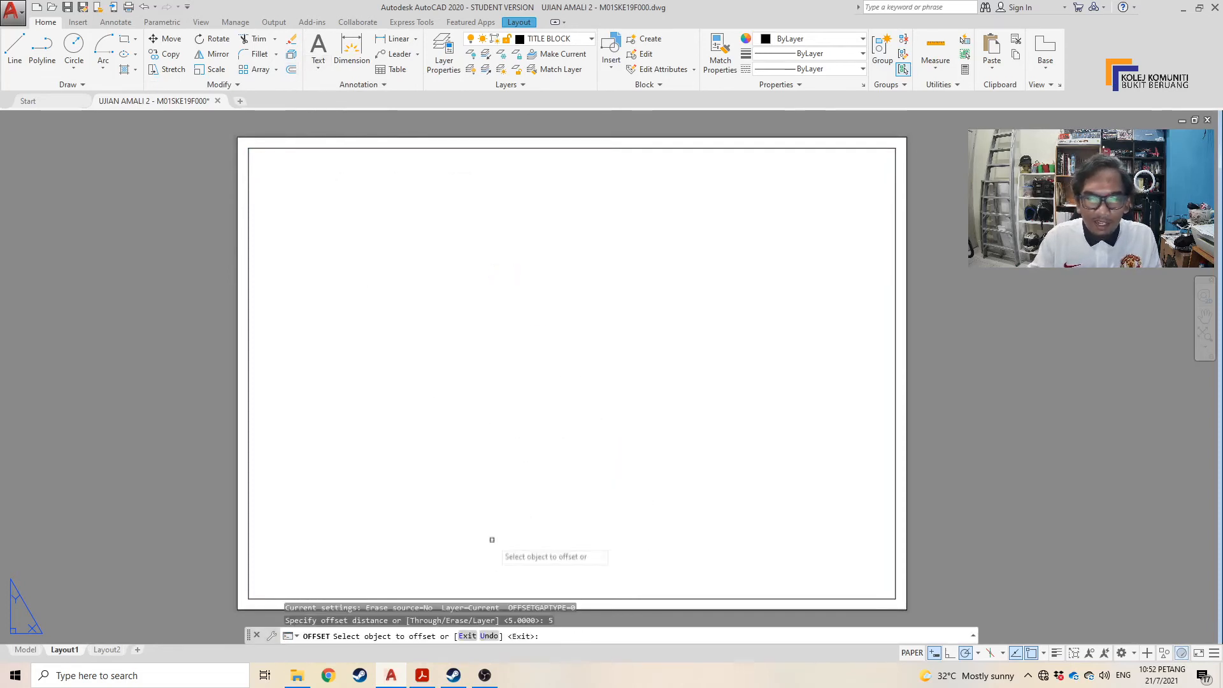
pyautogui.click(491, 599)
pyautogui.doubleClick(492, 587)
pyautogui.click(491, 577)
pyautogui.click(491, 577)
pyautogui.doubleClick(492, 565)
pyautogui.click(490, 554)
pyautogui.press('Return')
pyautogui.press('Return')
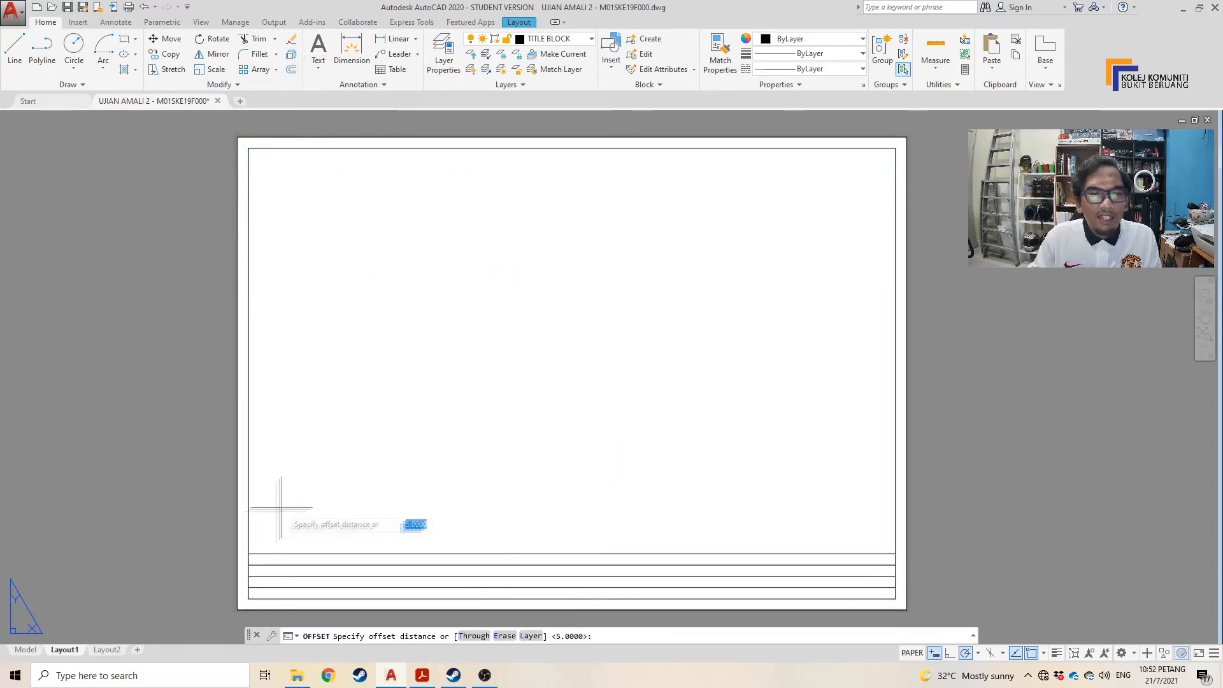
# Offset the inner border's left line successively by 40, 90, 40 and 90 mm to form the title block's column lines
pyautogui.hotkey('alt', 'Tab')
pyautogui.hotkey('alt', 'Tab')
pyautogui.write('40')
pyautogui.press('Return')
pyautogui.click(249, 515)
pyautogui.click(339, 501)
pyautogui.click(340, 501)
pyautogui.press('9')
pyautogui.press('0')
pyautogui.press('Return')
pyautogui.click(541, 529)
pyautogui.click(642, 529)
pyautogui.click(632, 530)
pyautogui.write('90')
pyautogui.press('Return')
pyautogui.press('Escape')
# Trim the column lines above the title block and the row lines inside its last column
pyautogui.write('TR')
pyautogui.press('Return')
pyautogui.click(845, 442)
pyautogui.click(292, 359)
pyautogui.click(871, 594)
pyautogui.click(860, 563)
pyautogui.press('Return')
pyautogui.press('Escape')
pyautogui.press('Escape')
pyautogui.press('Escape')
pyautogui.press('Return')
pyautogui.press('Return')
pyautogui.click(867, 516)
pyautogui.click(319, 394)
pyautogui.click(873, 593)
pyautogui.click(848, 562)
pyautogui.press('Escape')
# Add single-line text NAMA in the title block's first cell with middle-left justification, 3 mm height and 0 rotation
pyautogui.moveTo(414, 413); pyautogui.dragTo(493, 424, button='middle')
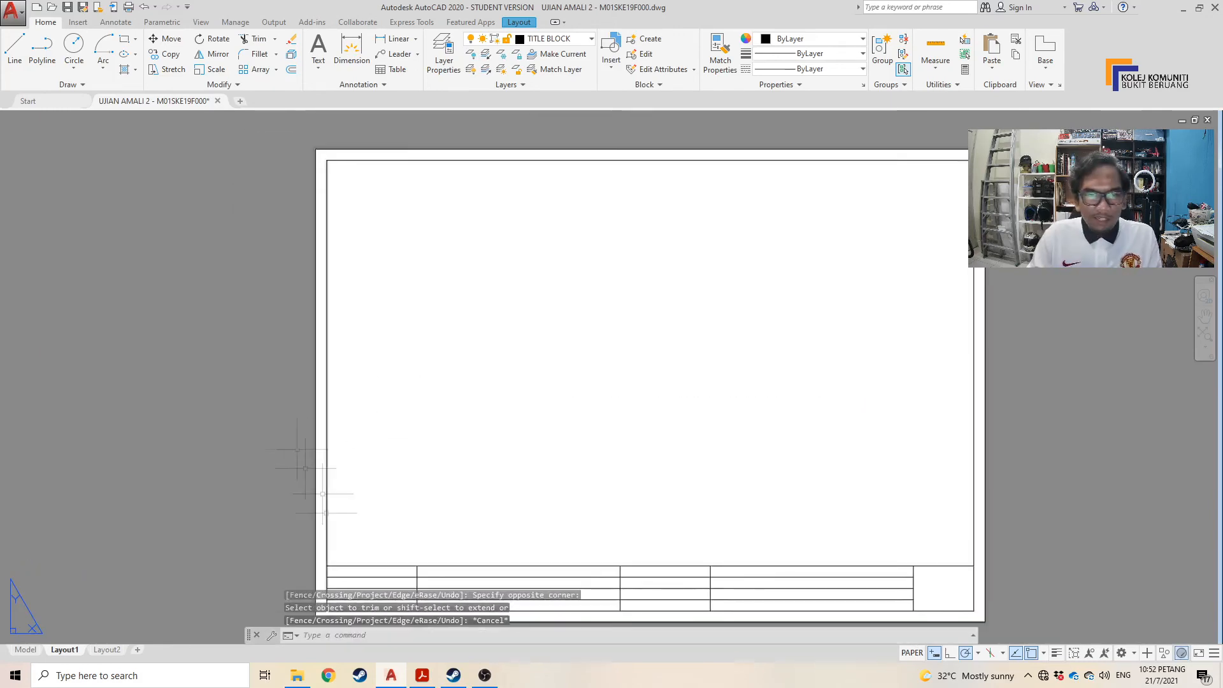
pyautogui.scroll(6, 347, 567)
pyautogui.scroll(-4, 314, 522)
pyautogui.hotkey('alt', 'Tab')
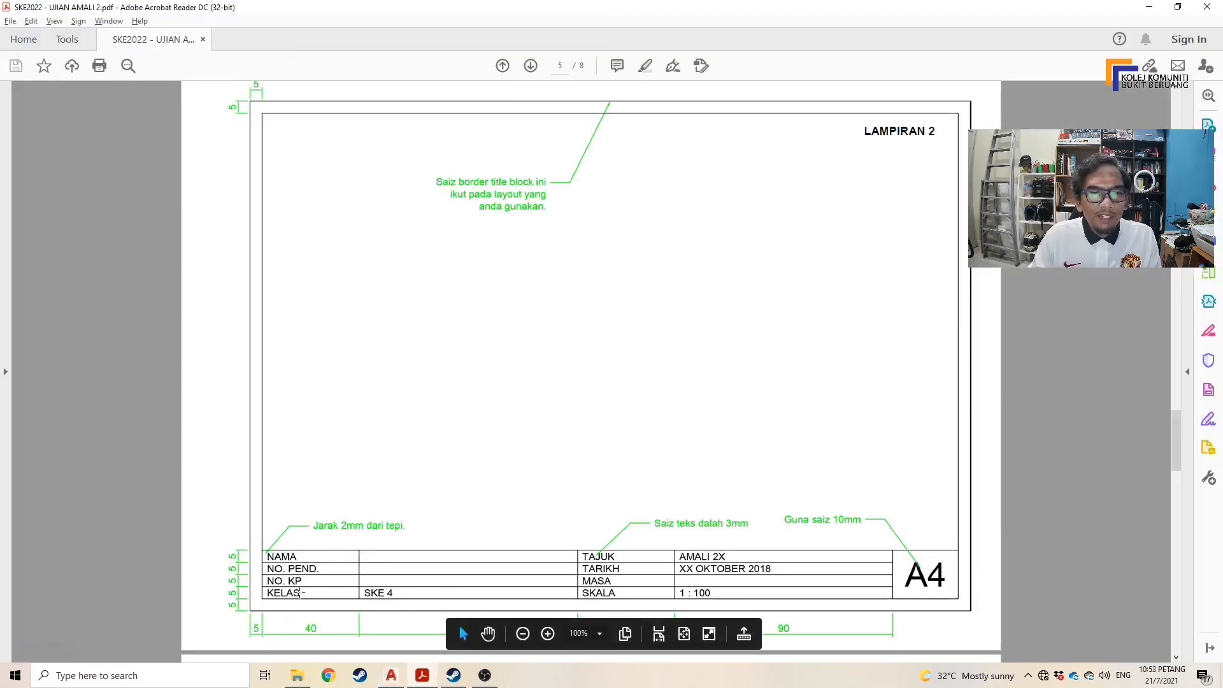
pyautogui.hotkey('alt', 'Tab')
pyautogui.write('D')
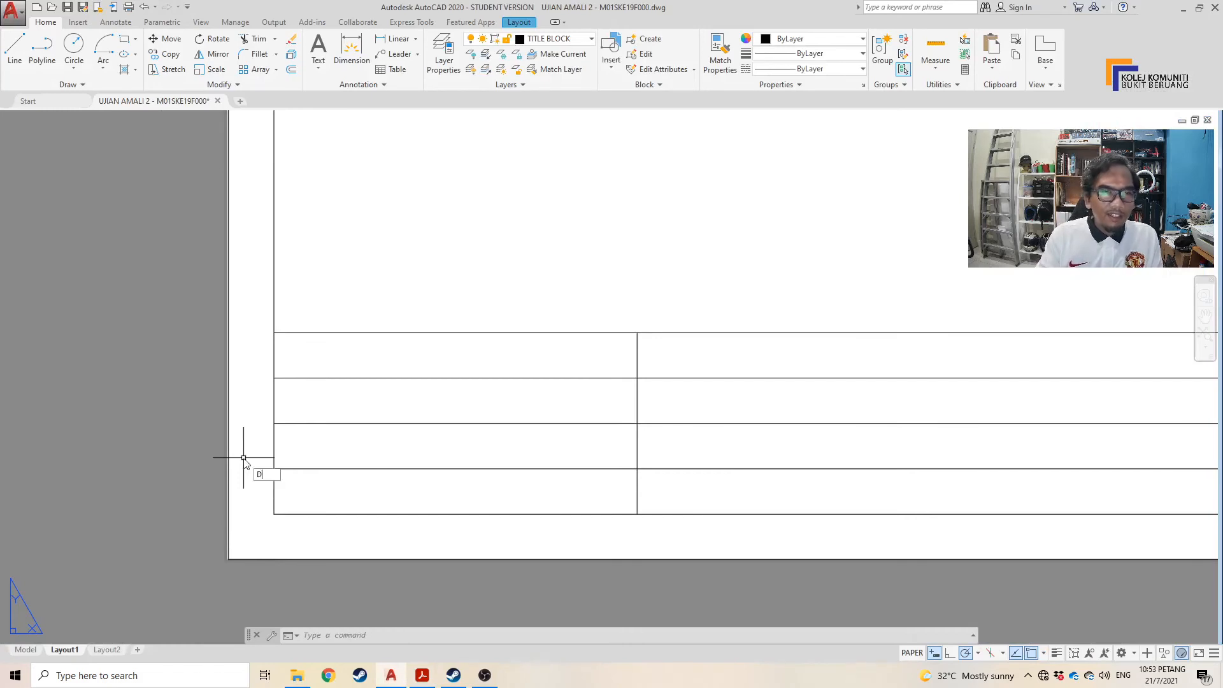
pyautogui.write('T')
pyautogui.press('Return')
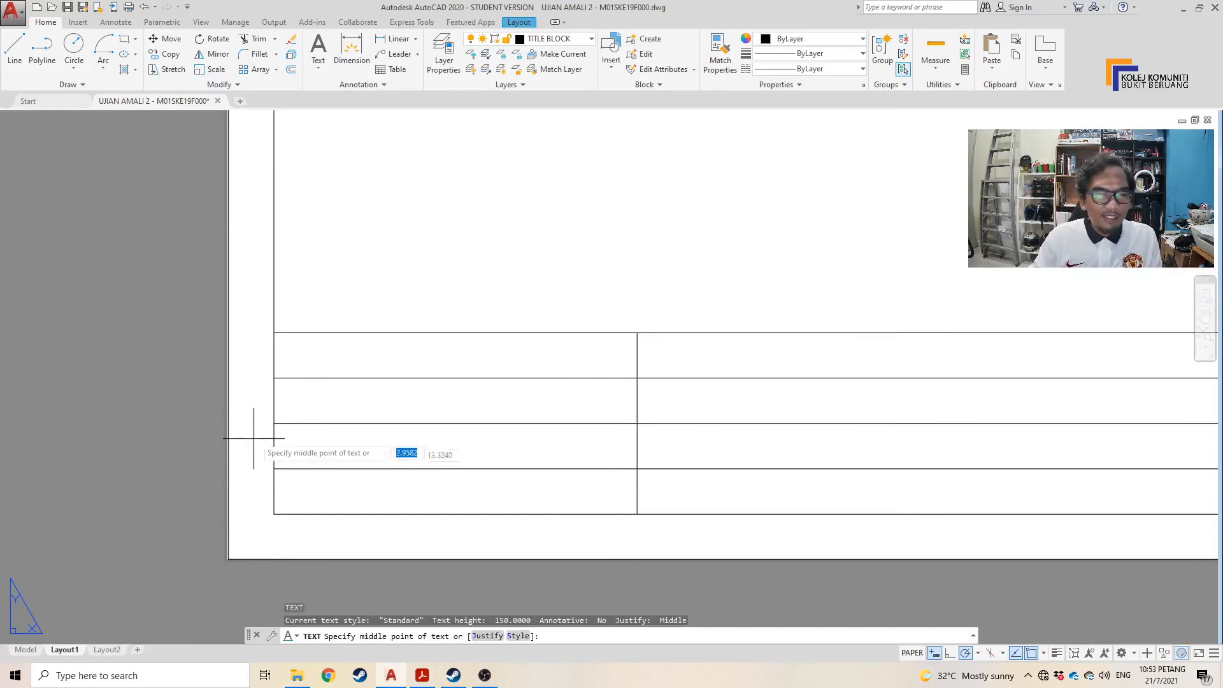
pyautogui.write('J')
pyautogui.press('Return')
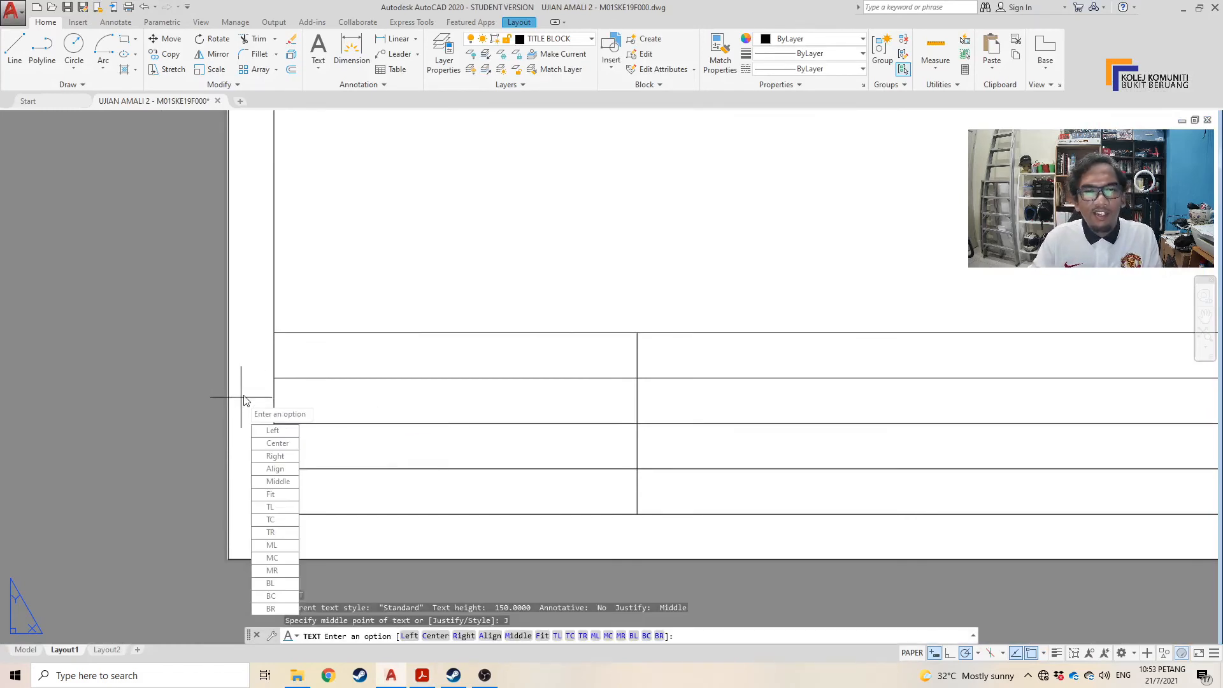
pyautogui.click(271, 545)
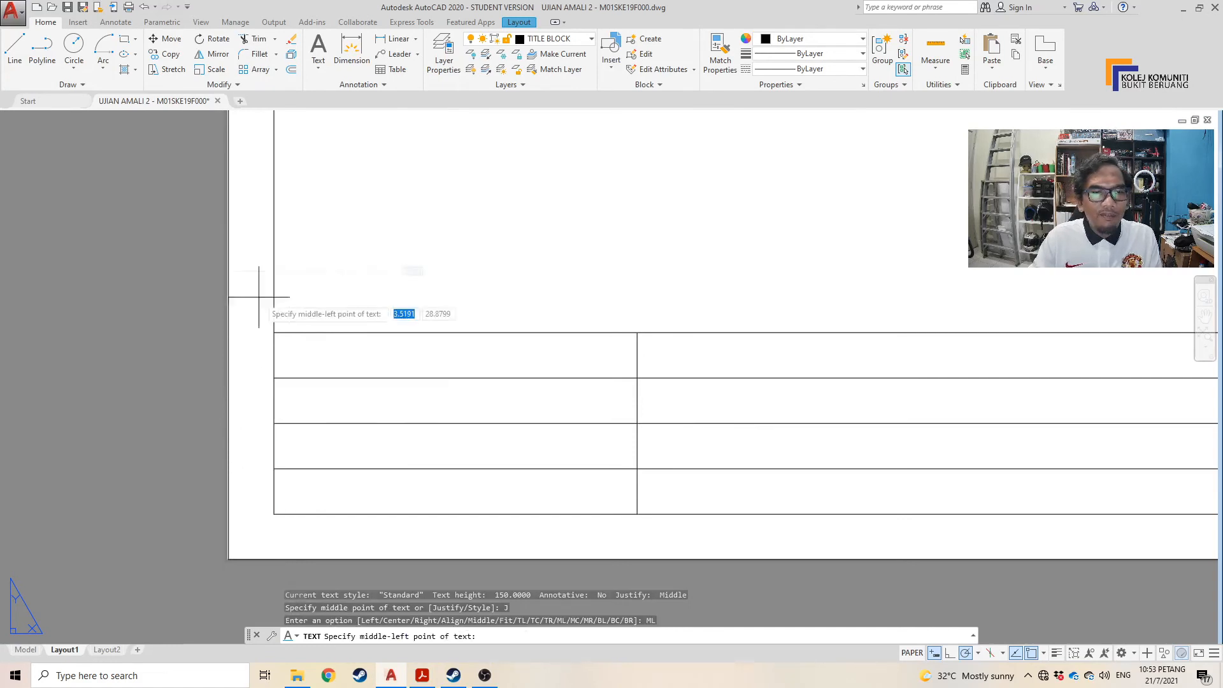
pyautogui.scroll(2, 302, 352)
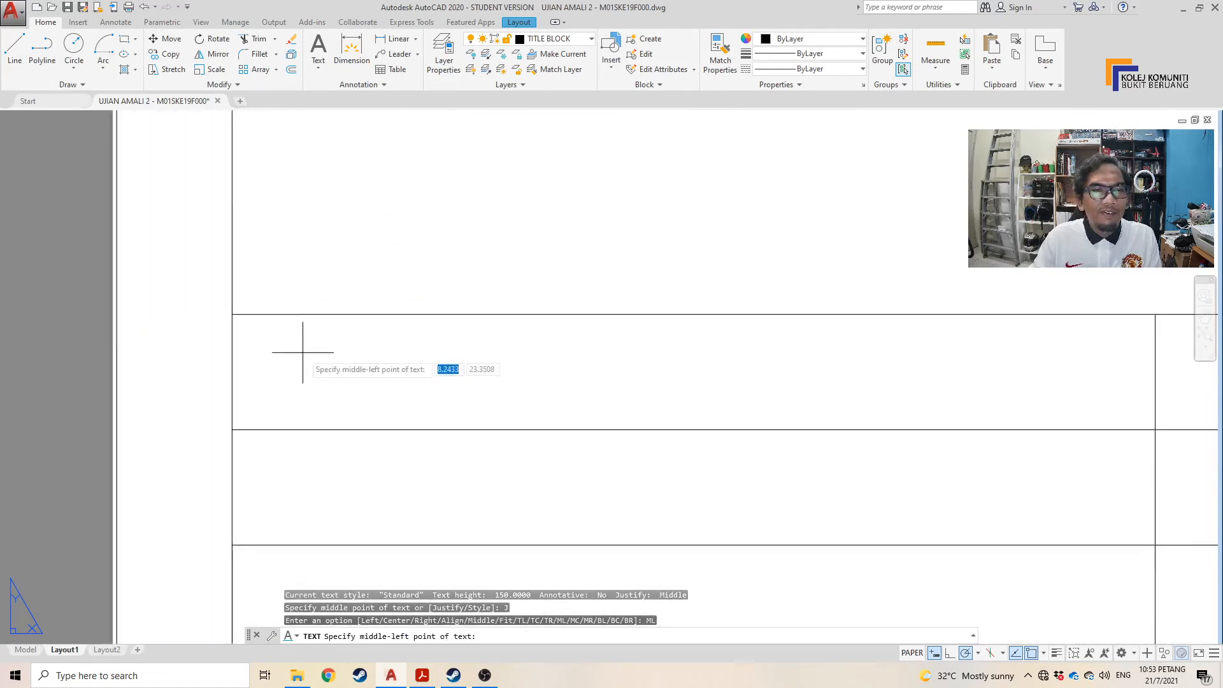
pyautogui.click(267, 372)
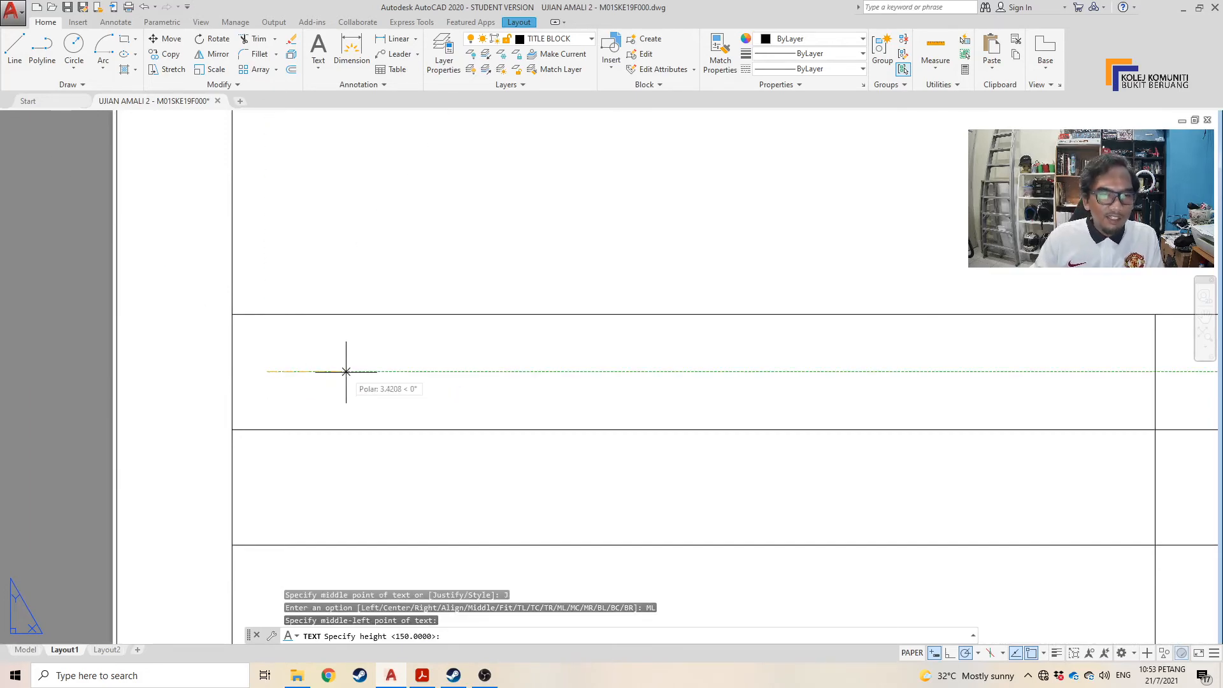
pyautogui.hotkey('alt', 'Tab')
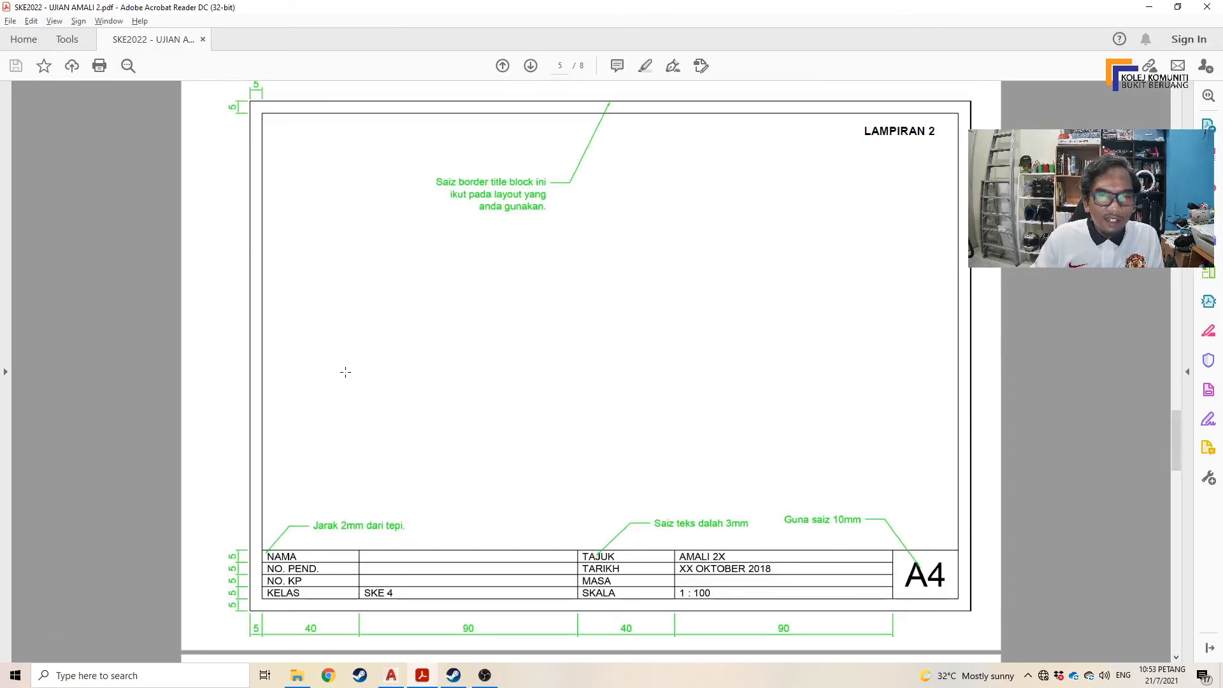
pyautogui.hotkey('alt', 'Tab')
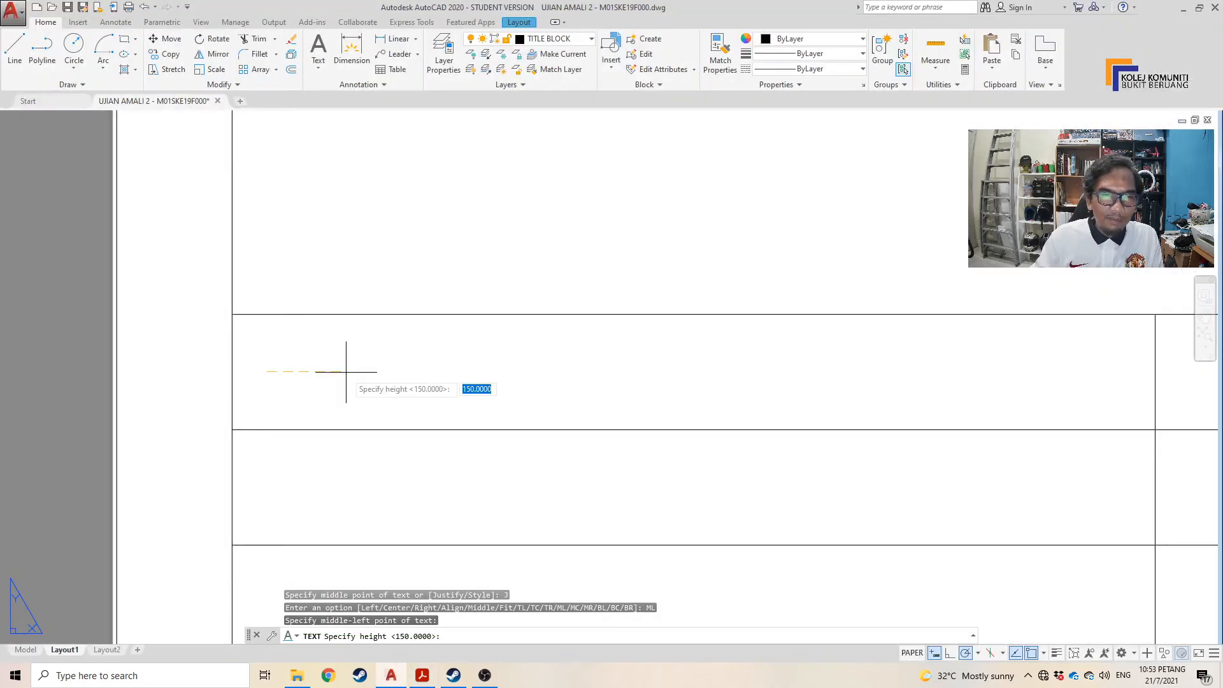
pyautogui.press('Return')
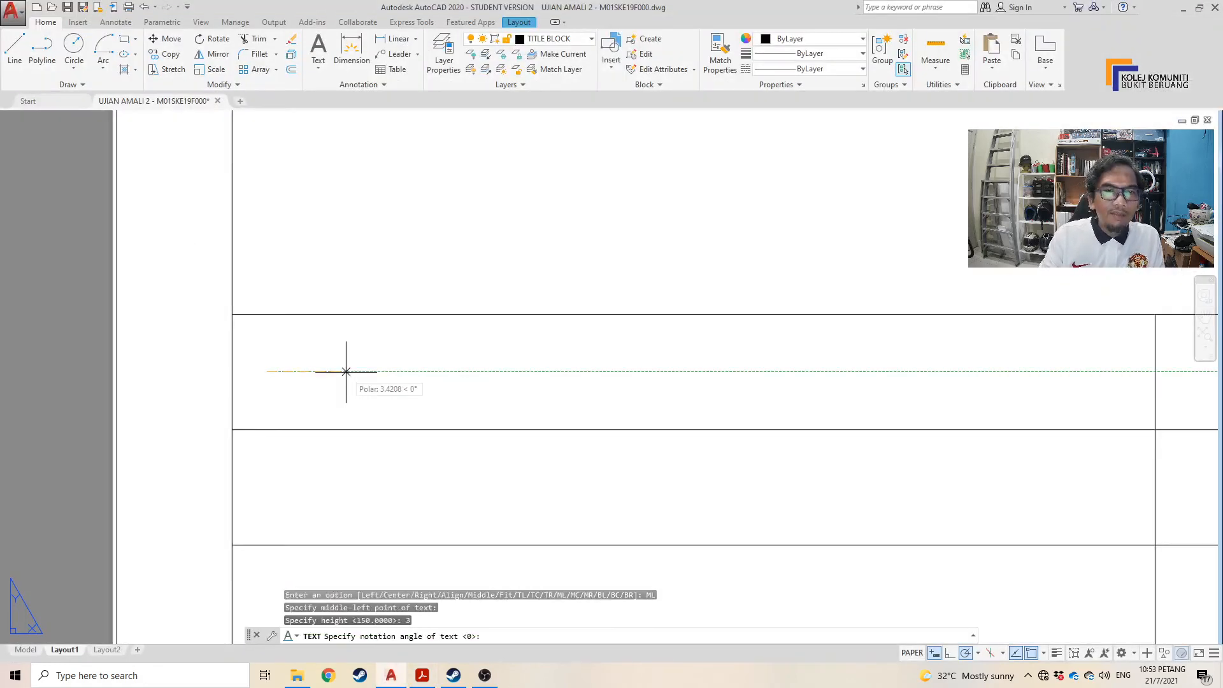
pyautogui.press('Return')
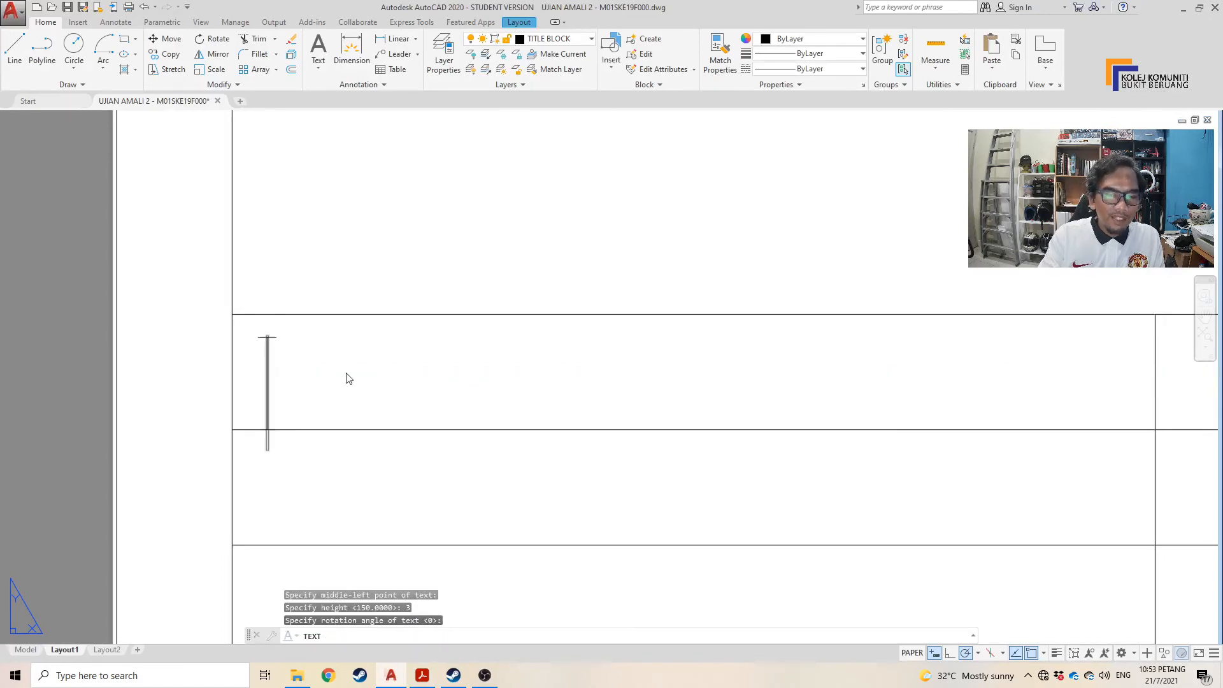
pyautogui.write('NAMA')
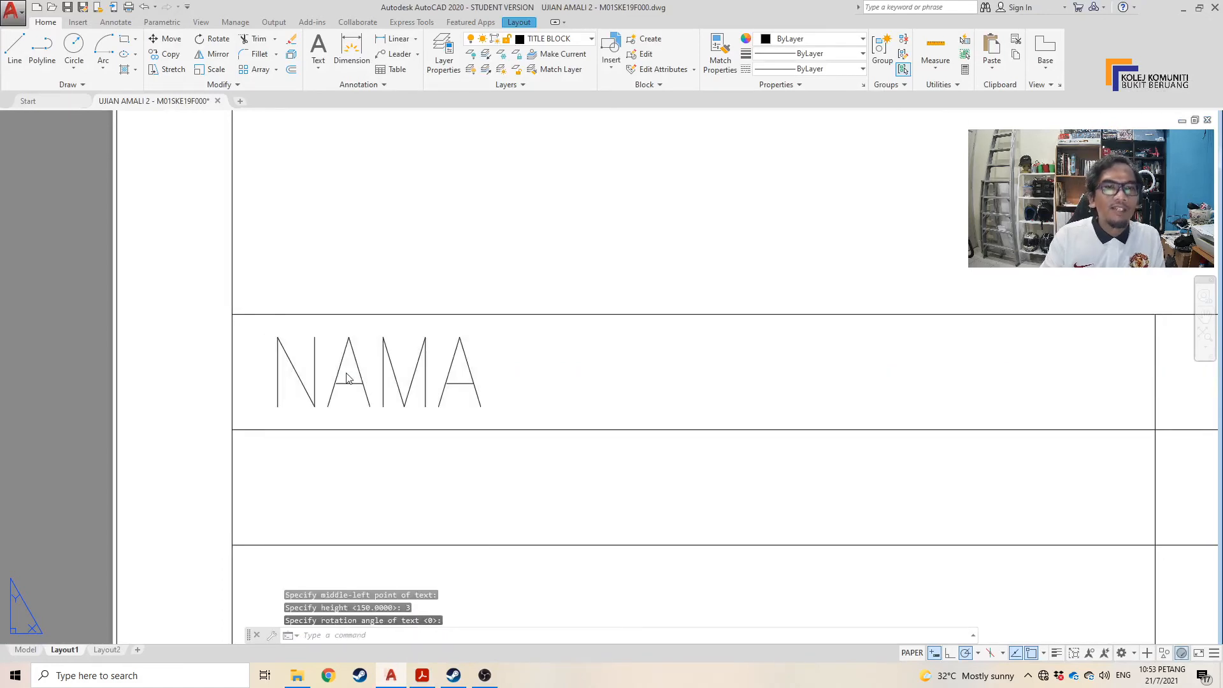
# Copy the NAMA text into the other three rows of the first column and all four rows of the second column
pyautogui.scroll(-5, 457, 368)
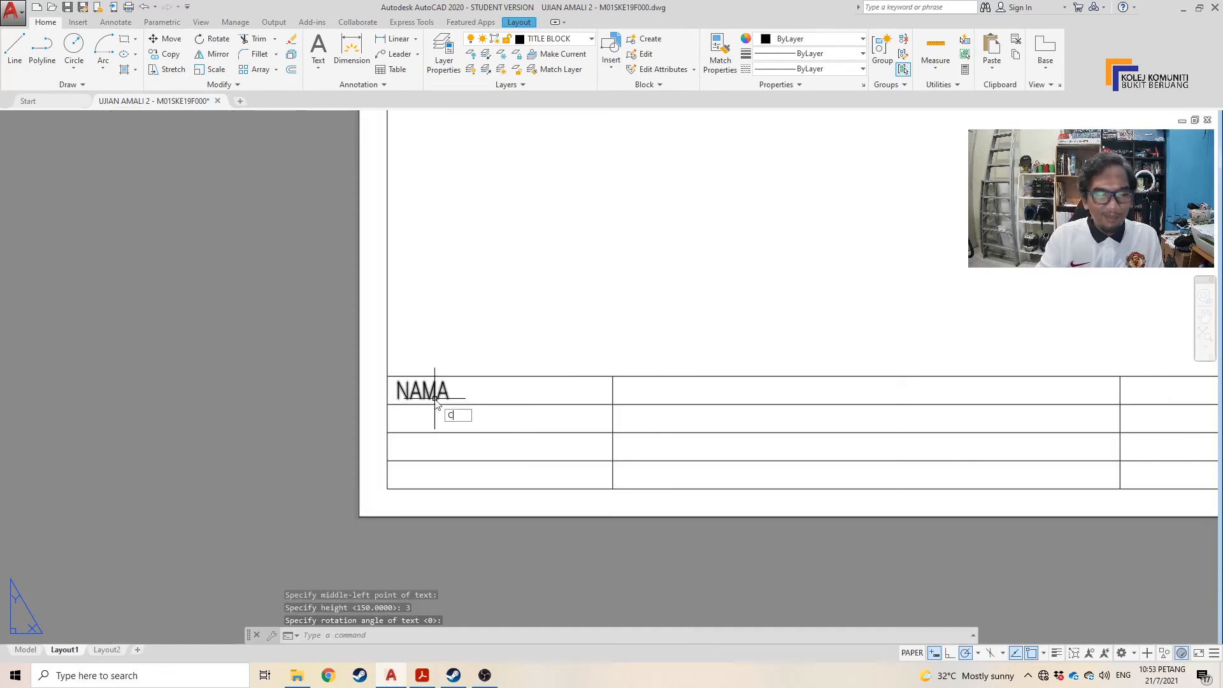
pyautogui.write('o')
pyautogui.press('Return')
pyautogui.click(428, 390)
pyautogui.press('Return')
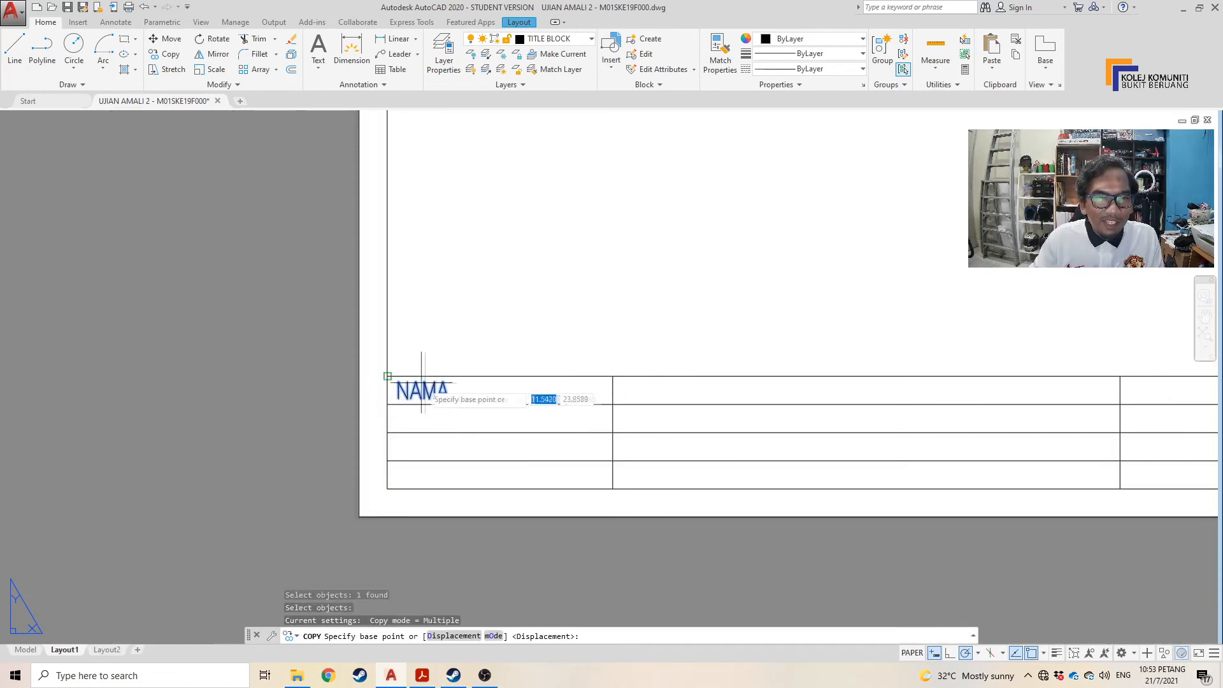
pyautogui.click(388, 376)
pyautogui.click(387, 404)
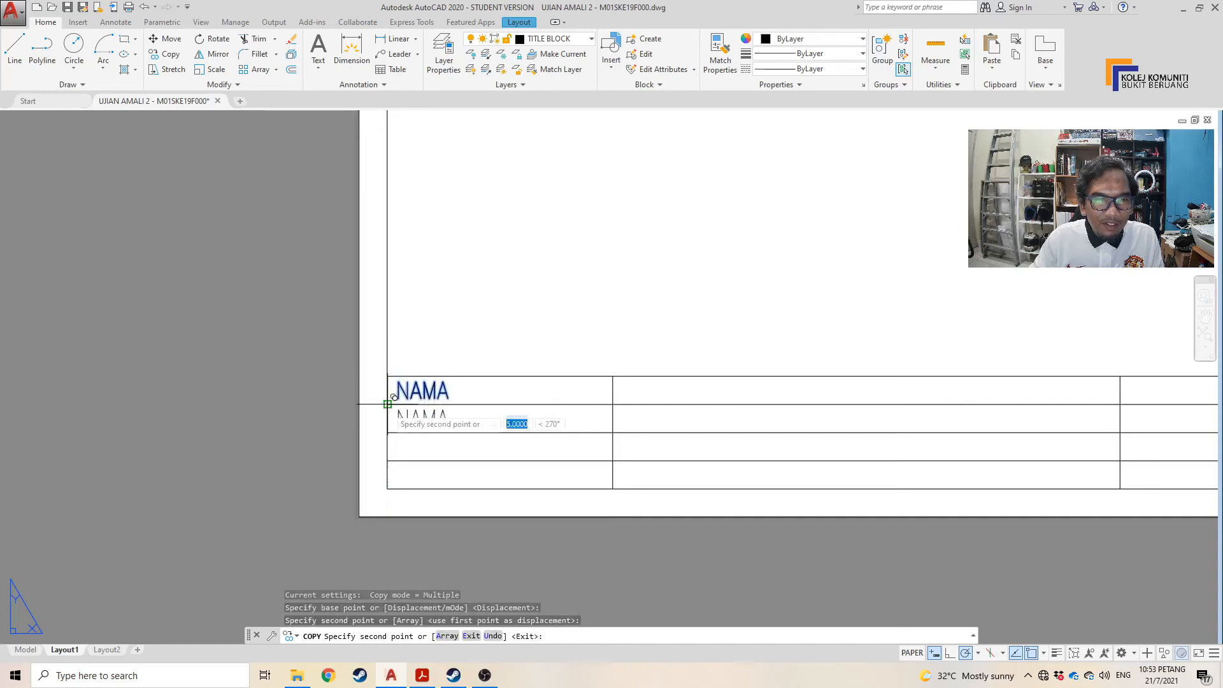
pyautogui.click(387, 432)
pyautogui.click(388, 461)
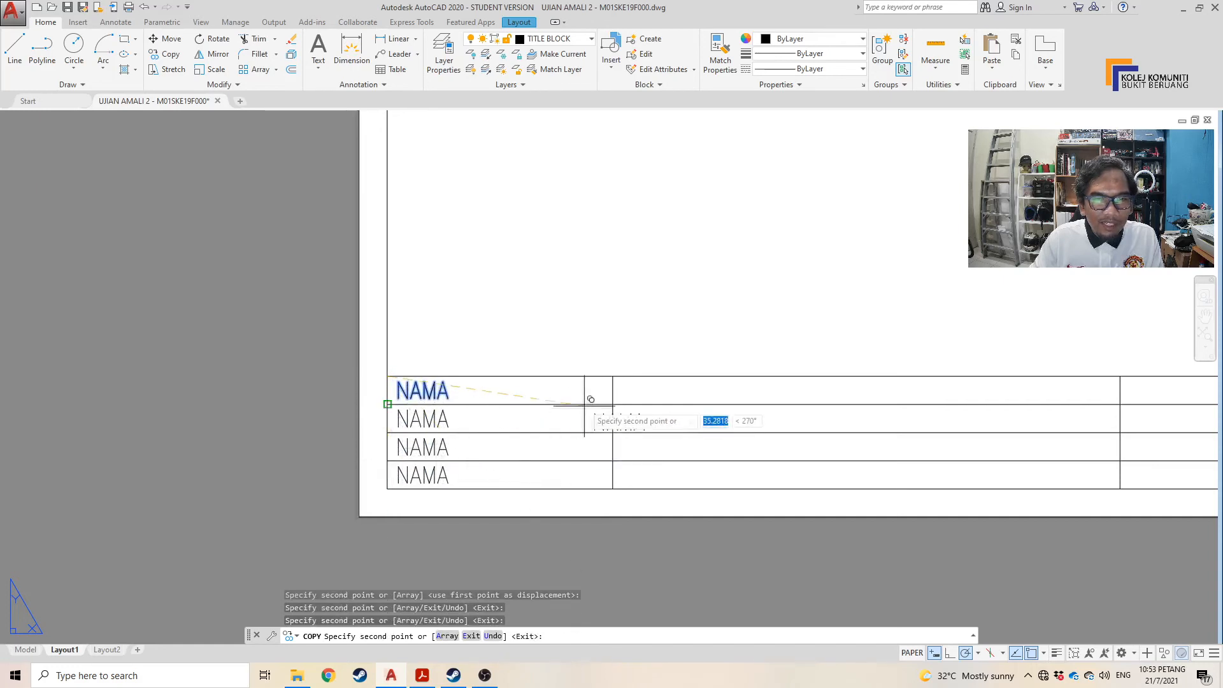
pyautogui.click(613, 375)
pyautogui.click(613, 404)
pyautogui.click(613, 433)
pyautogui.click(613, 460)
pyautogui.press('Return')
# Copy all eight NAMA texts from the first two columns into the third and fourth columns
pyautogui.press('Return')
pyautogui.click(374, 361)
pyautogui.click(556, 500)
pyautogui.click(617, 362)
pyautogui.click(706, 511)
# Change the first column's lower three labels to NO. PEND., NO. KP and KELAS, following Lampiran 2 in the exam PDF
pyautogui.press('Return')
pyautogui.click(387, 376)
pyautogui.scroll(-2, 764, 430)
pyautogui.moveTo(956, 408); pyautogui.dragTo(637, 370, button='middle')
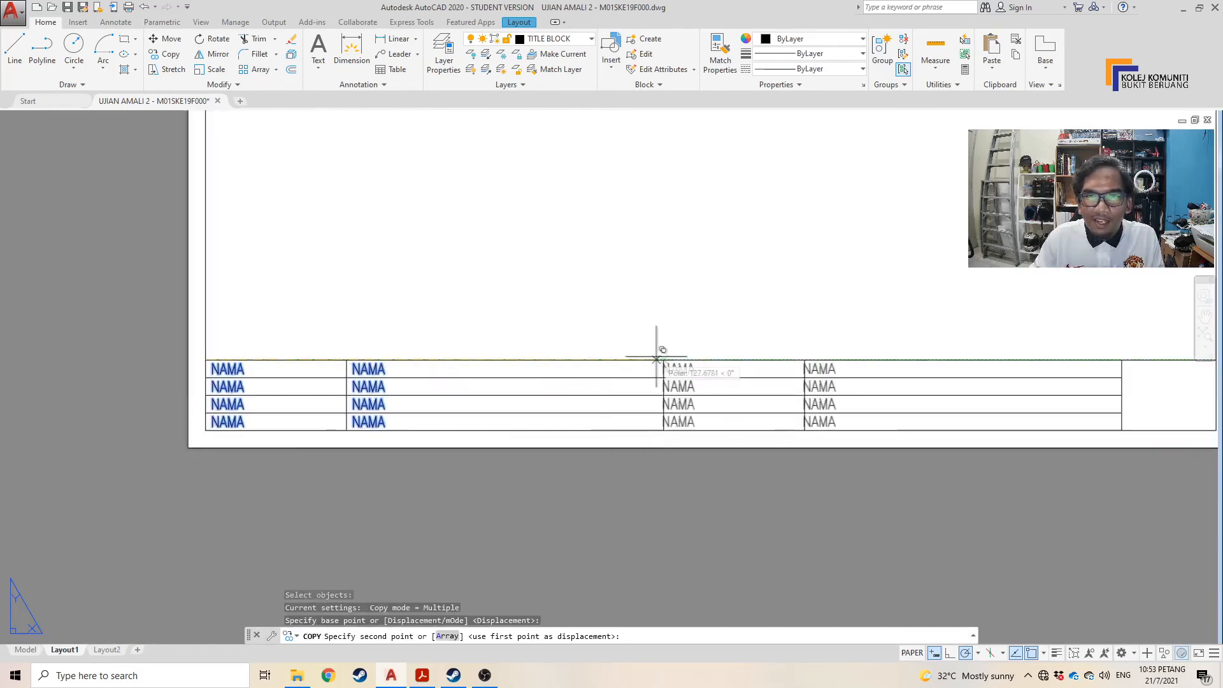
pyautogui.click(664, 361)
pyautogui.press('Escape')
pyautogui.hotkey('alt', 'Tab')
pyautogui.hotkey('alt', 'Tab')
pyautogui.doubleClick(232, 388)
pyautogui.write('NO. PEND.')
pyautogui.press('Return')
pyautogui.hotkey('alt', 'Tab')
pyautogui.hotkey('alt', 'Tab')
pyautogui.click(226, 409)
pyautogui.write('NO. KP')
pyautogui.press('Return')
pyautogui.hotkey('alt', 'Tab')
pyautogui.hotkey('alt', 'Tab')
pyautogui.click(231, 425)
pyautogui.write('KELAS')
pyautogui.press('Return')
# Enter the student's full name beside NAMA and the student registration number beside NO. PEND
pyautogui.click(358, 373)
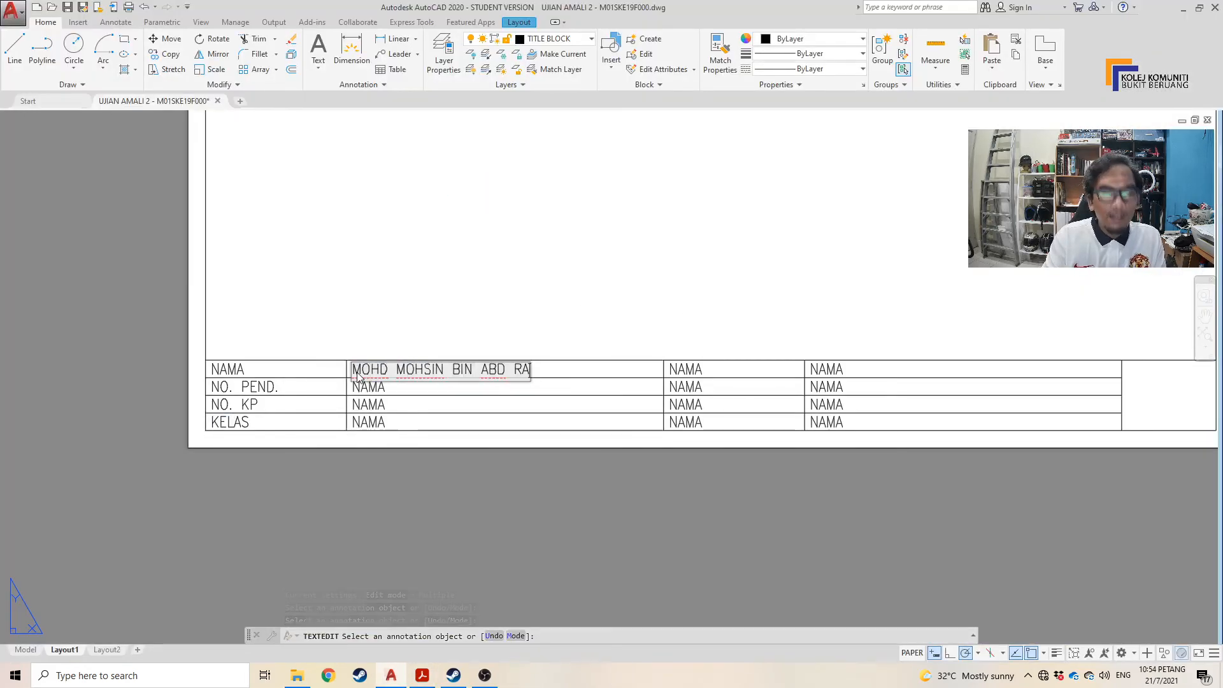
pyautogui.press('Return')
pyautogui.click(373, 390)
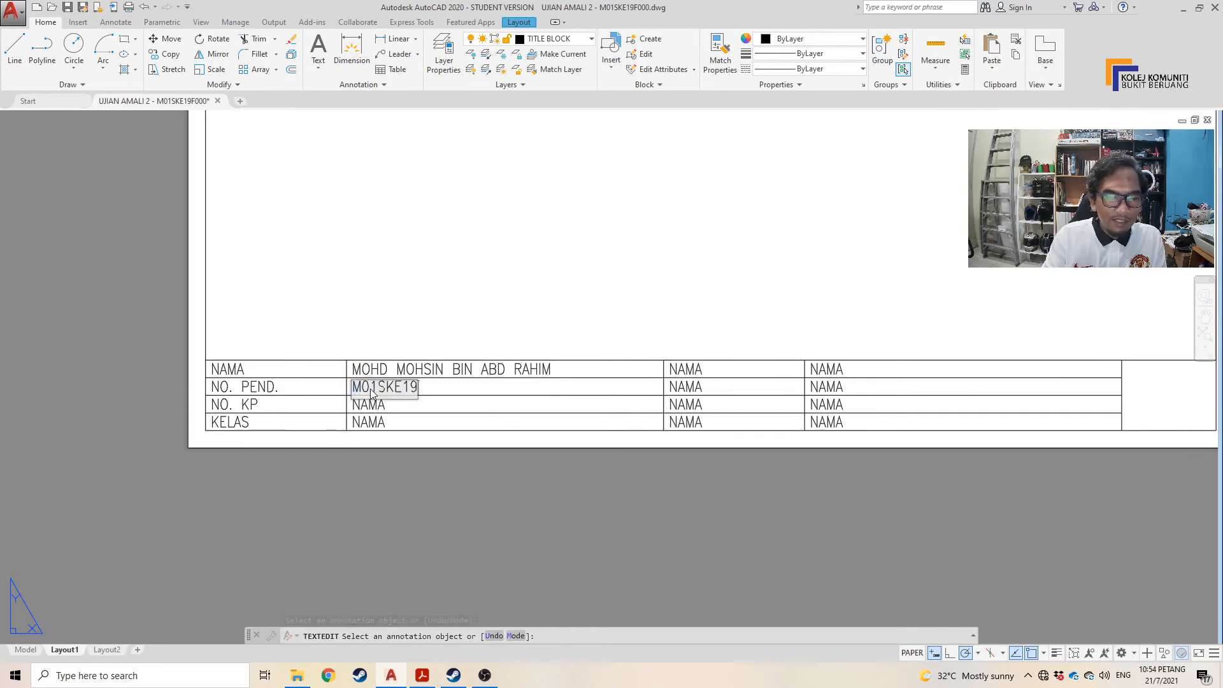
pyautogui.press('Return')
# Enter the identity card number beside NO. KP and SKE 2B beside KELAS
pyautogui.click(361, 407)
pyautogui.press('Return')
pyautogui.click(367, 422)
pyautogui.write('SKE 2B')
pyautogui.press('Return')
# Change the third column's first label to TAJUK and enter UJIAN AMALI 2 beside it
pyautogui.click(687, 369)
pyautogui.write('TAJUJ')
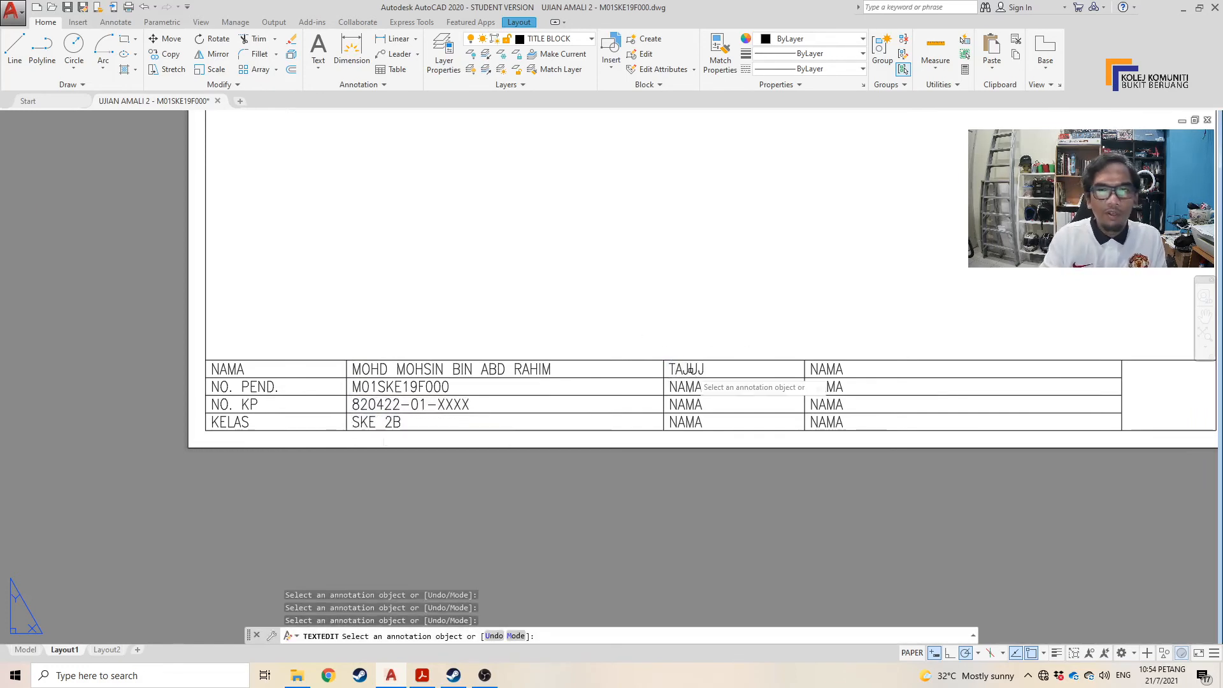
pyautogui.click(688, 370)
pyautogui.write('K')
pyautogui.press('Return')
pyautogui.click(827, 370)
pyautogui.write('UJIAN AMALI 2')
pyautogui.press('Return')
# Change the third column's second label to TARIKH and enter 22 JULAI 2021 beside it
pyautogui.click(827, 387)
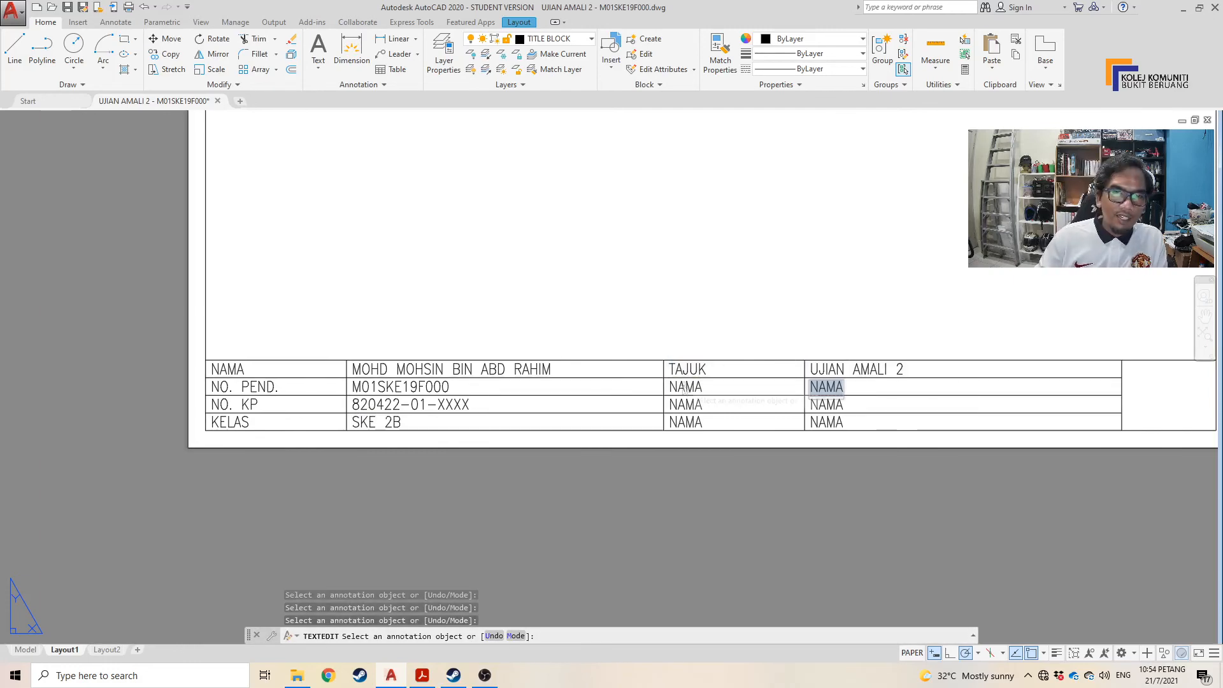
pyautogui.click(688, 390)
pyautogui.write('TAR')
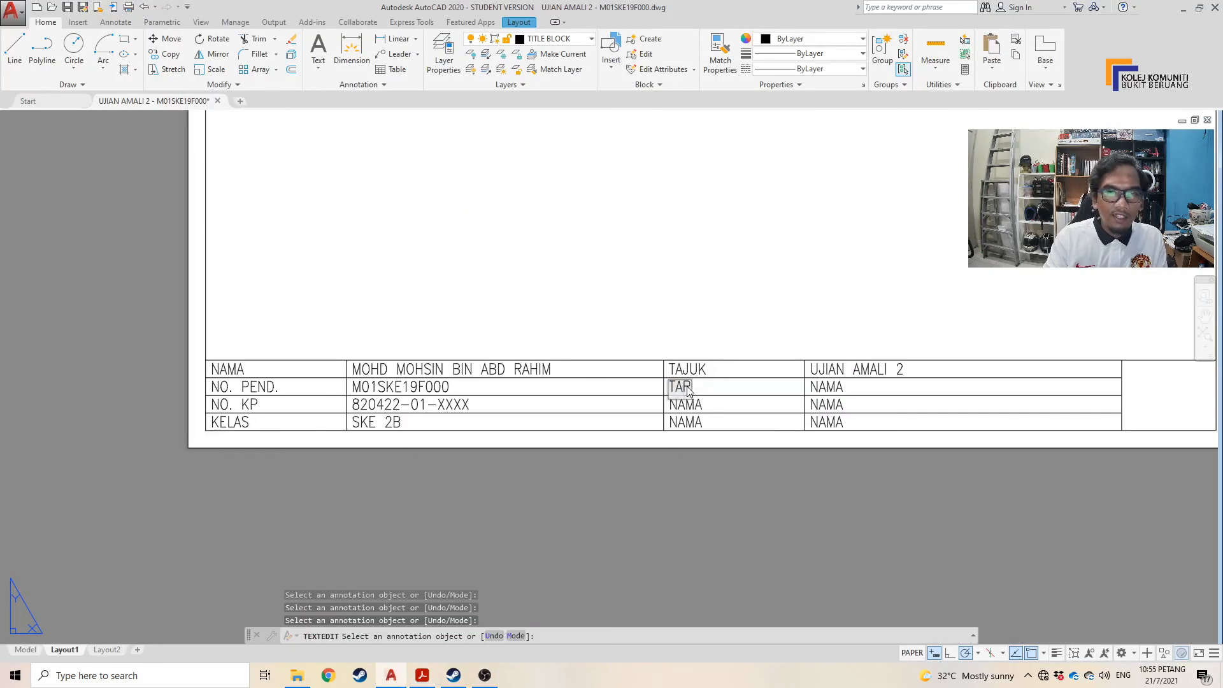
pyautogui.write('IKH')
pyautogui.press('Return')
pyautogui.click(831, 387)
pyautogui.write('22  JULAI  2021')
pyautogui.press('Return')
# Change the third column's third label to MASA and enter 9.00 PAGI - 5.00 PETANG beside it
pyautogui.click(685, 405)
pyautogui.write('MASA')
pyautogui.press('Return')
pyautogui.click(822, 404)
pyautogui.write('9.00 PAGI - 5.00 PETANG')
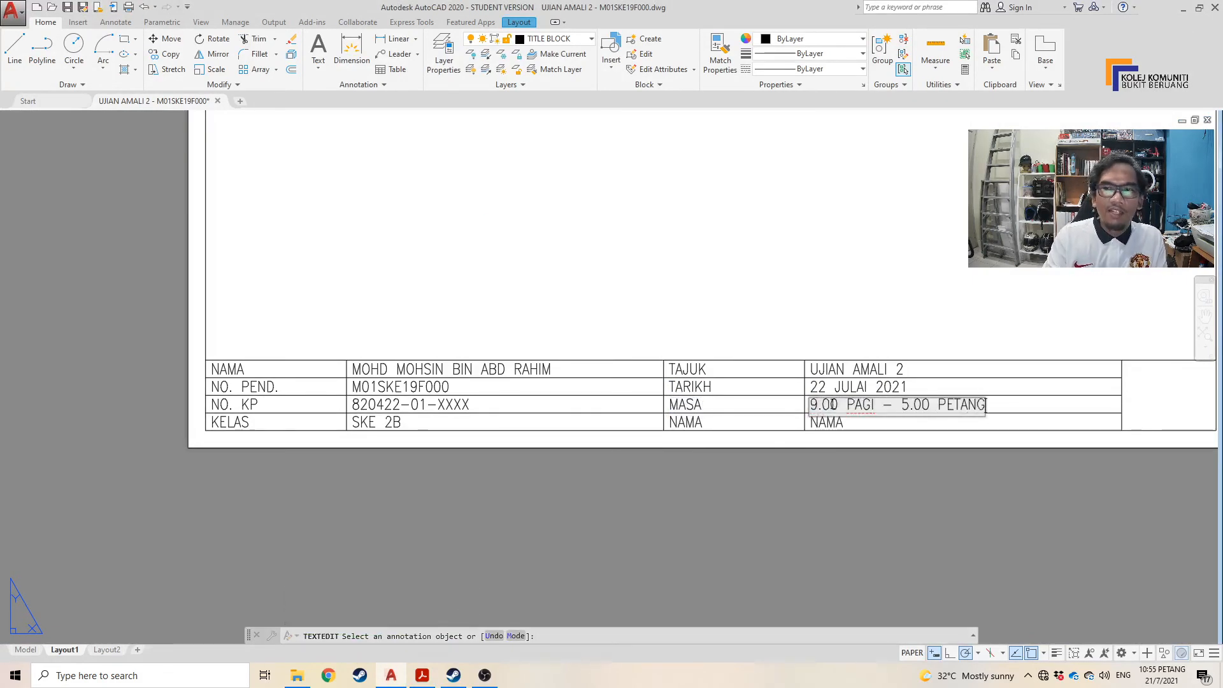
pyautogui.press('Return')
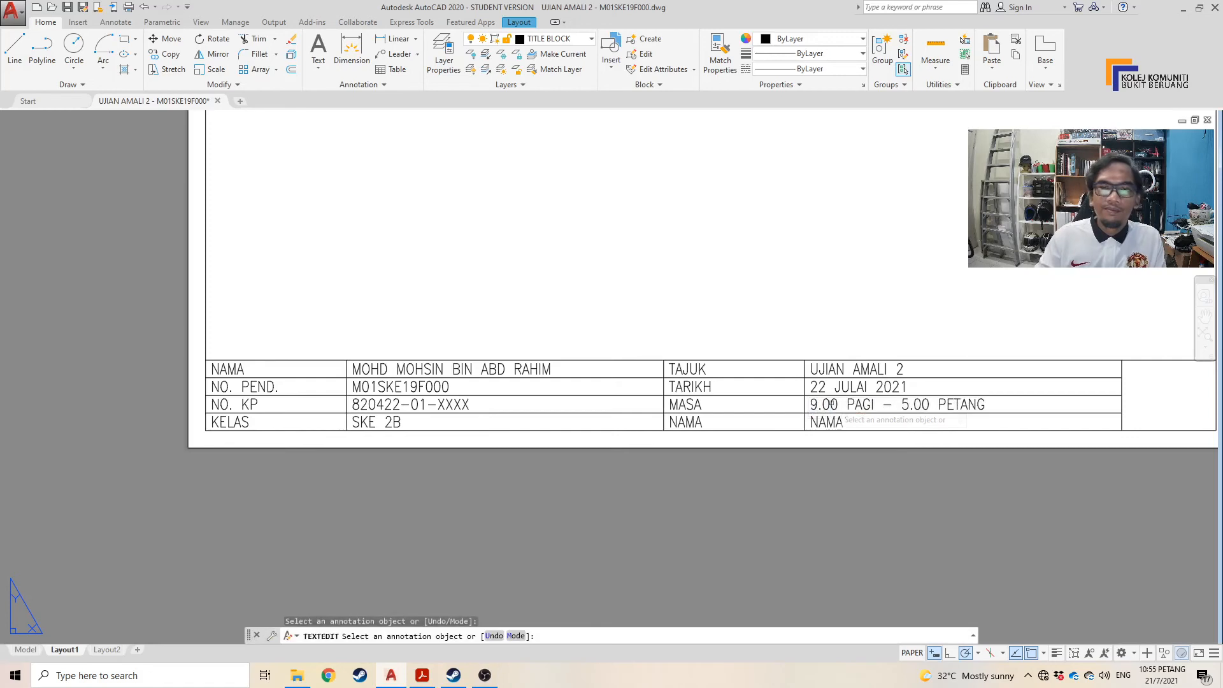
# Change the third column's last label to SKALA and enter 1:100 beside it
pyautogui.click(703, 422)
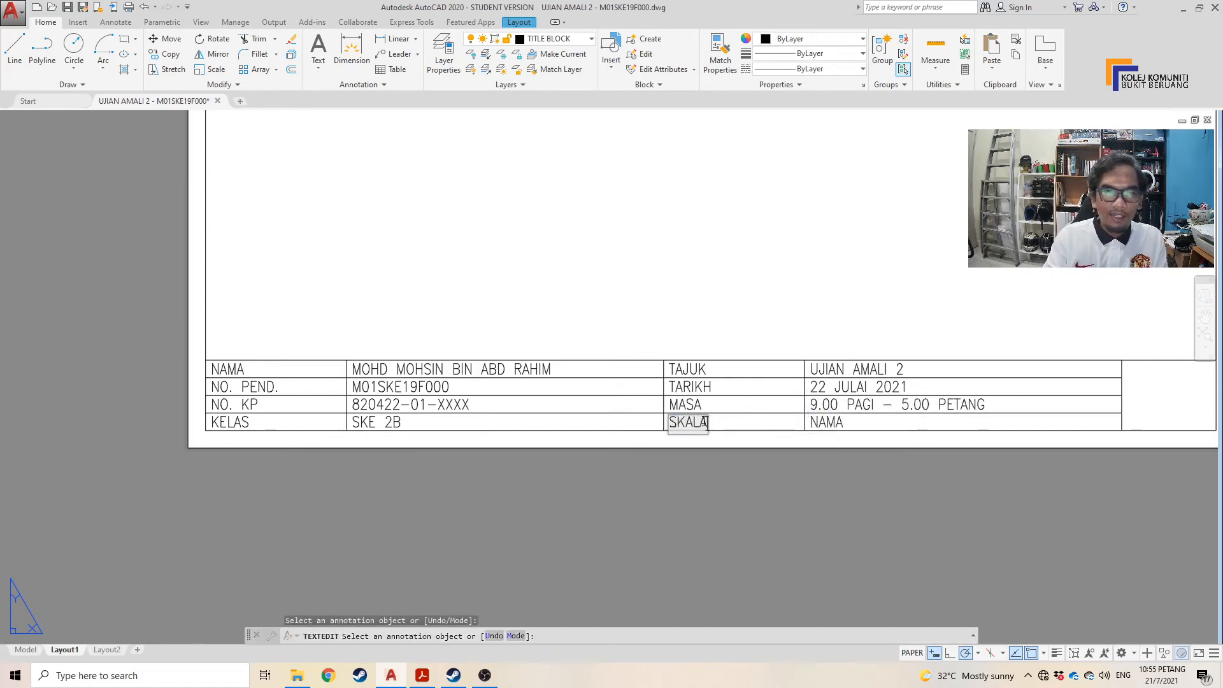
pyautogui.write('SKALA')
pyautogui.press('Return')
pyautogui.click(832, 422)
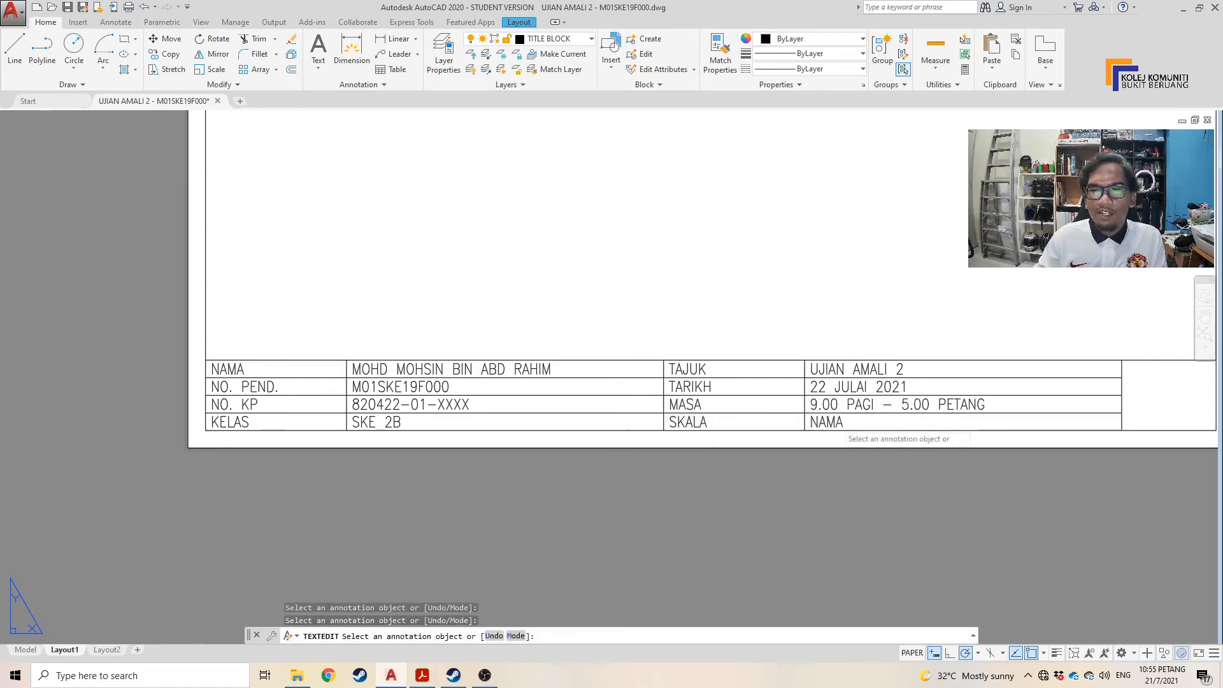
pyautogui.write('1')
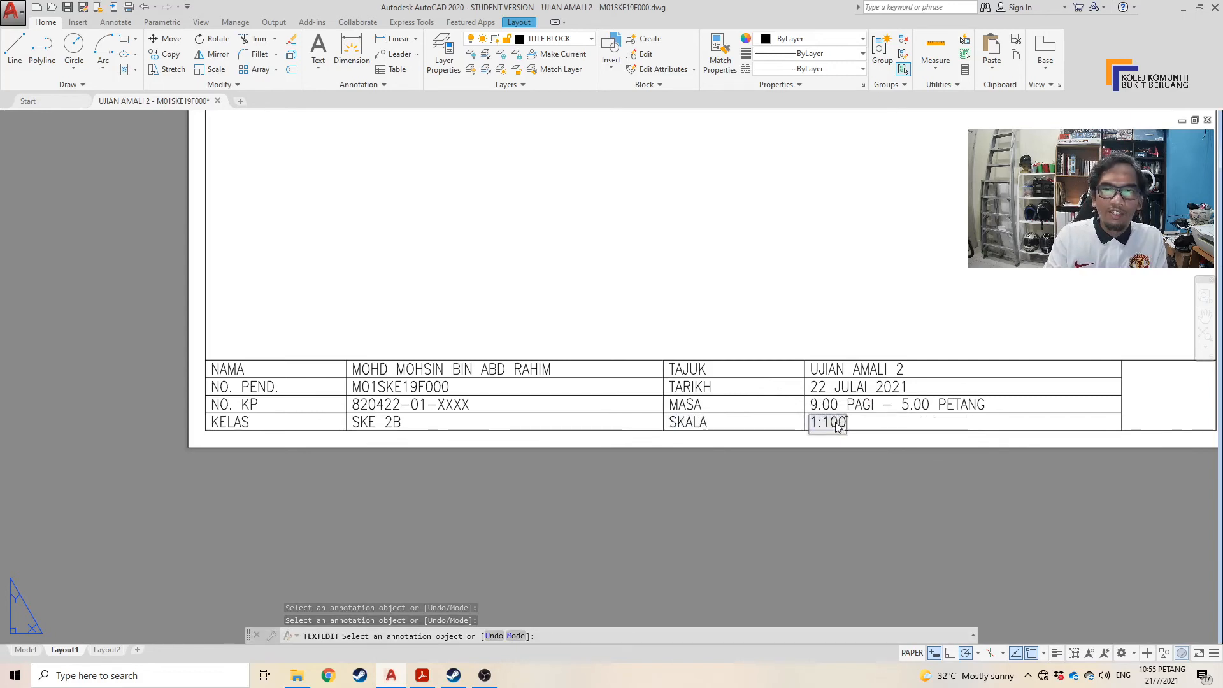
pyautogui.write(':100')
pyautogui.press('Return')
# Place the single-line text A4 with Middle justification and height 10 in the centre of the title block's empty end cell
pyautogui.scroll(-4, 892, 446)
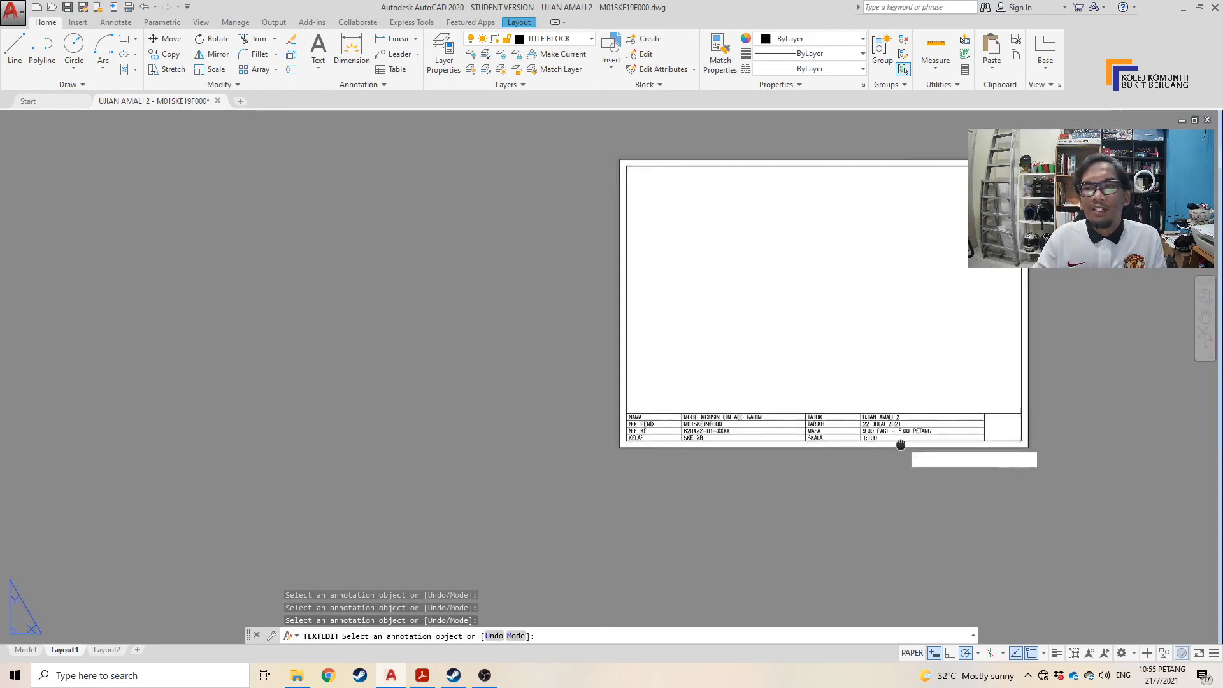
pyautogui.moveTo(899, 445); pyautogui.dragTo(686, 455, button='middle')
pyautogui.scroll(4, 702, 432)
pyautogui.press('Escape')
pyautogui.write('D')
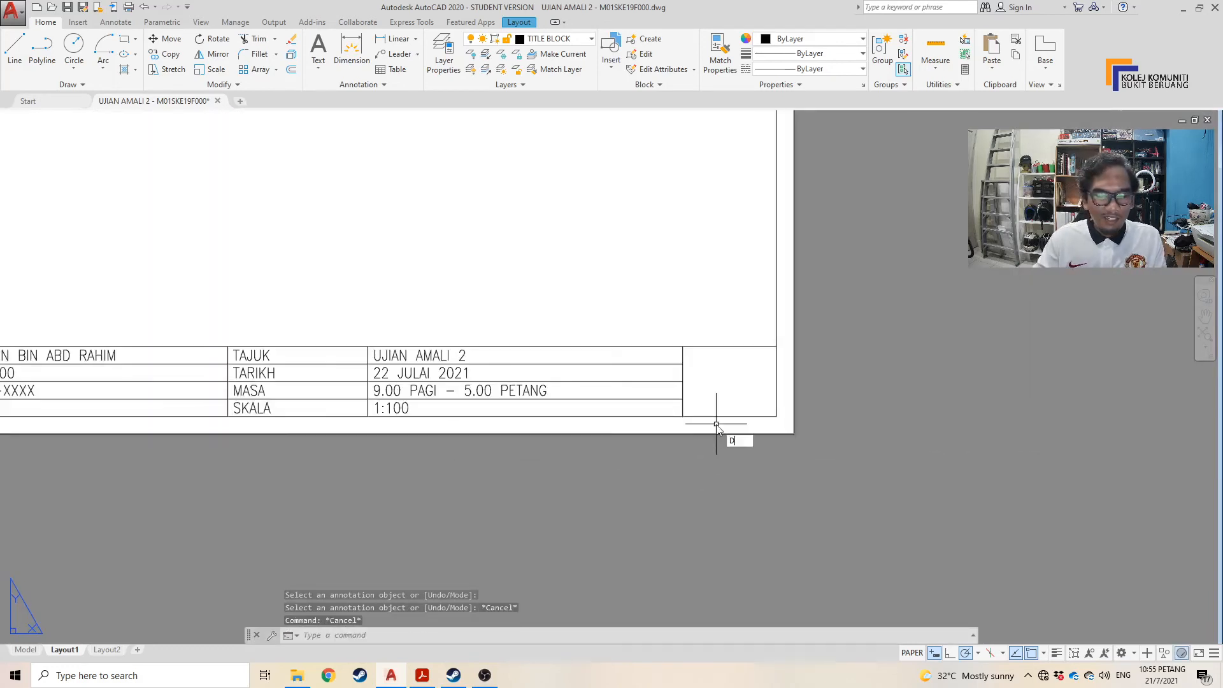
pyautogui.write('T')
pyautogui.press('Return')
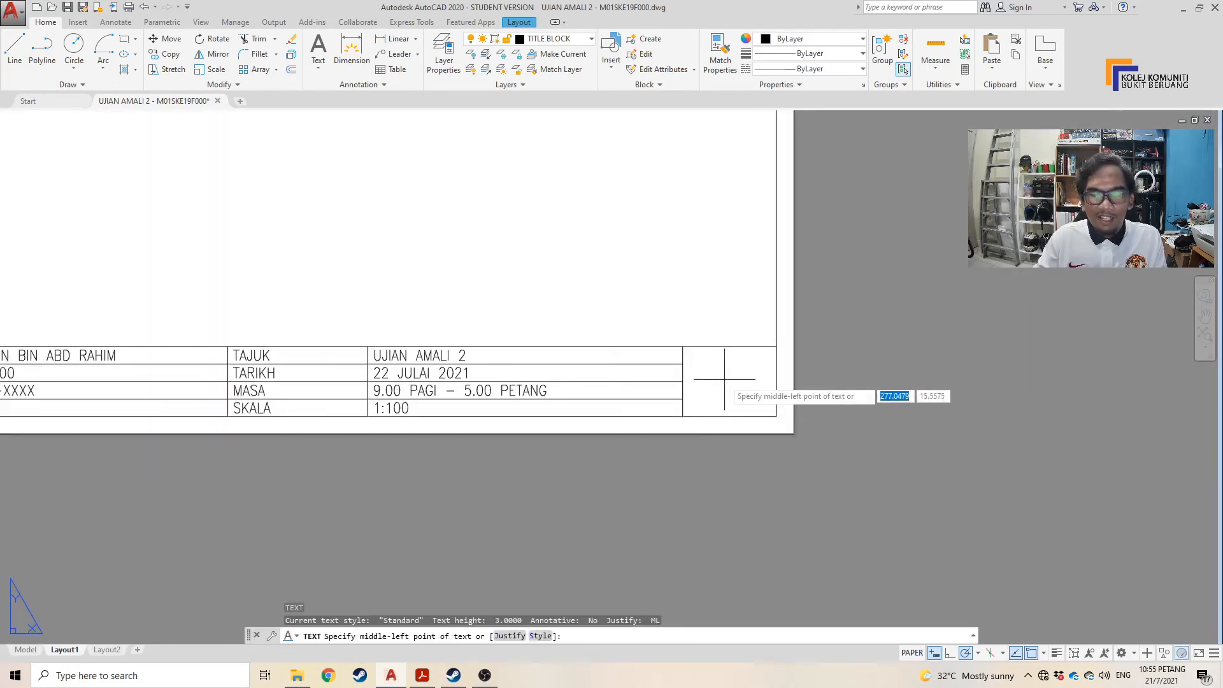
pyautogui.press('Return')
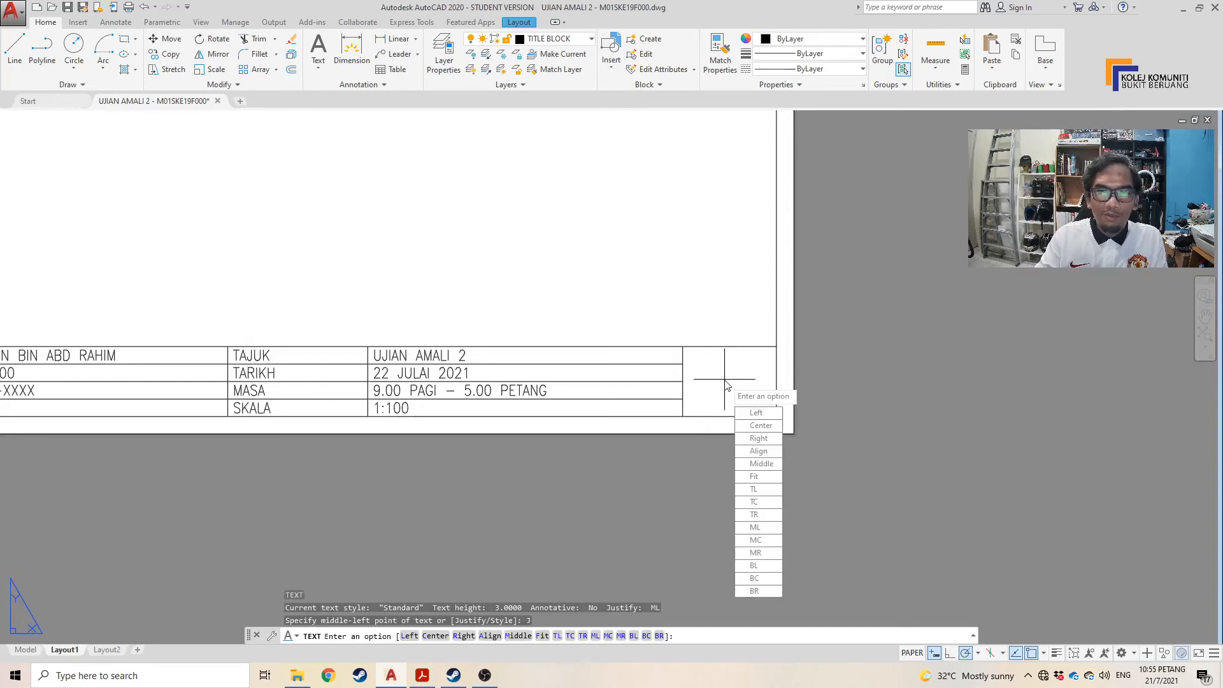
pyautogui.write('M')
pyautogui.press('Return')
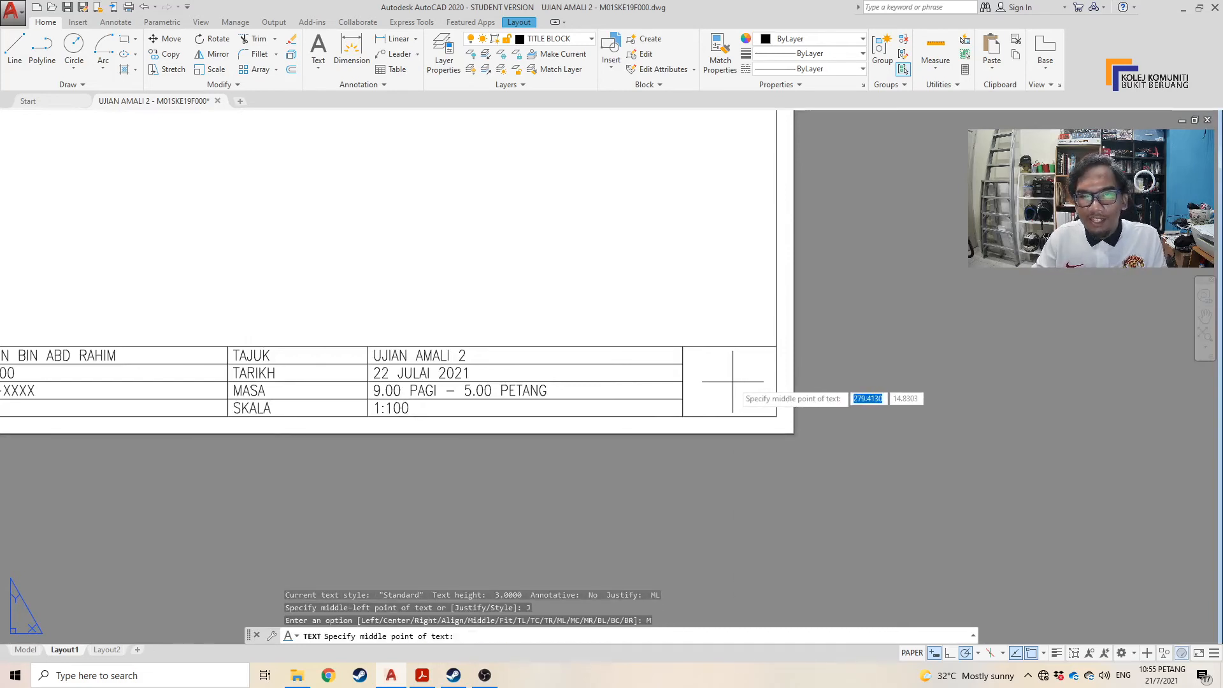
pyautogui.click(730, 380)
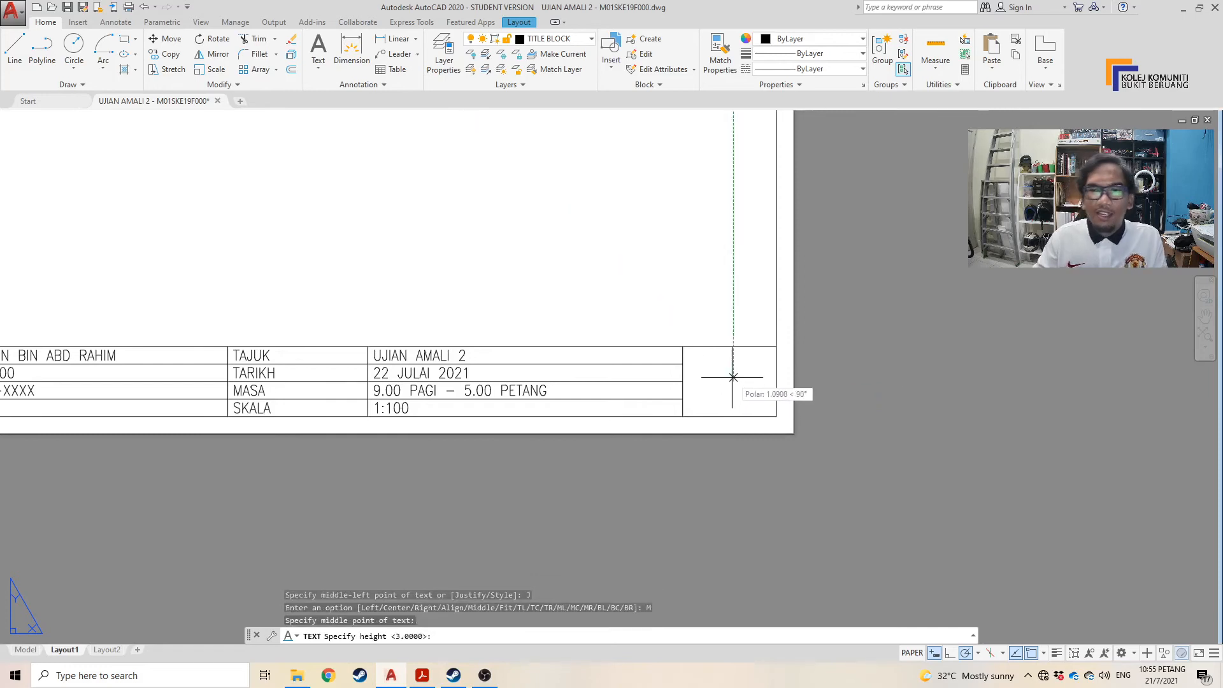
pyautogui.write('10')
pyautogui.press('Return')
pyautogui.write('A4')
pyautogui.press('Return')
pyautogui.press('Return')
pyautogui.scroll(-2, 813, 462)
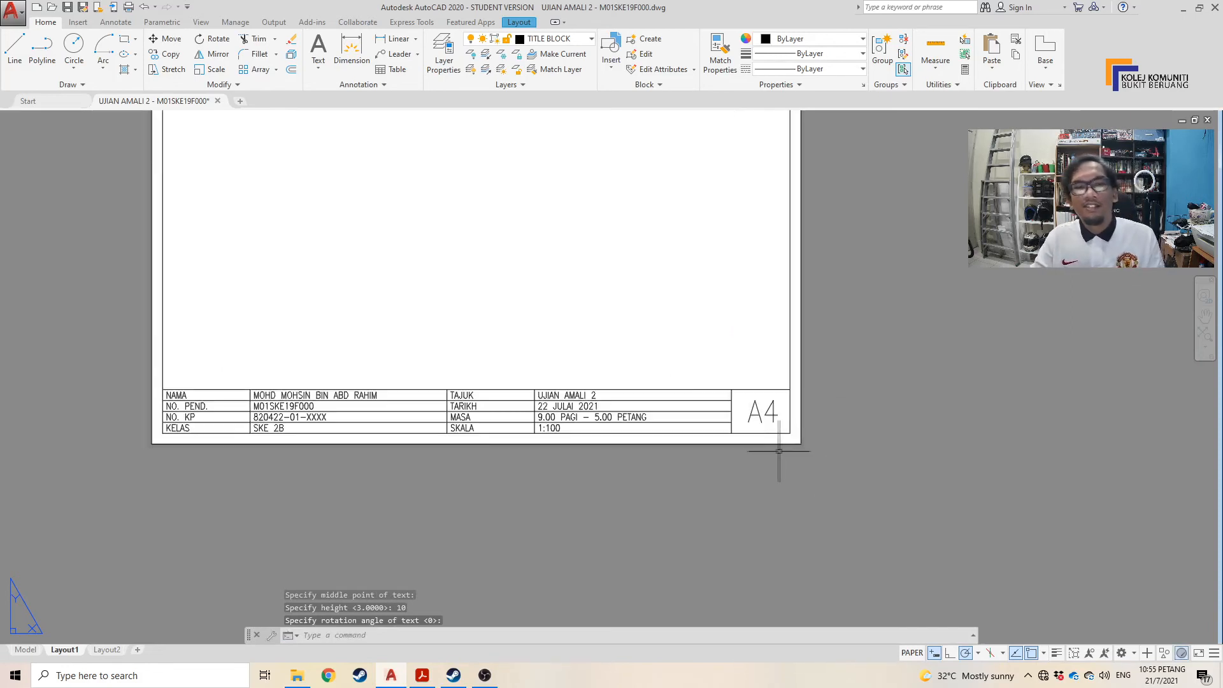
# Save the drawing with the filled-in title block
pyautogui.hotkey('ctrl', 's')
pyautogui.scroll(-2, 544, 243)
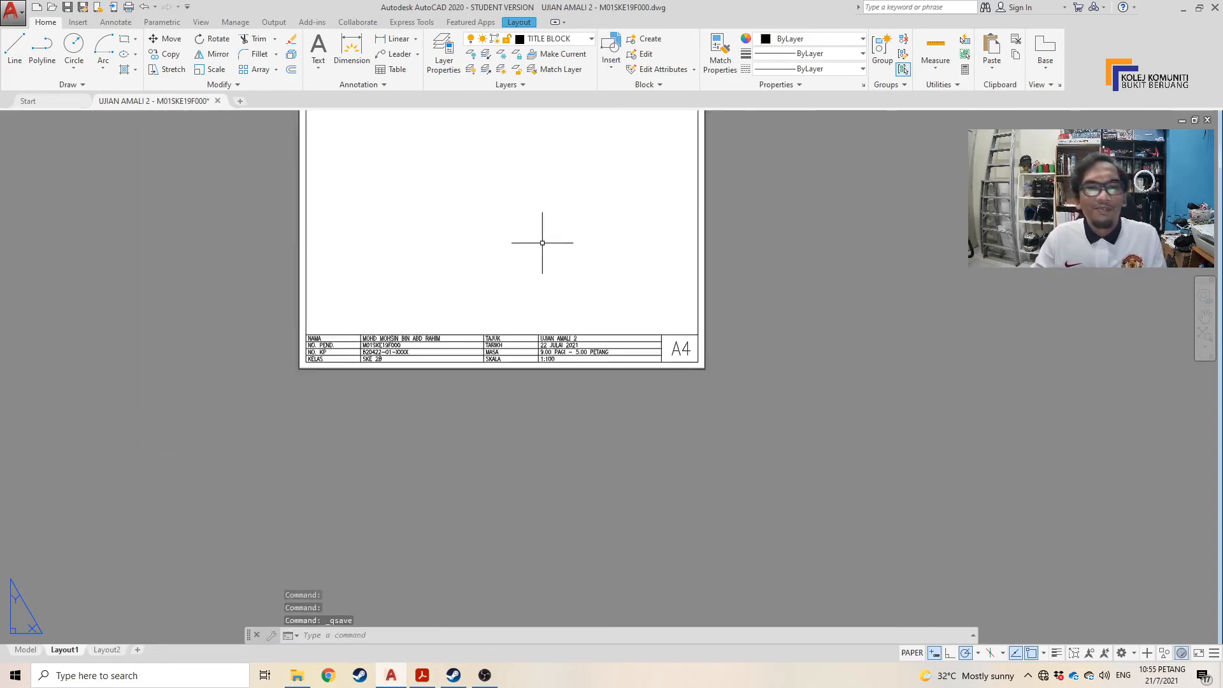
pyautogui.moveTo(544, 243); pyautogui.dragTo(618, 380, button='middle')
pyautogui.scroll(2, 618, 380)
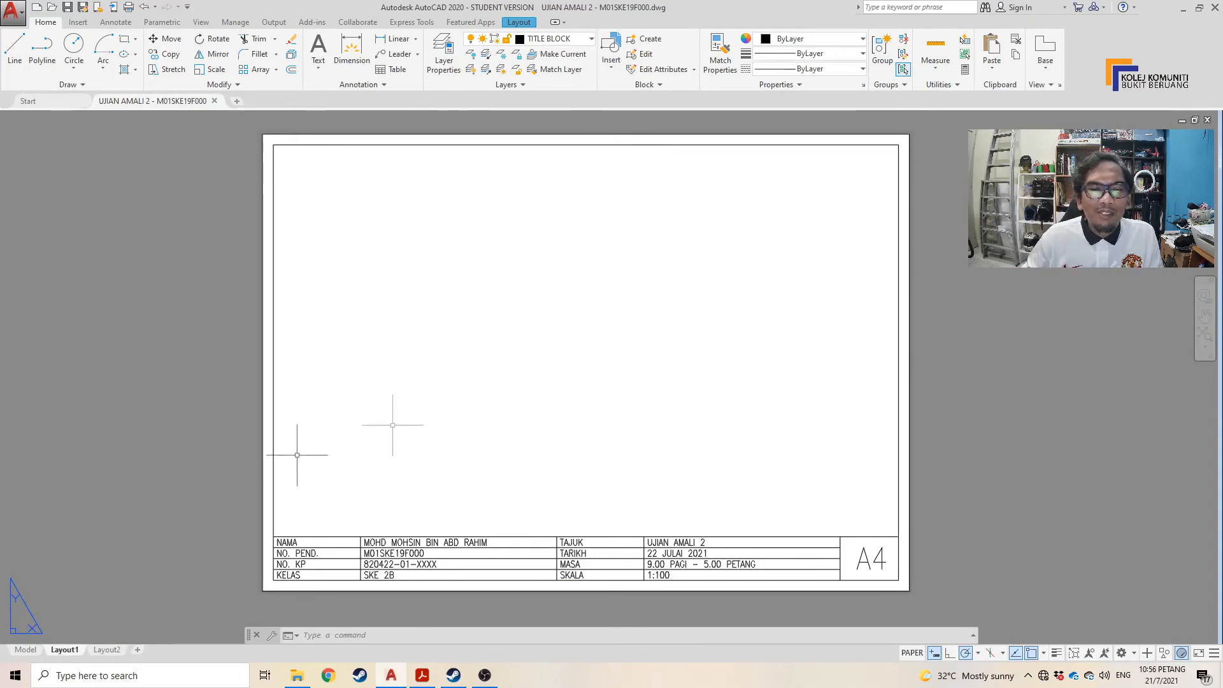
# Look at the house plan in model space and return to Layout1
pyautogui.click(39, 650)
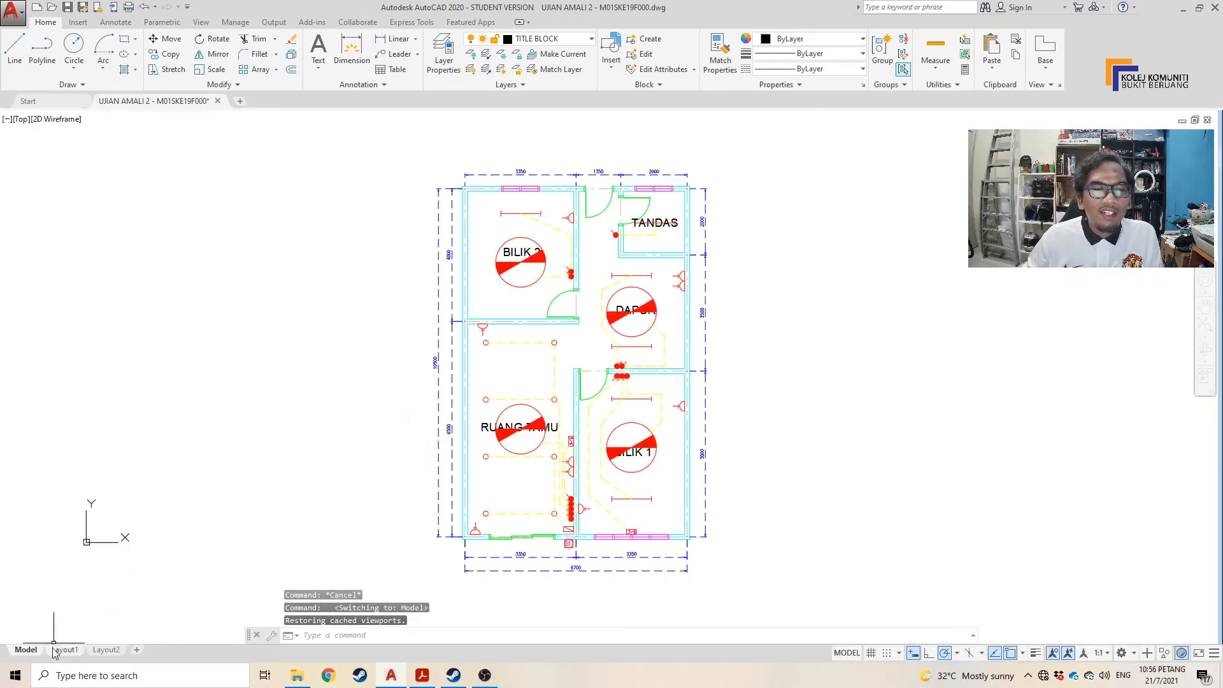
pyautogui.click(56, 650)
pyautogui.moveTo(26, 653)
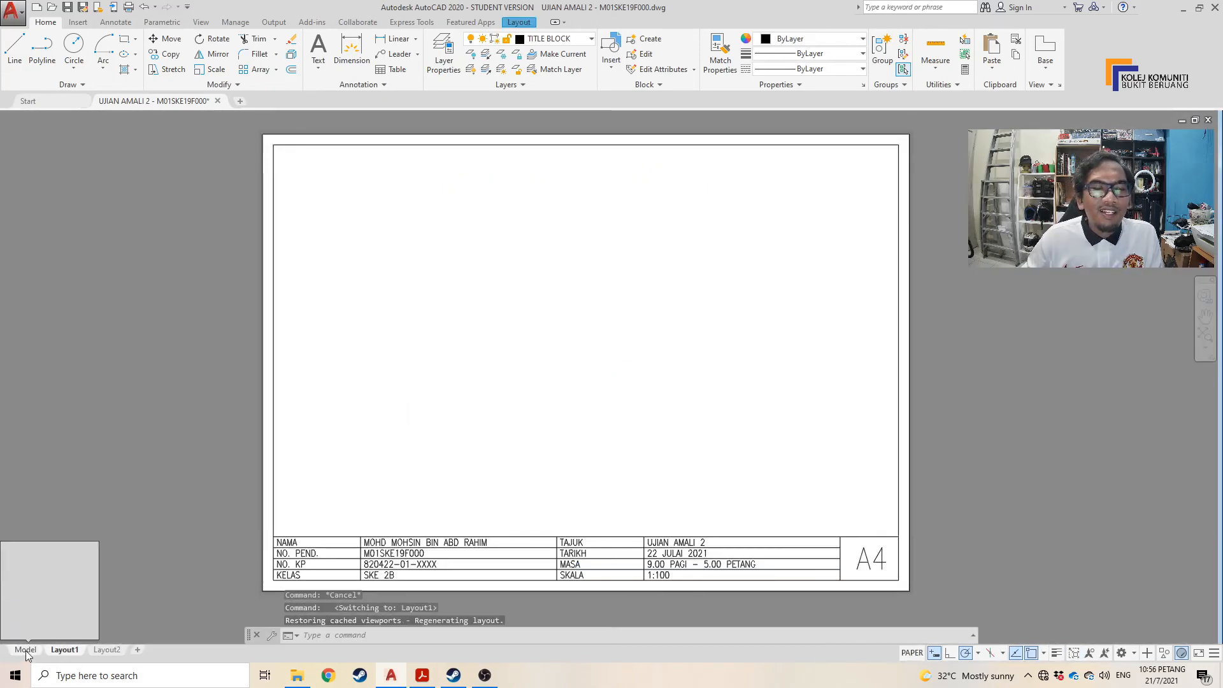
# Switch to the exam PDF, review the instructions on accessories, title block, viewport and PDF output, and return to the AutoCAD drawing
pyautogui.hotkey('alt', 'Tab')
pyautogui.hotkey('alt', 'Tab')
pyautogui.hotkey('alt', 'Tab')
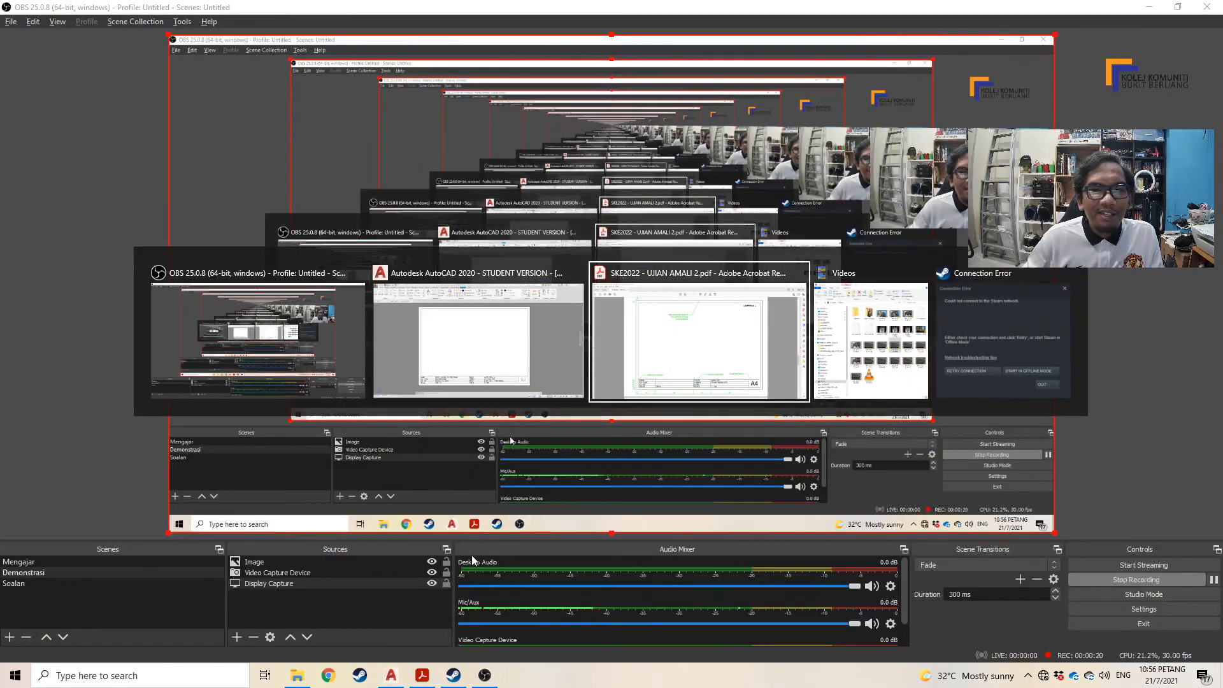
pyautogui.scroll(7, 505, 440)
pyautogui.scroll(8, 503, 435)
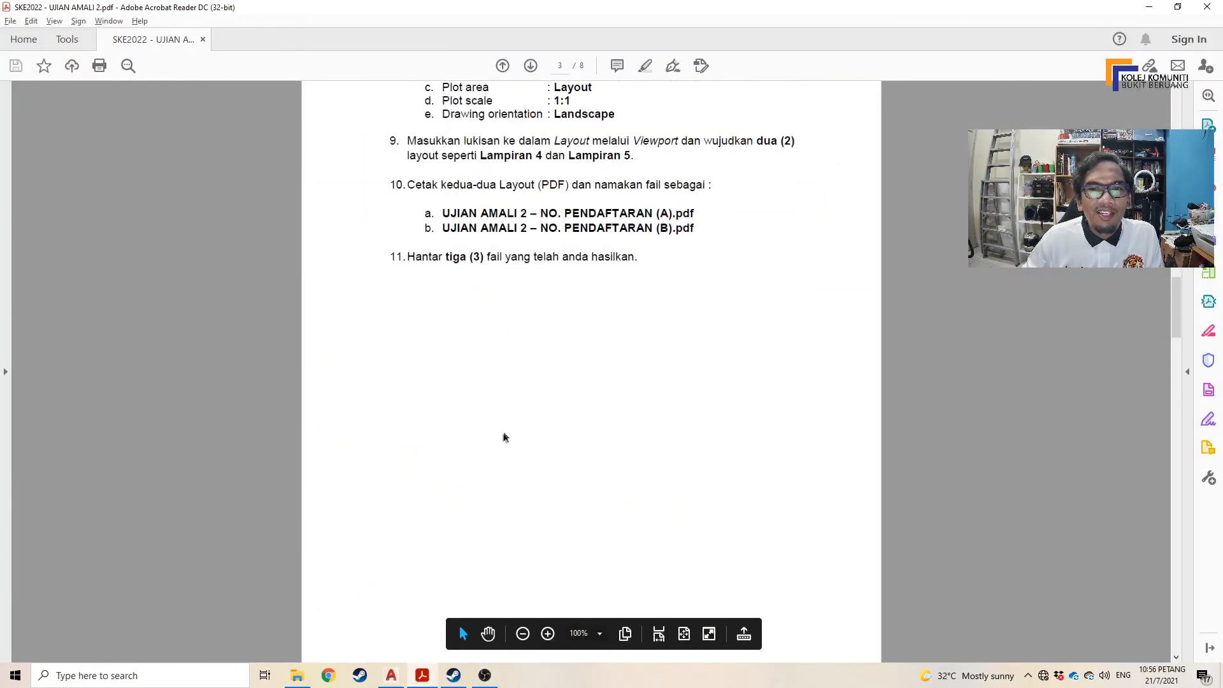
pyautogui.scroll(5, 509, 422)
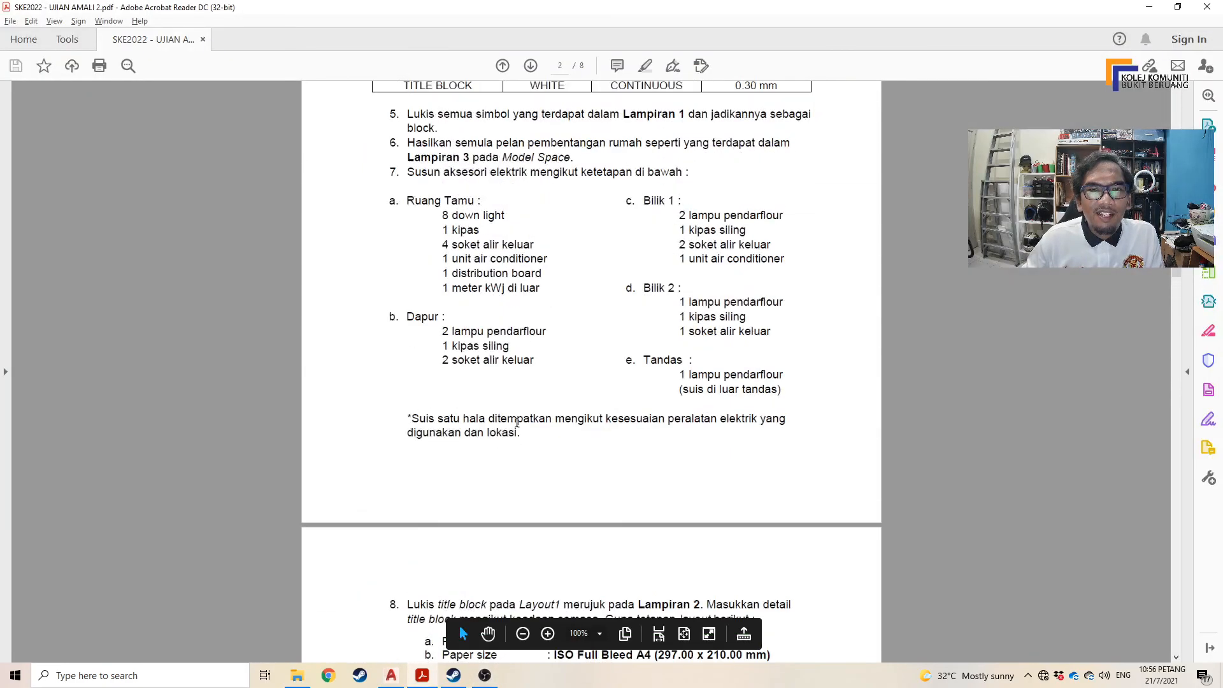
pyautogui.scroll(-4, 513, 421)
pyautogui.scroll(10, 513, 418)
pyautogui.scroll(-3, 513, 416)
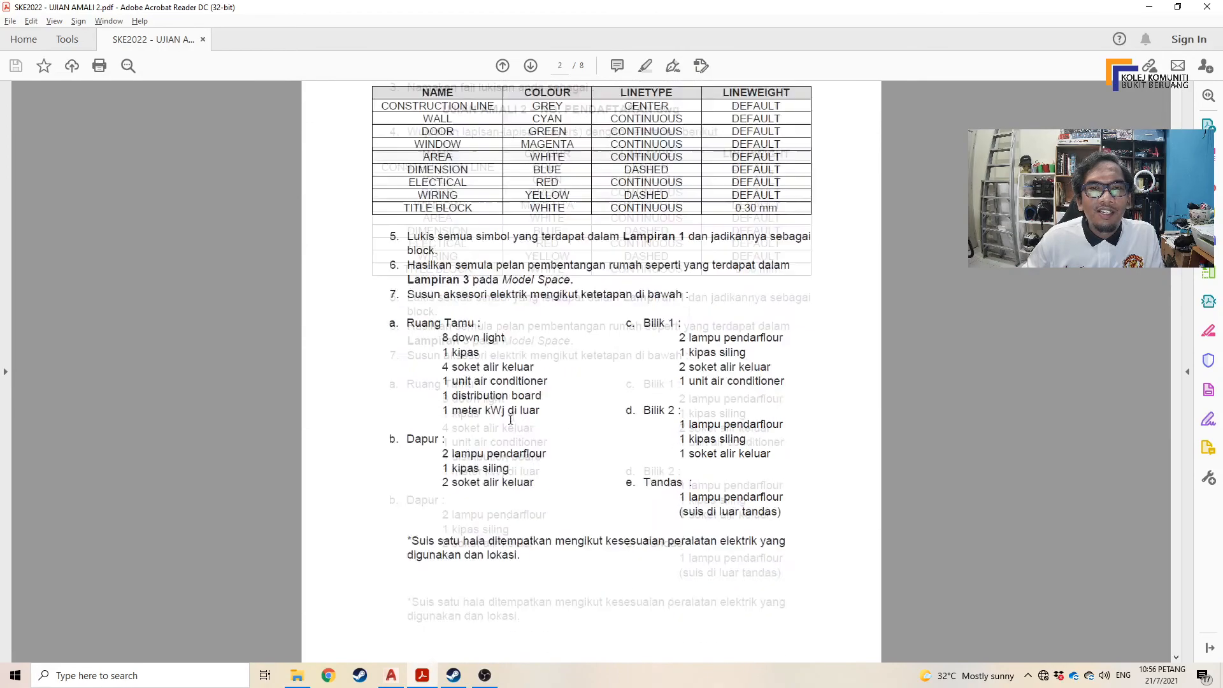
pyautogui.scroll(-3, 513, 416)
pyautogui.hotkey('alt', 'Tab')
pyautogui.hotkey('alt', 'Tab')
pyautogui.hotkey('alt', 'Tab')
pyautogui.hotkey('alt', 'Tab')
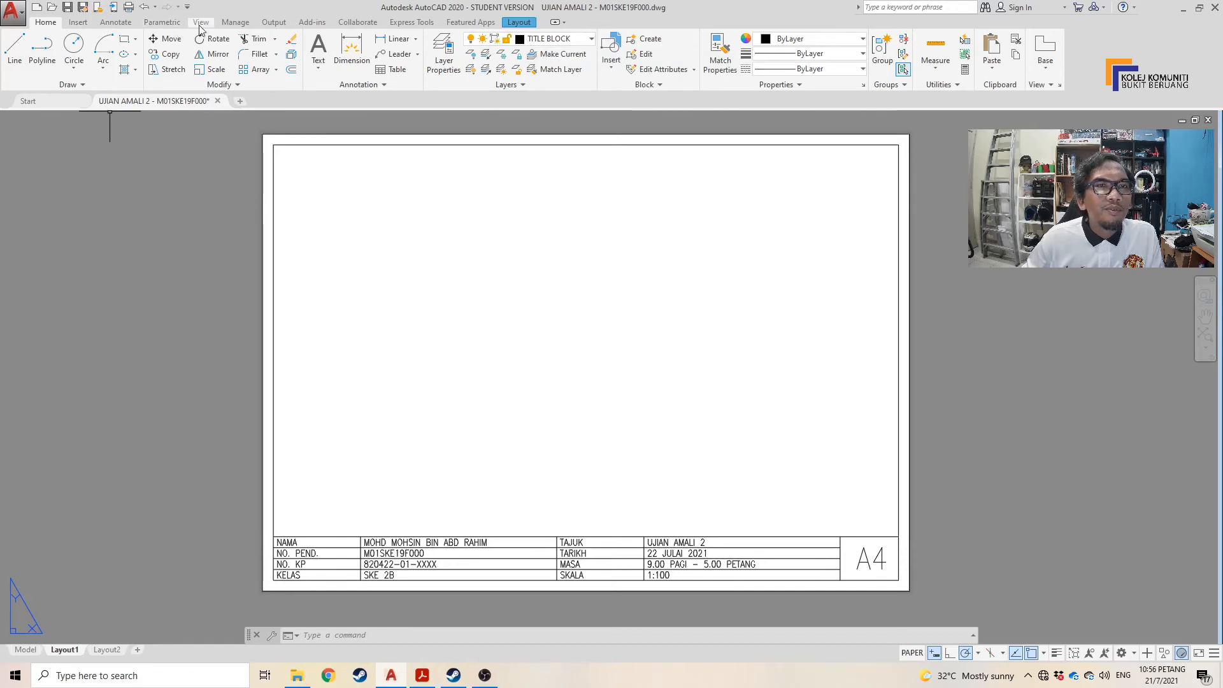
# Create a rectangular viewport in Layout1 filling the frame area above the title block, from corner to corner
pyautogui.click(523, 24)
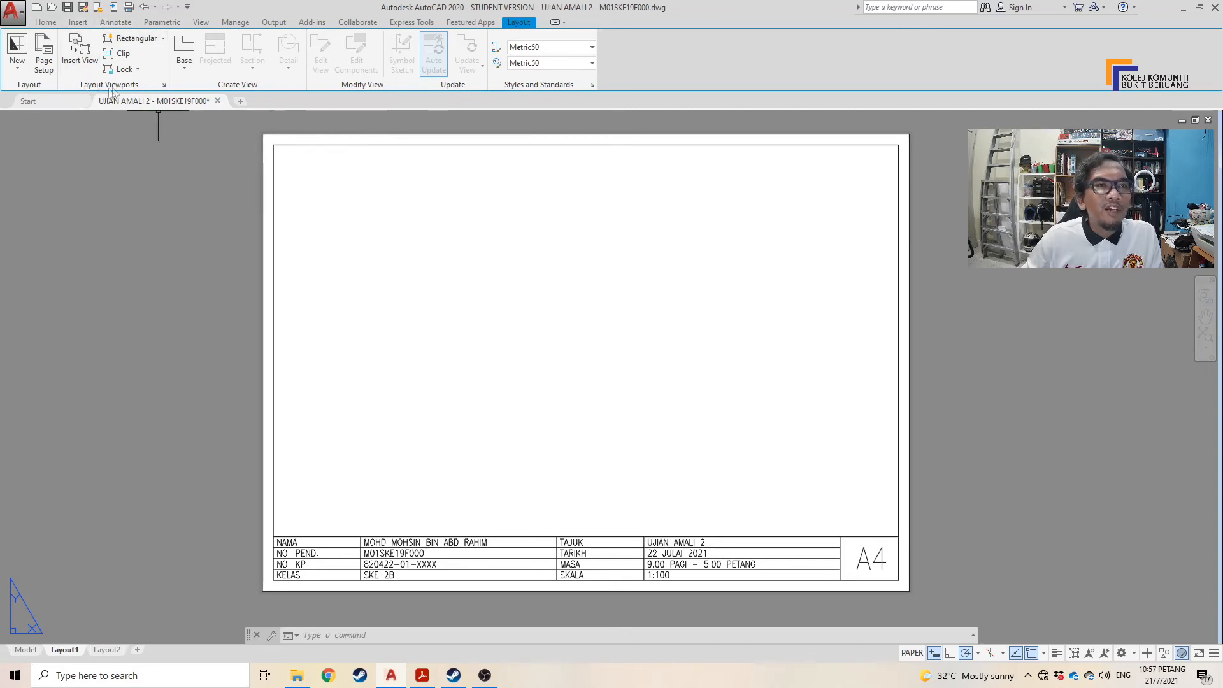
pyautogui.click(137, 39)
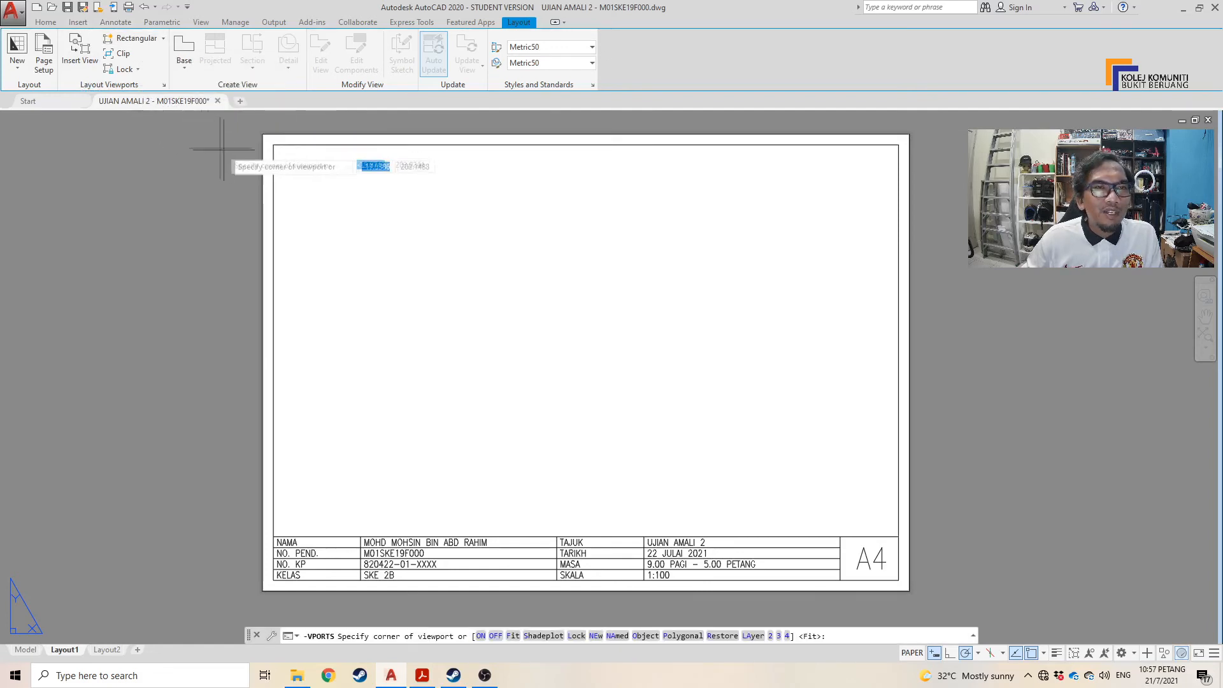
pyautogui.click(273, 145)
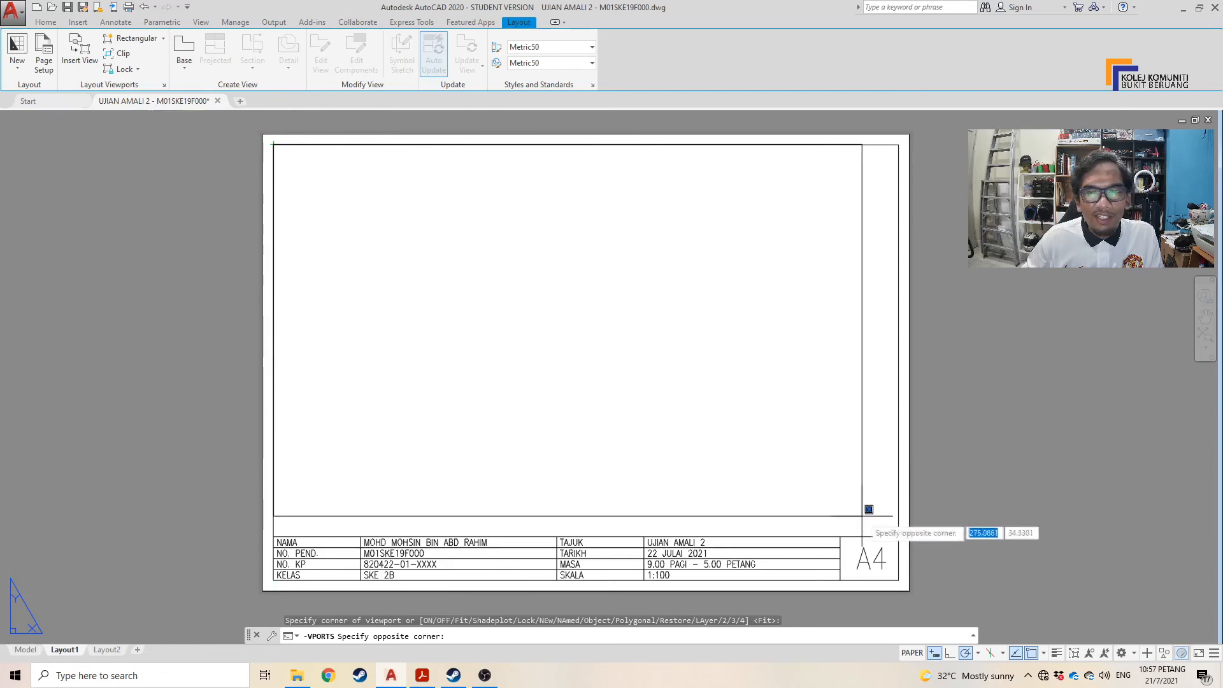
pyautogui.click(898, 535)
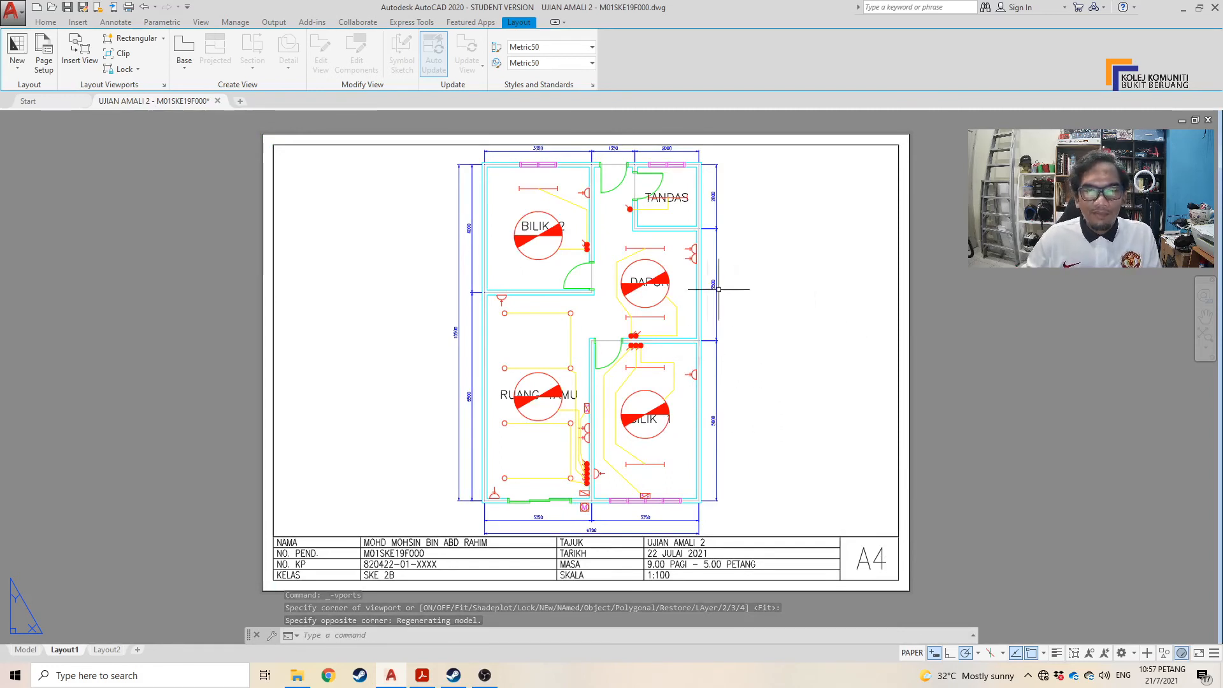
# Activate the new viewport, set its scale to 1:100 and shift the house plan slightly upward inside it
pyautogui.doubleClick(592, 343)
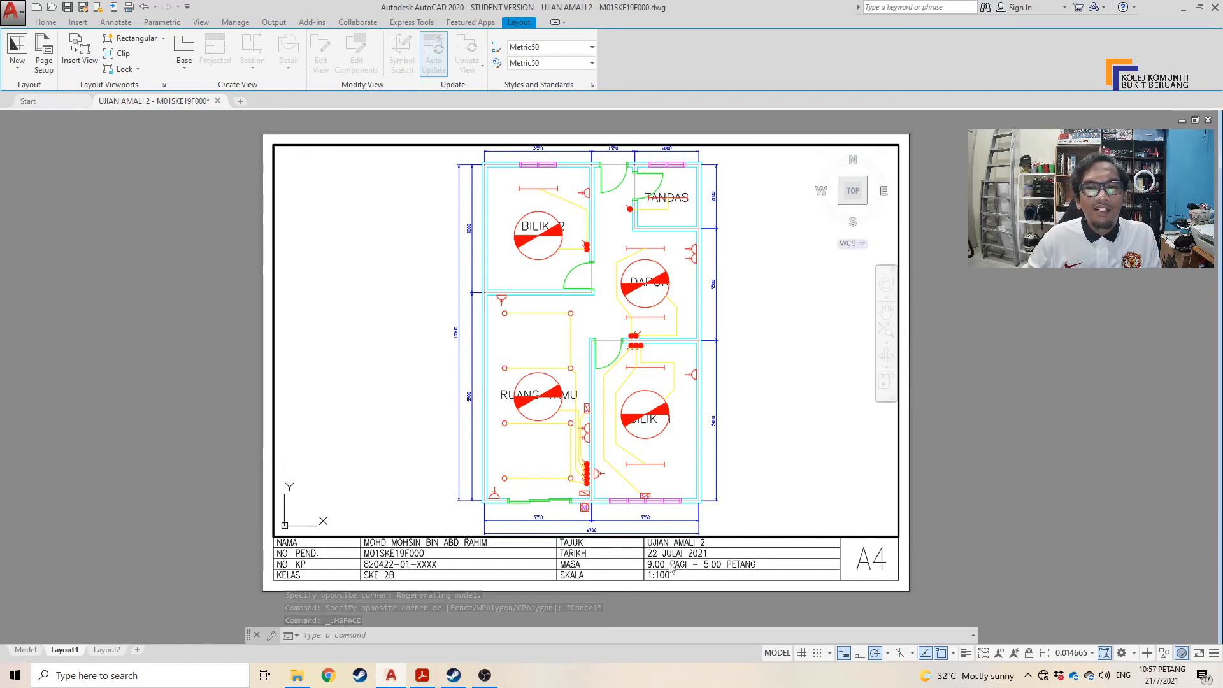
pyautogui.click(1091, 658)
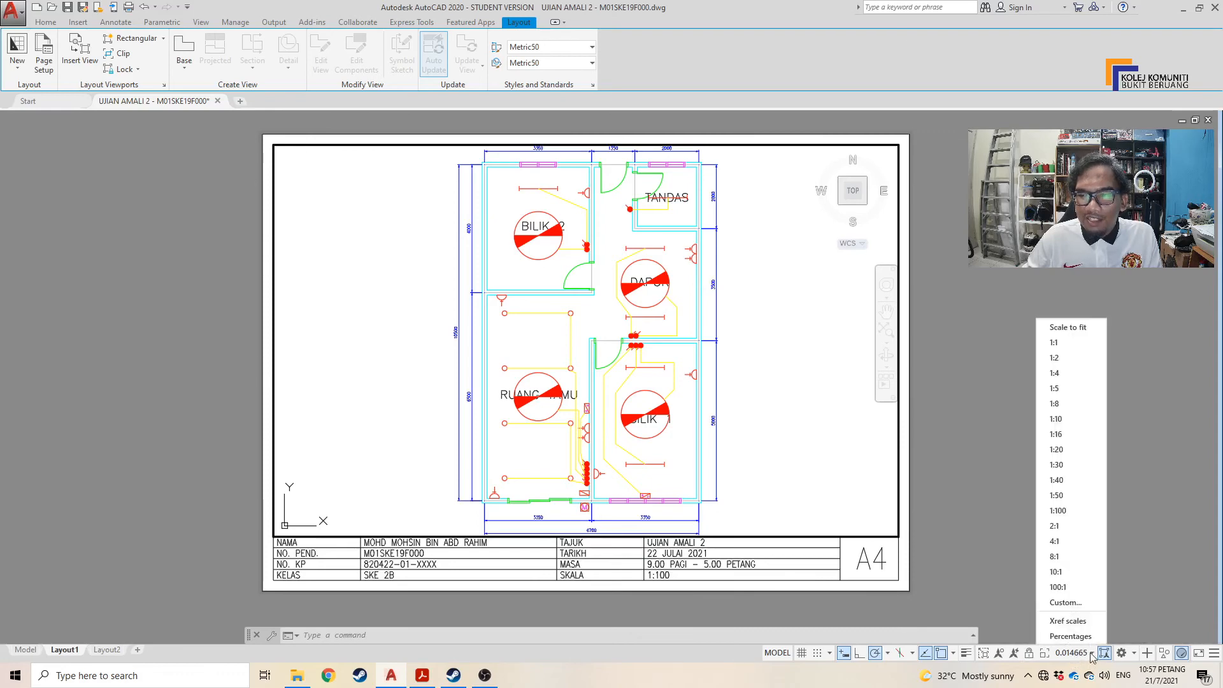
pyautogui.click(1059, 511)
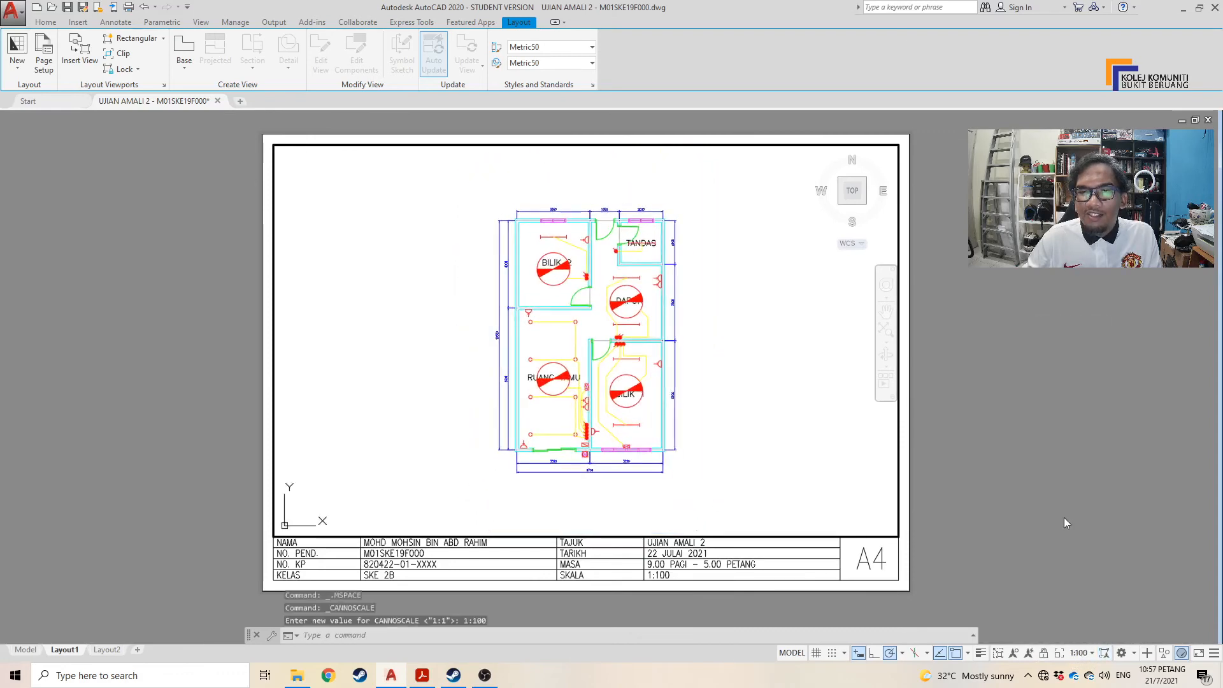
pyautogui.moveTo(715, 401)
pyautogui.mouseDown(button='middle')
pyautogui.moveTo(707, 366)
pyautogui.moveTo(702, 384)
pyautogui.moveTo(715, 384)
pyautogui.mouseUp(button='middle')
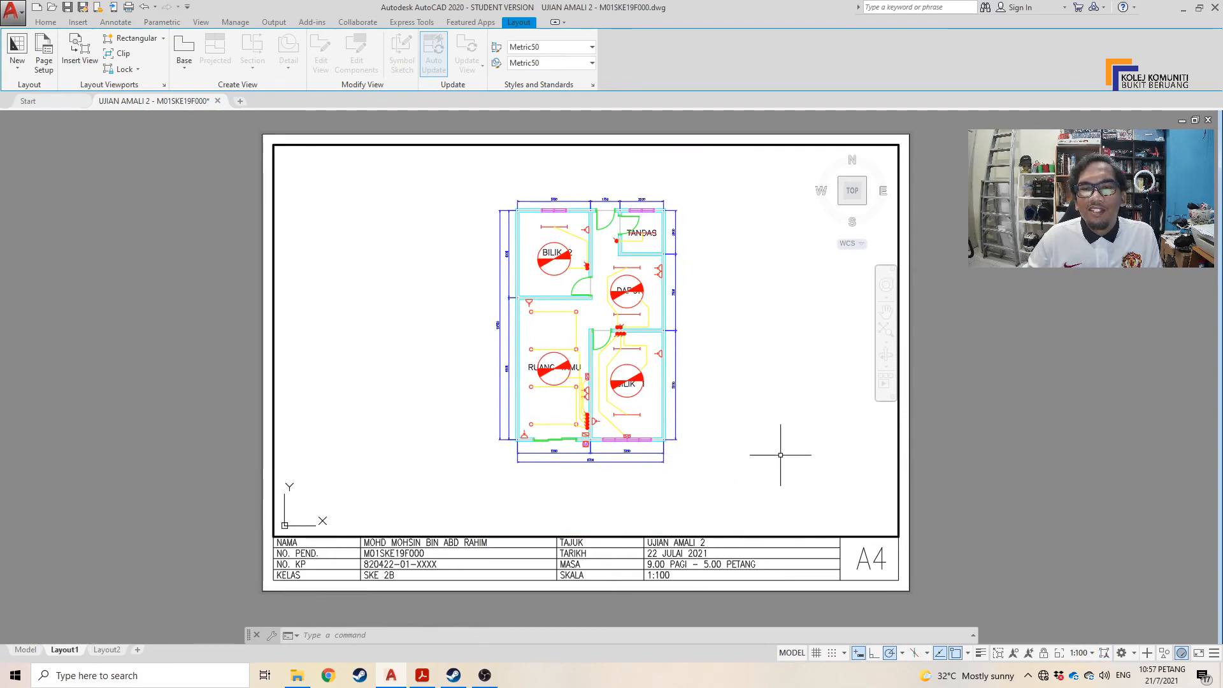
# Reset the viewport scale to 1:100, centre the house plan inside it and return to paper space
pyautogui.scroll(-3, 643, 376)
pyautogui.scroll(3, 638, 382)
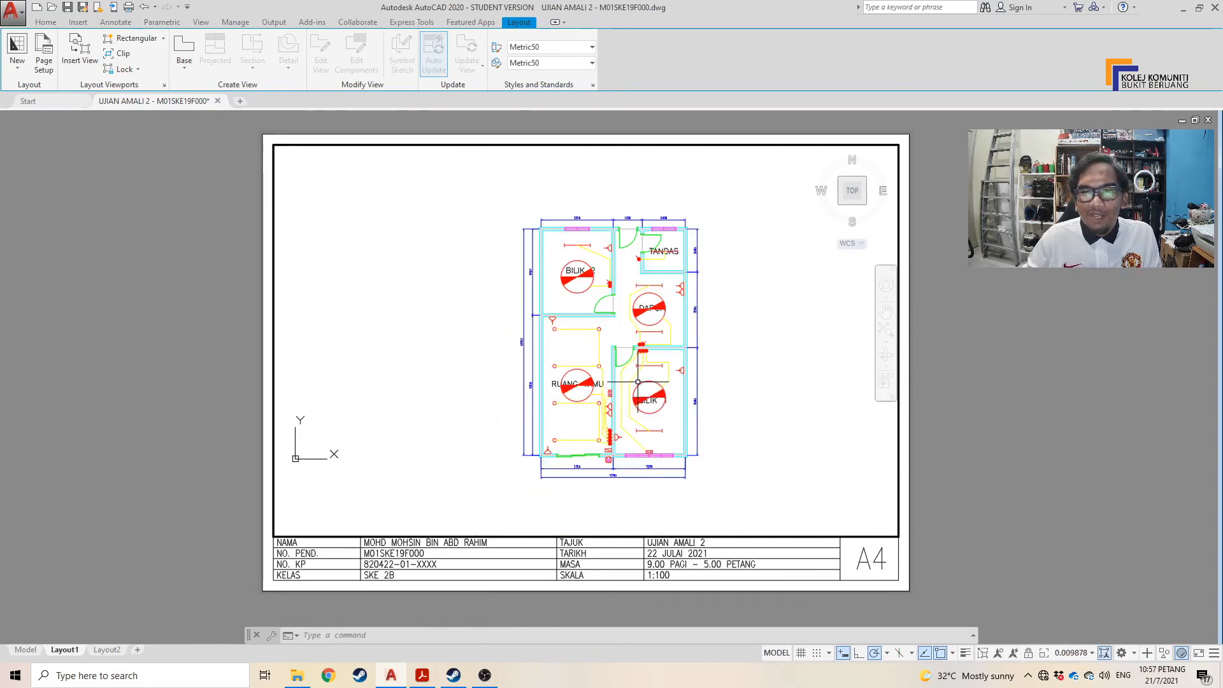
pyautogui.click(1093, 654)
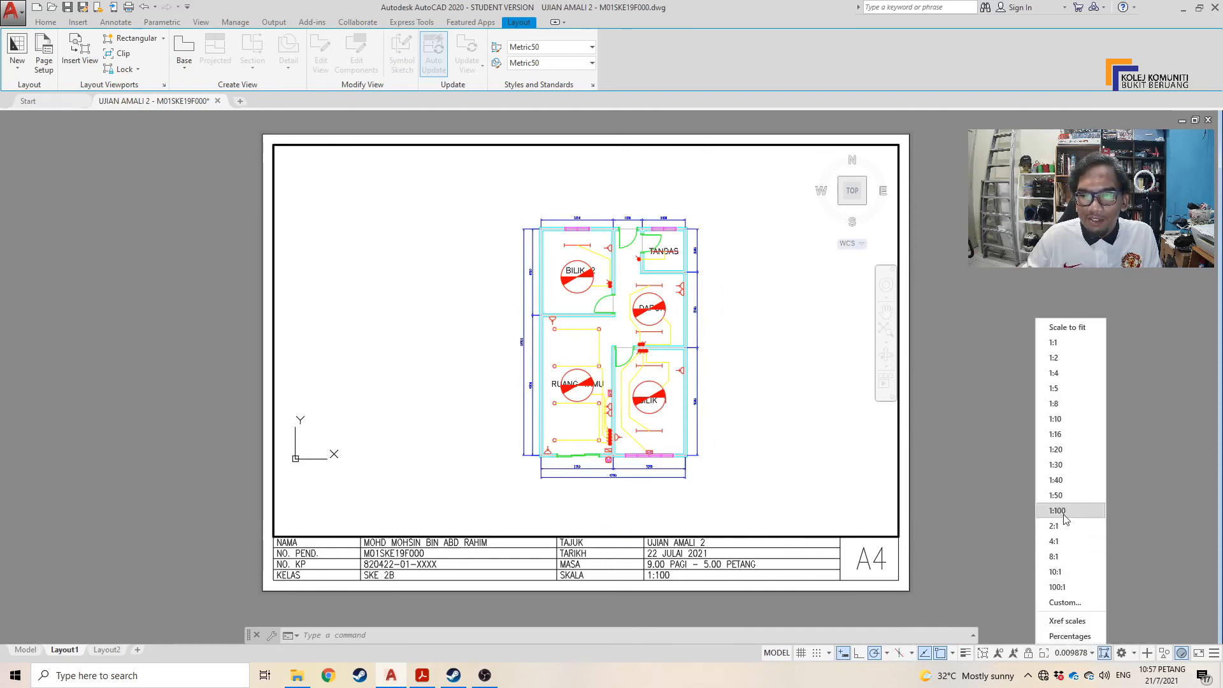
pyautogui.click(907, 473)
pyautogui.moveTo(640, 367); pyautogui.dragTo(626, 355, button='middle')
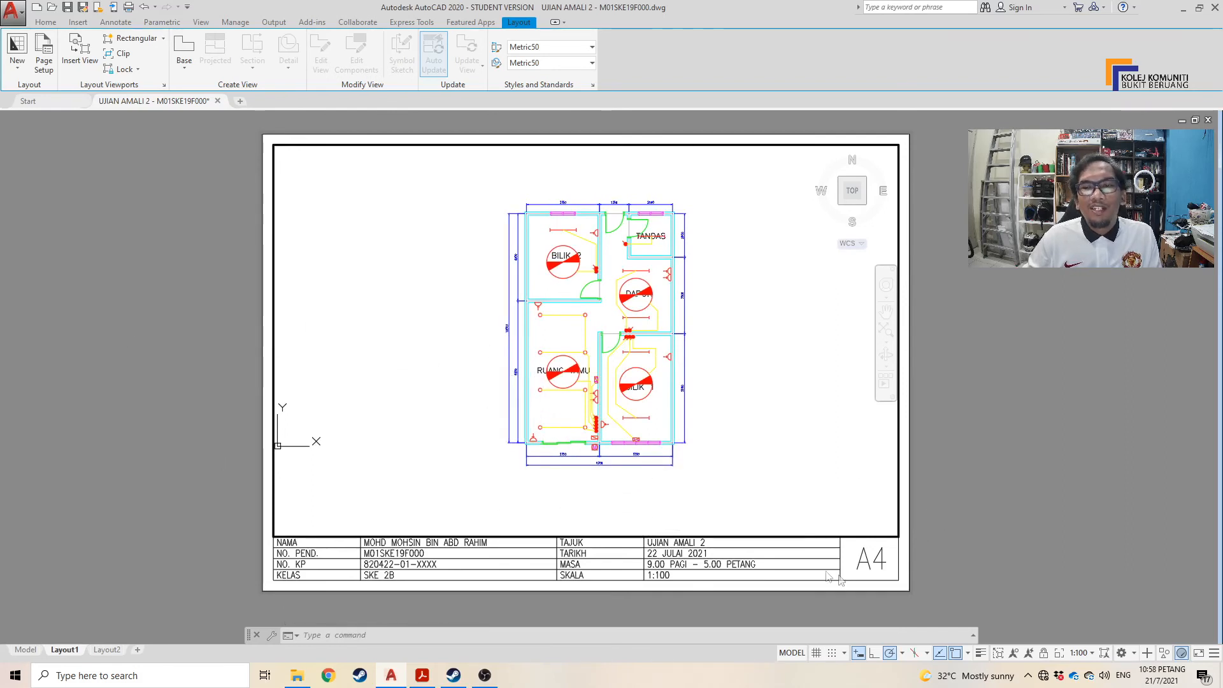
pyautogui.doubleClick(778, 558)
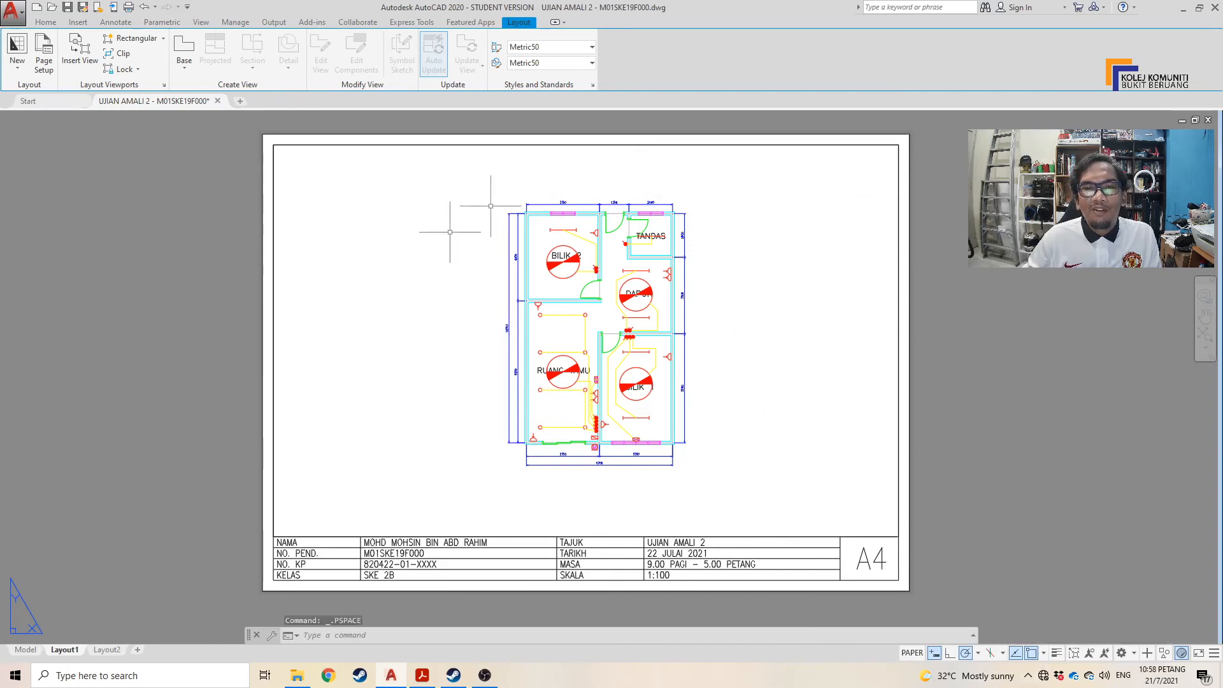
# Switch to the exam PDF, examine the appendices through the sample sheets in LAMPIRAN 4 and LAMPIRAN 5, and return to the AutoCAD drawing
pyautogui.hotkey('alt', 'Tab')
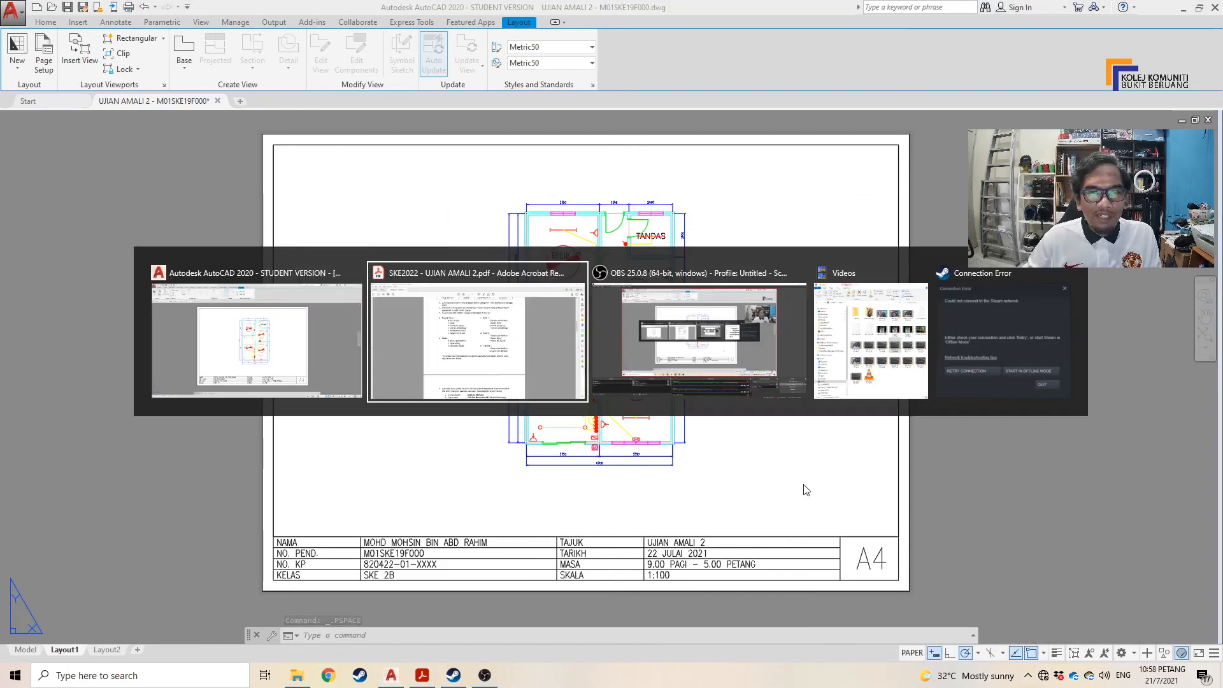
pyautogui.scroll(-12, 652, 440)
pyautogui.scroll(-10, 652, 444)
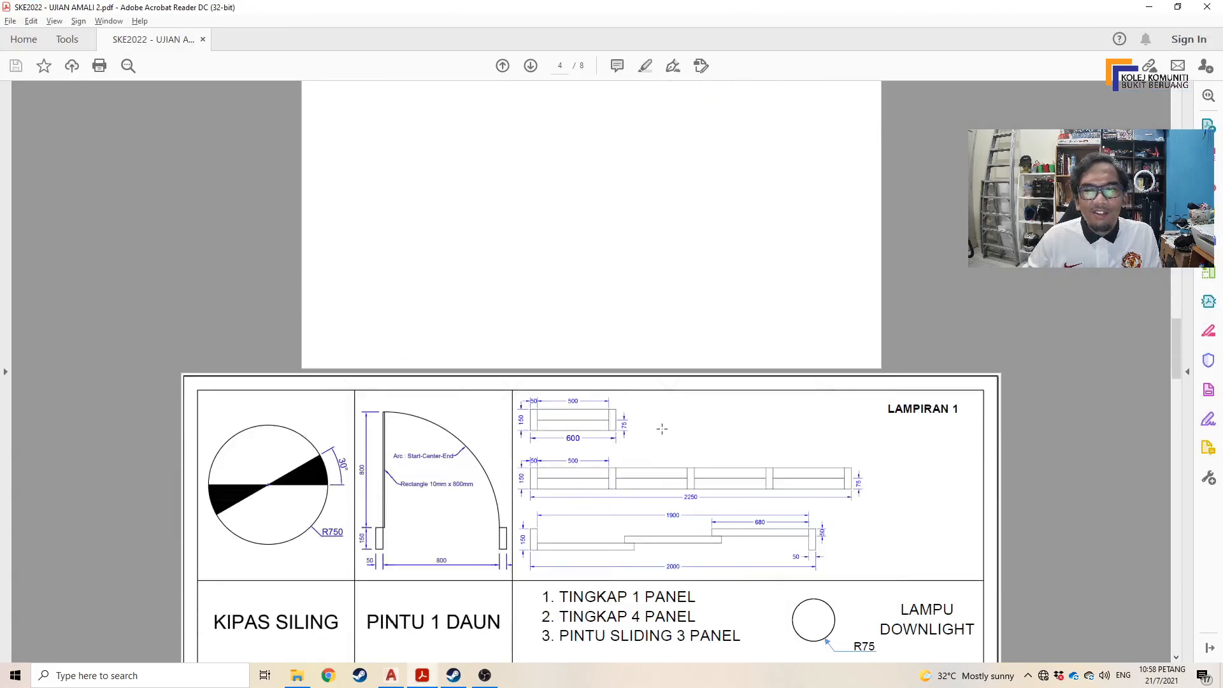
pyautogui.scroll(-3, 667, 421)
pyautogui.scroll(-10, 667, 421)
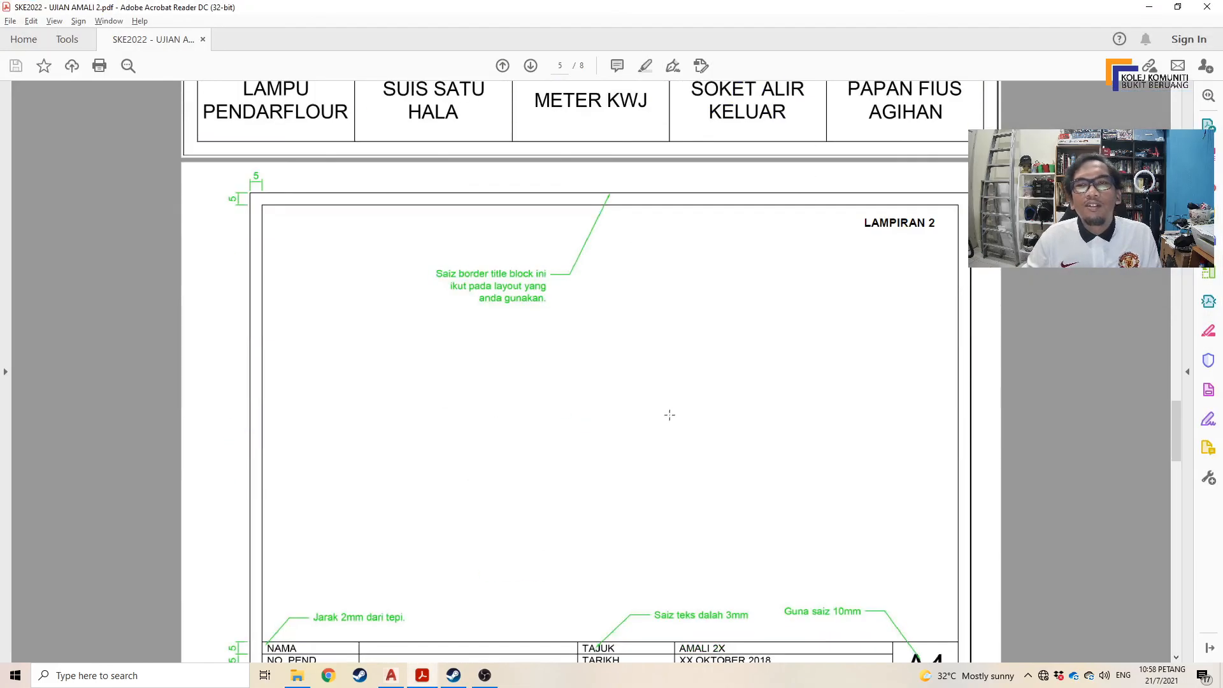
pyautogui.scroll(-10, 664, 415)
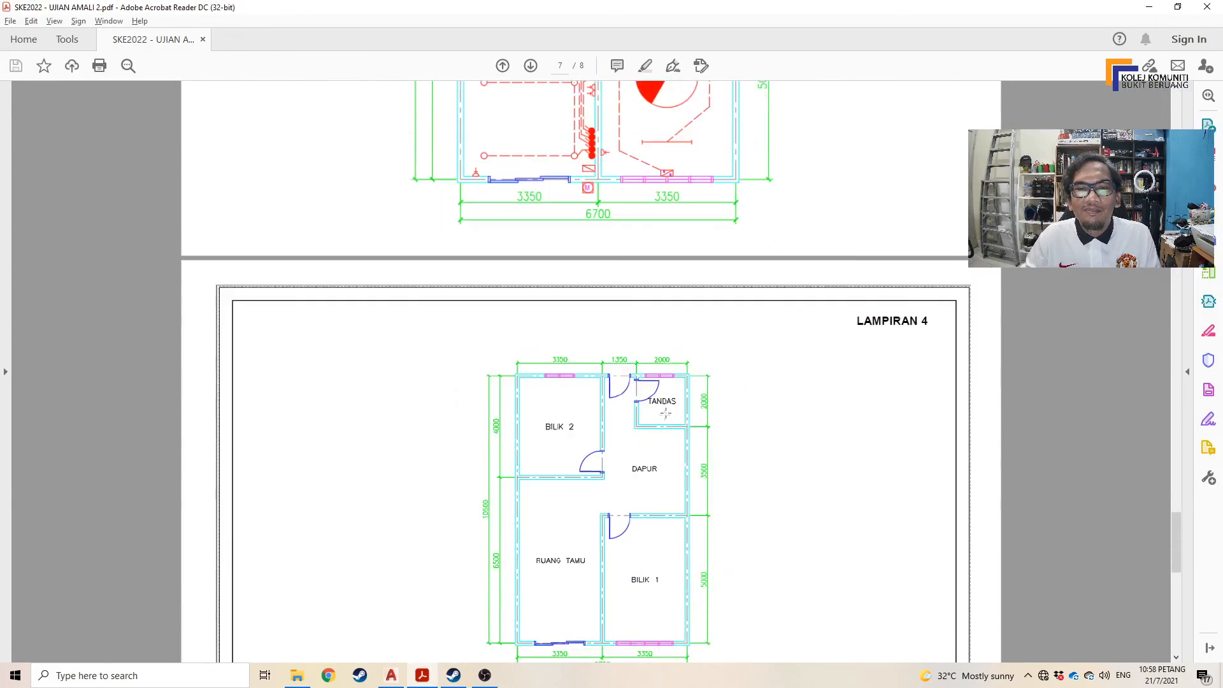
pyautogui.scroll(-1, 668, 408)
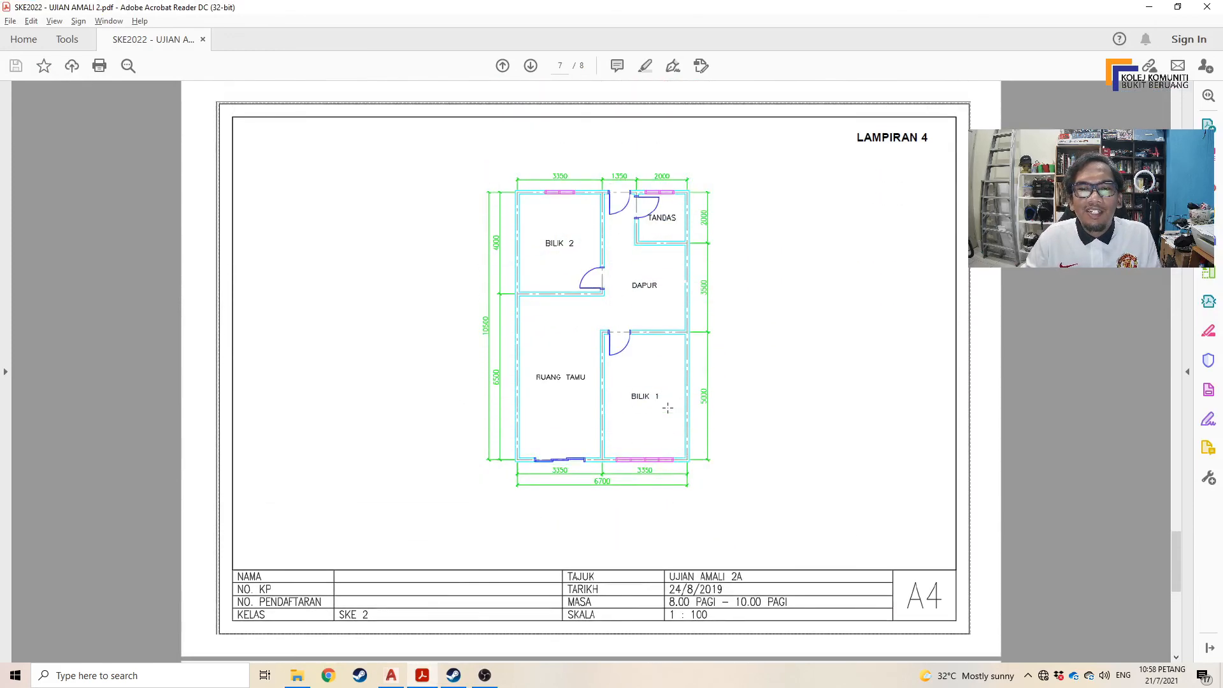
pyautogui.scroll(-1, 668, 409)
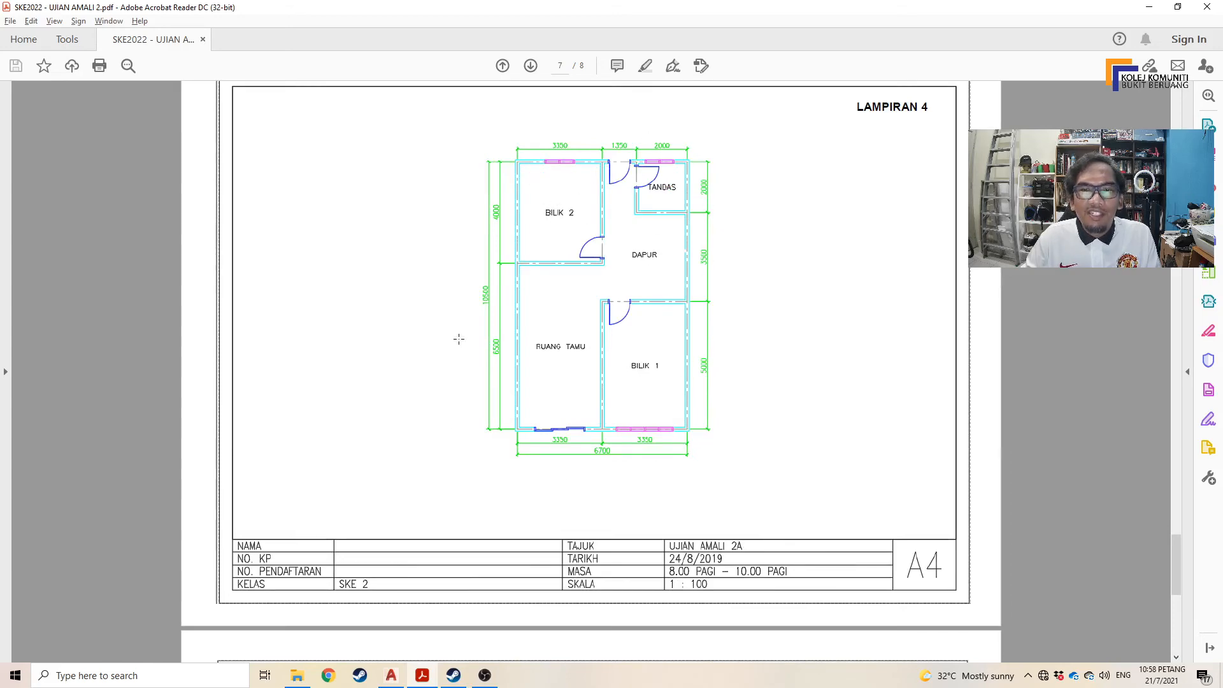
pyautogui.scroll(-10, 460, 341)
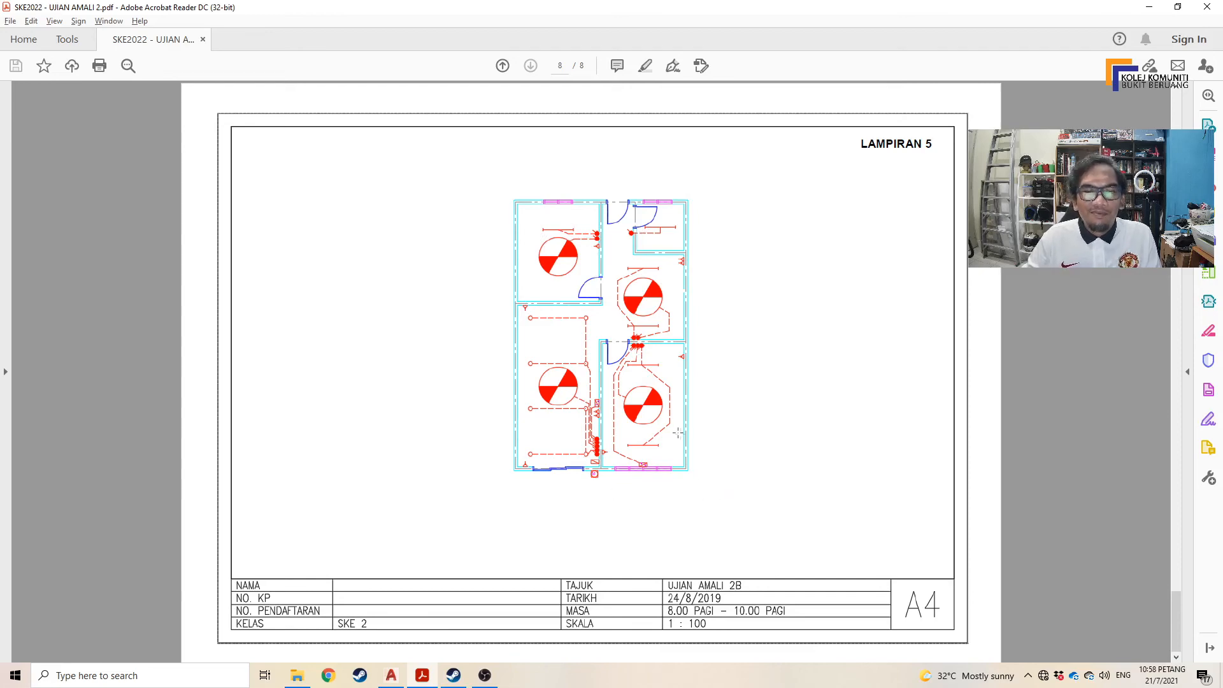
pyautogui.hotkey('alt', 'Tab')
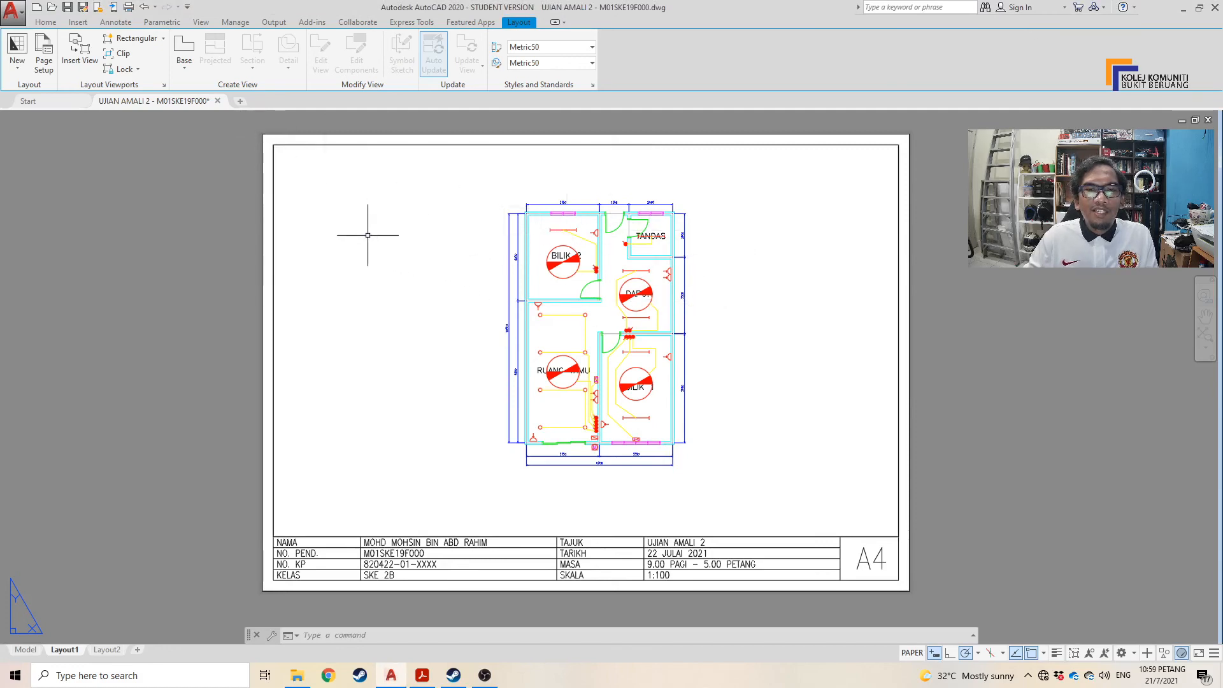
# Rename Layout1 as UJIAN AMALI 2A
pyautogui.doubleClick(66, 650)
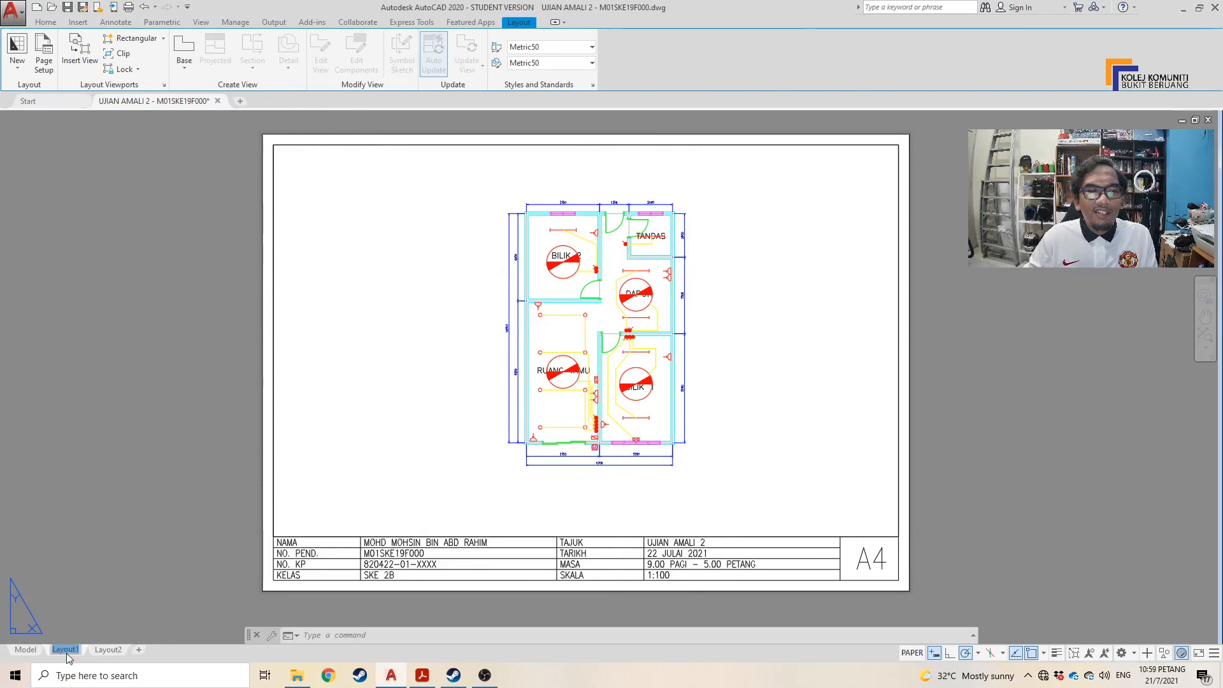
pyautogui.write('A')
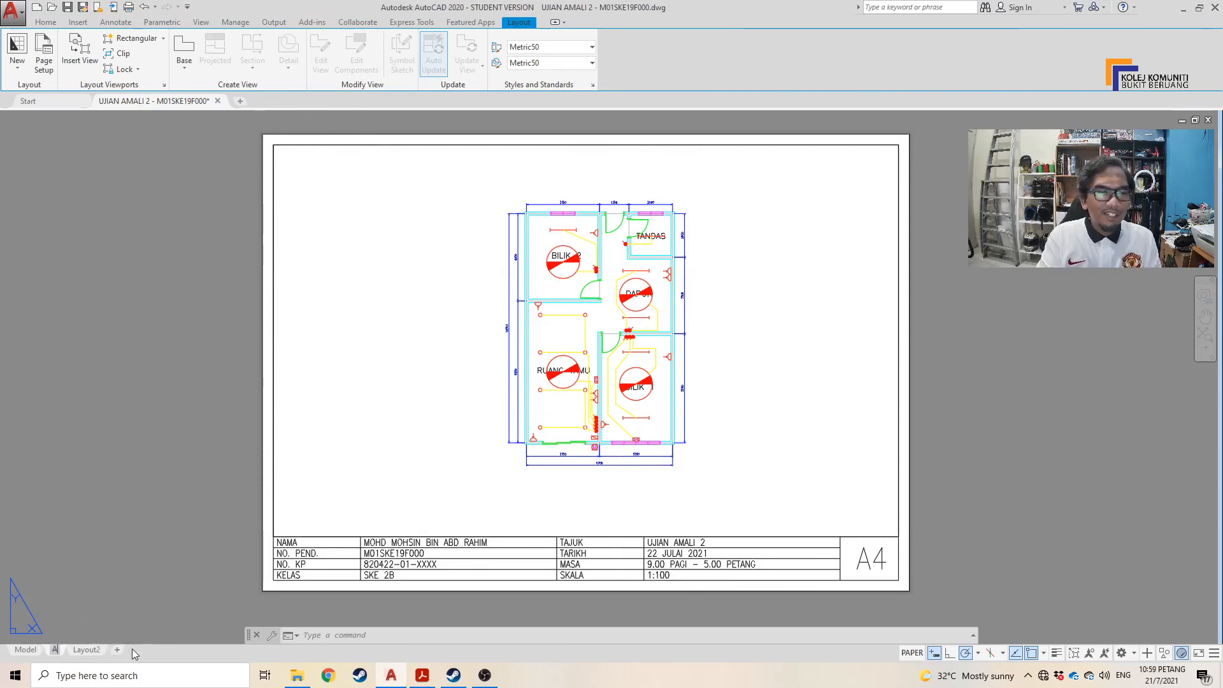
pyautogui.press('BackSpace')
pyautogui.write('UAJIAN')
pyautogui.press('BackSpace')
pyautogui.press('BackSpace')
pyautogui.press('BackSpace')
pyautogui.press('BackSpace')
pyautogui.press('BackSpace')
pyautogui.write('JIAN AMALI 2A')
pyautogui.press('Return')
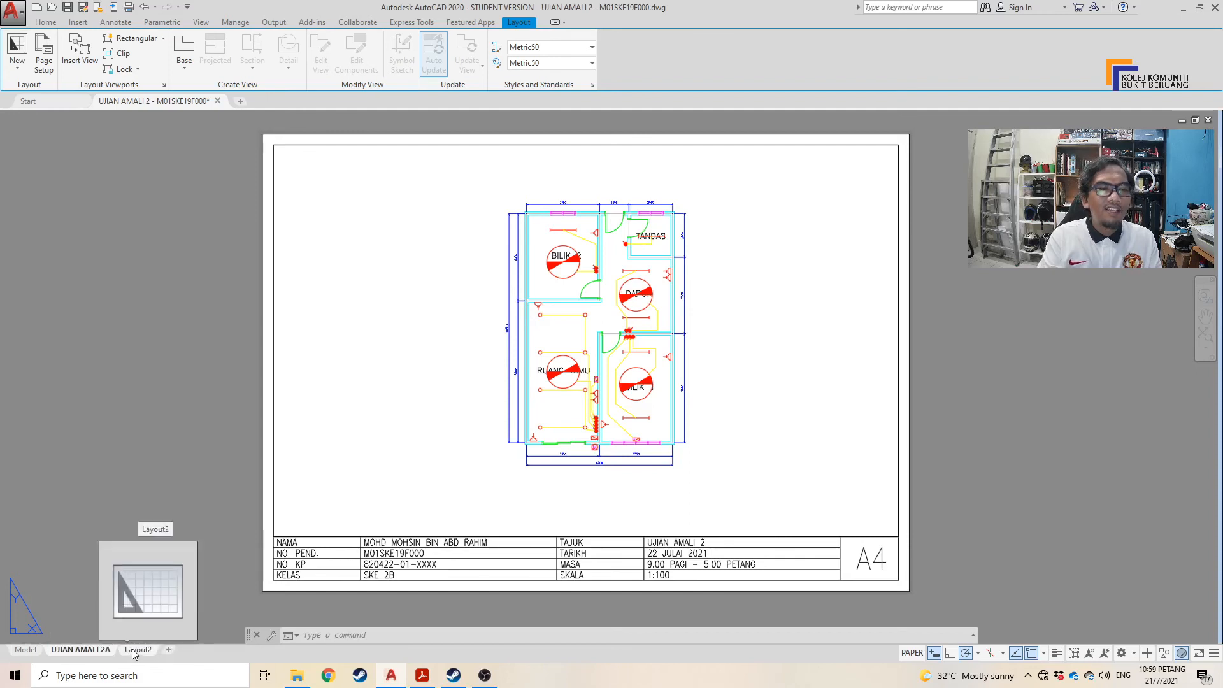
# Create a copy of the UJIAN AMALI 2A layout, placed before Layout2
pyautogui.rightClick(77, 653)
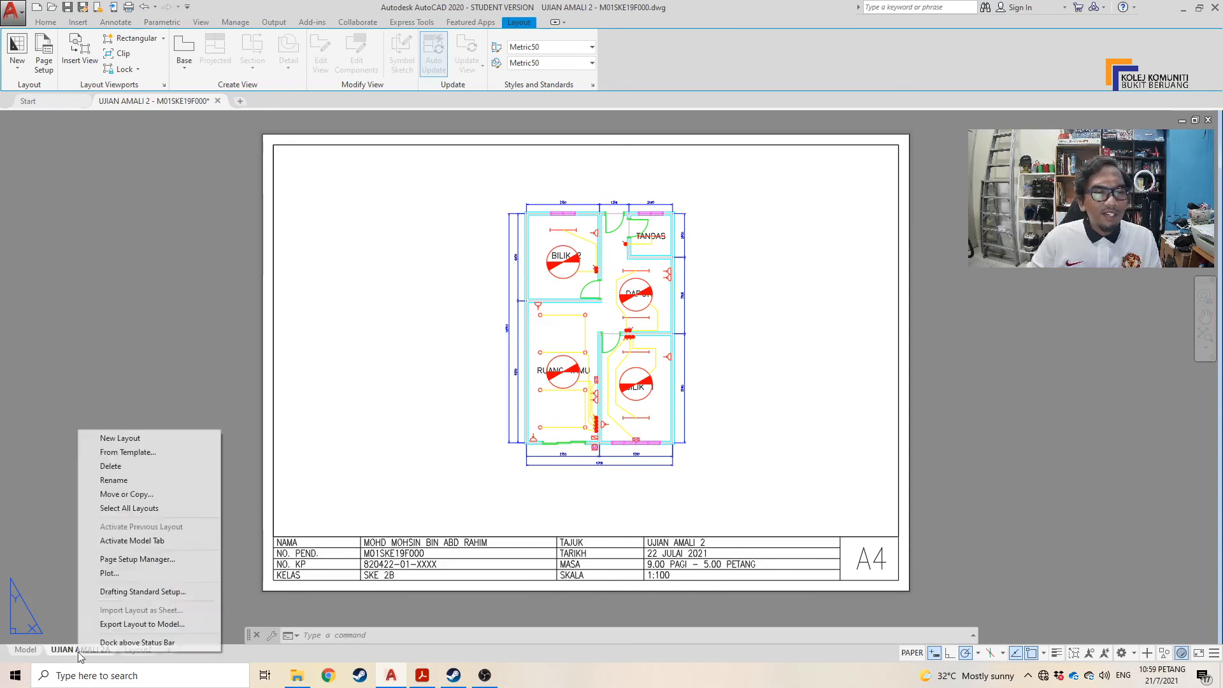
pyautogui.click(137, 495)
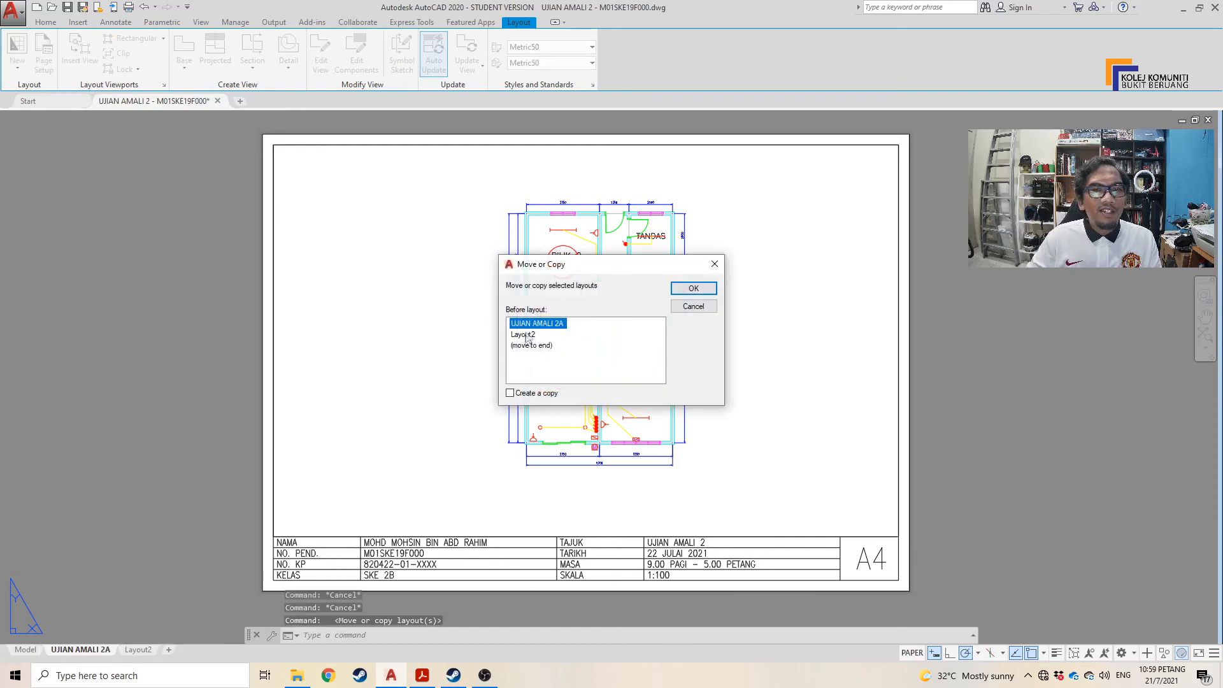
pyautogui.click(527, 335)
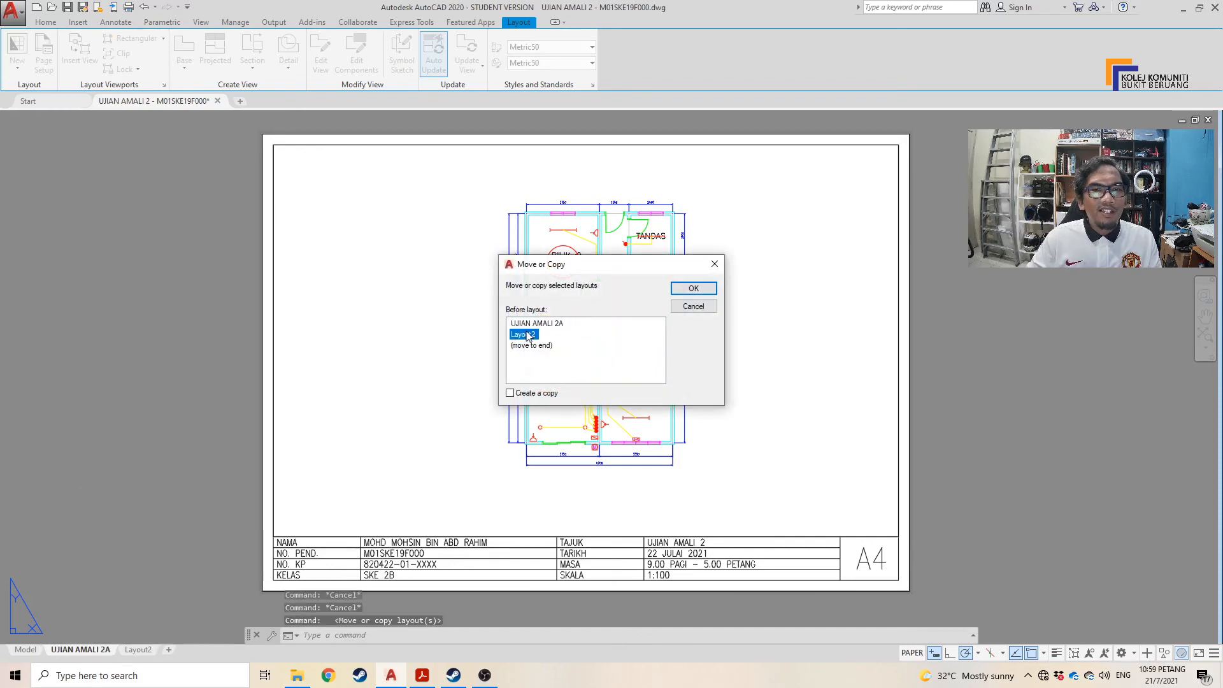
pyautogui.click(510, 394)
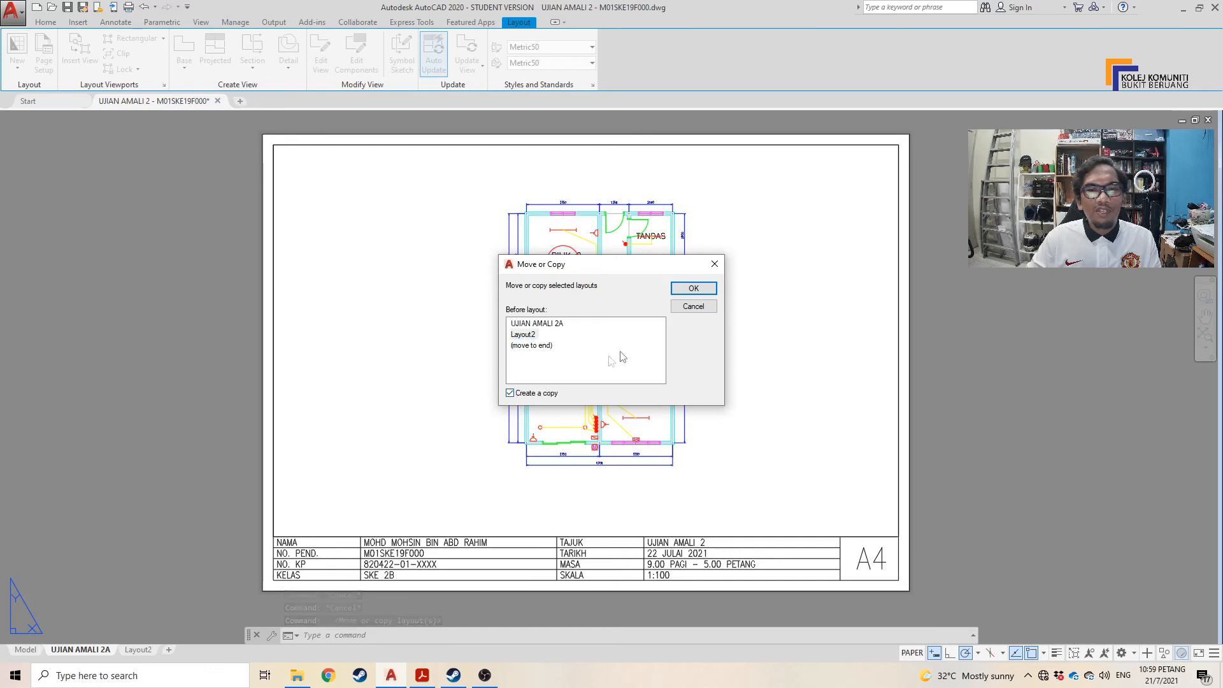
pyautogui.click(694, 290)
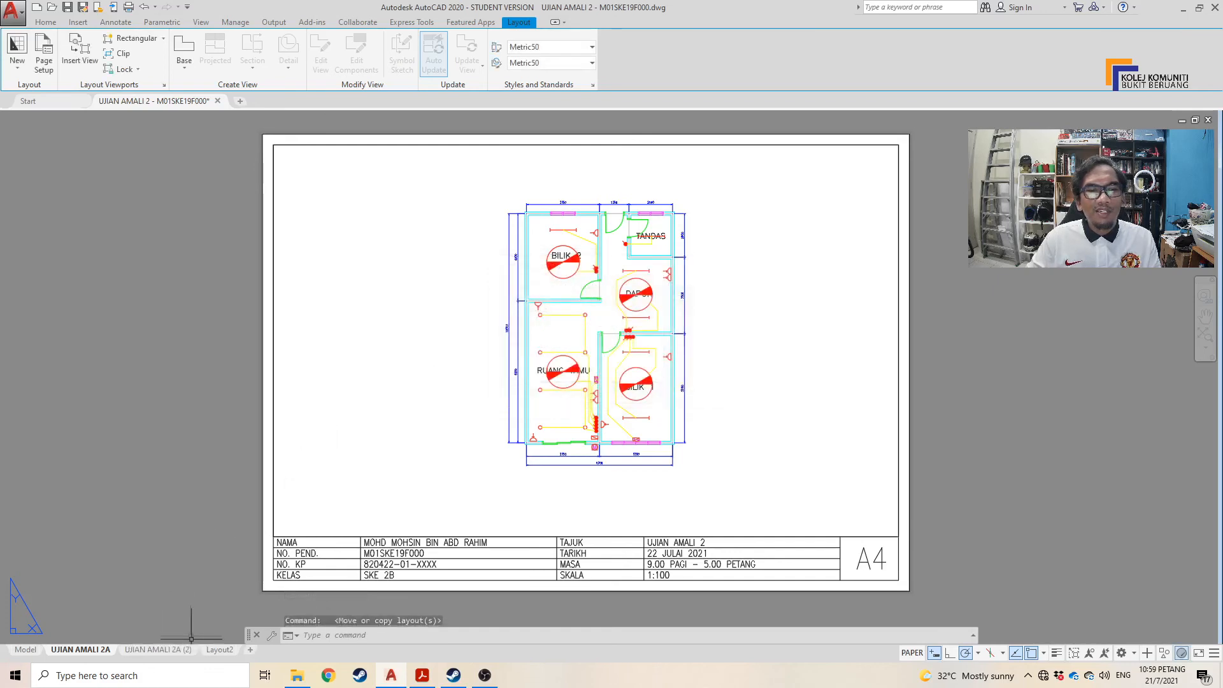
# Rename the copied layout as UJIAN AMALI 2B
pyautogui.click(173, 650)
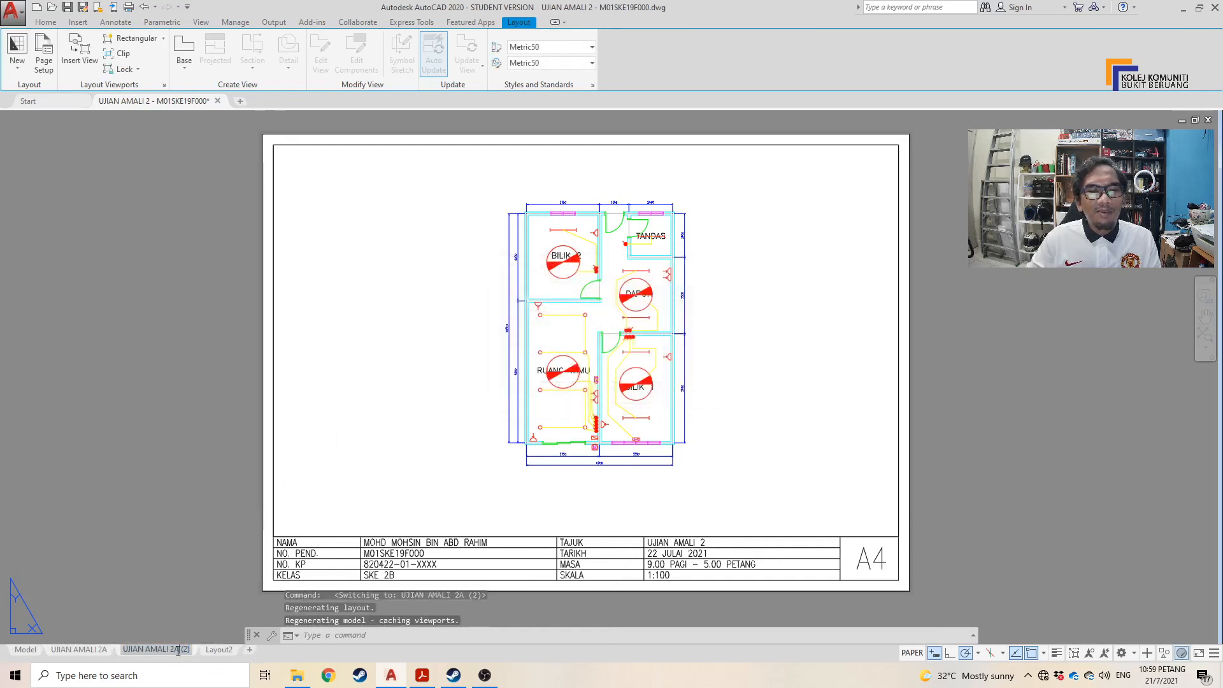
pyautogui.write('B')
pyautogui.press('Return')
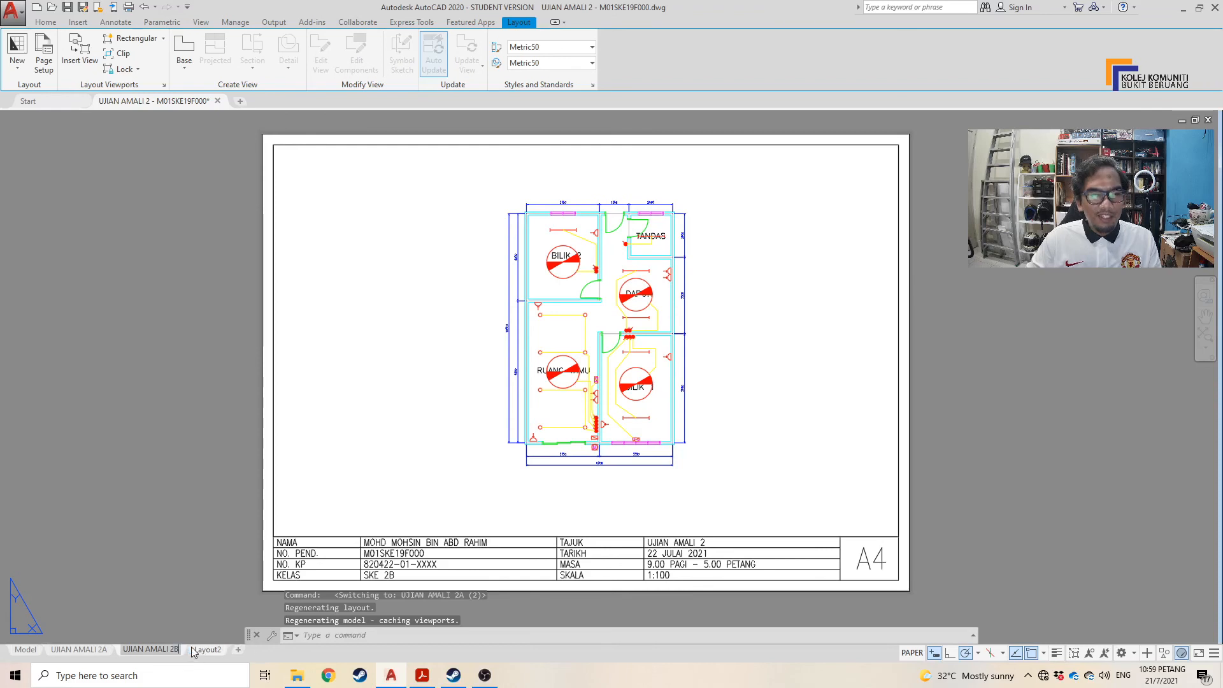
pyautogui.click(195, 469)
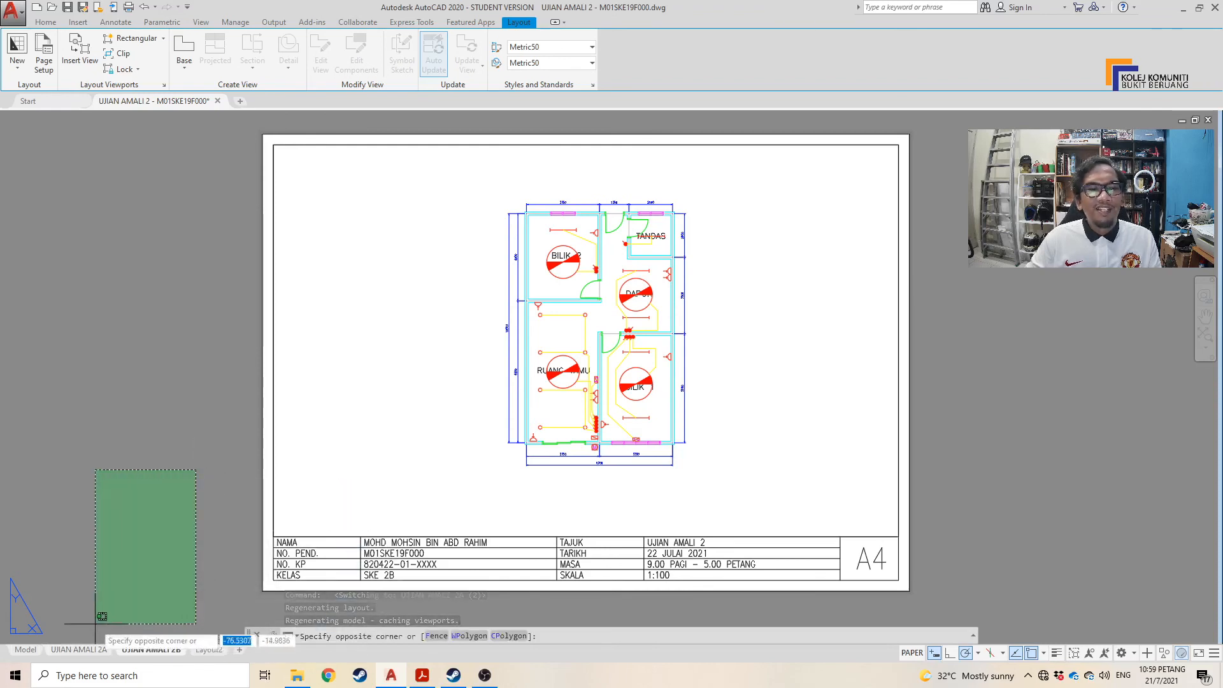
# On the UJIAN AMALI 2A layout, change the TAJUK entry in the title block to UJIAN AMALI 2A
pyautogui.click(96, 650)
pyautogui.click(125, 651)
pyautogui.click(101, 650)
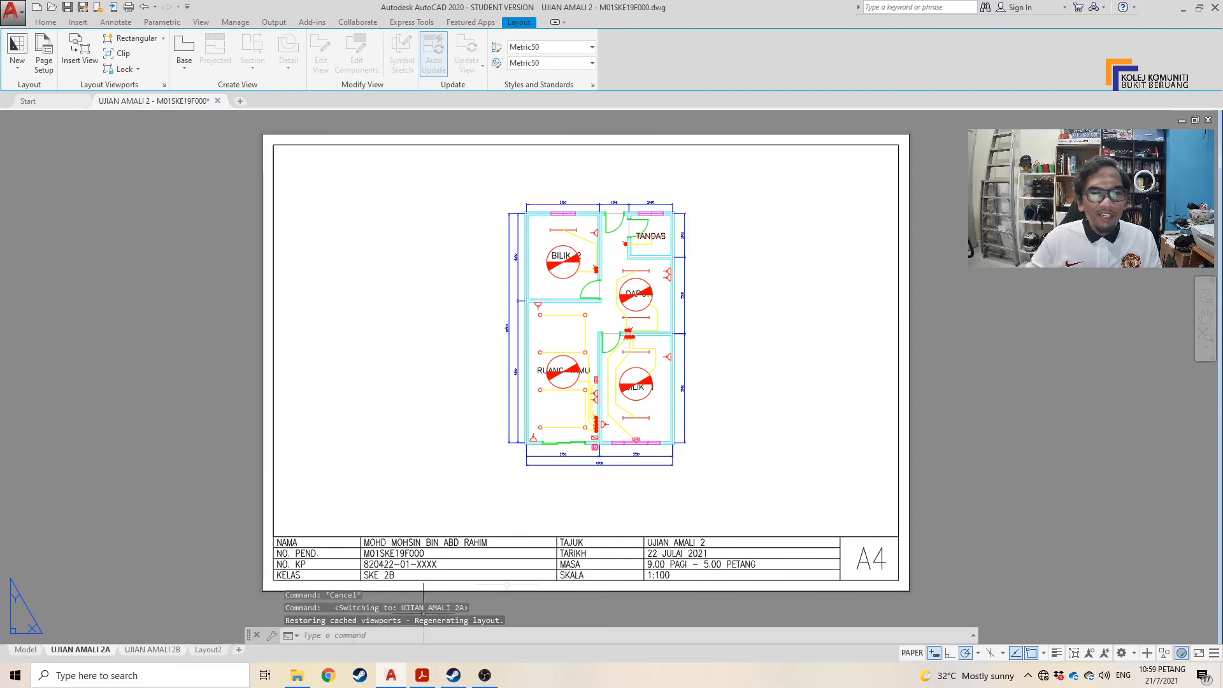
pyautogui.doubleClick(702, 543)
pyautogui.click(704, 543)
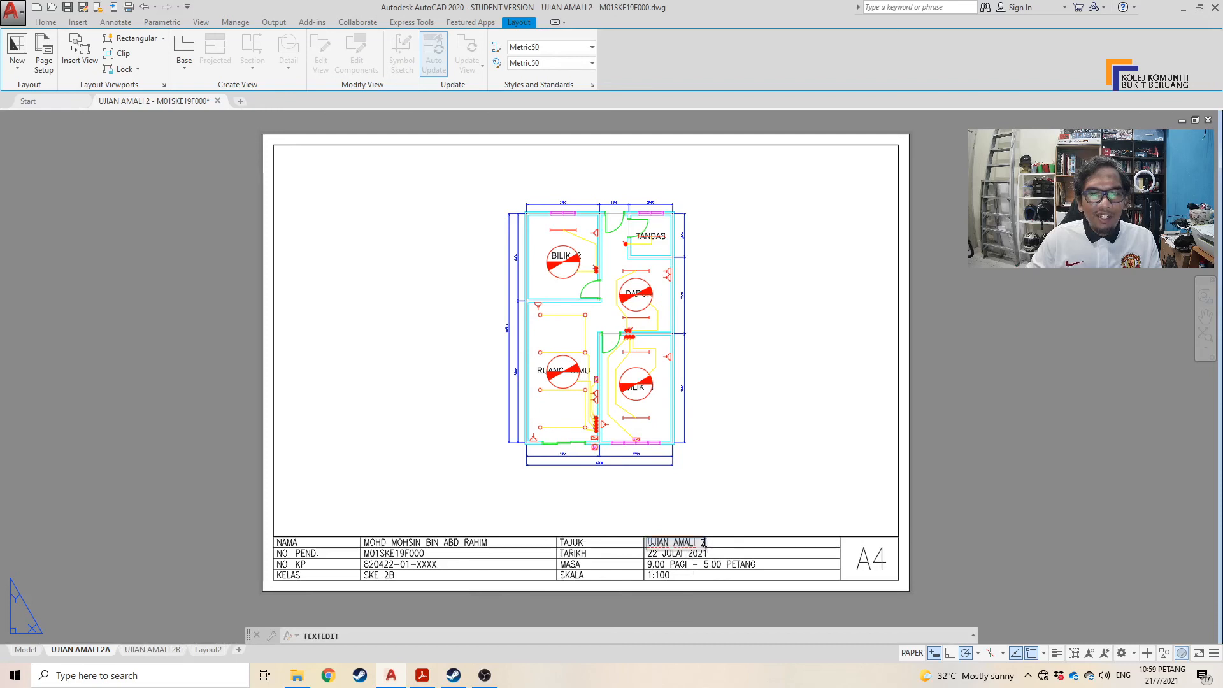
pyautogui.click(716, 527)
pyautogui.press('Escape')
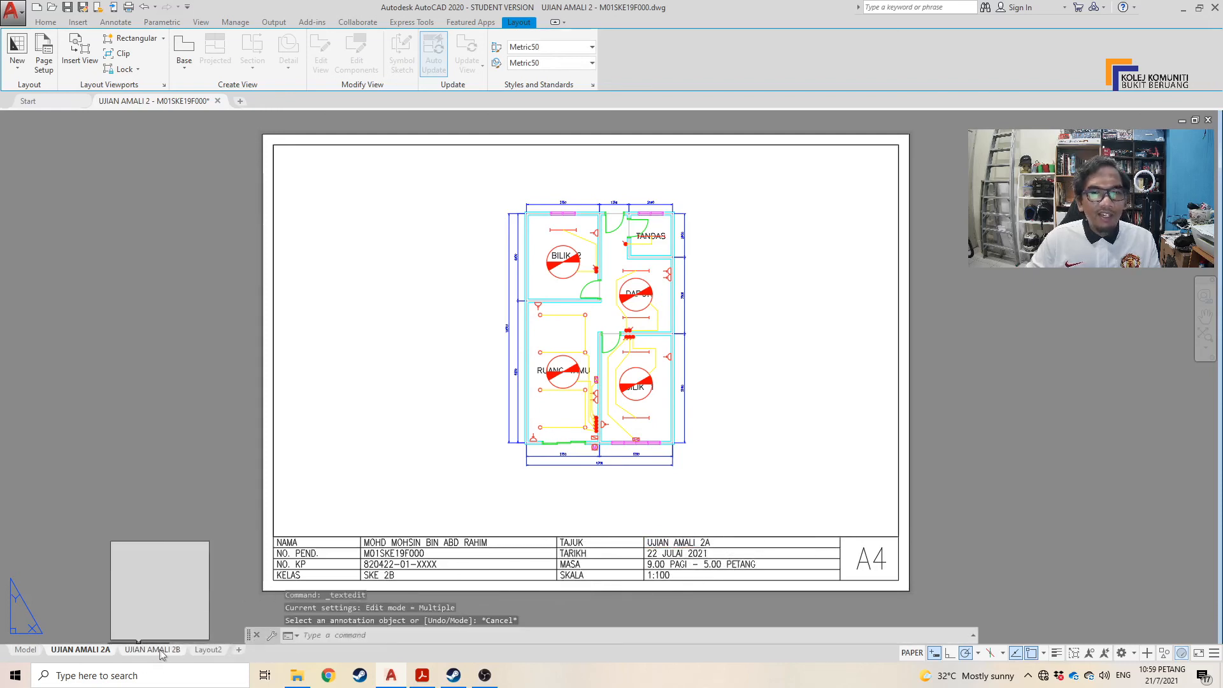
# On the UJIAN AMALI 2B layout, change the TAJUK entry in the title block to UJIAN AMALI 2B
pyautogui.click(160, 651)
pyautogui.doubleClick(699, 542)
pyautogui.click(704, 543)
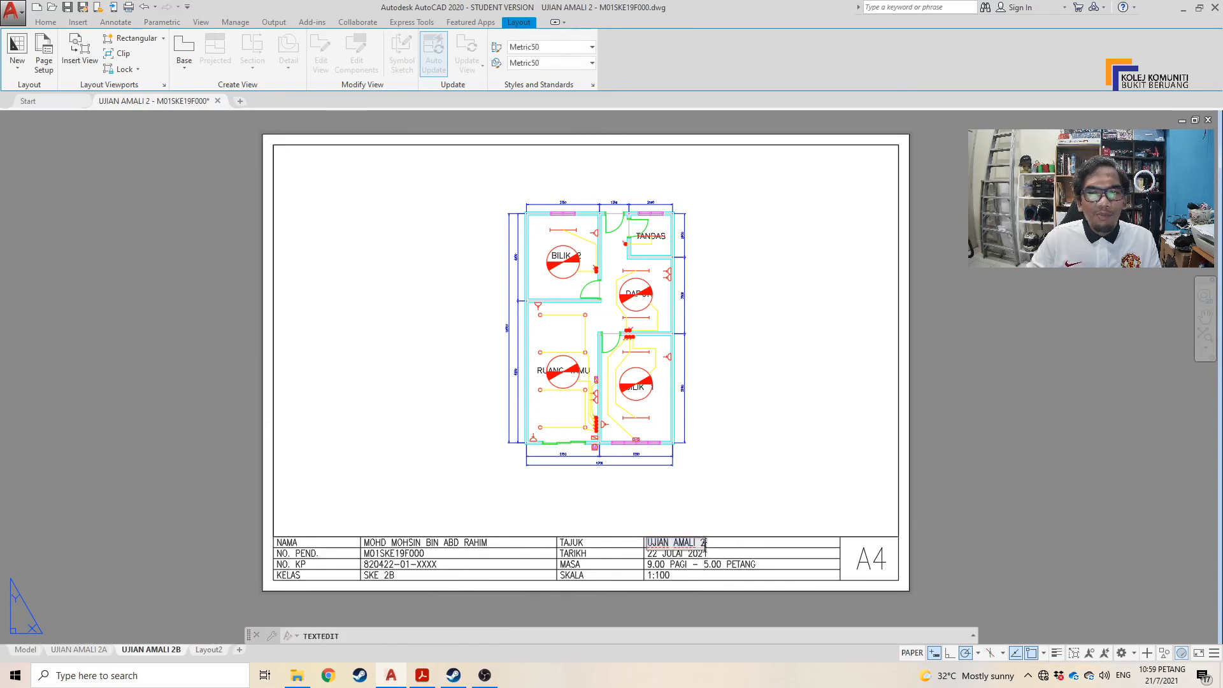
pyautogui.write('B')
pyautogui.click(741, 553)
pyautogui.press('Escape')
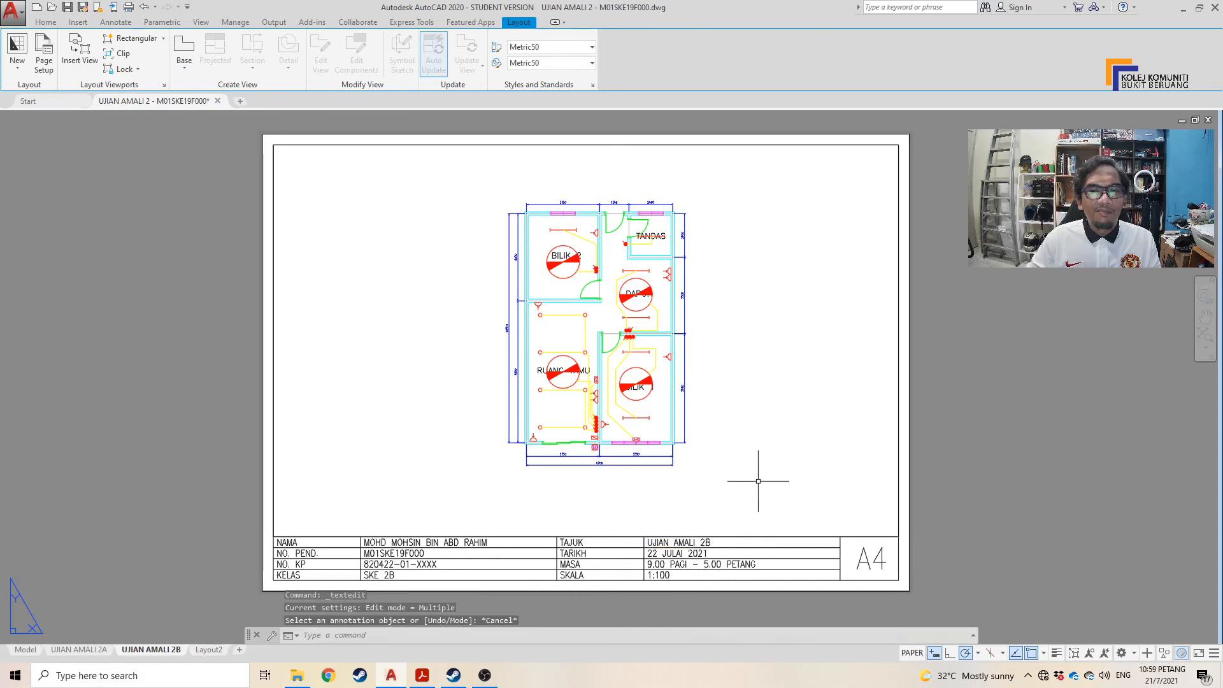
# On the UJIAN AMALI 2A layout, freeze the ELECTRICAL and WIRING layers in the house plan viewport only, and return to paper space
pyautogui.click(87, 651)
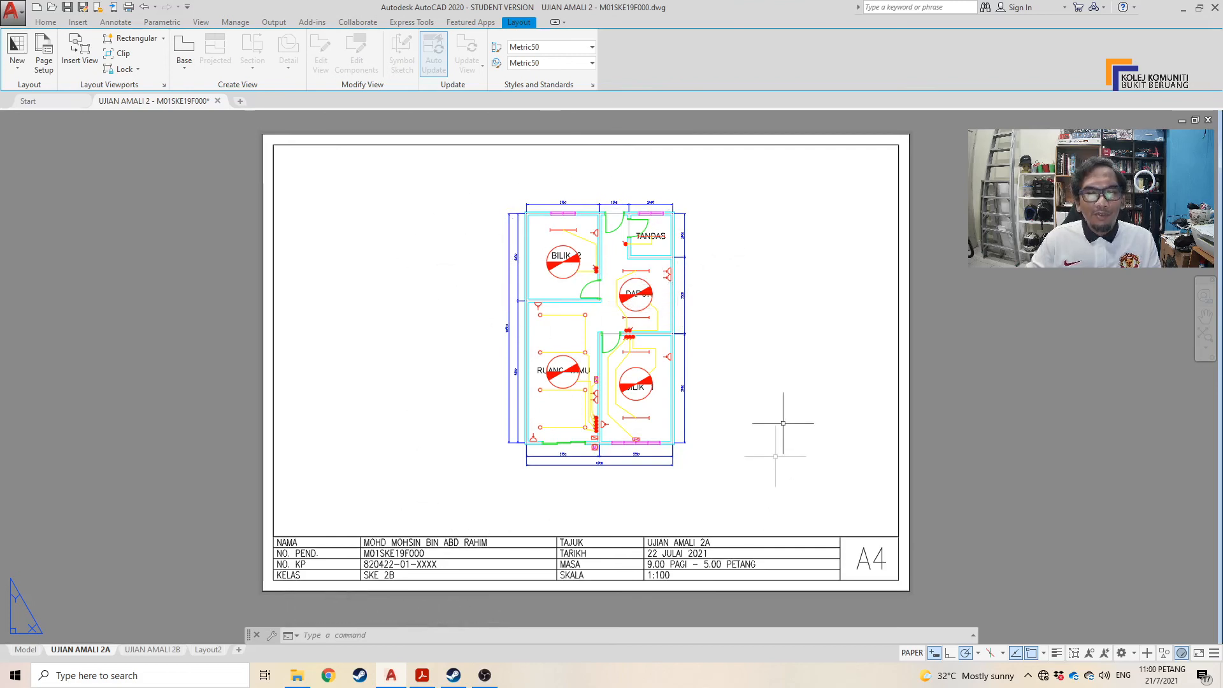
pyautogui.click(25, 650)
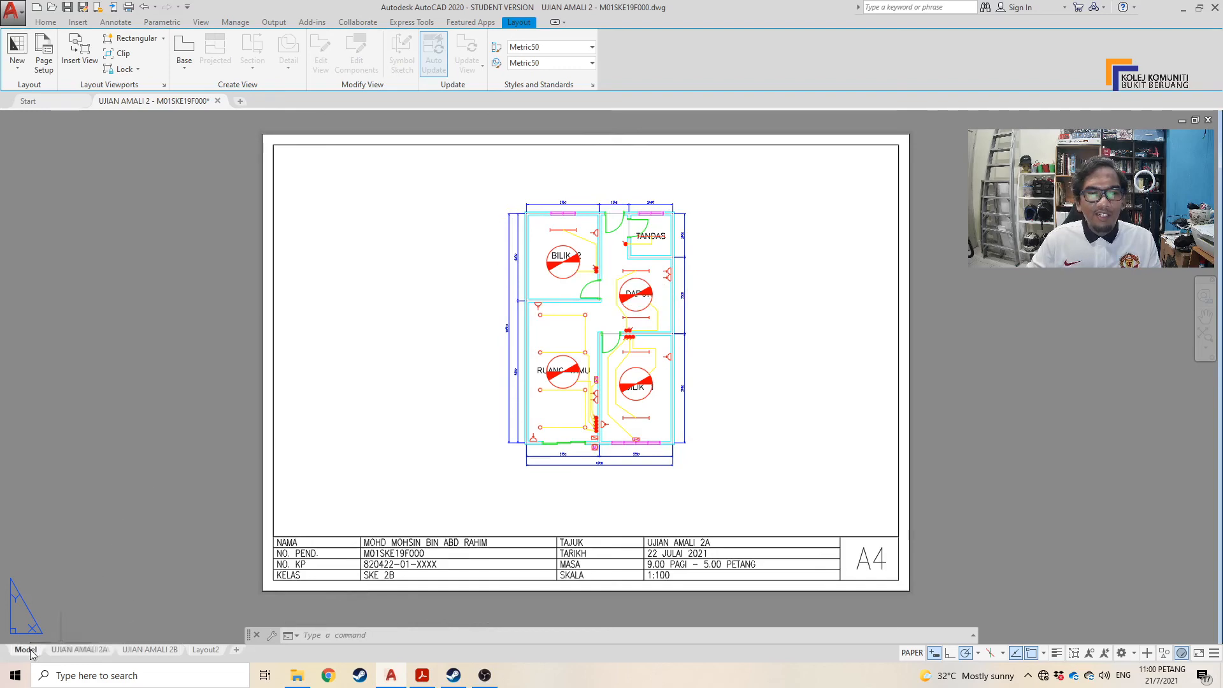
pyautogui.click(80, 650)
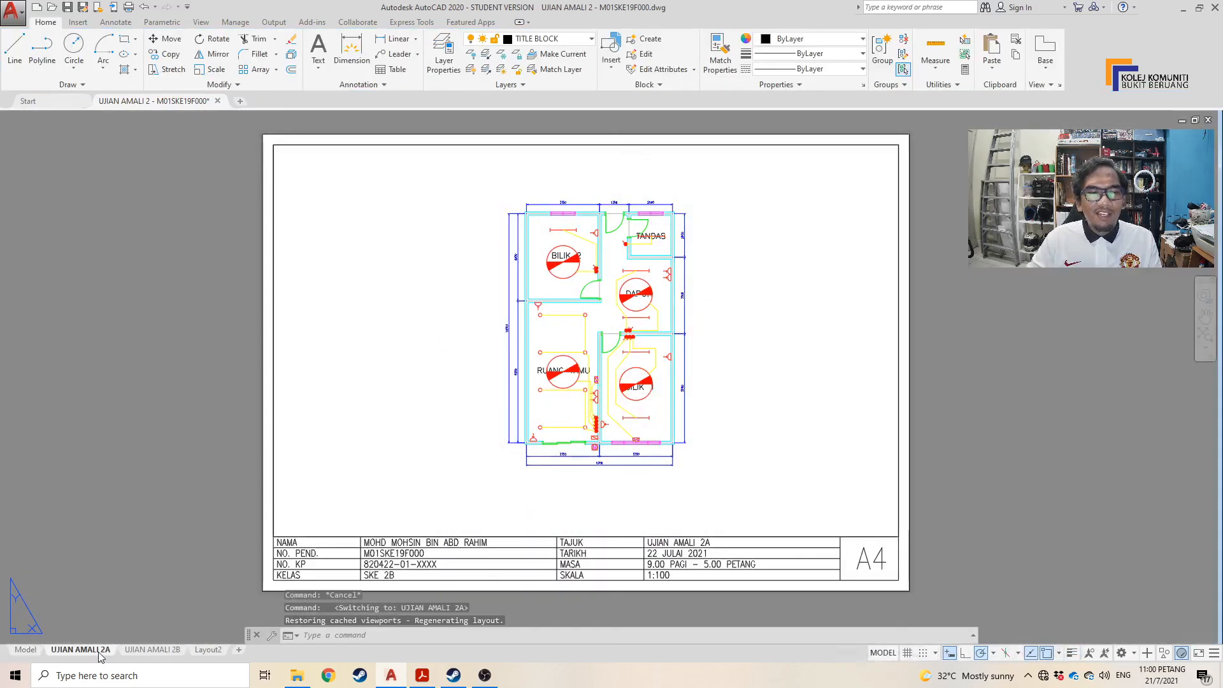
pyautogui.doubleClick(457, 226)
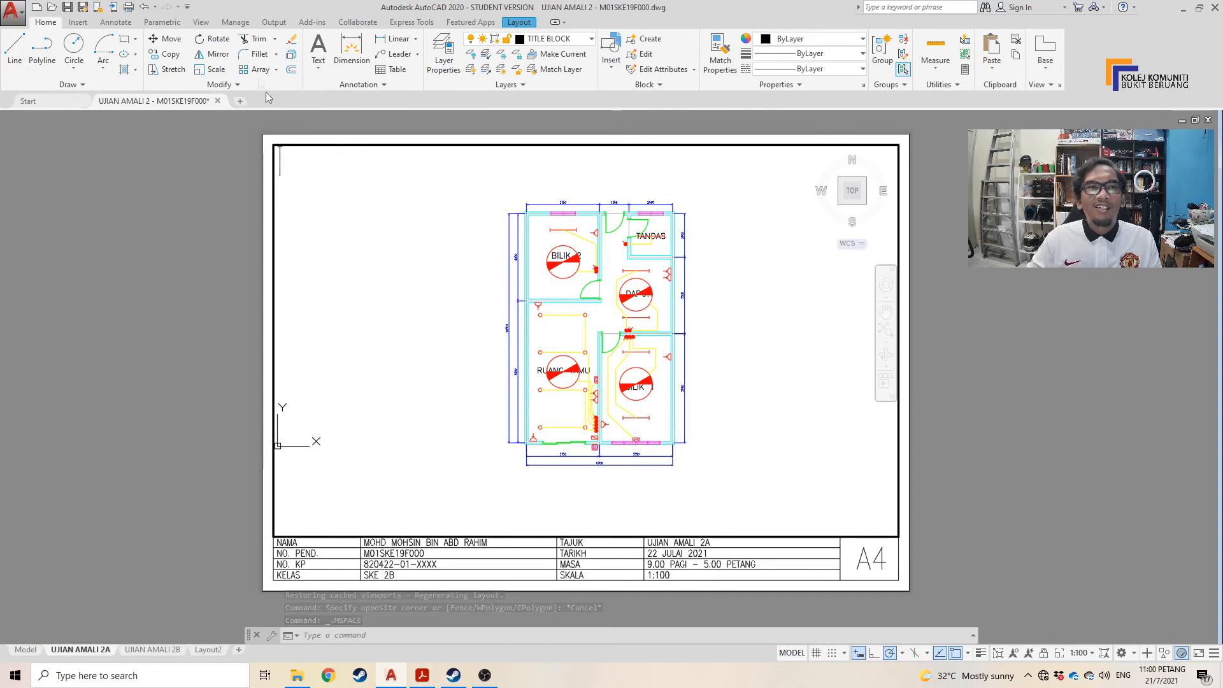
pyautogui.click(444, 49)
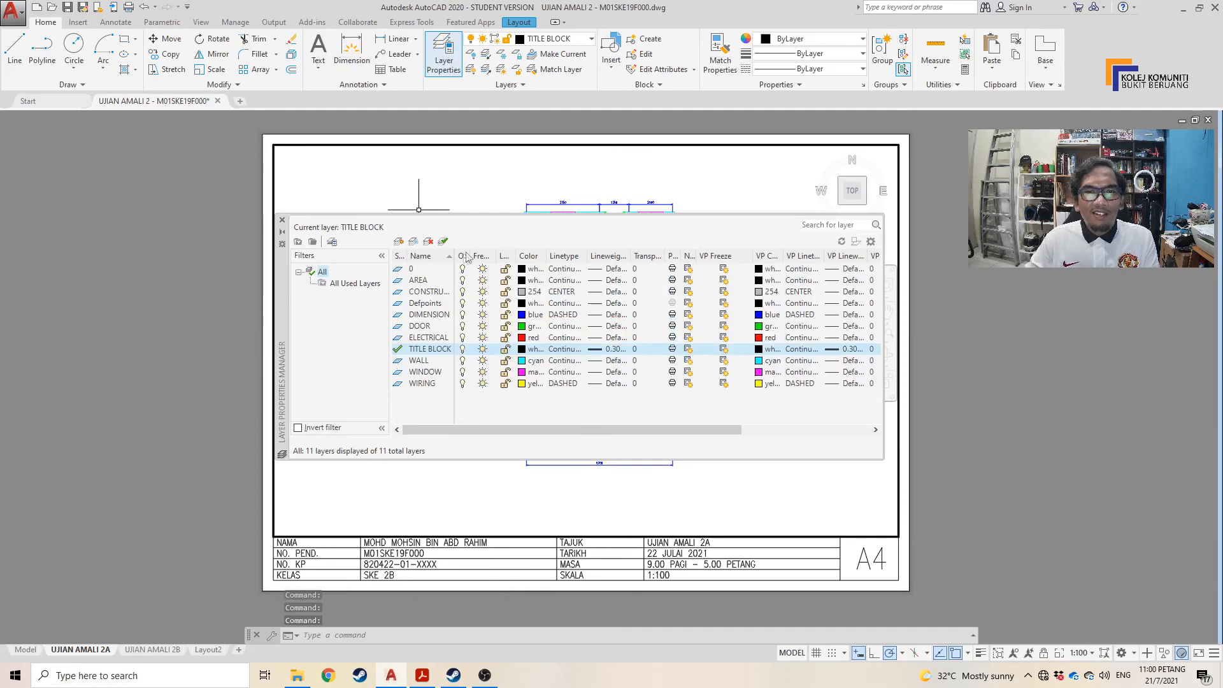
pyautogui.moveTo(471, 255); pyautogui.dragTo(528, 258)
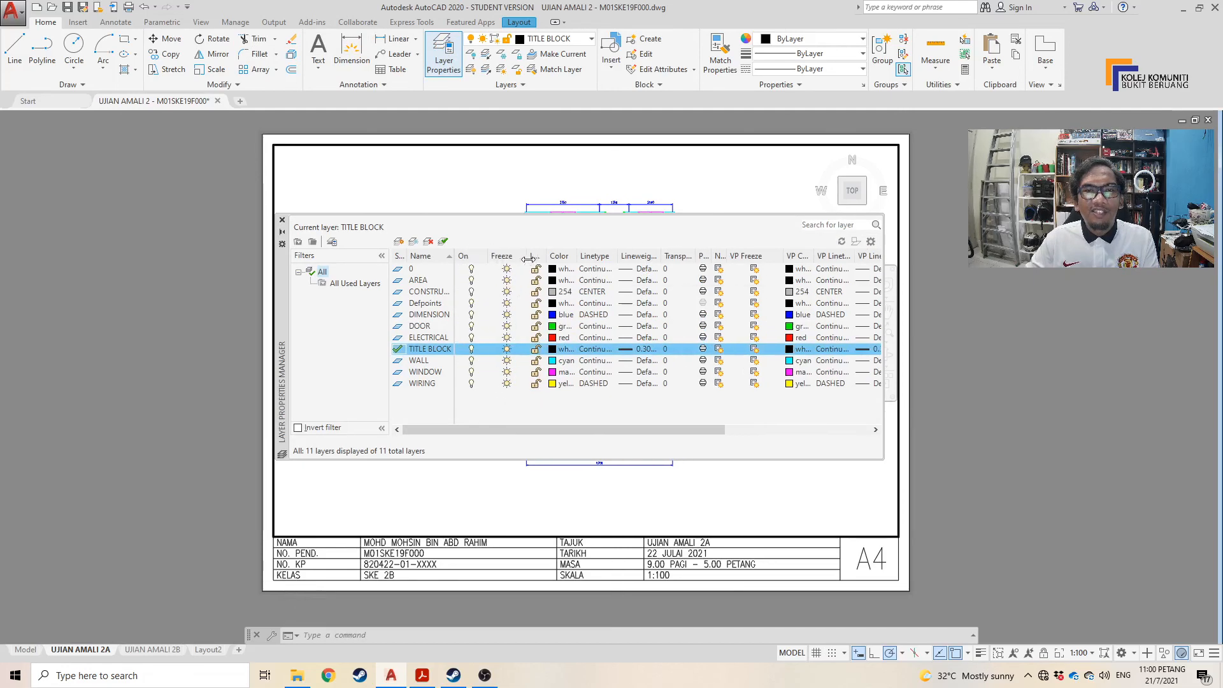
pyautogui.moveTo(457, 431); pyautogui.dragTo(539, 431)
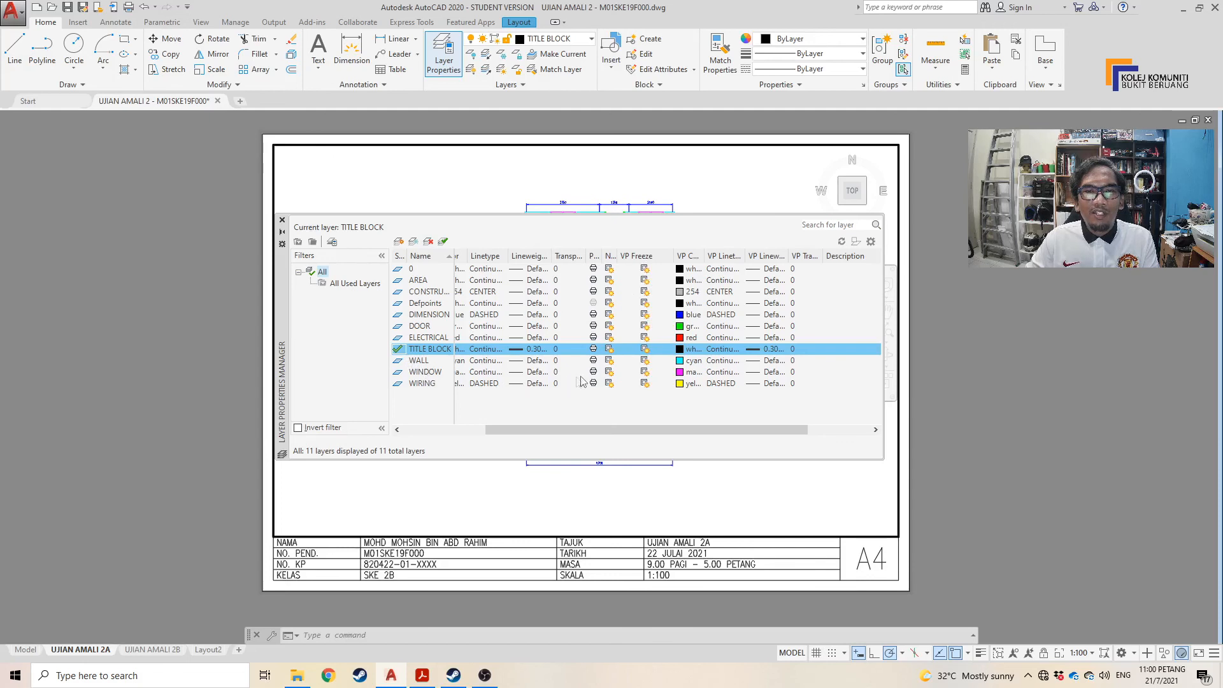
pyautogui.click(645, 337)
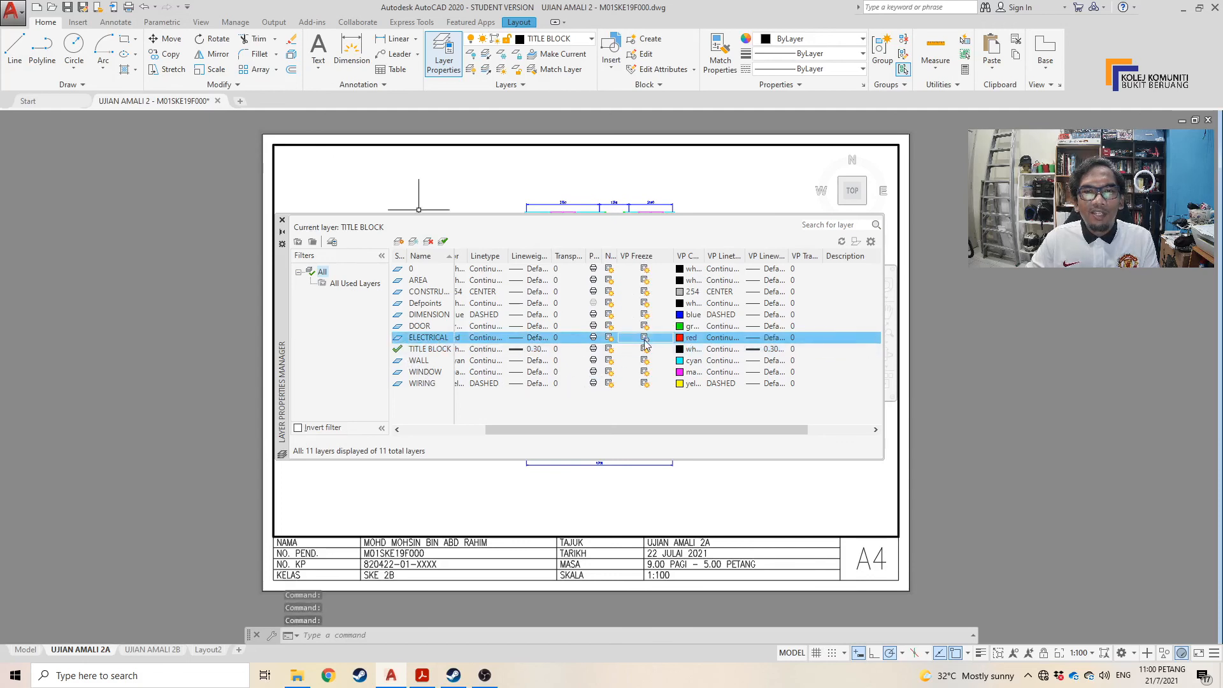
pyautogui.click(645, 384)
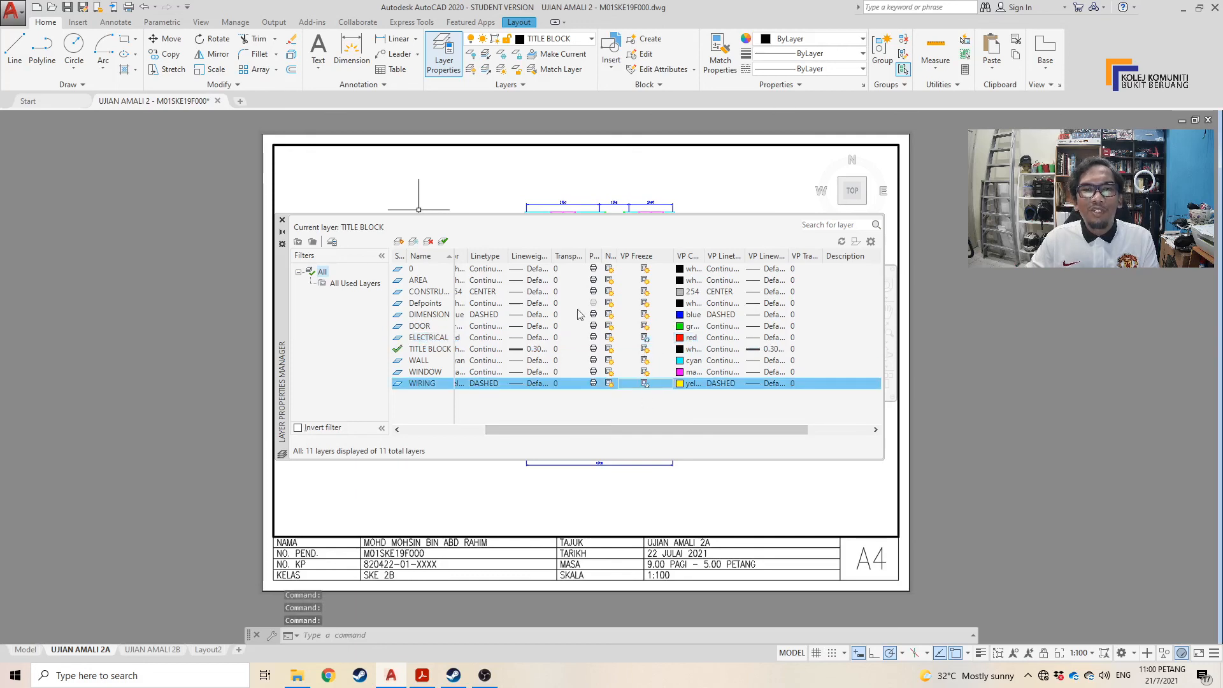
pyautogui.click(282, 221)
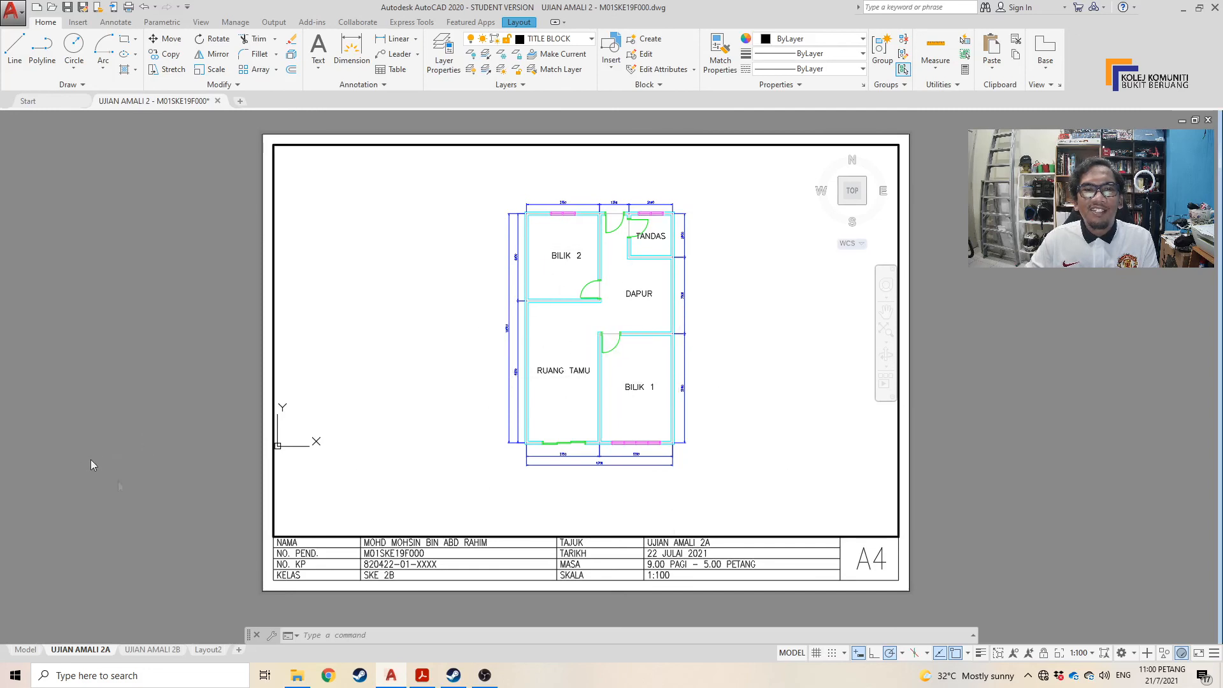
pyautogui.doubleClick(352, 573)
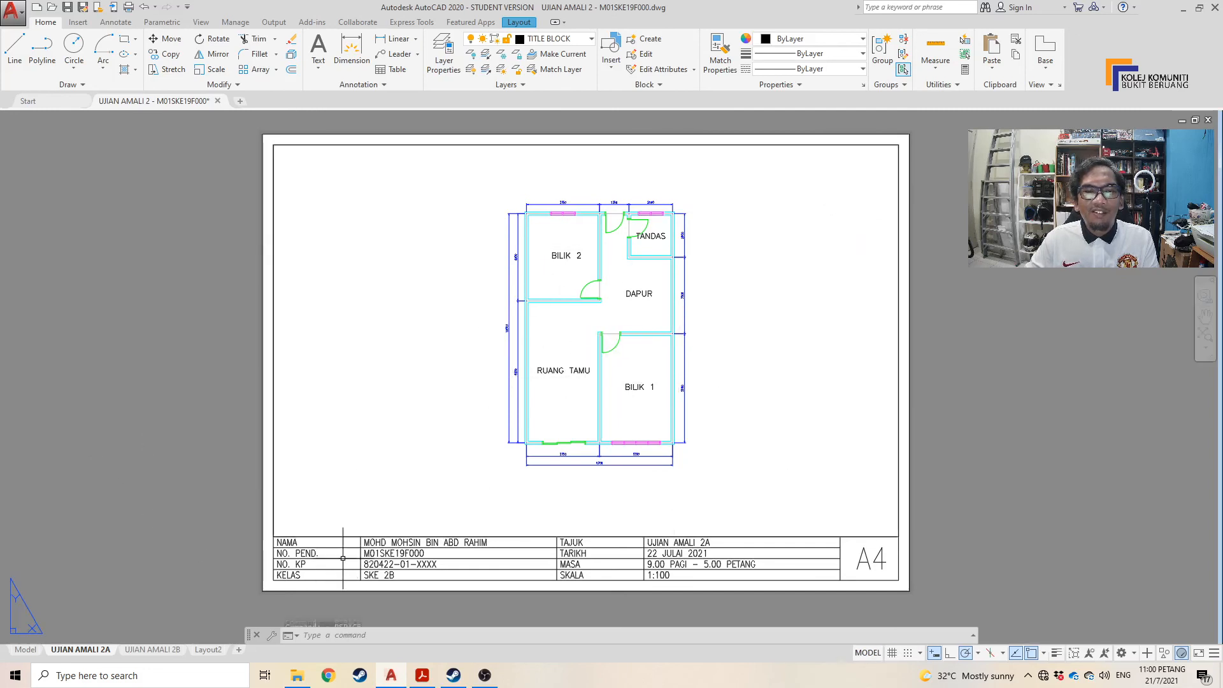
# On the UJIAN AMALI 2B layout, freeze the AREA and DIMENSION layers in the house plan viewport only, and return to paper space
pyautogui.scroll(-4, 704, 404)
pyautogui.scroll(2, 691, 402)
pyautogui.scroll(2, 691, 403)
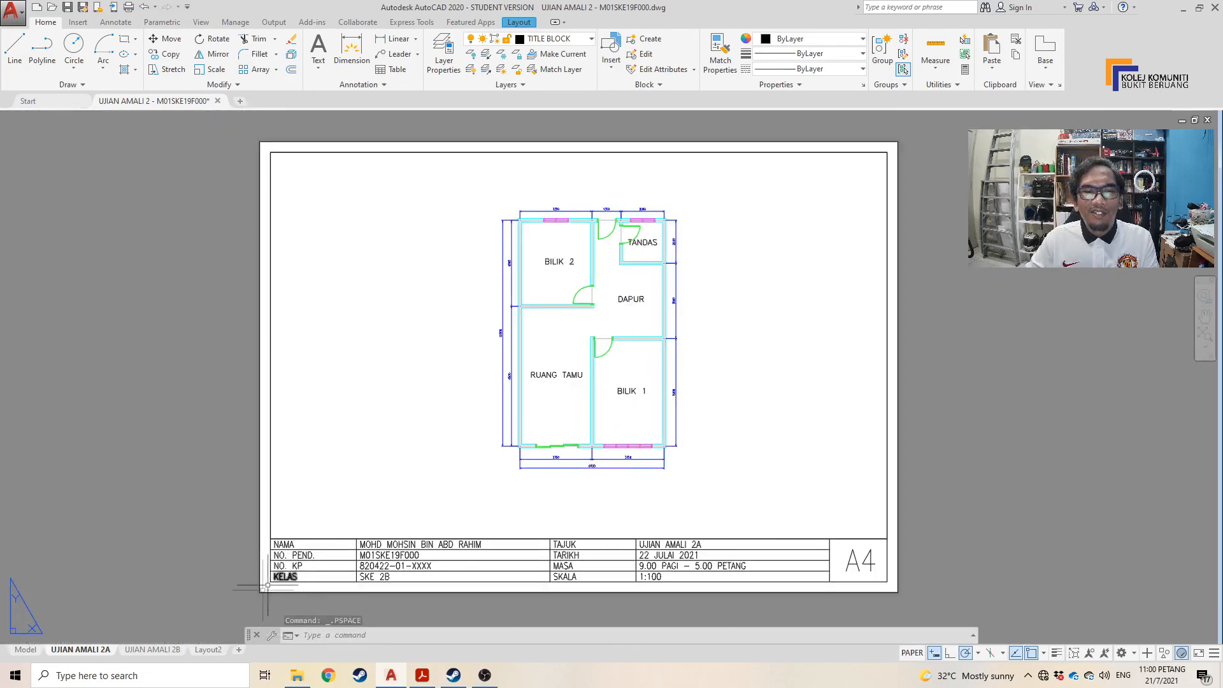
pyautogui.click(153, 650)
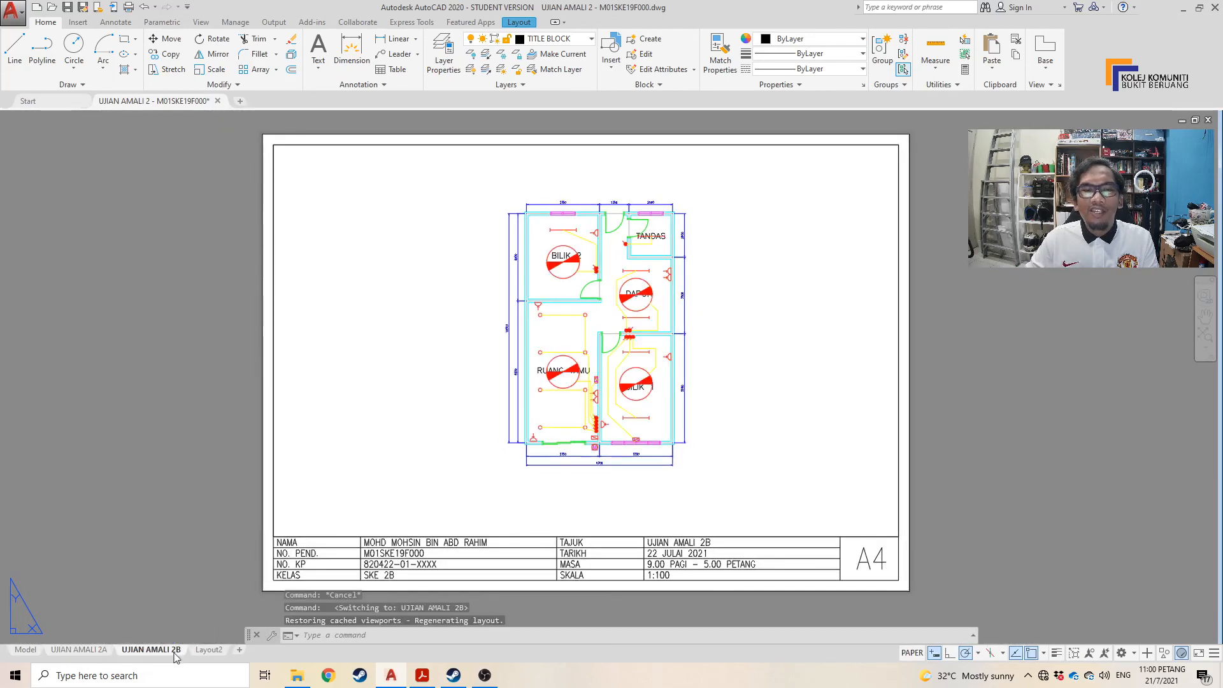
pyautogui.doubleClick(442, 219)
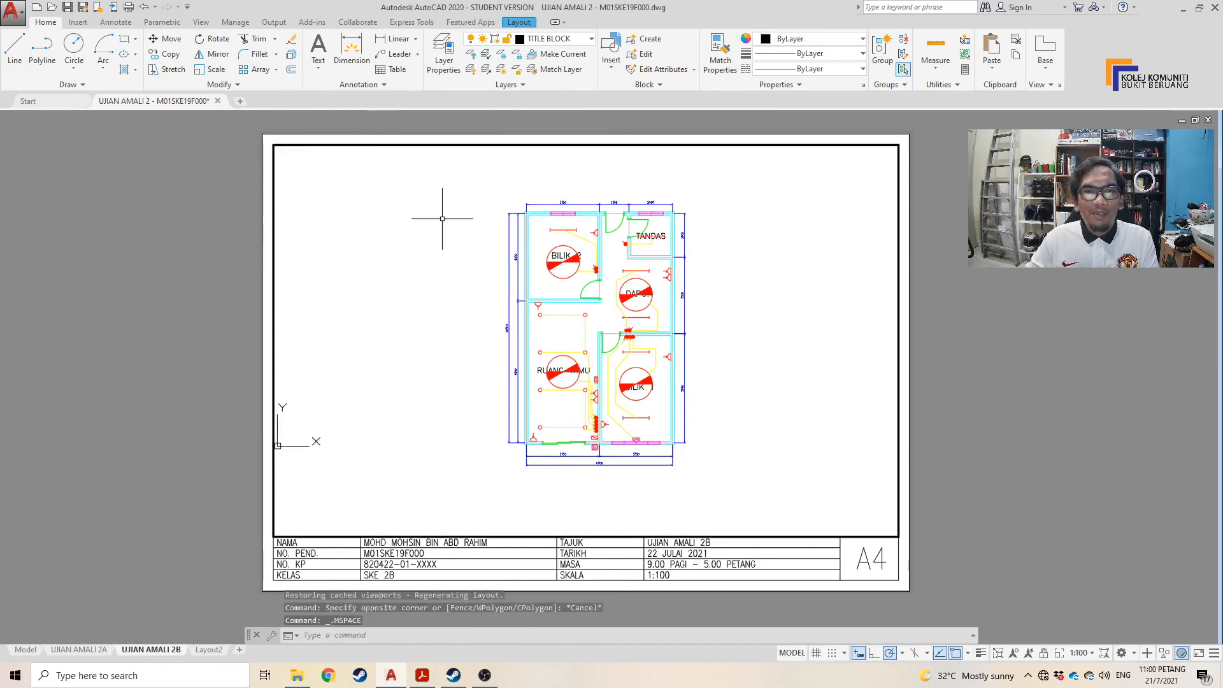
pyautogui.click(446, 51)
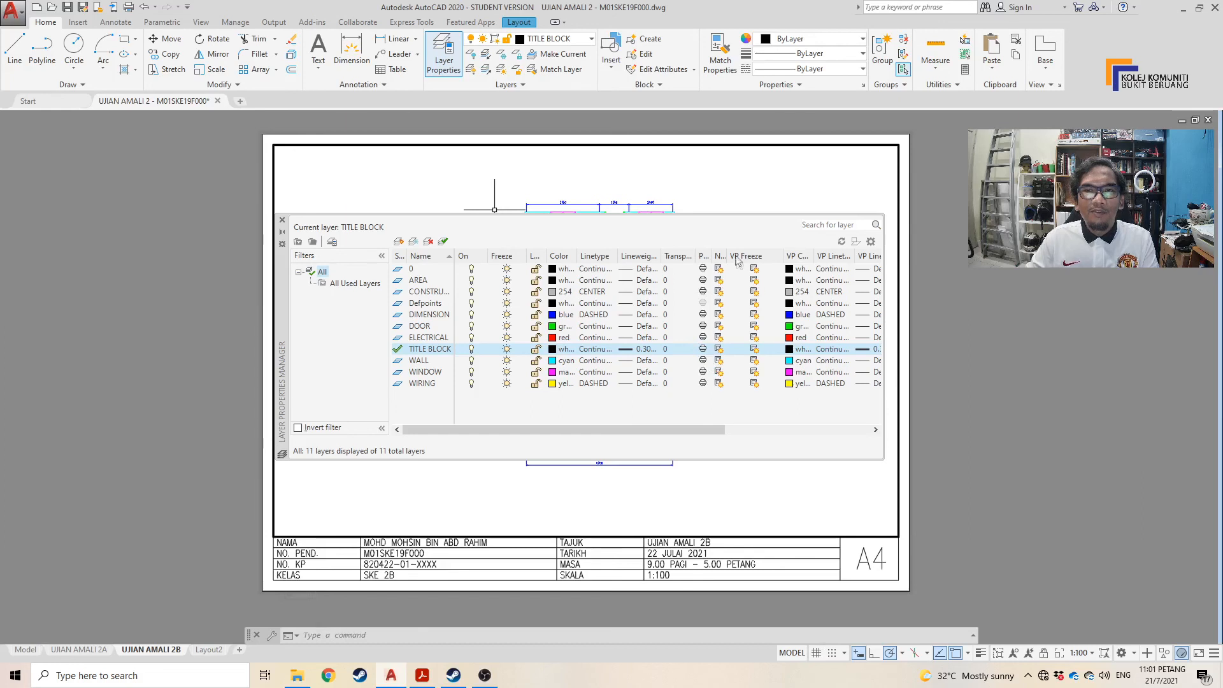
pyautogui.click(755, 282)
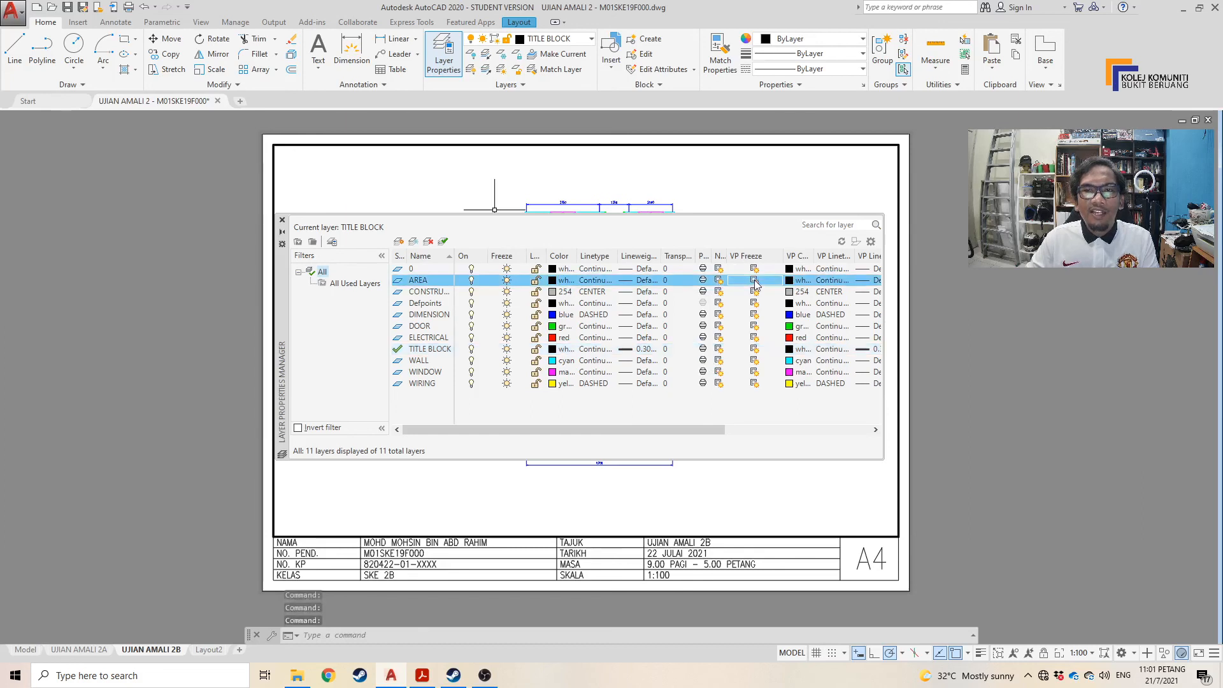
pyautogui.click(756, 315)
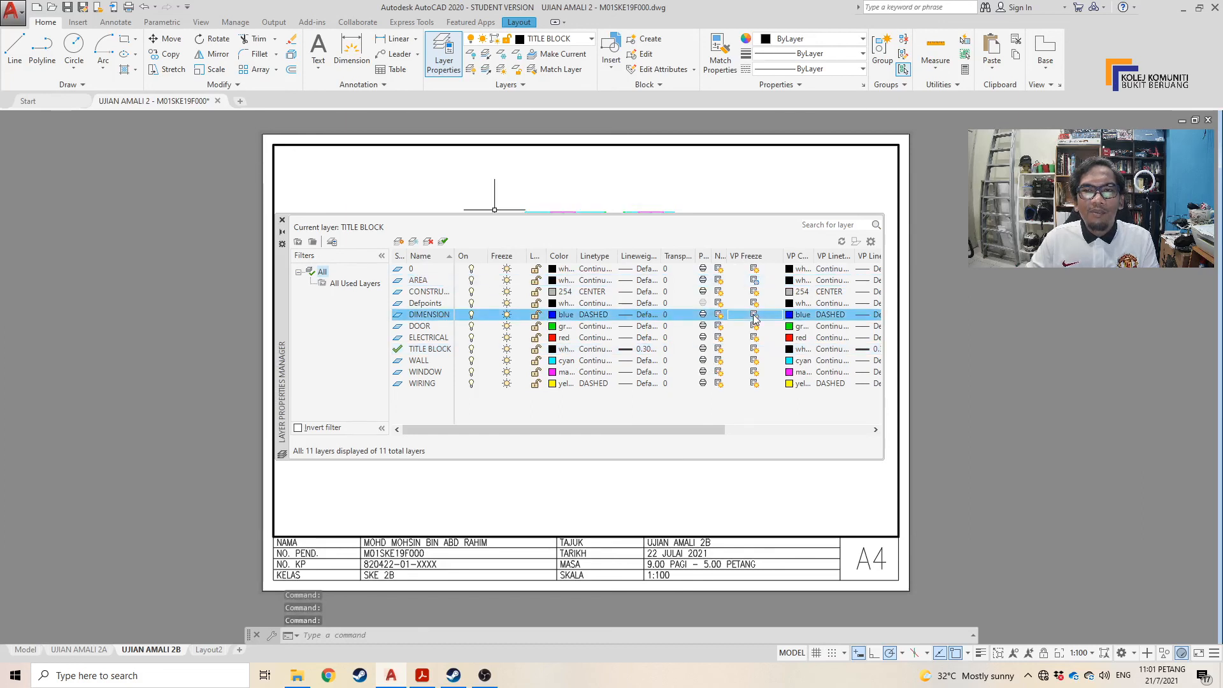
pyautogui.click(281, 222)
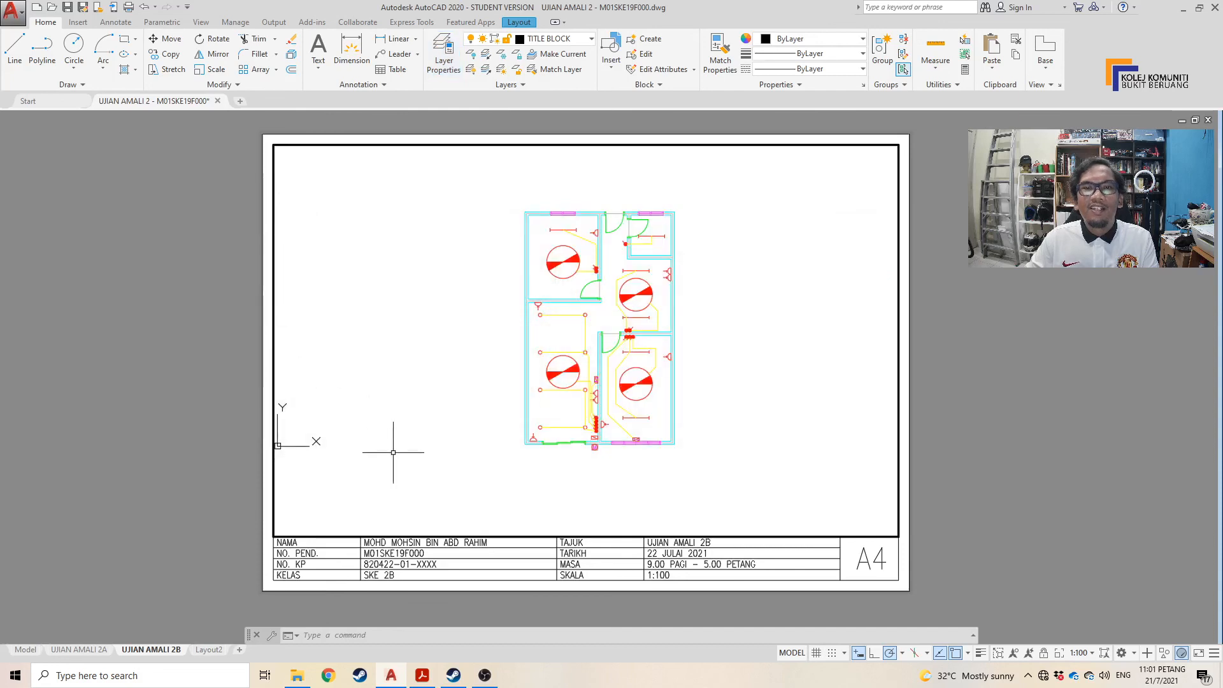
pyautogui.doubleClick(648, 580)
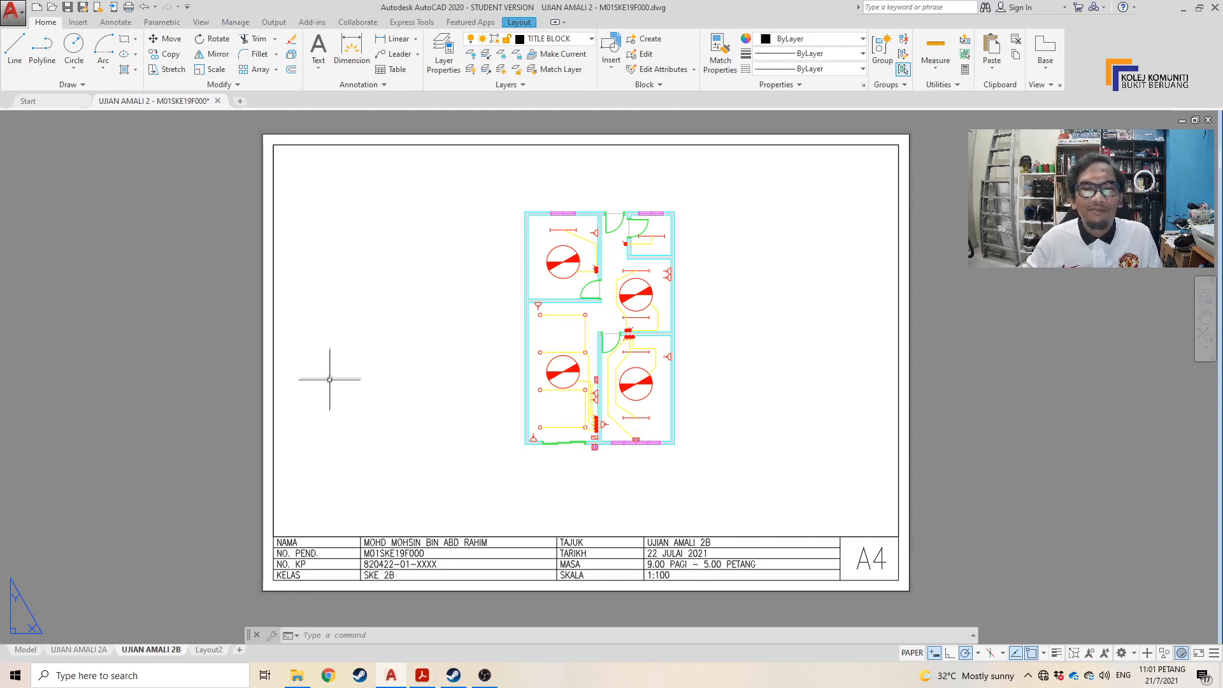
# Switch to the exam PDF in Acrobat Reader, check the instructions for printing and naming both layouts, and return to AutoCAD
pyautogui.hotkey('alt', 'Tab')
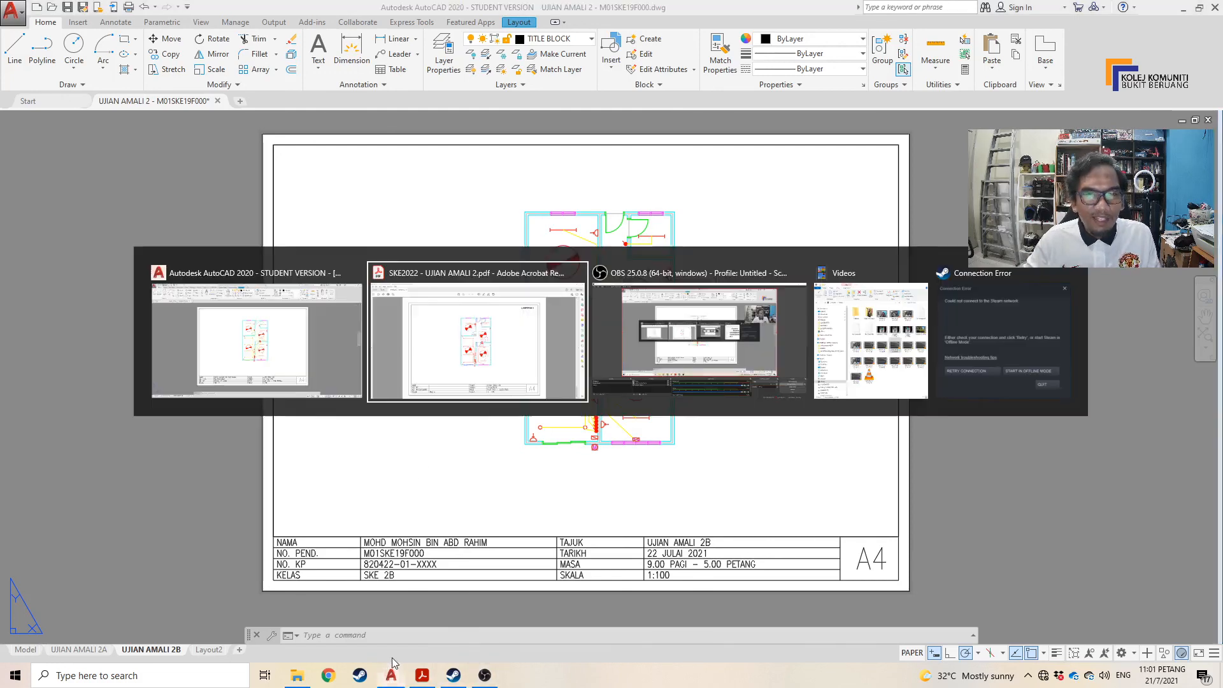
pyautogui.hotkey('alt', 'Tab')
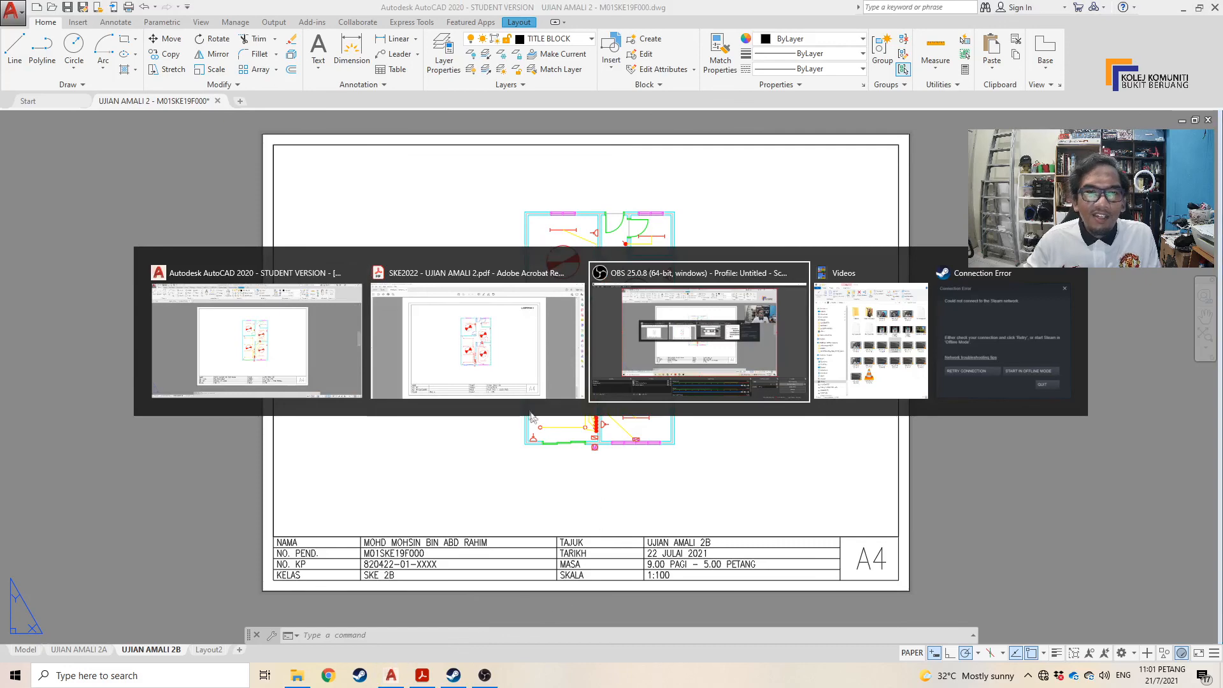
pyautogui.hotkey('alt', 'Tab')
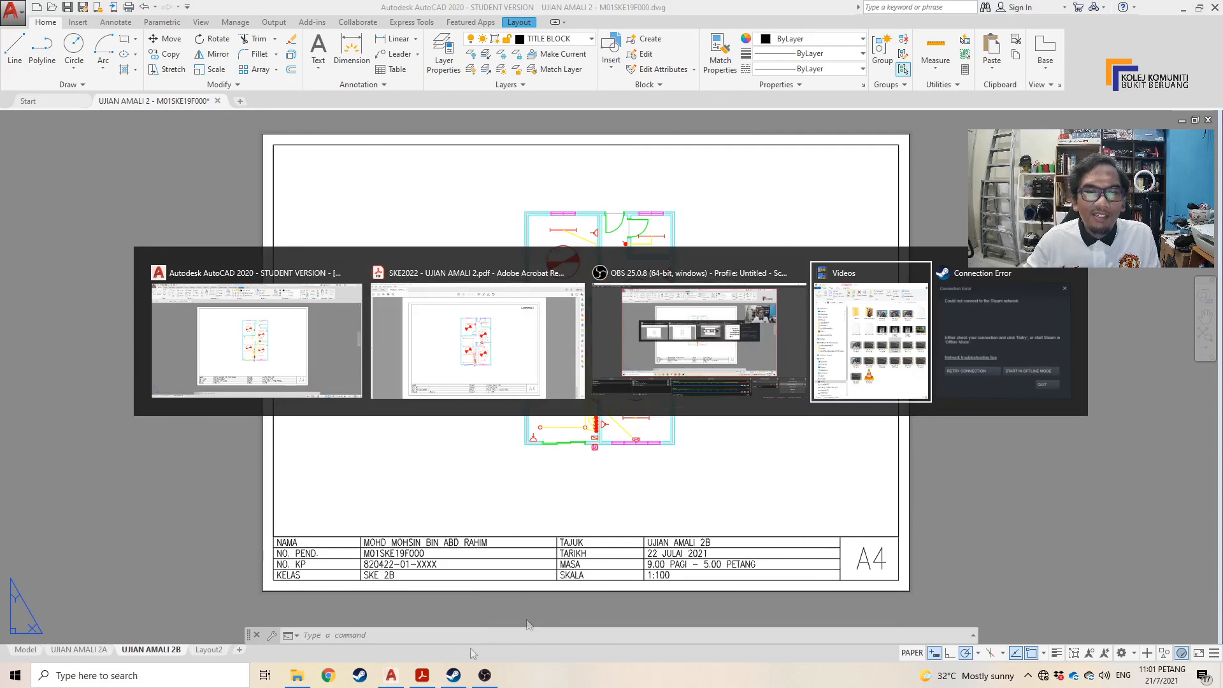
pyautogui.click(426, 677)
pyautogui.scroll(15, 497, 440)
pyautogui.scroll(20, 497, 440)
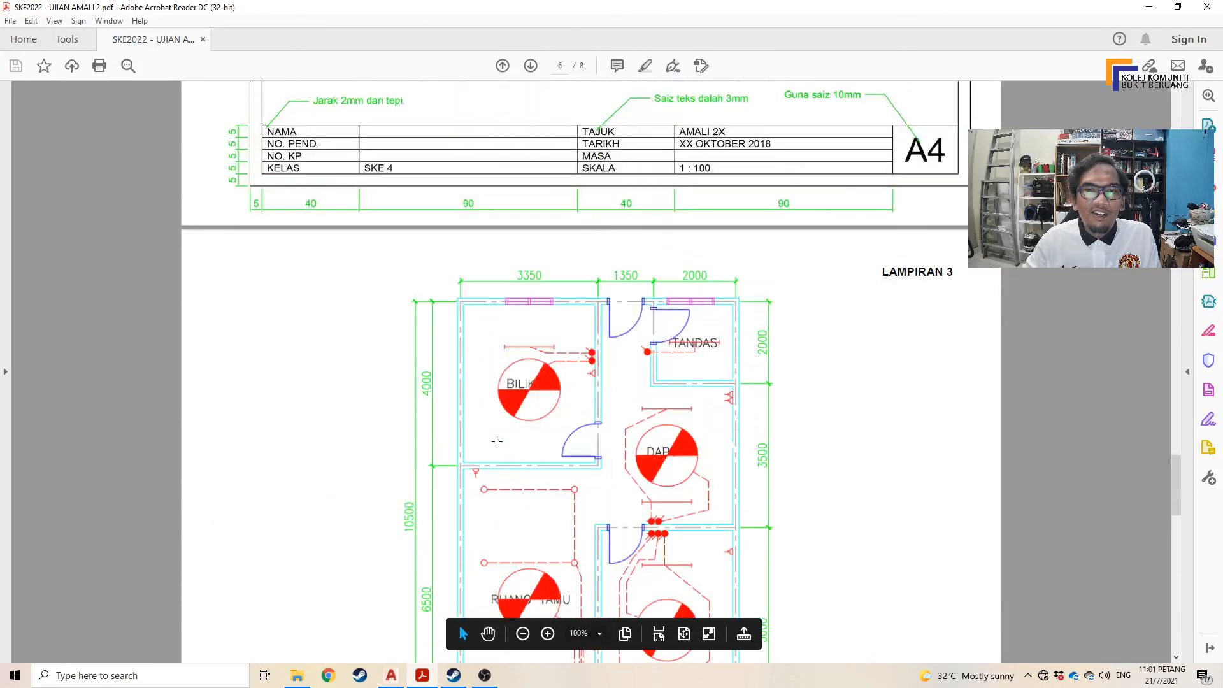
pyautogui.scroll(10, 497, 445)
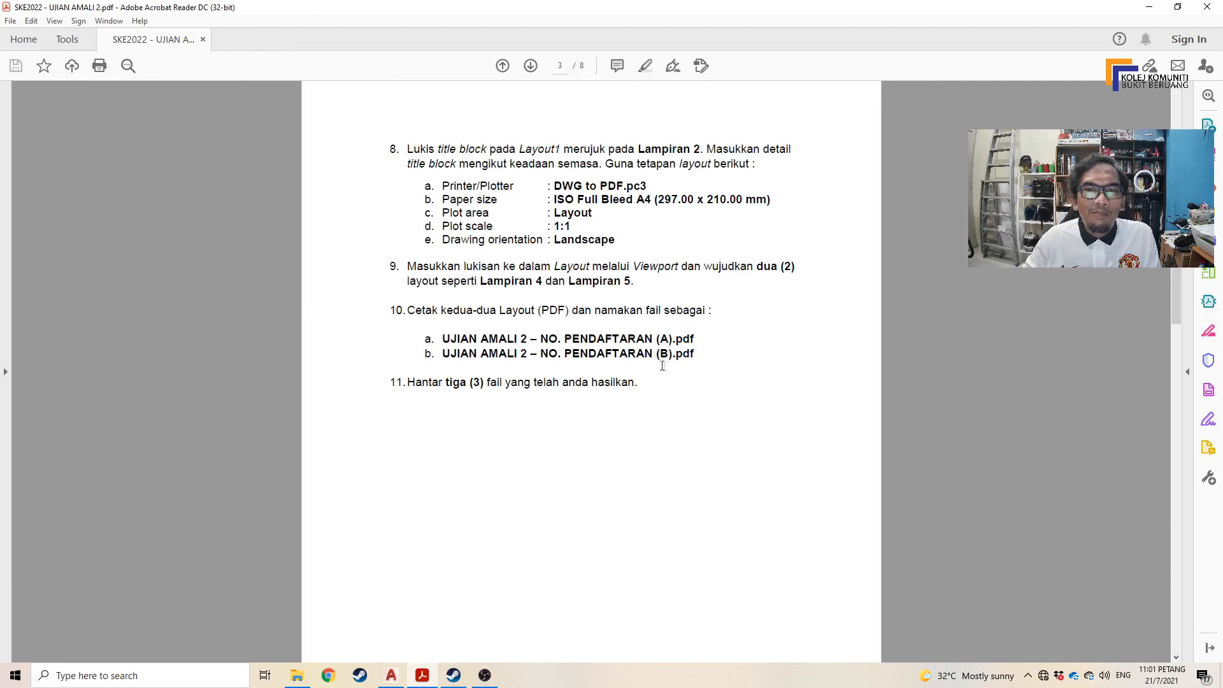
pyautogui.hotkey('alt', 'Tab')
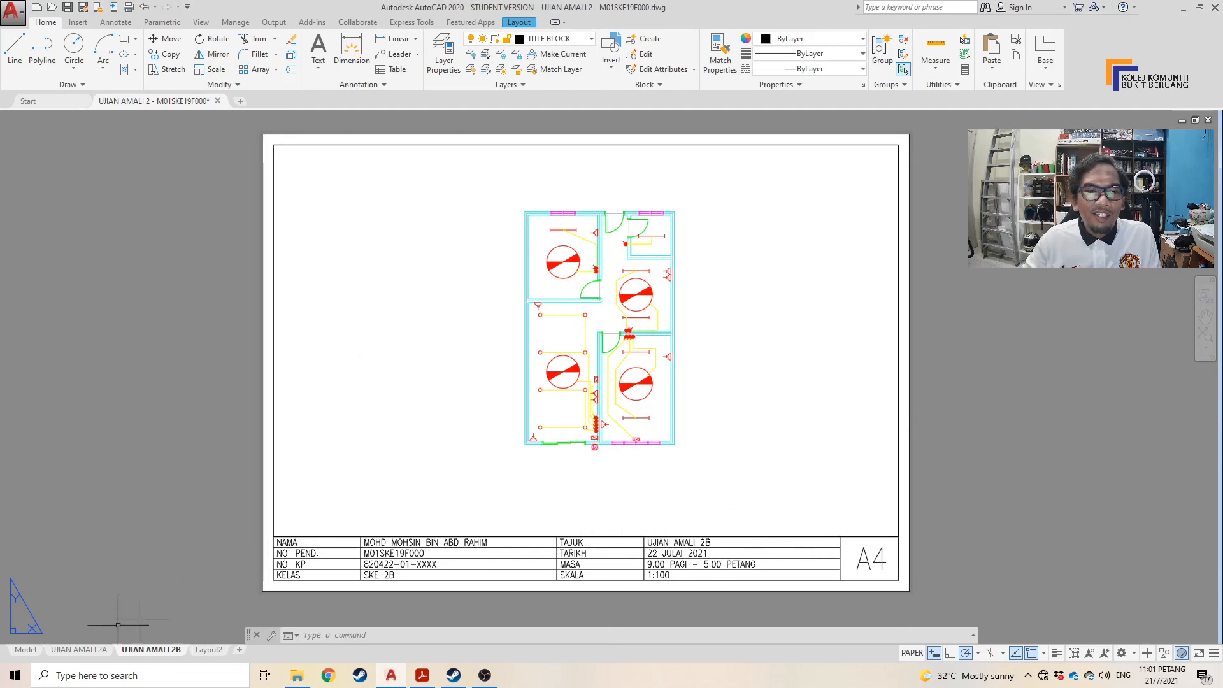
# Preview the UJIAN AMALI 2A layout with its DWG To PDF plot settings and start the plot
pyautogui.click(75, 650)
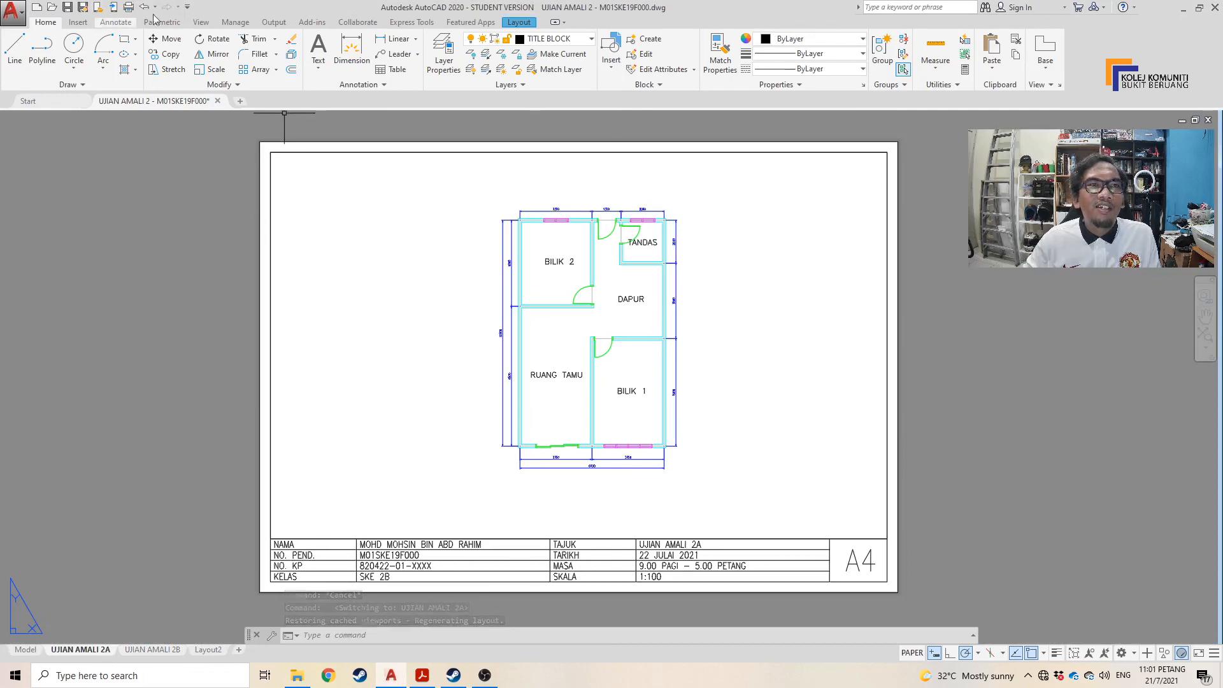
pyautogui.click(274, 22)
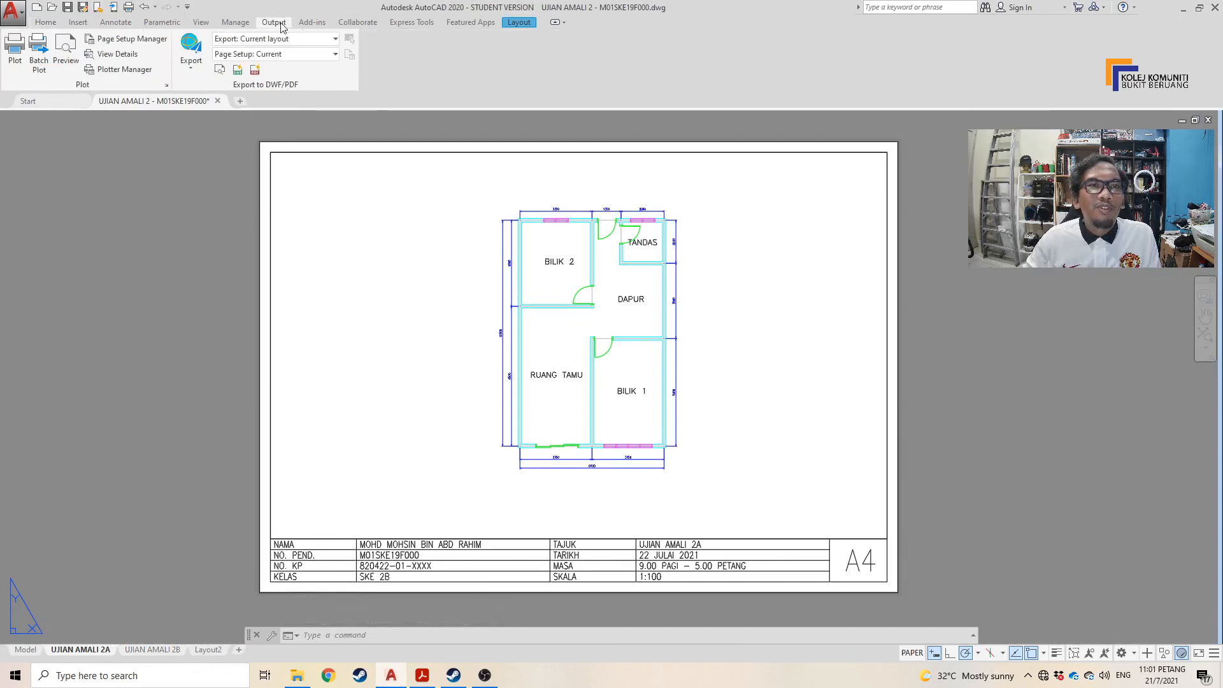
pyautogui.click(14, 51)
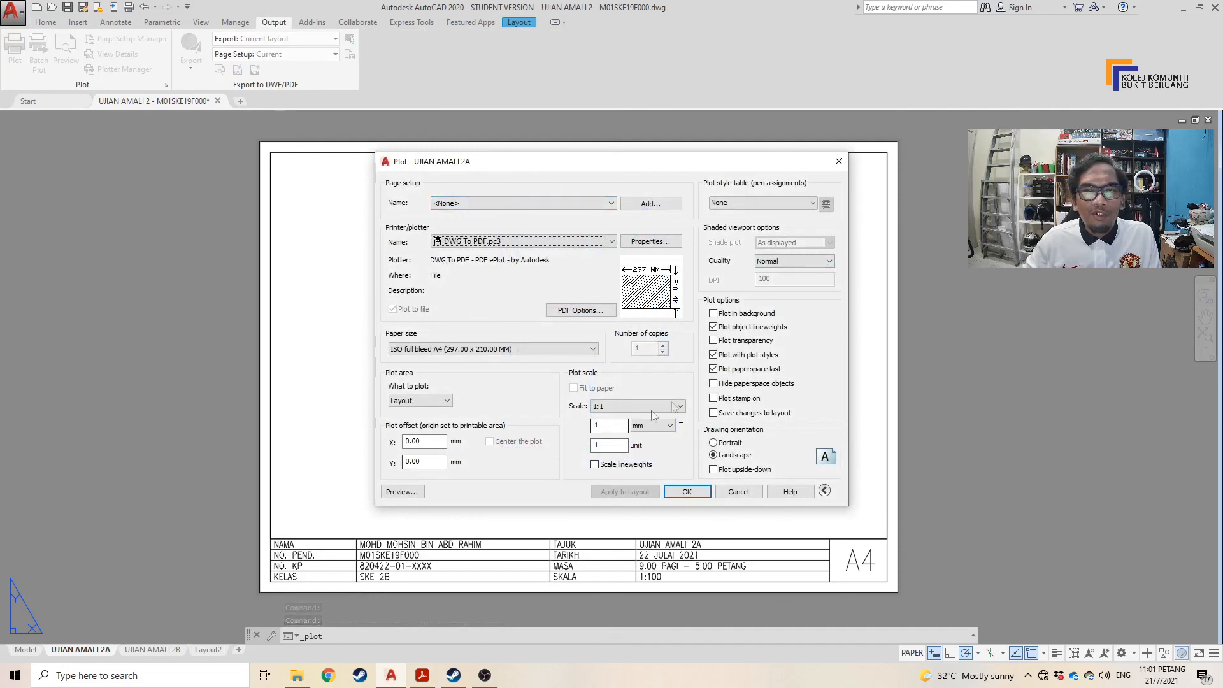
pyautogui.click(397, 494)
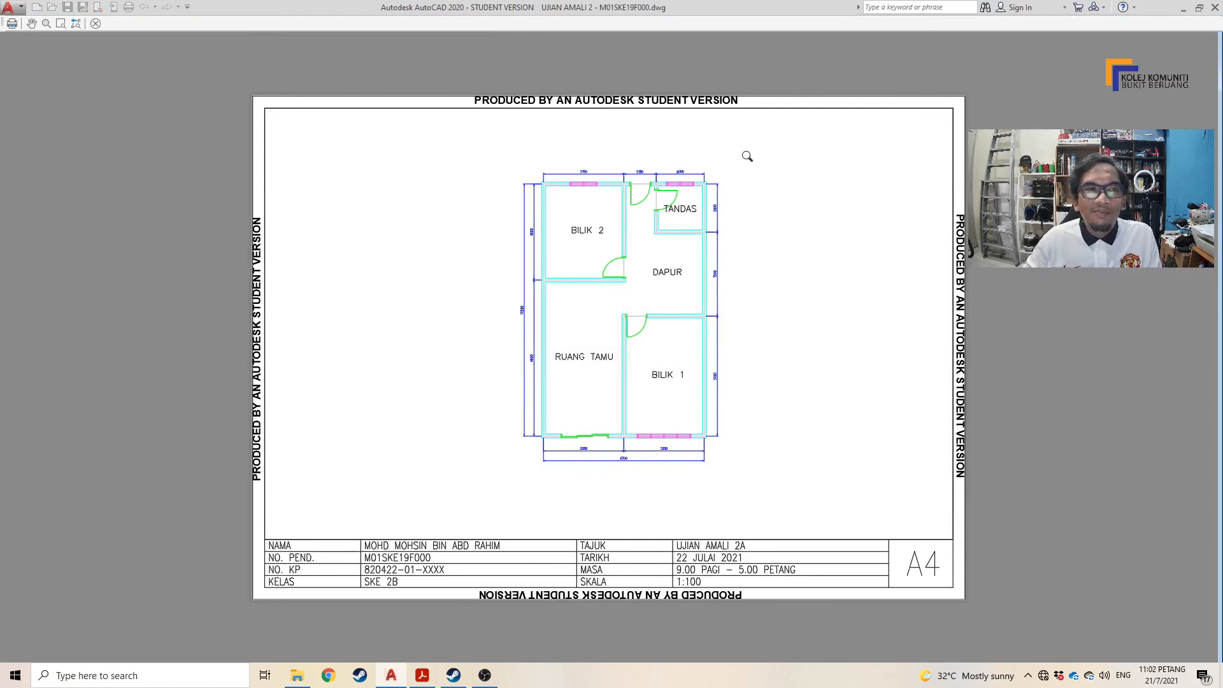
pyautogui.click(12, 25)
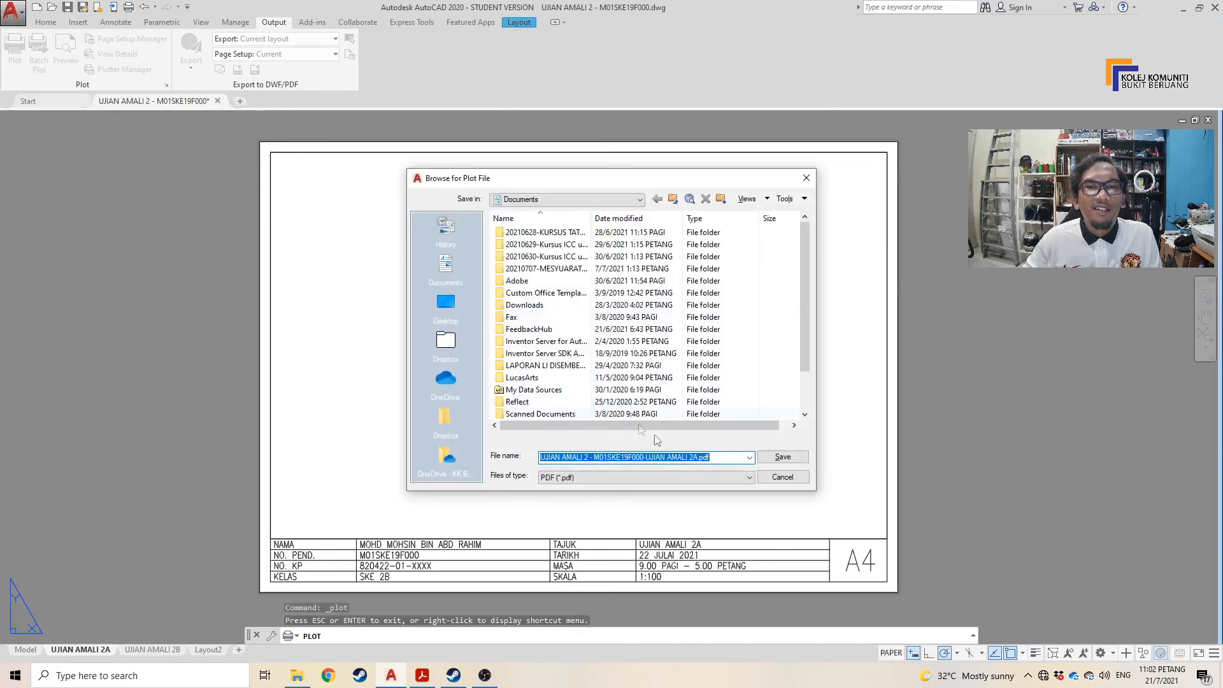
# Set the plot file's save location to the UJIAN AMALI folder inside SKE2022 - SKE 2B, PENILAIAN
pyautogui.click(448, 457)
pyautogui.doubleClick(515, 244)
pyautogui.doubleClick(518, 294)
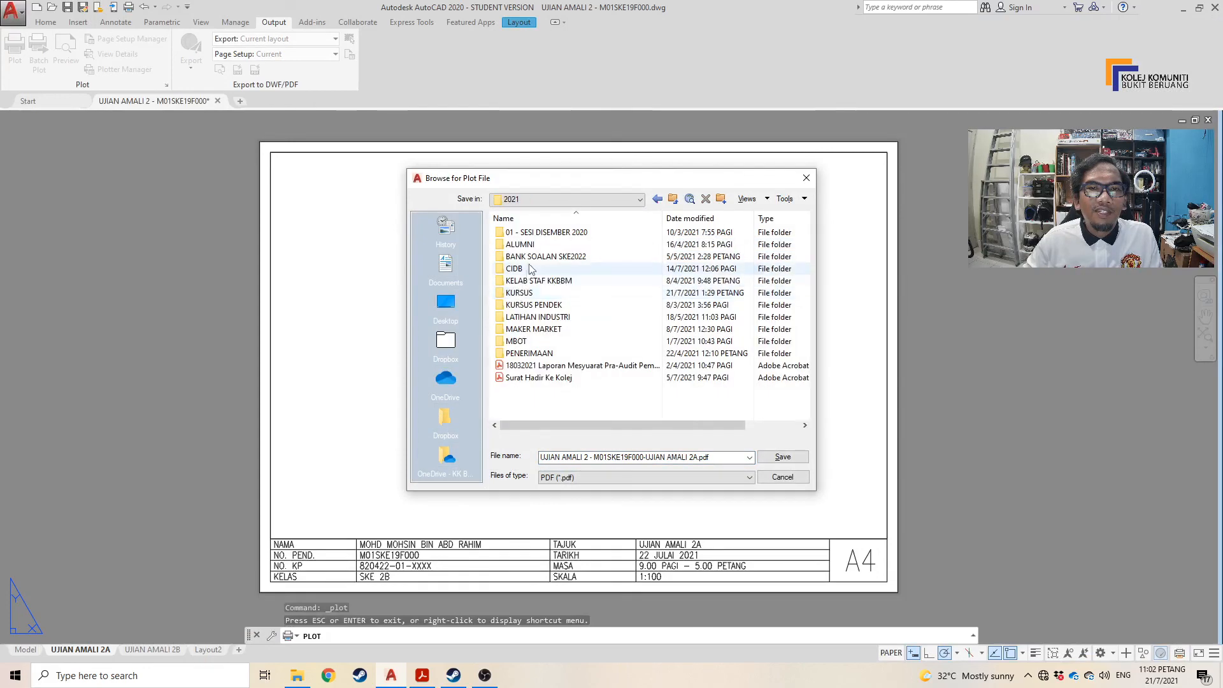
pyautogui.doubleClick(534, 245)
pyautogui.doubleClick(533, 245)
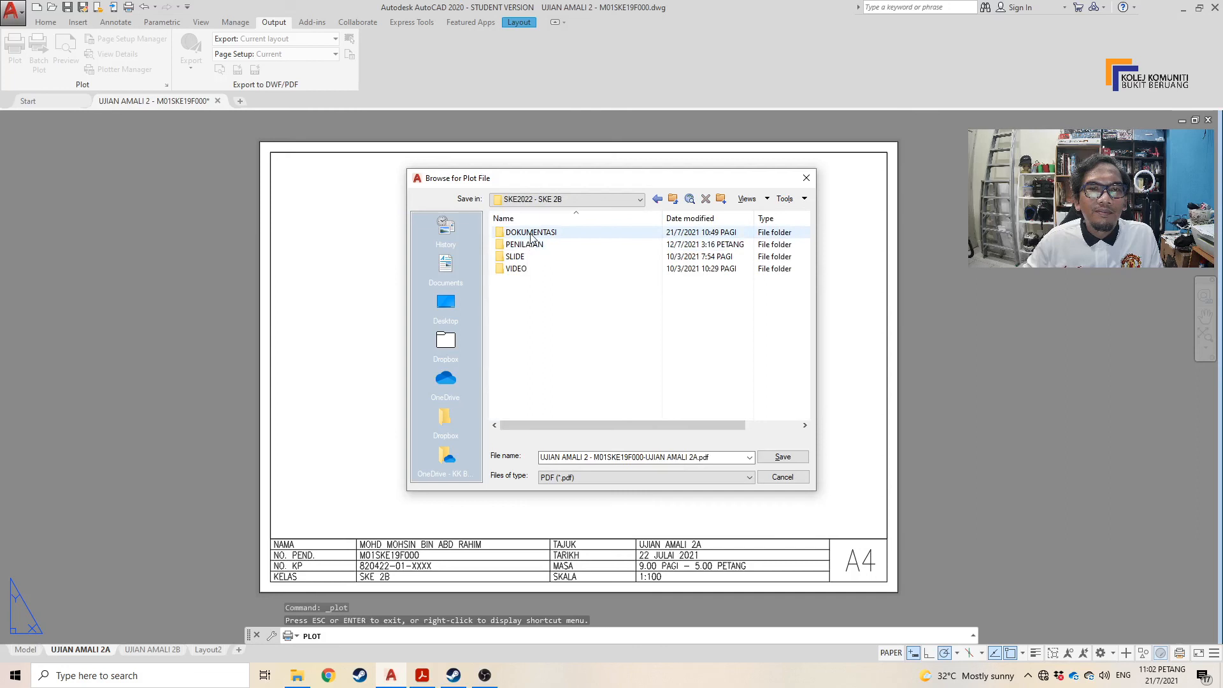
pyautogui.doubleClick(529, 244)
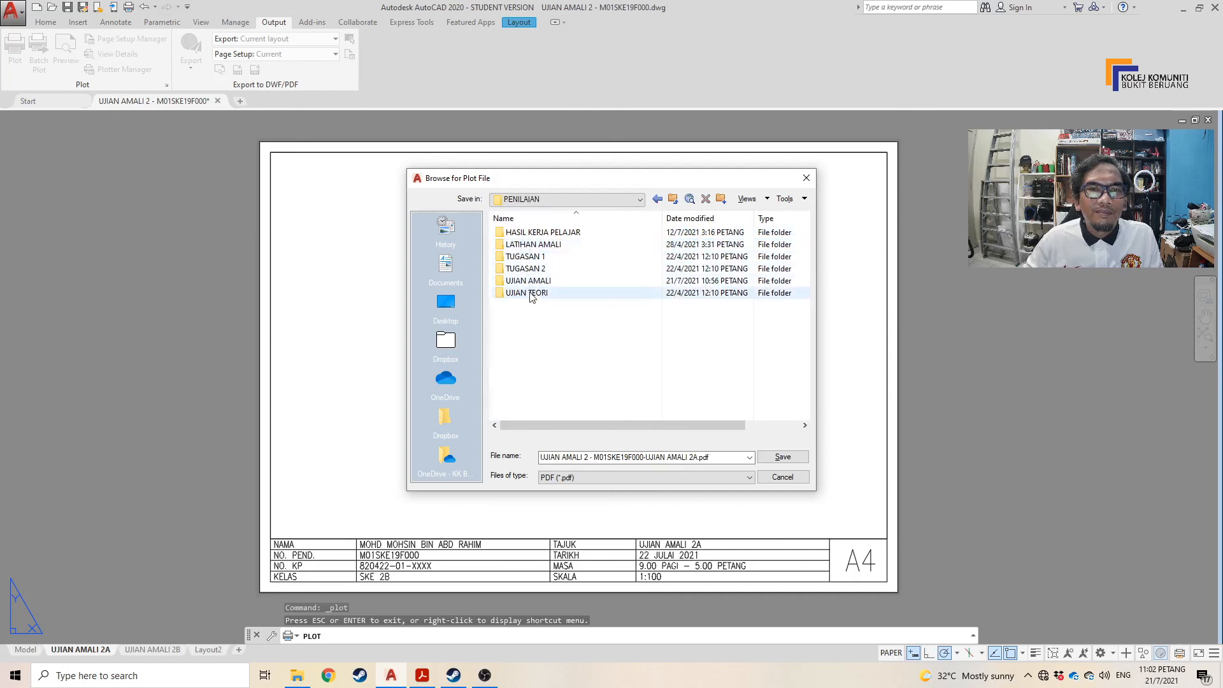
pyautogui.doubleClick(528, 281)
# Name the plot file UJIAN AMALI 2 followed by the registration number and (A), and save it as a PDF
pyautogui.click(688, 457)
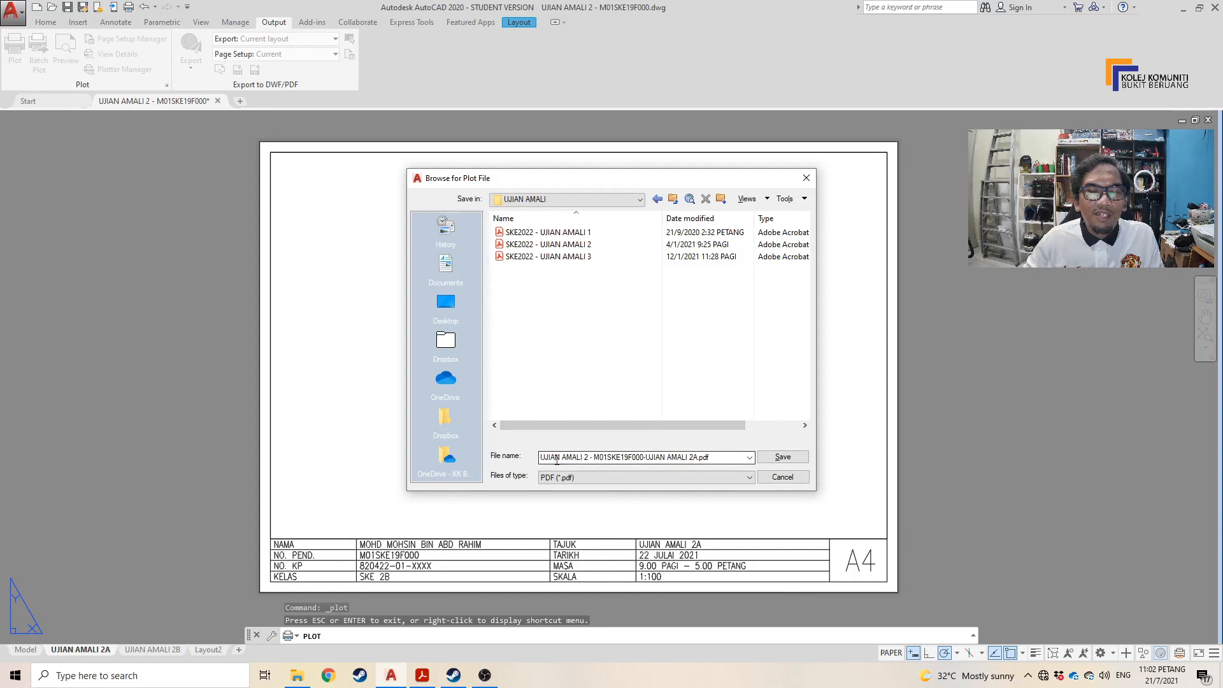
pyautogui.click(646, 457)
pyautogui.click(645, 457)
pyautogui.press('Delete')
pyautogui.press('Delete')
pyautogui.press('Delete')
pyautogui.press('Delete')
pyautogui.press('Delete')
pyautogui.press('Delete')
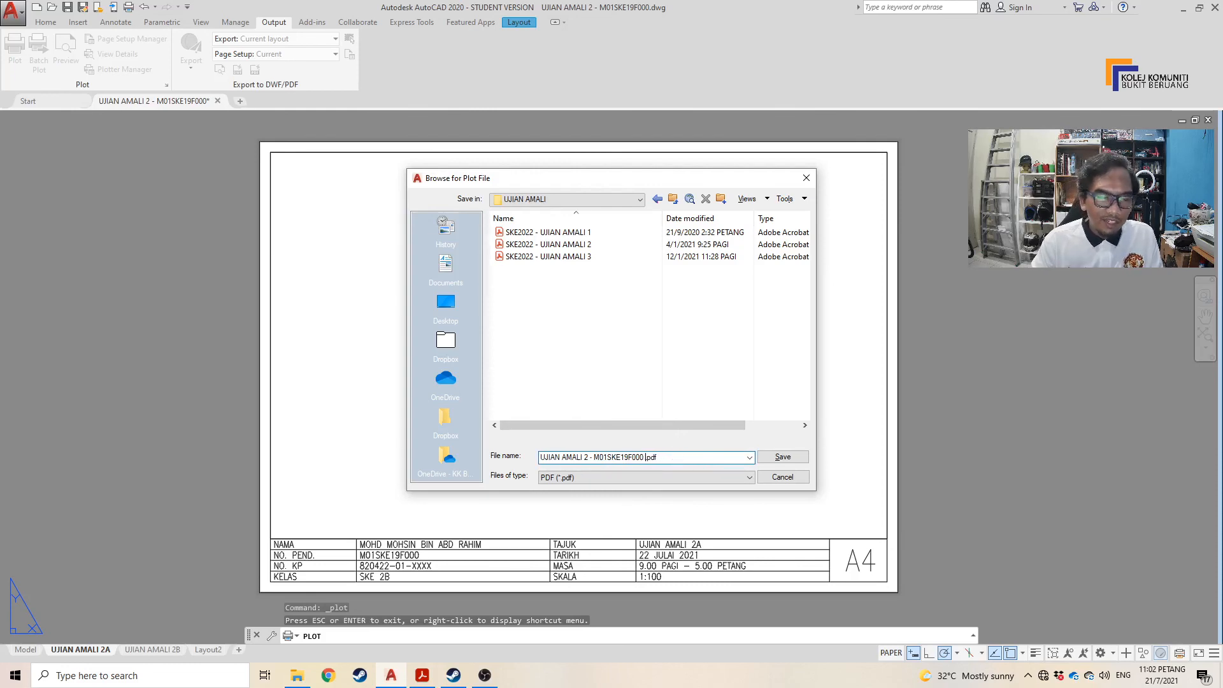
pyautogui.hotkey('alt', 'Tab')
pyautogui.hotkey('alt', 'Tab')
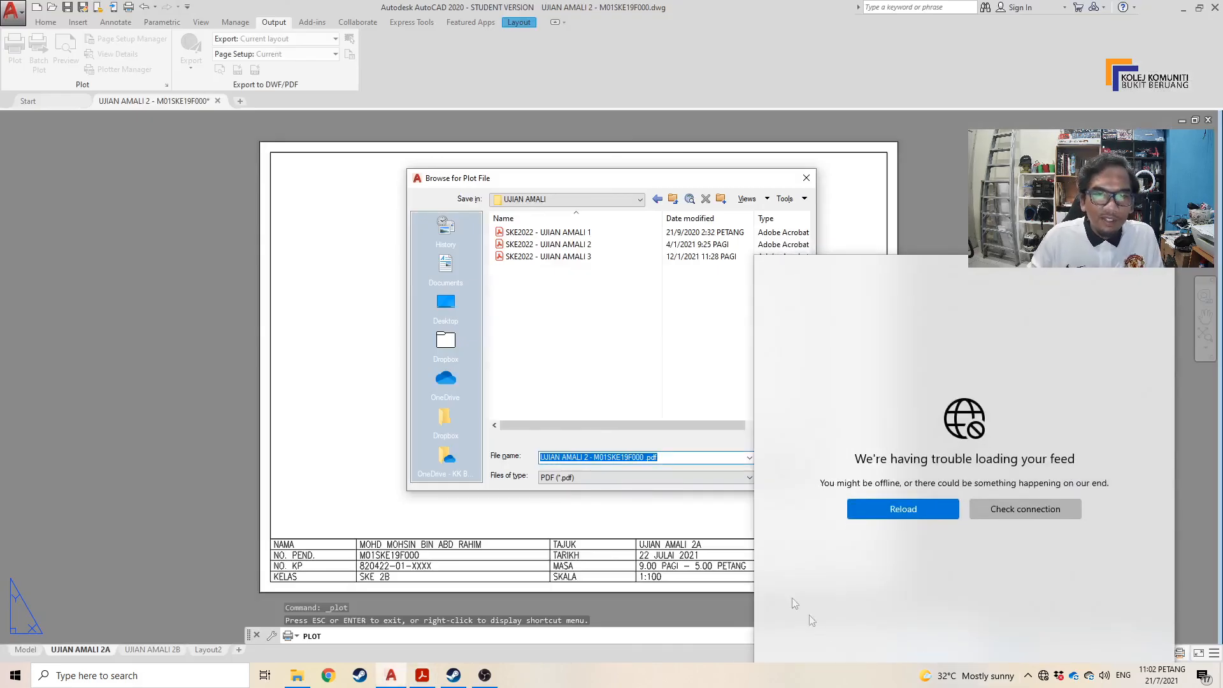
pyautogui.click(642, 457)
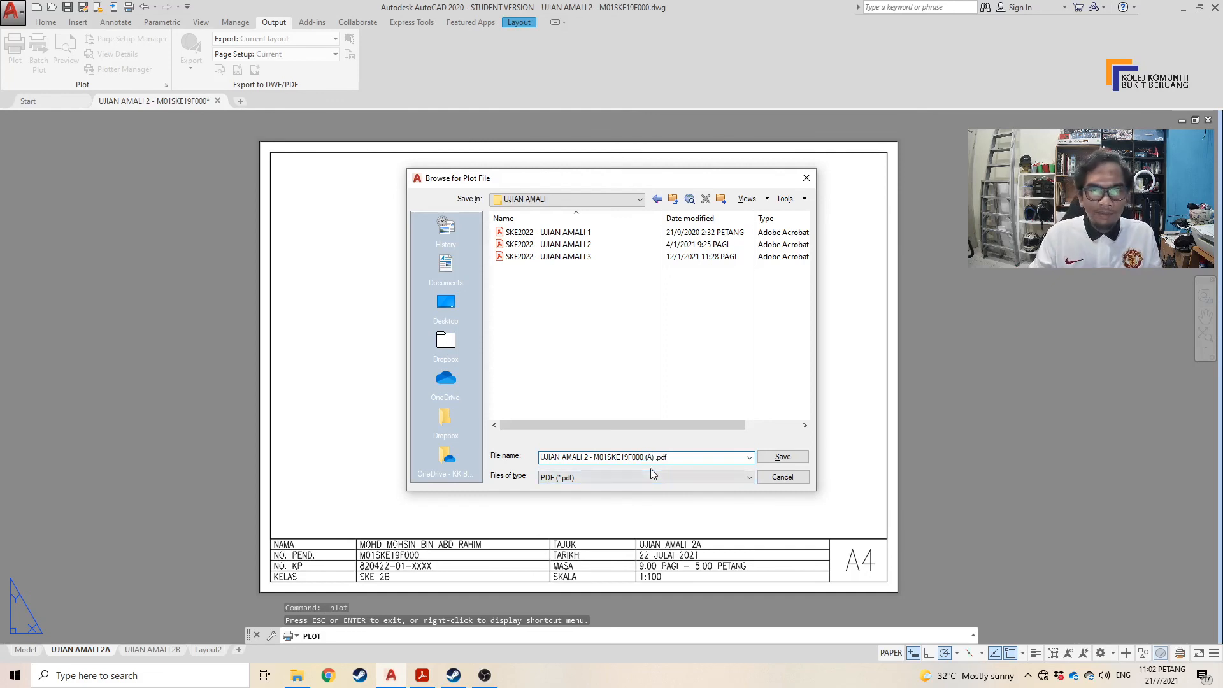
pyautogui.click(771, 456)
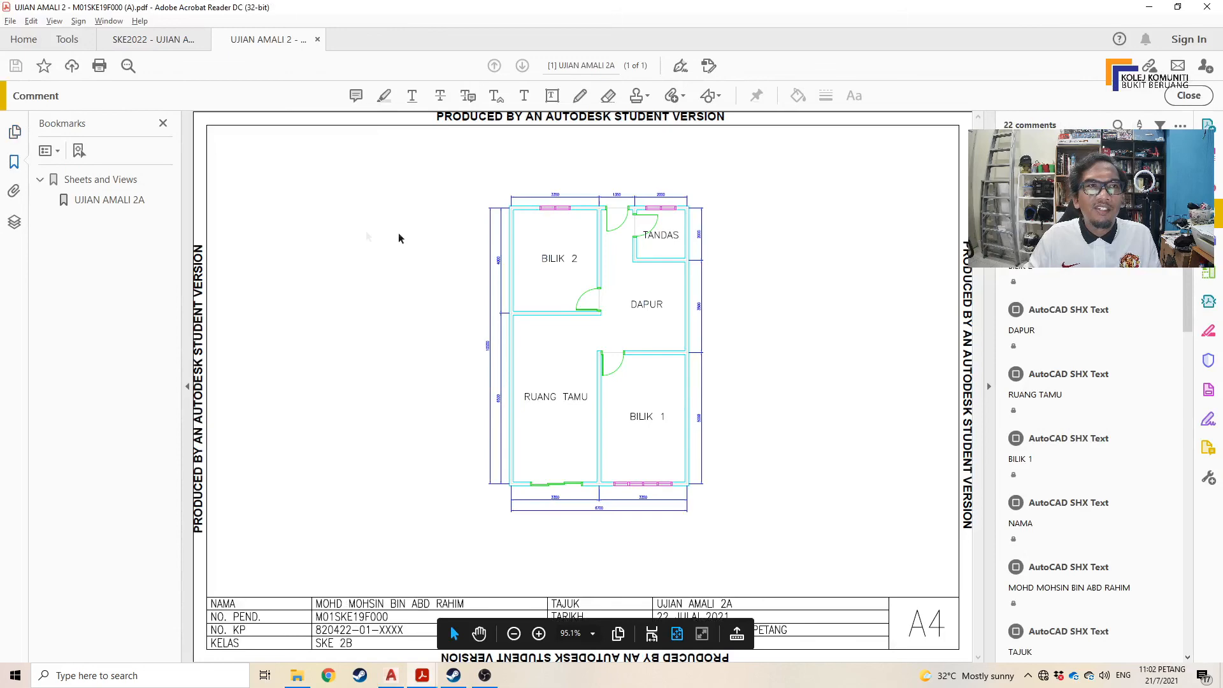
# Back in AutoCAD, preview and plot the UJIAN AMALI 2B layout to a PDF named UJIAN AMALI 2 with the registration number and (B)
pyautogui.hotkey('alt', 'Tab')
pyautogui.hotkey('alt', 'Tab')
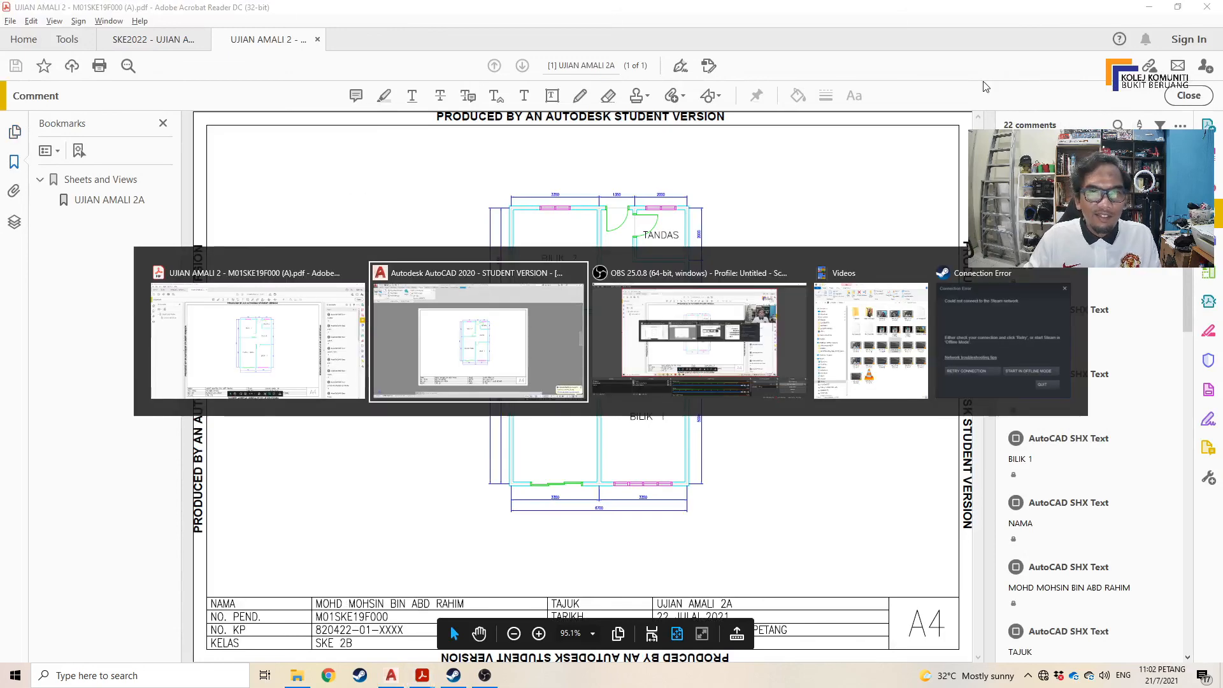
pyautogui.hotkey('alt', 'Tab')
pyautogui.hotkey('alt', 'Tab')
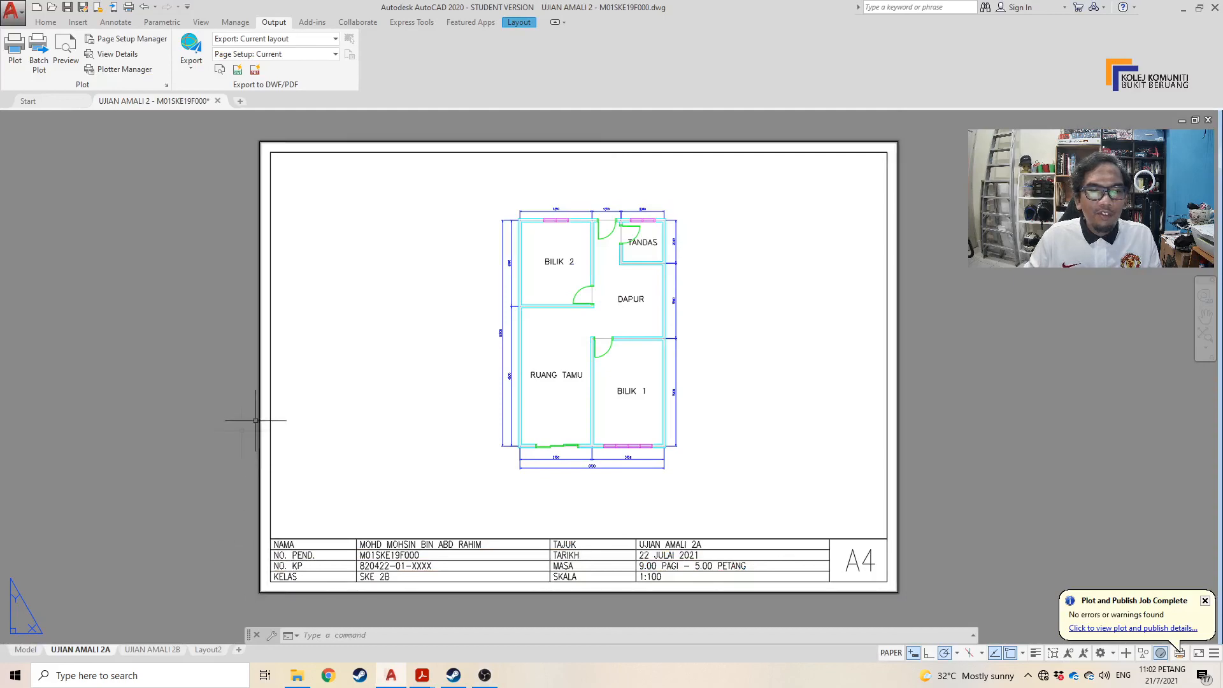
pyautogui.click(146, 651)
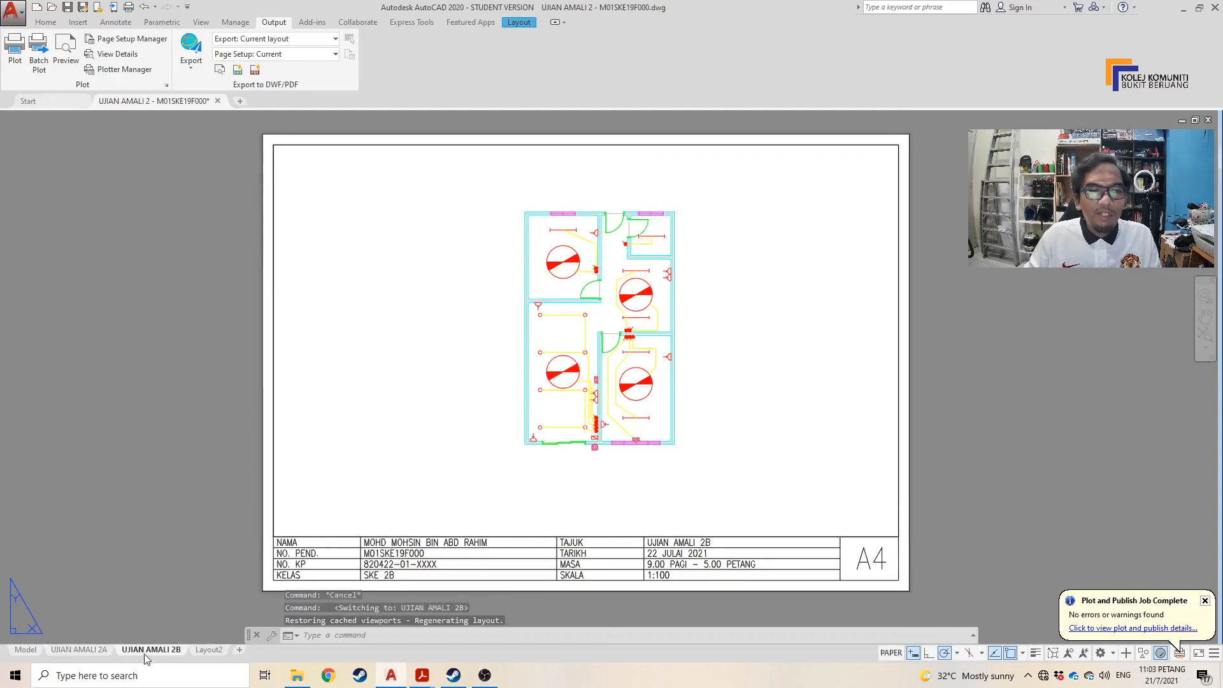
pyautogui.click(14, 52)
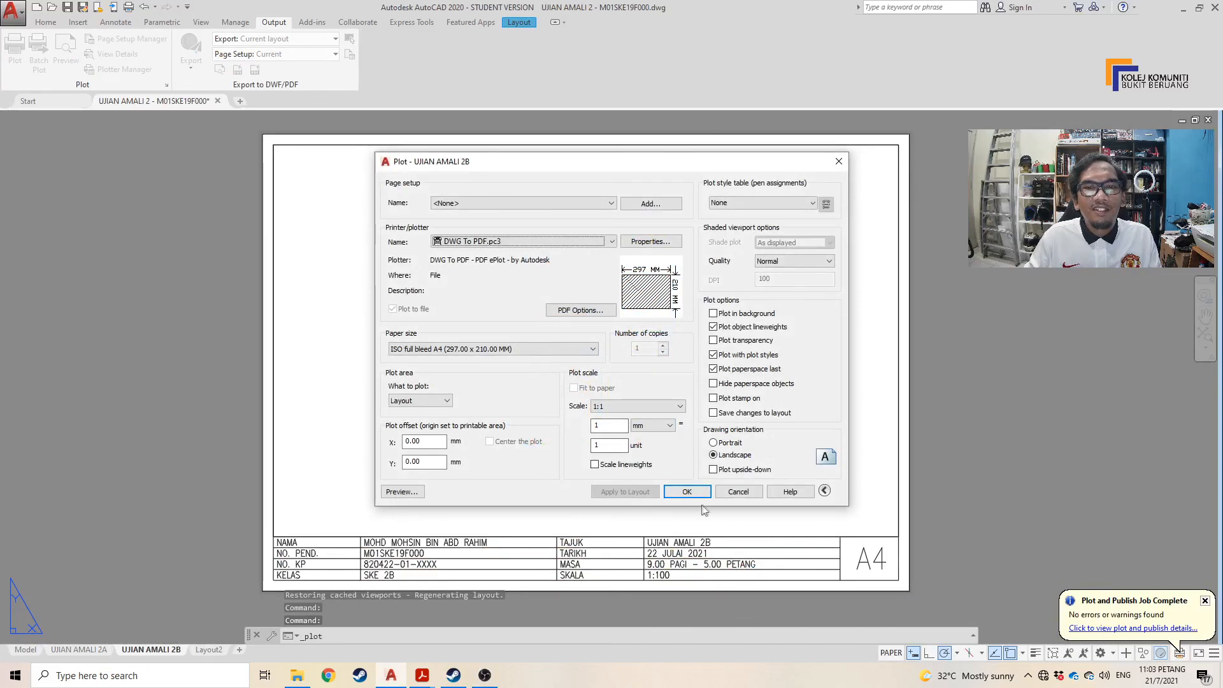
pyautogui.click(403, 492)
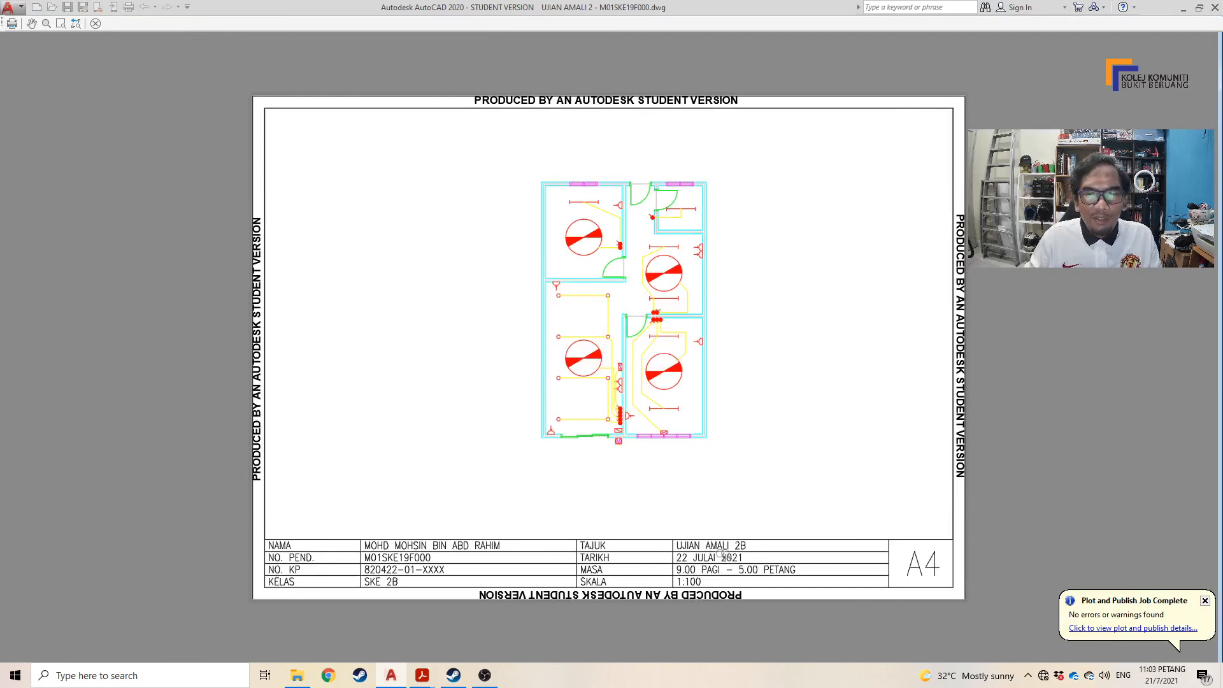
pyautogui.click(12, 24)
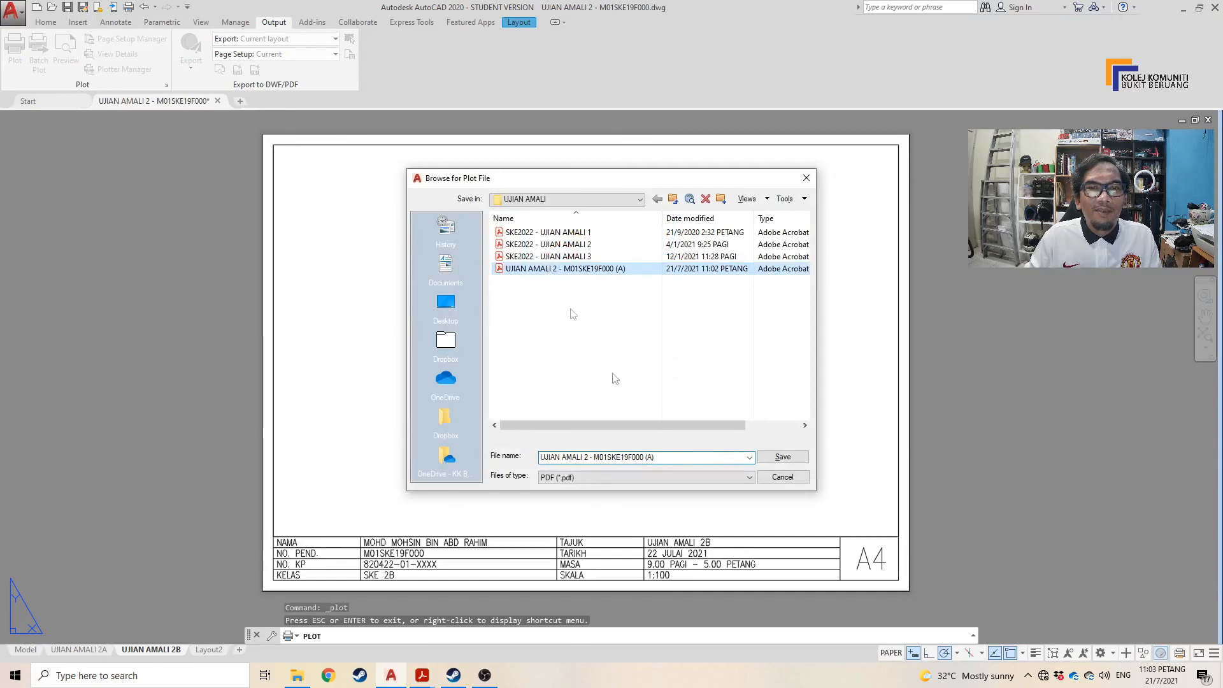
pyautogui.click(645, 457)
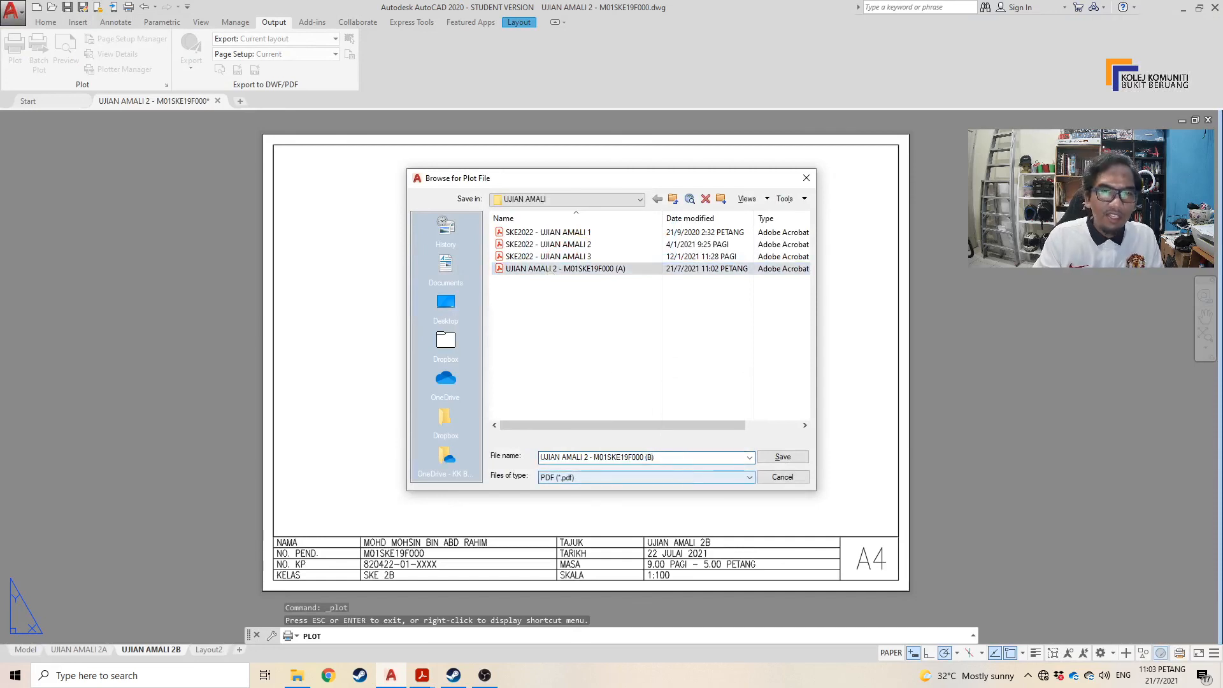
pyautogui.click(785, 457)
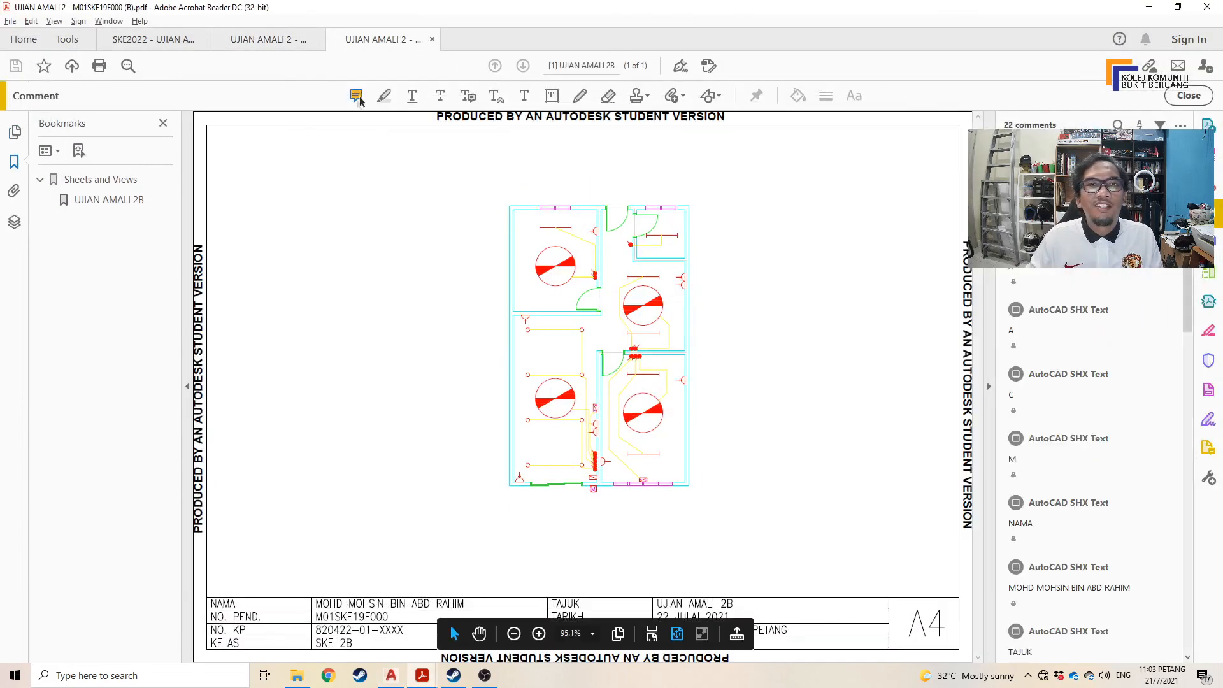
# Review the plotted UJIAN AMALI 2A and 2B PDFs in Acrobat Reader, and leave the reader
pyautogui.click(1203, 10)
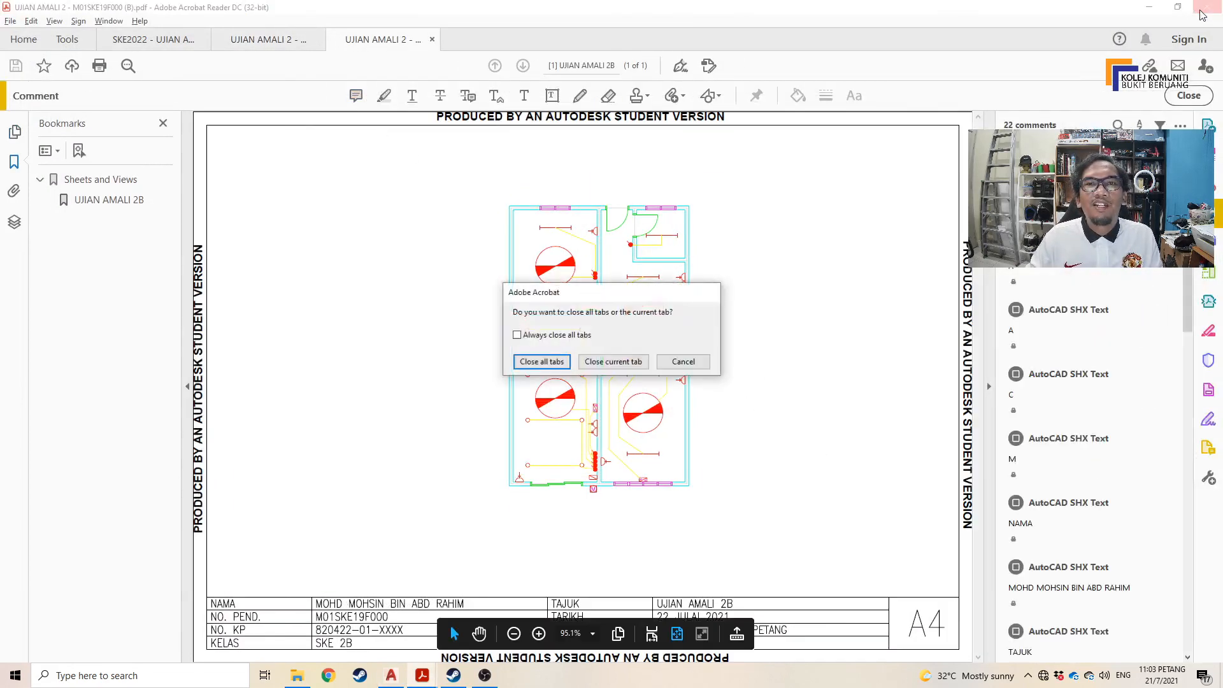
pyautogui.click(683, 361)
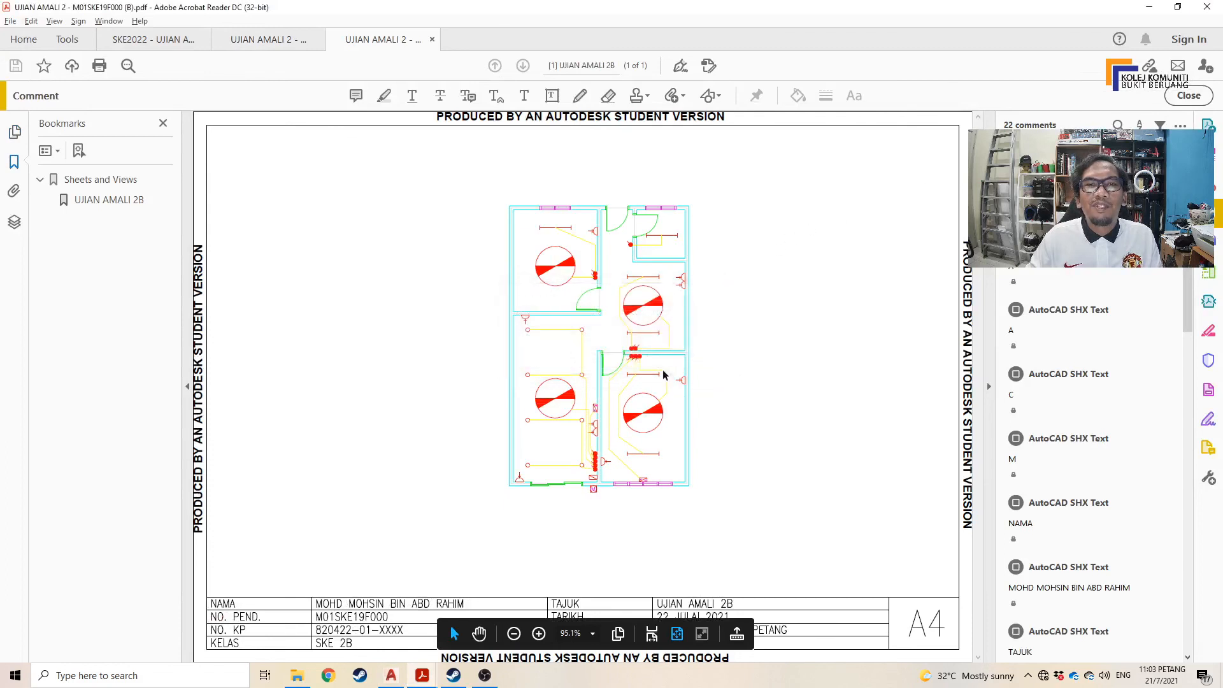
pyautogui.click(254, 45)
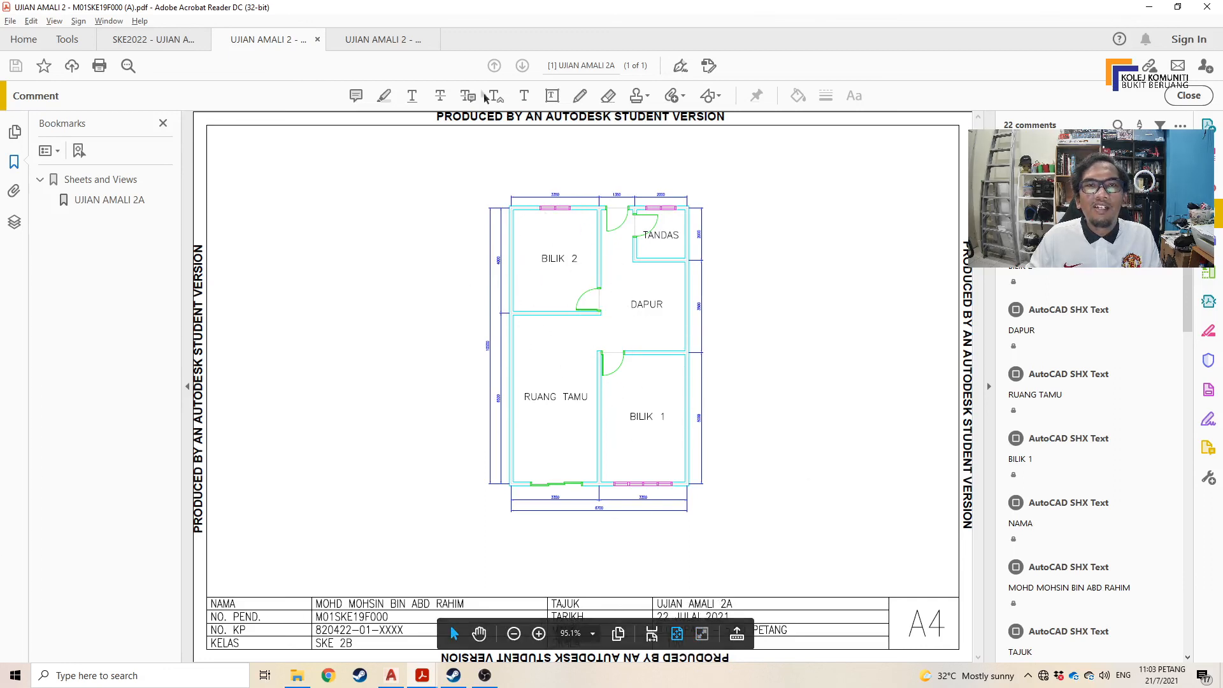
pyautogui.click(376, 39)
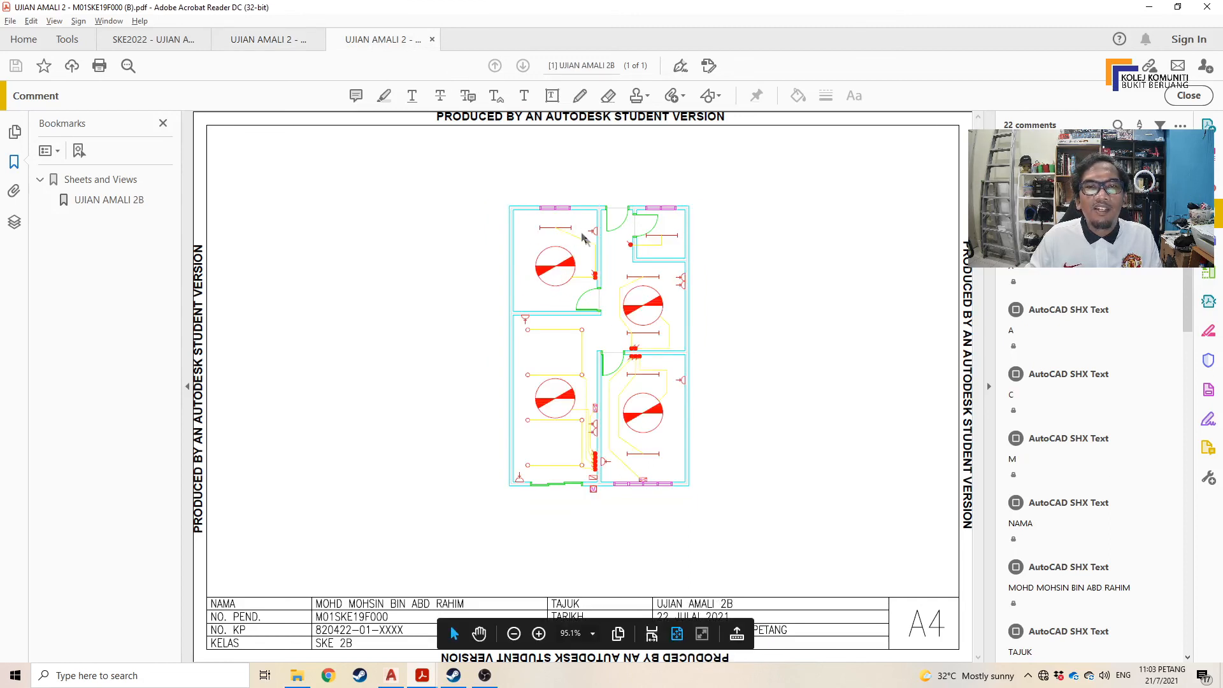
pyautogui.click(1206, 8)
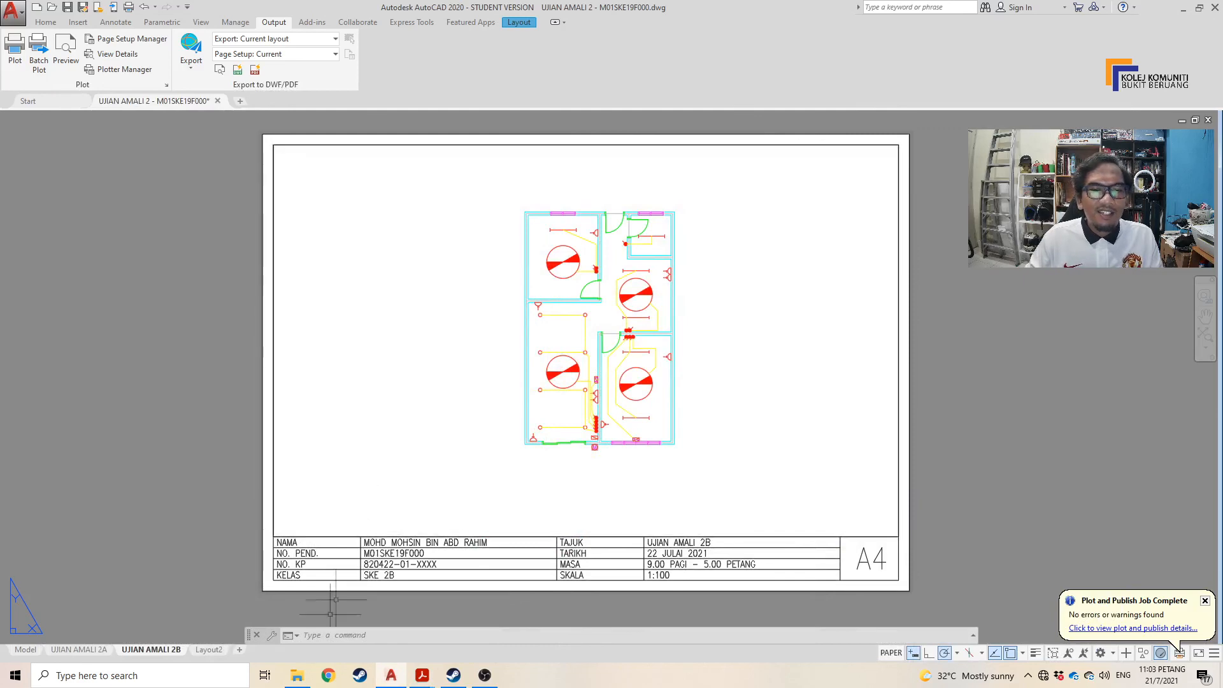
# In File Explorer, open the UJIAN AMALI folder and check the UJIAN AMALI 2 drawing file and its (A) and (B) PDFs
pyautogui.click(297, 676)
pyautogui.doubleClick(228, 197)
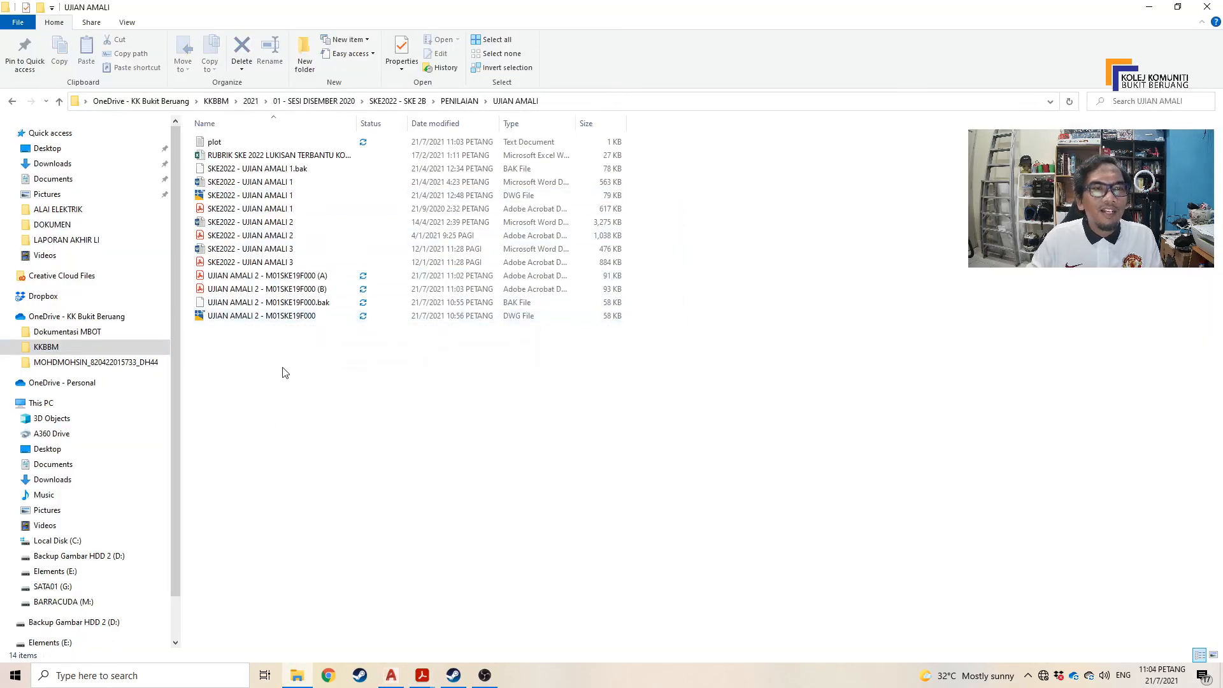
pyautogui.click(252, 316)
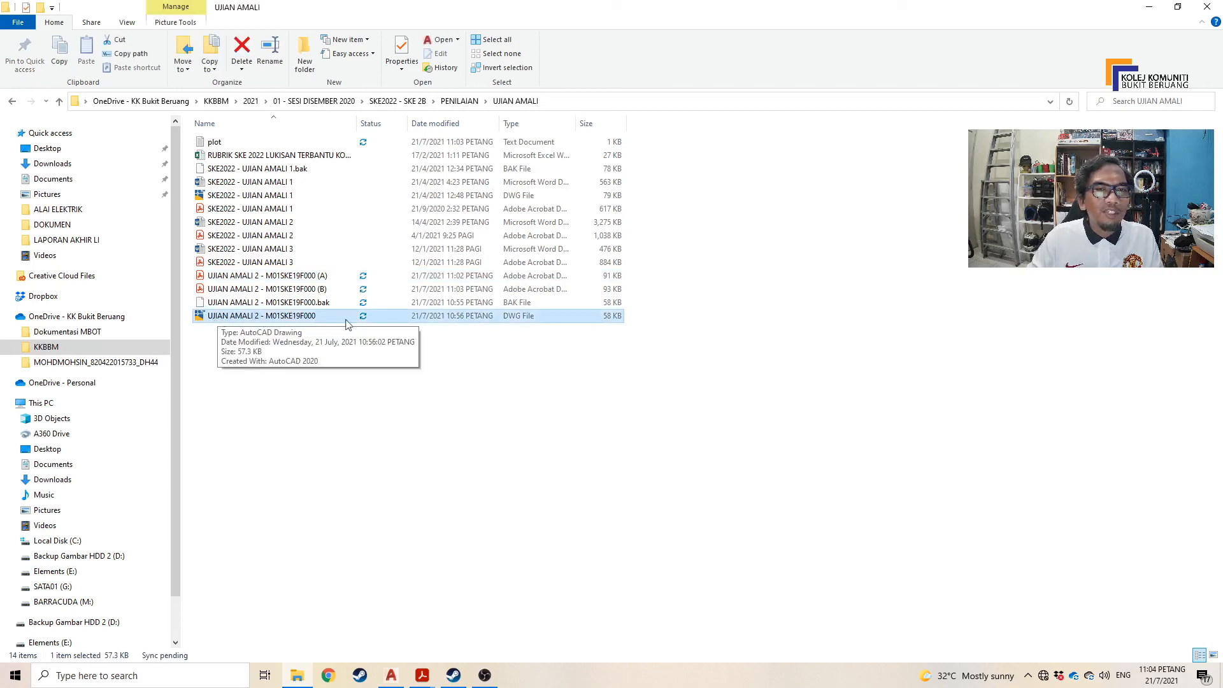
pyautogui.click(226, 277)
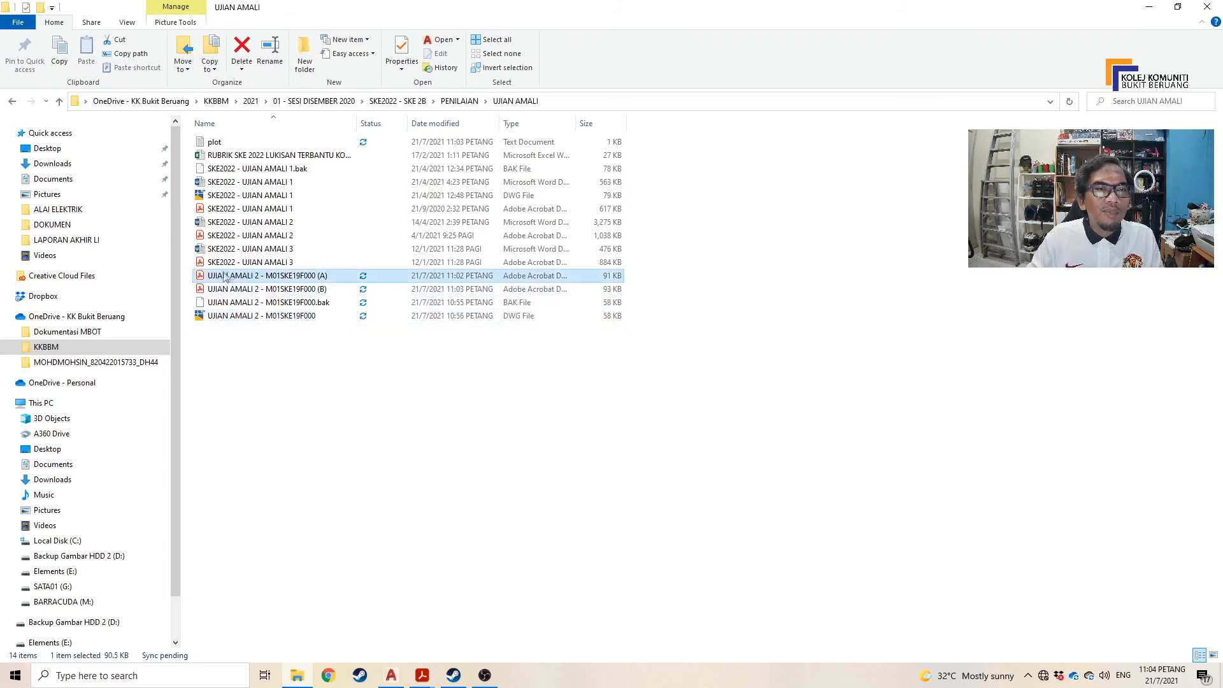
pyautogui.click(325, 289)
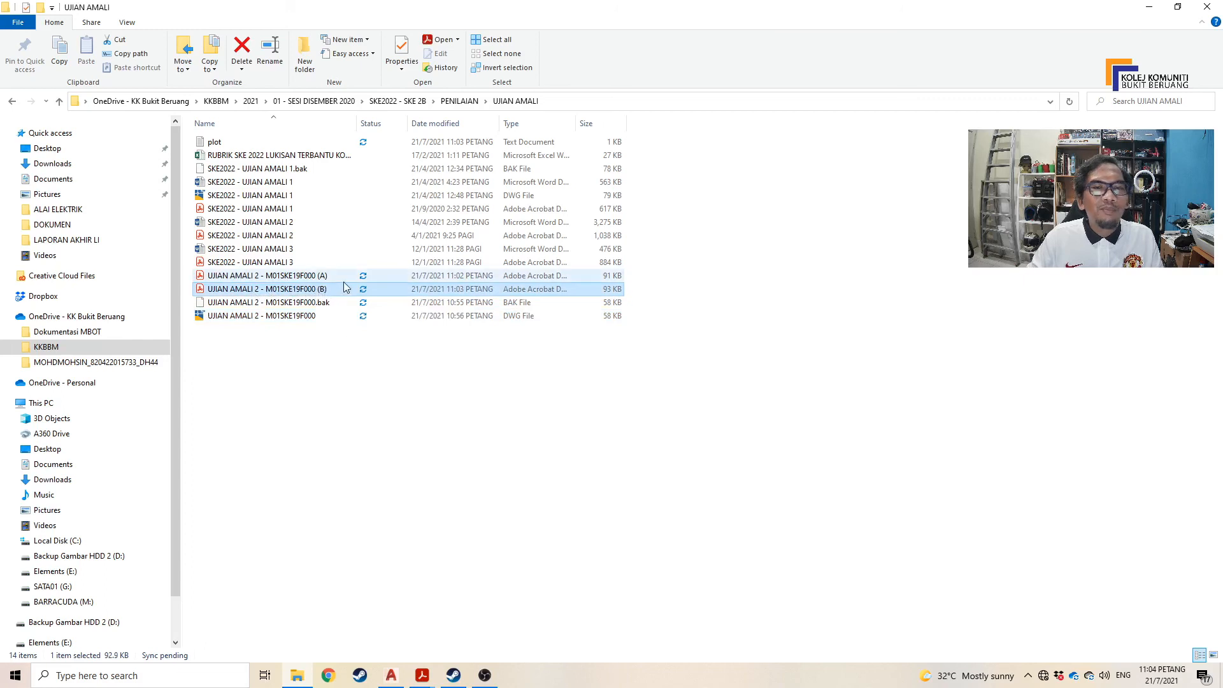
pyautogui.click(278, 317)
pyautogui.click(284, 290)
pyautogui.click(274, 316)
pyautogui.click(287, 303)
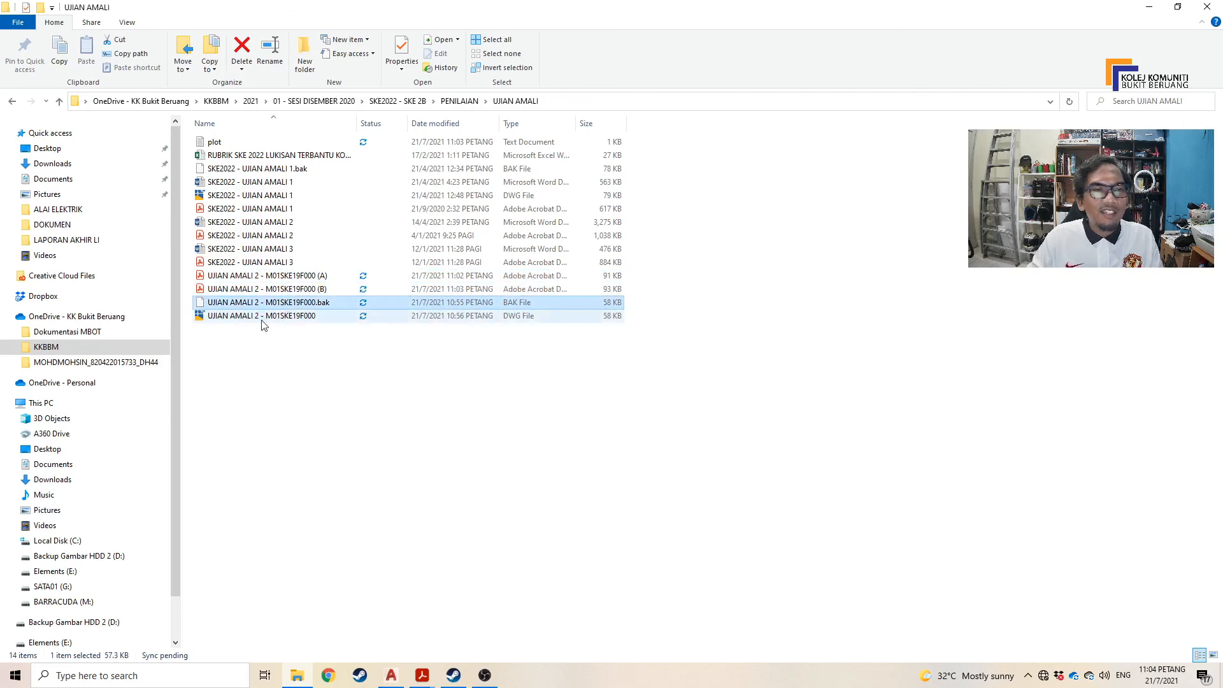
pyautogui.click(276, 316)
pyautogui.click(268, 290)
pyautogui.click(290, 278)
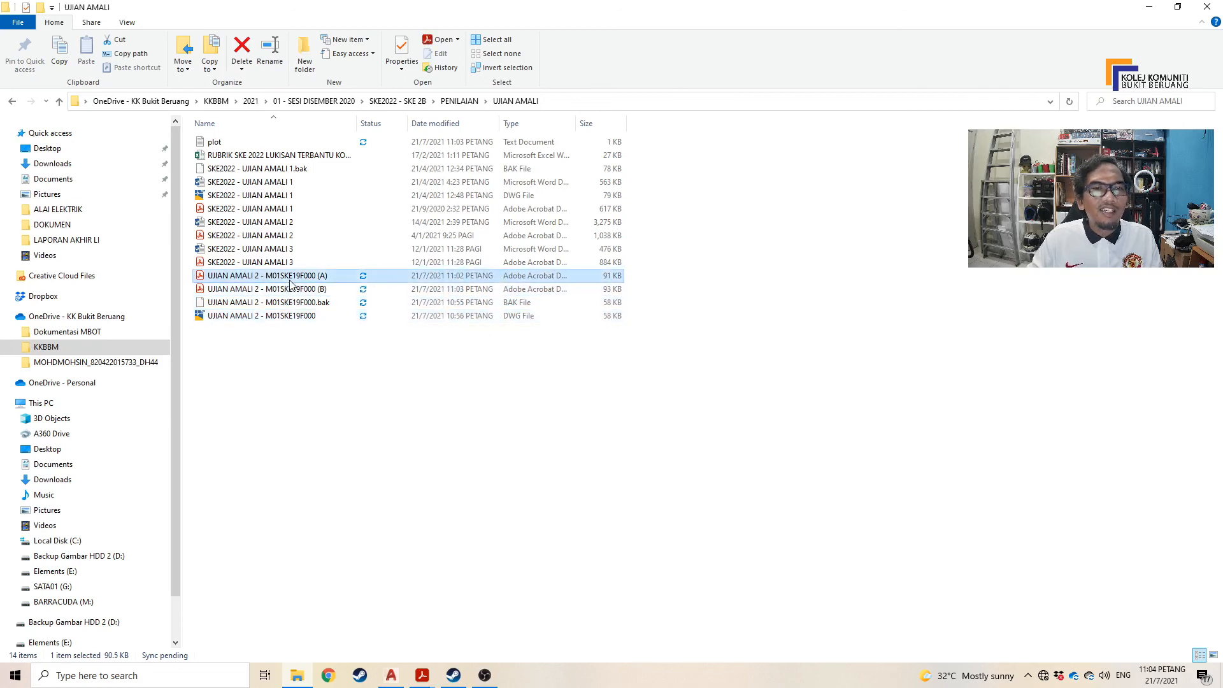
pyautogui.click(280, 317)
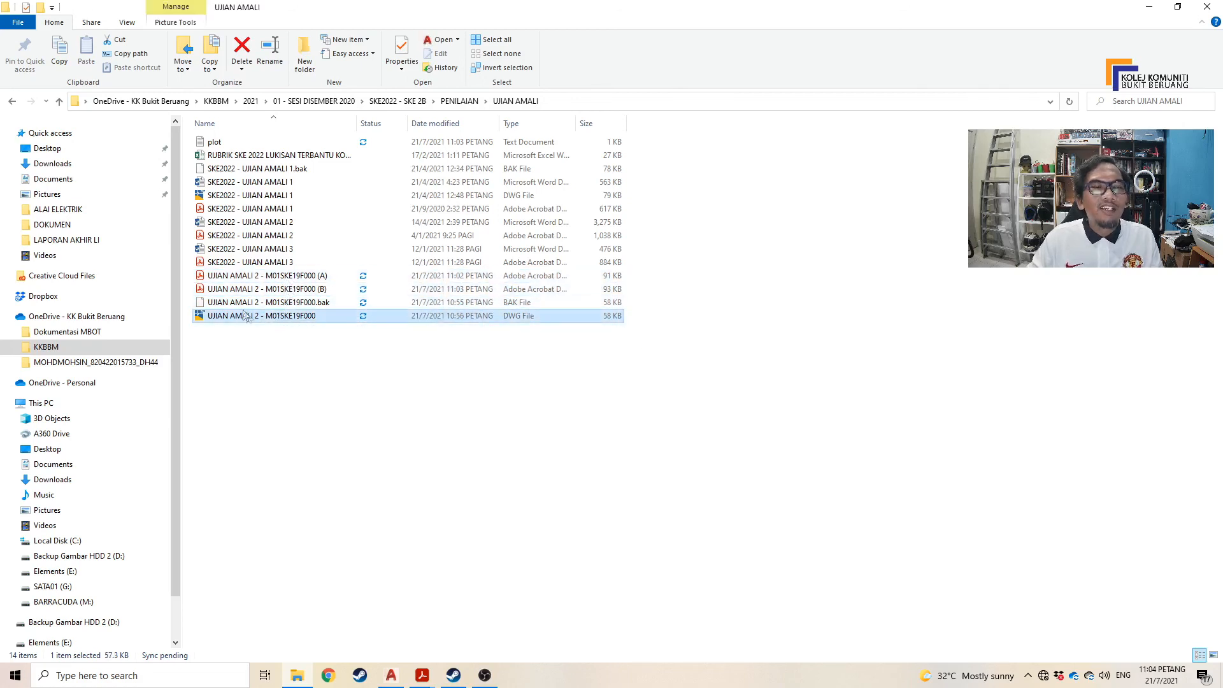